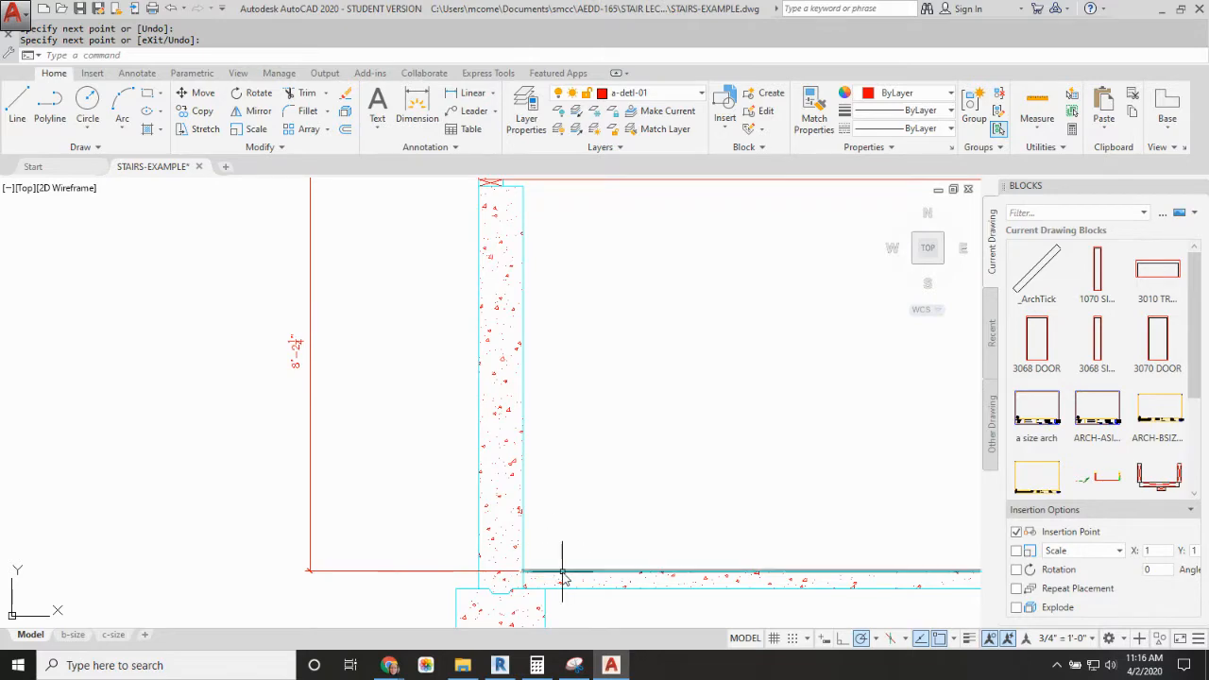
{"action": "middle_click_drag", "start_coordinate": [642, 382], "coordinate": [503, 556]}
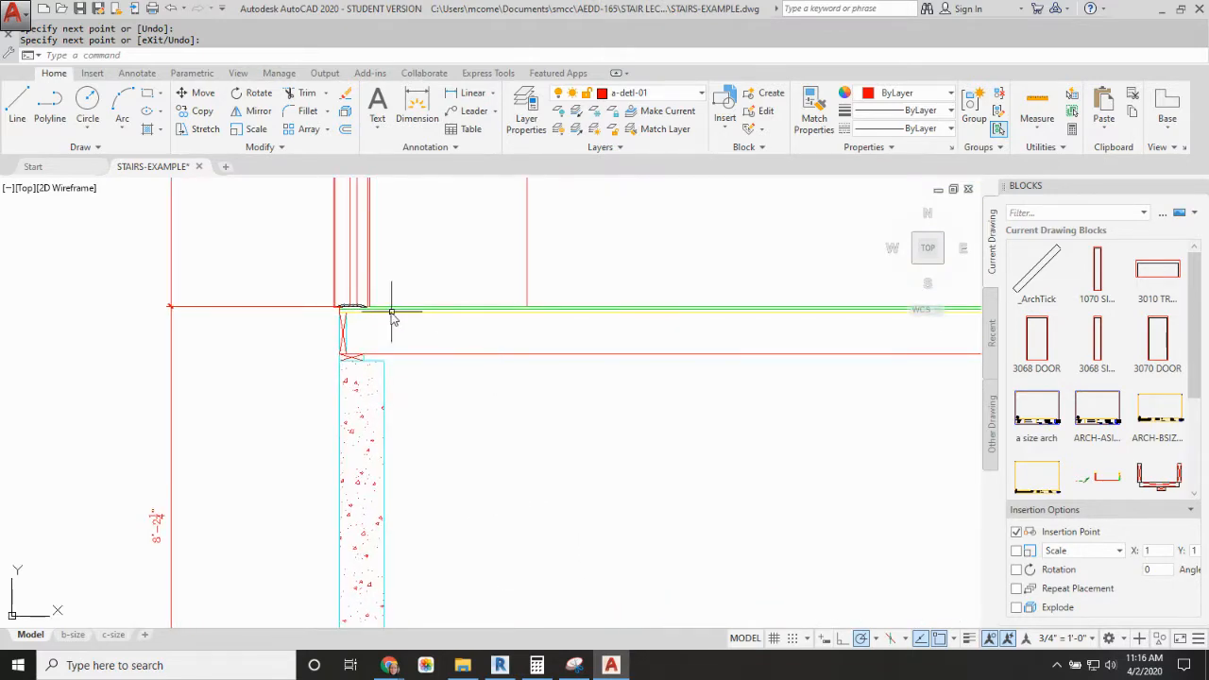
{"action": "scroll", "coordinate": [391, 309], "scroll_direction": "up", "scroll_amount": 4}
{"action": "scroll", "coordinate": [390, 309], "scroll_direction": "down", "scroll_amount": 8}
{"action": "middle_click_drag", "start_coordinate": [567, 370], "coordinate": [491, 333]}
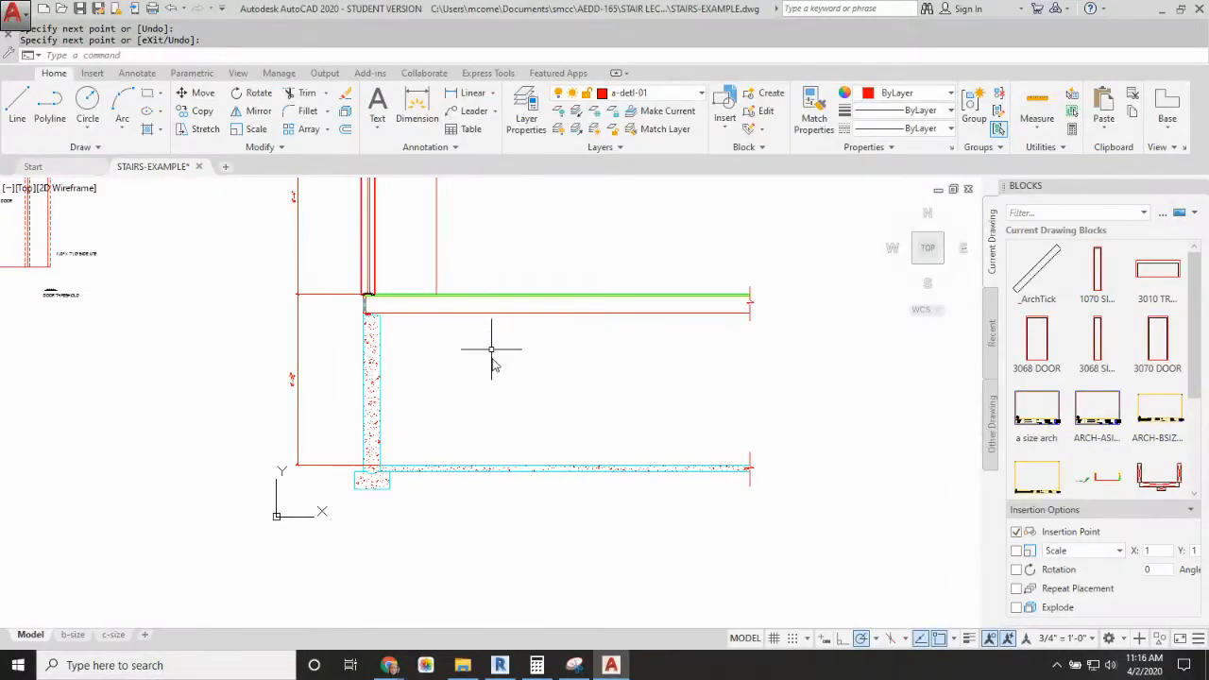
{"action": "scroll", "coordinate": [486, 401], "scroll_direction": "up", "scroll_amount": 2}
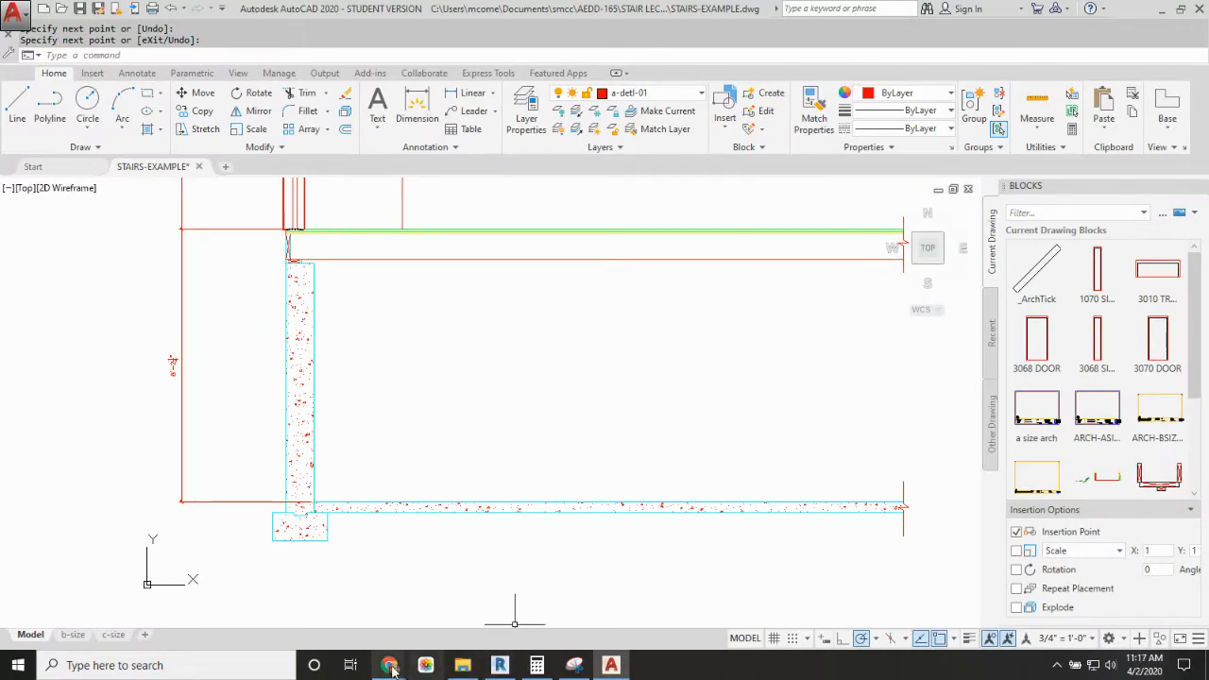
Step: Switch to the Stair Lecture presentation in Chrome and show the example problem slide on stairs from basement to first floor
{"action": "mouse_move", "coordinate": [391, 667]}
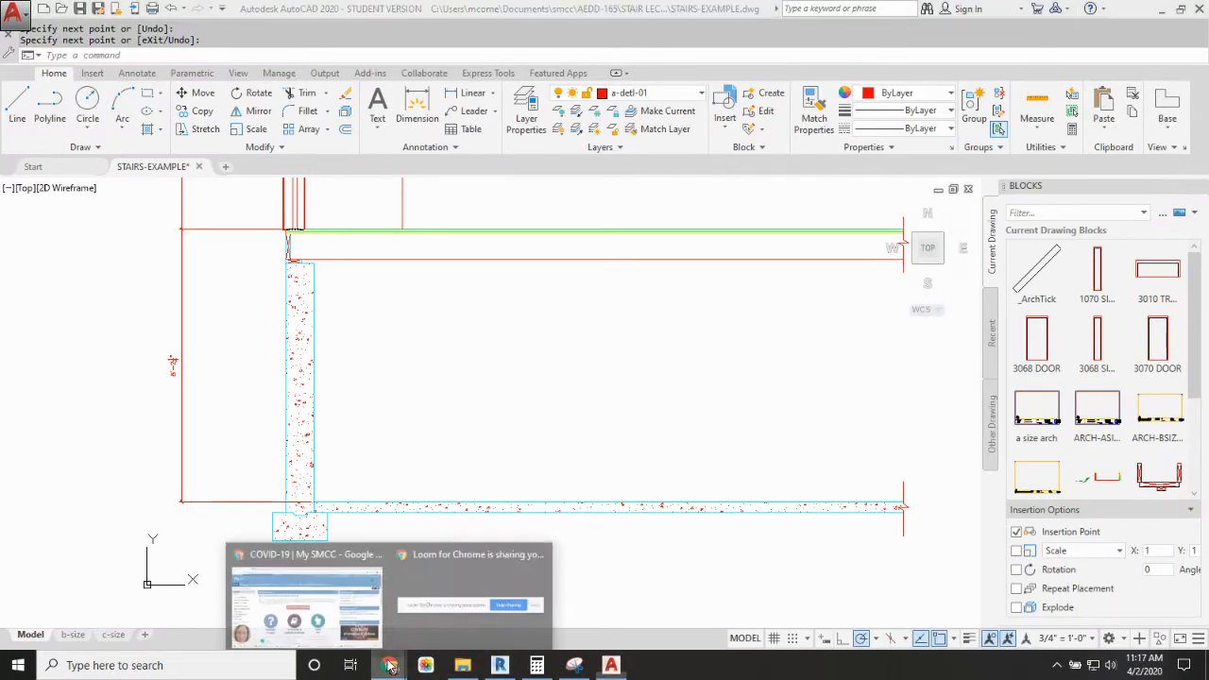
{"action": "left_click", "coordinate": [364, 597]}
{"action": "left_click", "coordinate": [652, 13]}
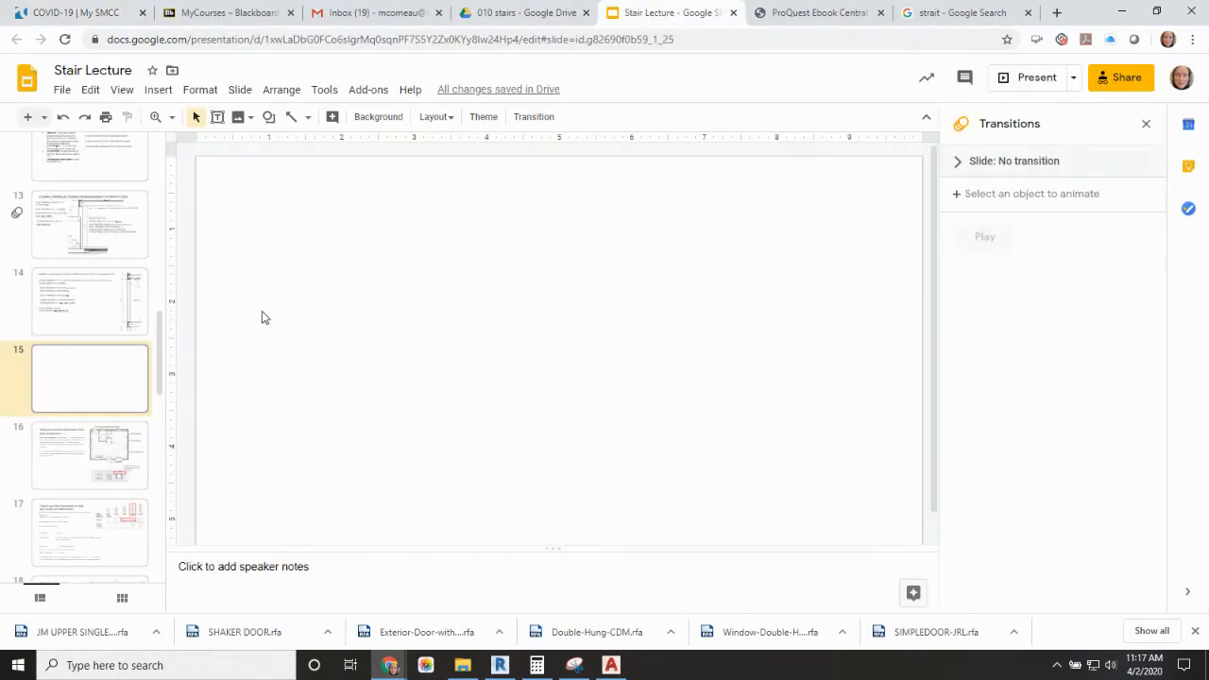
{"action": "key", "text": "Up"}
{"action": "key", "text": "Up"}
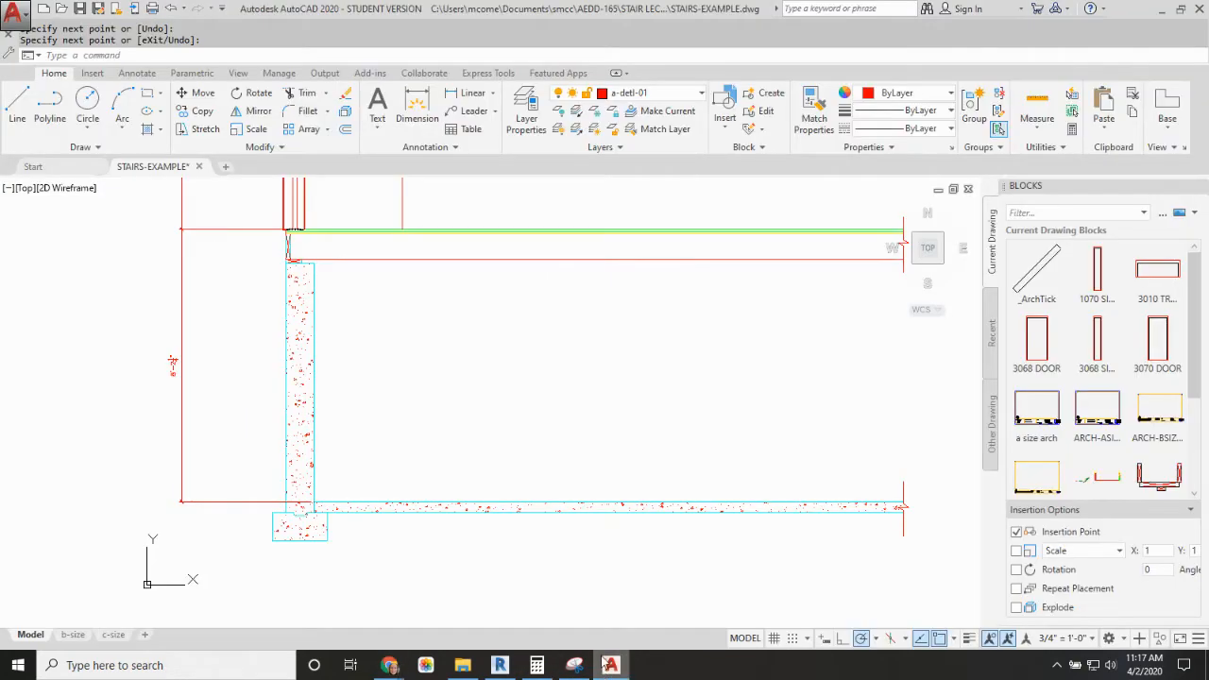
Step: Return to AutoCAD and draw a vertical line from the top of the first floor down to the top of the basement slab
{"action": "left_click", "coordinate": [612, 666]}
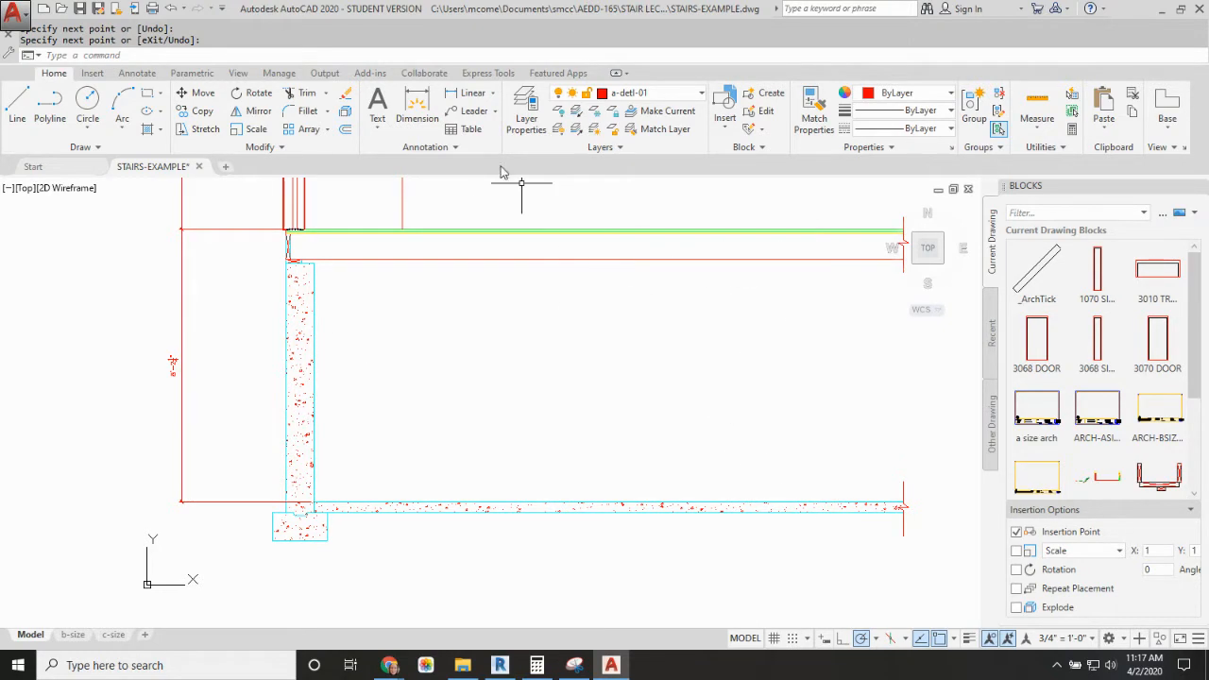
{"action": "key", "text": "Return"}
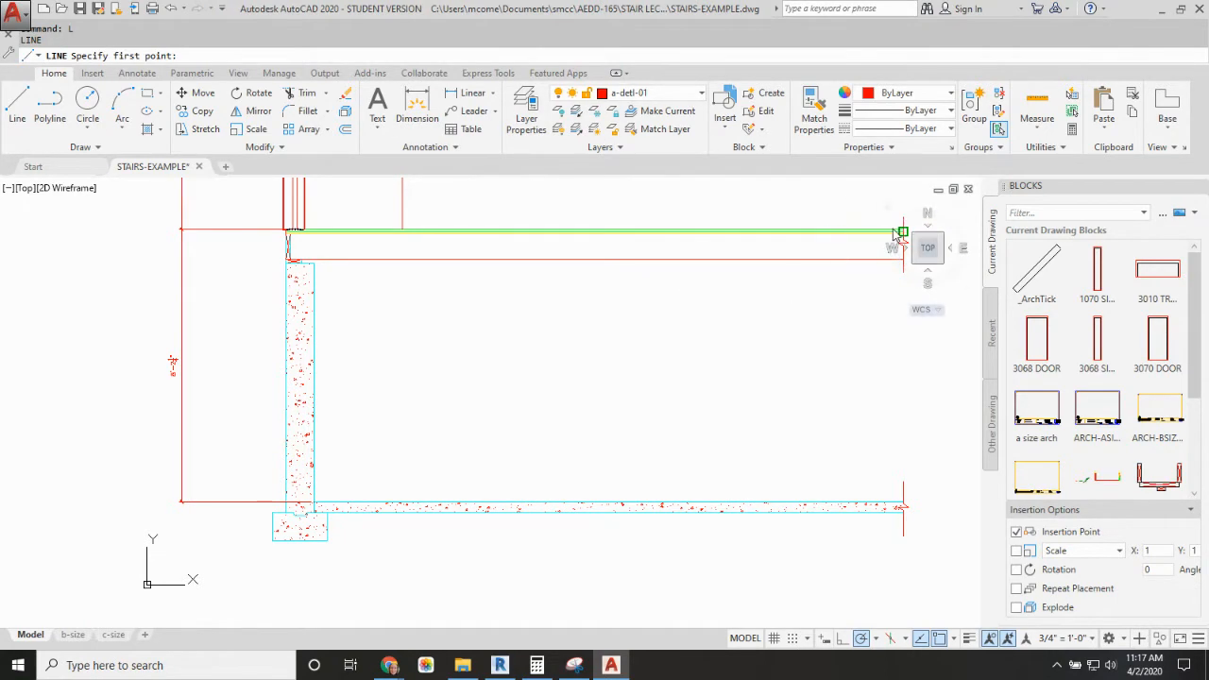
{"action": "middle_click_drag", "start_coordinate": [804, 227], "coordinate": [710, 229]}
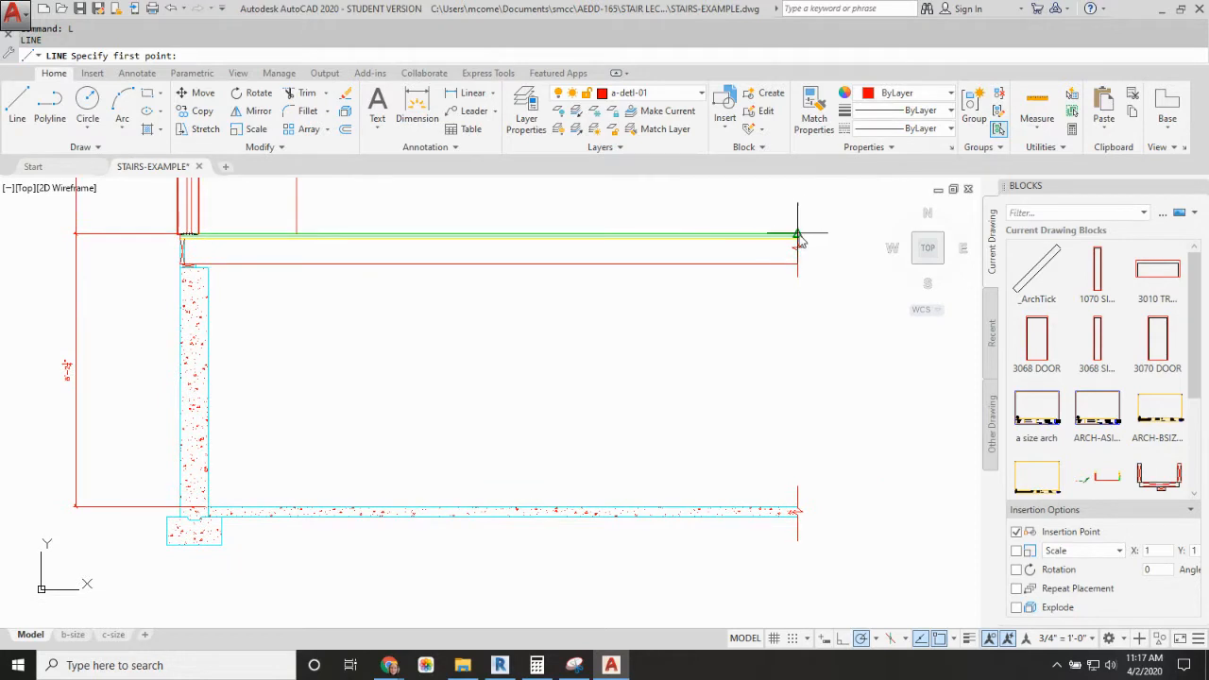
{"action": "left_click", "coordinate": [660, 233]}
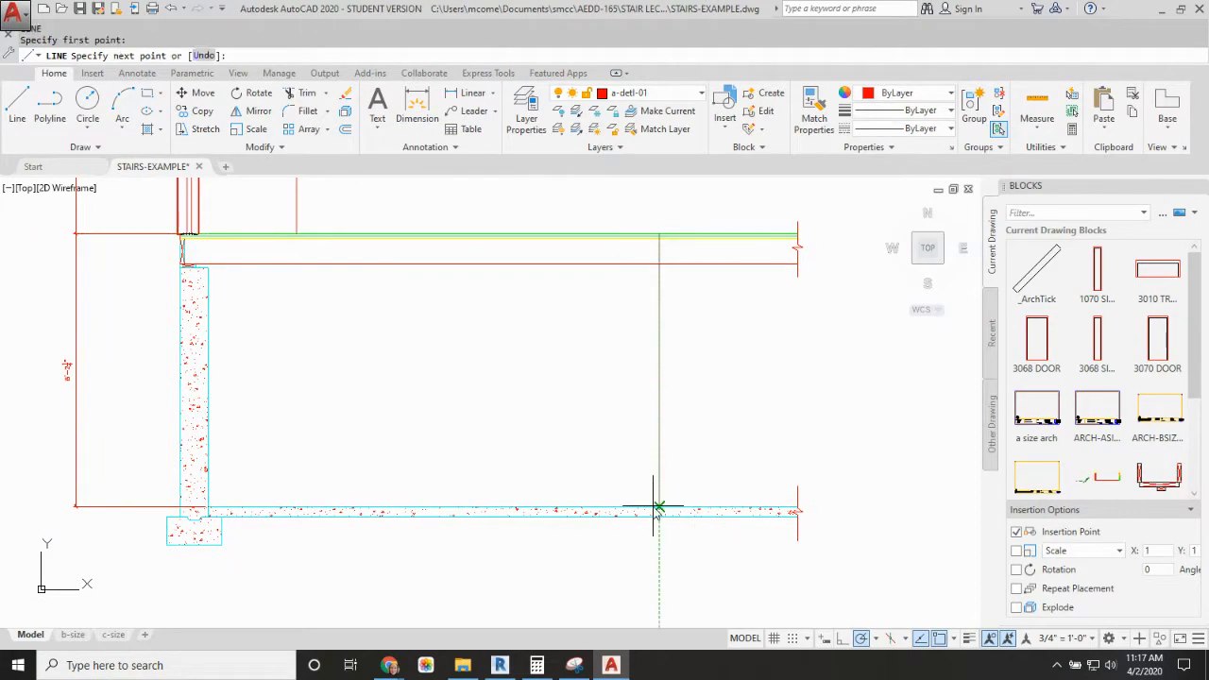
{"action": "left_click", "coordinate": [658, 506]}
{"action": "key", "text": "Return"}
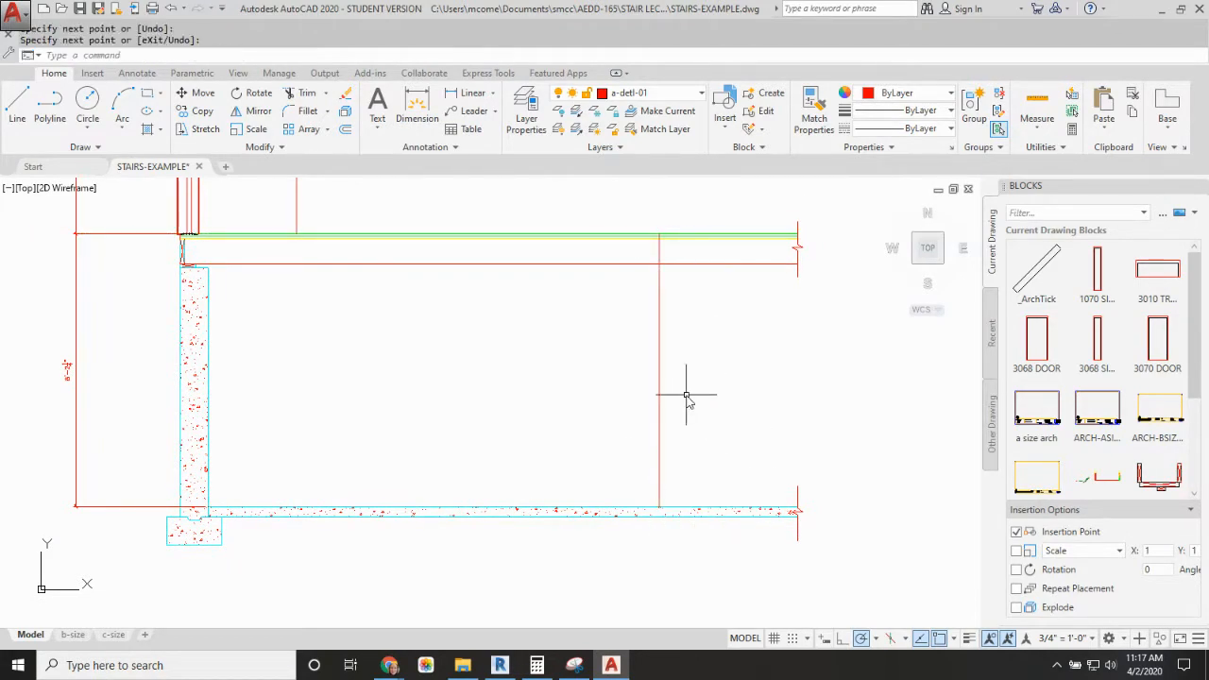
Step: Divide the vertical floor-to-floor line into 13 equal segments
{"action": "type", "text": "DIV"}
{"action": "key", "text": "Return"}
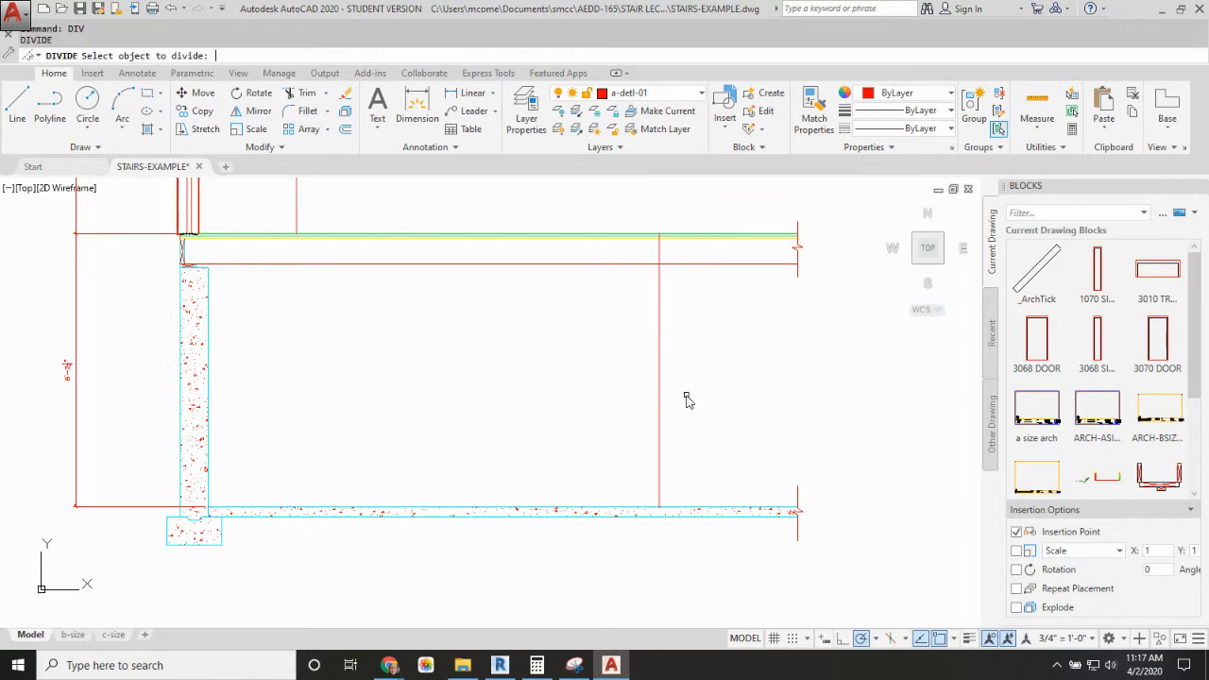
{"action": "left_click", "coordinate": [660, 484]}
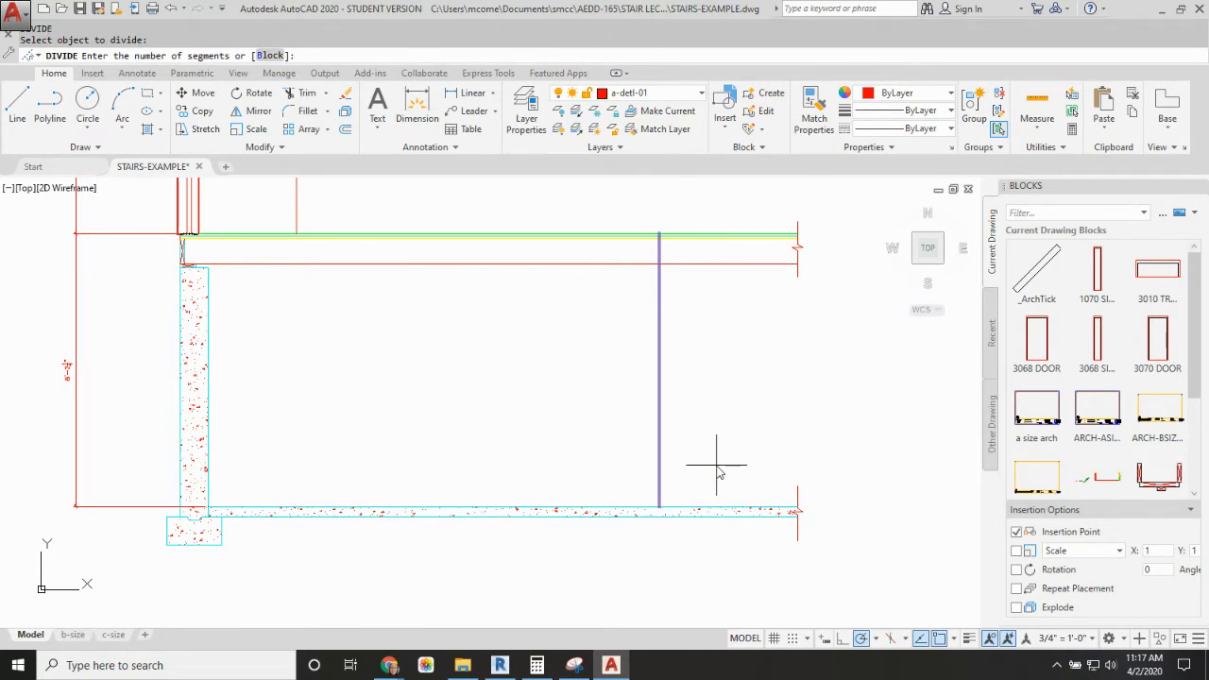
{"action": "key", "text": "Return"}
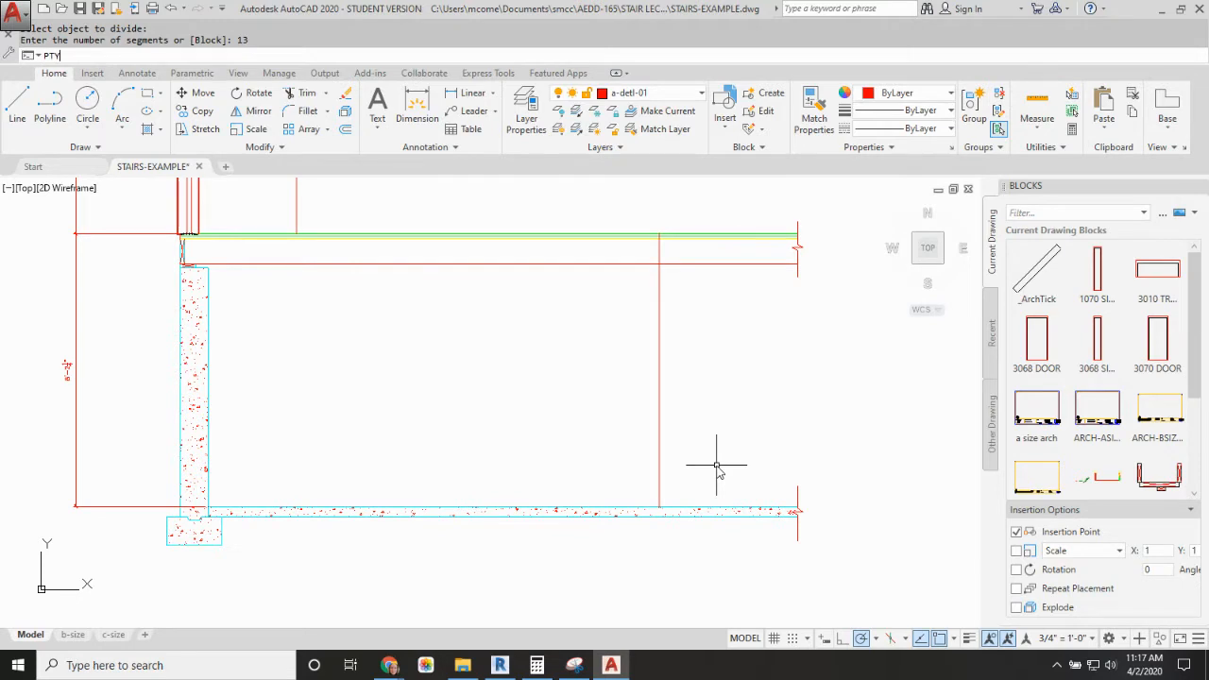
Step: Set the point style to a circle with a cross, keeping the size at 5% relative to the screen
{"action": "type", "text": "PTY[PE\\"}
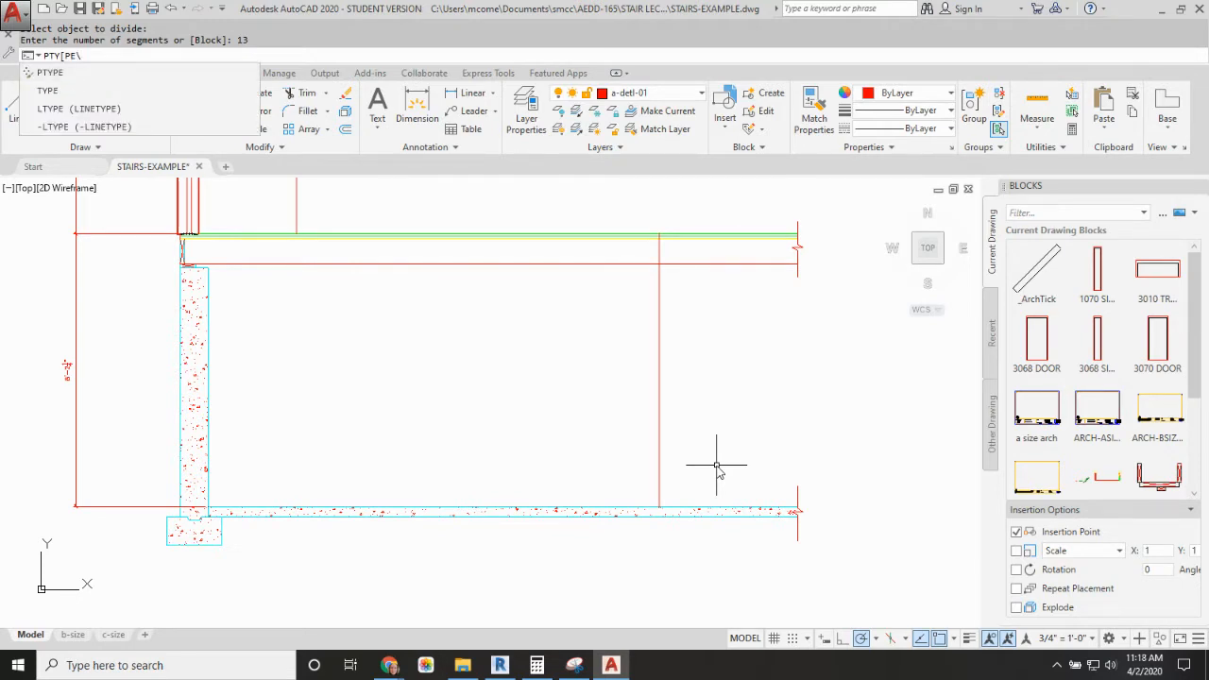
{"action": "left_click", "coordinate": [47, 70]}
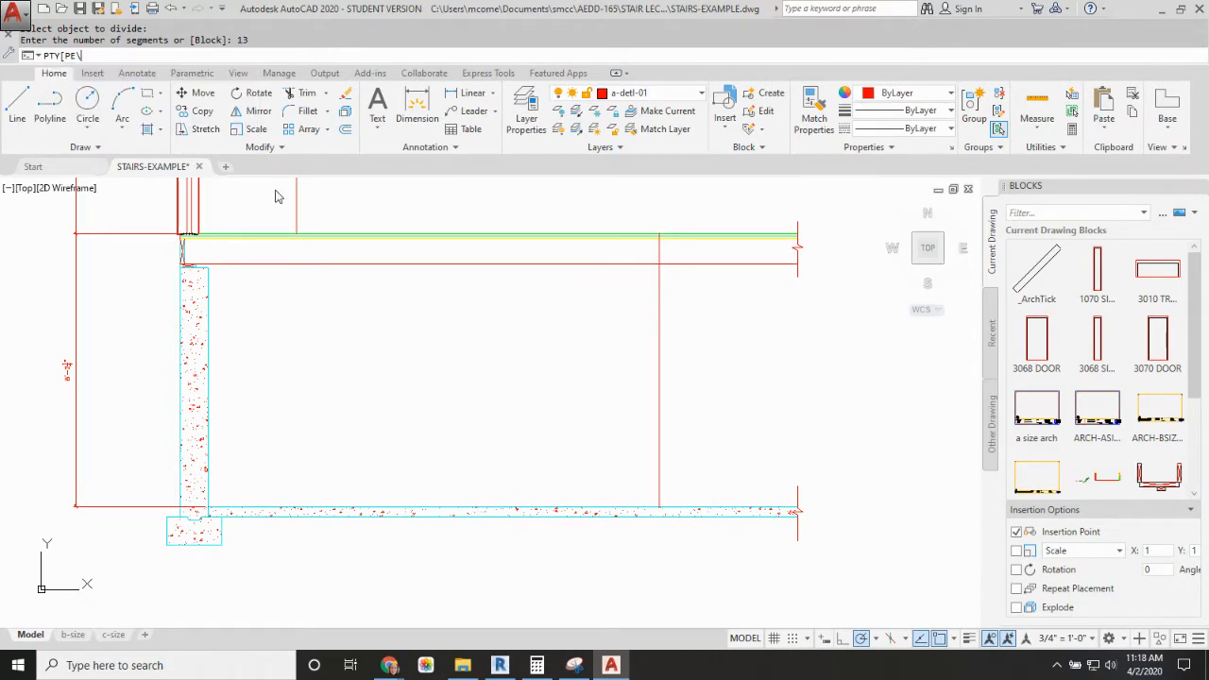
{"action": "key", "text": "Return"}
{"action": "left_click", "coordinate": [603, 259]}
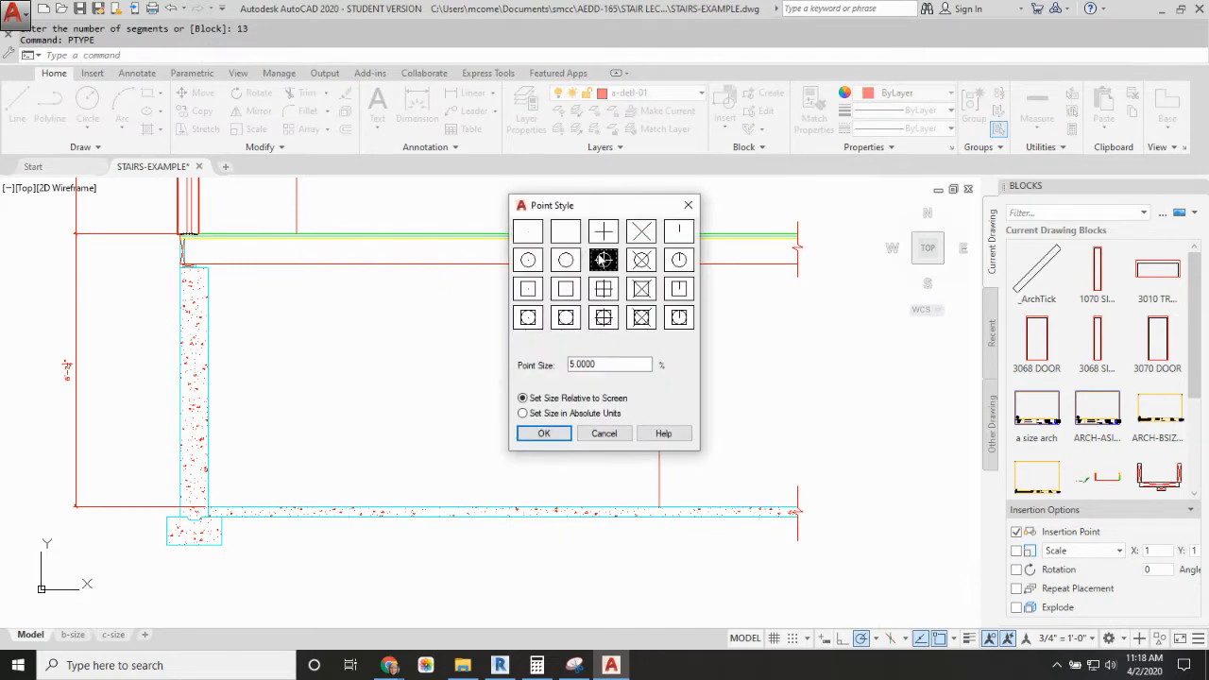
{"action": "left_click", "coordinate": [544, 434]}
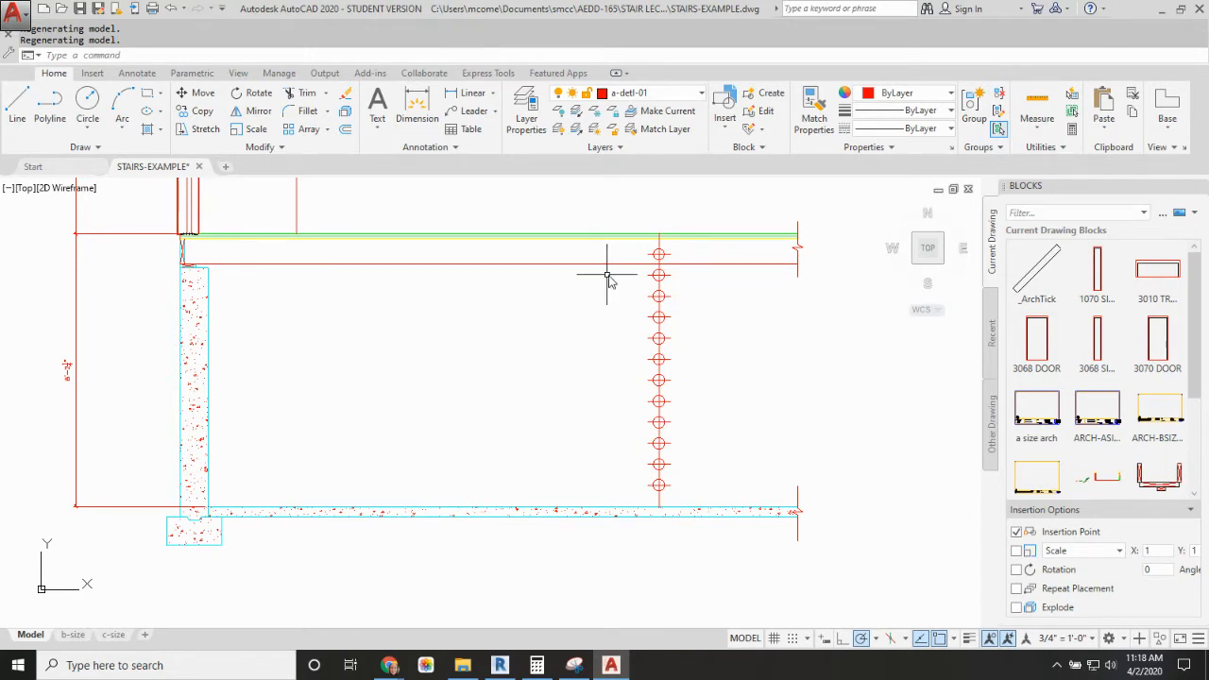
{"action": "key", "text": "Escape"}
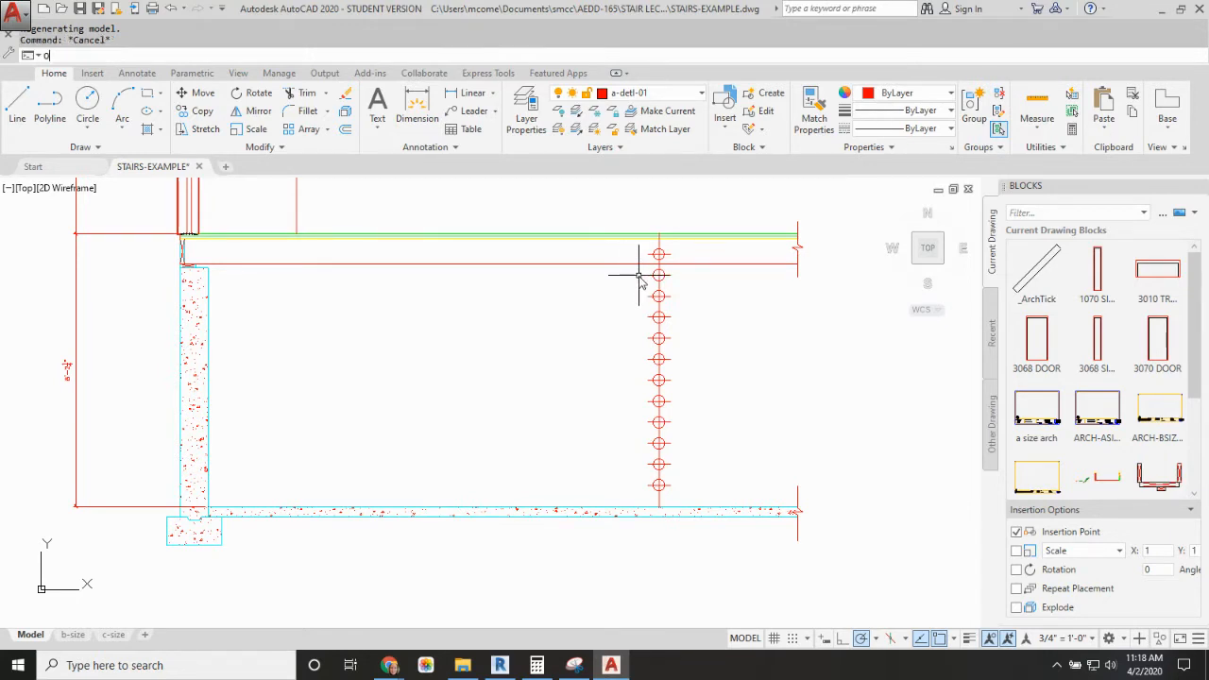
Step: Offset the divided vertical line 10' toward the foundation wall
{"action": "type", "text": "o"}
{"action": "key", "text": "Return"}
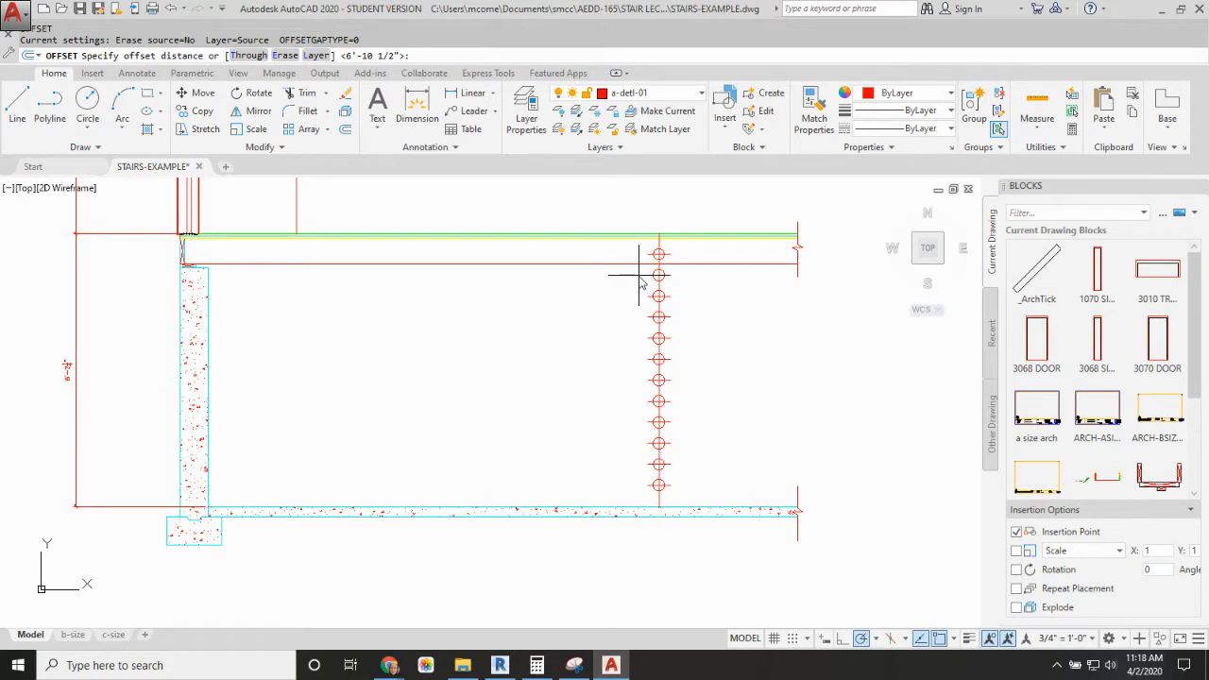
{"action": "key", "text": "Return"}
{"action": "left_click", "coordinate": [667, 248]}
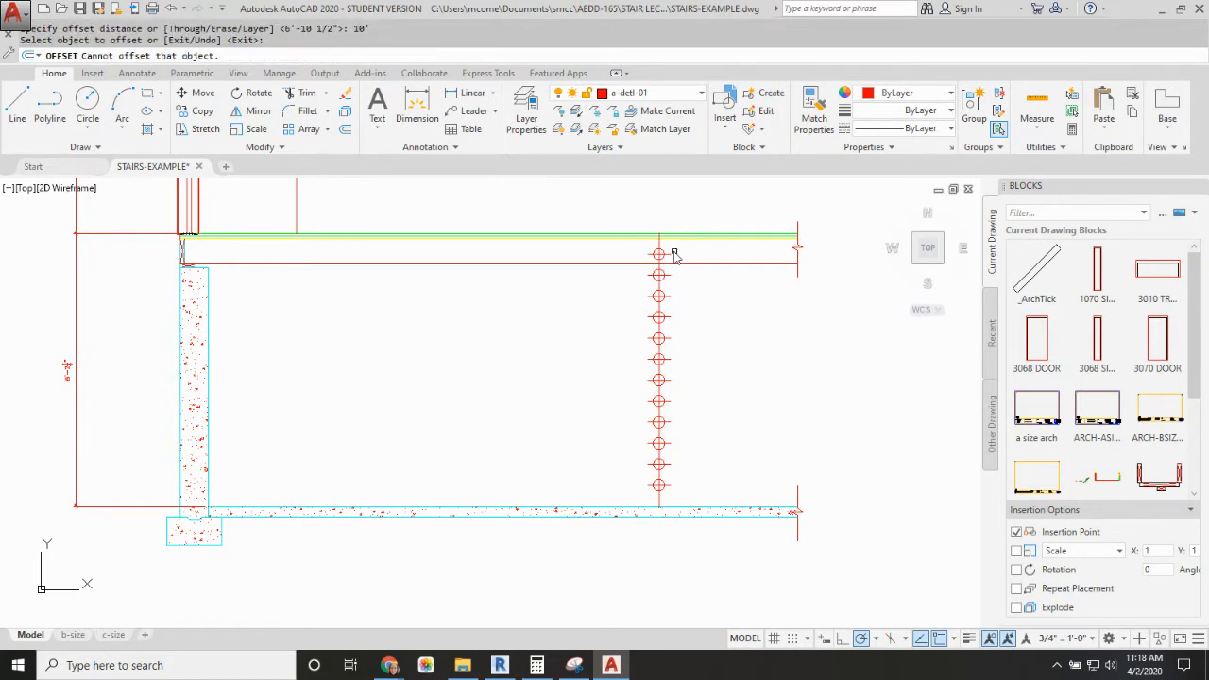
{"action": "left_click", "coordinate": [666, 248]}
{"action": "left_click", "coordinate": [665, 245]}
{"action": "left_click", "coordinate": [659, 235]}
{"action": "left_click", "coordinate": [483, 245]}
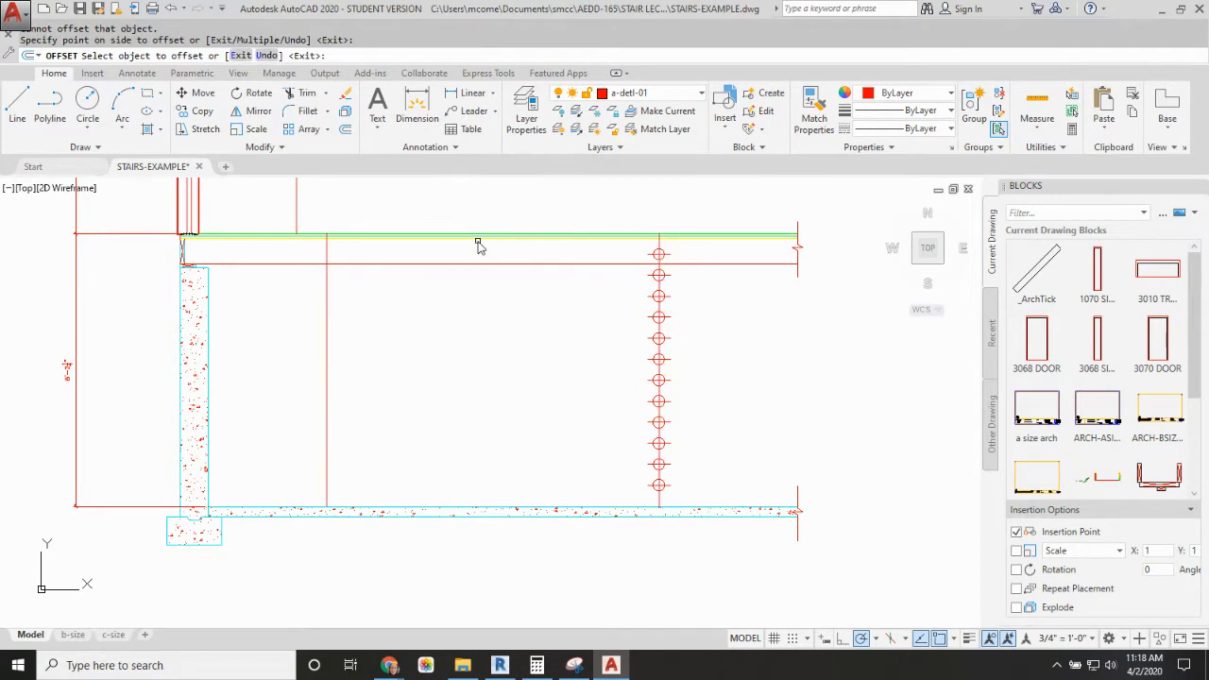
{"action": "key", "text": "Escape"}
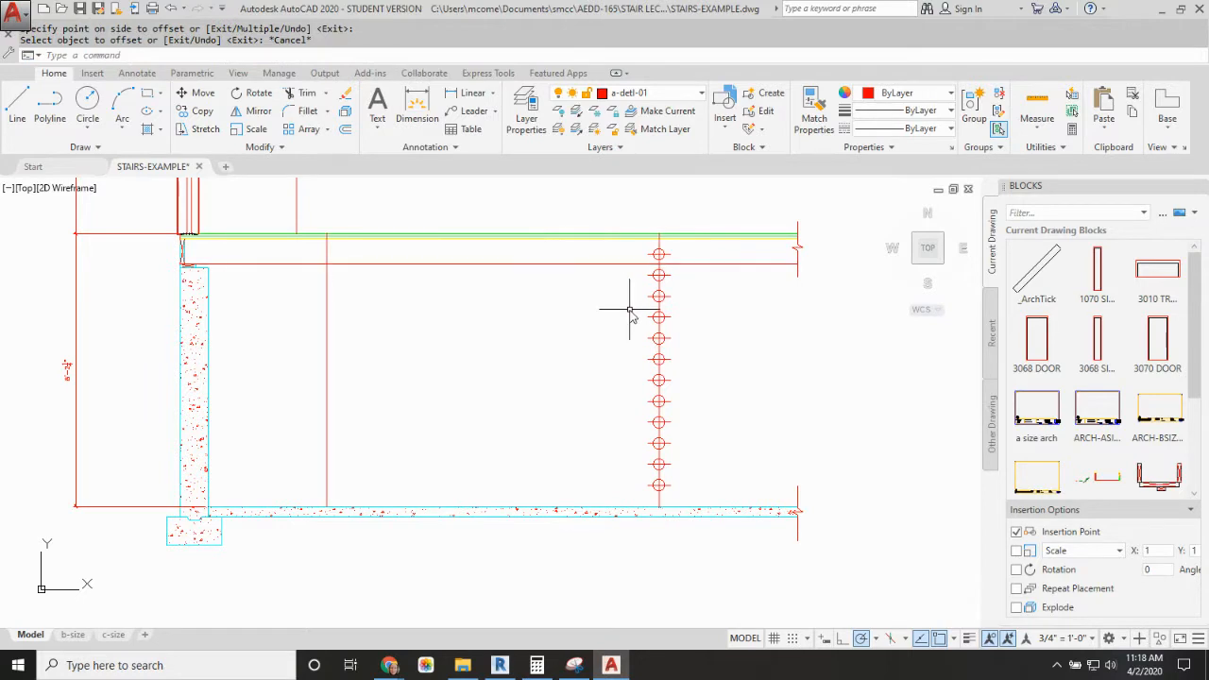
Step: Draw a horizontal line from the uppermost division point perpendicular to the offset vertical line
{"action": "type", "text": "l"}
{"action": "key", "text": "Return"}
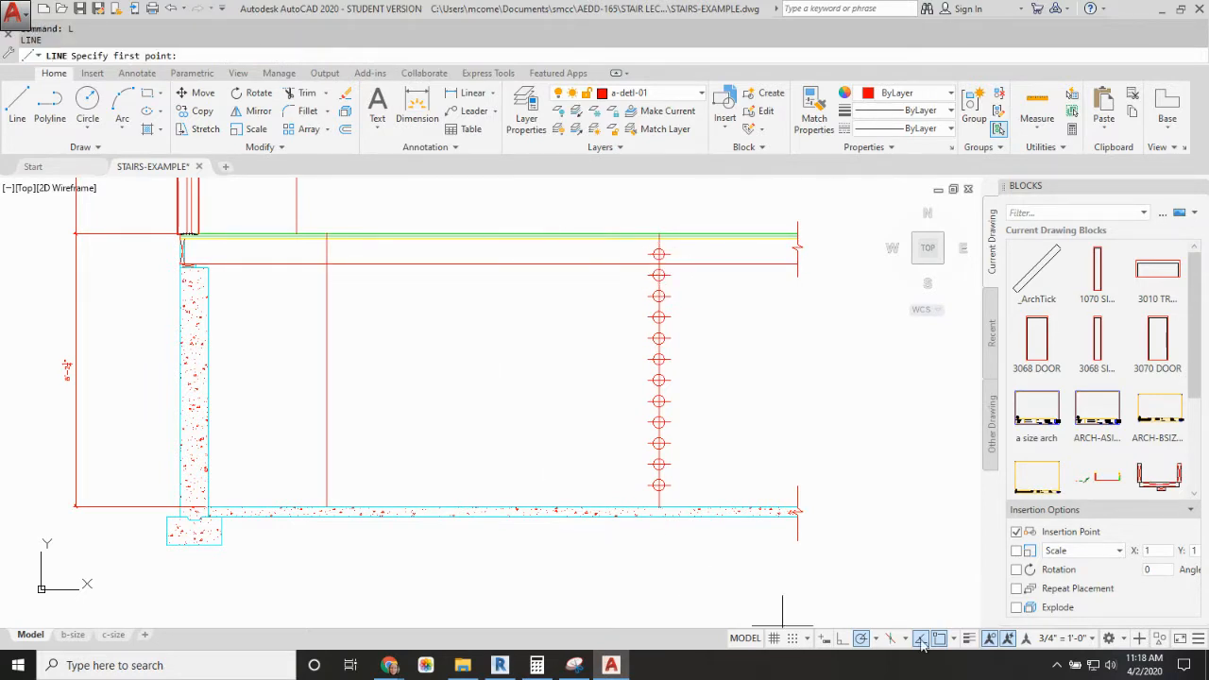
{"action": "left_click", "coordinate": [952, 640]}
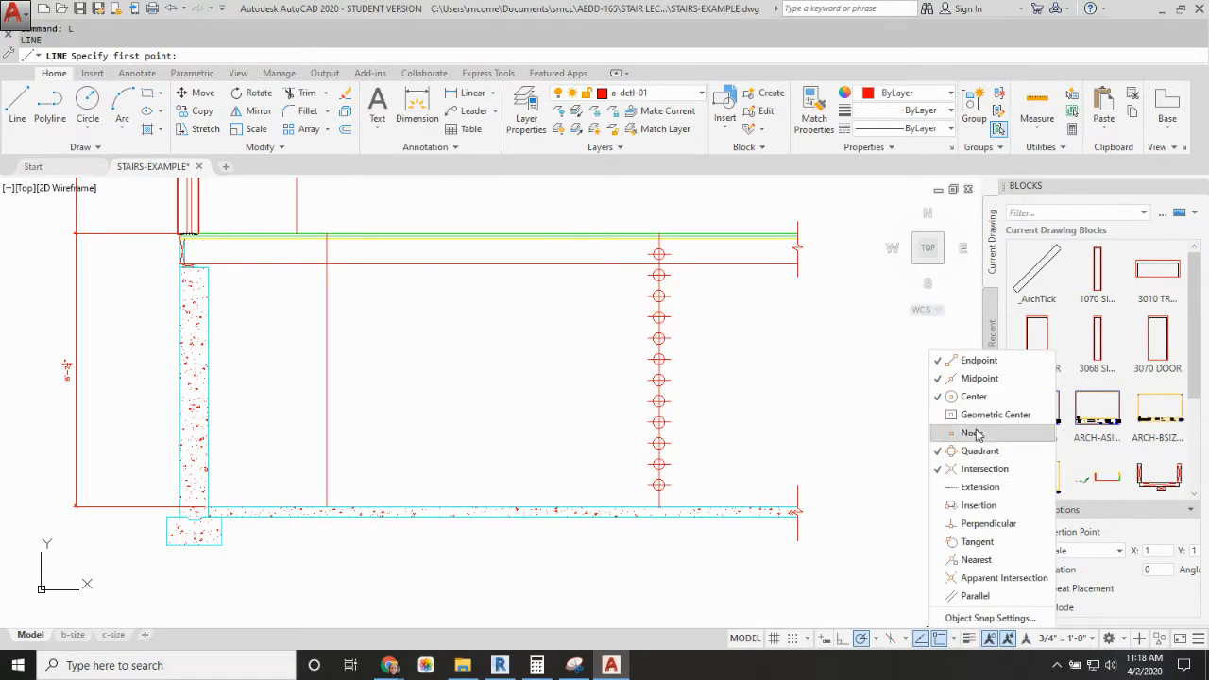
{"action": "left_click", "coordinate": [656, 259]}
{"action": "left_click", "coordinate": [658, 255]}
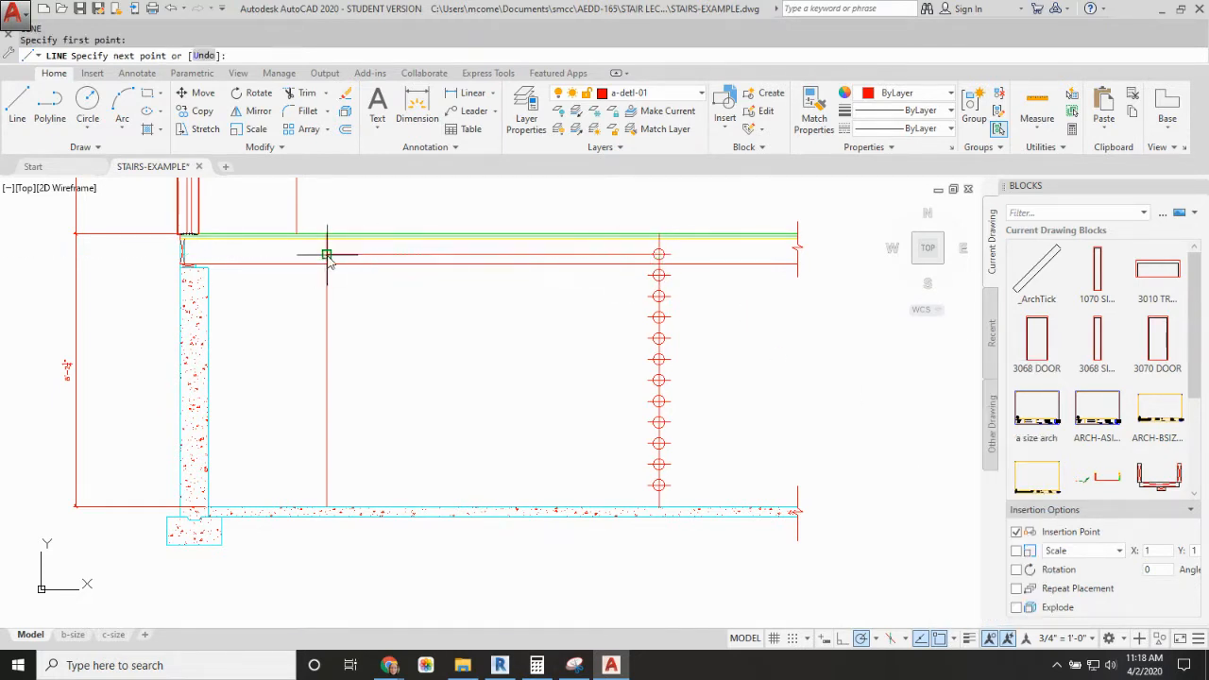
{"action": "left_click", "coordinate": [327, 256]}
{"action": "key", "text": "Escape"}
Step: Copy the horizontal line from the uppermost division point to each of the 11 division points below it
{"action": "type", "text": "c"}
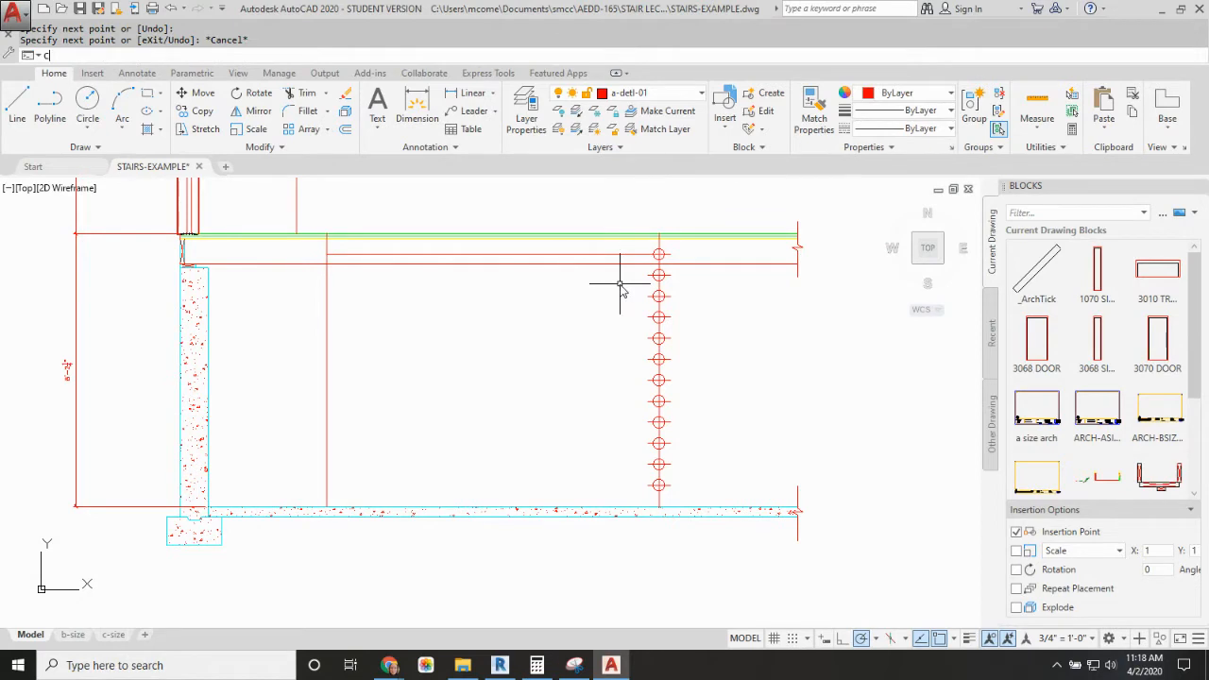
{"action": "type", "text": "o"}
{"action": "key", "text": "Return"}
{"action": "left_click", "coordinate": [621, 256]}
{"action": "key", "text": "Return"}
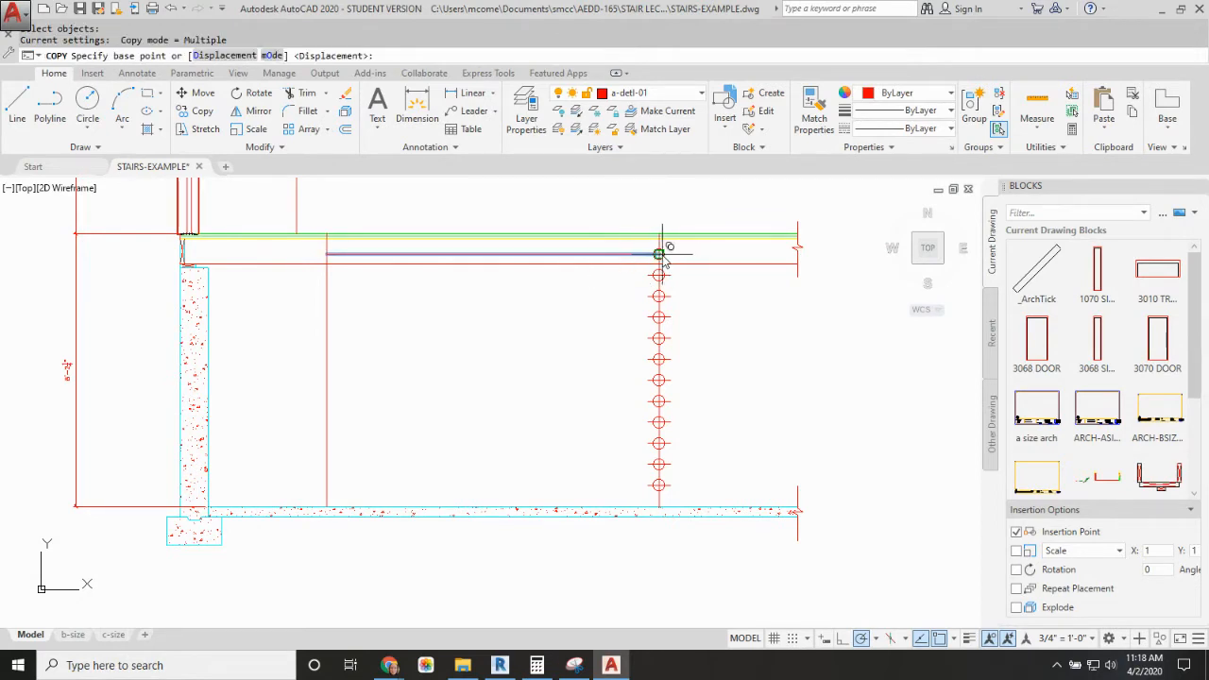
{"action": "left_click", "coordinate": [659, 255]}
{"action": "left_click", "coordinate": [658, 275]}
{"action": "left_click", "coordinate": [659, 296]}
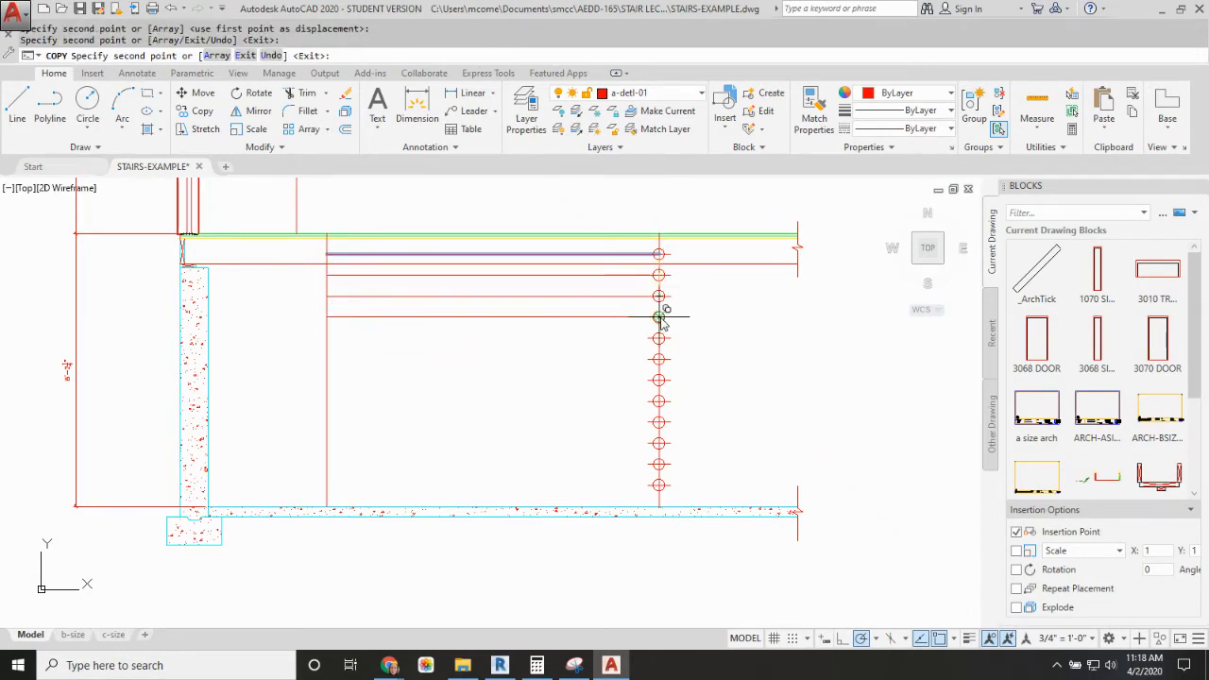
{"action": "left_click", "coordinate": [659, 316]}
{"action": "left_click", "coordinate": [659, 337]}
{"action": "left_click", "coordinate": [659, 359]}
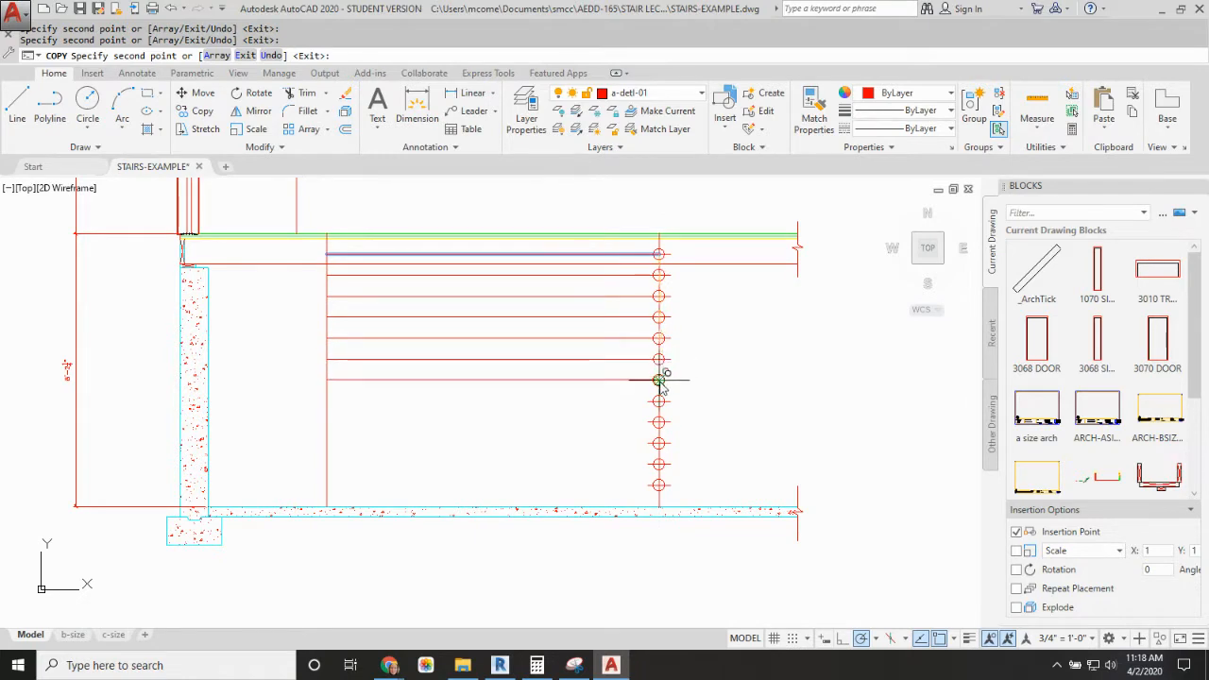
{"action": "left_click", "coordinate": [659, 380]}
{"action": "left_click", "coordinate": [658, 401]}
{"action": "left_click", "coordinate": [659, 422]}
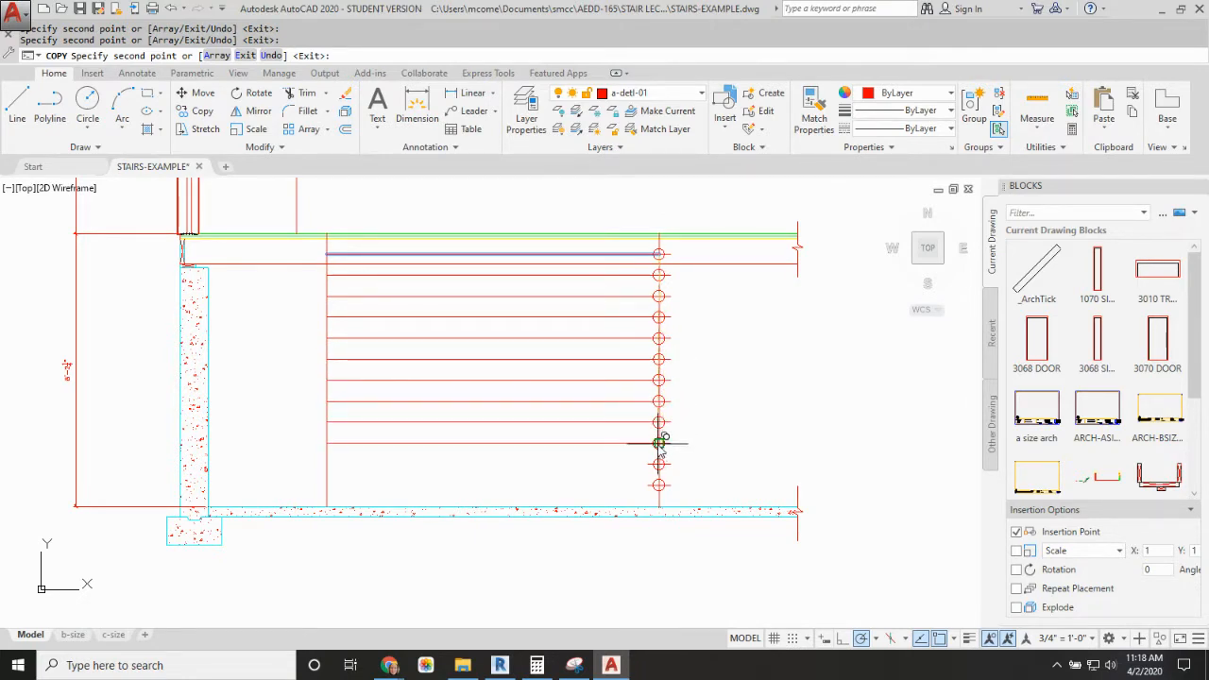
{"action": "left_click", "coordinate": [658, 443]}
{"action": "left_click", "coordinate": [658, 463]}
{"action": "left_click", "coordinate": [658, 485]}
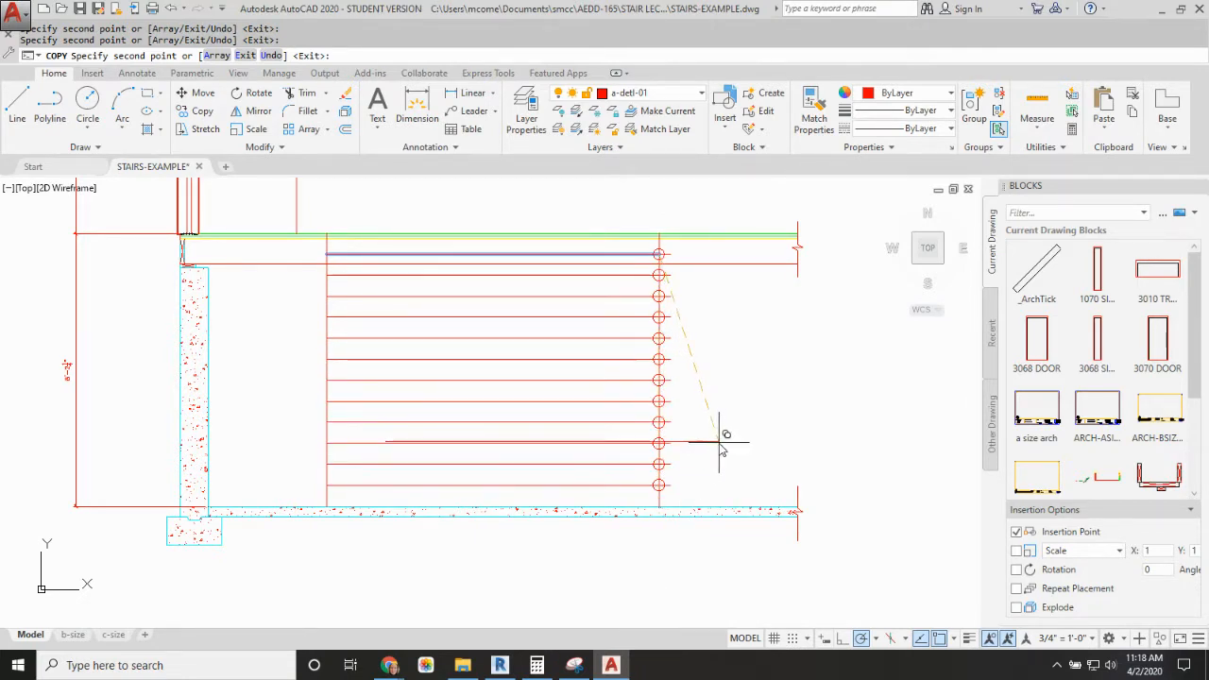
{"action": "key", "text": "Escape"}
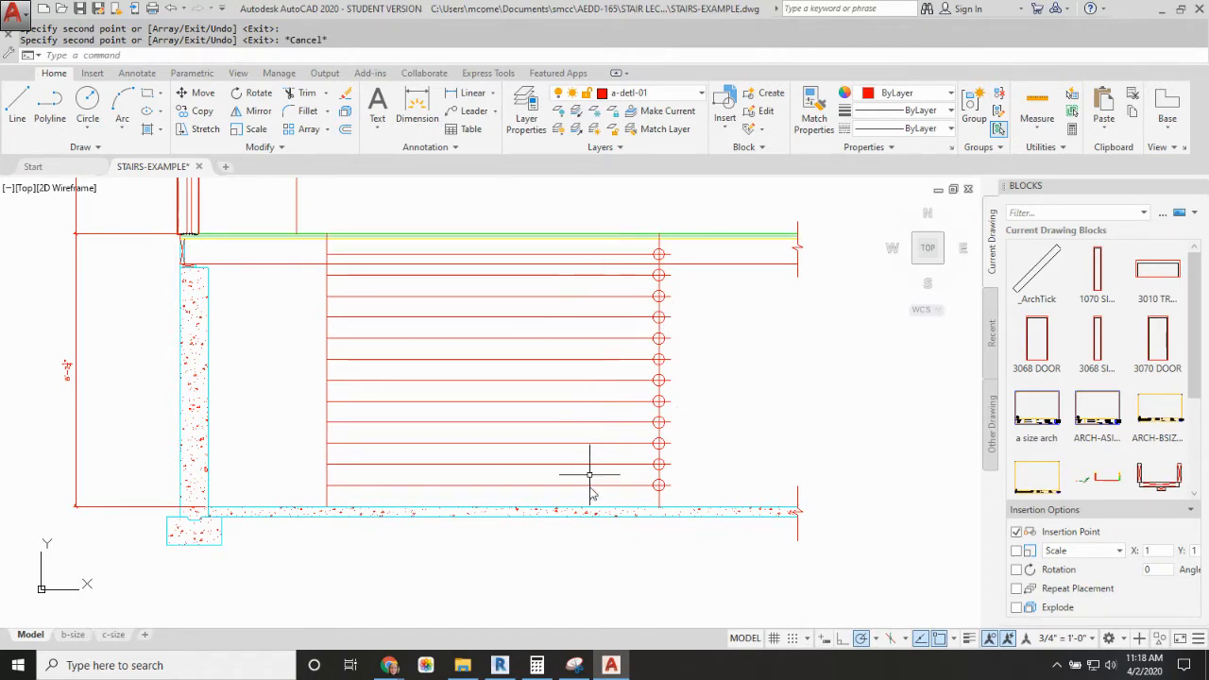
Step: Add a vertical linear dimension from the lowest division point to the top of the basement slab
{"action": "scroll", "coordinate": [680, 494], "scroll_direction": "up", "scroll_amount": 4}
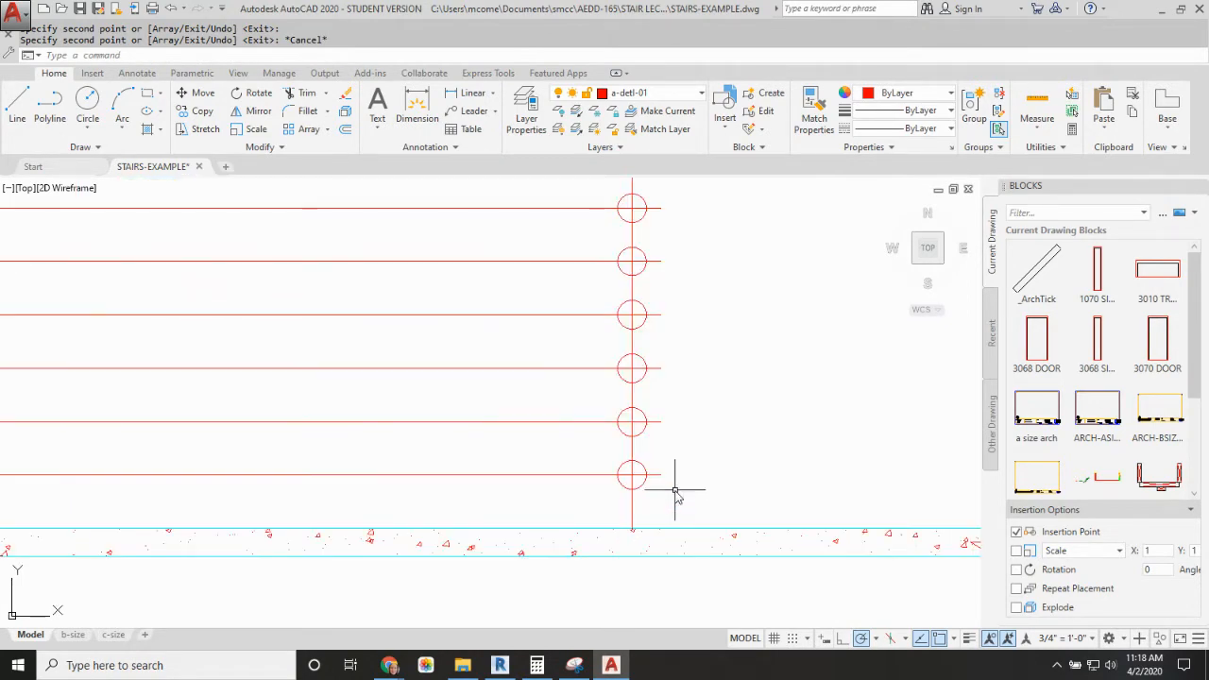
{"action": "type", "text": "DLI"}
{"action": "key", "text": "Return"}
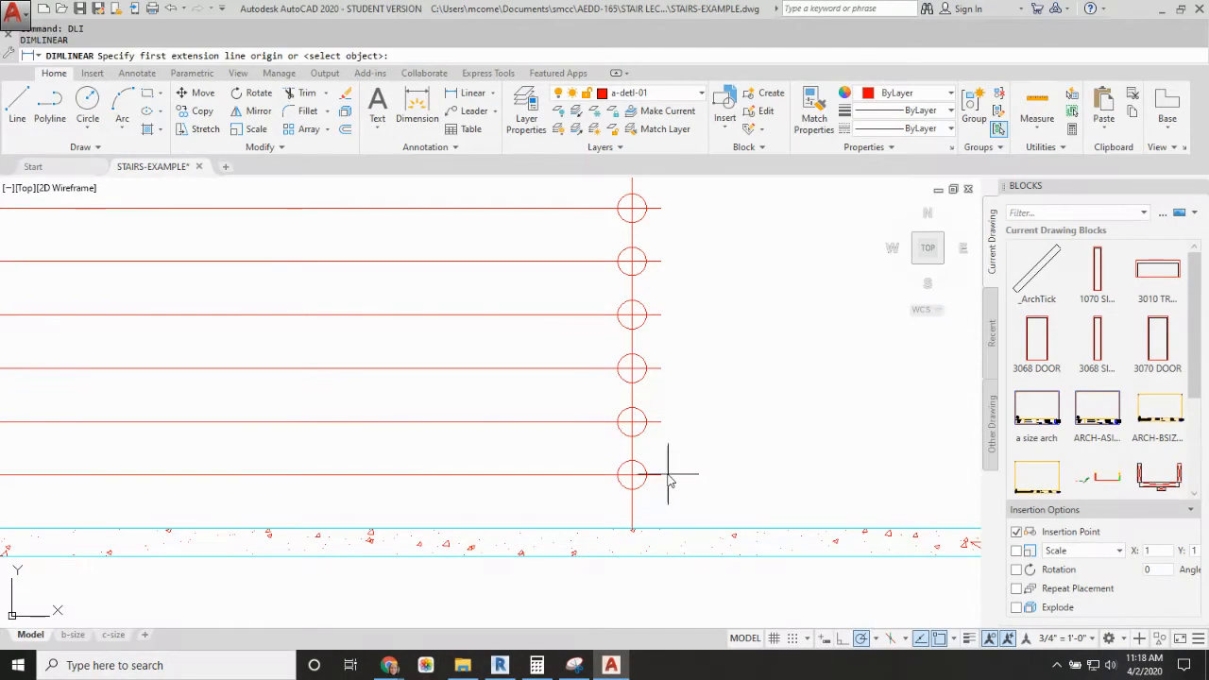
{"action": "left_click", "coordinate": [632, 474]}
{"action": "left_click", "coordinate": [633, 539]}
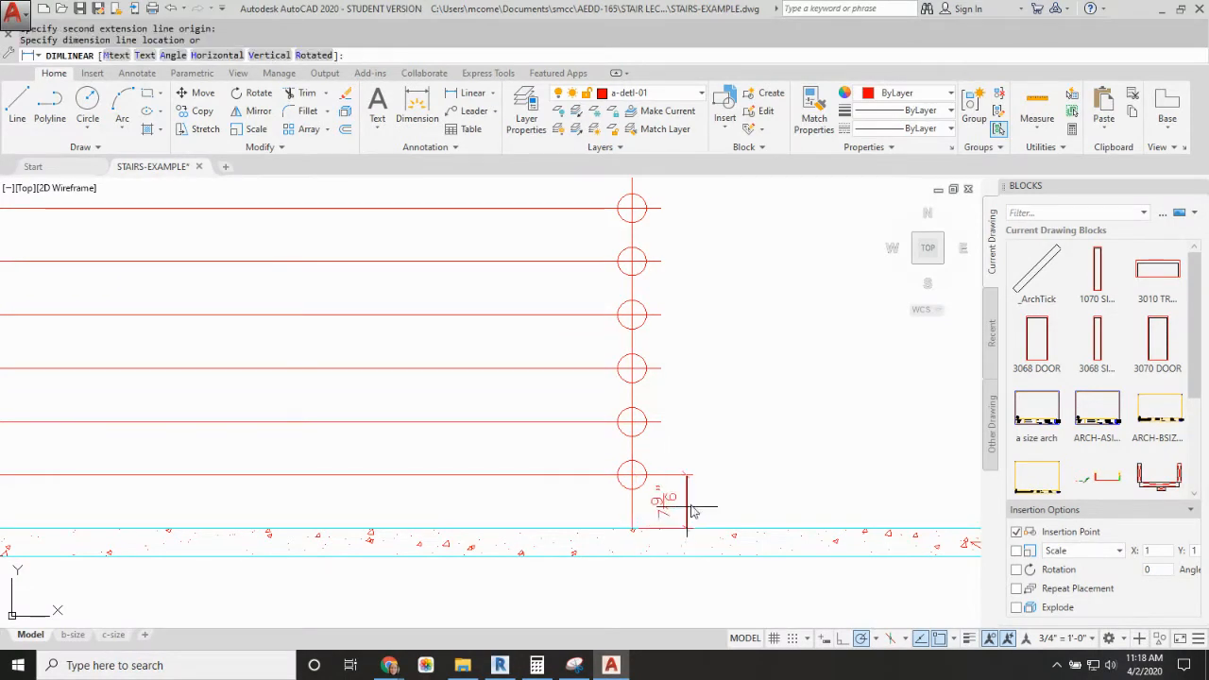
{"action": "left_click", "coordinate": [847, 492]}
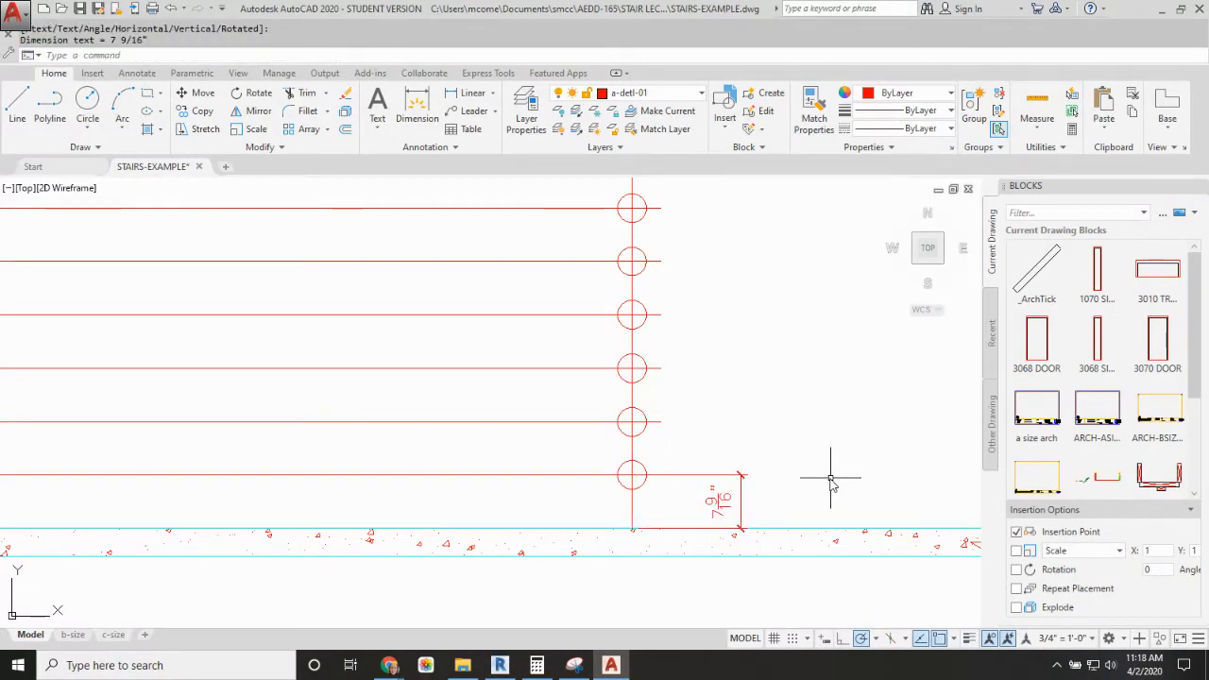
Step: Offset the vertical line nearest the foundation wall 10" toward the divided line, repeating from each new line until there are 11 riser lines
{"action": "scroll", "coordinate": [708, 482], "scroll_direction": "down", "scroll_amount": 3}
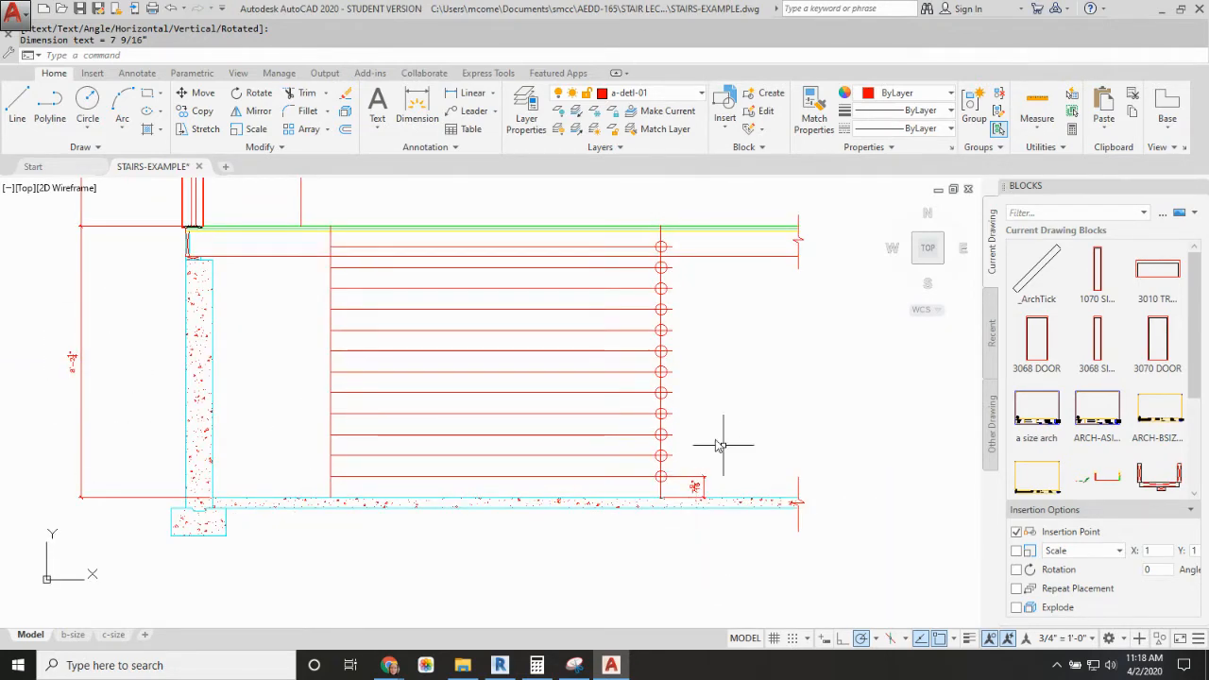
{"action": "middle_click_drag", "start_coordinate": [661, 394], "coordinate": [719, 406]}
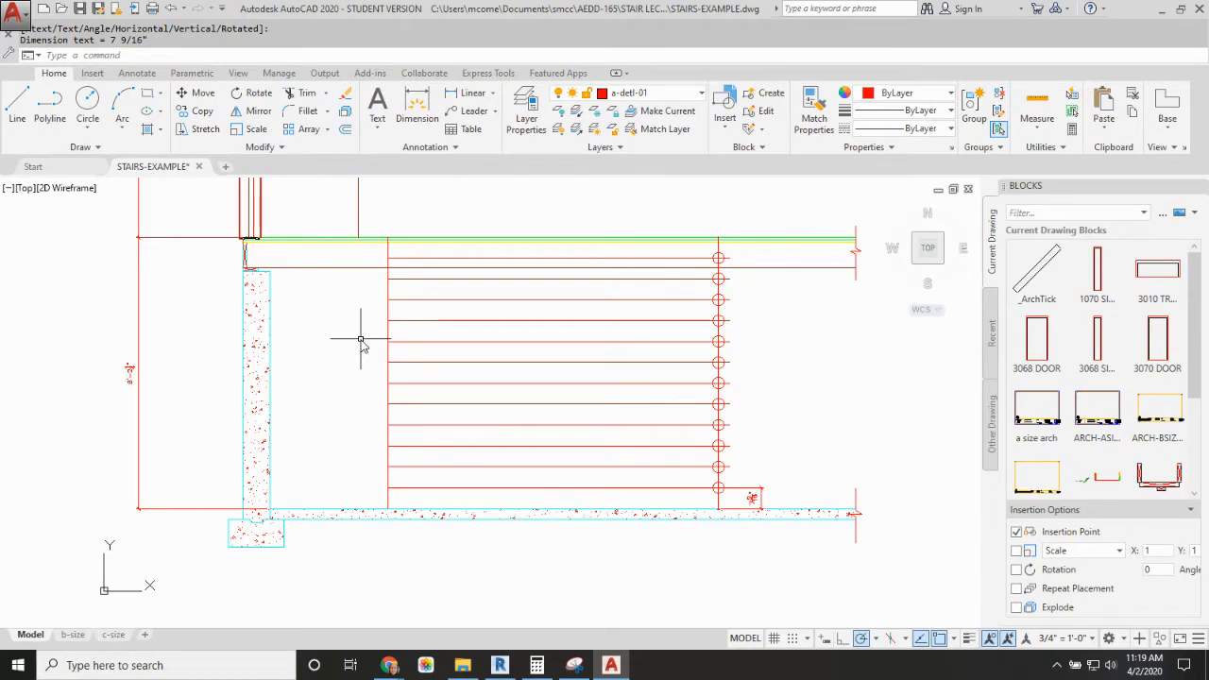
{"action": "type", "text": "o"}
{"action": "key", "text": "Return"}
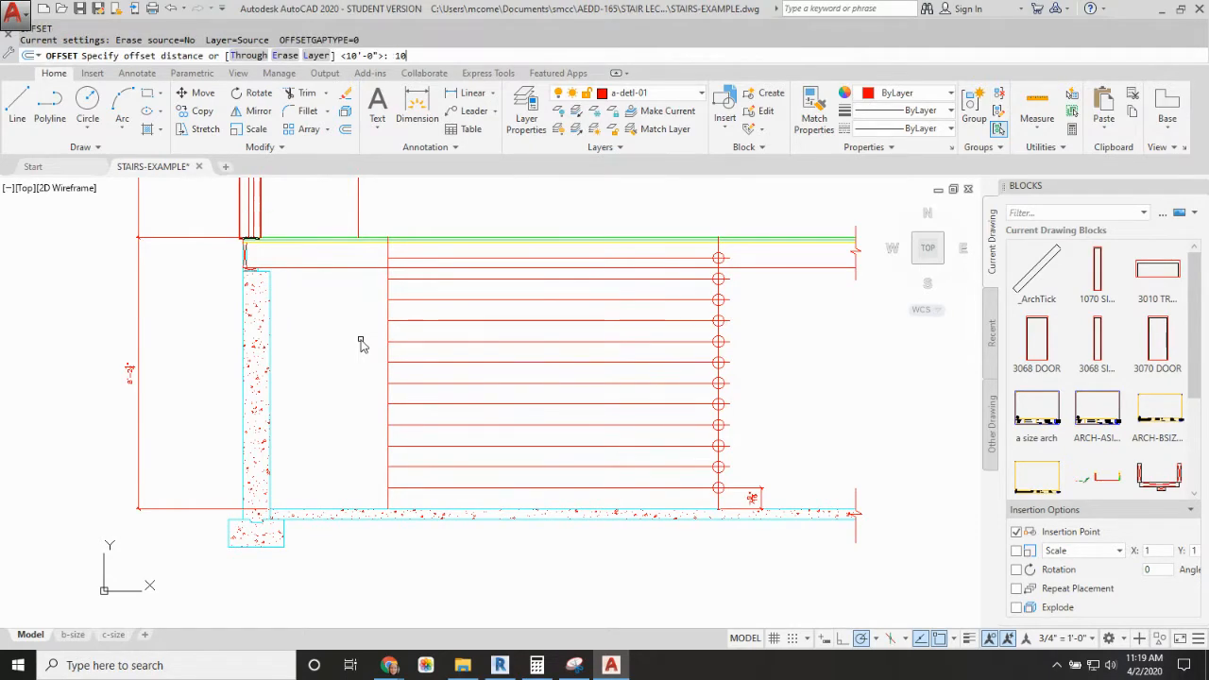
{"action": "type", "text": "10"}
{"action": "key", "text": "Return"}
{"action": "left_click", "coordinate": [388, 293]}
{"action": "left_click", "coordinate": [436, 289]}
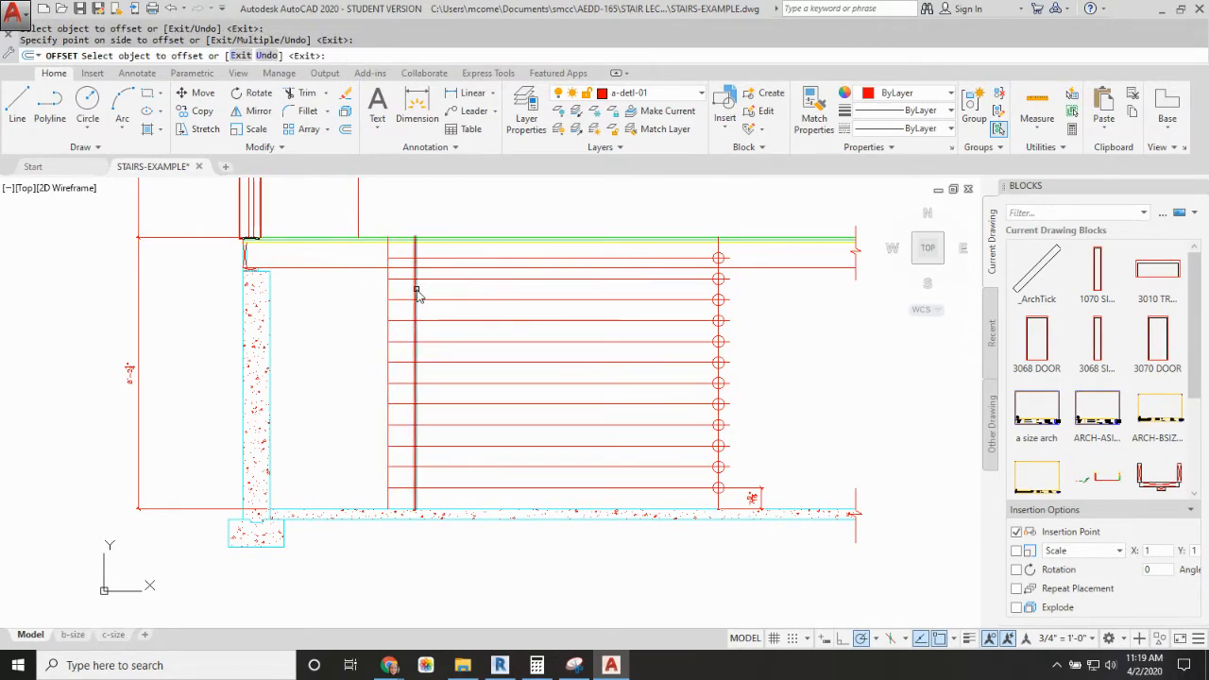
{"action": "left_click", "coordinate": [417, 293]}
{"action": "left_click", "coordinate": [454, 291]}
{"action": "left_click", "coordinate": [444, 292]}
{"action": "left_click", "coordinate": [459, 292]}
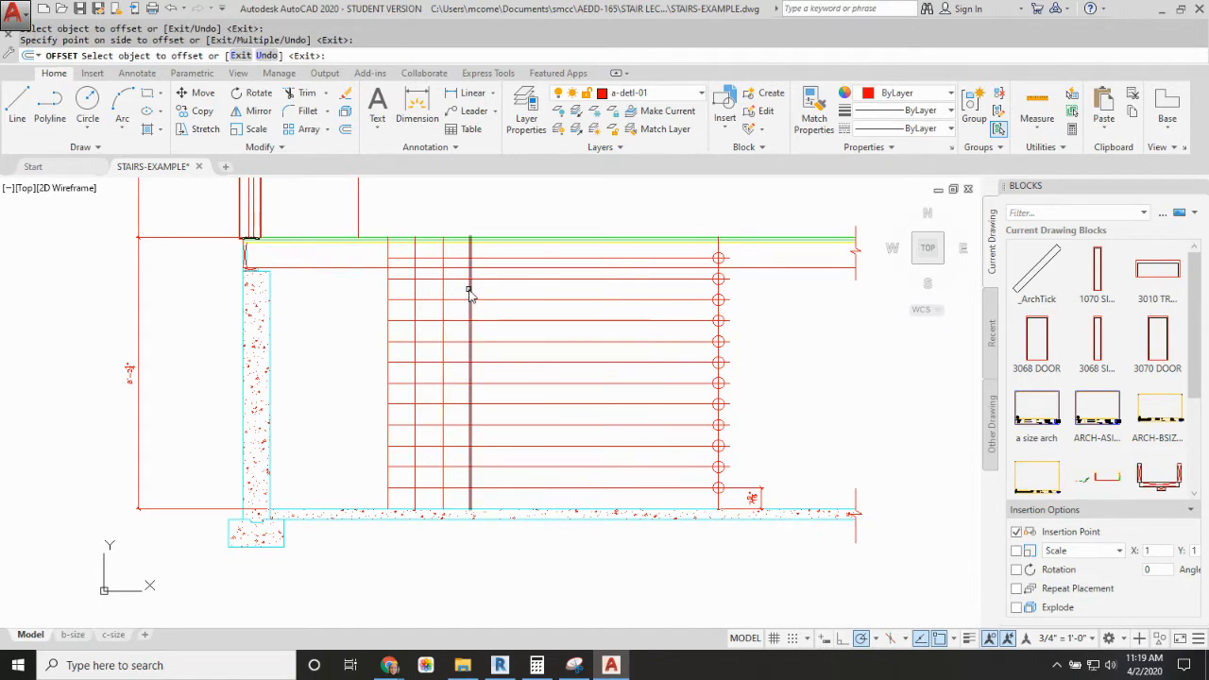
{"action": "left_click", "coordinate": [470, 292]}
{"action": "left_click", "coordinate": [499, 291]}
{"action": "left_click", "coordinate": [498, 293]}
{"action": "left_click", "coordinate": [525, 293]}
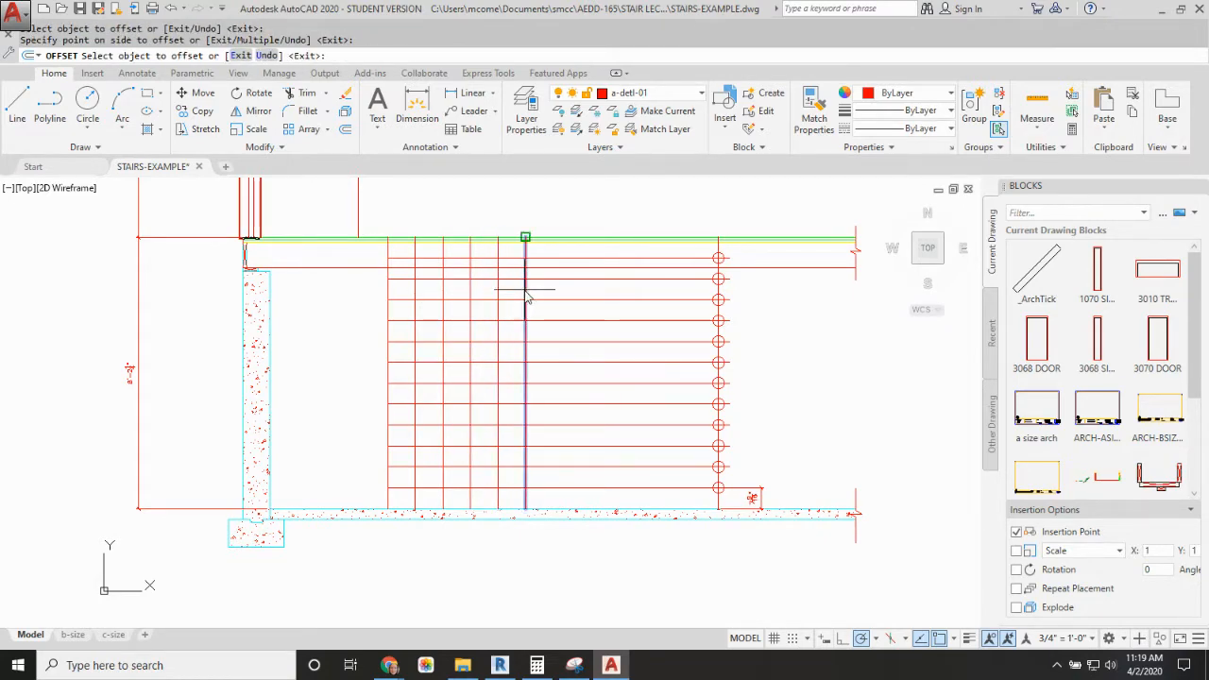
{"action": "left_click", "coordinate": [525, 293]}
{"action": "left_click", "coordinate": [558, 291]}
{"action": "left_click", "coordinate": [553, 292]}
{"action": "left_click", "coordinate": [588, 291]}
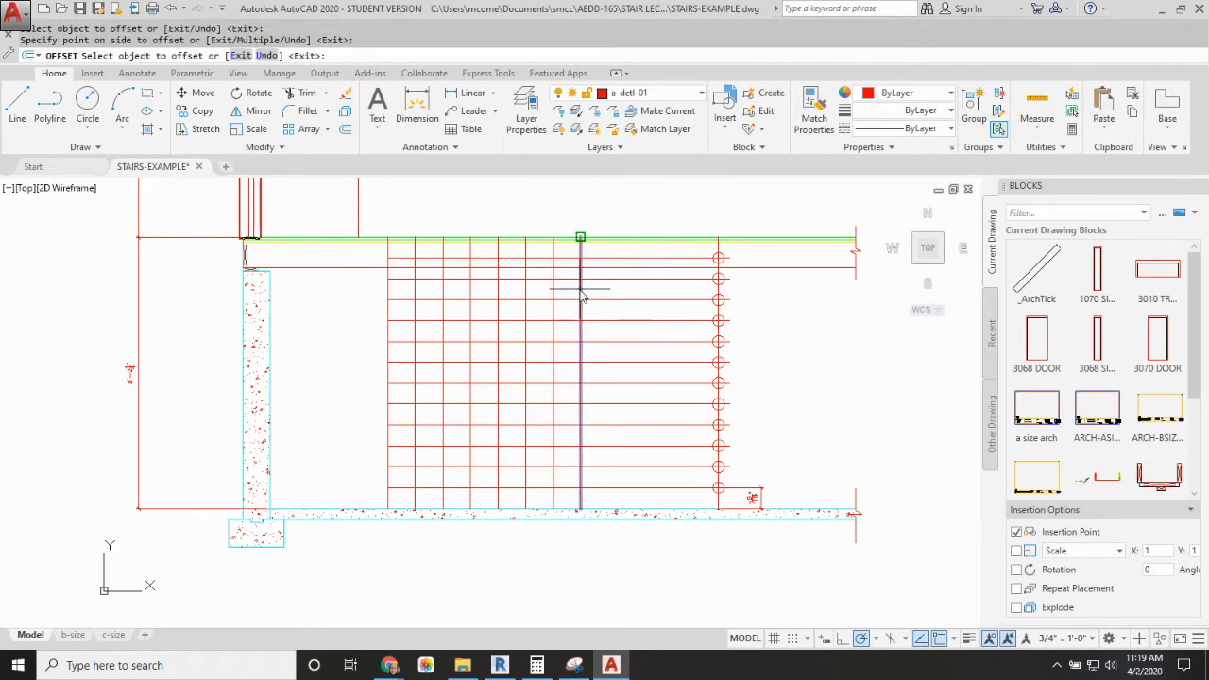
{"action": "left_click", "coordinate": [580, 291]}
{"action": "left_click", "coordinate": [613, 292]}
{"action": "left_click", "coordinate": [609, 291]}
{"action": "left_click", "coordinate": [638, 291]}
{"action": "left_click", "coordinate": [636, 291]}
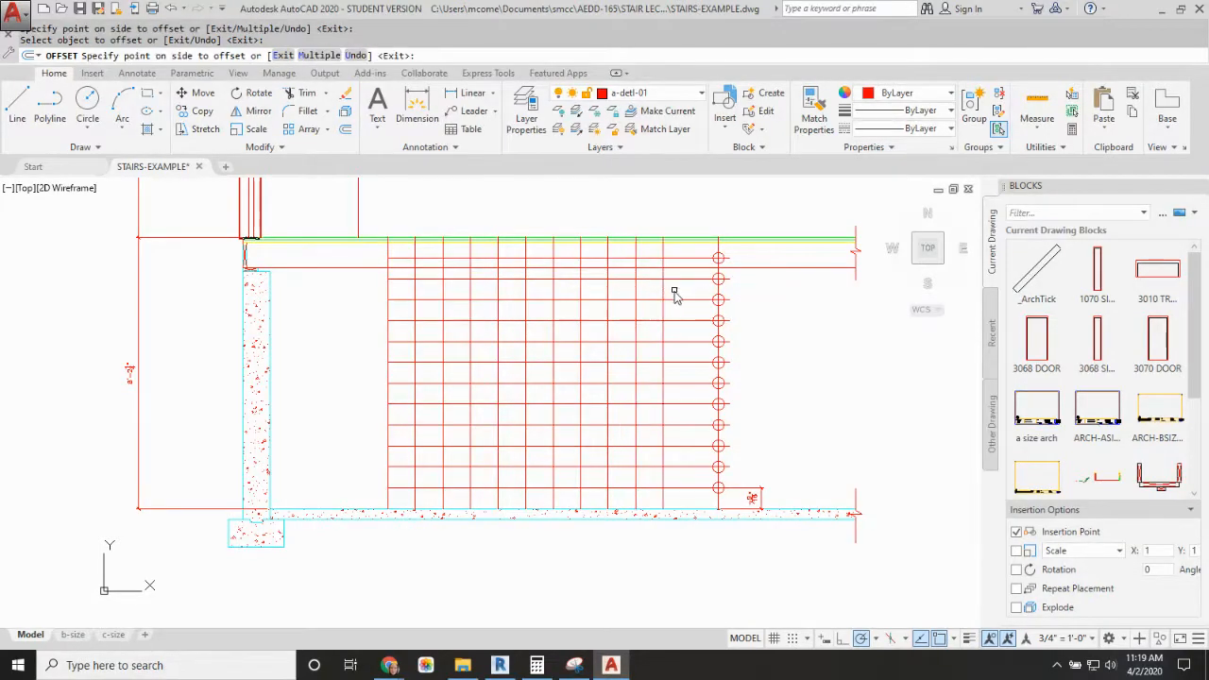
{"action": "left_click", "coordinate": [674, 296]}
{"action": "left_click", "coordinate": [713, 291]}
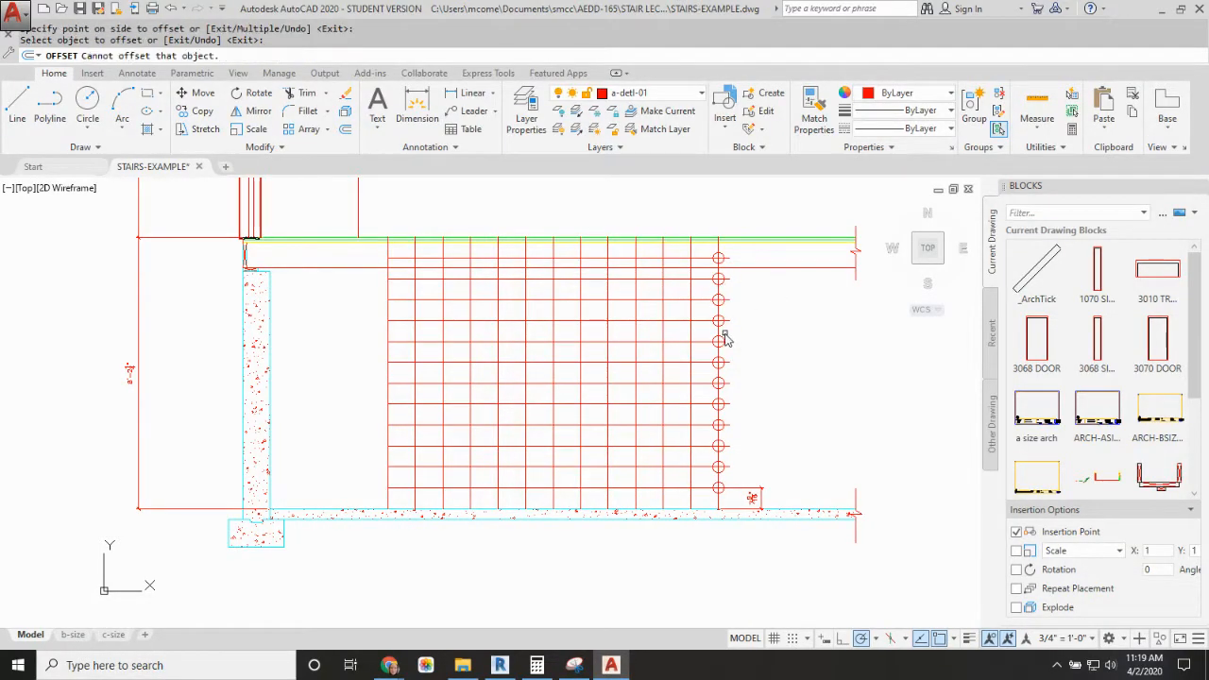
{"action": "key", "text": "Escape"}
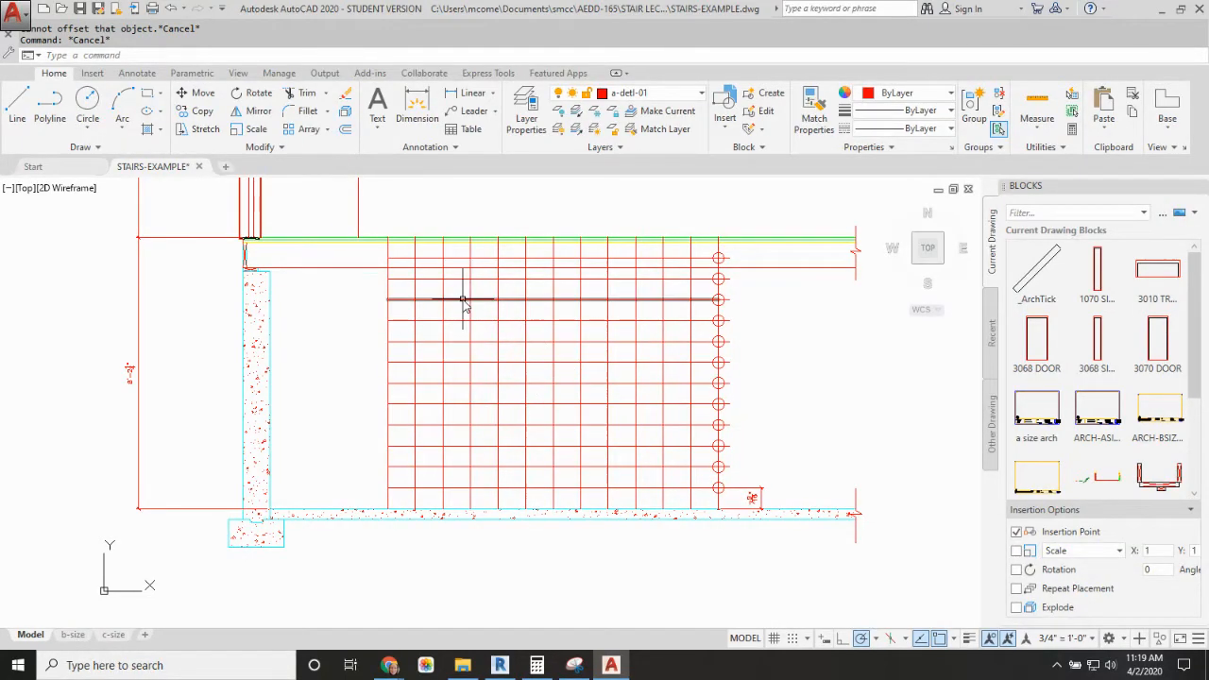
Step: Fillet the upper 11 horizontal lines with their matching riser lines at zero radius, forming the stepped stair profile downward from the first floor
{"action": "type", "text": "f"}
{"action": "key", "text": "Return"}
{"action": "left_click", "coordinate": [410, 258]}
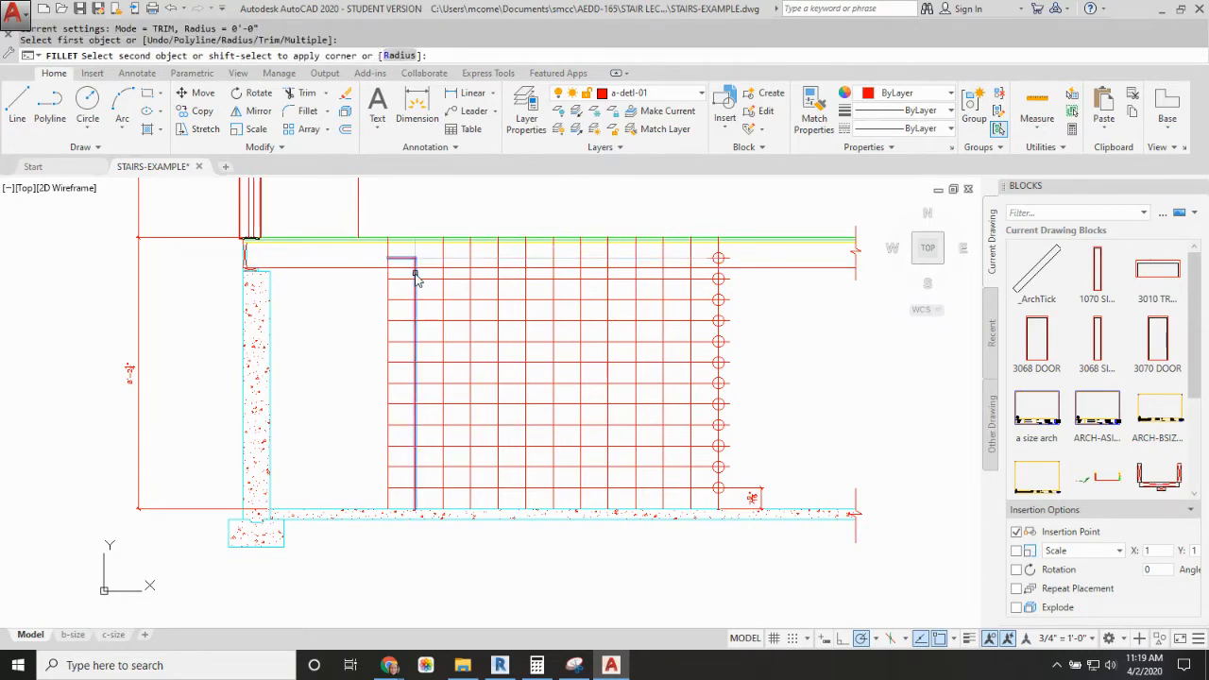
{"action": "left_click", "coordinate": [416, 275]}
{"action": "key", "text": "Return"}
{"action": "left_click", "coordinate": [435, 279]}
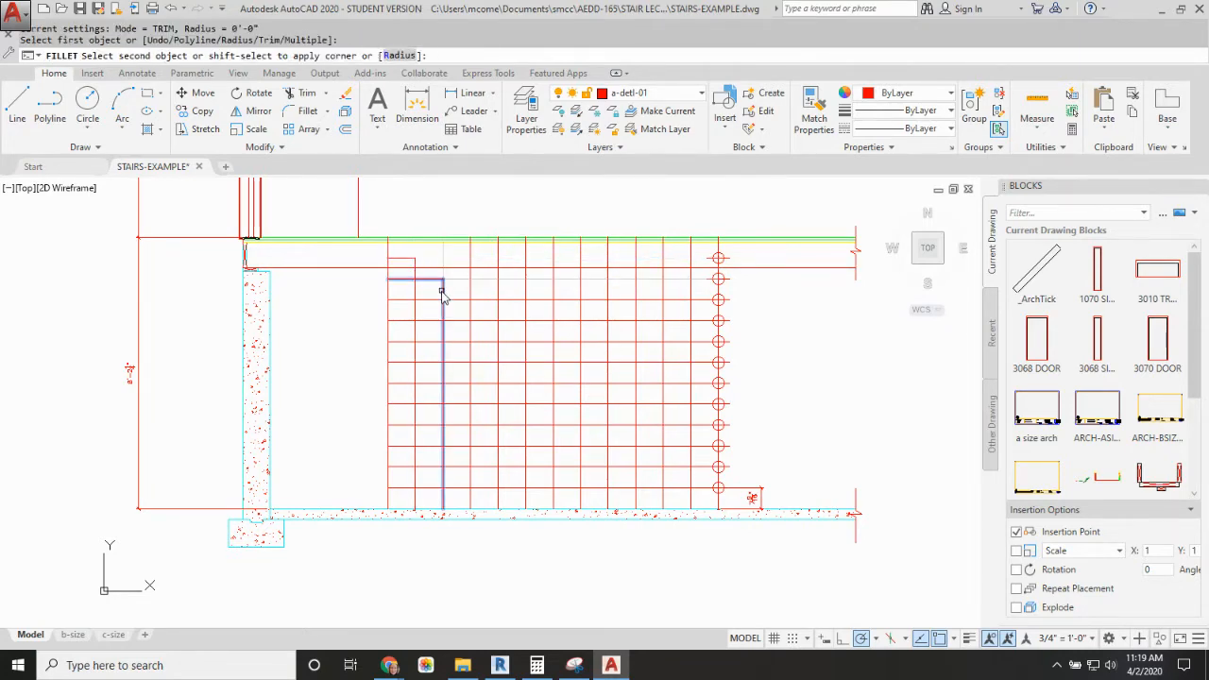
{"action": "left_click", "coordinate": [443, 293]}
{"action": "key", "text": "Return"}
{"action": "left_click", "coordinate": [461, 301]}
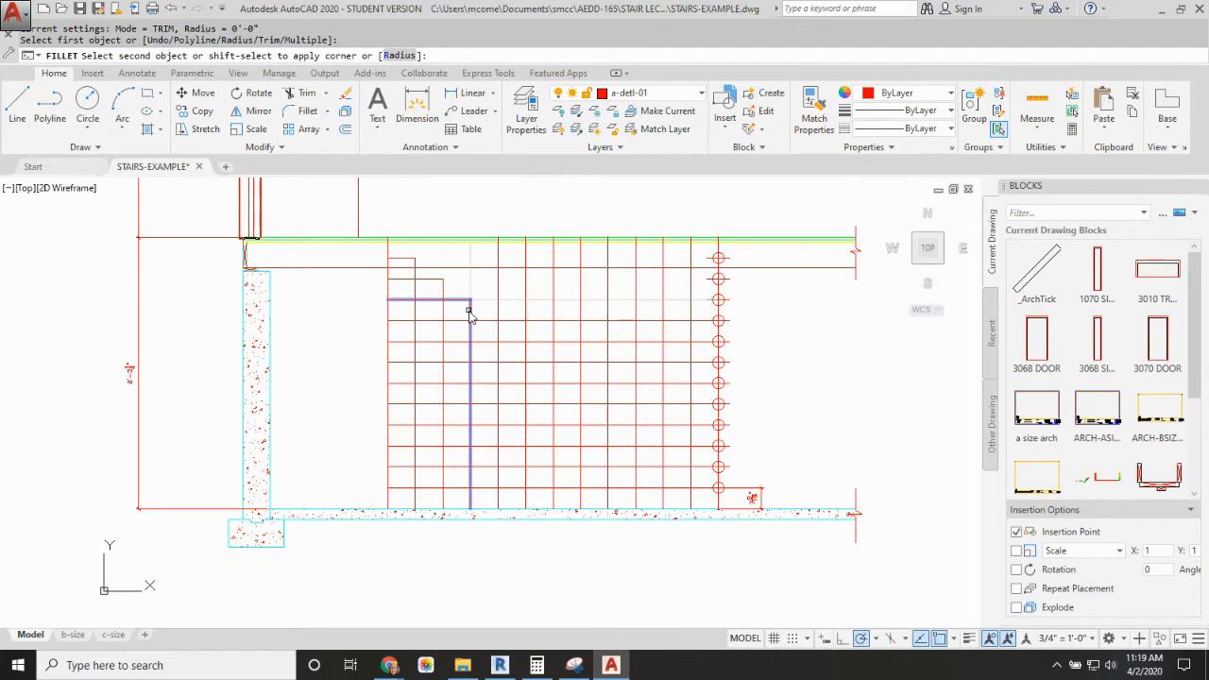
{"action": "left_click", "coordinate": [471, 313]}
{"action": "key", "text": "Return"}
{"action": "left_click", "coordinate": [495, 323]}
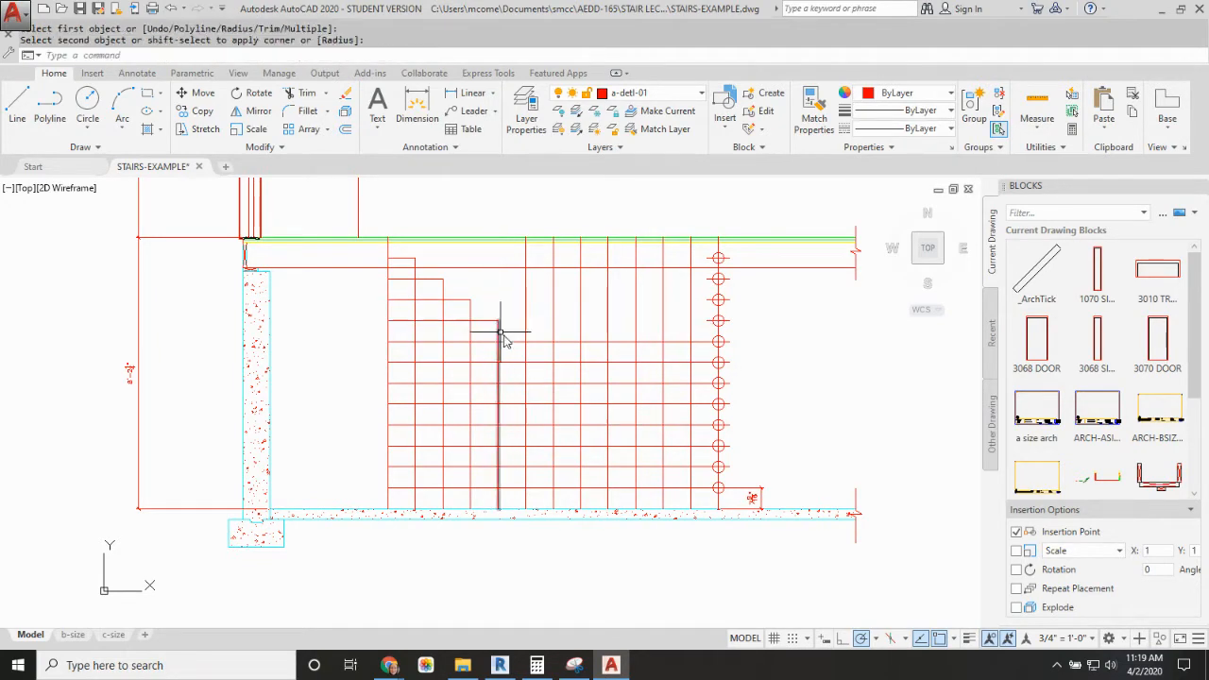
{"action": "left_click", "coordinate": [499, 332]}
{"action": "key", "text": "Return"}
{"action": "left_click", "coordinate": [520, 342]}
{"action": "left_click", "coordinate": [525, 354]}
{"action": "key", "text": "Return"}
{"action": "left_click", "coordinate": [554, 365]}
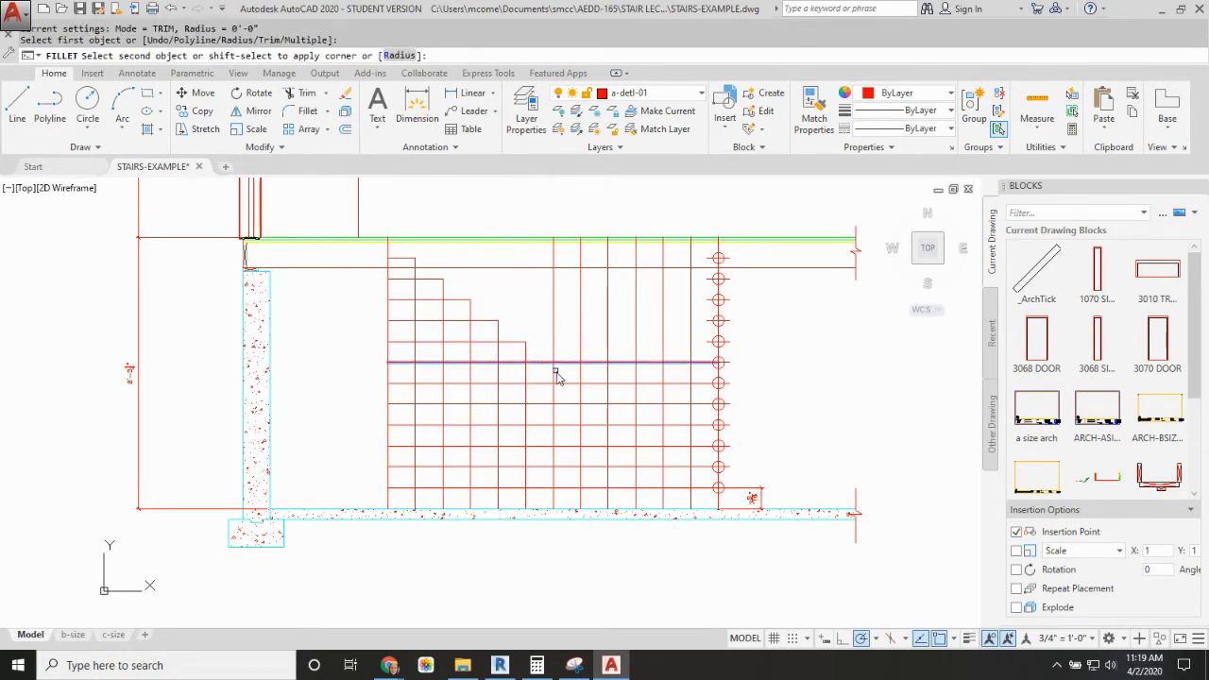
{"action": "left_click", "coordinate": [555, 374]}
{"action": "key", "text": "Return"}
{"action": "left_click", "coordinate": [571, 384]}
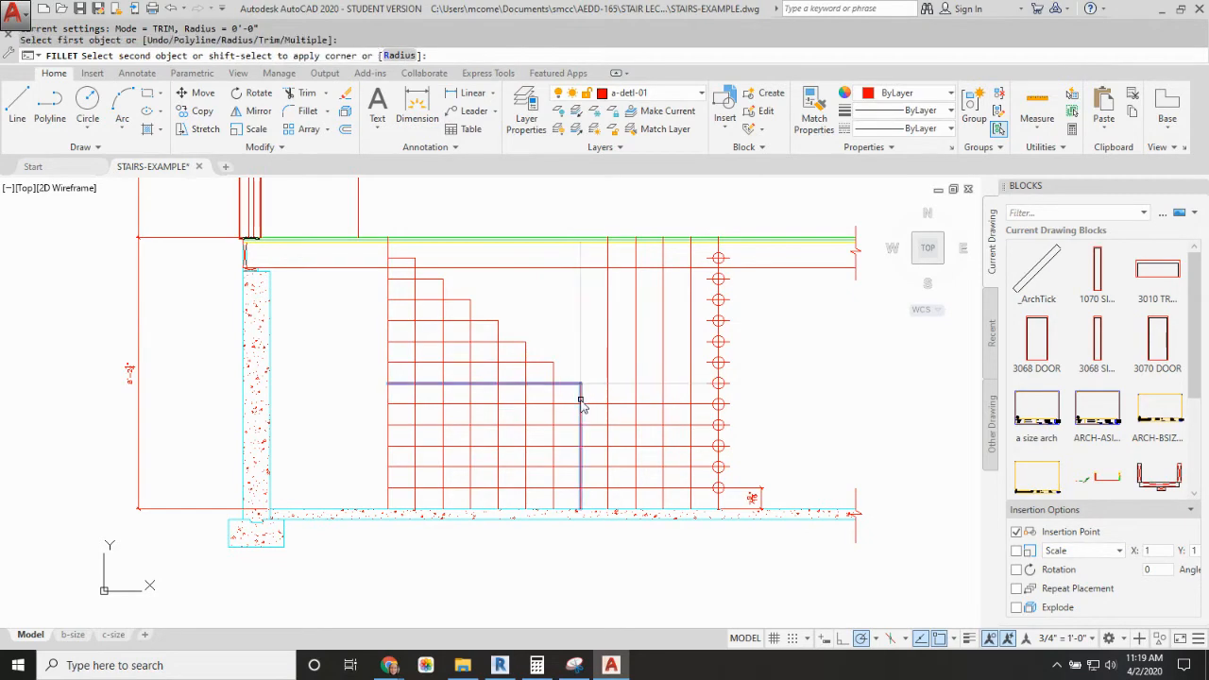
{"action": "left_click", "coordinate": [581, 404]}
{"action": "key", "text": "Return"}
{"action": "left_click", "coordinate": [595, 404]}
{"action": "left_click", "coordinate": [608, 416]}
{"action": "key", "text": "Return"}
{"action": "left_click", "coordinate": [628, 425]}
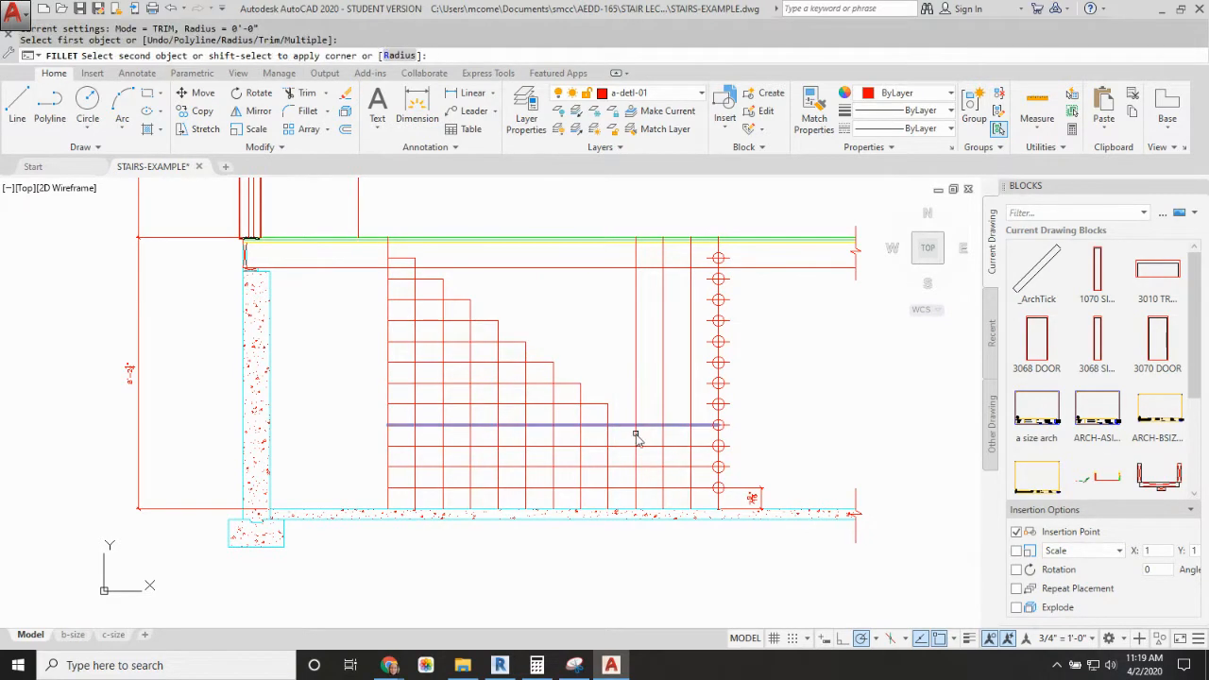
{"action": "left_click", "coordinate": [636, 435]}
{"action": "key", "text": "Return"}
{"action": "left_click", "coordinate": [654, 446]}
{"action": "left_click", "coordinate": [663, 456]}
{"action": "key", "text": "Return"}
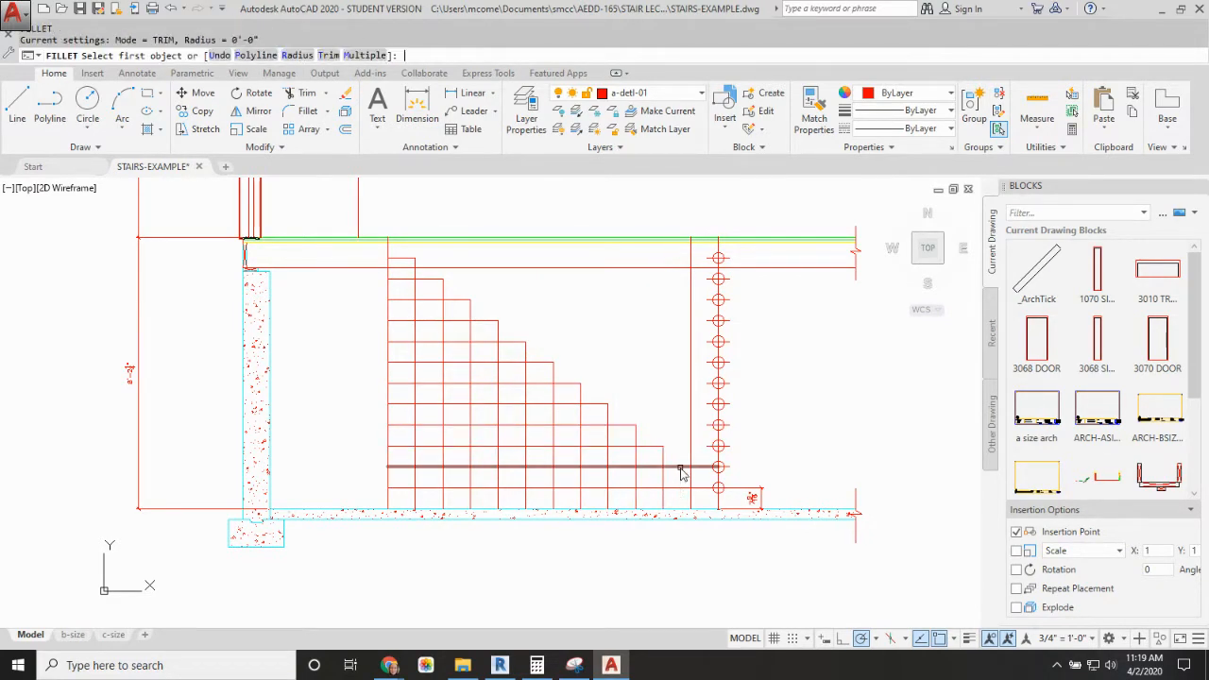
{"action": "left_click", "coordinate": [680, 469]}
{"action": "left_click", "coordinate": [691, 478]}
{"action": "key", "text": "Return"}
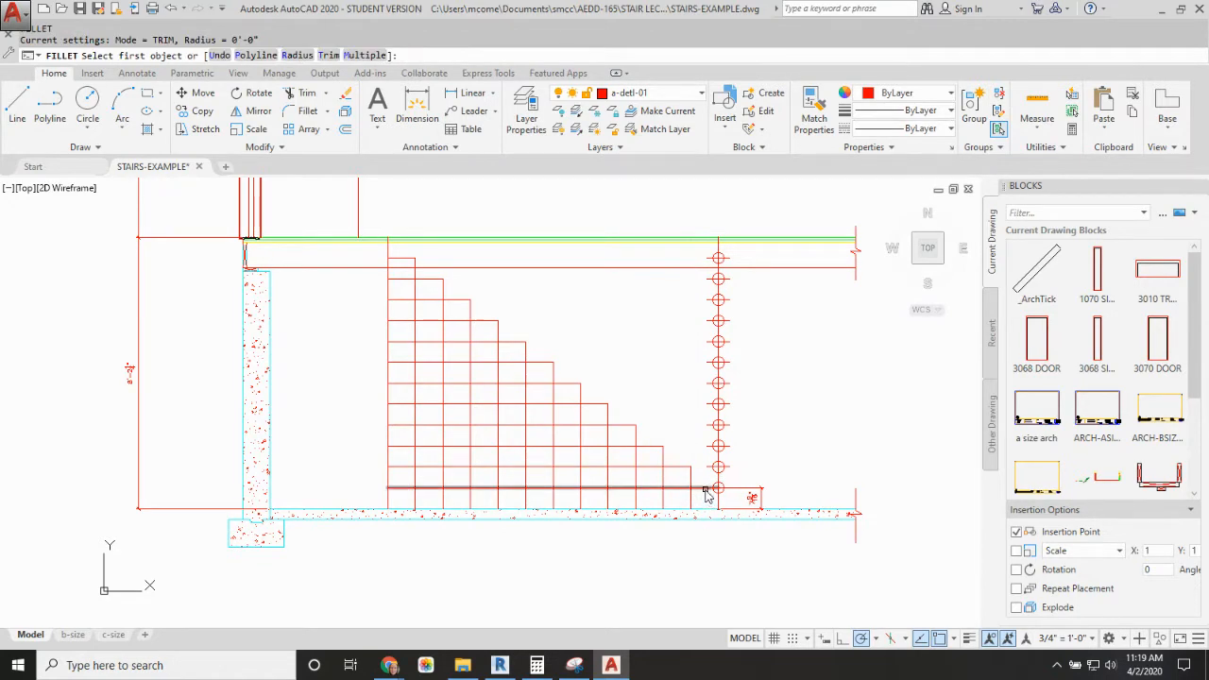
{"action": "key", "text": "Escape"}
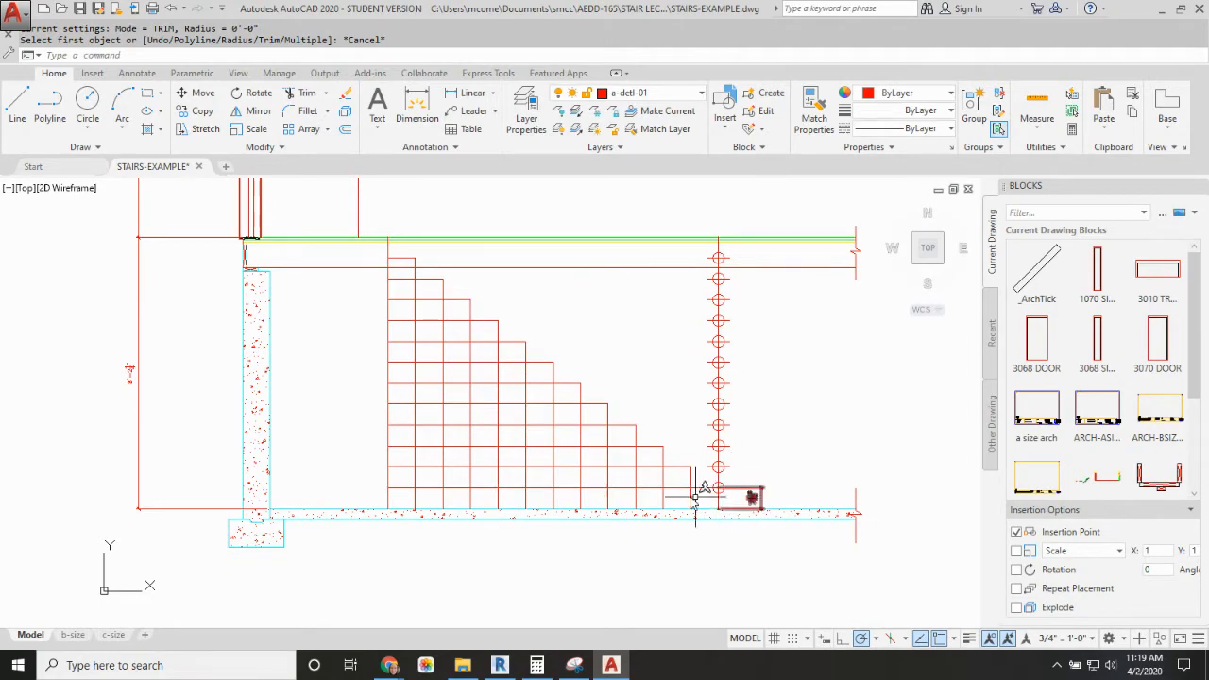
Step: Draw an 11.25" by 0.75" tread rectangle in the open space beside the divided vertical line
{"action": "scroll", "coordinate": [661, 424], "scroll_direction": "up", "scroll_amount": 2}
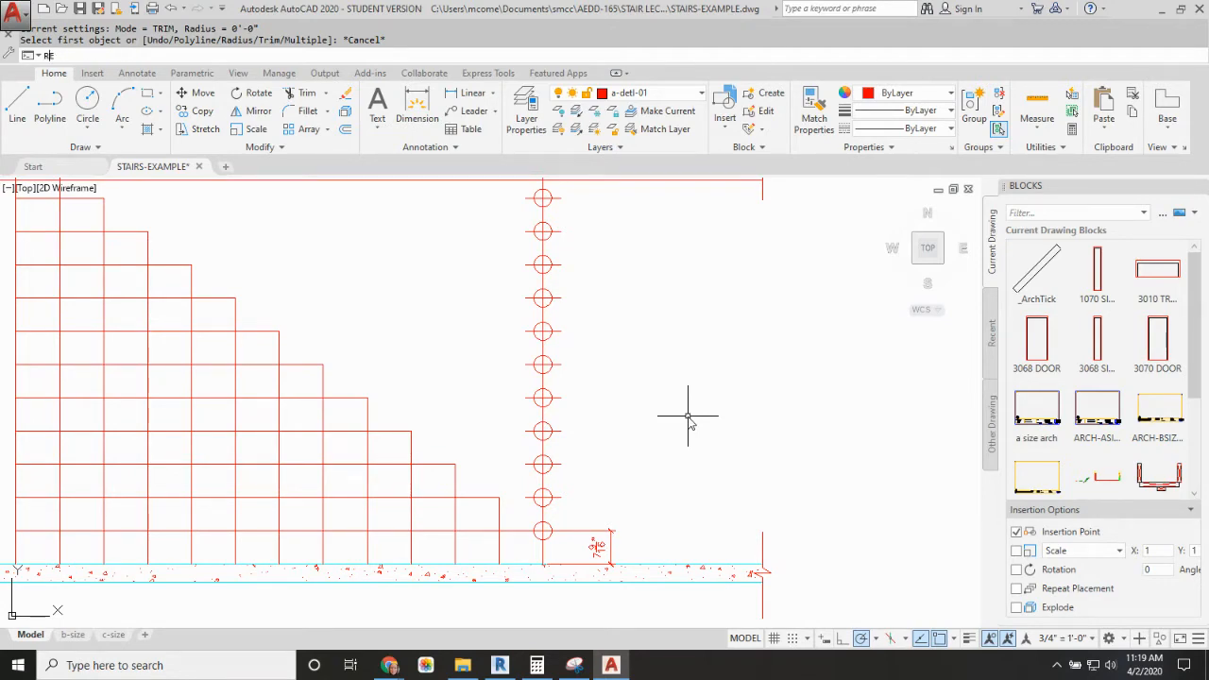
{"action": "key", "text": "Return"}
{"action": "left_click", "coordinate": [655, 425]}
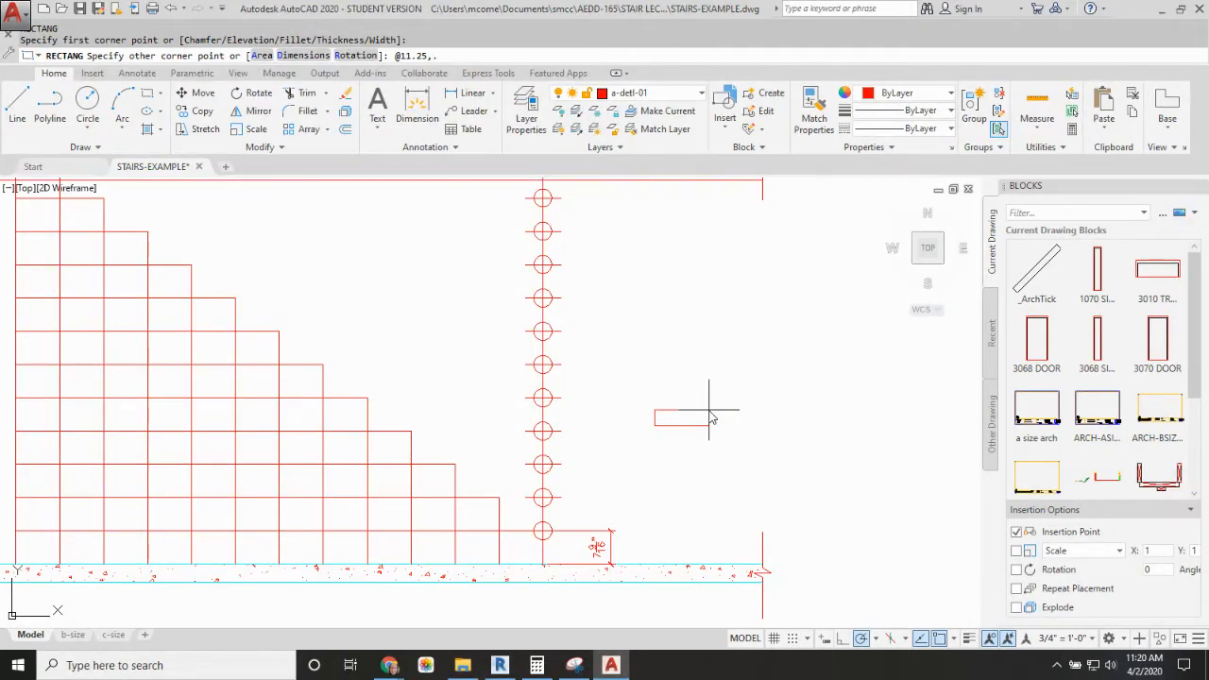
{"action": "key", "text": "Return"}
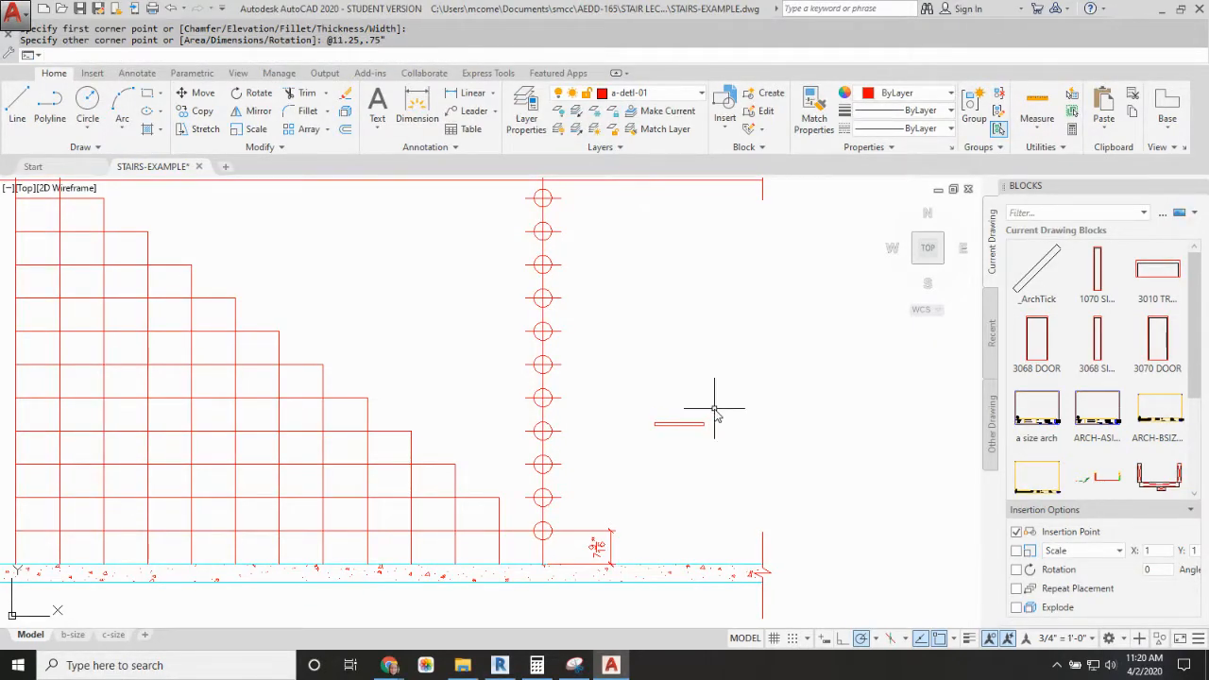
Step: Move the tread rectangle by its lower corner to where the lowest tread line meets the last riser line
{"action": "scroll", "coordinate": [667, 440], "scroll_direction": "up", "scroll_amount": 1}
{"action": "scroll", "coordinate": [667, 441], "scroll_direction": "down", "scroll_amount": 1}
{"action": "middle_click_drag", "start_coordinate": [670, 434], "coordinate": [670, 411]}
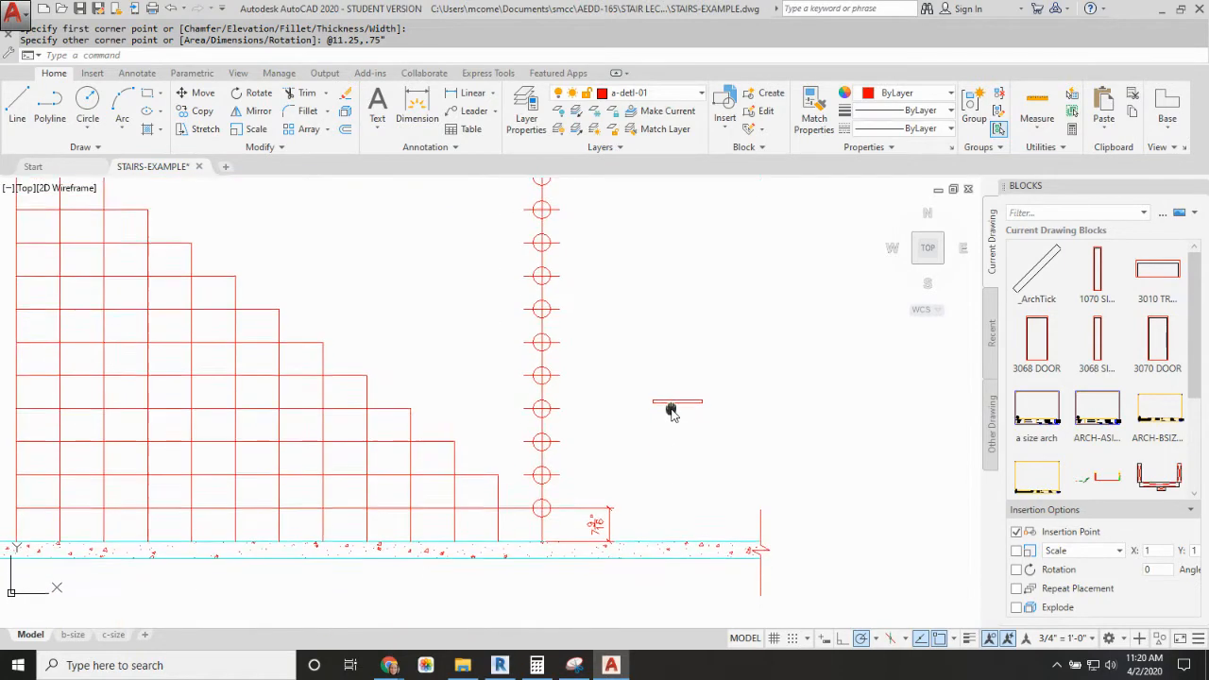
{"action": "scroll", "coordinate": [670, 410], "scroll_direction": "up", "scroll_amount": 2}
{"action": "middle_click_drag", "start_coordinate": [687, 385], "coordinate": [691, 380]}
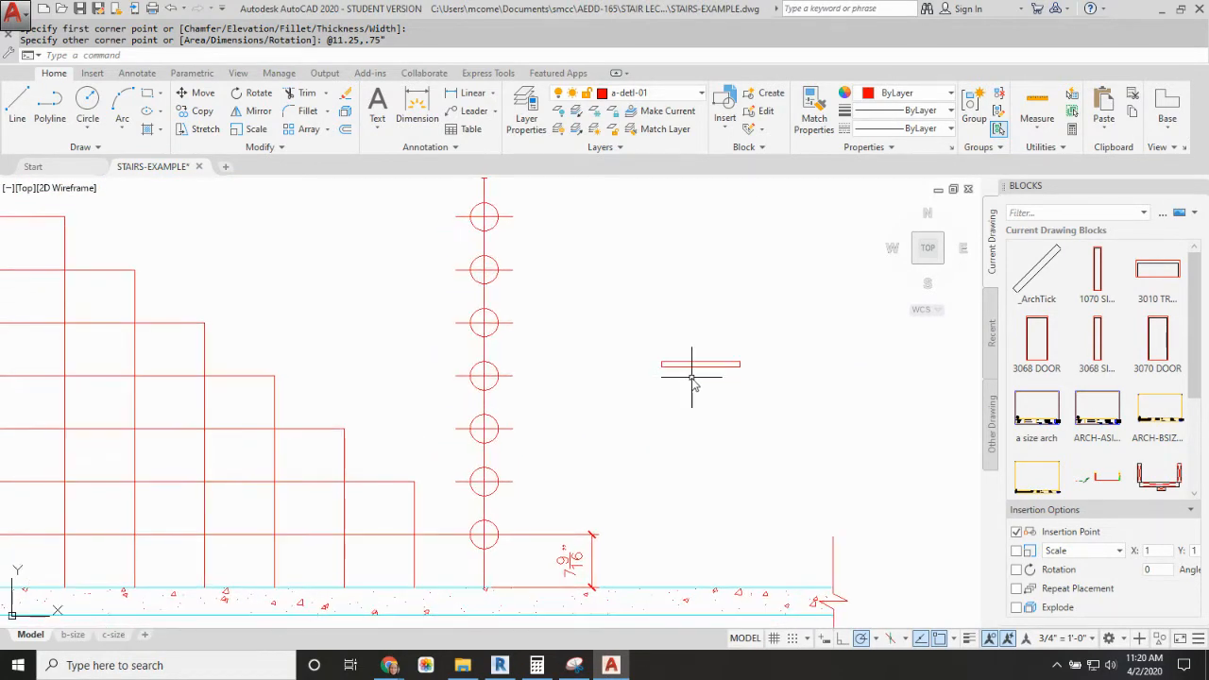
{"action": "key", "text": "Return"}
{"action": "left_click", "coordinate": [671, 365]}
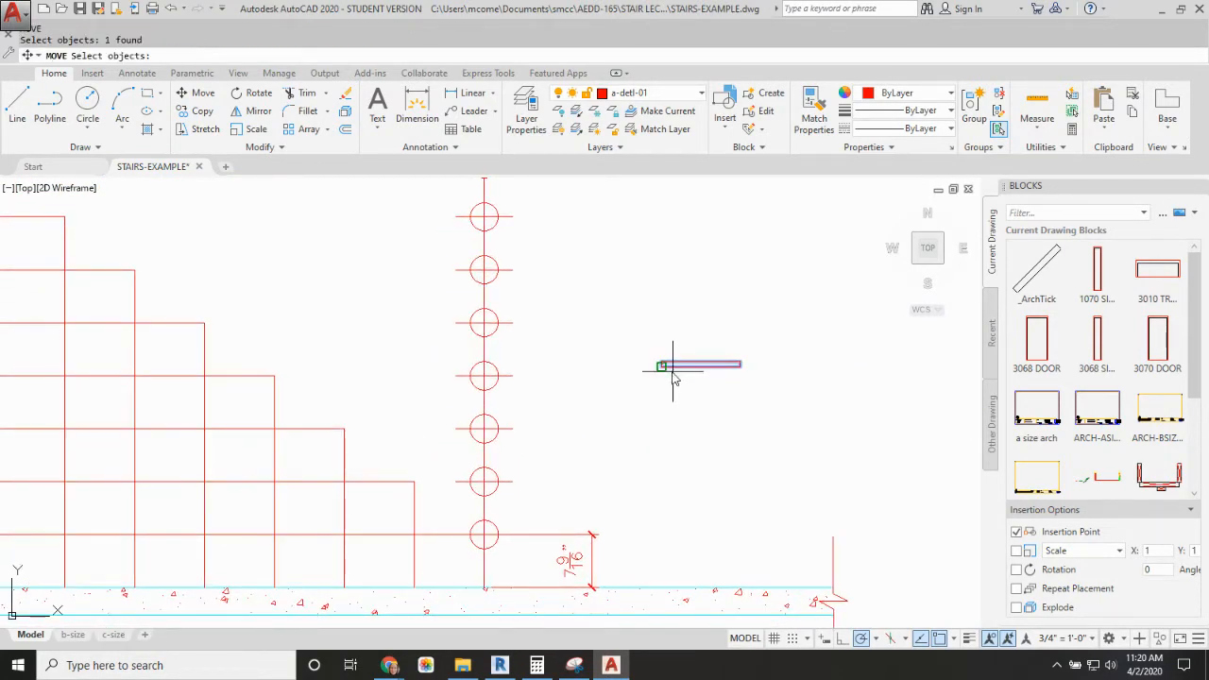
{"action": "key", "text": "Return"}
{"action": "left_click", "coordinate": [661, 364]}
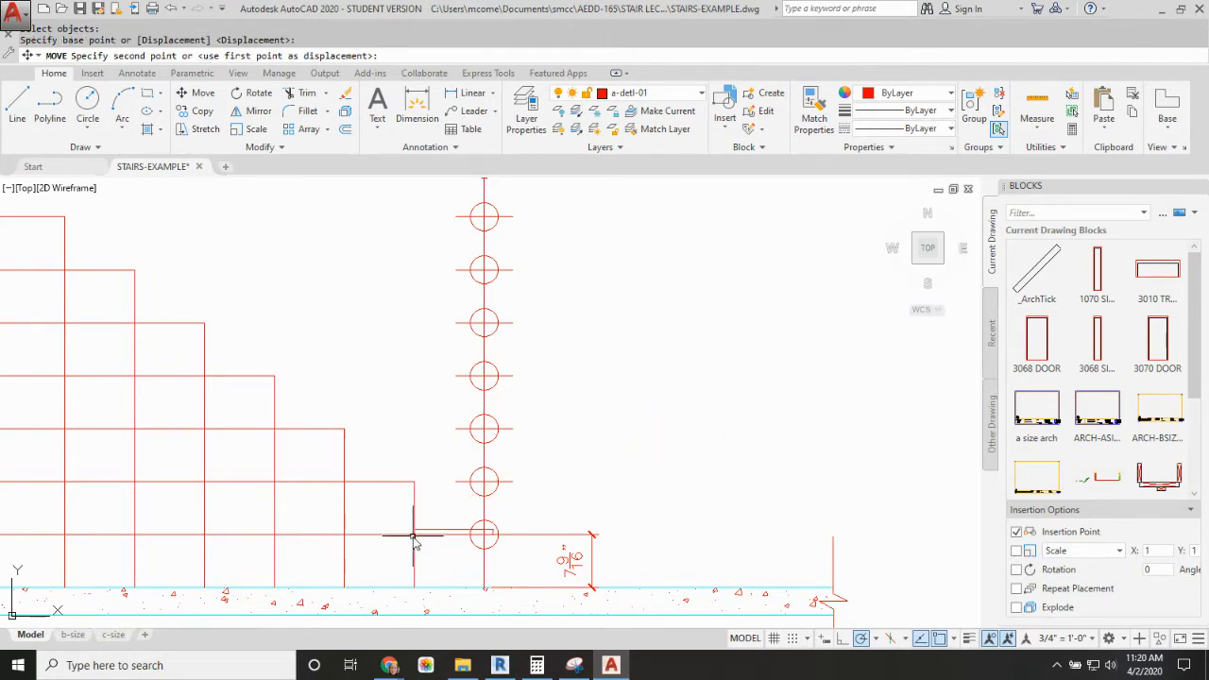
{"action": "left_click", "coordinate": [414, 533]}
Step: Copy the lowest tread rectangle by its lower inner corner to the uppermost step below the first floor
{"action": "scroll", "coordinate": [569, 486], "scroll_direction": "down", "scroll_amount": 4}
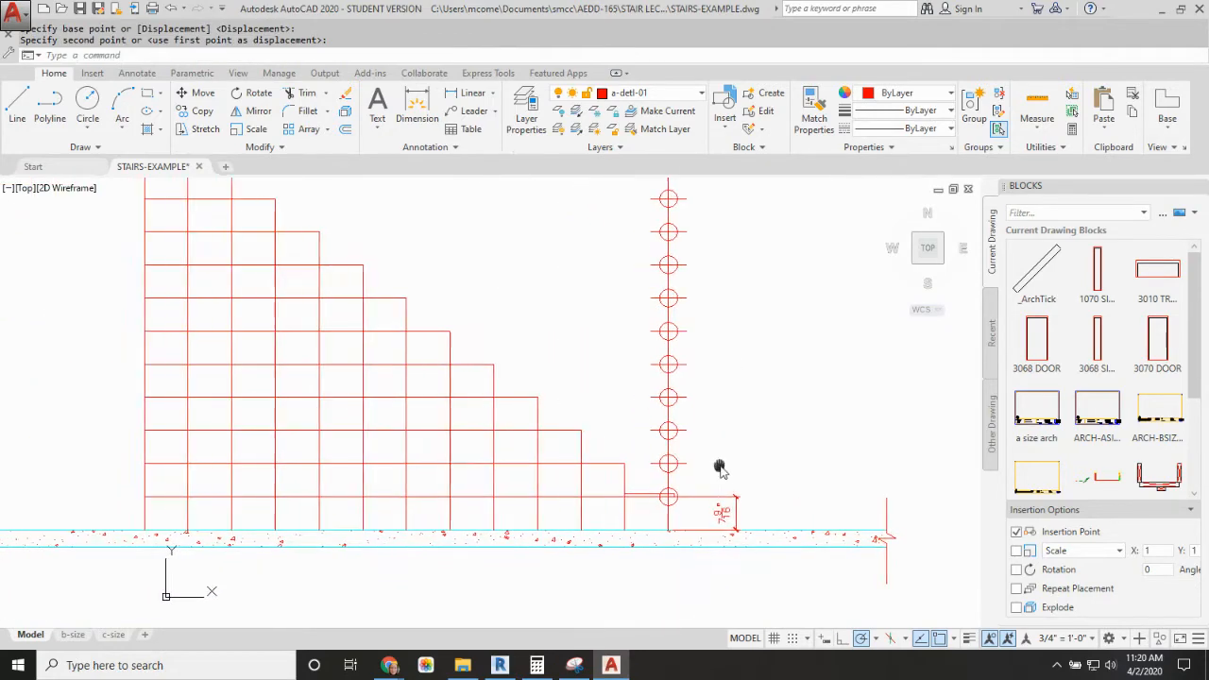
{"action": "middle_click_drag", "start_coordinate": [708, 430], "coordinate": [704, 444]}
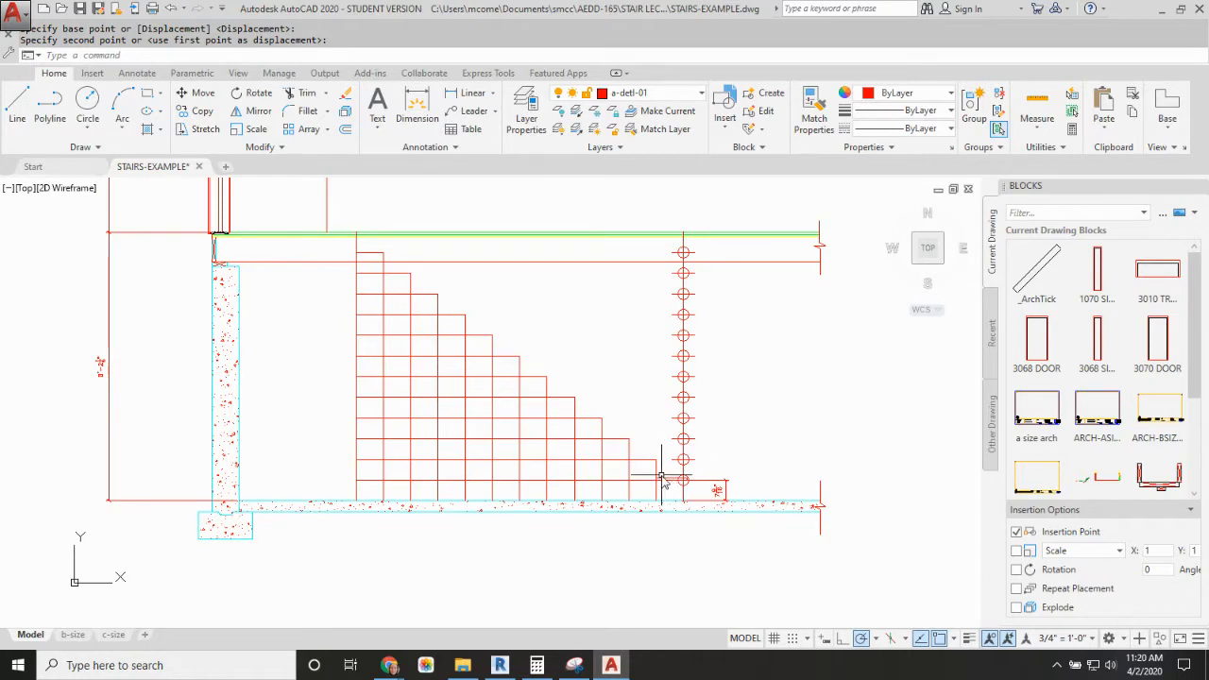
{"action": "key", "text": "Return"}
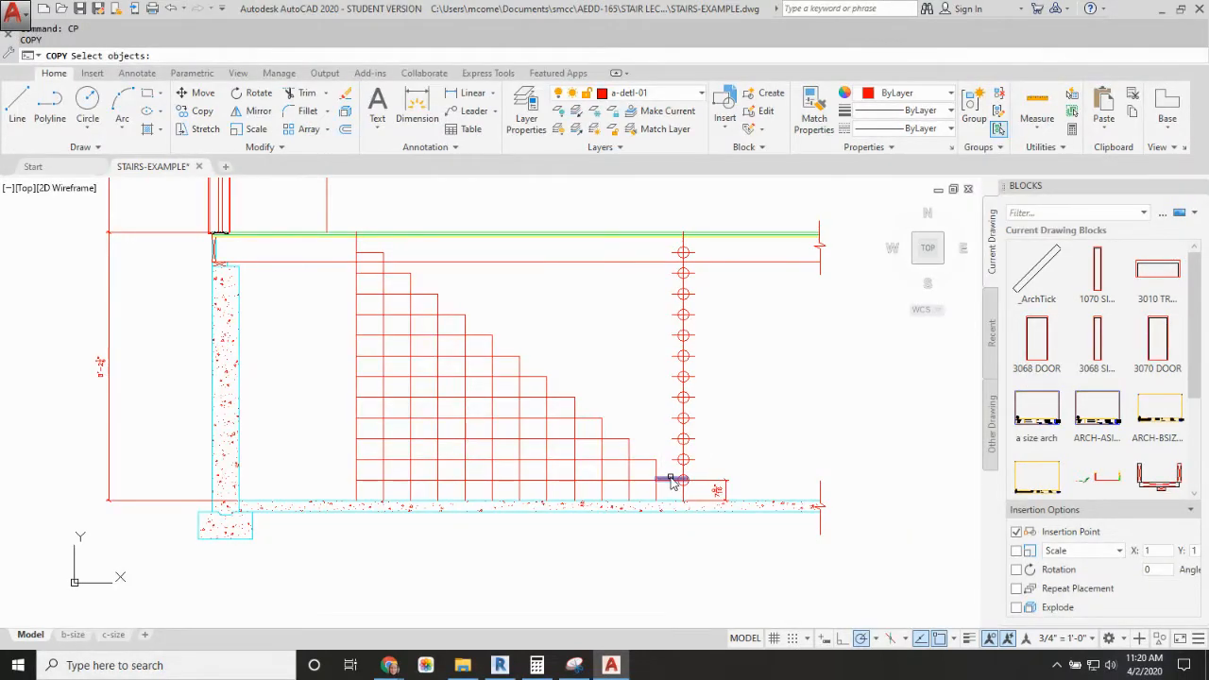
{"action": "left_click", "coordinate": [671, 480]}
{"action": "key", "text": "Return"}
{"action": "left_click", "coordinate": [660, 486]}
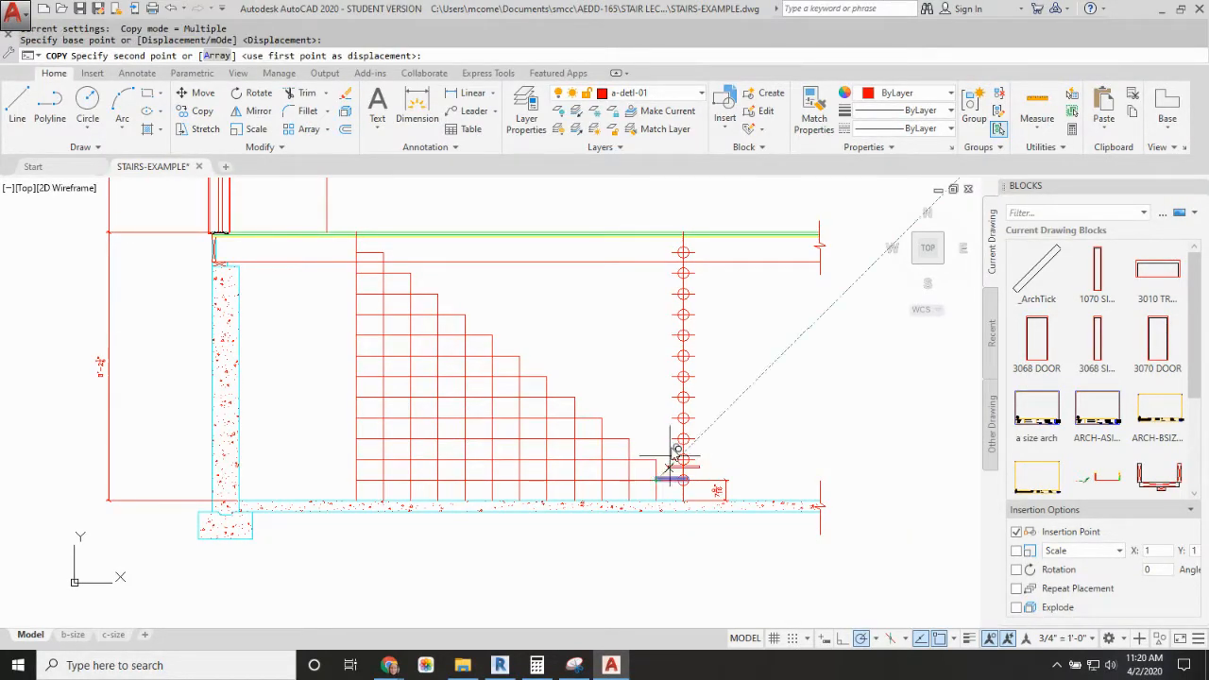
{"action": "left_click", "coordinate": [356, 252]}
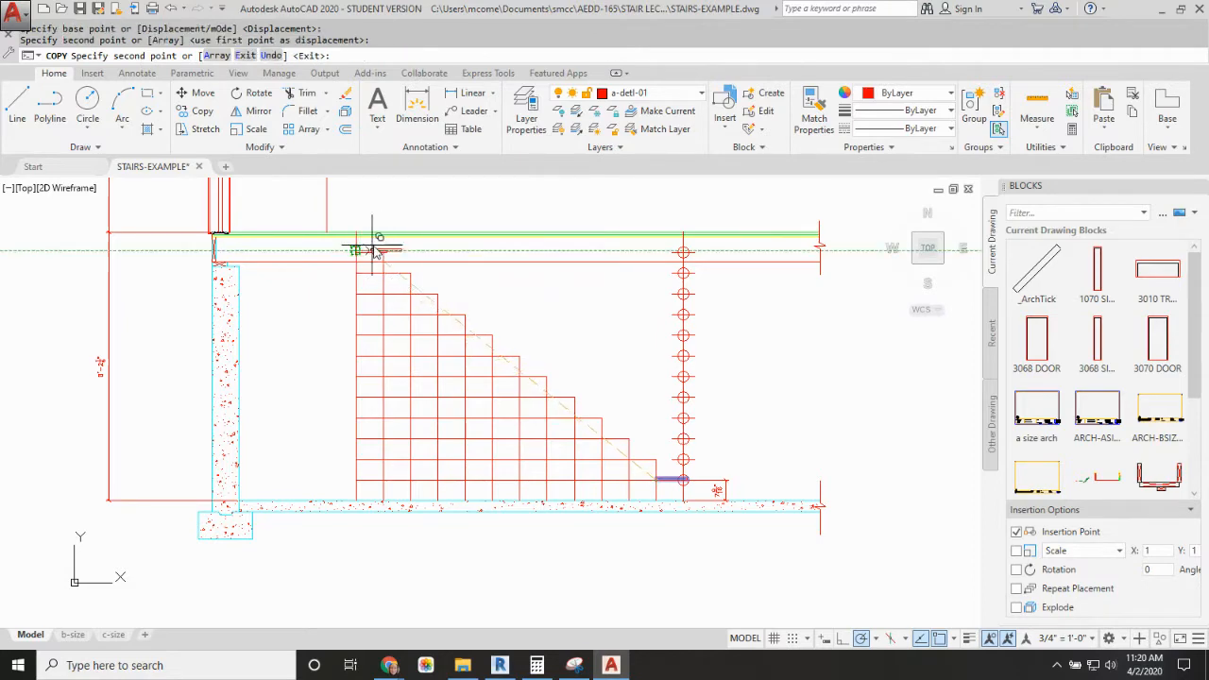
{"action": "key", "text": "Escape"}
Step: Stretch the upper end of the vertical line behind the uppermost tread to the first-floor surface line
{"action": "scroll", "coordinate": [354, 247], "scroll_direction": "up", "scroll_amount": 5}
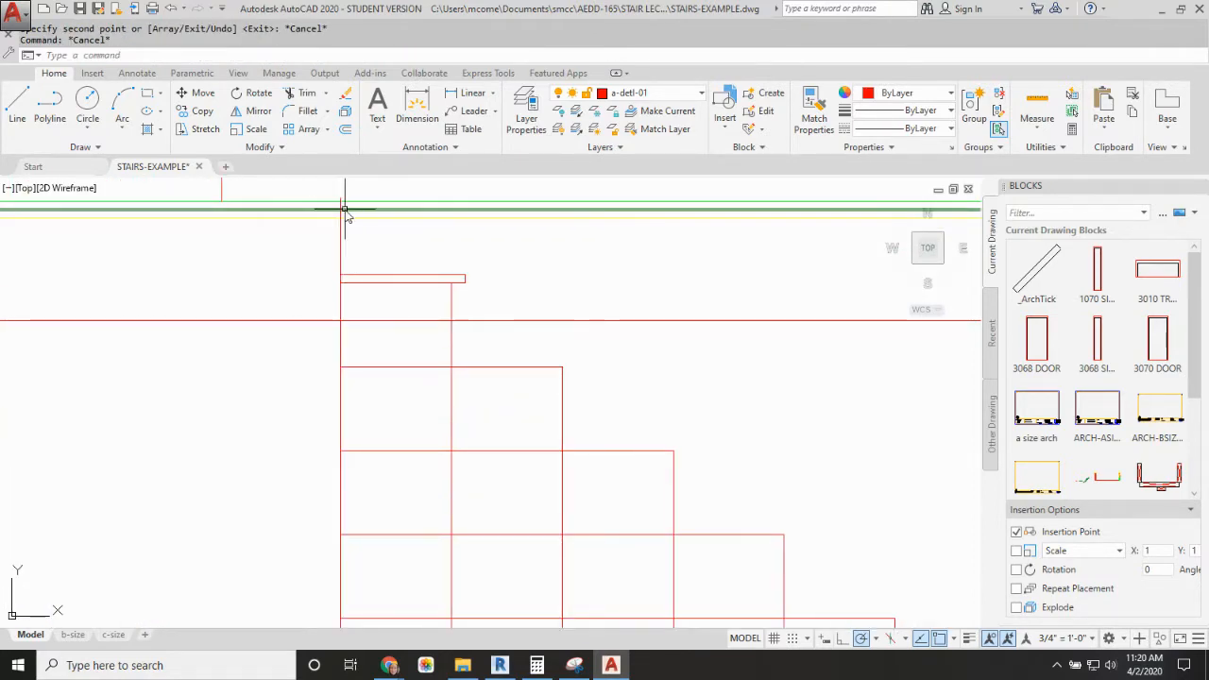
{"action": "scroll", "coordinate": [343, 214], "scroll_direction": "up", "scroll_amount": 2}
{"action": "left_click", "coordinate": [337, 234]}
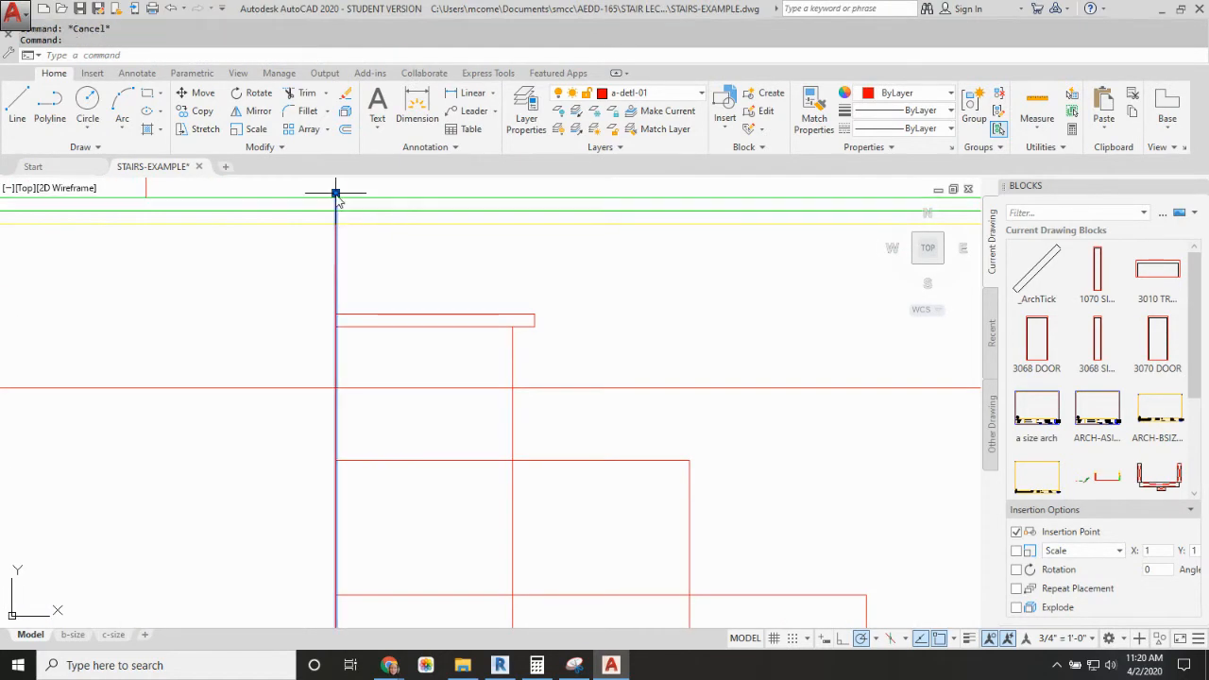
{"action": "left_click", "coordinate": [336, 193]}
{"action": "key", "text": "Escape"}
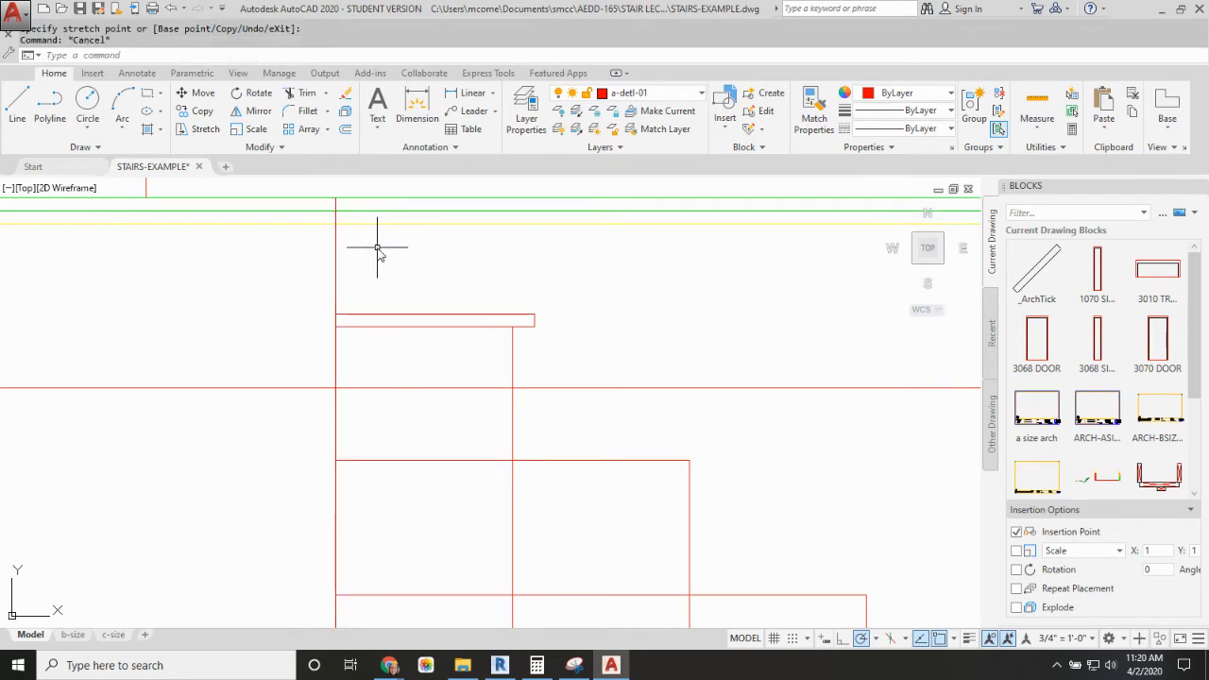
{"action": "type", "text": "DI"}
{"action": "key", "text": "Return"}
{"action": "key", "text": "Escape"}
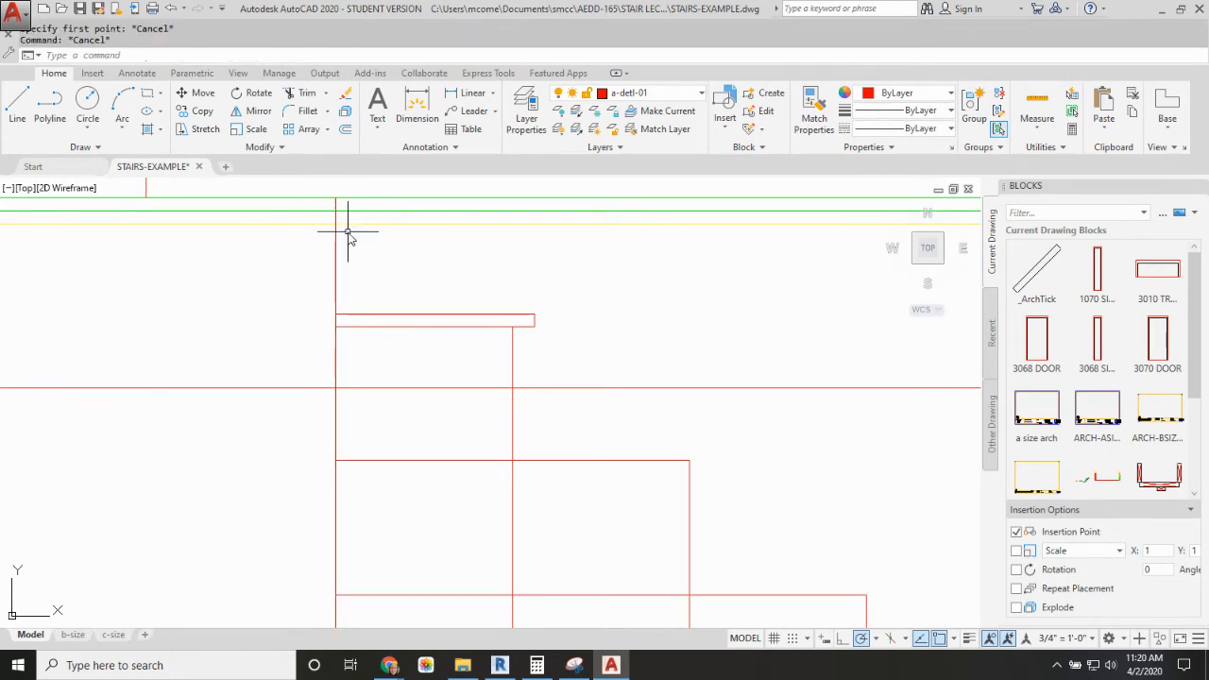
Step: Add a vertical linear dimension from the first-floor surface to the top of the uppermost tread, placed beside the steps
{"action": "key", "text": "Return"}
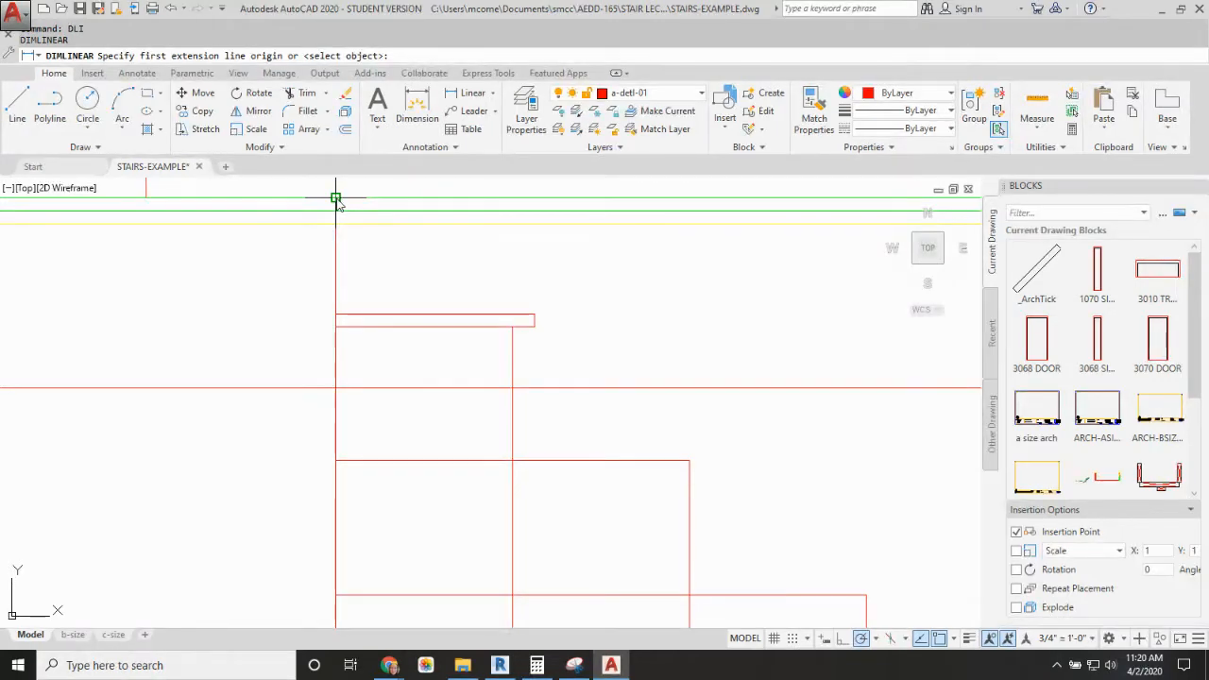
{"action": "left_click", "coordinate": [336, 198]}
{"action": "left_click", "coordinate": [535, 314]}
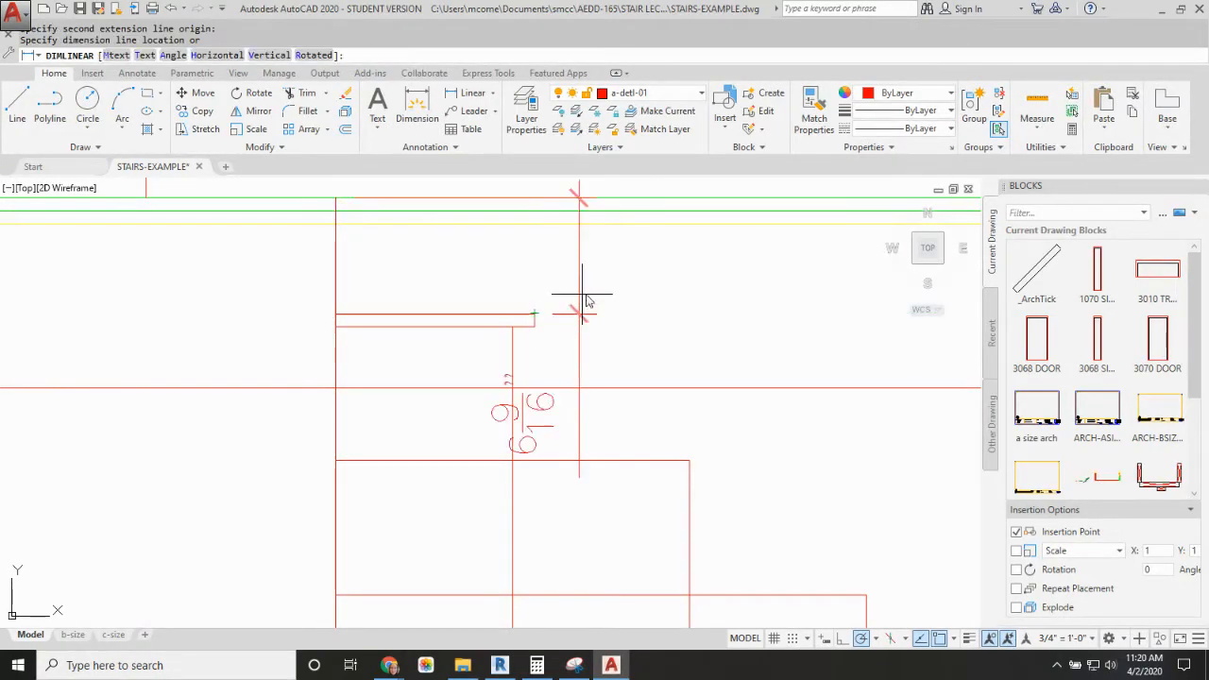
{"action": "left_click", "coordinate": [817, 300]}
Step: Stretch the bottom riser dimension's upper origin to the top outer corner of the lowest tread
{"action": "scroll", "coordinate": [840, 346], "scroll_direction": "down", "scroll_amount": 4}
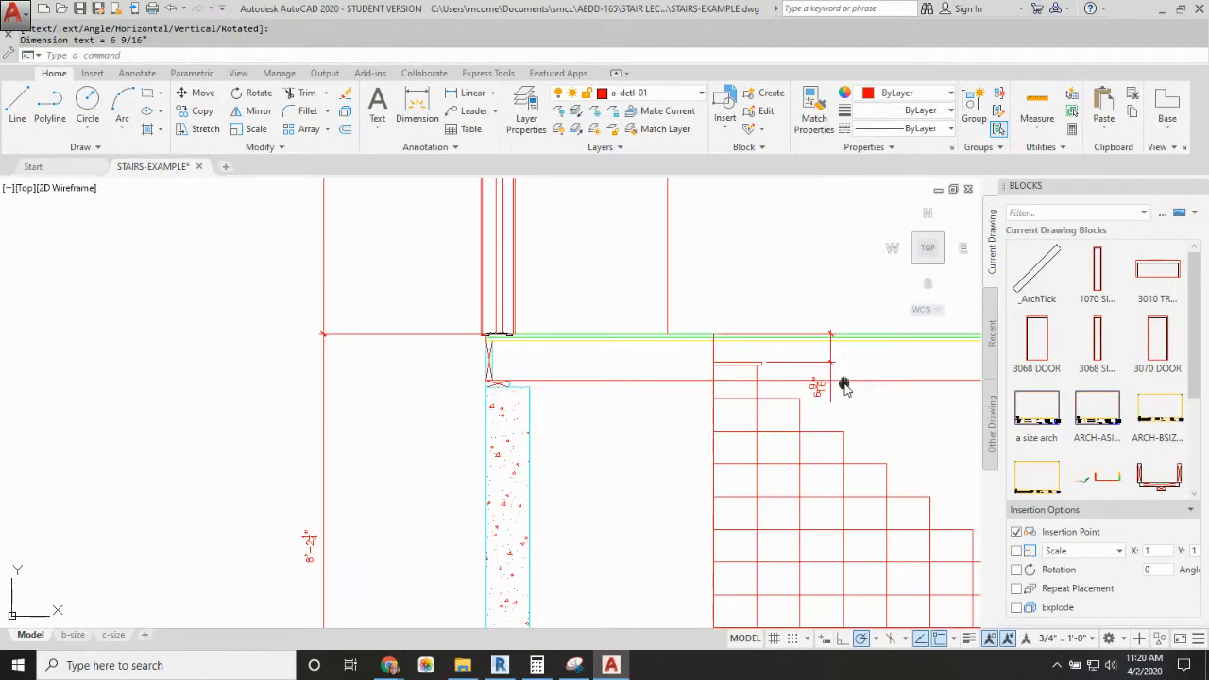
{"action": "middle_click_drag", "start_coordinate": [842, 386], "coordinate": [556, 346]}
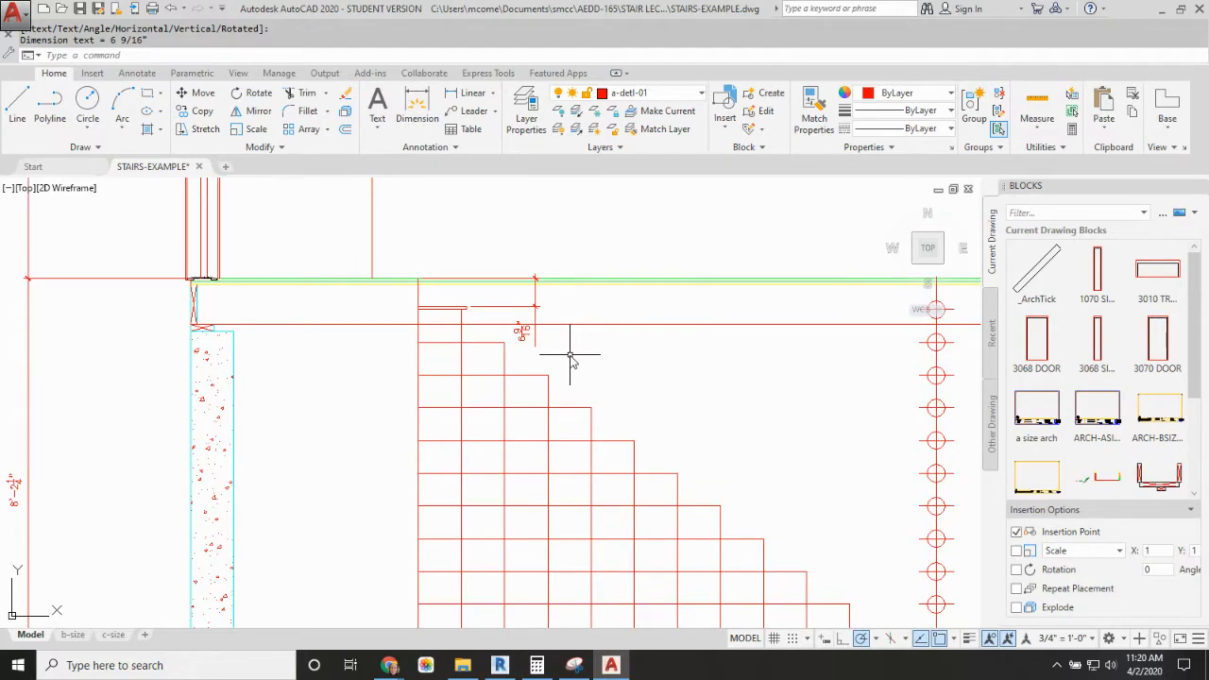
{"action": "scroll", "coordinate": [579, 359], "scroll_direction": "down", "scroll_amount": 2}
{"action": "middle_click_drag", "start_coordinate": [651, 392], "coordinate": [466, 274]}
{"action": "scroll", "coordinate": [695, 451], "scroll_direction": "up", "scroll_amount": 6}
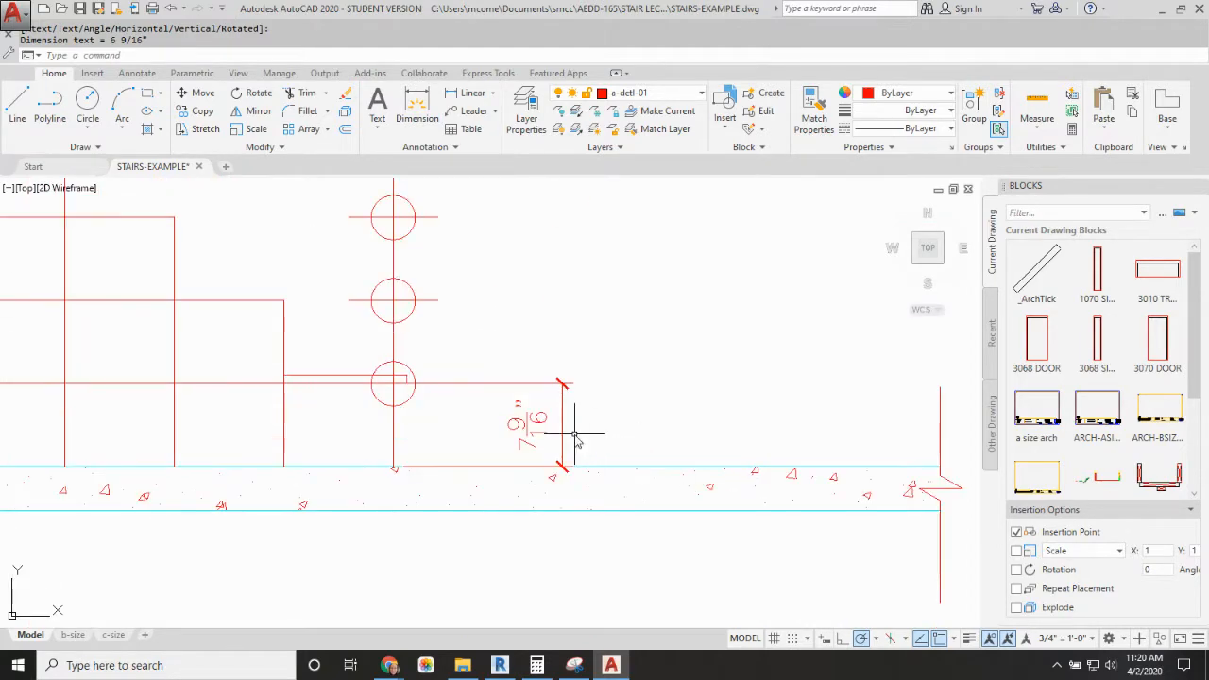
{"action": "left_click", "coordinate": [584, 377]}
{"action": "left_click", "coordinate": [562, 383]}
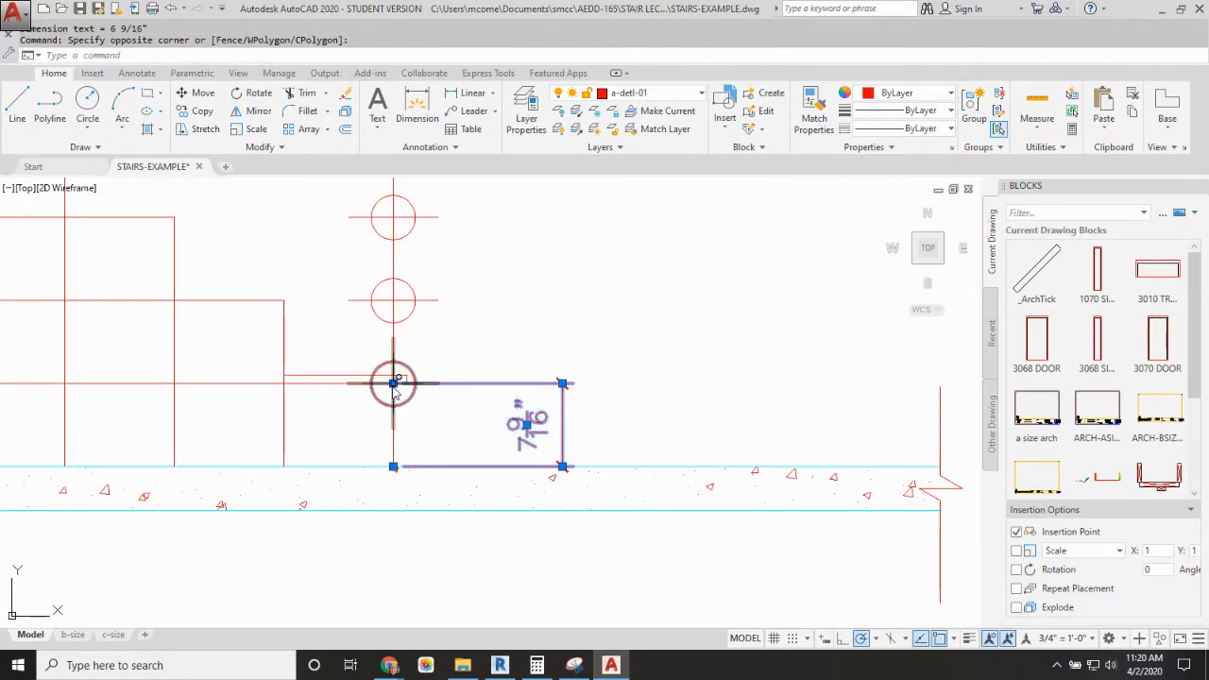
{"action": "left_click", "coordinate": [393, 383]}
{"action": "left_click", "coordinate": [407, 376]}
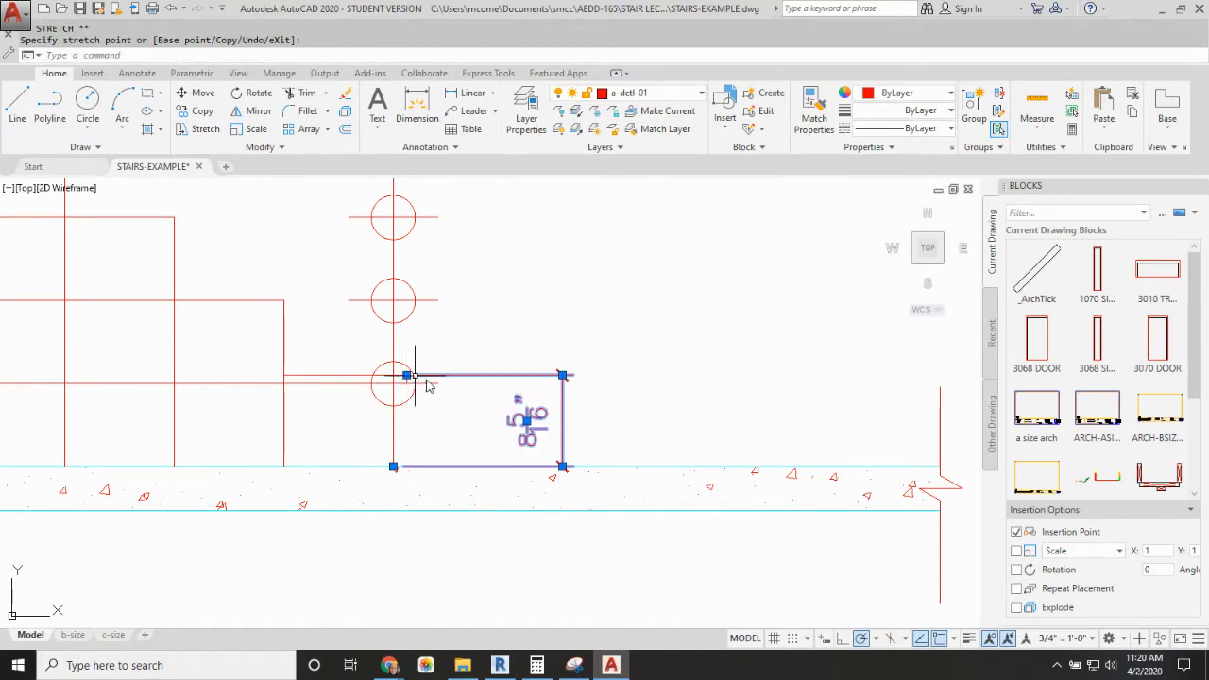
{"action": "key", "text": "Escape"}
{"action": "key", "text": "Escape"}
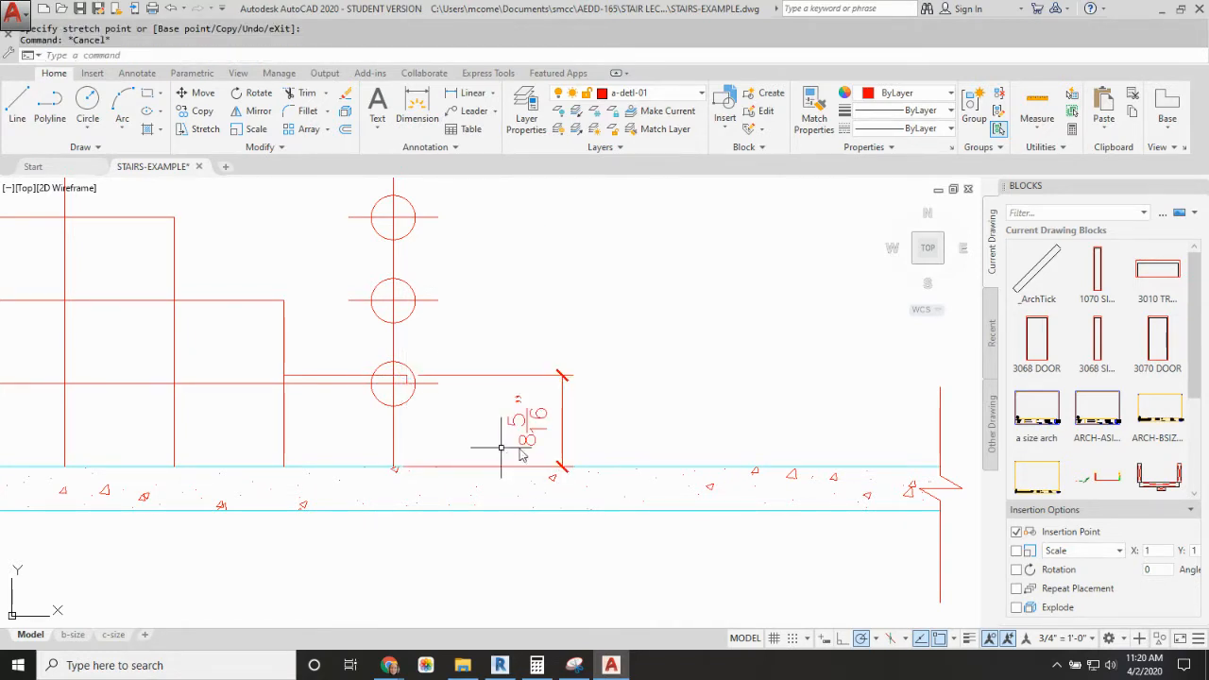
Step: Compare the riser dimensions and tread thickness at the lowest and uppermost steps of the stair
{"action": "scroll", "coordinate": [349, 405], "scroll_direction": "down", "scroll_amount": 4}
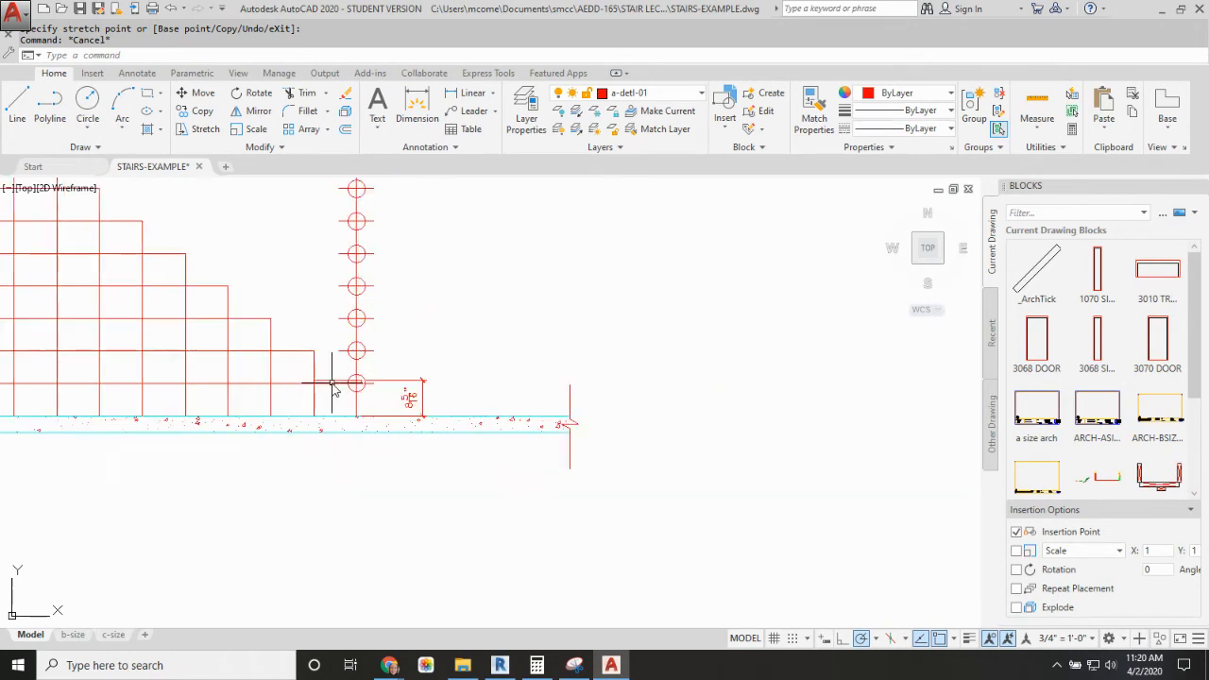
{"action": "middle_click_drag", "start_coordinate": [336, 387], "coordinate": [659, 447]}
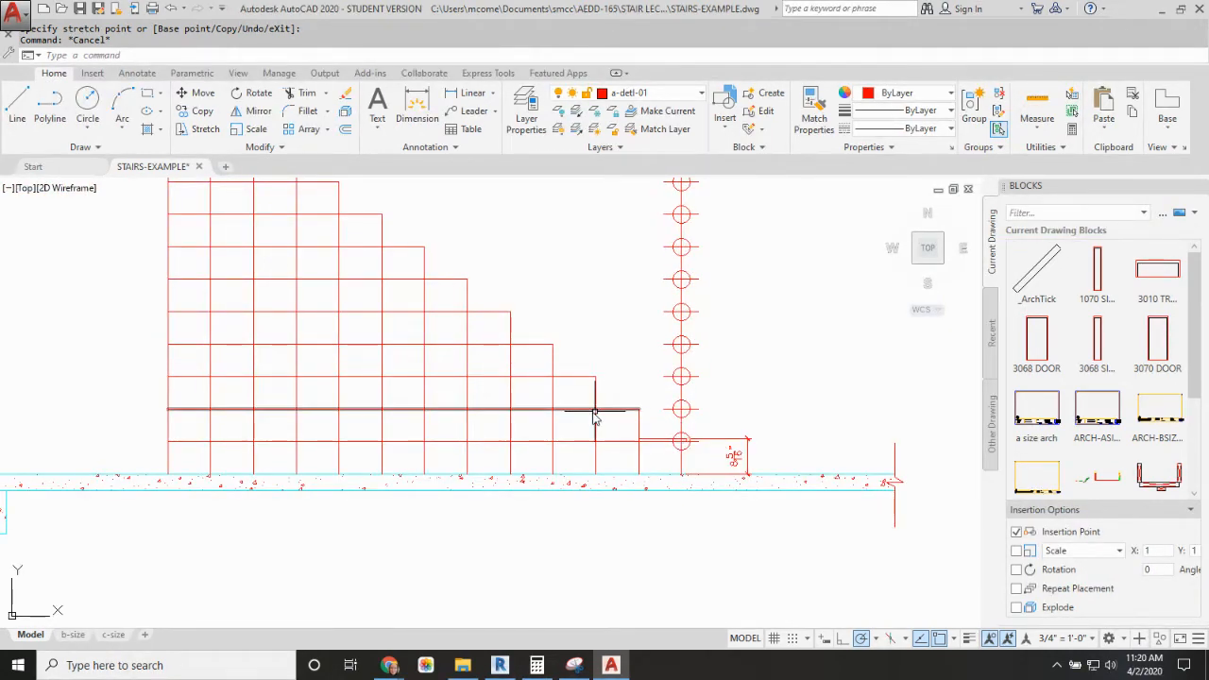
{"action": "scroll", "coordinate": [529, 301], "scroll_direction": "down", "scroll_amount": 2}
{"action": "middle_click_drag", "start_coordinate": [529, 293], "coordinate": [520, 387]}
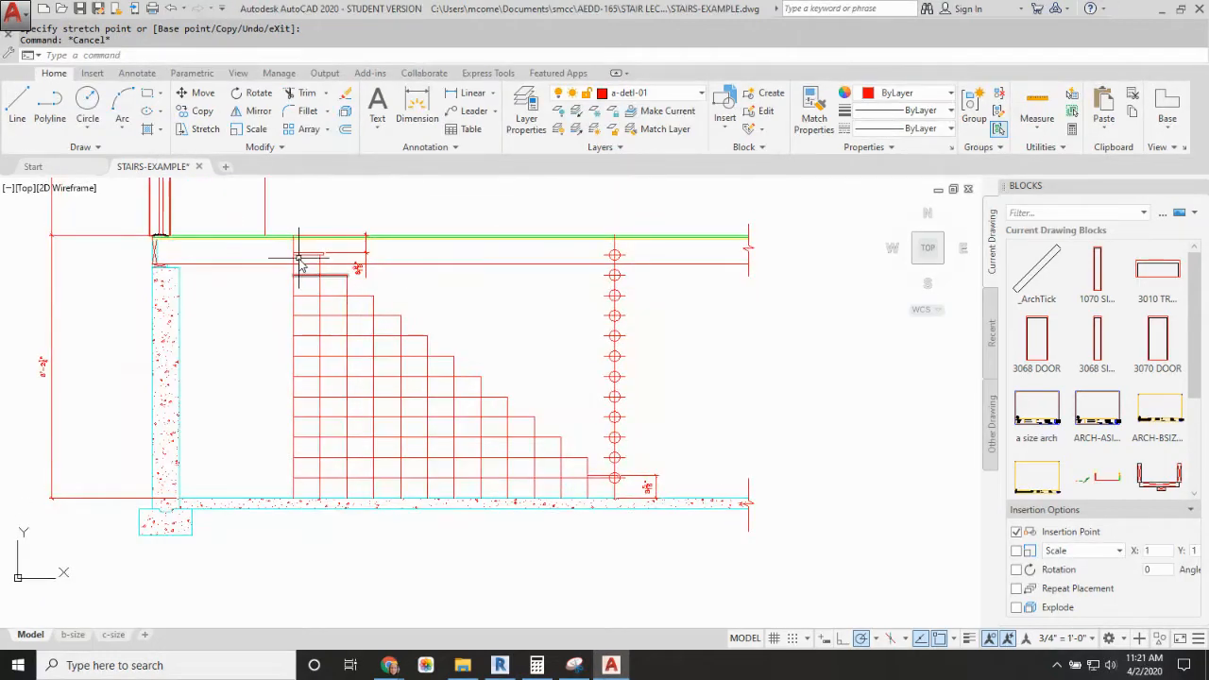
{"action": "scroll", "coordinate": [302, 256], "scroll_direction": "up", "scroll_amount": 2}
{"action": "scroll", "coordinate": [300, 251], "scroll_direction": "up", "scroll_amount": 4}
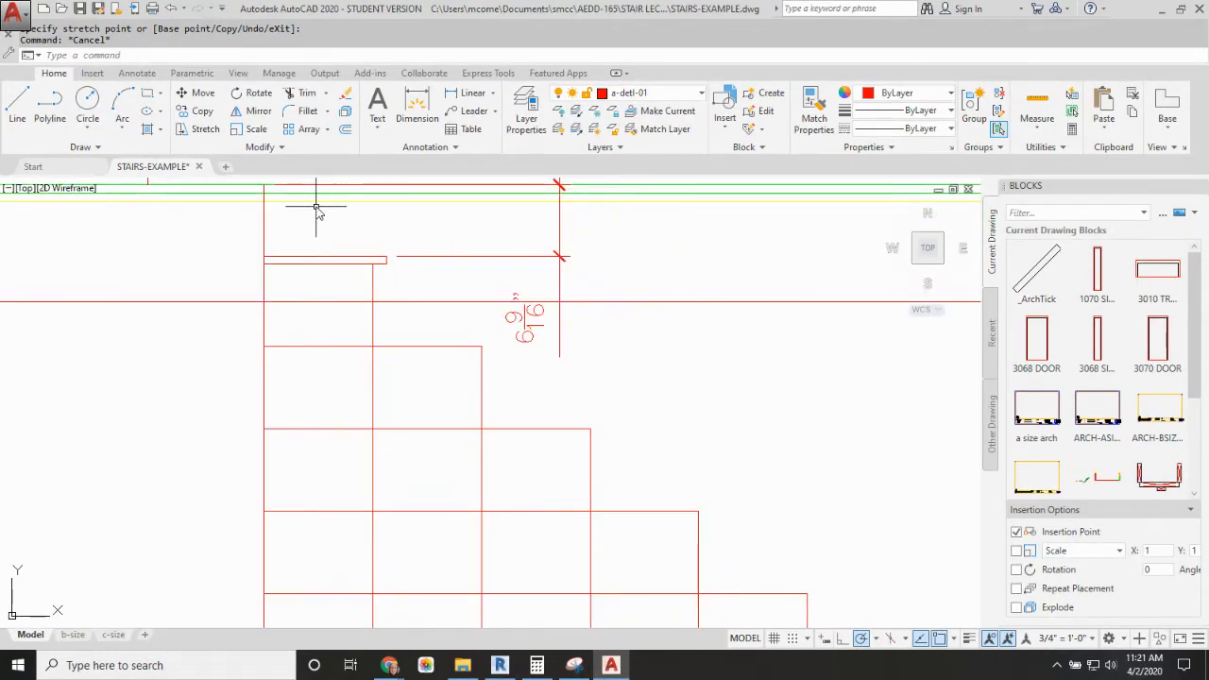
{"action": "scroll", "coordinate": [318, 202], "scroll_direction": "down", "scroll_amount": 6}
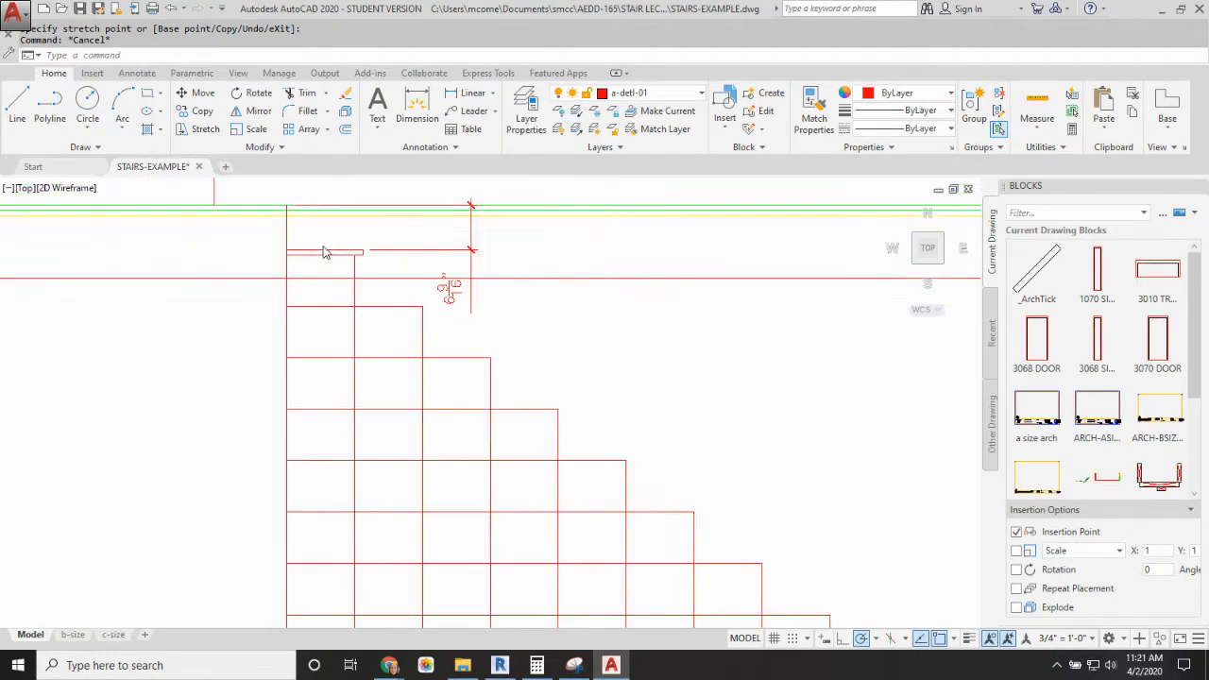
{"action": "scroll", "coordinate": [562, 469], "scroll_direction": "up", "scroll_amount": 2}
{"action": "scroll", "coordinate": [563, 469], "scroll_direction": "up", "scroll_amount": 6}
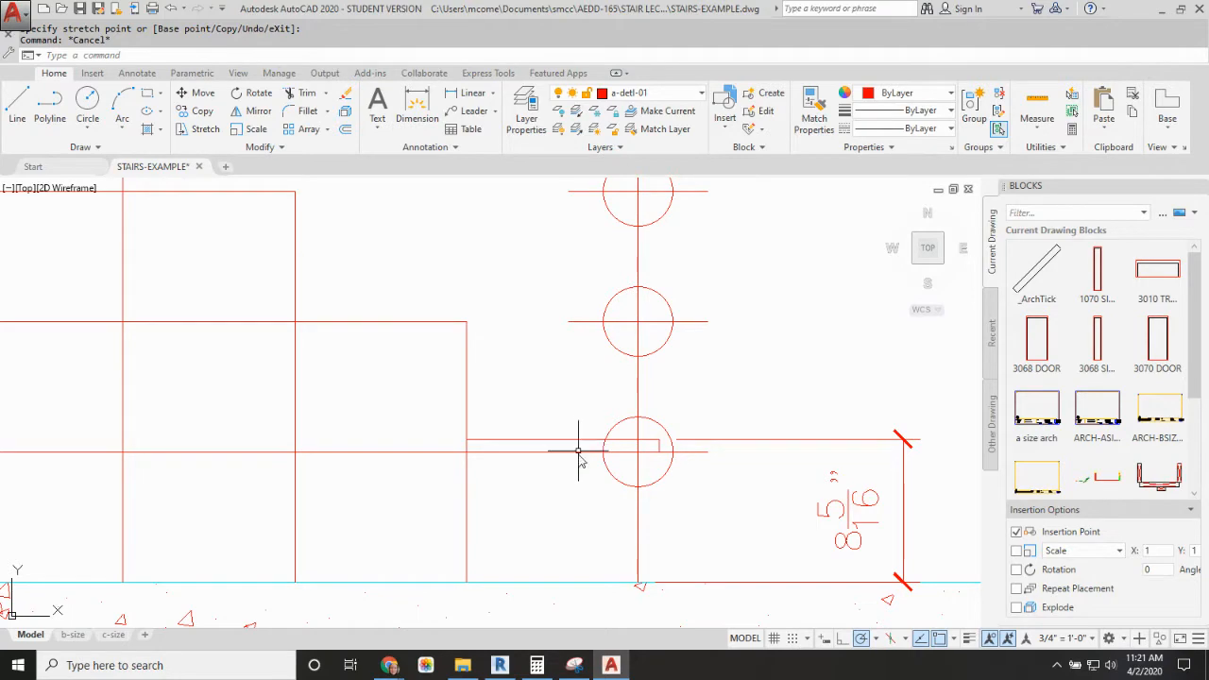
{"action": "scroll", "coordinate": [579, 451], "scroll_direction": "down", "scroll_amount": 6}
{"action": "scroll", "coordinate": [378, 396], "scroll_direction": "up", "scroll_amount": 6}
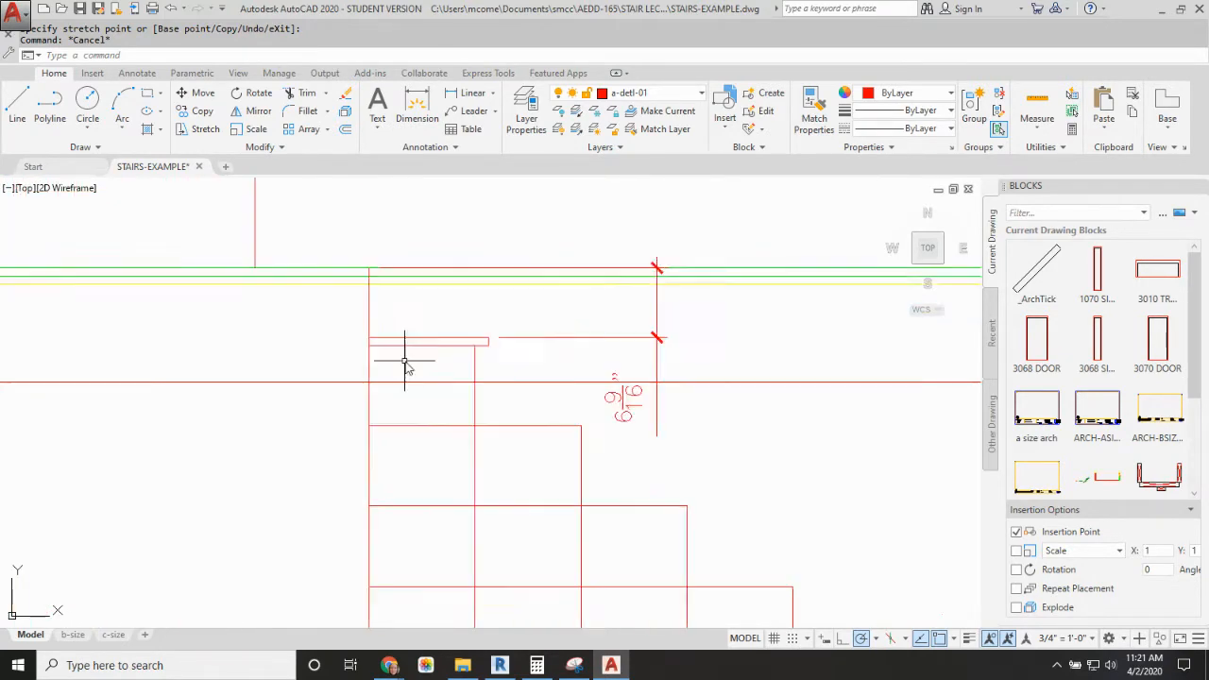
{"action": "scroll", "coordinate": [404, 362], "scroll_direction": "up", "scroll_amount": 2}
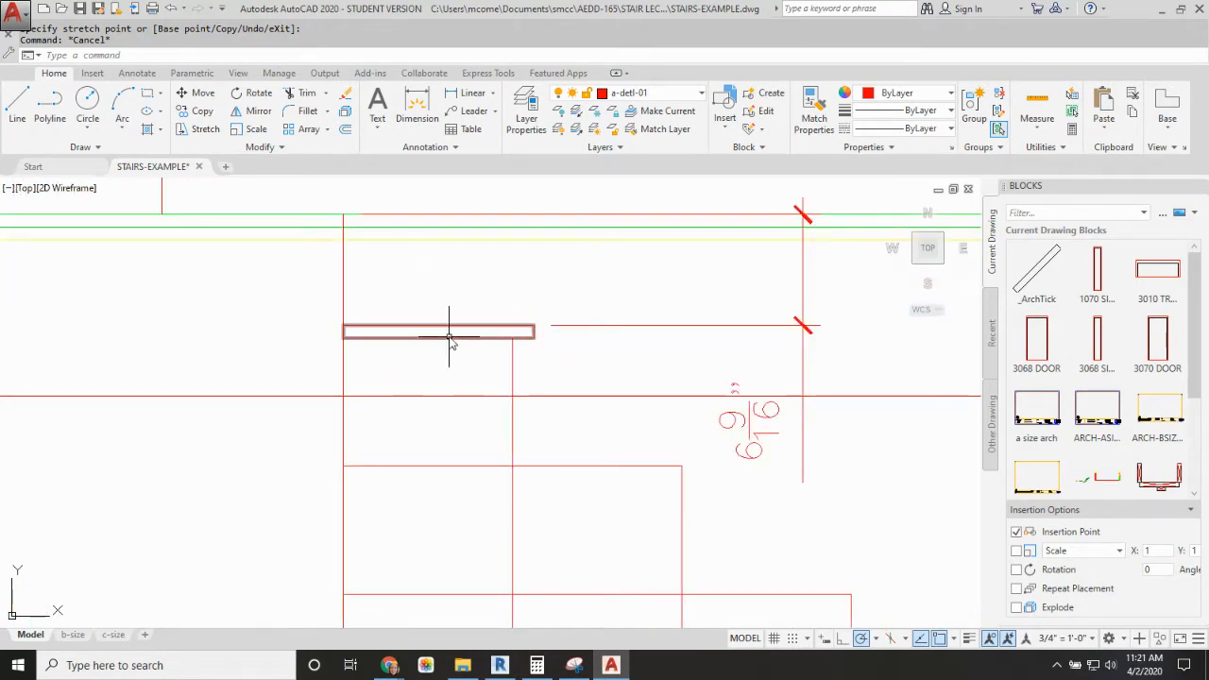
{"action": "scroll", "coordinate": [450, 342], "scroll_direction": "down", "scroll_amount": 4}
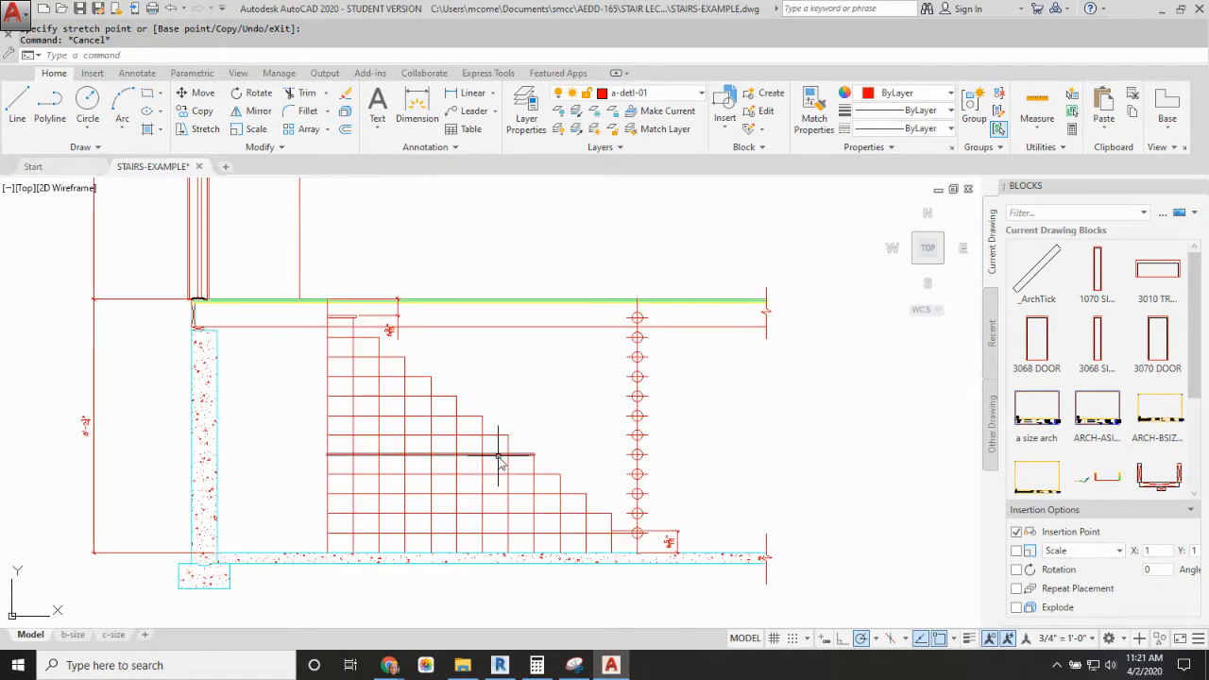
Step: Move the stepped stair lines, both treads, the divider marks and the bottom riser dimension 0.75" straight down
{"action": "key", "text": "Return"}
{"action": "left_click", "coordinate": [307, 309]}
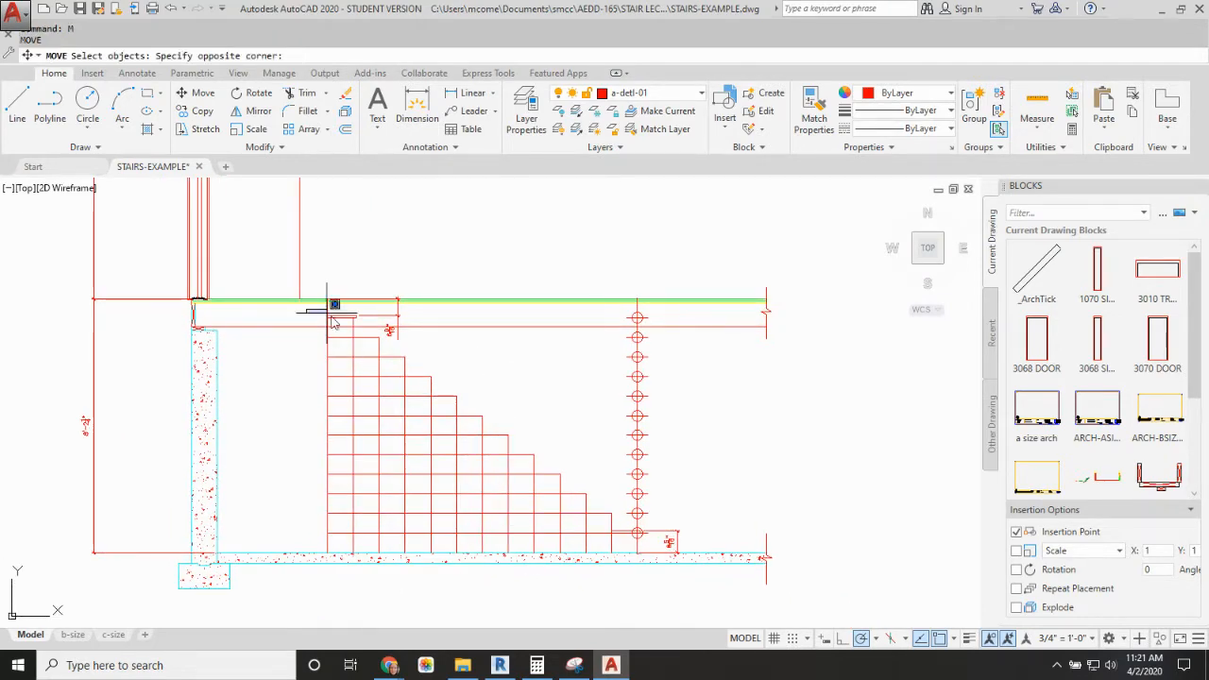
{"action": "left_click", "coordinate": [707, 567]}
{"action": "key", "text": "Return"}
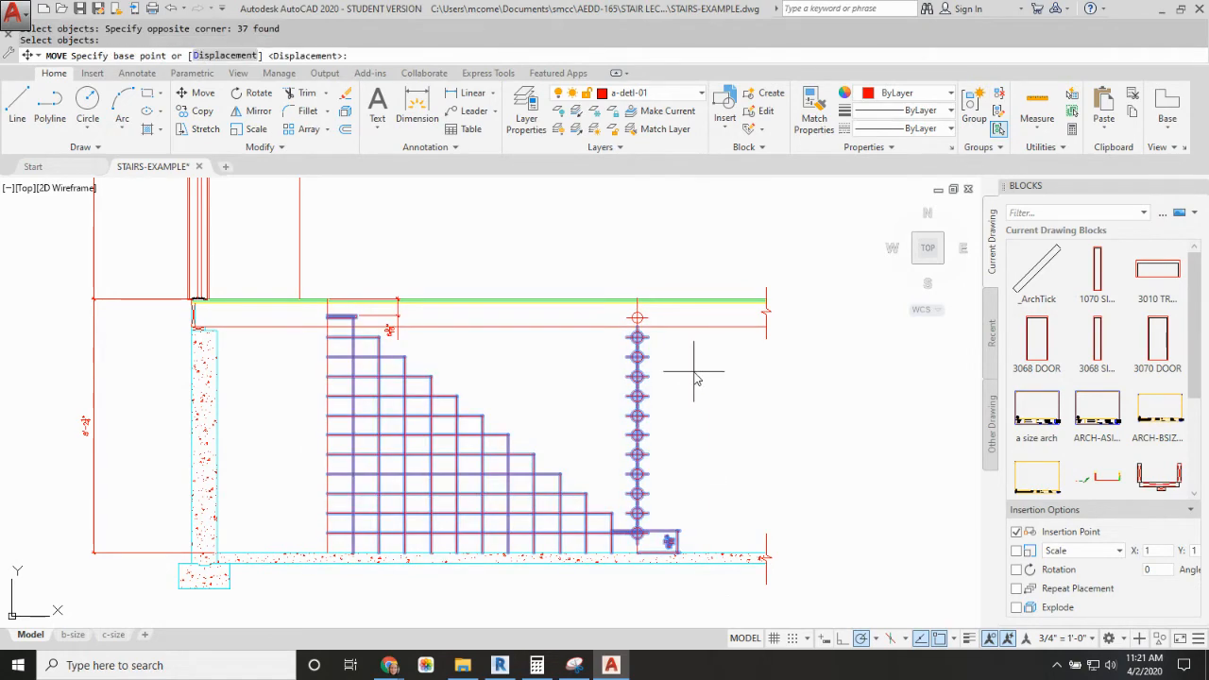
{"action": "left_click", "coordinate": [695, 371]}
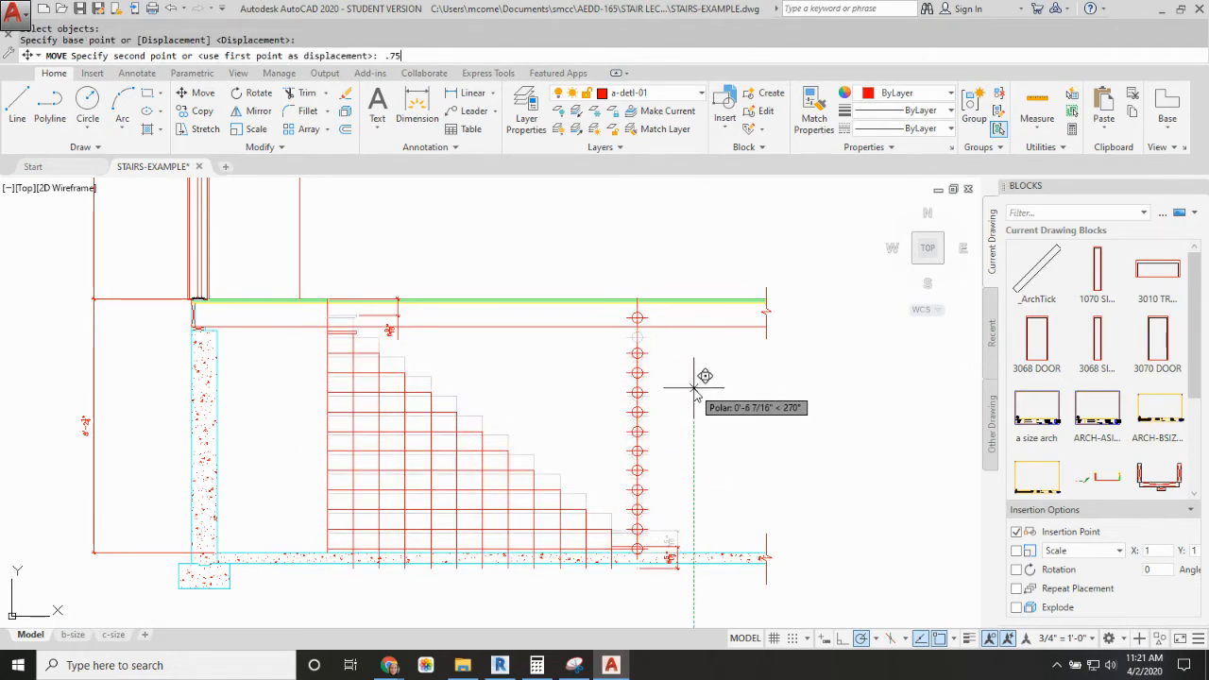
{"action": "type", "text": ".75\""}
{"action": "key", "text": "Return"}
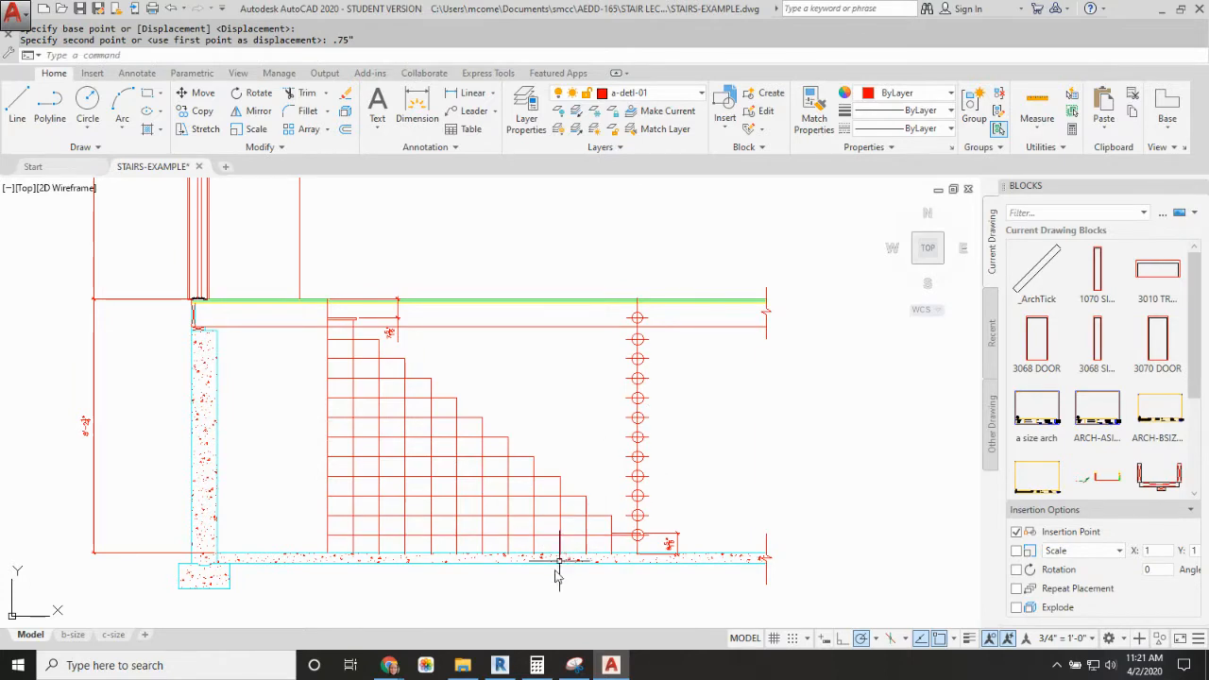
Step: Stretch the bottom riser dimension's lower origin up to the top surface of the basement slab
{"action": "scroll", "coordinate": [548, 575], "scroll_direction": "up", "scroll_amount": 5}
{"action": "scroll", "coordinate": [548, 561], "scroll_direction": "down", "scroll_amount": 5}
{"action": "scroll", "coordinate": [338, 311], "scroll_direction": "up", "scroll_amount": 5}
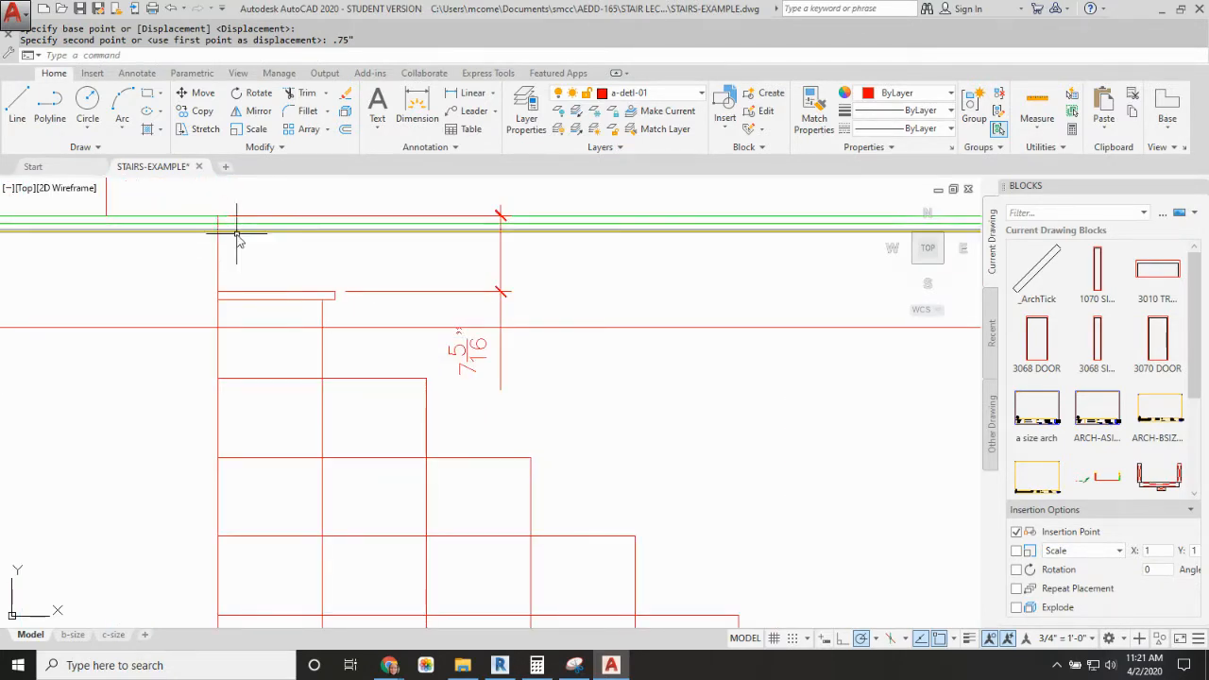
{"action": "scroll", "coordinate": [413, 307], "scroll_direction": "down", "scroll_amount": 5}
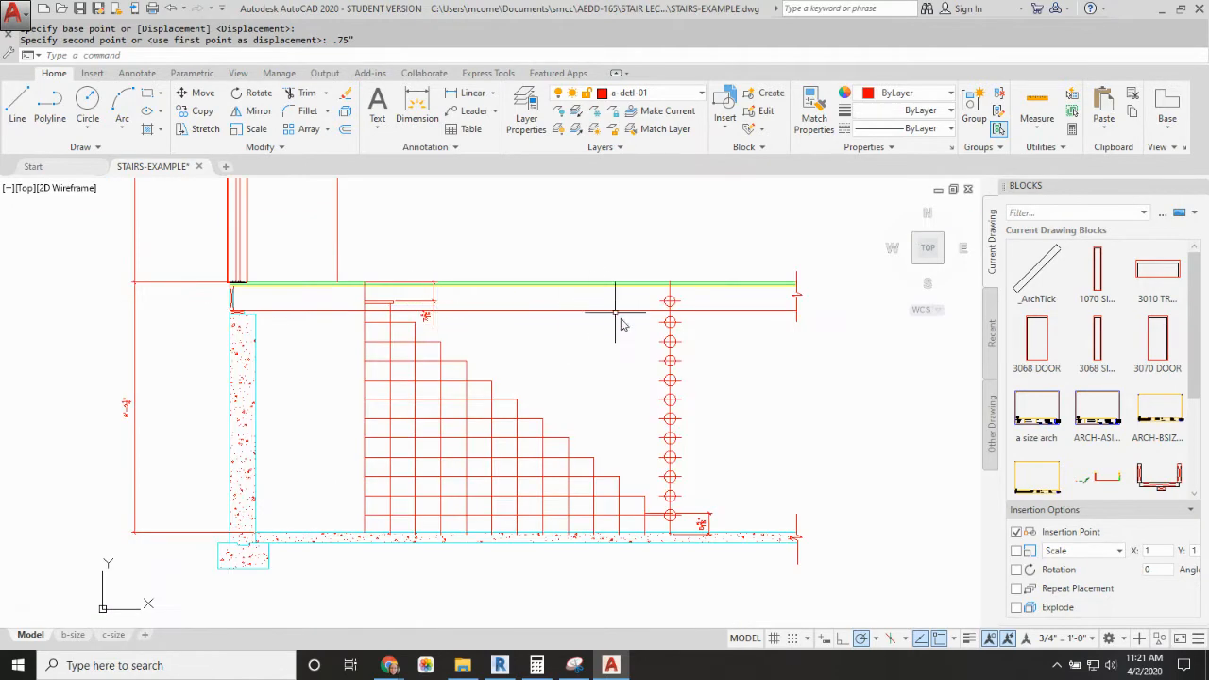
{"action": "scroll", "coordinate": [687, 513], "scroll_direction": "up", "scroll_amount": 5}
{"action": "middle_click_drag", "start_coordinate": [649, 541], "coordinate": [656, 425]}
{"action": "scroll", "coordinate": [694, 417], "scroll_direction": "up", "scroll_amount": 3}
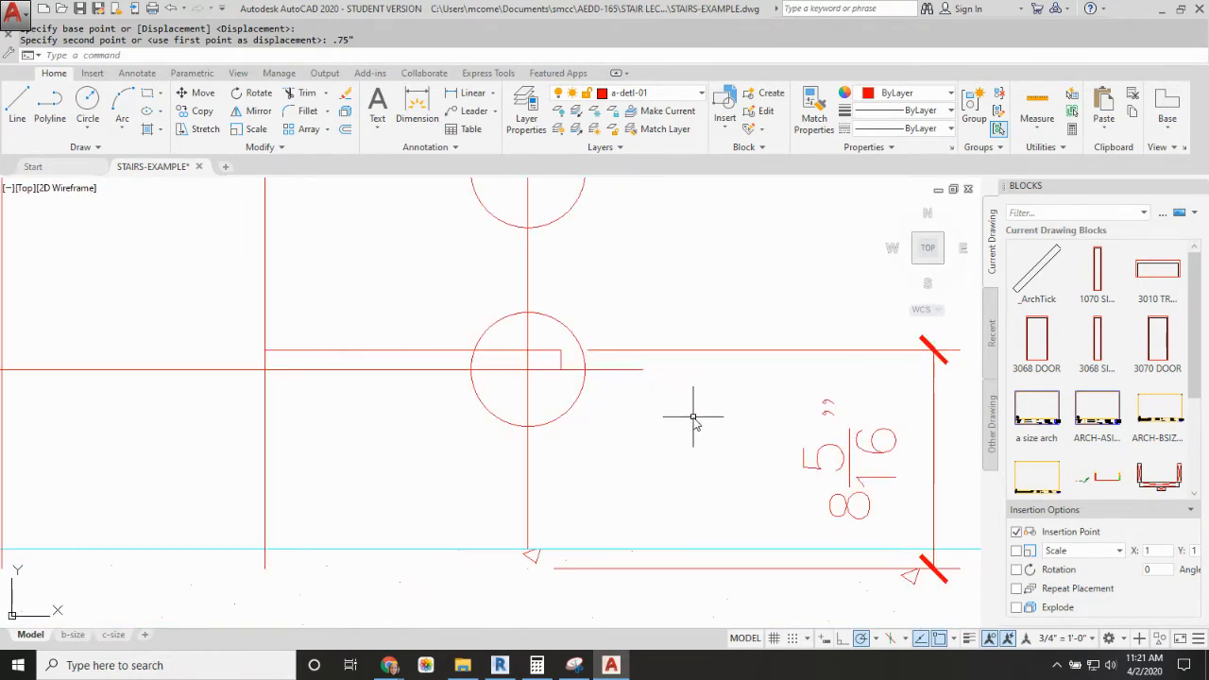
{"action": "scroll", "coordinate": [700, 387], "scroll_direction": "down", "scroll_amount": 2}
{"action": "left_click", "coordinate": [853, 472]}
{"action": "left_click", "coordinate": [818, 475]}
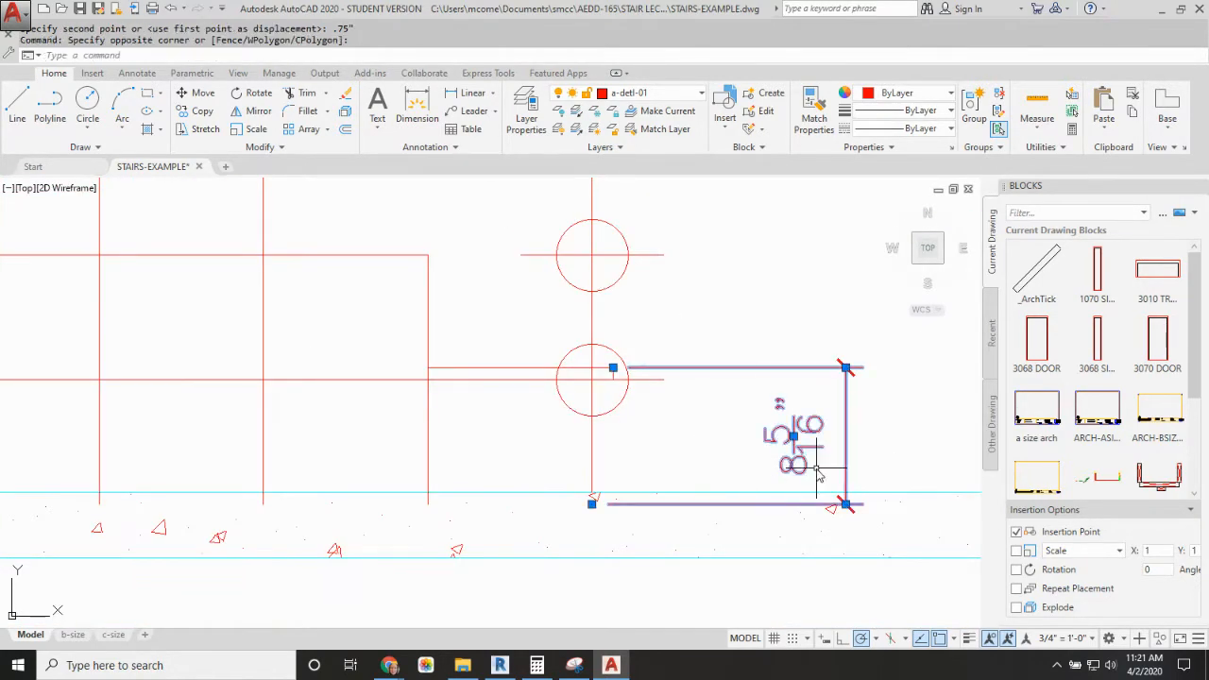
{"action": "left_click", "coordinate": [592, 504]}
{"action": "left_click", "coordinate": [592, 492]}
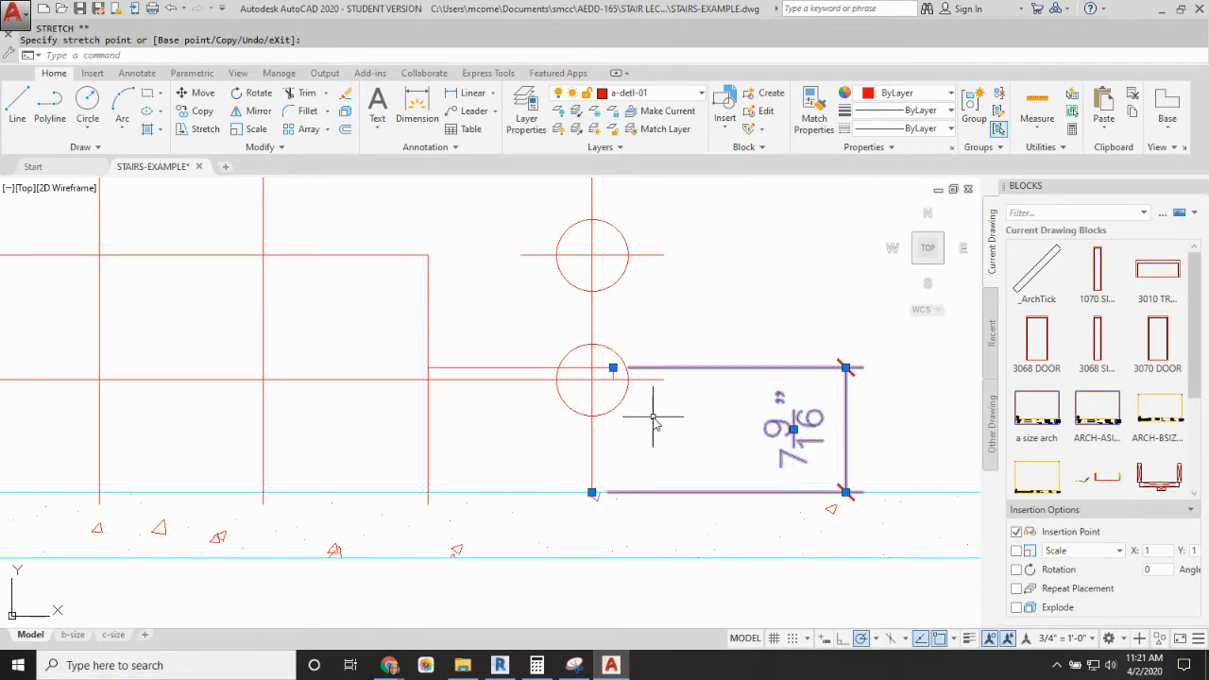
Step: Stretch the upper end of the vertical divider line down to the top surface of the first floor
{"action": "key", "text": "Escape"}
{"action": "scroll", "coordinate": [558, 327], "scroll_direction": "down", "scroll_amount": 4}
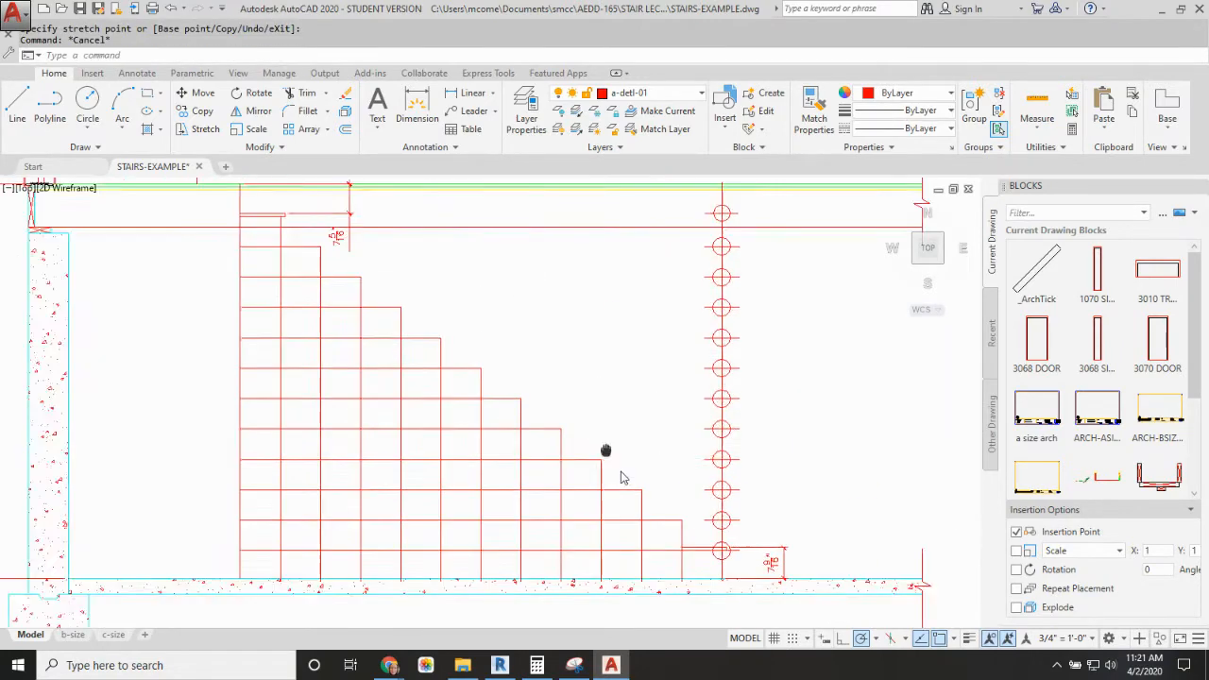
{"action": "scroll", "coordinate": [425, 378], "scroll_direction": "up", "scroll_amount": 5}
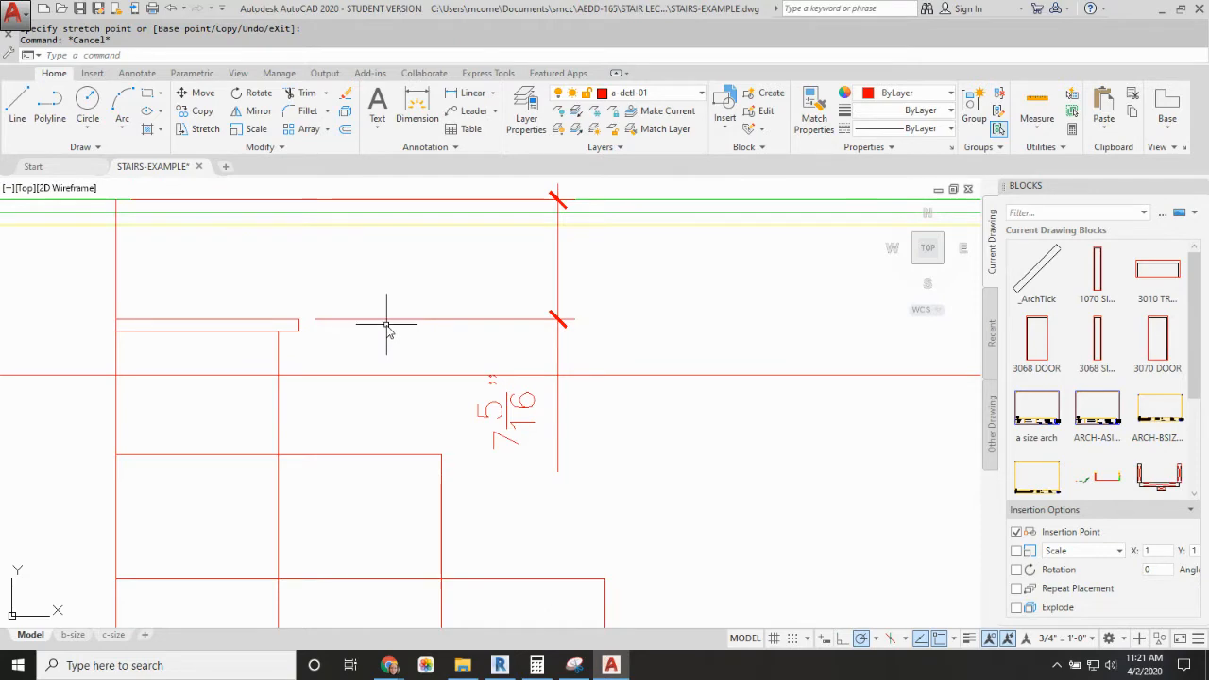
{"action": "scroll", "coordinate": [406, 339], "scroll_direction": "down", "scroll_amount": 3}
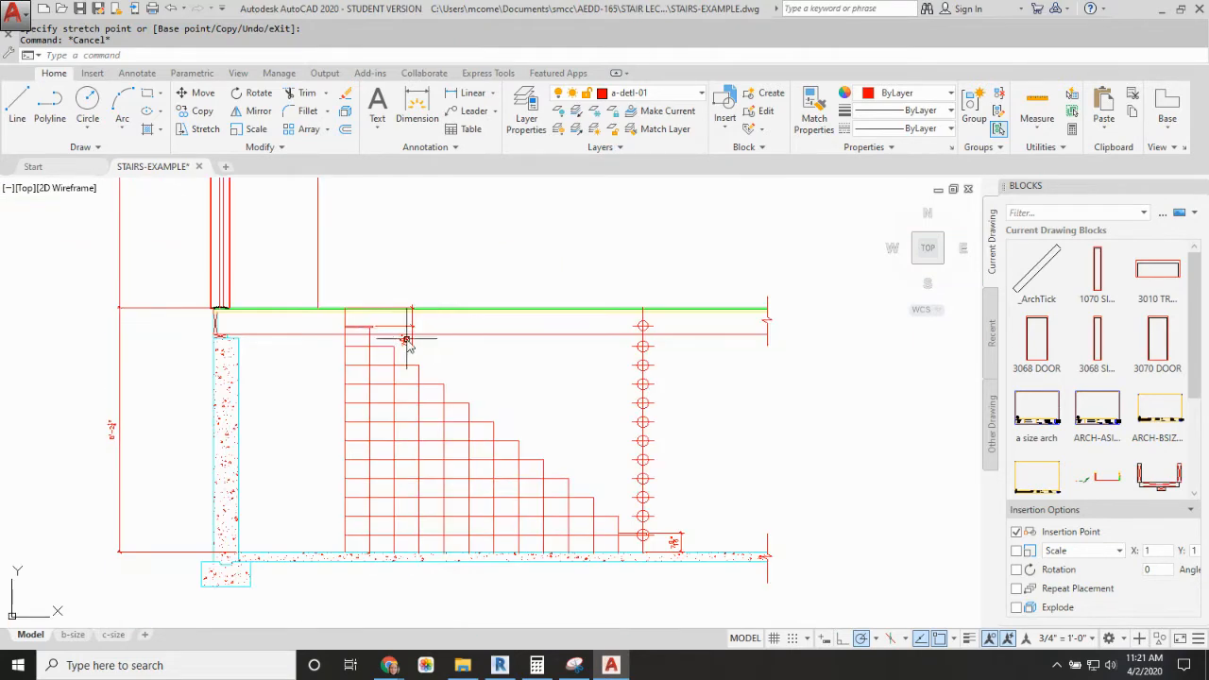
{"action": "scroll", "coordinate": [643, 322], "scroll_direction": "up", "scroll_amount": 7}
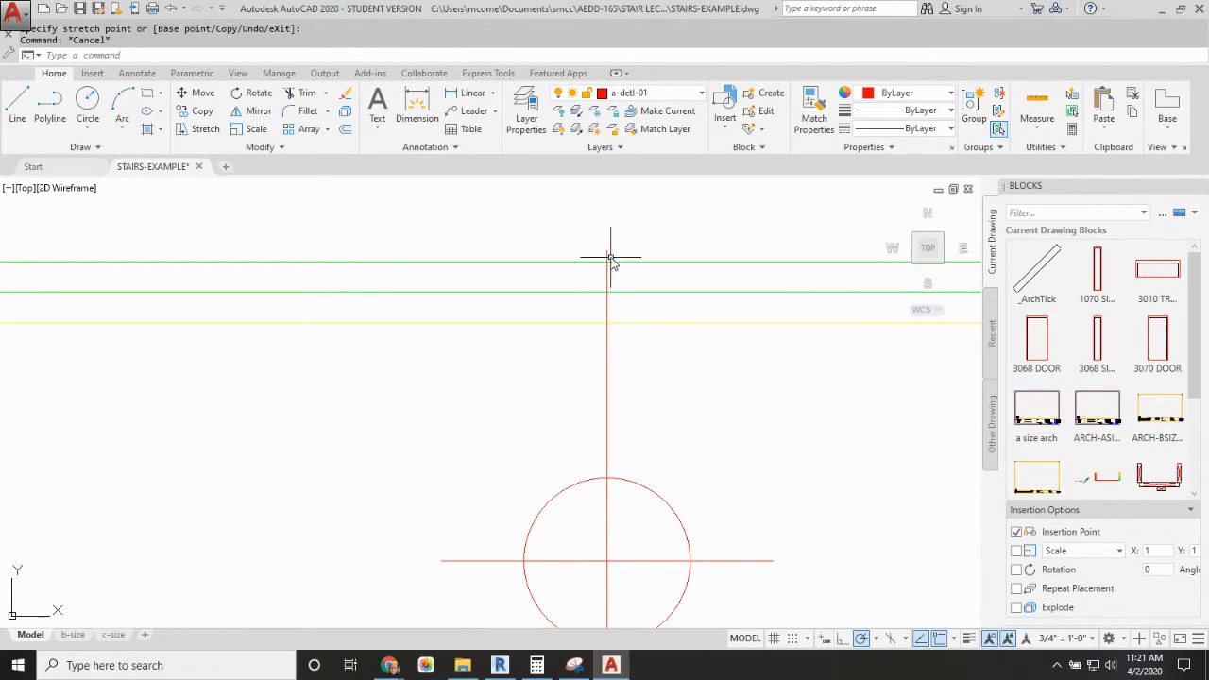
{"action": "left_click", "coordinate": [610, 257]}
{"action": "left_click", "coordinate": [608, 250]}
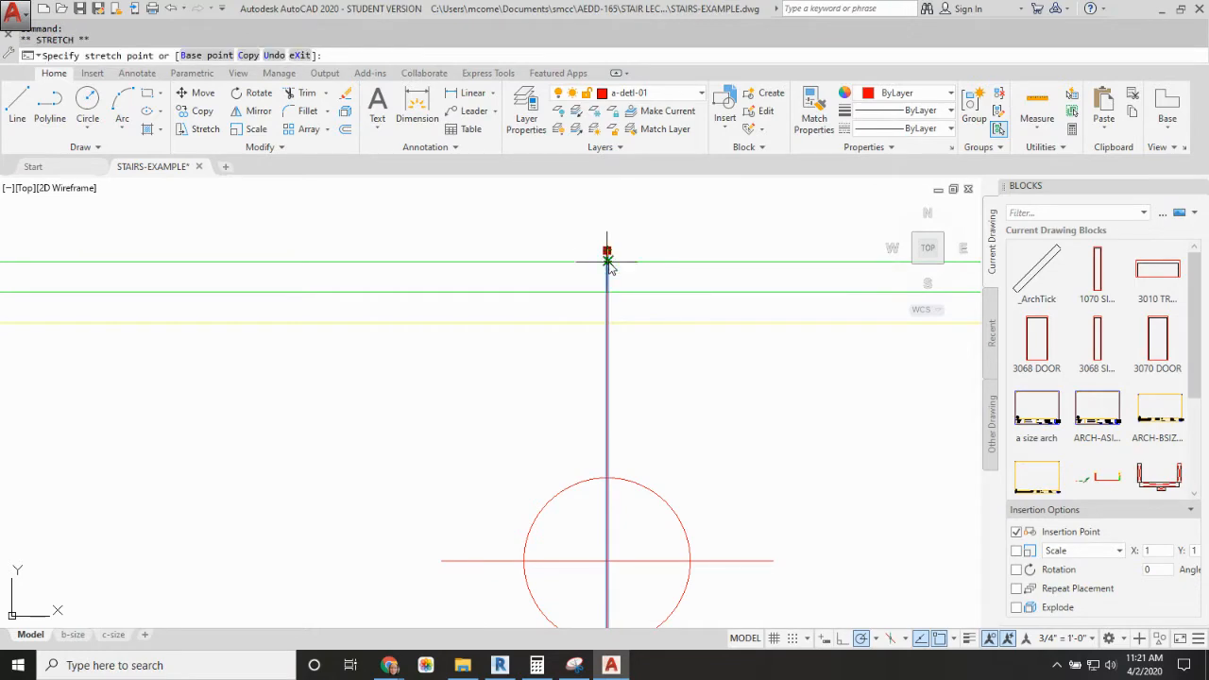
{"action": "scroll", "coordinate": [643, 283], "scroll_direction": "down", "scroll_amount": 6}
{"action": "key", "text": "Escape"}
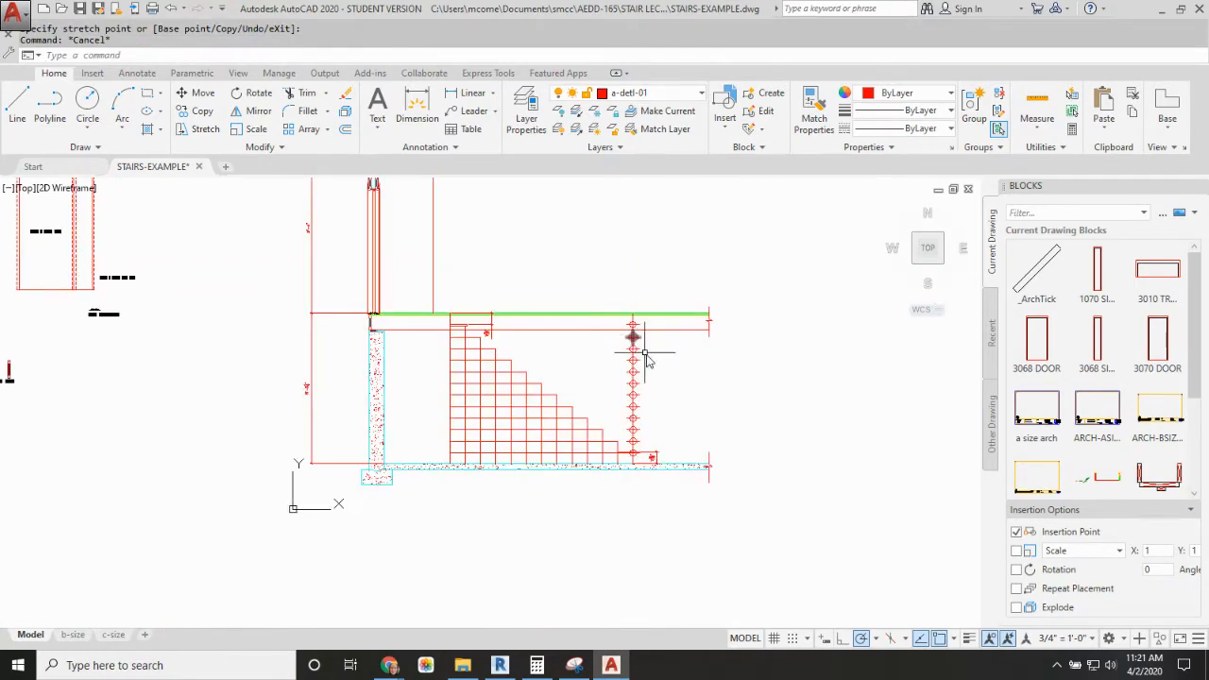
Step: Erase the four uppermost divider marks on the vertical line
{"action": "scroll", "coordinate": [633, 362], "scroll_direction": "up", "scroll_amount": 4}
{"action": "scroll", "coordinate": [637, 378], "scroll_direction": "down", "scroll_amount": 1}
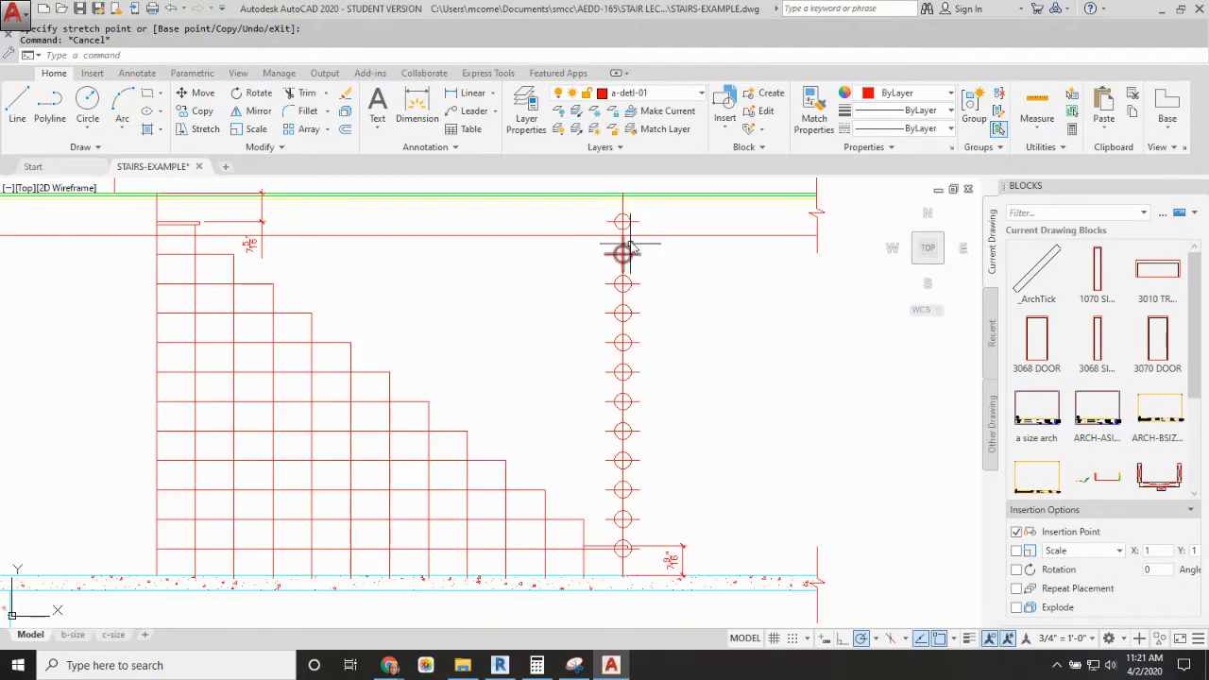
{"action": "left_click", "coordinate": [631, 222]}
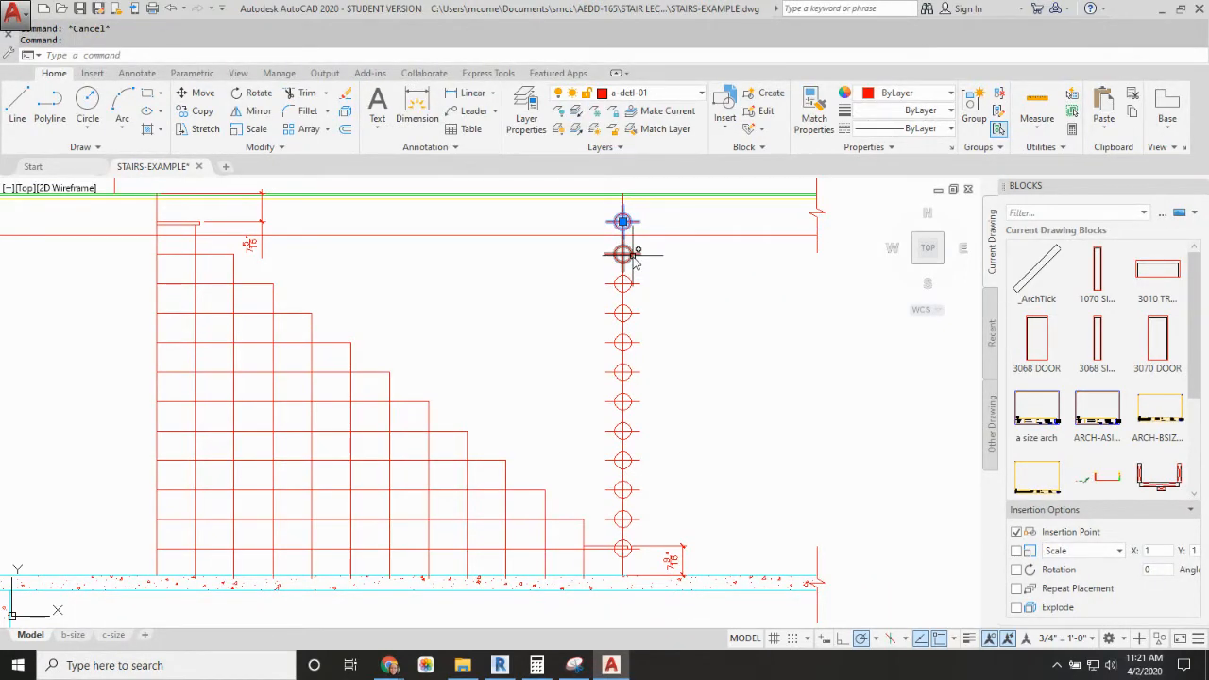
{"action": "left_click", "coordinate": [634, 257]}
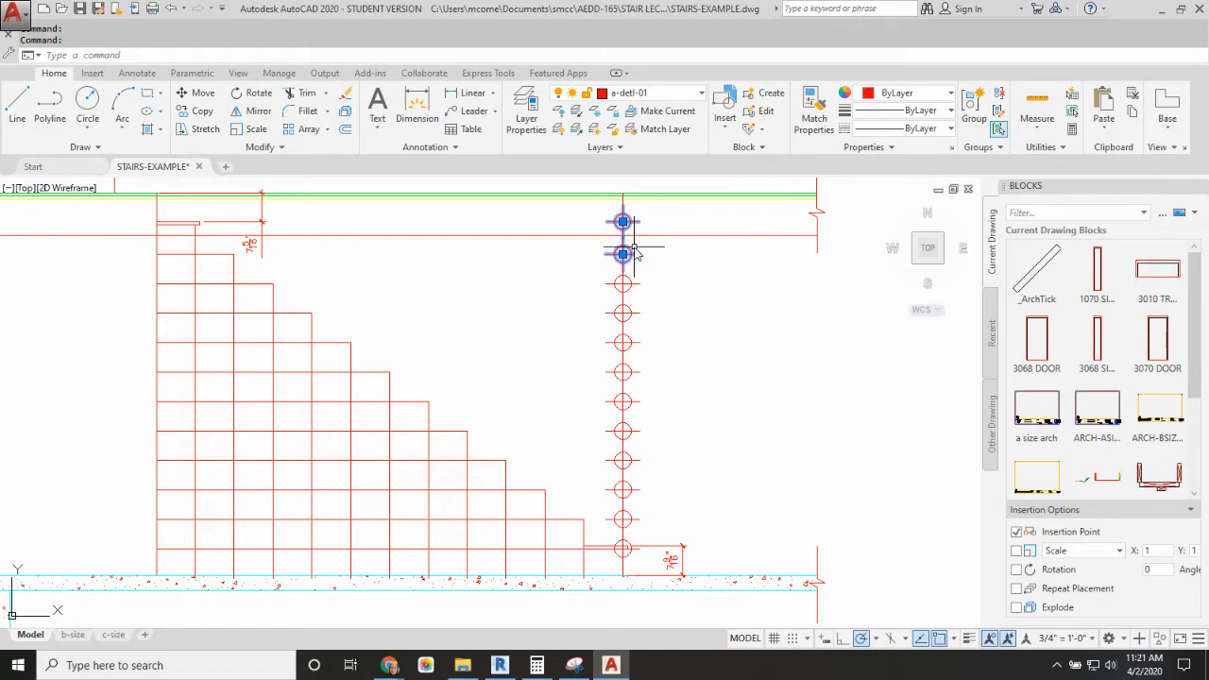
{"action": "key", "text": "Delete"}
{"action": "left_click", "coordinate": [631, 284]}
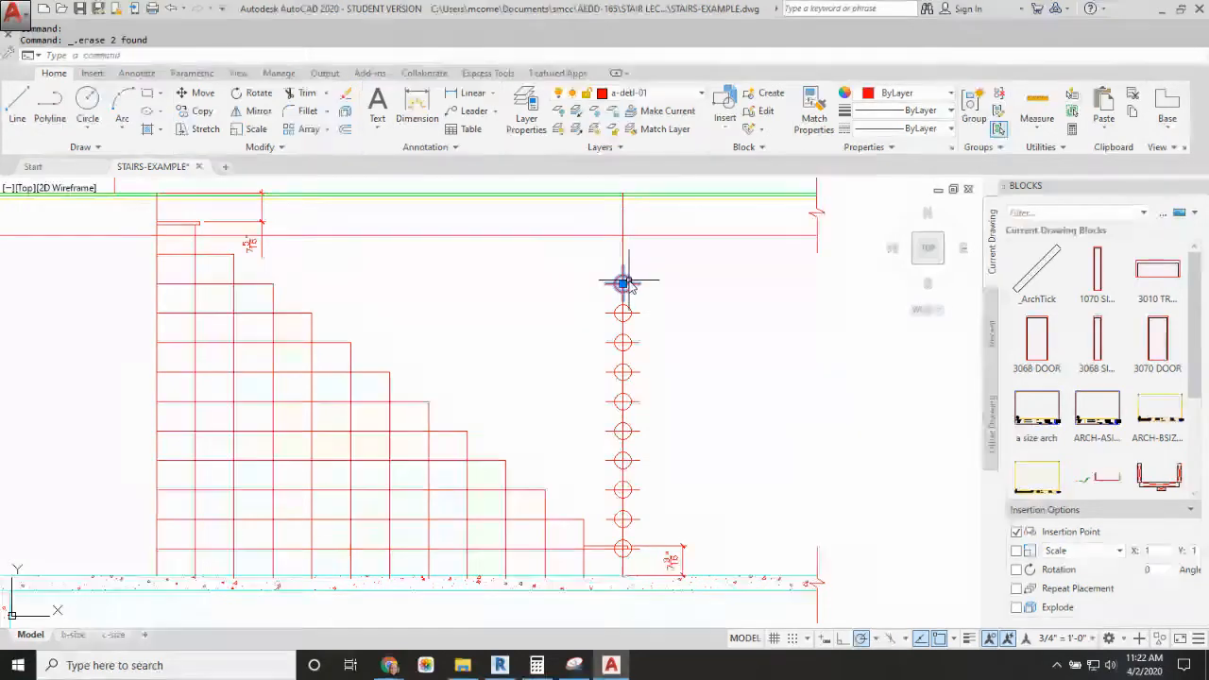
{"action": "key", "text": "Delete"}
Step: Erase the horizontal riser lines and vertical run lines of the old stair grid
{"action": "left_click", "coordinate": [576, 332]}
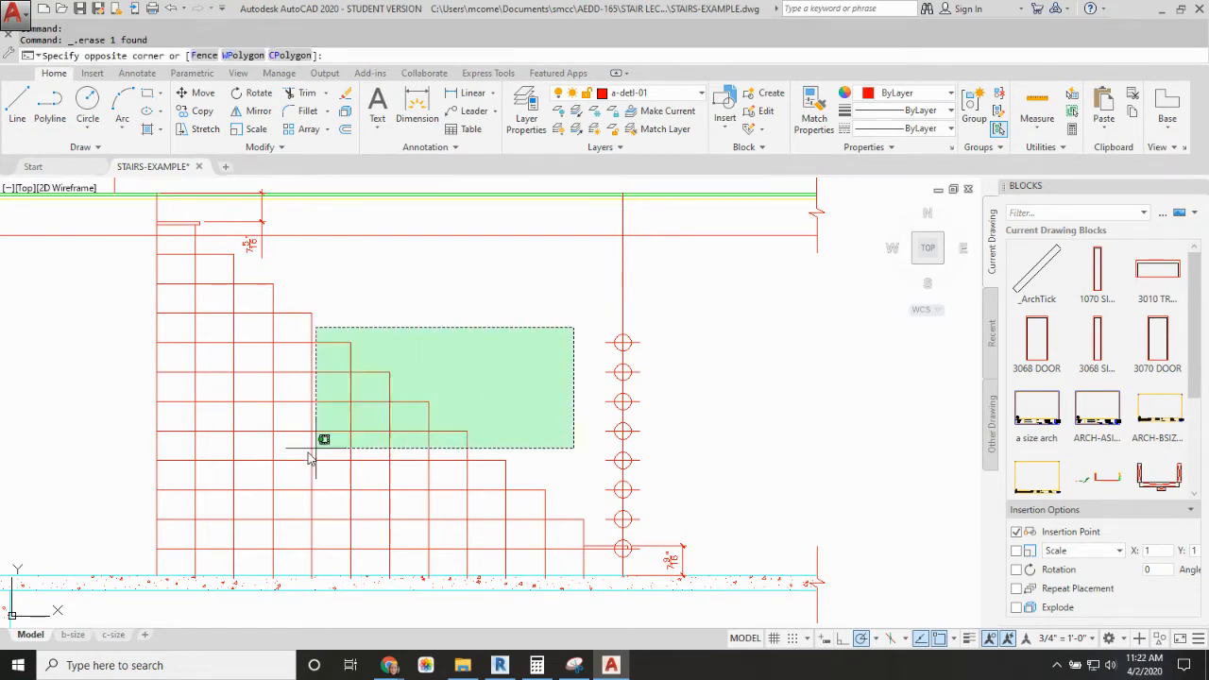
{"action": "left_click", "coordinate": [123, 557]}
{"action": "key", "text": "Delete"}
{"action": "left_click", "coordinate": [223, 246]}
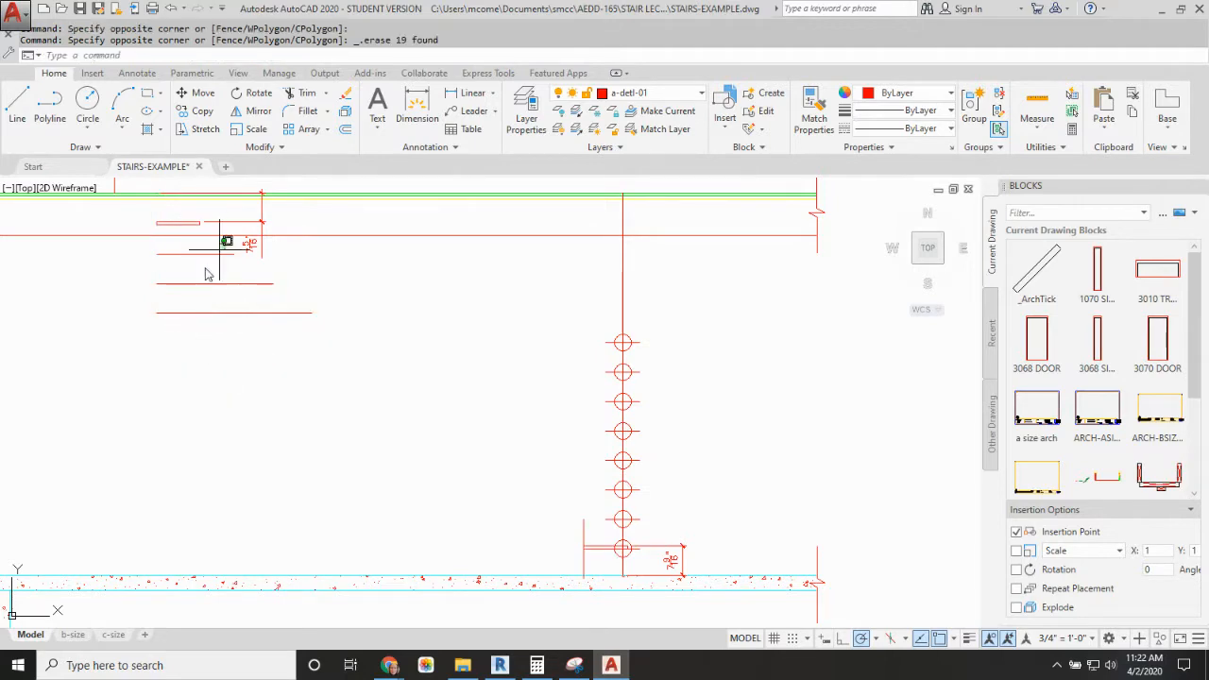
{"action": "left_click", "coordinate": [157, 343]}
{"action": "key", "text": "Delete"}
Step: Erase the uppermost riser dimension and the uppermost tread just below the first floor
{"action": "left_click", "coordinate": [235, 227]}
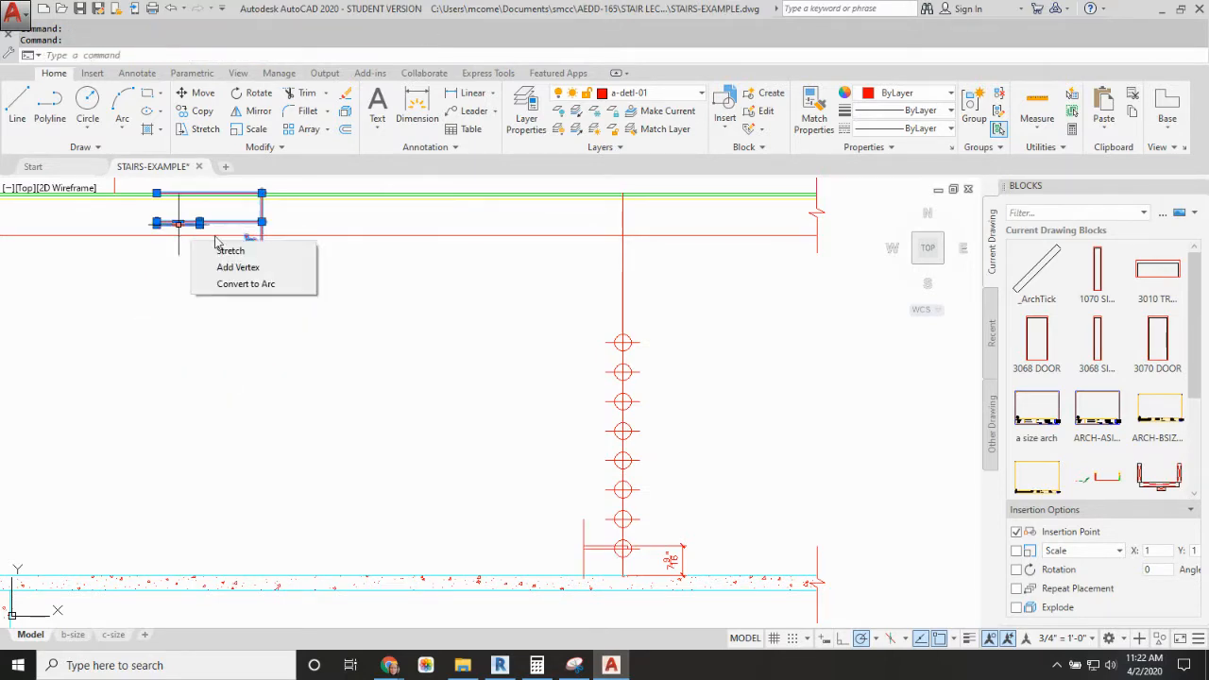
{"action": "left_click", "coordinate": [409, 281]}
{"action": "left_click", "coordinate": [210, 261]}
{"action": "key", "text": "Delete"}
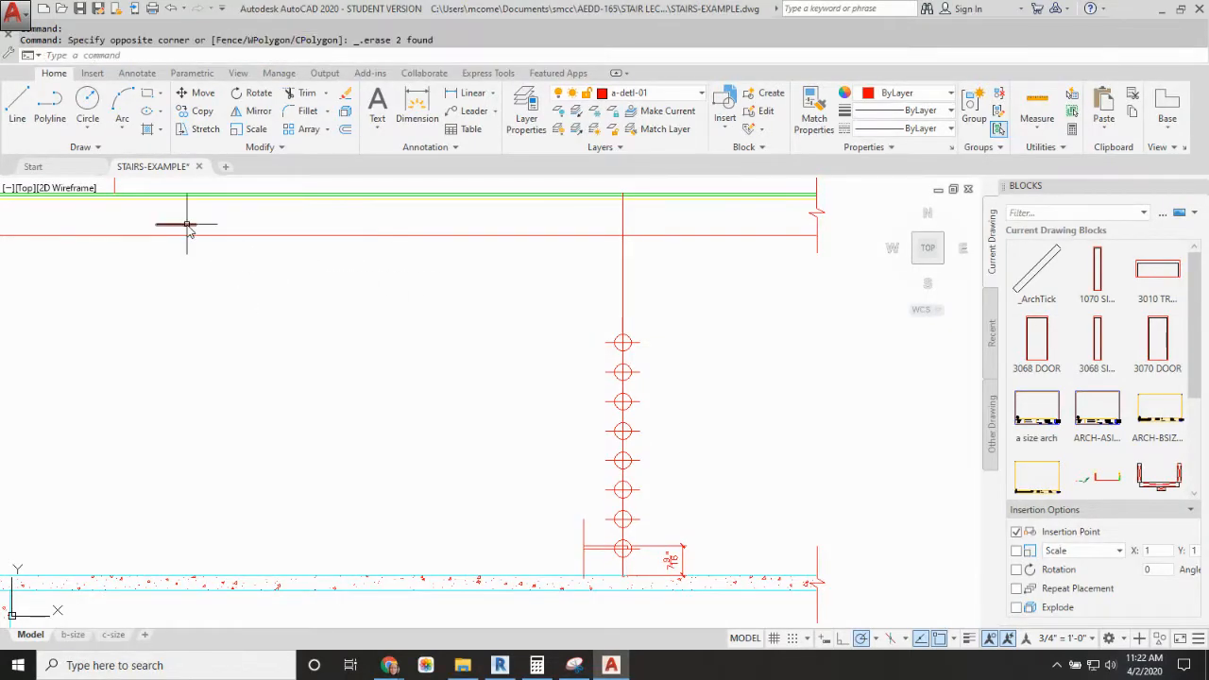
{"action": "left_click", "coordinate": [187, 225]}
{"action": "key", "text": "Delete"}
Step: Erase the remaining divider marks, the lowest tread, the bottom riser dimension and the leftover short run line, keeping the vertical divider line
{"action": "left_click", "coordinate": [581, 321]}
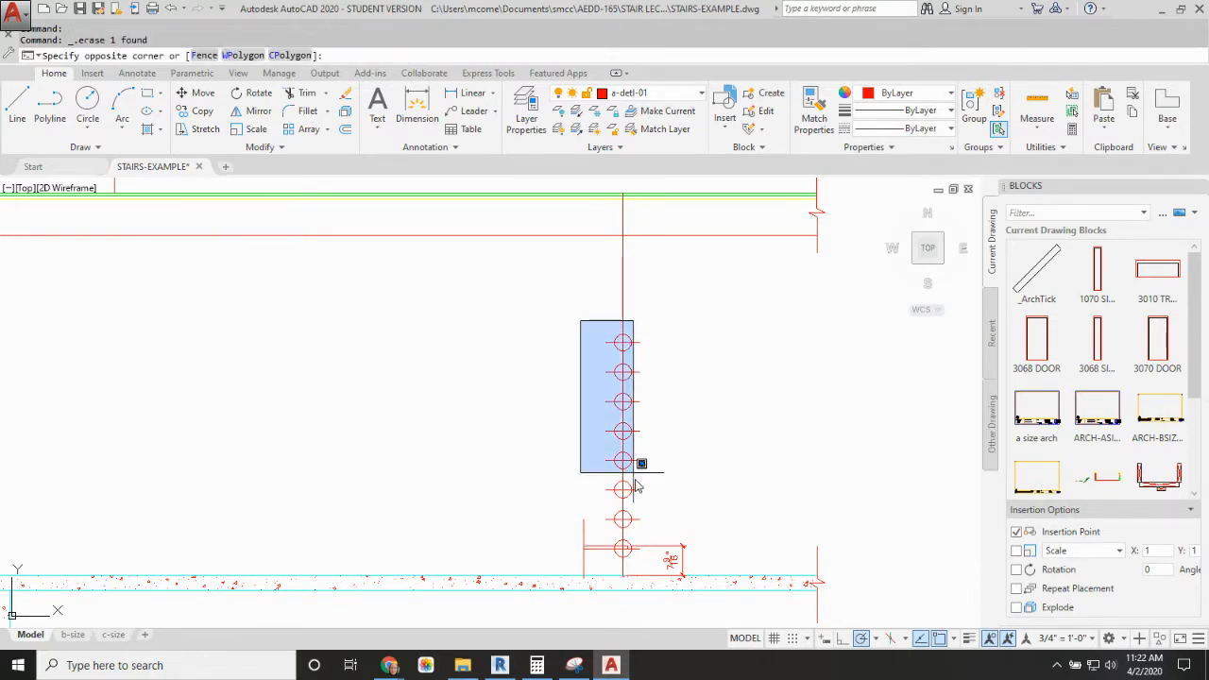
{"action": "left_click", "coordinate": [739, 591]}
{"action": "key", "text": "Delete"}
{"action": "left_click", "coordinate": [717, 520]}
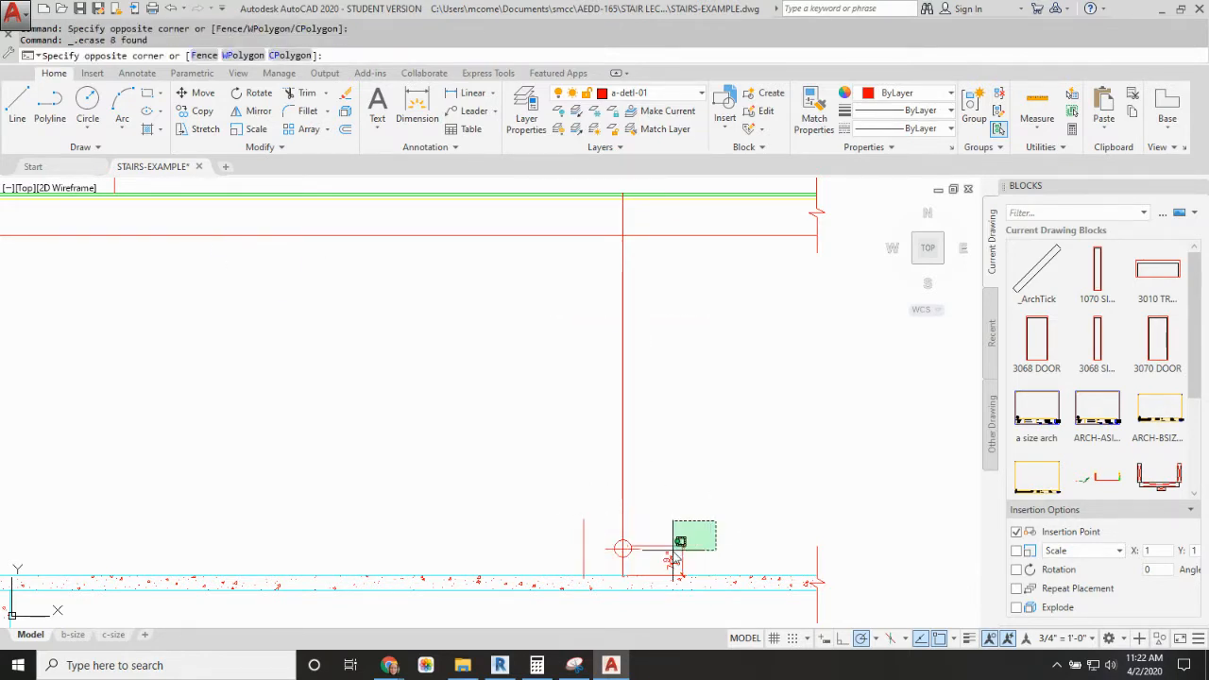
{"action": "left_click", "coordinate": [668, 557]}
{"action": "key", "text": "Delete"}
{"action": "left_click", "coordinate": [633, 549]}
{"action": "key", "text": "Delete"}
{"action": "left_click", "coordinate": [587, 535]}
{"action": "left_click", "coordinate": [573, 537]}
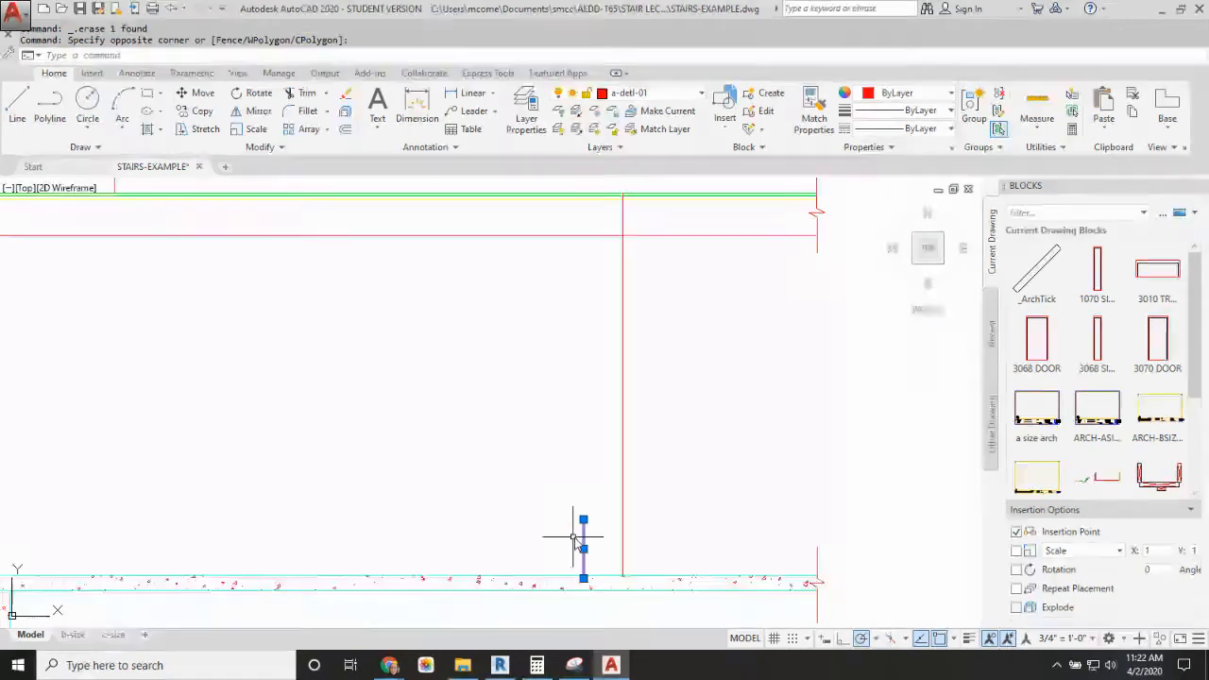
{"action": "key", "text": "Delete"}
Step: Check where the vertical divider line's ends meet the first-floor surface and the top of the basement slab
{"action": "scroll", "coordinate": [669, 422], "scroll_direction": "down", "scroll_amount": 2}
{"action": "middle_click_drag", "start_coordinate": [669, 421], "coordinate": [669, 428]}
{"action": "scroll", "coordinate": [644, 282], "scroll_direction": "up", "scroll_amount": 6}
{"action": "scroll", "coordinate": [667, 391], "scroll_direction": "down", "scroll_amount": 5}
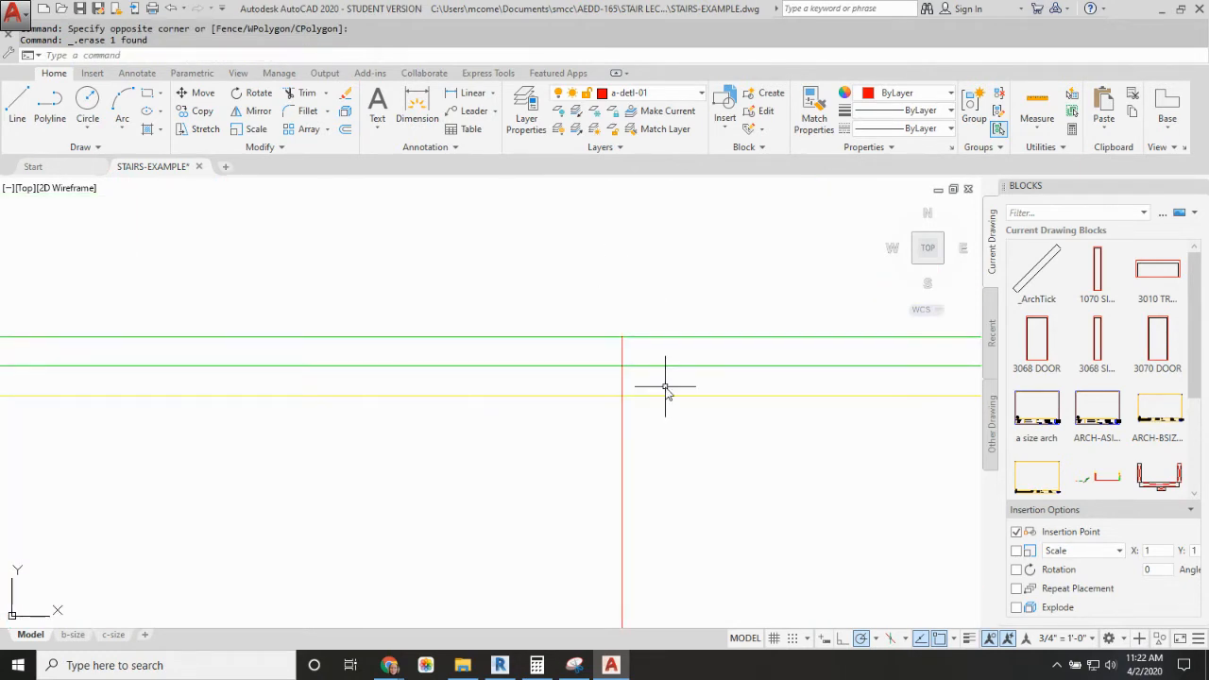
{"action": "scroll", "coordinate": [641, 416], "scroll_direction": "up", "scroll_amount": 5}
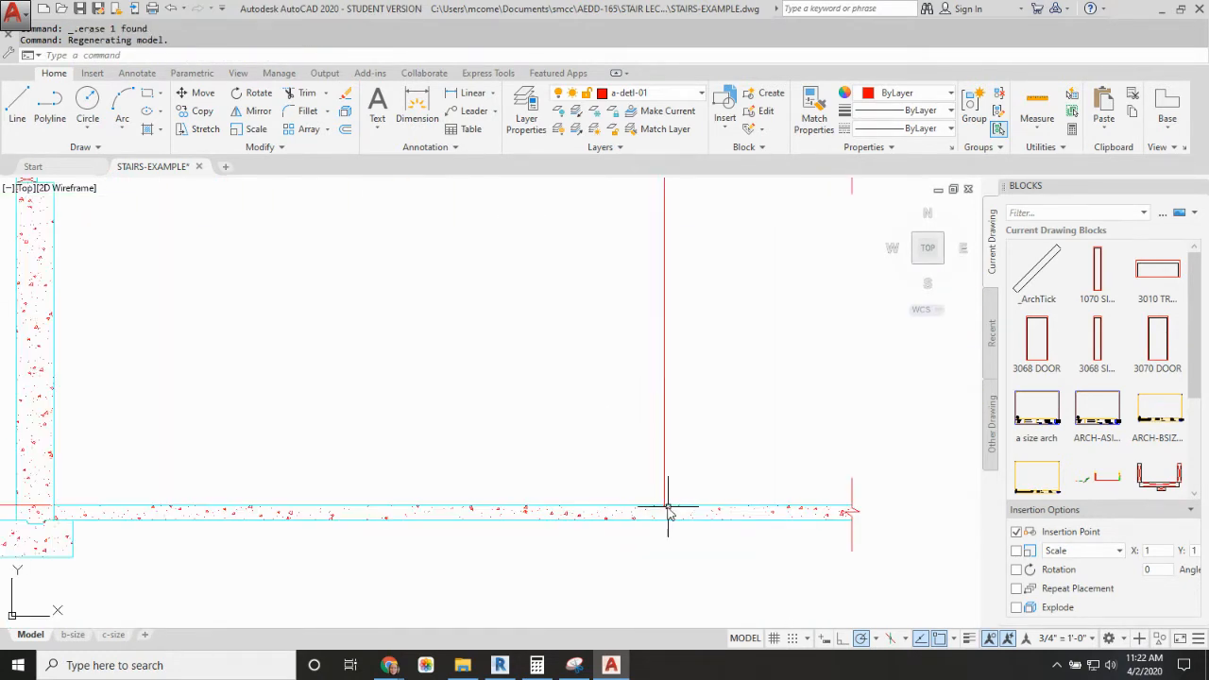
{"action": "scroll", "coordinate": [667, 502], "scroll_direction": "up", "scroll_amount": 2}
{"action": "scroll", "coordinate": [671, 406], "scroll_direction": "down", "scroll_amount": 6}
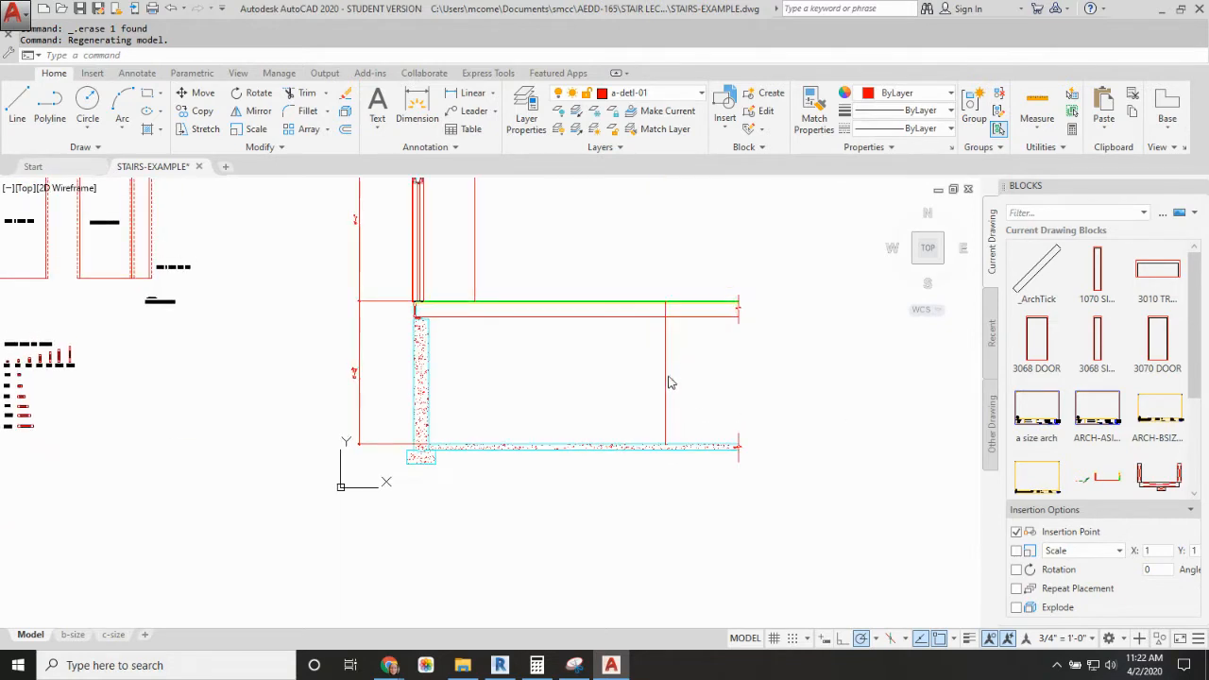
{"action": "scroll", "coordinate": [669, 376], "scroll_direction": "up", "scroll_amount": 2}
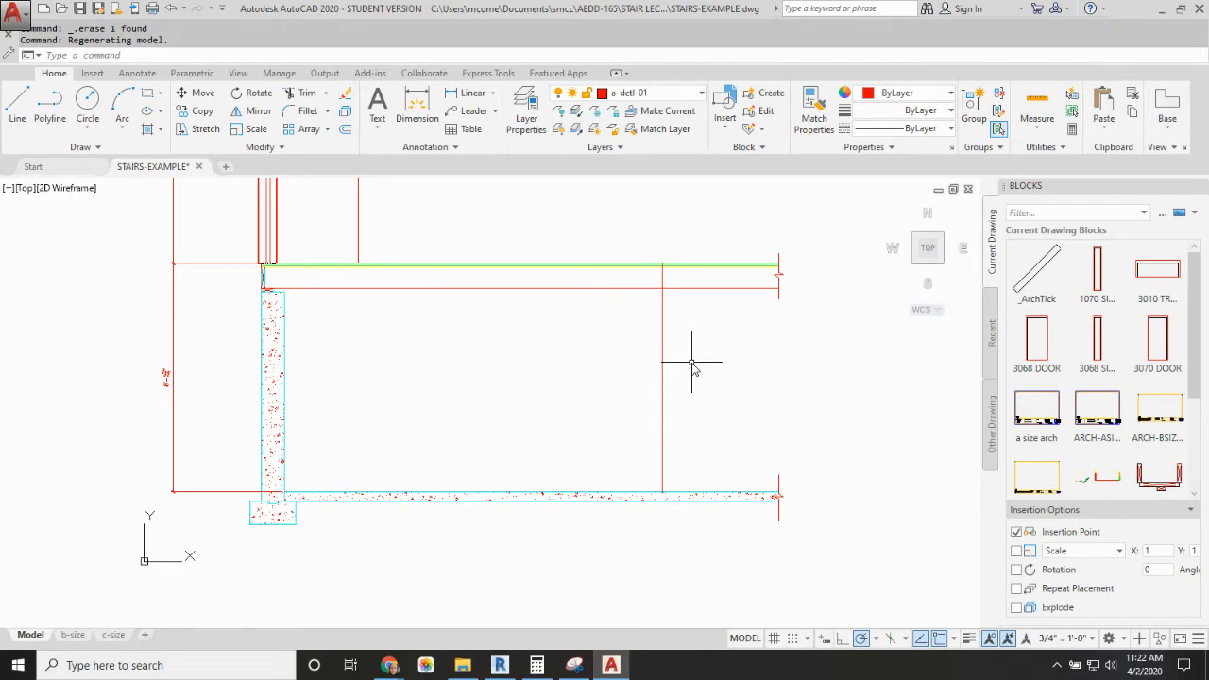
Step: Divide the vertical line between the basement slab and the first floor into 13 equal segments
{"action": "key", "text": "Return"}
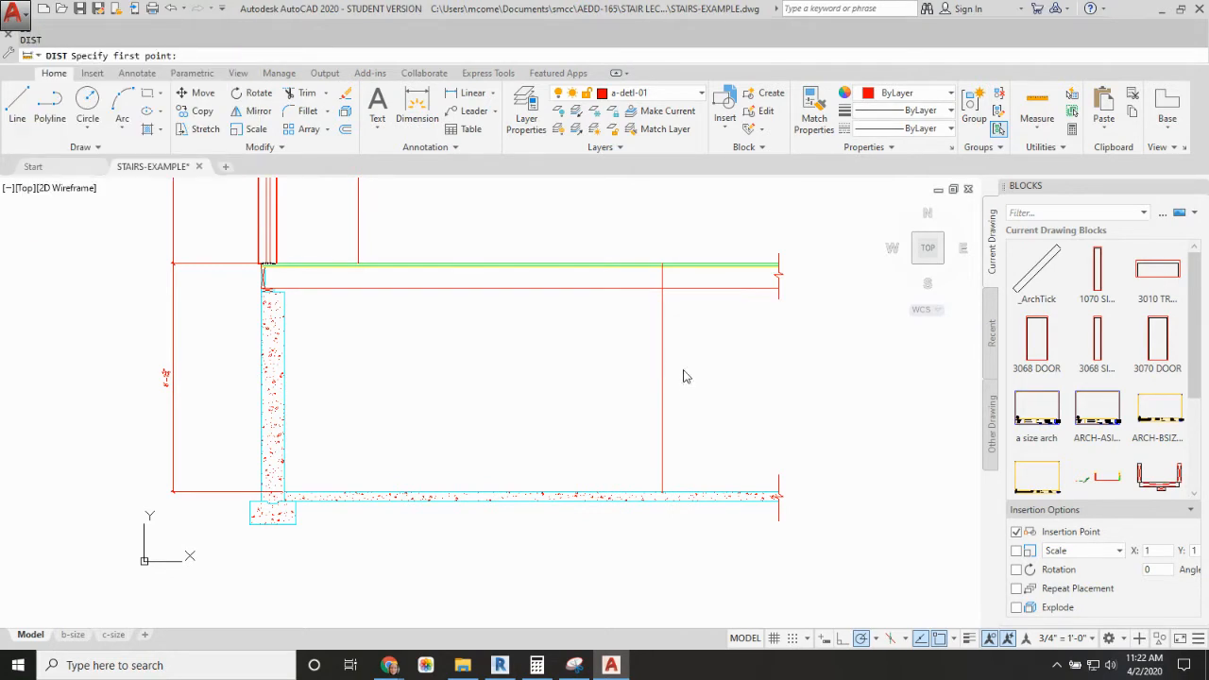
{"action": "key", "text": "Escape"}
{"action": "type", "text": "div"}
{"action": "key", "text": "Return"}
{"action": "left_click", "coordinate": [663, 436]}
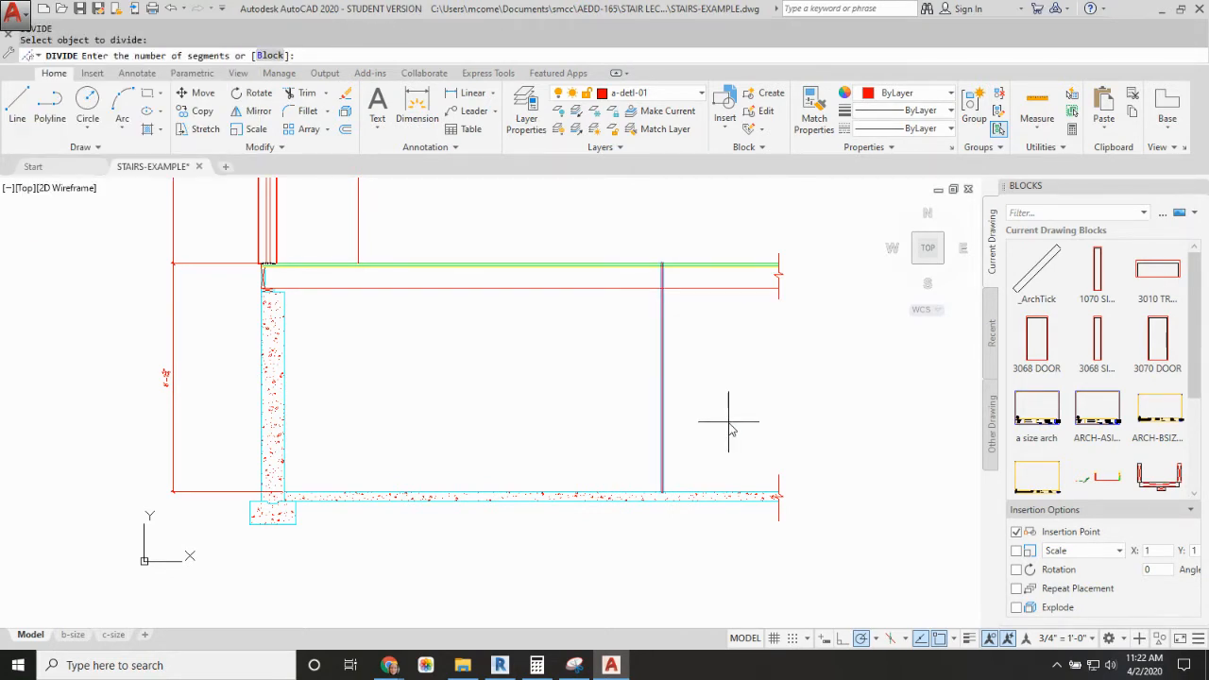
{"action": "type", "text": "13"}
{"action": "key", "text": "Return"}
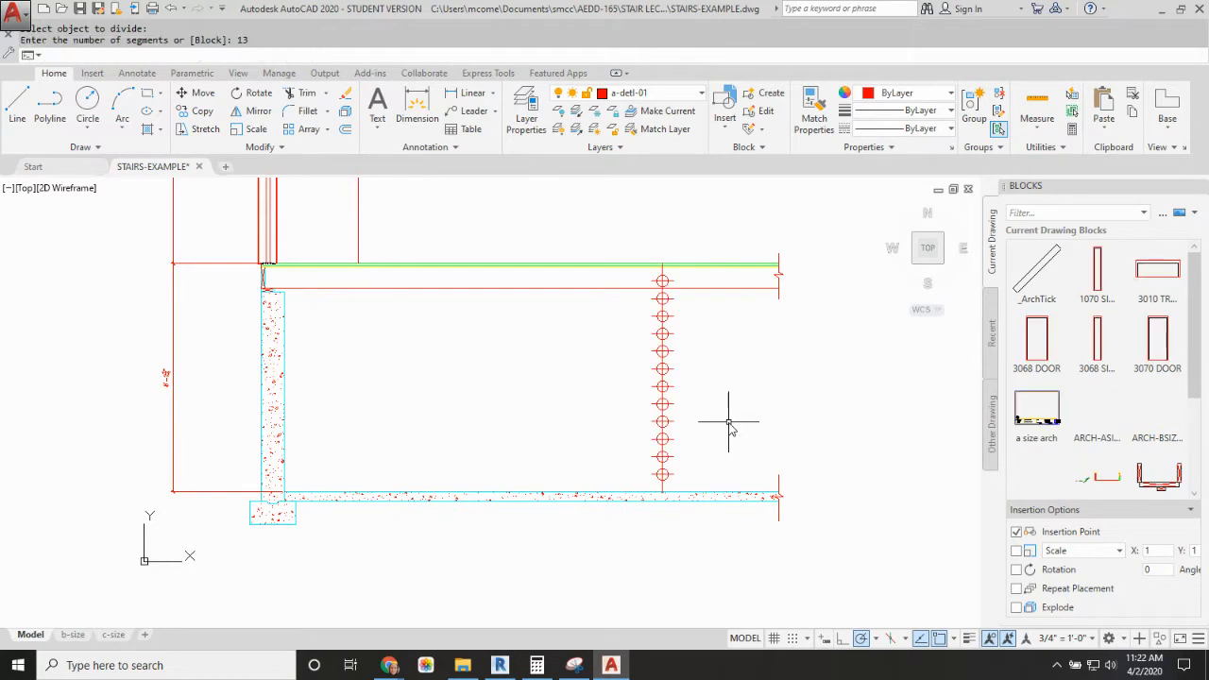
{"action": "key", "text": "Escape"}
Step: Offset the vertical divider line 10' toward the foundation wall
{"action": "type", "text": "o"}
{"action": "key", "text": "Return"}
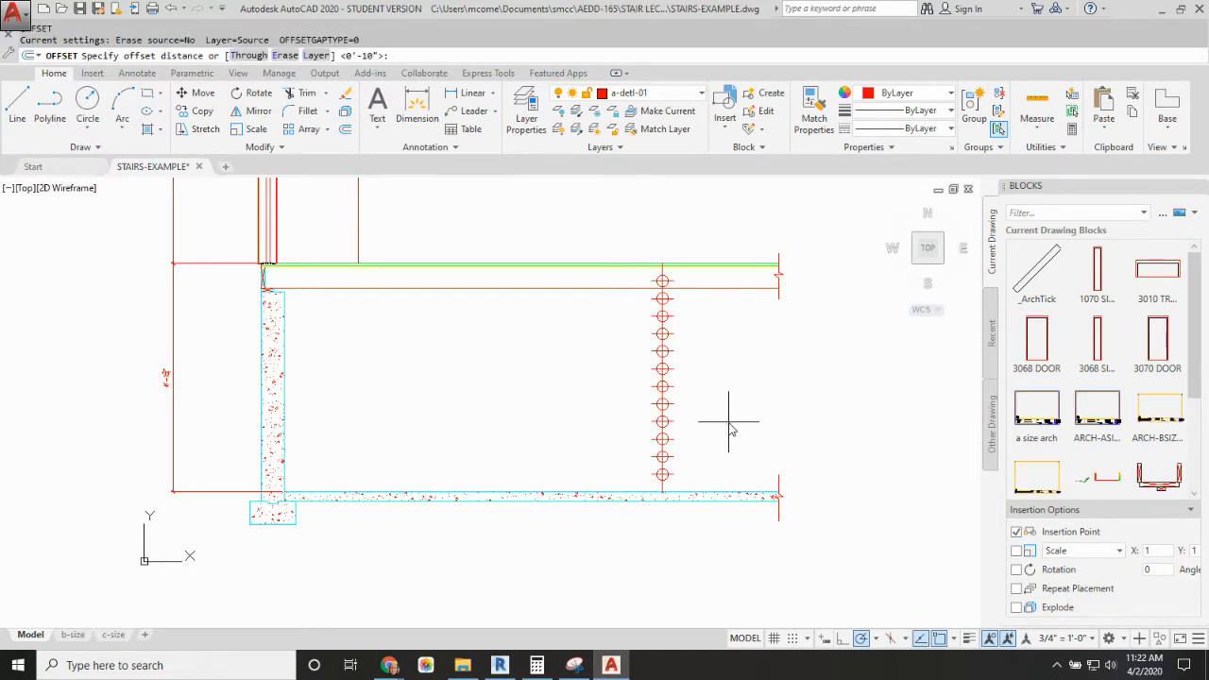
{"action": "type", "text": "10"}
{"action": "key", "text": "Return"}
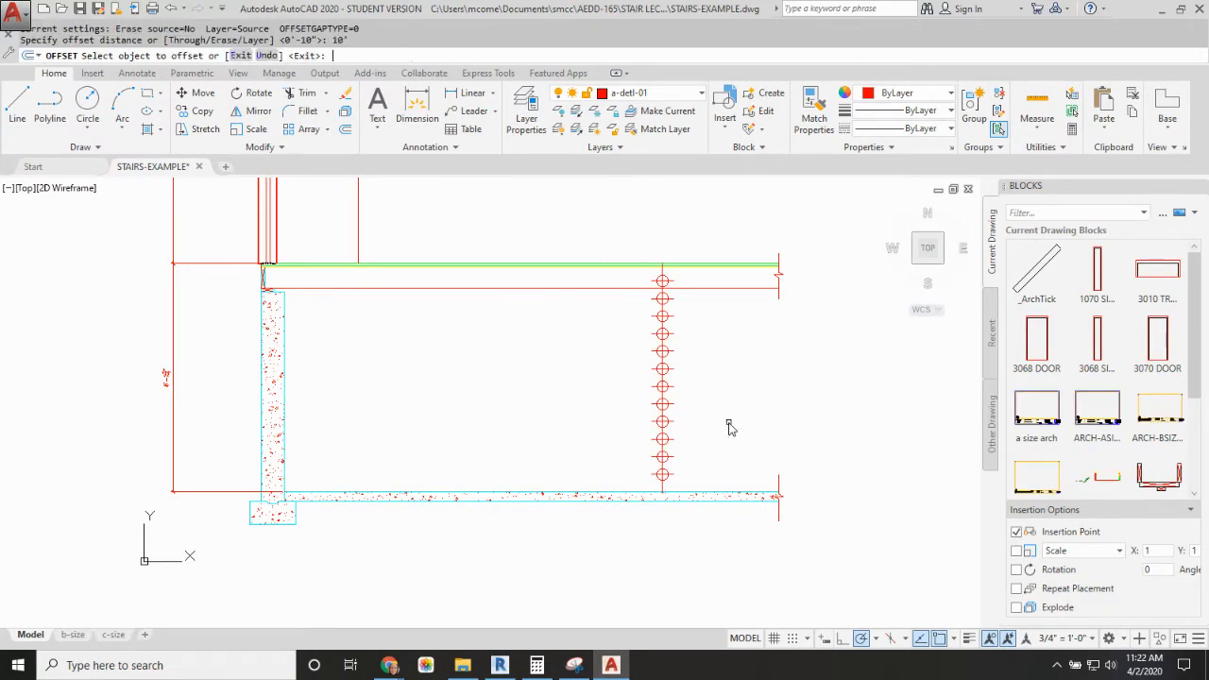
{"action": "left_click", "coordinate": [662, 275]}
{"action": "scroll", "coordinate": [667, 271], "scroll_direction": "up", "scroll_amount": 2}
{"action": "left_click", "coordinate": [670, 272]}
{"action": "left_click", "coordinate": [668, 279]}
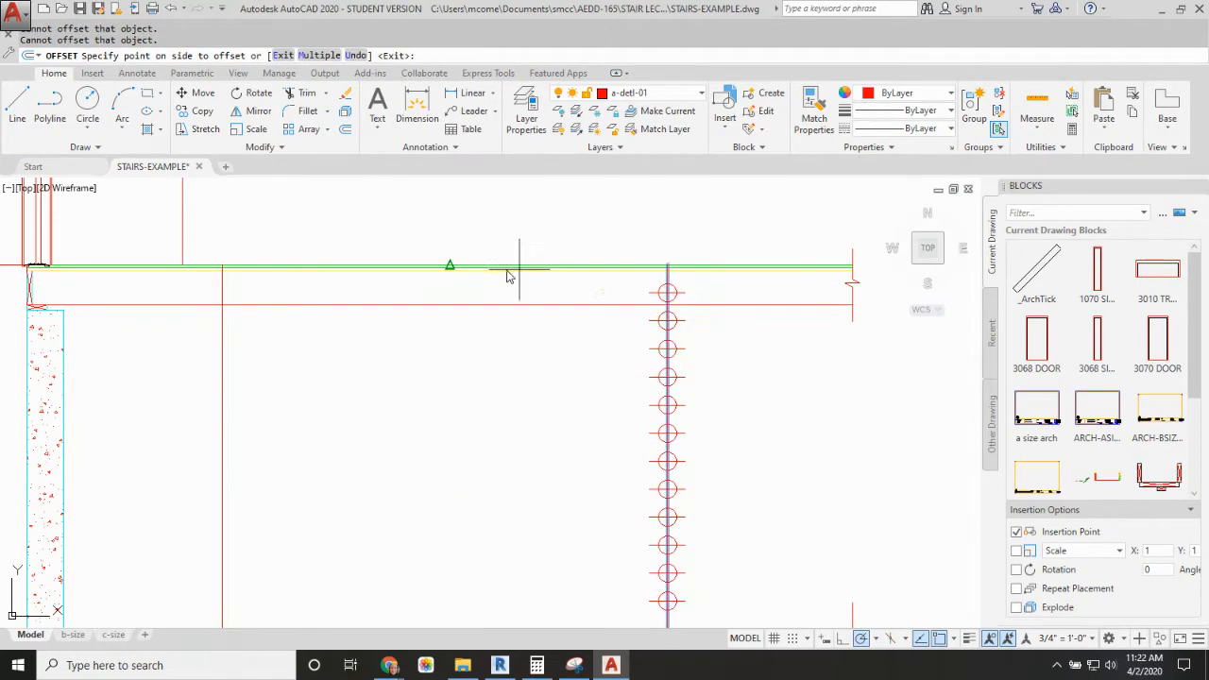
{"action": "left_click", "coordinate": [444, 273]}
{"action": "key", "text": "Escape"}
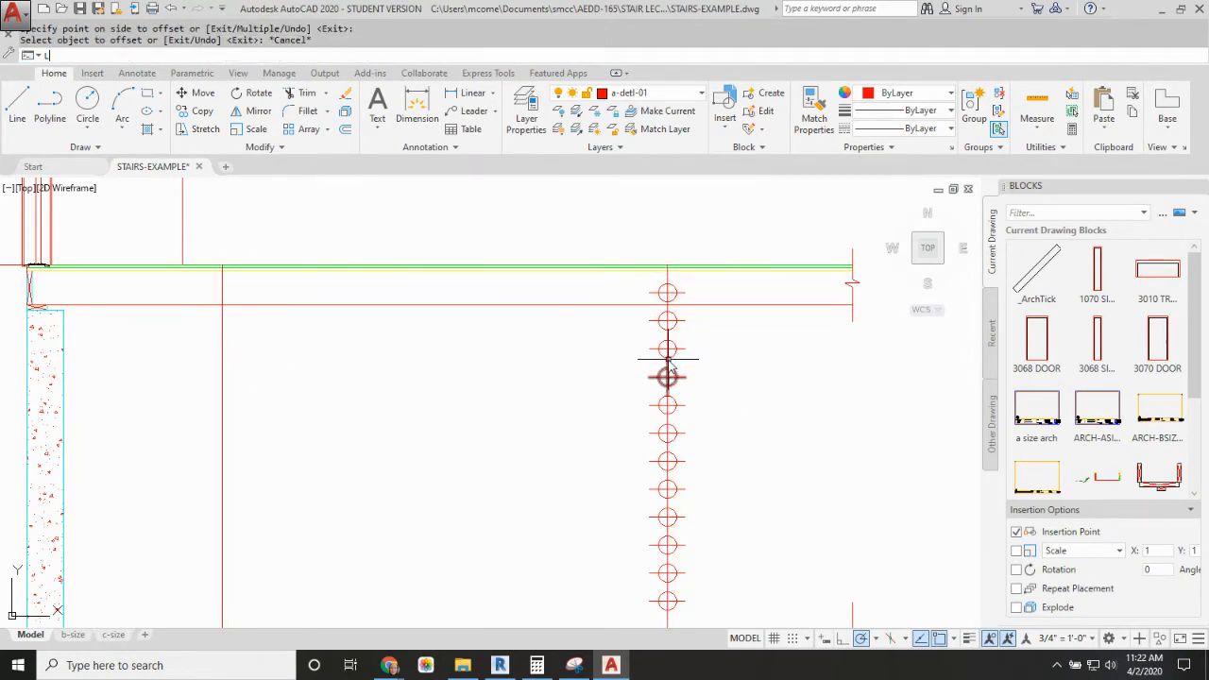
Step: Draw a horizontal line from the uppermost divider mark to the offset vertical line
{"action": "type", "text": "L"}
{"action": "key", "text": "Return"}
{"action": "left_click", "coordinate": [668, 293]}
{"action": "left_click", "coordinate": [222, 293]}
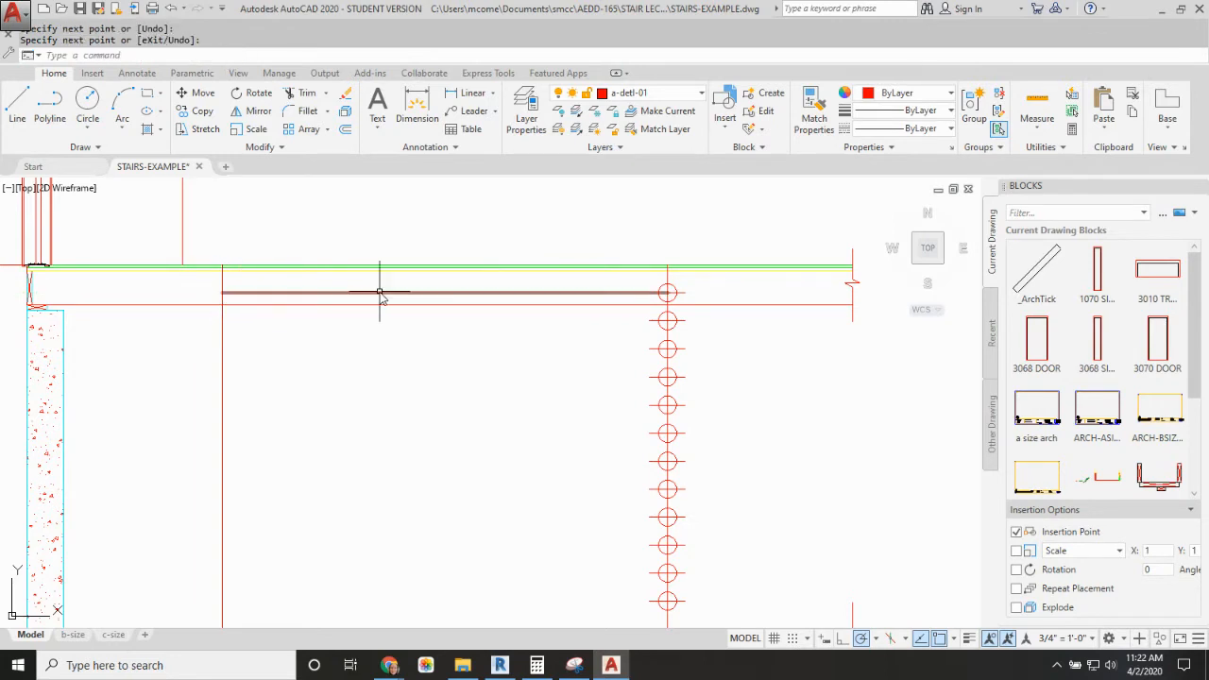
{"action": "key", "text": "Escape"}
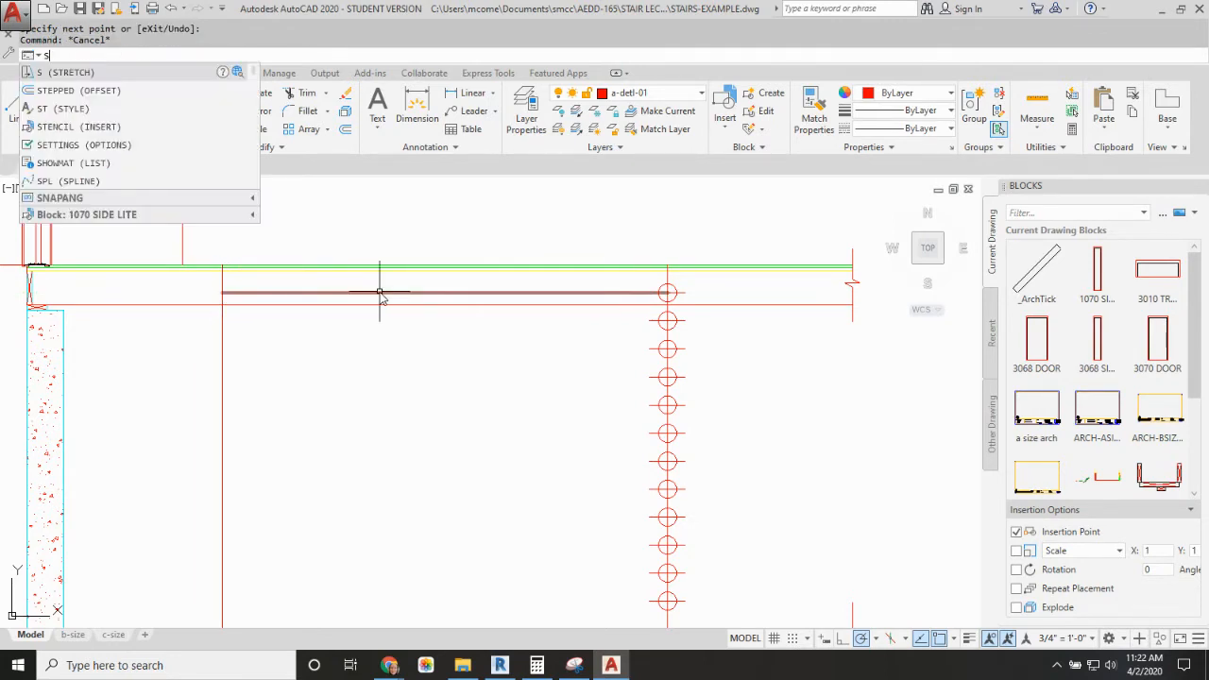
Step: Copy the horizontal line from the uppermost divider mark down to each of the eleven marks below it
{"action": "key", "text": "BackSpace"}
{"action": "type", "text": "co"}
{"action": "key", "text": "Return"}
{"action": "left_click", "coordinate": [591, 293]}
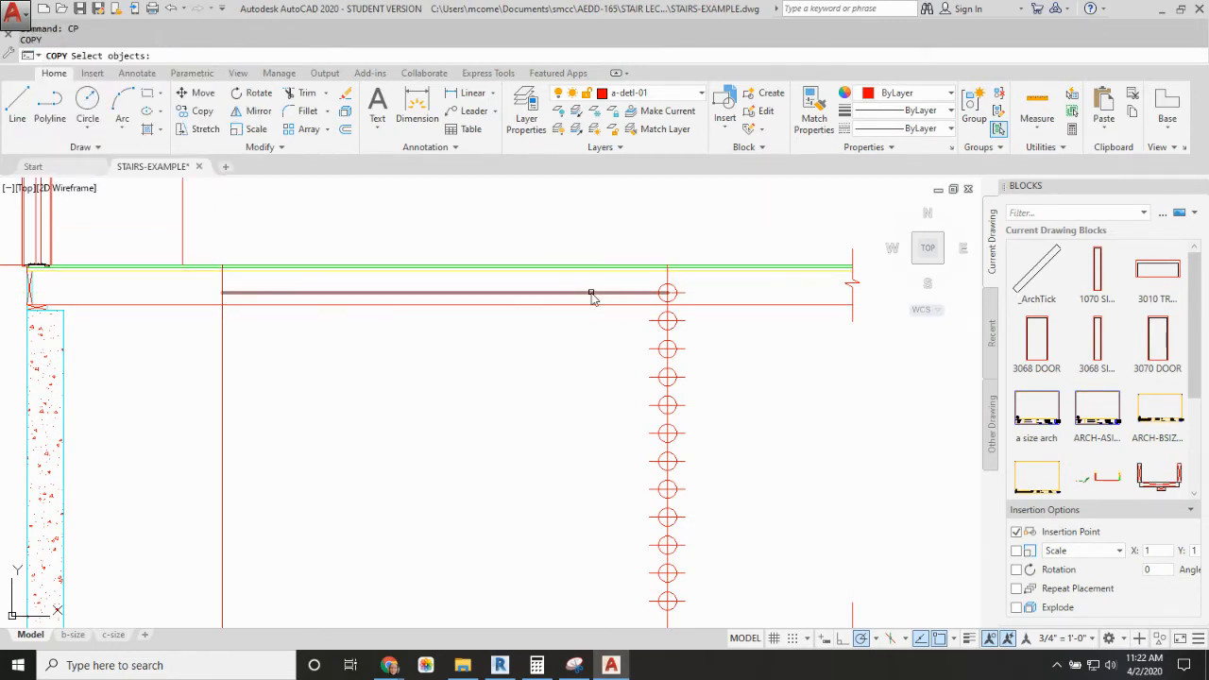
{"action": "key", "text": "Return"}
{"action": "left_click", "coordinate": [668, 293]}
{"action": "left_click", "coordinate": [668, 321]}
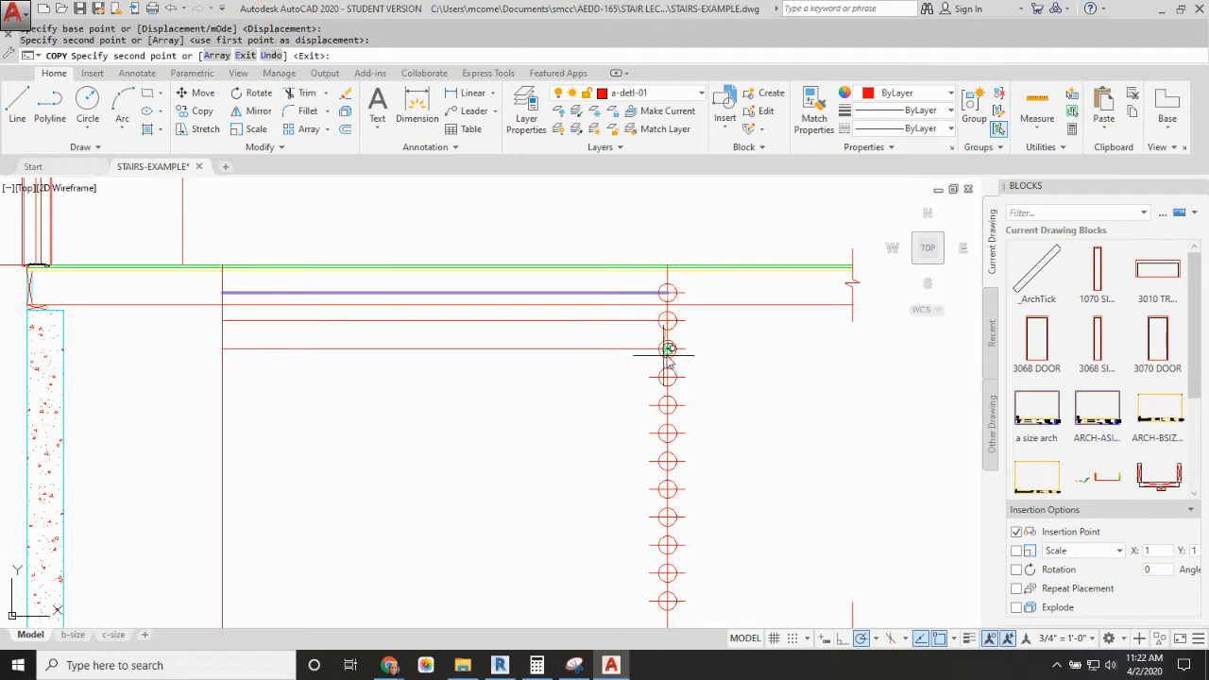
{"action": "left_click", "coordinate": [668, 350]}
{"action": "left_click", "coordinate": [668, 378]}
{"action": "left_click", "coordinate": [668, 405]}
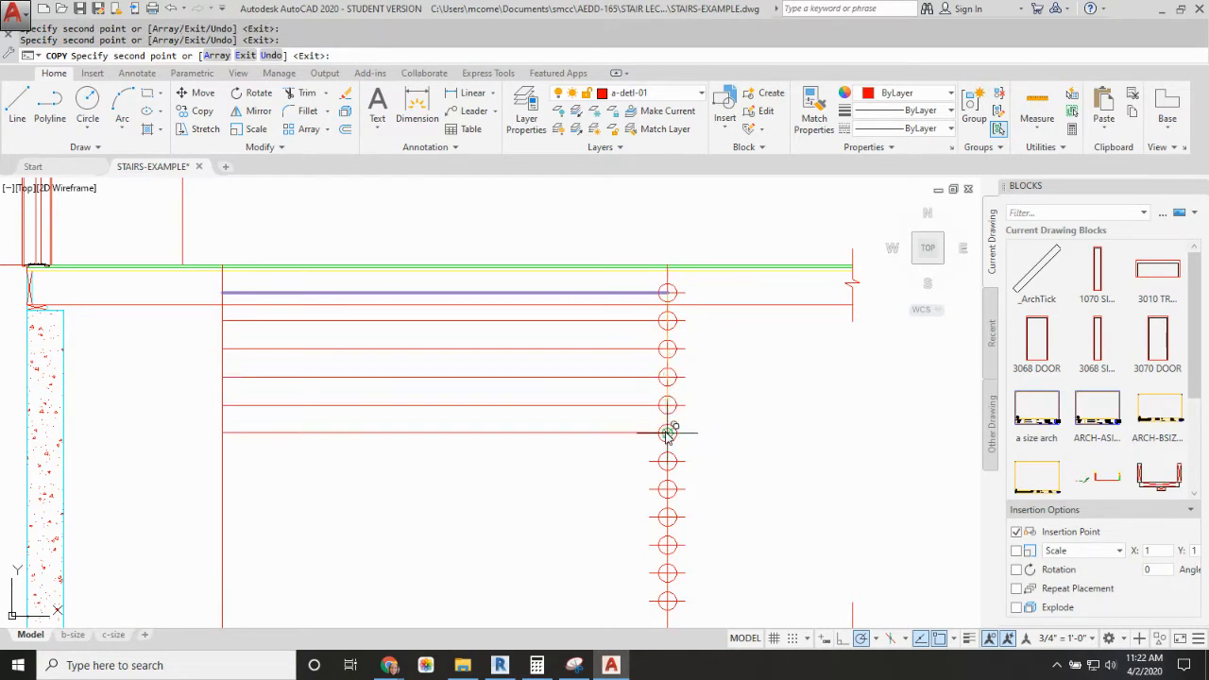
{"action": "left_click", "coordinate": [668, 433]}
{"action": "left_click", "coordinate": [668, 461]}
{"action": "left_click", "coordinate": [668, 488]}
{"action": "left_click", "coordinate": [668, 517]}
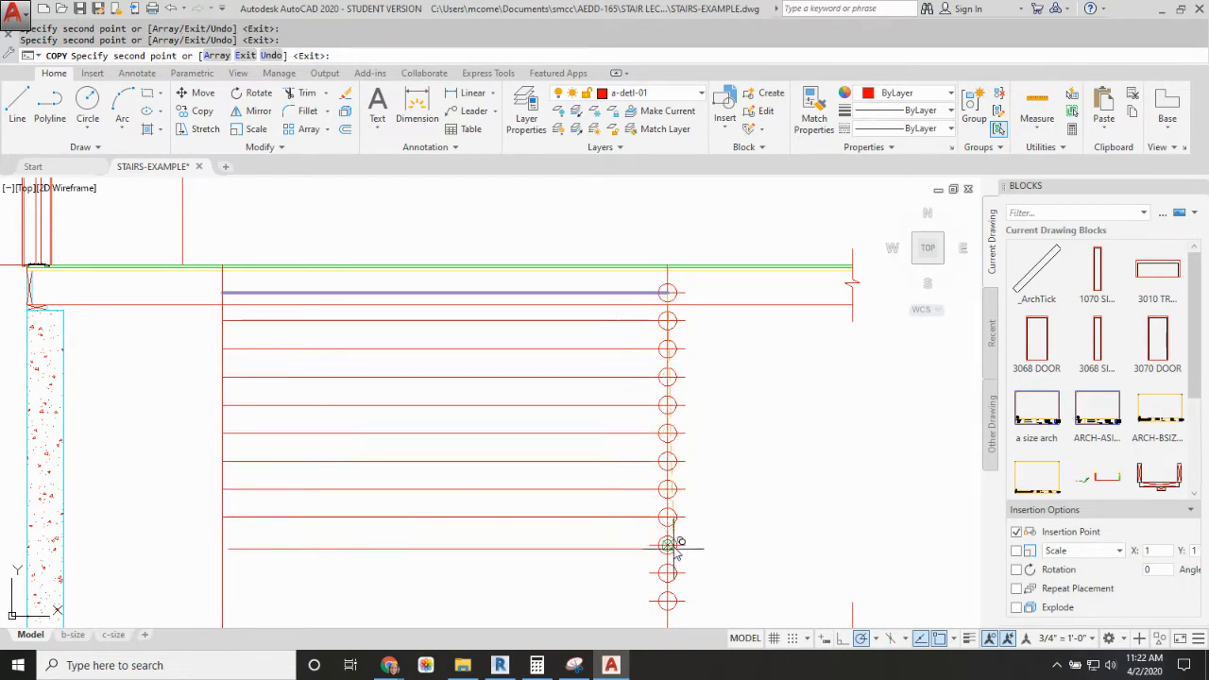
{"action": "left_click", "coordinate": [668, 545]}
{"action": "left_click", "coordinate": [668, 602]}
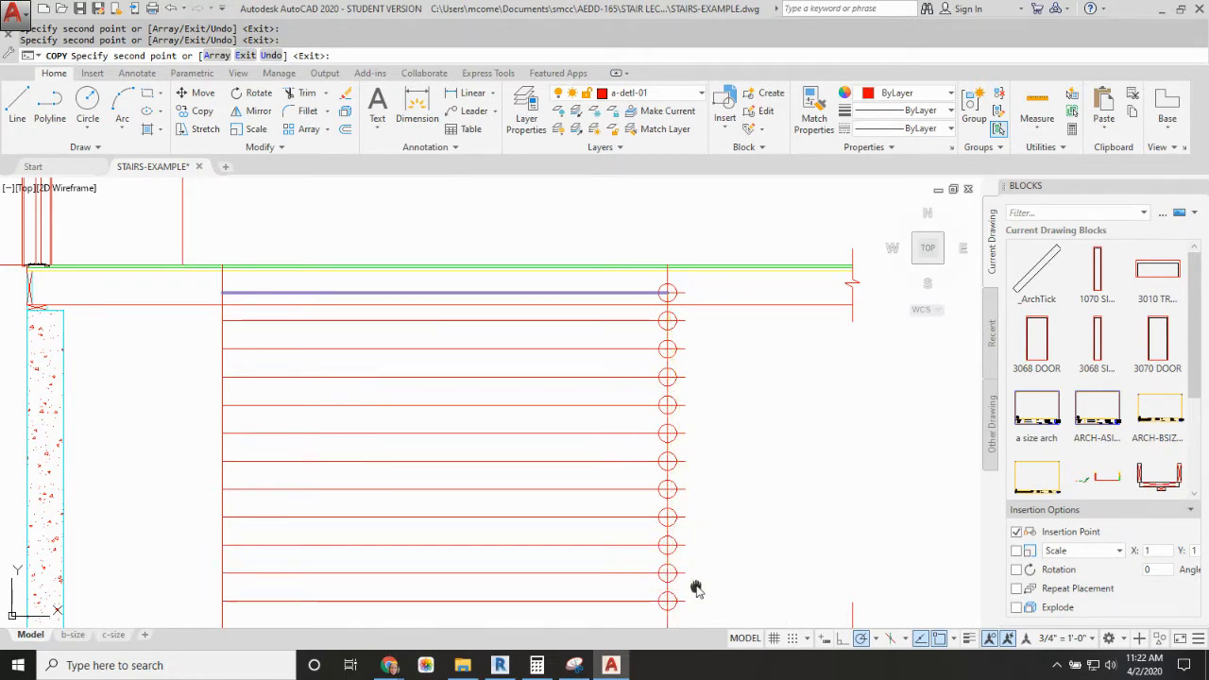
Step: Dimension the height of the lowest riser, from the basement slab to the bottom divider mark
{"action": "middle_click_drag", "start_coordinate": [693, 586], "coordinate": [684, 432]}
{"action": "key", "text": "Escape"}
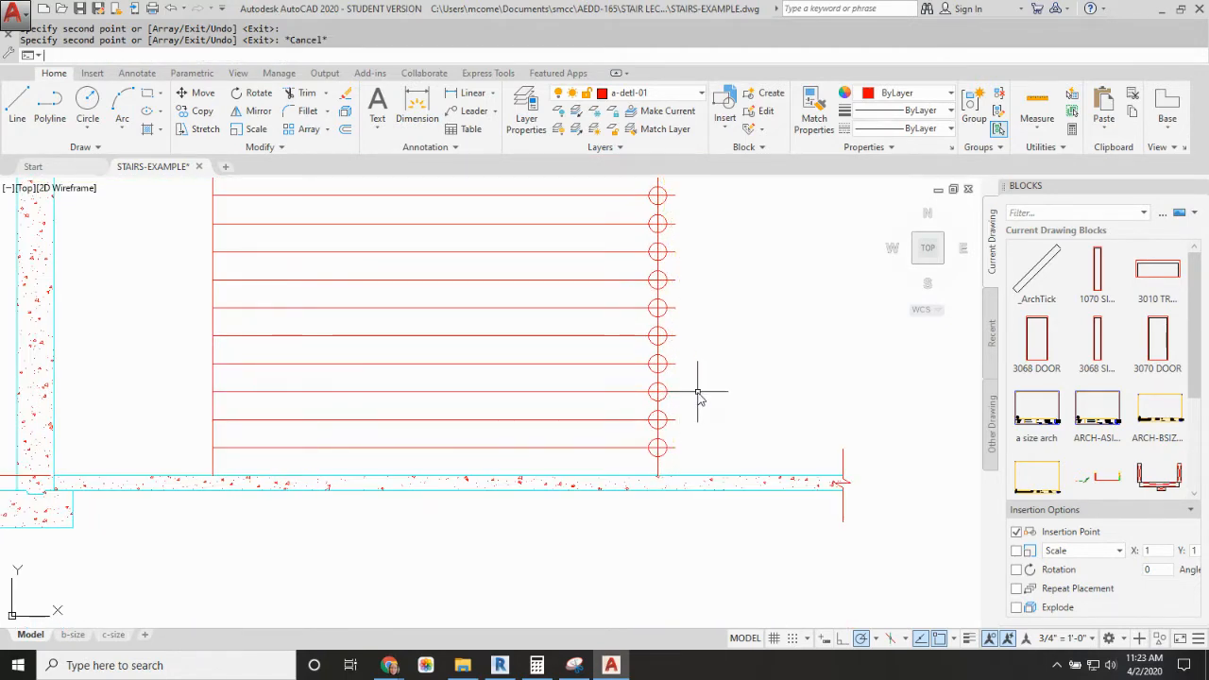
{"action": "type", "text": "DIMLI"}
{"action": "key", "text": "Return"}
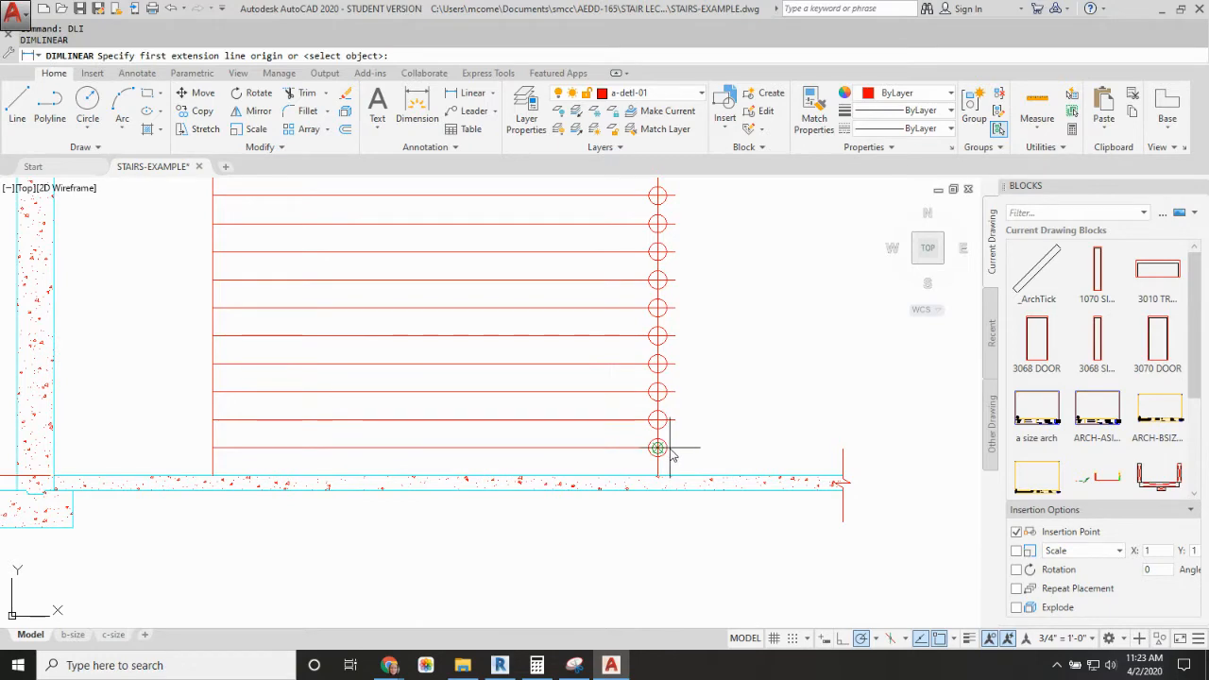
{"action": "left_click", "coordinate": [659, 469]}
{"action": "left_click", "coordinate": [659, 448]}
{"action": "left_click", "coordinate": [701, 464]}
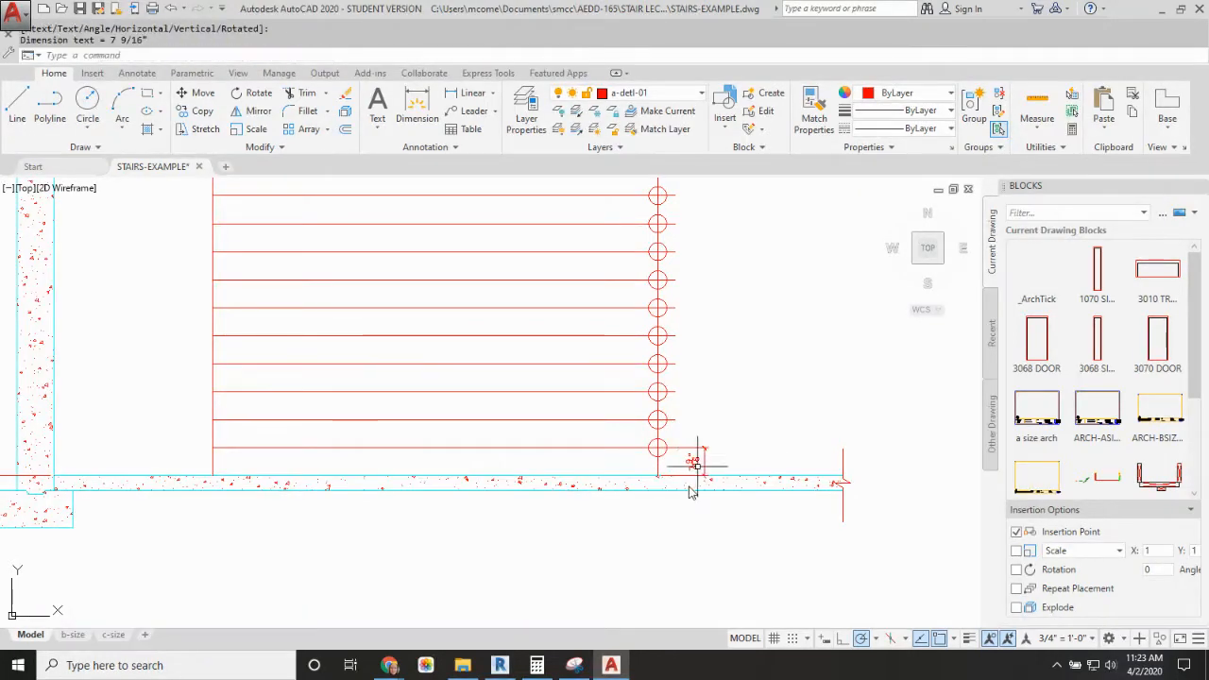
{"action": "scroll", "coordinate": [704, 463], "scroll_direction": "up", "scroll_amount": 4}
{"action": "scroll", "coordinate": [588, 346], "scroll_direction": "down", "scroll_amount": 4}
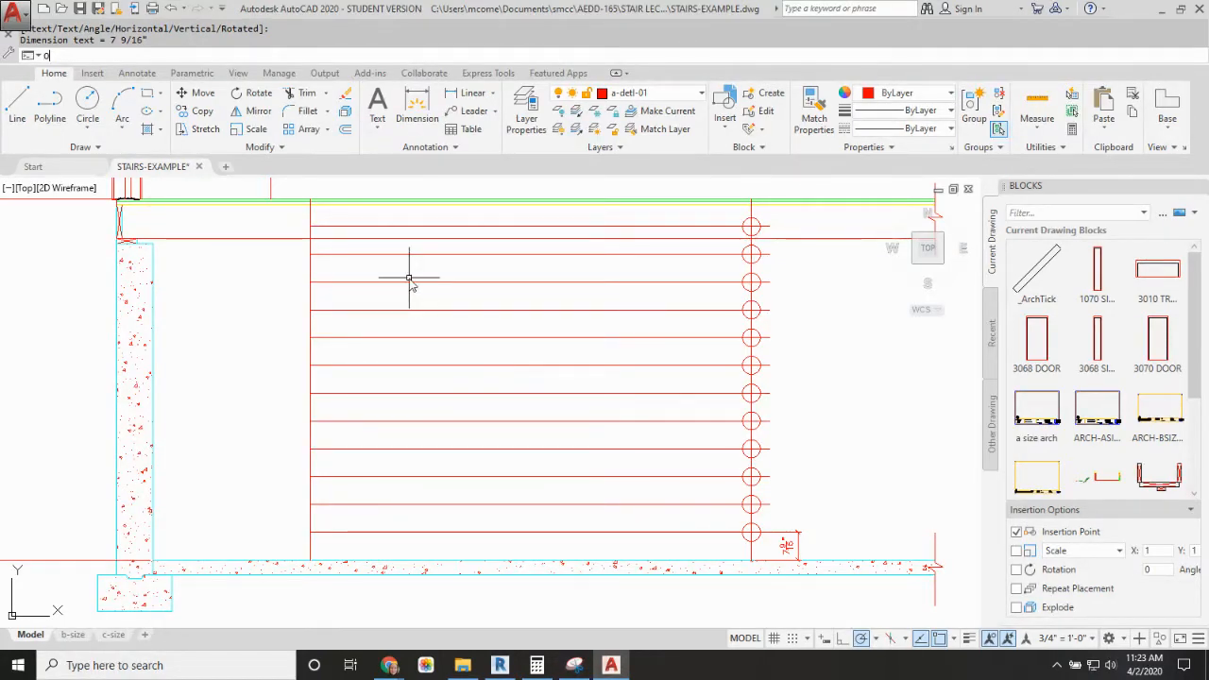
Step: Offset the vertical line nearest the foundation wall successively by 10" toward the divider line, creating eleven evenly spaced run lines
{"action": "key", "text": "Return"}
{"action": "type", "text": "10"}
{"action": "key", "text": "Return"}
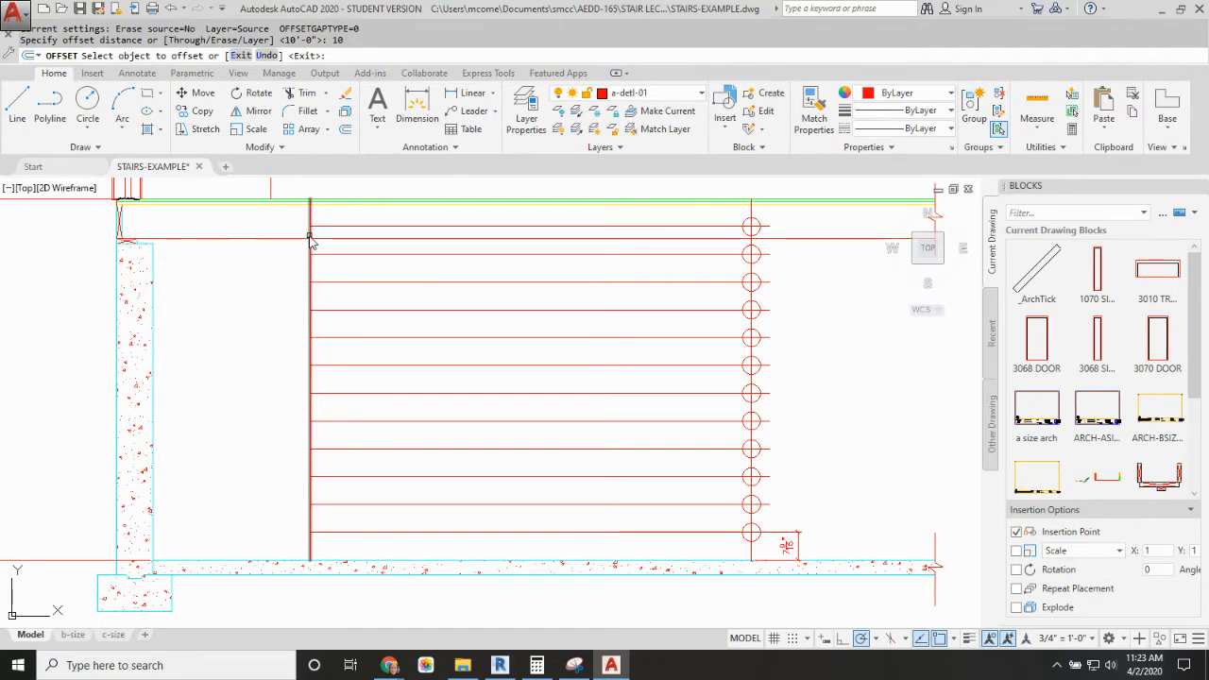
{"action": "left_click", "coordinate": [311, 238]}
{"action": "left_click", "coordinate": [348, 241]}
{"action": "left_click", "coordinate": [348, 241]}
{"action": "left_click", "coordinate": [391, 238]}
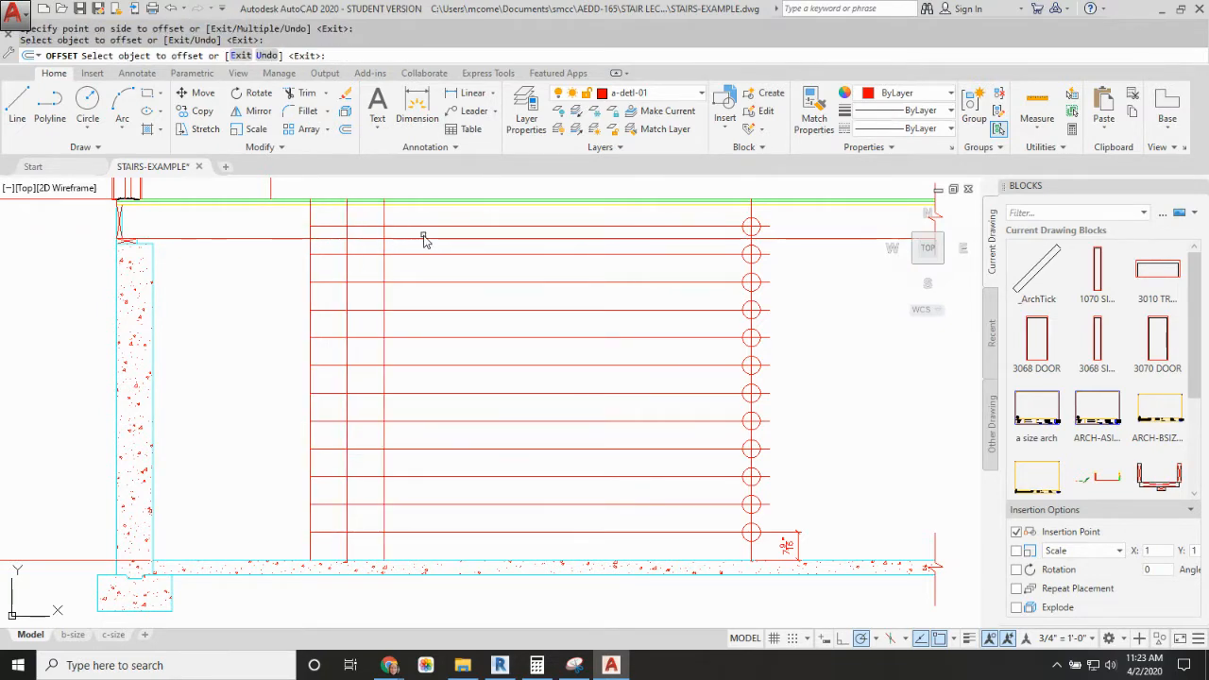
{"action": "left_click", "coordinate": [384, 237]}
{"action": "left_click", "coordinate": [405, 236]}
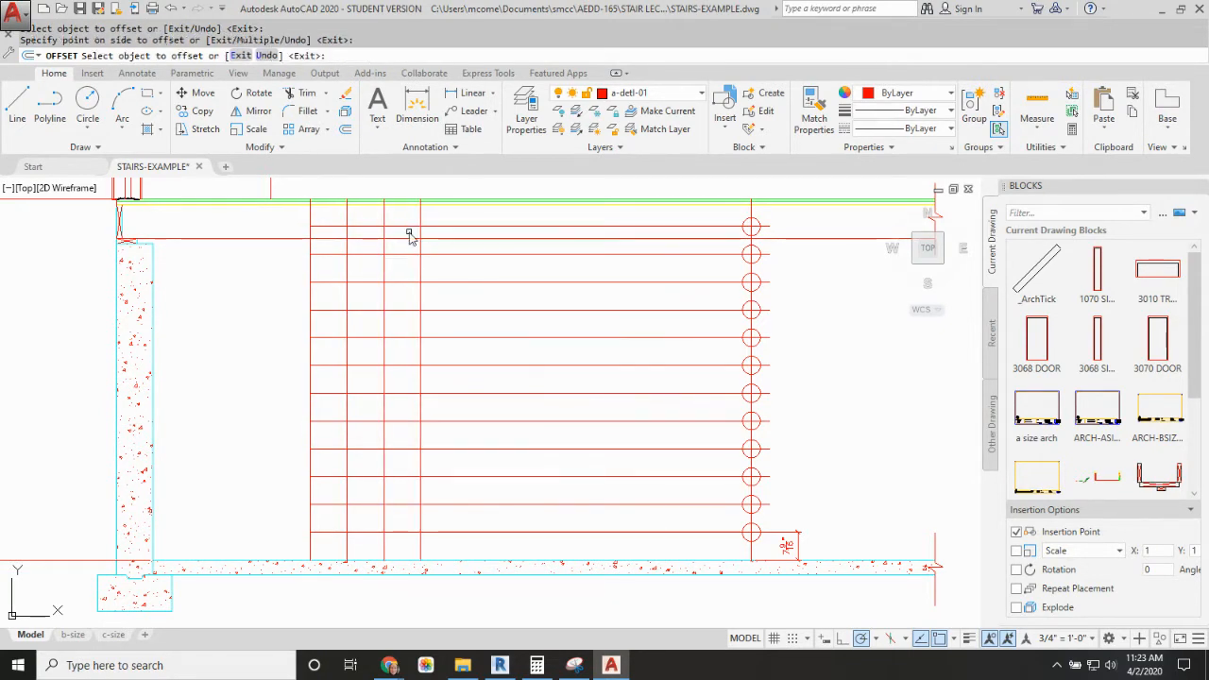
{"action": "left_click", "coordinate": [420, 215]}
{"action": "left_click", "coordinate": [454, 215]}
{"action": "left_click", "coordinate": [459, 214]}
{"action": "left_click", "coordinate": [484, 214]}
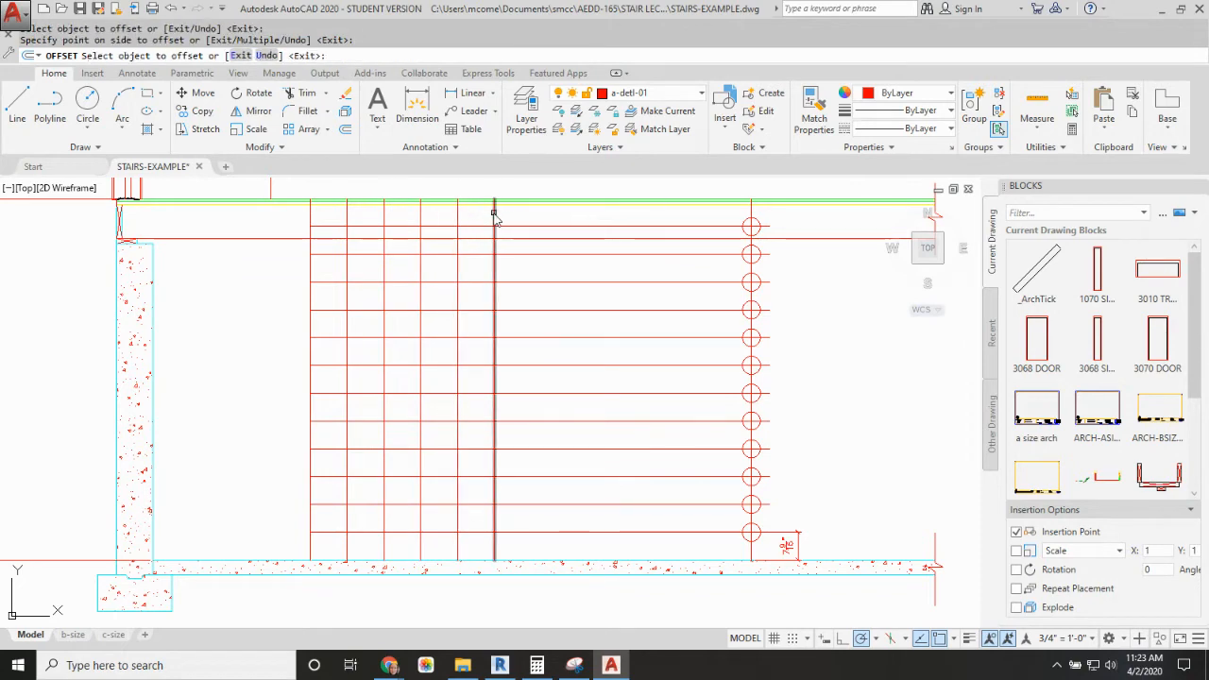
{"action": "left_click", "coordinate": [495, 215]}
{"action": "left_click", "coordinate": [524, 216]}
{"action": "left_click", "coordinate": [527, 216]}
{"action": "left_click", "coordinate": [568, 217]}
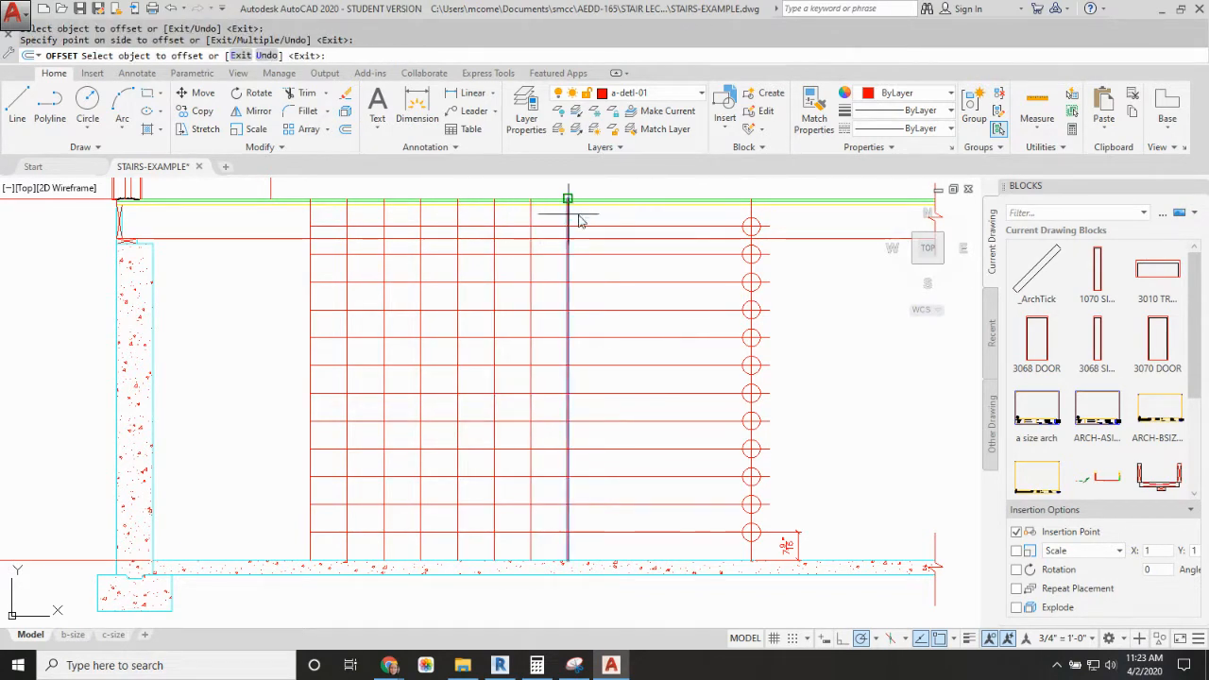
{"action": "left_click", "coordinate": [607, 219]}
{"action": "left_click", "coordinate": [606, 219]}
{"action": "left_click", "coordinate": [643, 213]}
{"action": "left_click", "coordinate": [642, 215]}
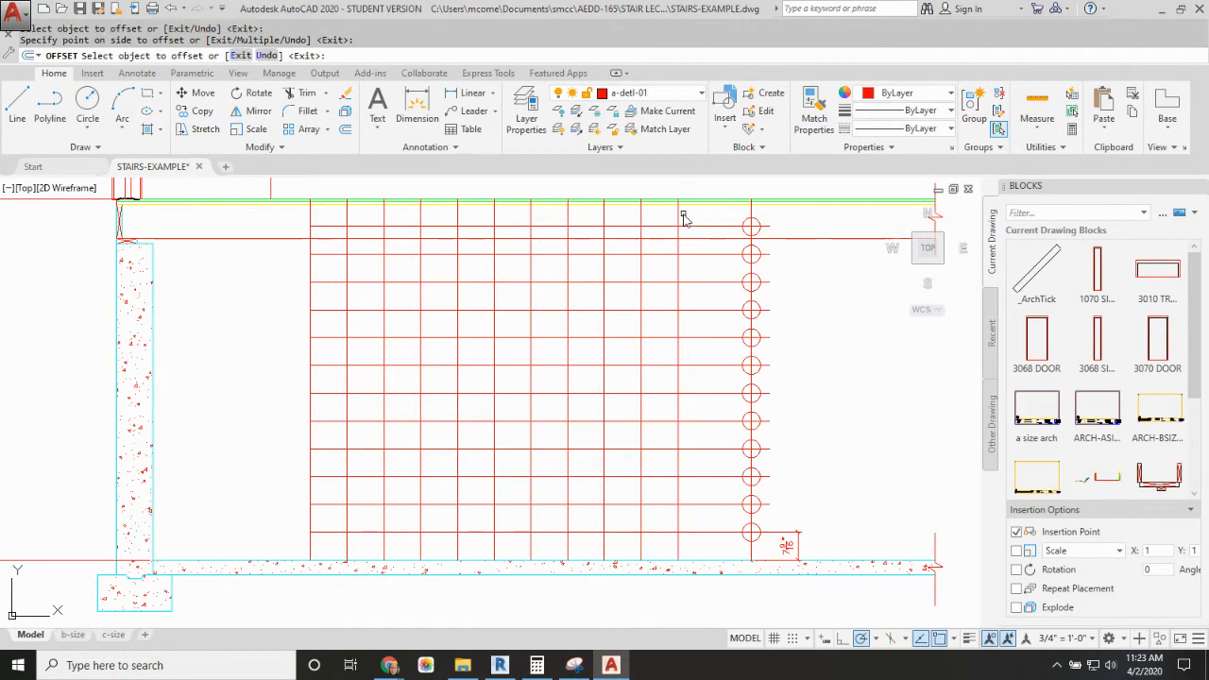
{"action": "left_click", "coordinate": [680, 218]}
{"action": "left_click", "coordinate": [678, 218]}
{"action": "left_click", "coordinate": [723, 219]}
{"action": "key", "text": "Escape"}
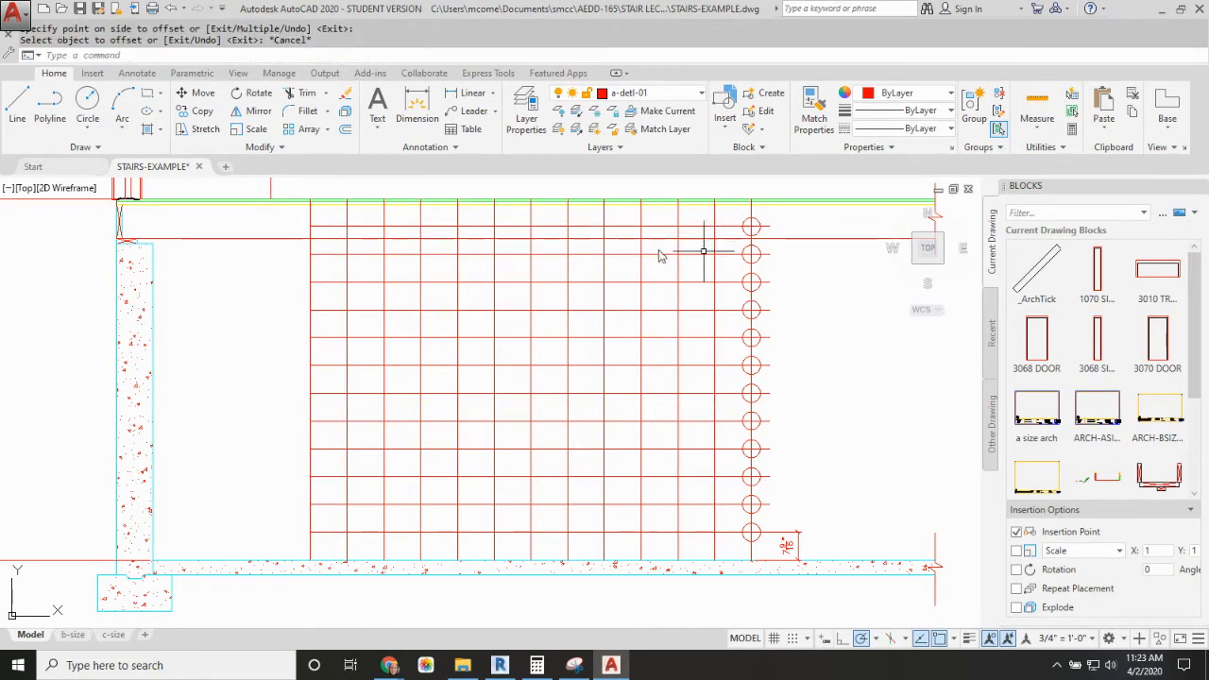
Step: Fillet each horizontal tread line with its matching vertical riser line at radius 0 to form the stepped profile down to the lowest riser
{"action": "type", "text": "f"}
{"action": "key", "text": "Return"}
{"action": "left_click", "coordinate": [330, 227]}
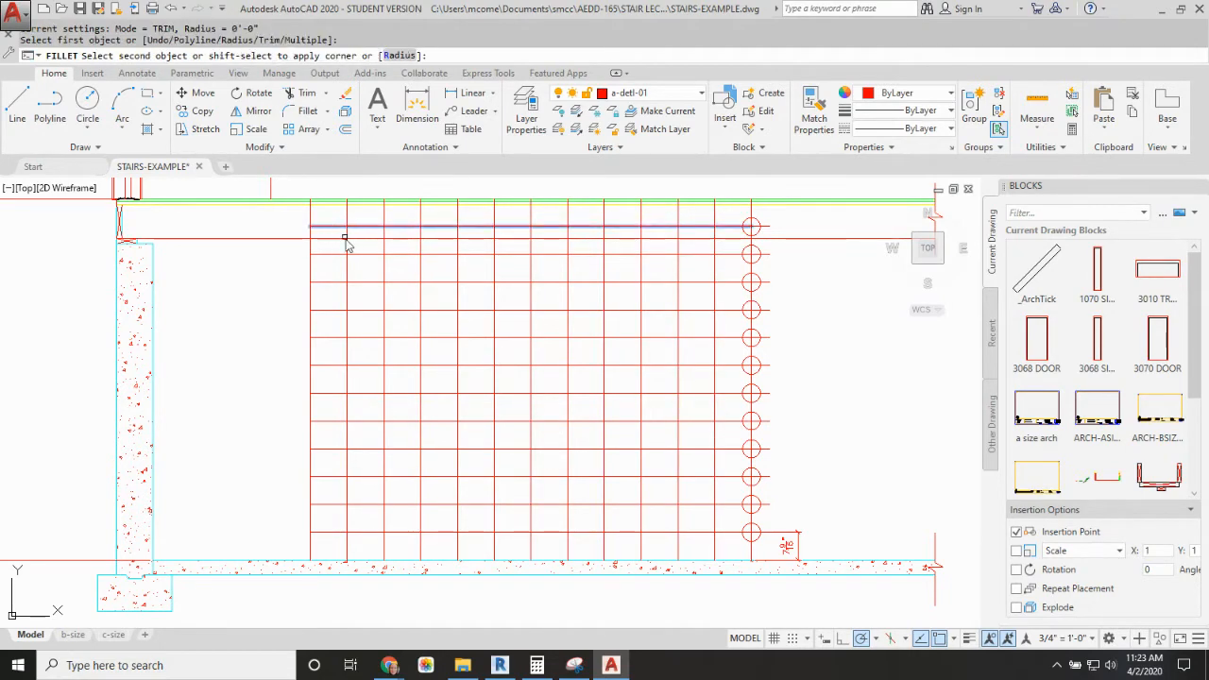
{"action": "left_click", "coordinate": [347, 242]}
{"action": "key", "text": "Return"}
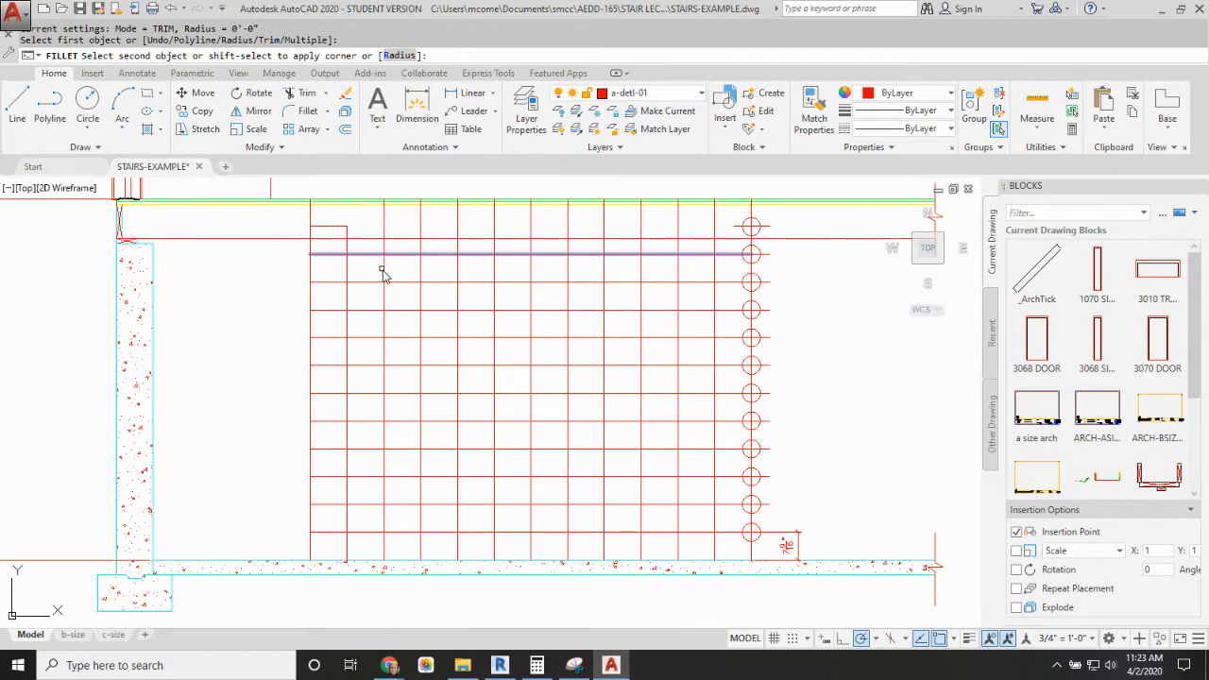
{"action": "left_click", "coordinate": [382, 274]}
{"action": "key", "text": "space"}
{"action": "left_click", "coordinate": [412, 281]}
{"action": "left_click", "coordinate": [420, 301]}
{"action": "key", "text": "space"}
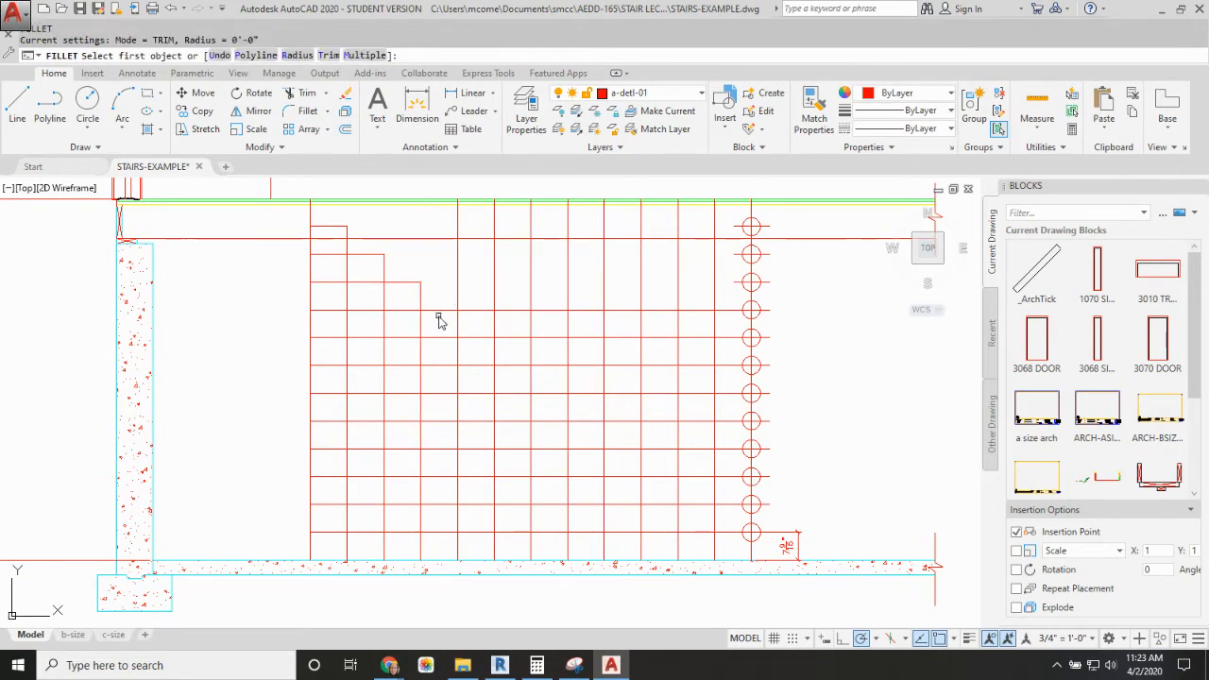
{"action": "left_click", "coordinate": [446, 310]}
{"action": "left_click", "coordinate": [457, 325]}
{"action": "key", "text": "space"}
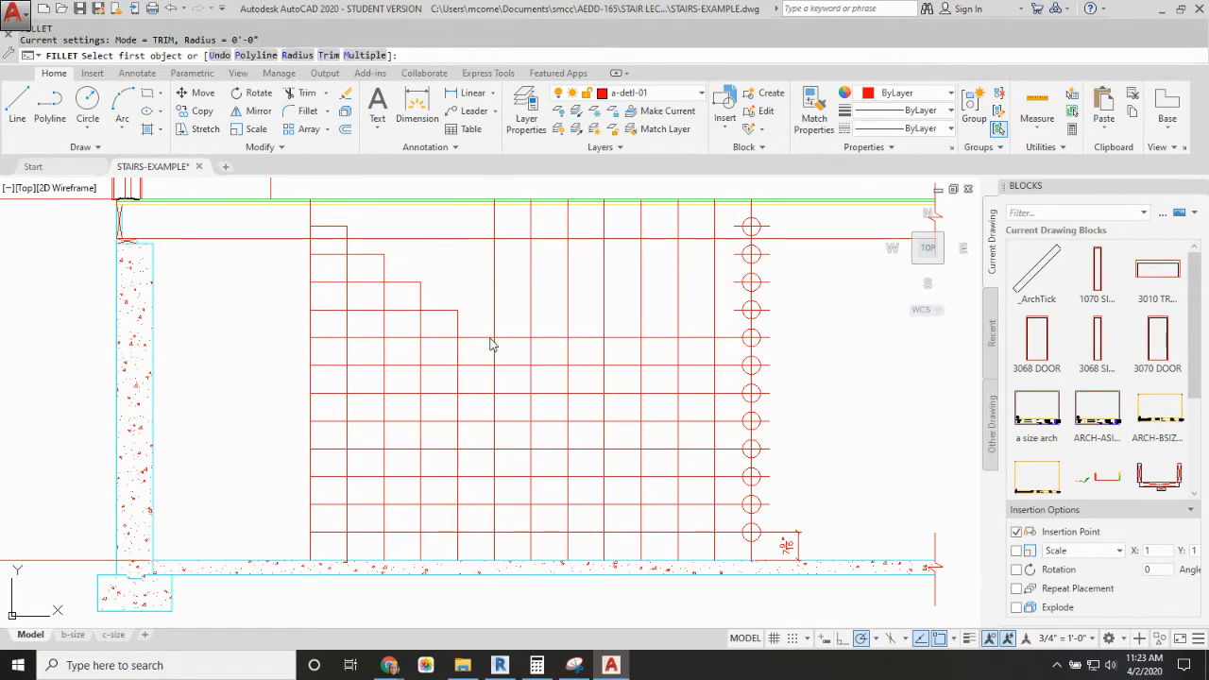
{"action": "left_click", "coordinate": [486, 338]}
{"action": "left_click", "coordinate": [494, 347]}
{"action": "key", "text": "space"}
{"action": "left_click", "coordinate": [519, 365]}
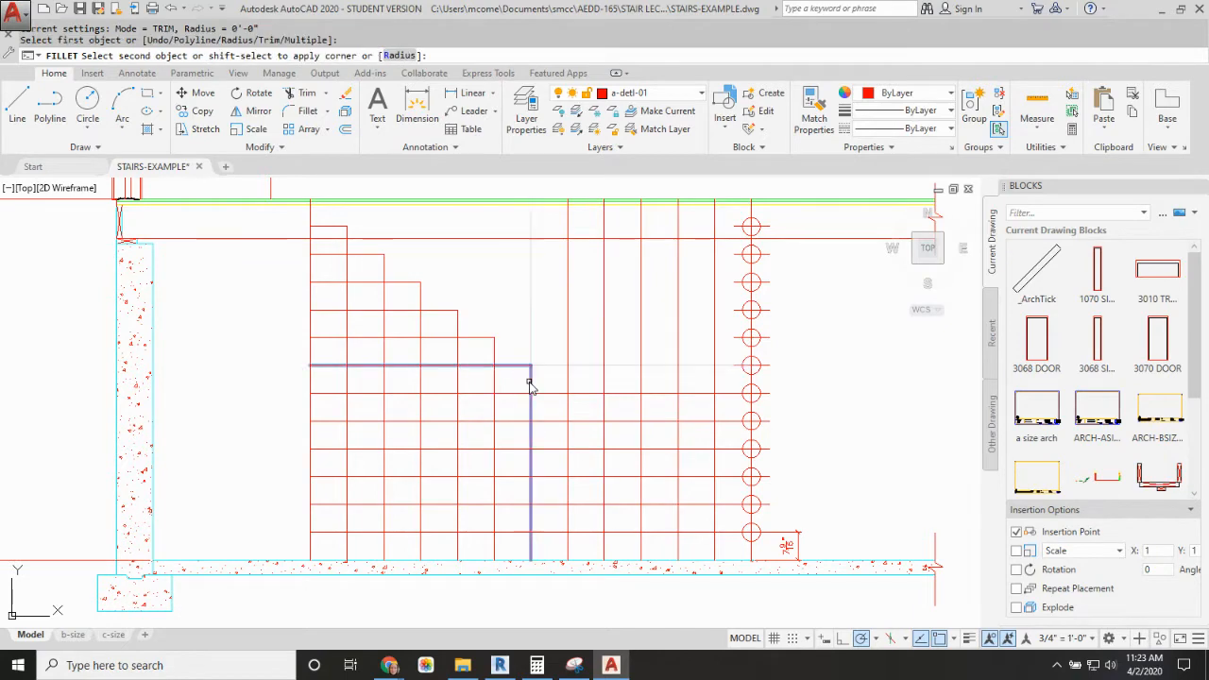
{"action": "left_click", "coordinate": [530, 384]}
{"action": "key", "text": "space"}
{"action": "left_click", "coordinate": [554, 394]}
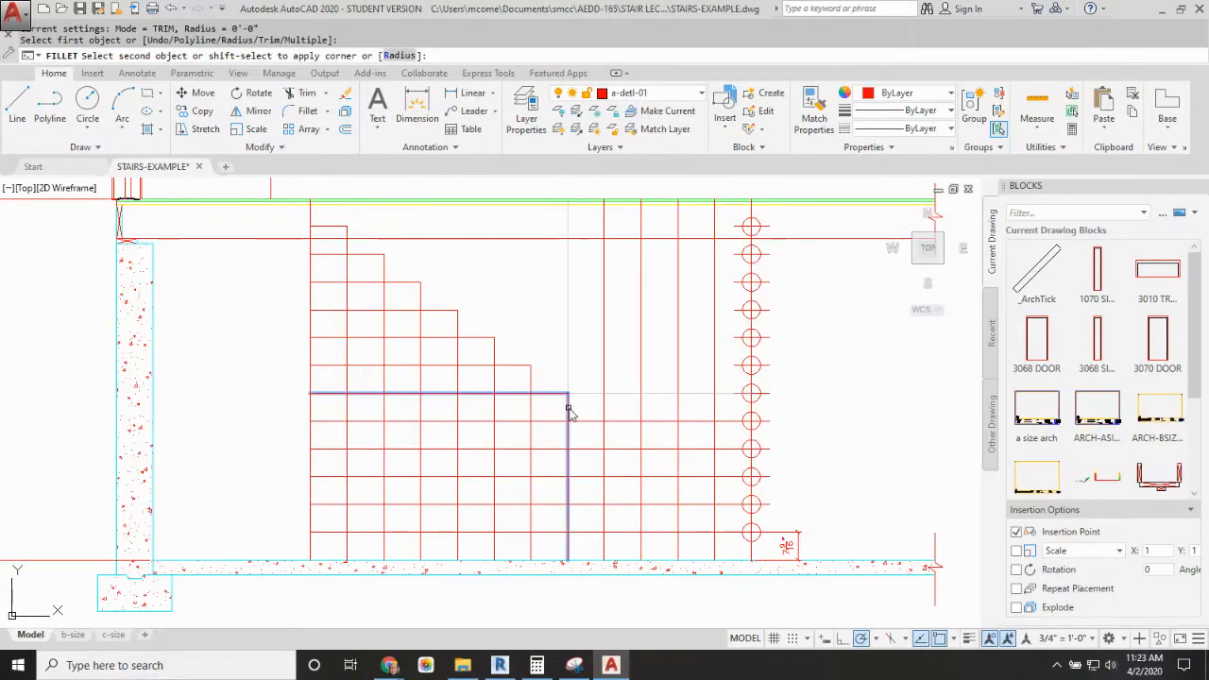
{"action": "left_click", "coordinate": [569, 411]}
{"action": "key", "text": "space"}
{"action": "left_click", "coordinate": [599, 422]}
{"action": "left_click", "coordinate": [606, 438]}
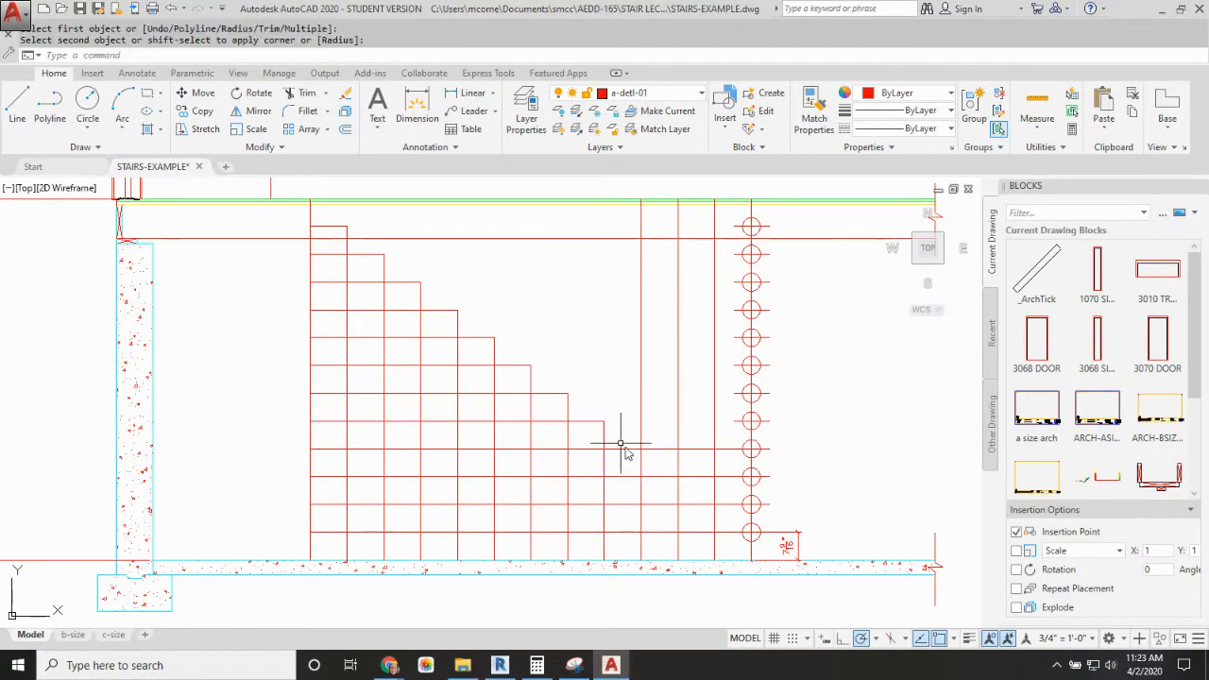
{"action": "key", "text": "space"}
{"action": "left_click", "coordinate": [637, 450]}
{"action": "left_click", "coordinate": [642, 469]}
{"action": "key", "text": "space"}
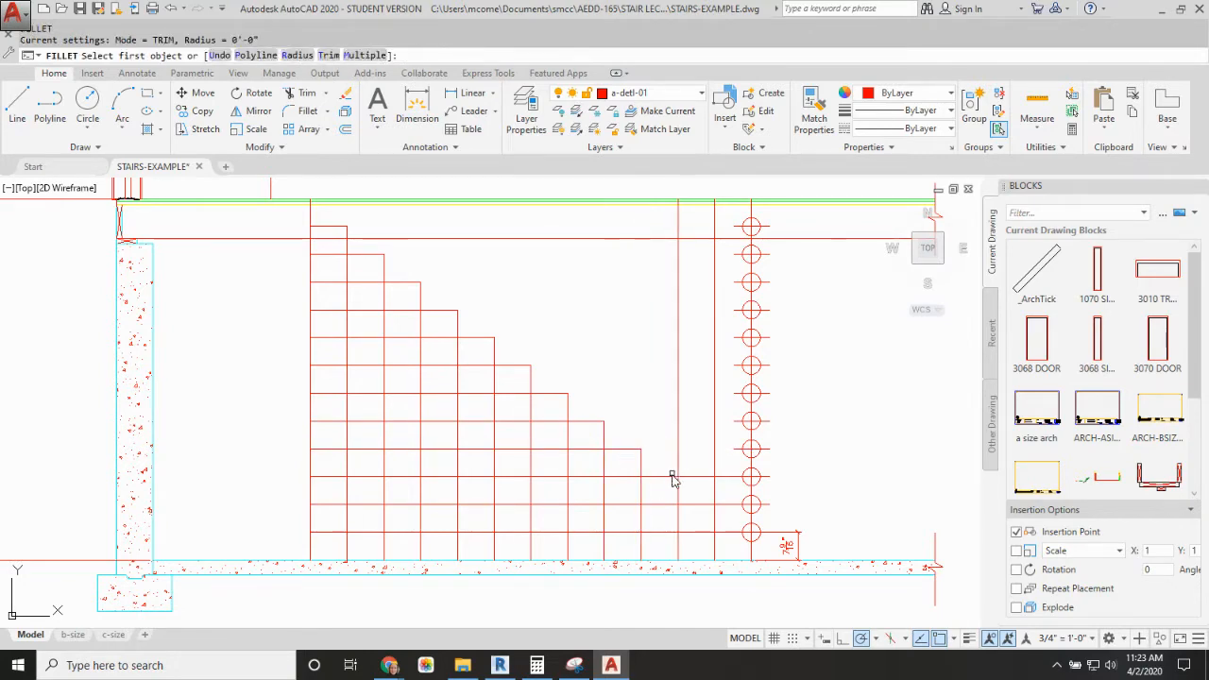
{"action": "left_click", "coordinate": [674, 477]}
{"action": "left_click", "coordinate": [679, 489]}
{"action": "key", "text": "space"}
{"action": "left_click", "coordinate": [711, 505]}
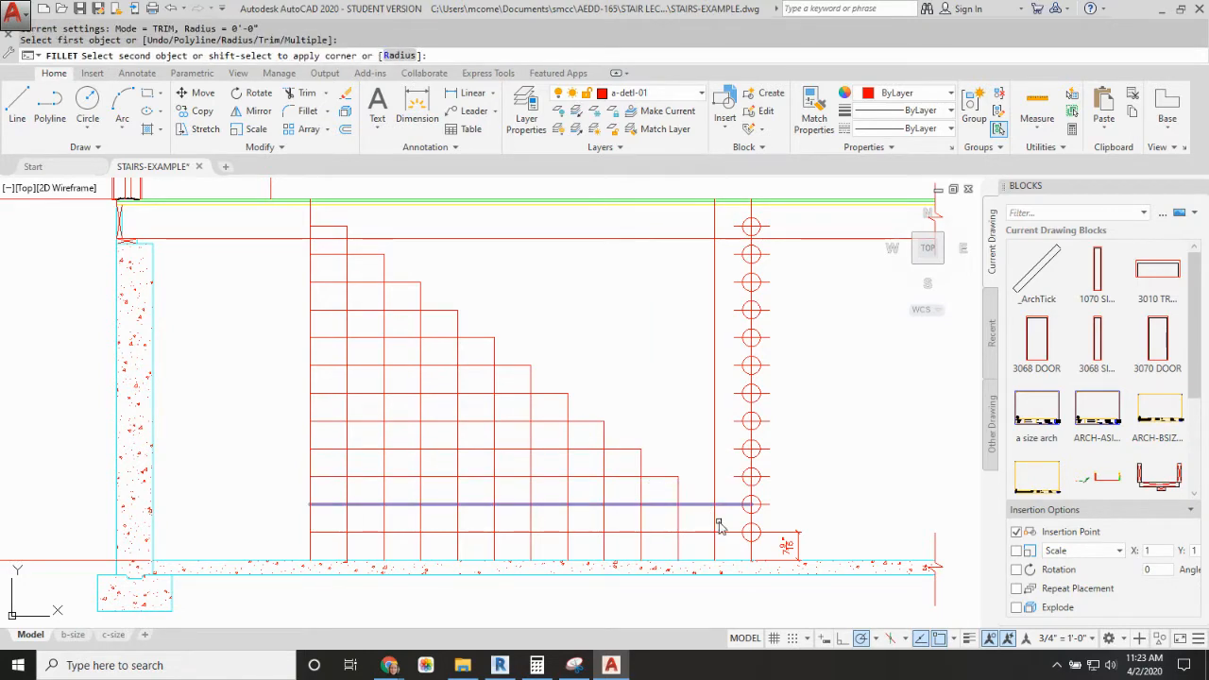
{"action": "left_click", "coordinate": [717, 530]}
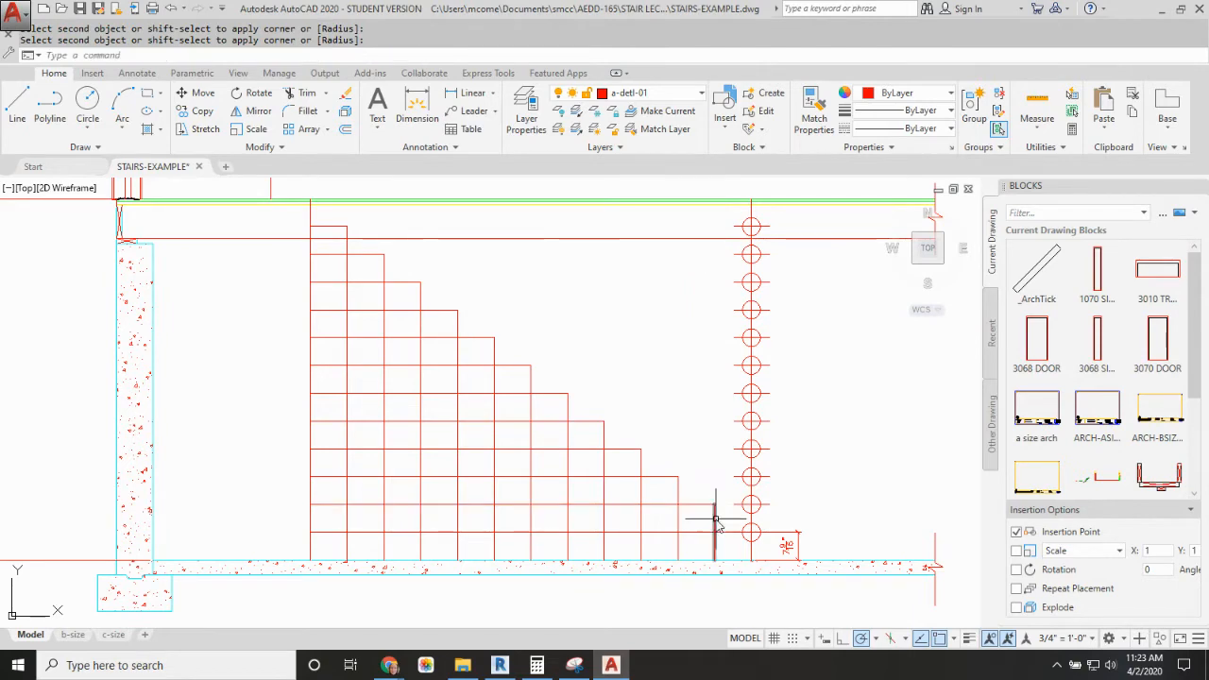
{"action": "left_click", "coordinate": [715, 517]}
{"action": "key", "text": "space"}
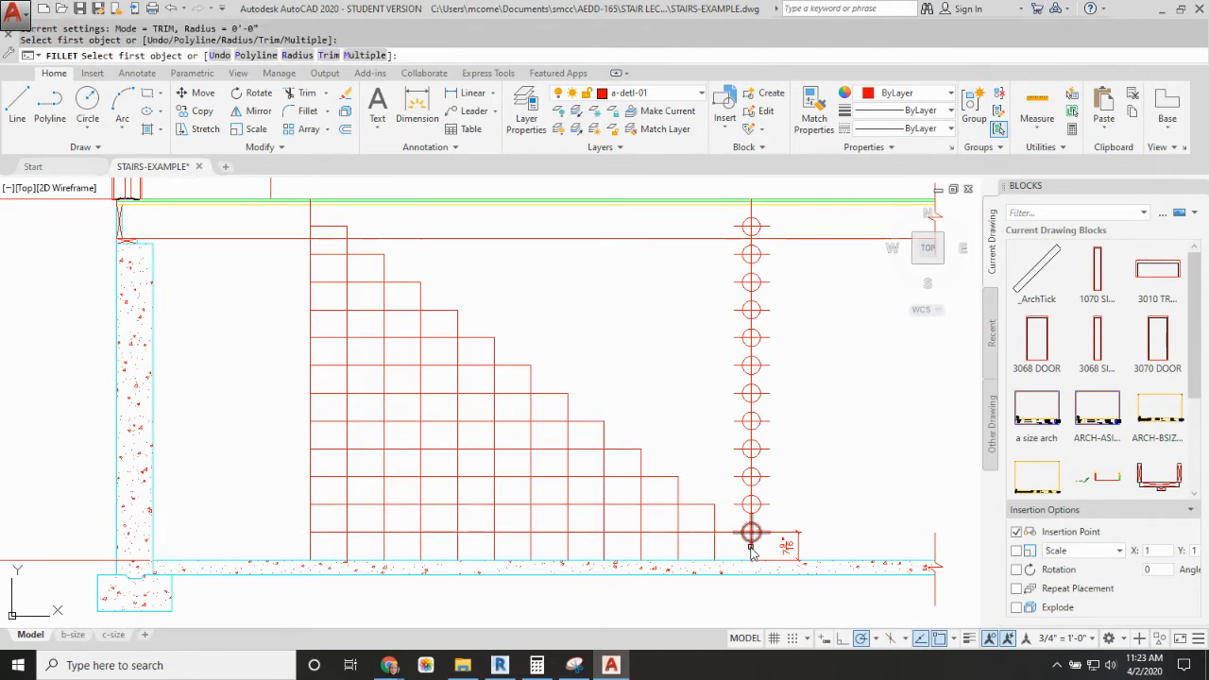
{"action": "left_click", "coordinate": [753, 552]}
{"action": "left_click", "coordinate": [744, 531]}
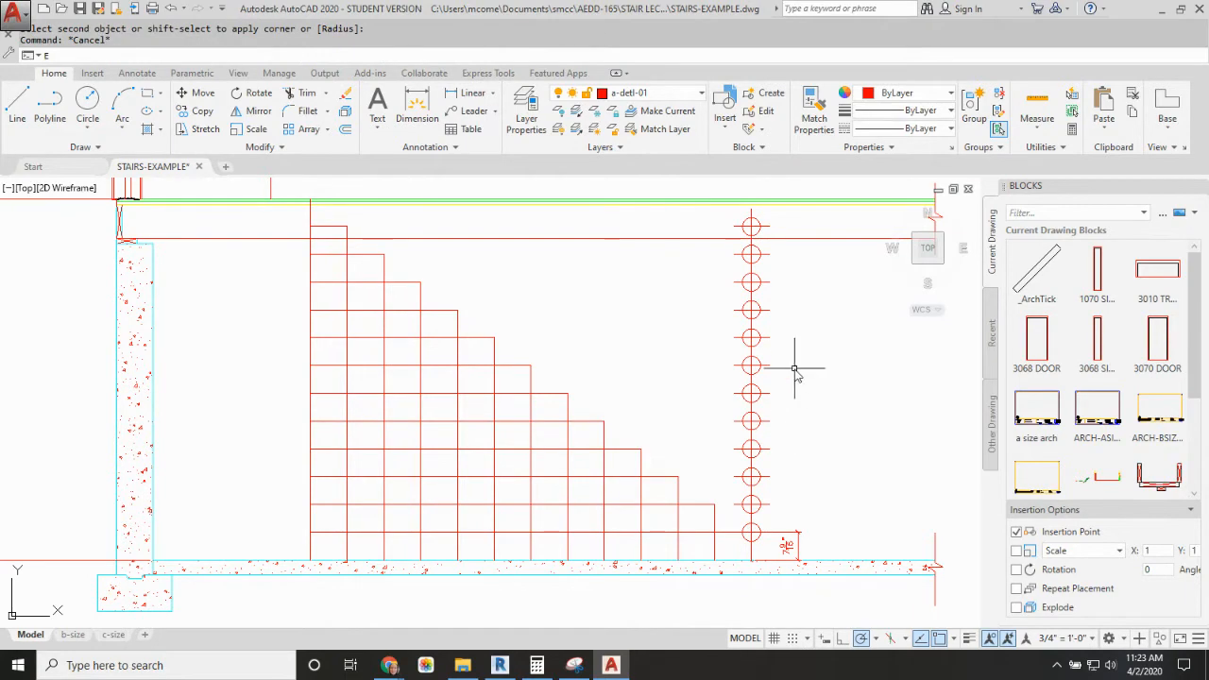
Step: Erase the twelve circular divider marks above the lowest riser
{"action": "type", "text": "e"}
{"action": "key", "text": "Return"}
{"action": "left_click", "coordinate": [792, 253]}
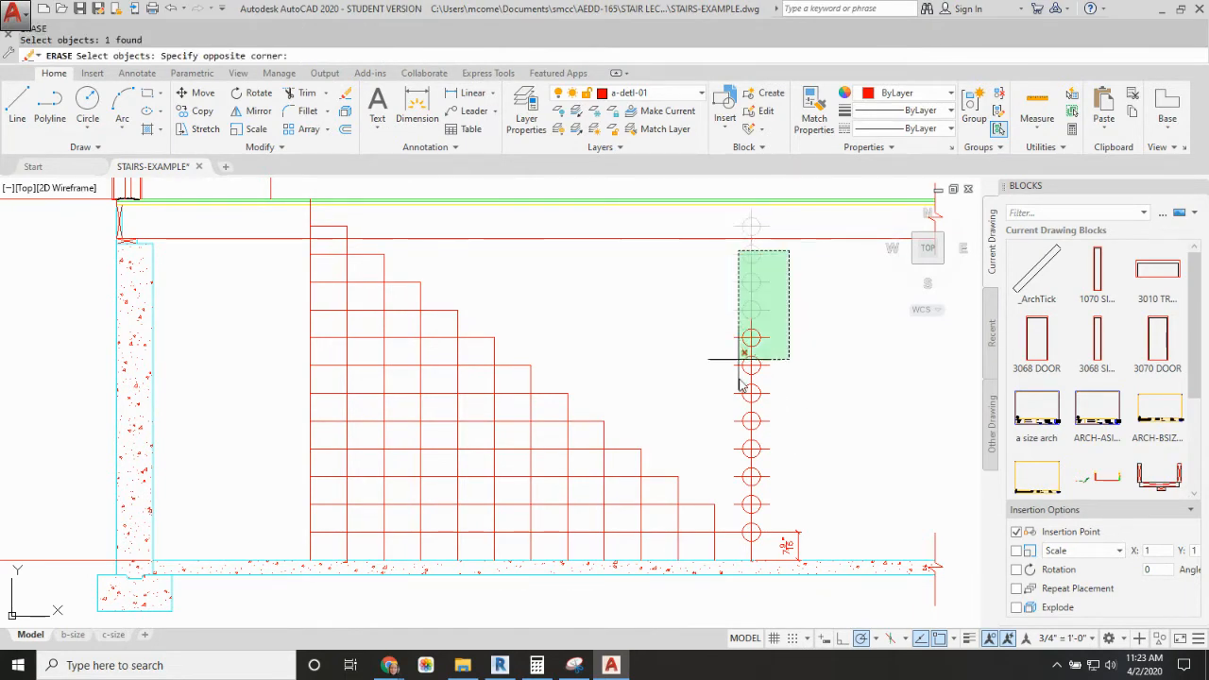
{"action": "left_click", "coordinate": [718, 549]}
{"action": "key", "text": "Return"}
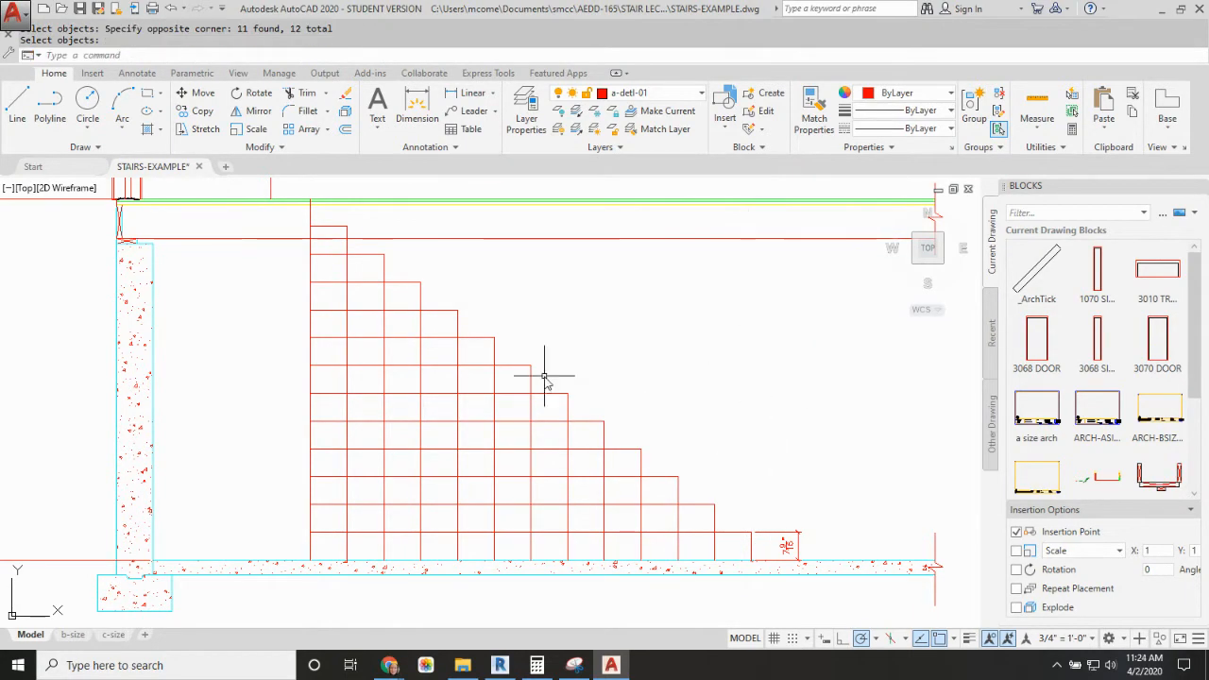
Step: Draw a diagonal line along the step nosings from the stair's upper endpoint at the first floor to the lowest tread's outer corner
{"action": "type", "text": "l"}
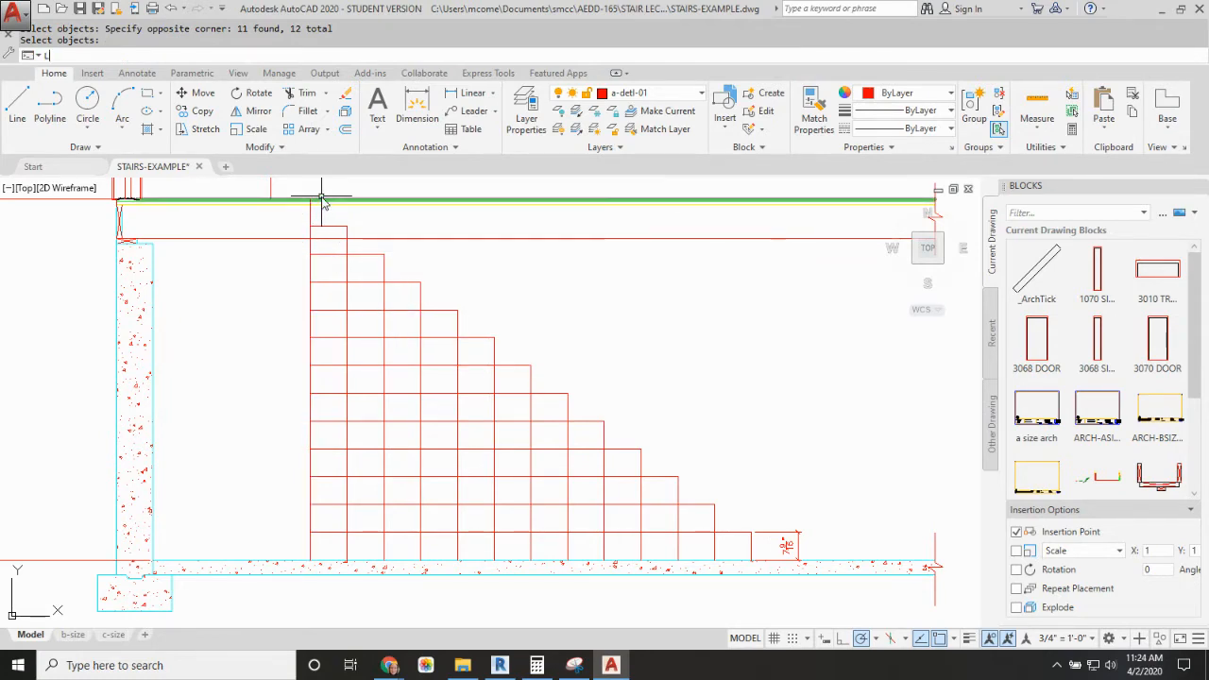
{"action": "key", "text": "Return"}
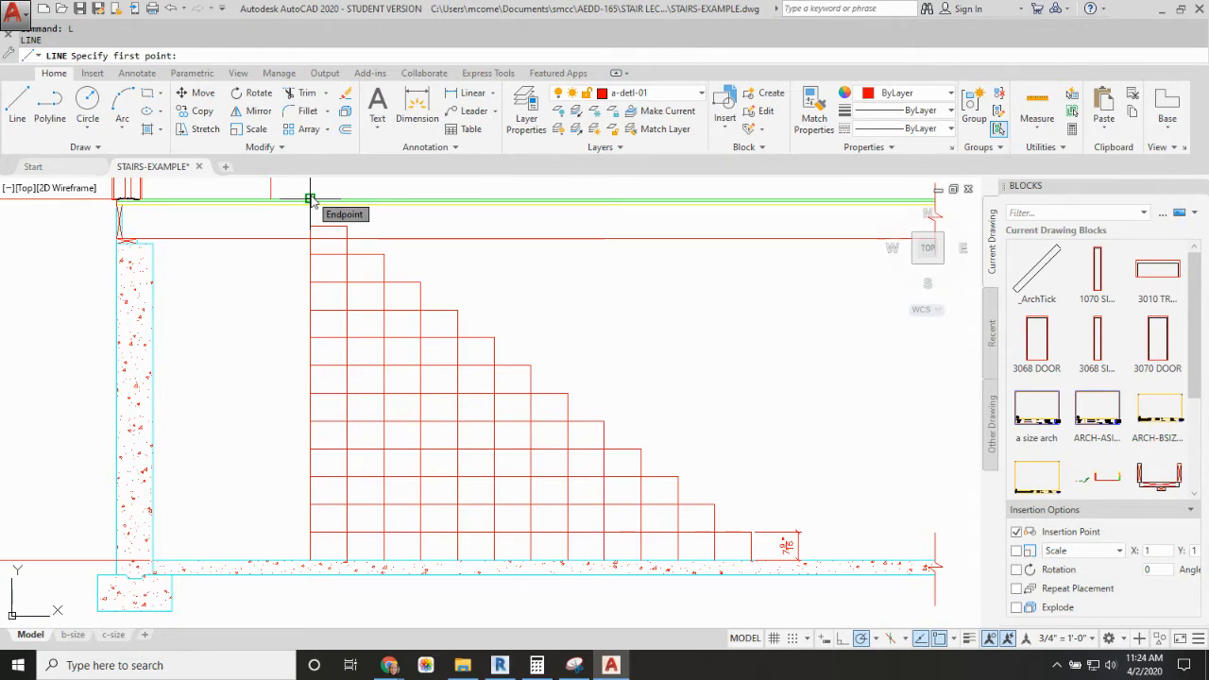
{"action": "left_click", "coordinate": [310, 199]}
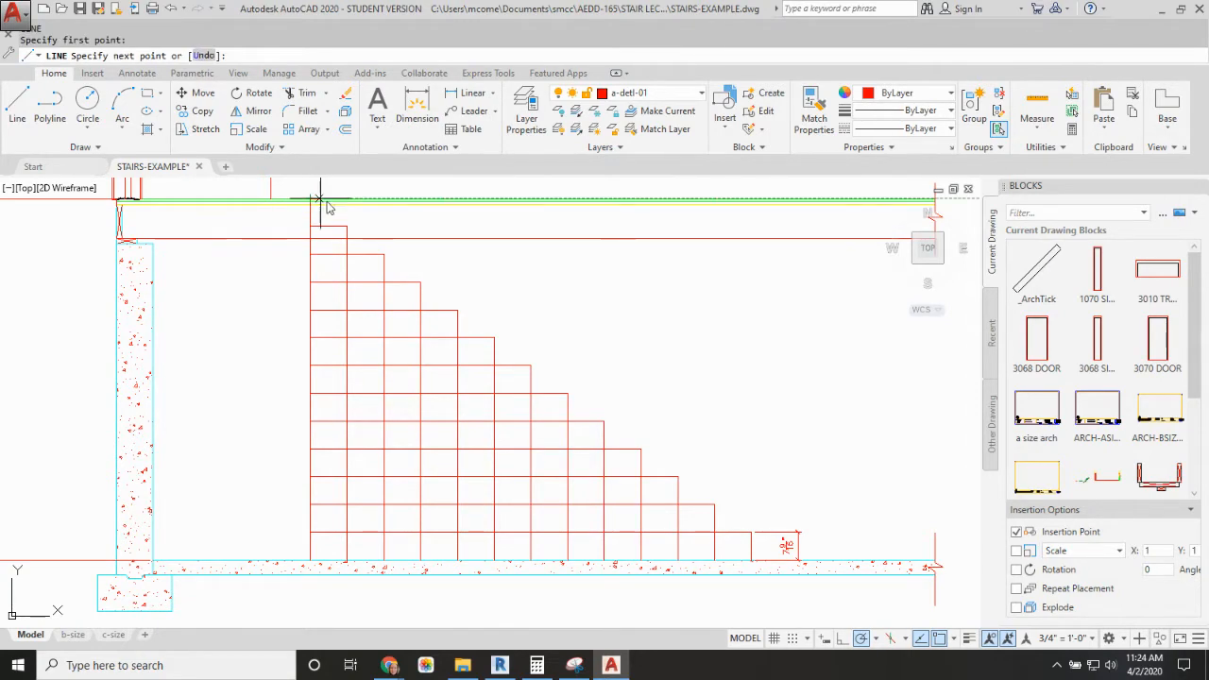
{"action": "left_click", "coordinate": [751, 534]}
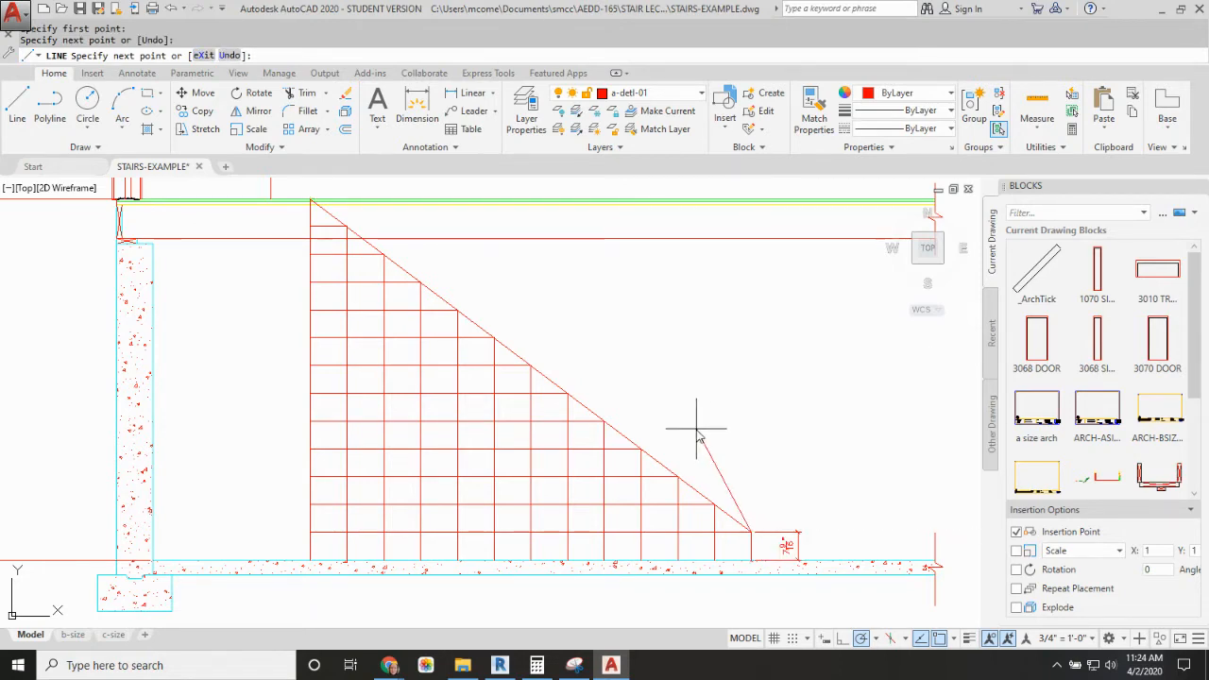
{"action": "key", "text": "Escape"}
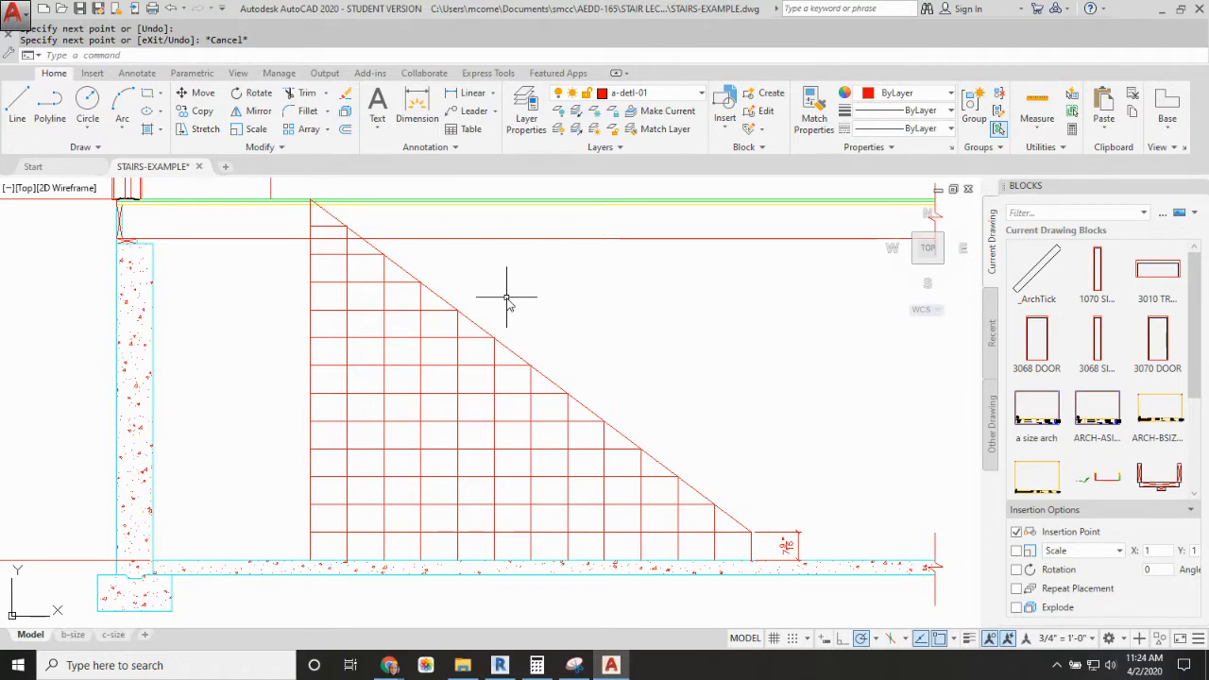
Step: Offset the diagonal nosing line 11.25" toward the underside of the stair to outline the stringer
{"action": "type", "text": "cp"}
{"action": "key", "text": "Escape"}
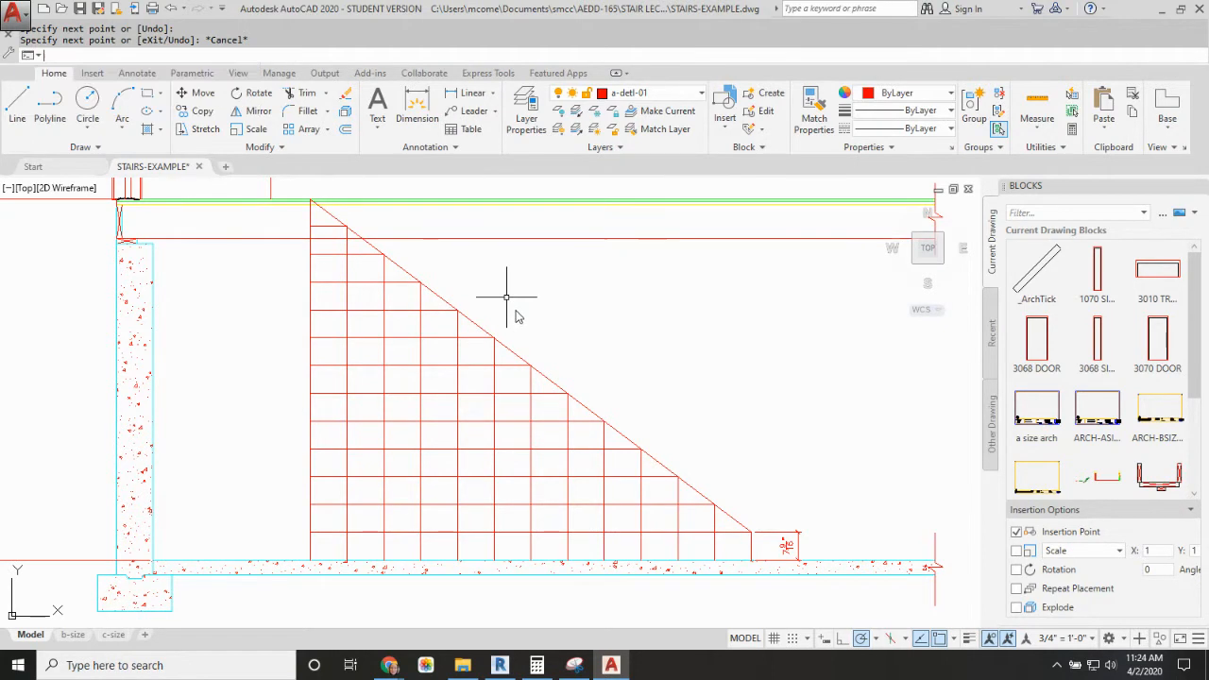
{"action": "key", "text": "Return"}
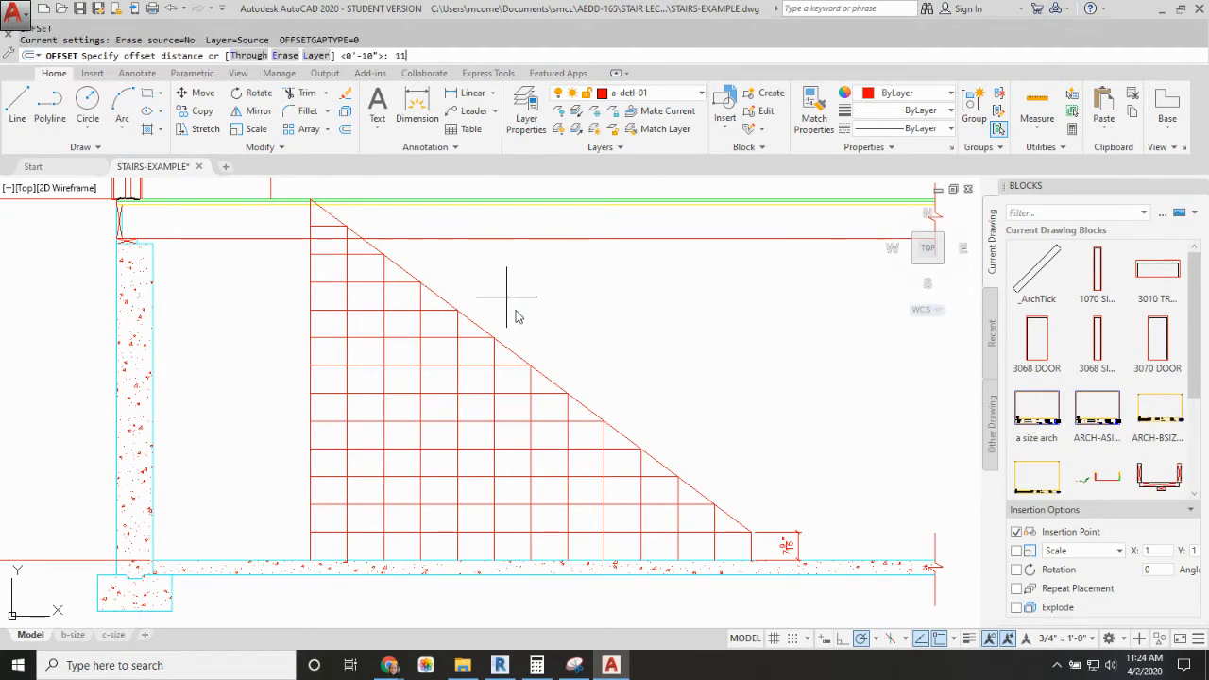
{"action": "key", "text": "Return"}
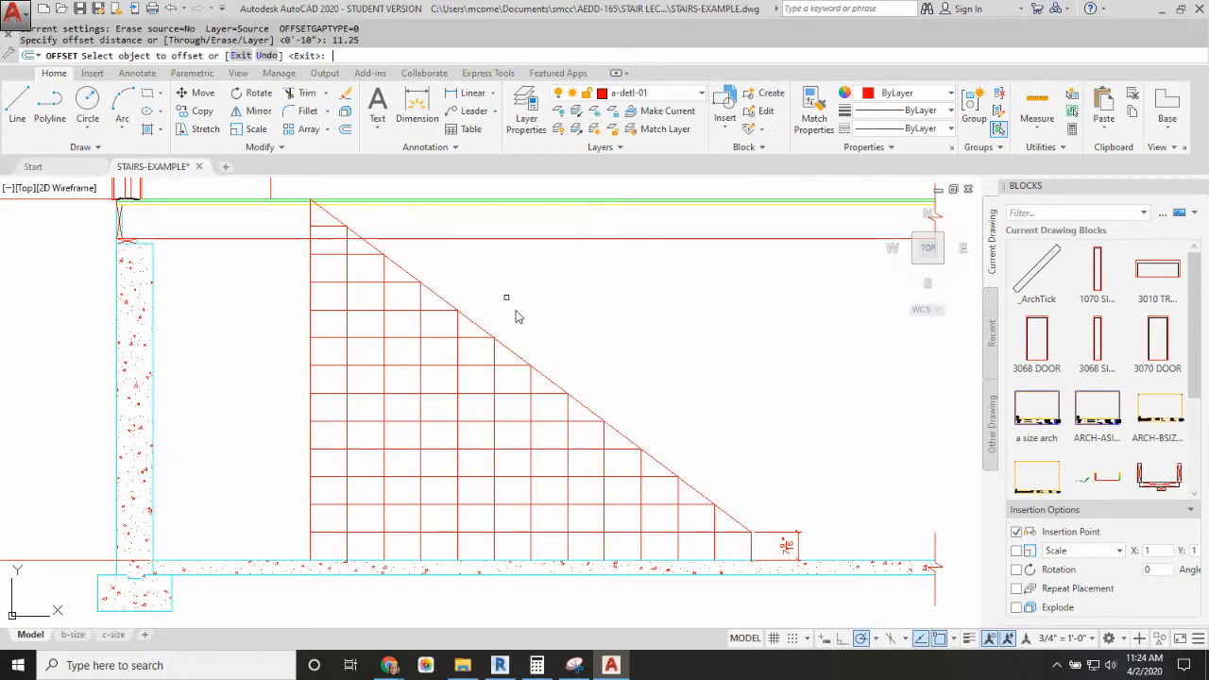
{"action": "left_click", "coordinate": [522, 353]}
{"action": "left_click", "coordinate": [466, 388]}
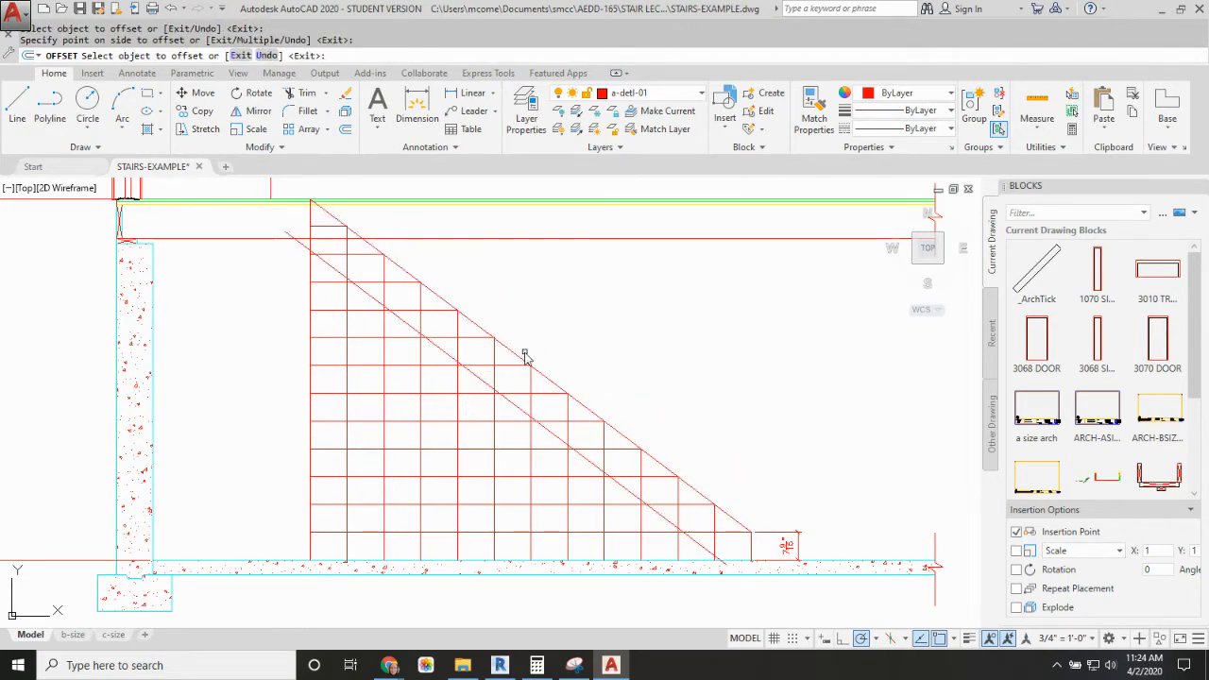
{"action": "key", "text": "Escape"}
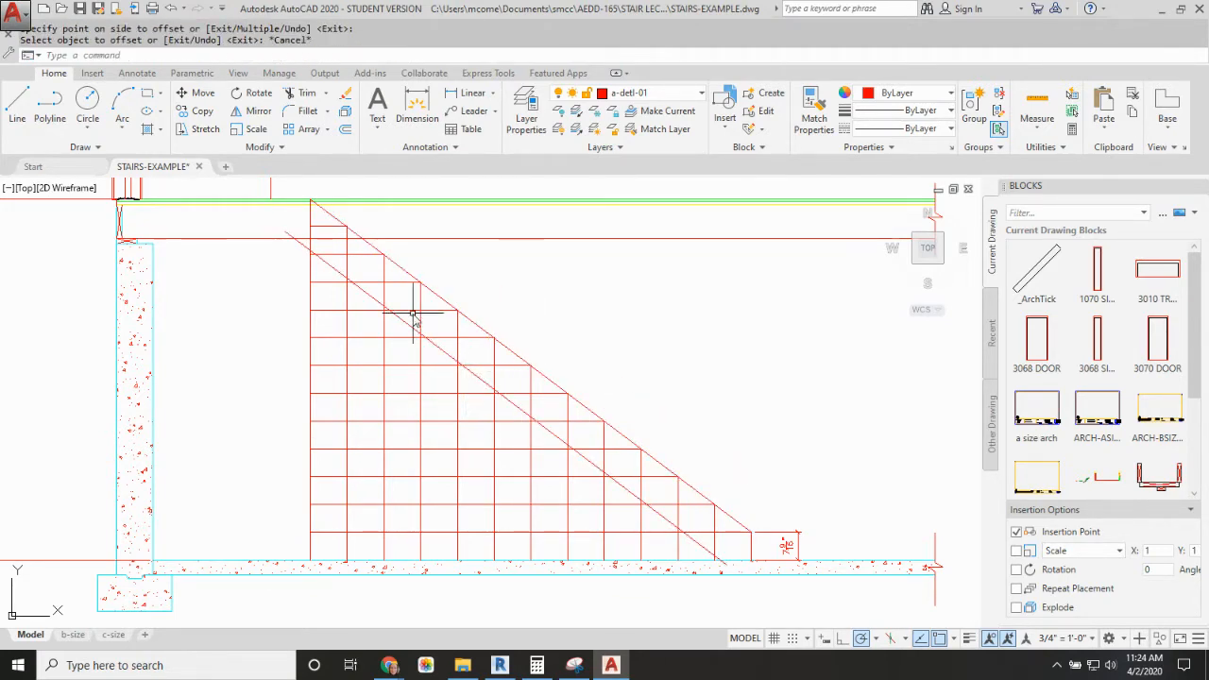
Step: Erase the diagonal line running along the step nosings
{"action": "left_click", "coordinate": [372, 247]}
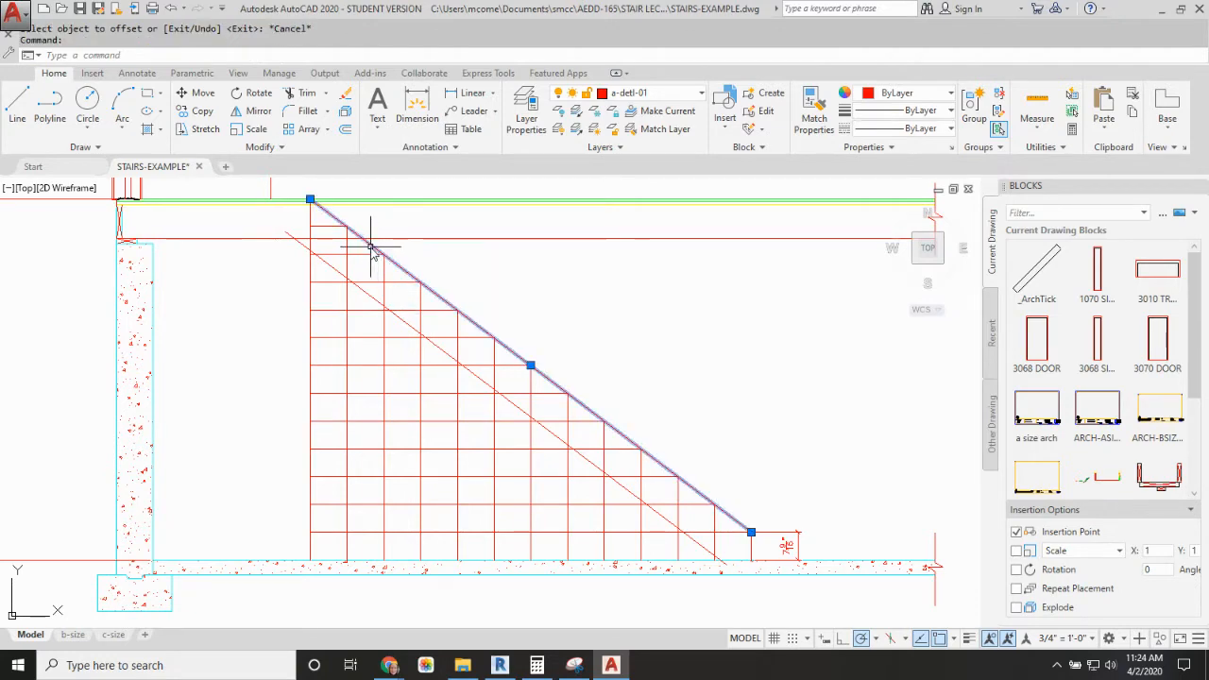
{"action": "key", "text": "Delete"}
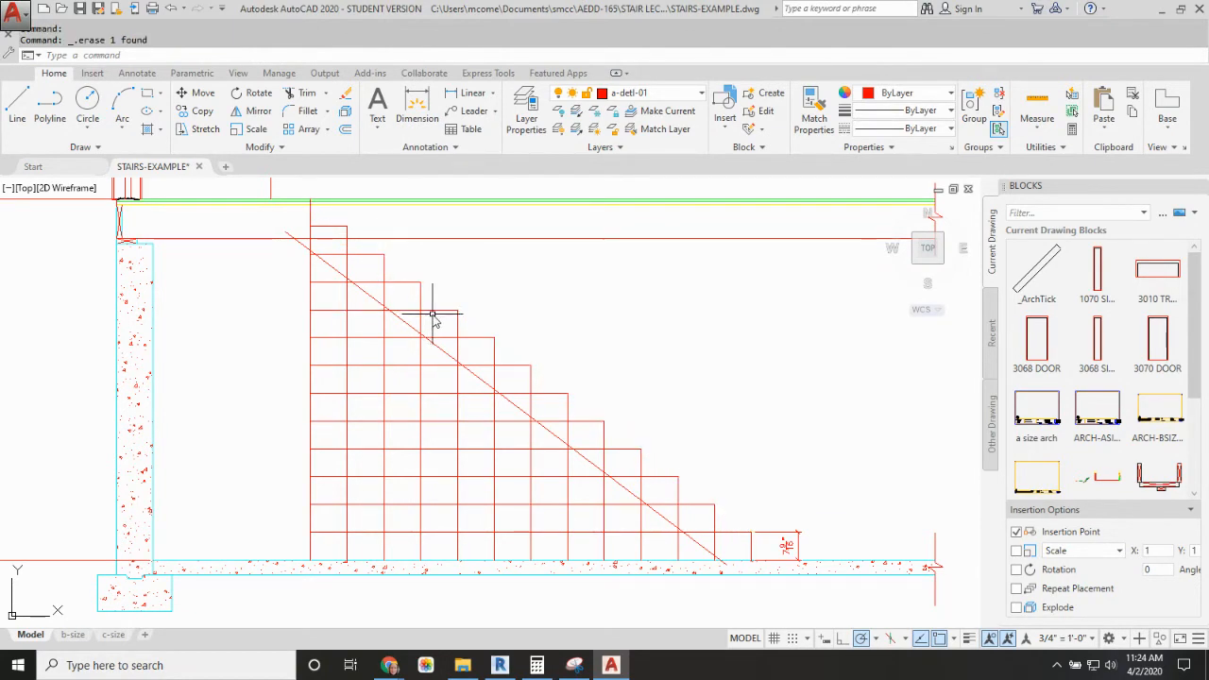
Step: Fillet each tread line with the riser line directly above it at radius 0, from the second tread down to the lowest, leaving only the stepped profile
{"action": "type", "text": "F"}
{"action": "key", "text": "Return"}
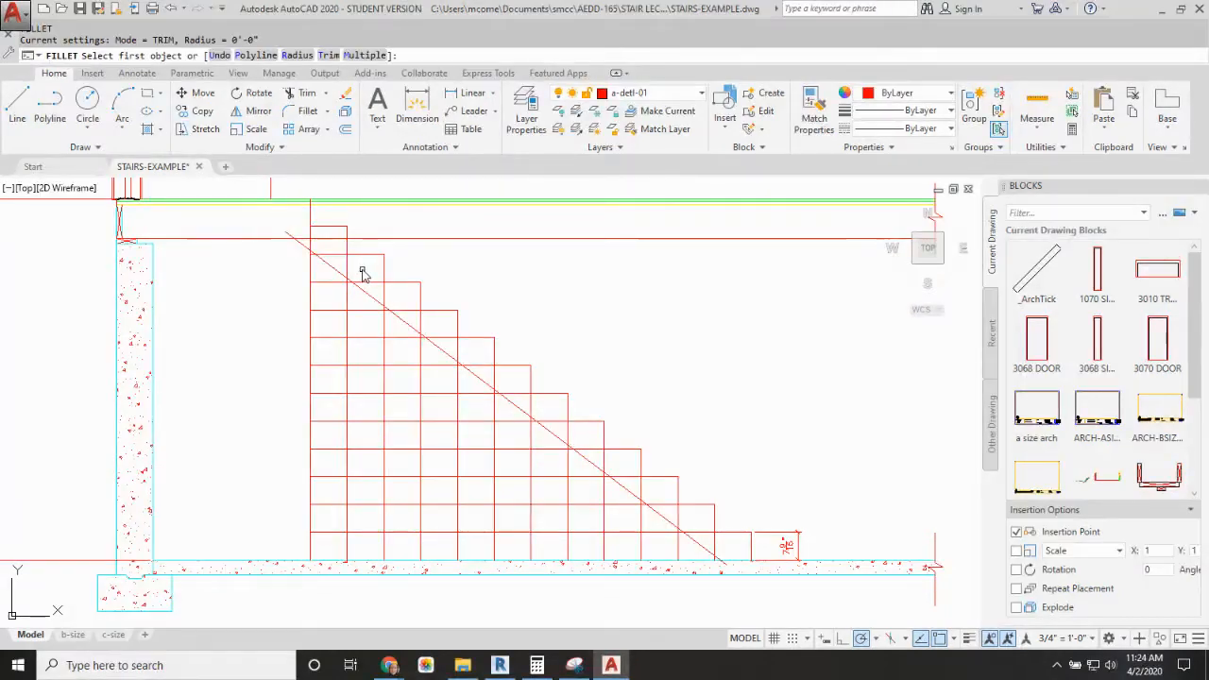
{"action": "left_click", "coordinate": [359, 254]}
{"action": "left_click", "coordinate": [346, 249]}
{"action": "key", "text": "Return"}
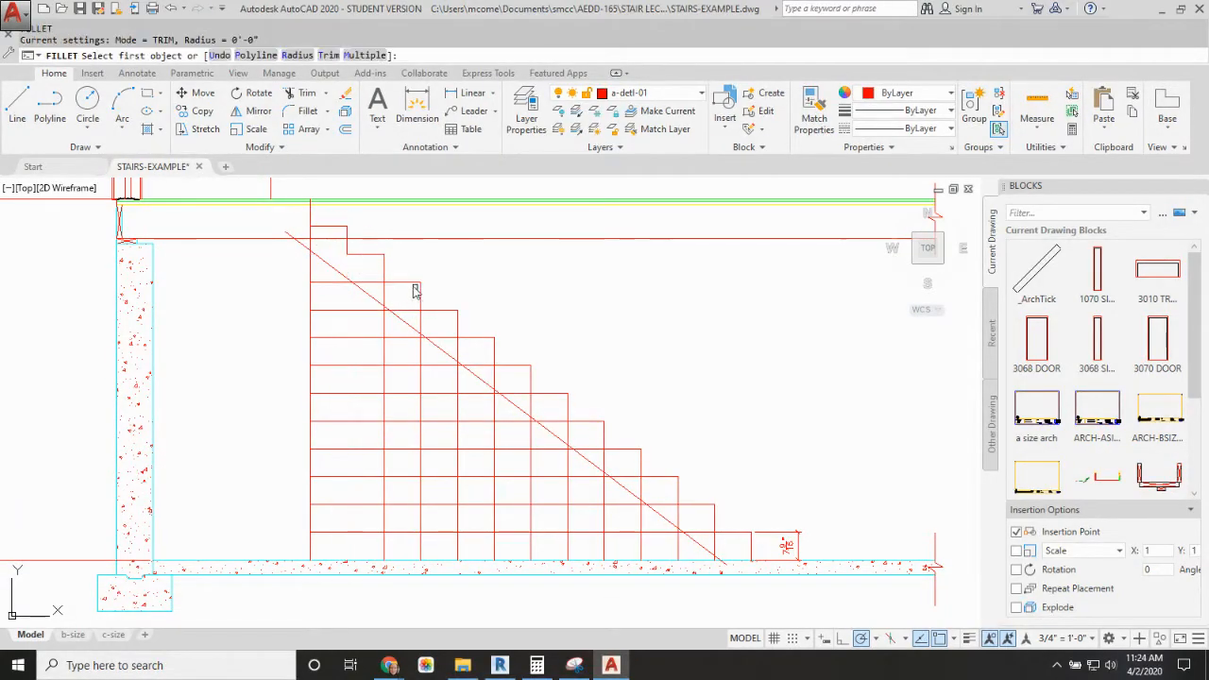
{"action": "left_click", "coordinate": [406, 282]}
{"action": "left_click", "coordinate": [385, 270]}
{"action": "key", "text": "Return"}
{"action": "left_click", "coordinate": [439, 311]}
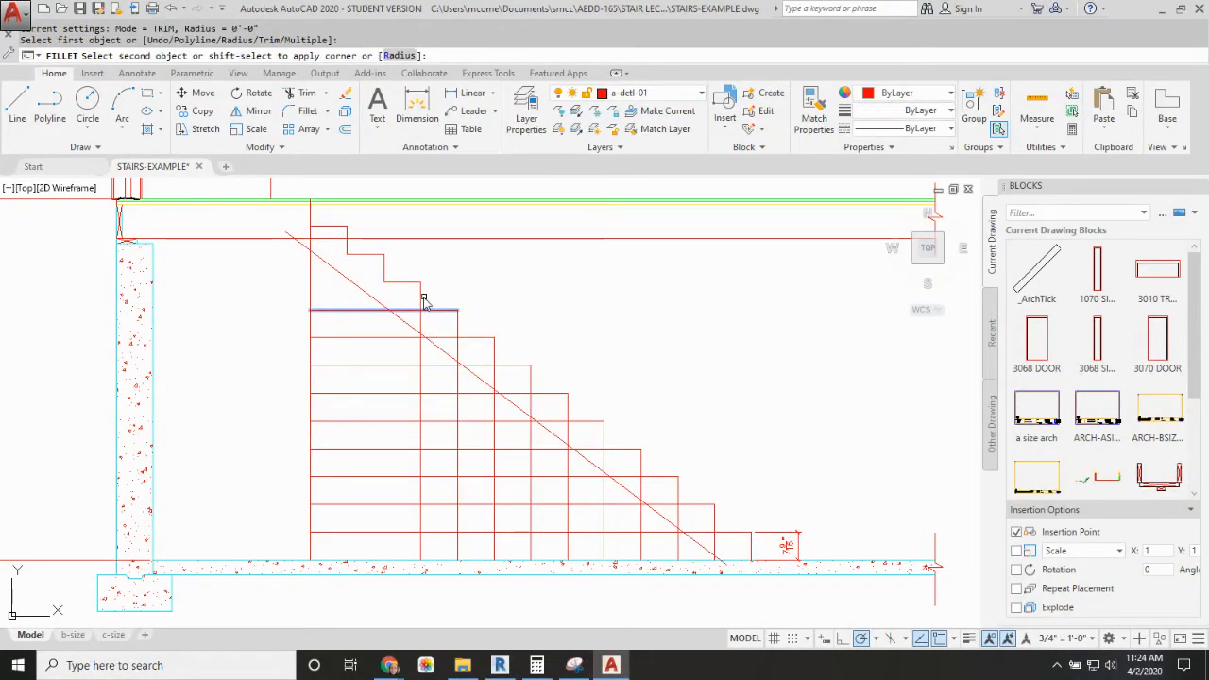
{"action": "left_click", "coordinate": [421, 297]}
{"action": "key", "text": "Return"}
{"action": "left_click", "coordinate": [462, 338]}
{"action": "left_click", "coordinate": [460, 326]}
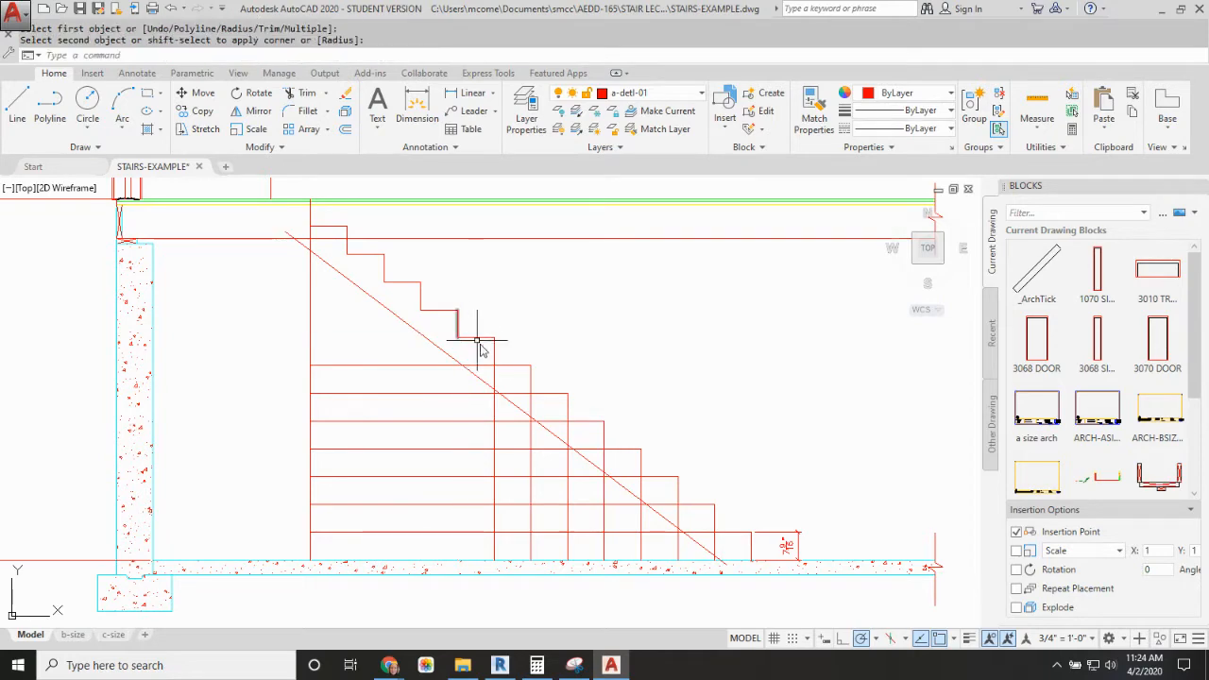
{"action": "key", "text": "Return"}
{"action": "left_click", "coordinate": [508, 366]}
{"action": "left_click", "coordinate": [494, 350]}
{"action": "key", "text": "Return"}
{"action": "left_click", "coordinate": [547, 393]}
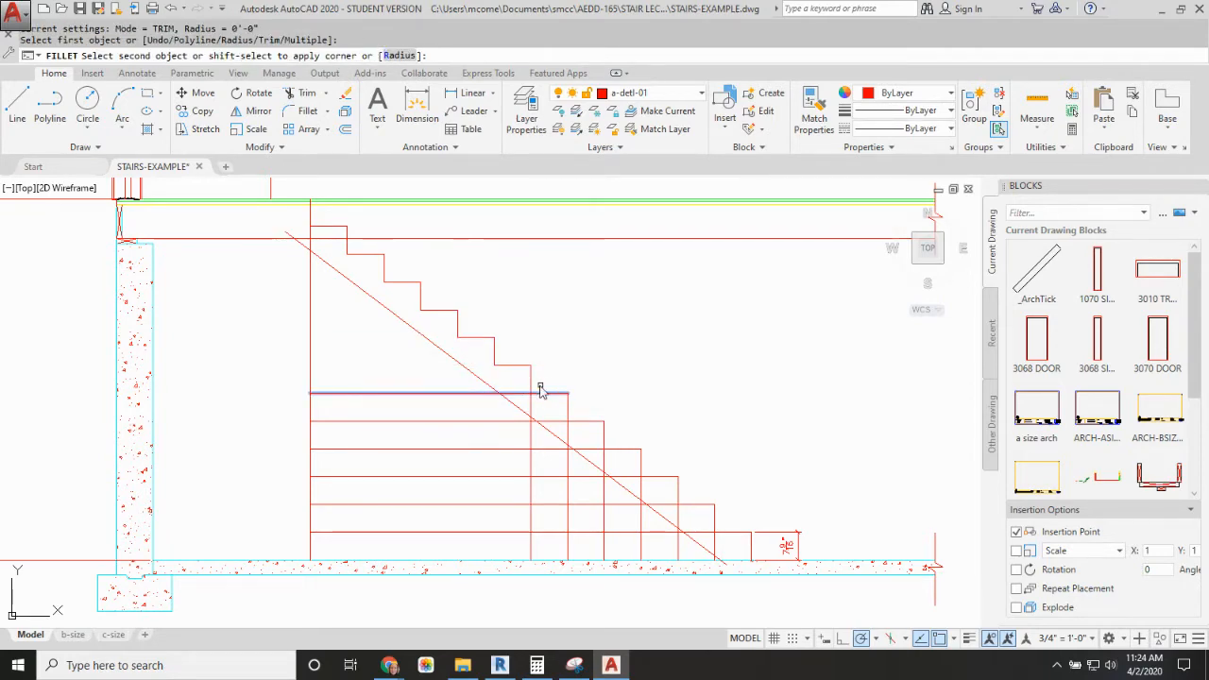
{"action": "left_click", "coordinate": [532, 378]}
{"action": "key", "text": "Return"}
{"action": "left_click", "coordinate": [570, 421]}
{"action": "left_click", "coordinate": [570, 414]}
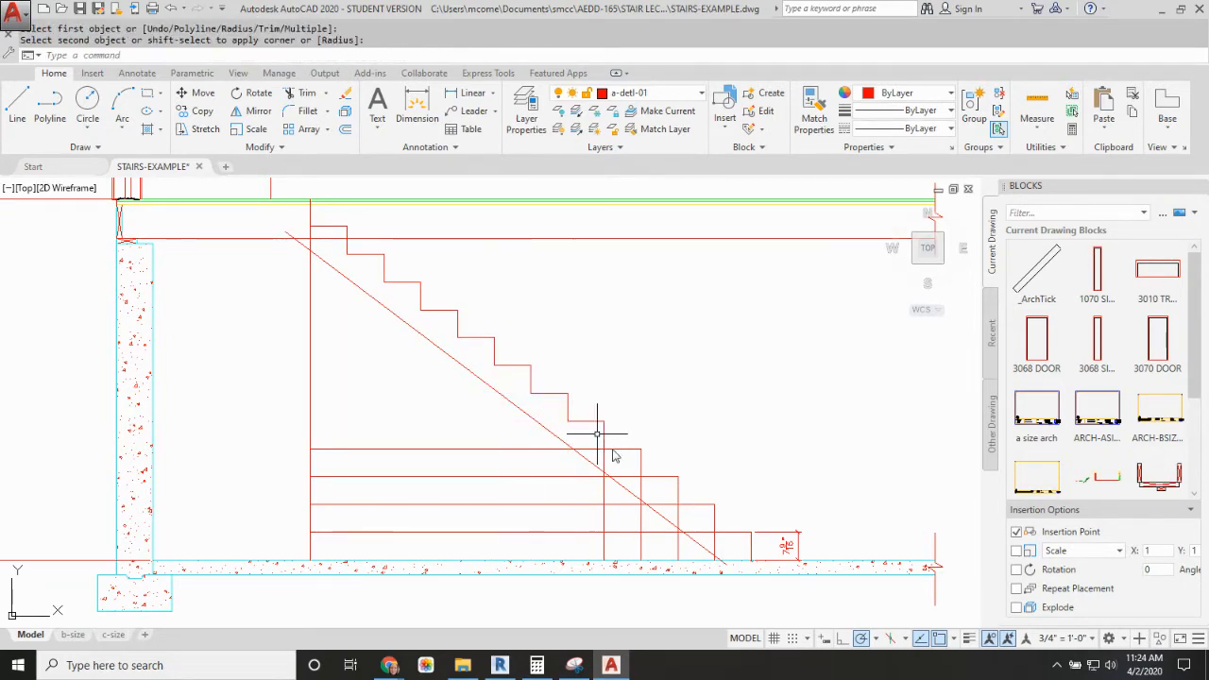
{"action": "key", "text": "Return"}
{"action": "left_click", "coordinate": [614, 448]}
{"action": "left_click", "coordinate": [605, 436]}
{"action": "key", "text": "Return"}
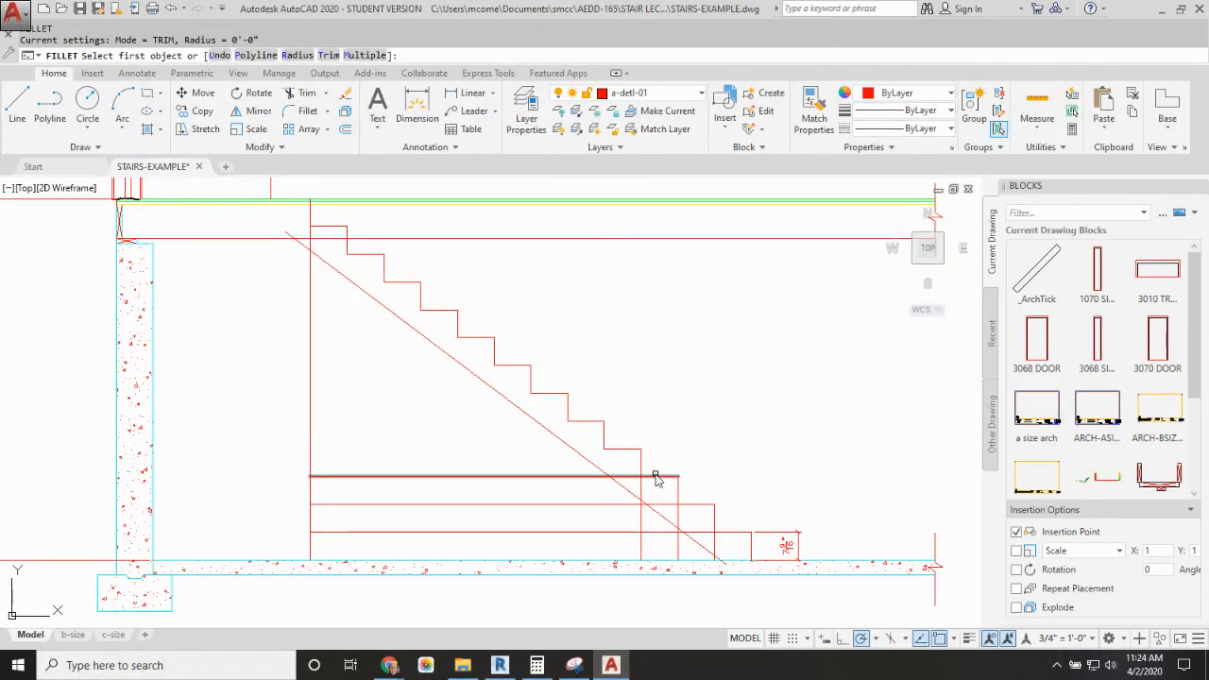
{"action": "left_click", "coordinate": [642, 463]}
{"action": "left_click", "coordinate": [655, 481]}
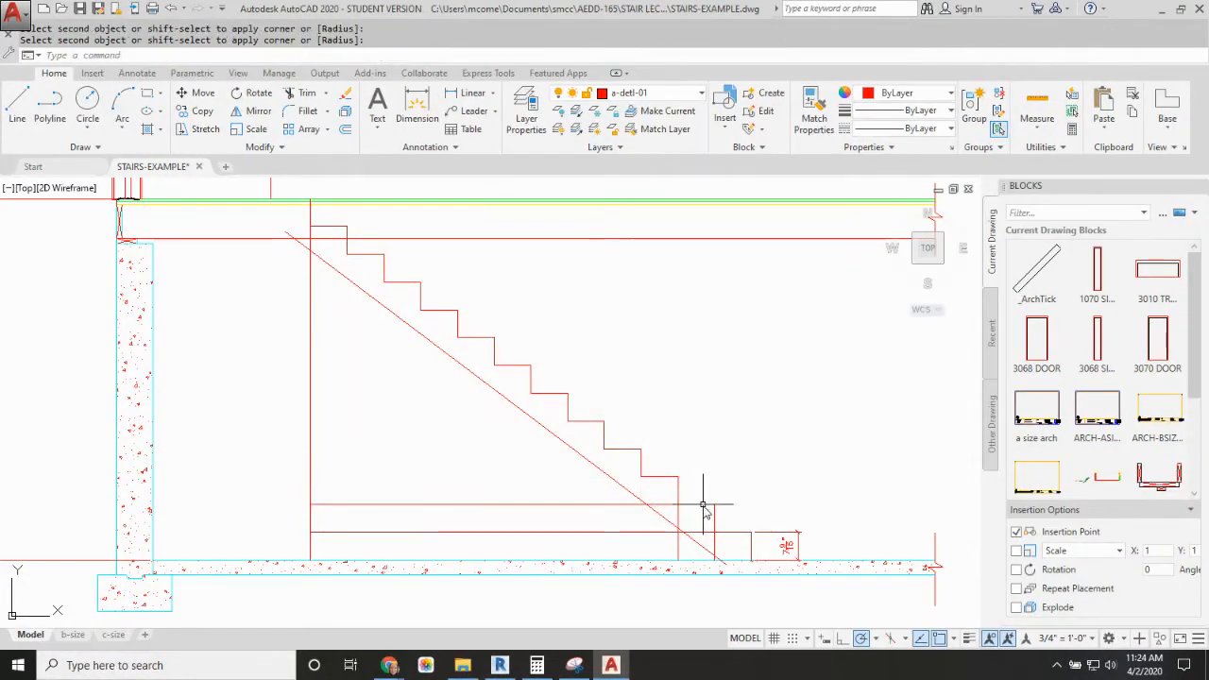
{"action": "key", "text": "Return"}
{"action": "left_click", "coordinate": [690, 505]}
{"action": "left_click", "coordinate": [680, 495]}
{"action": "left_click", "coordinate": [713, 519]}
{"action": "key", "text": "Return"}
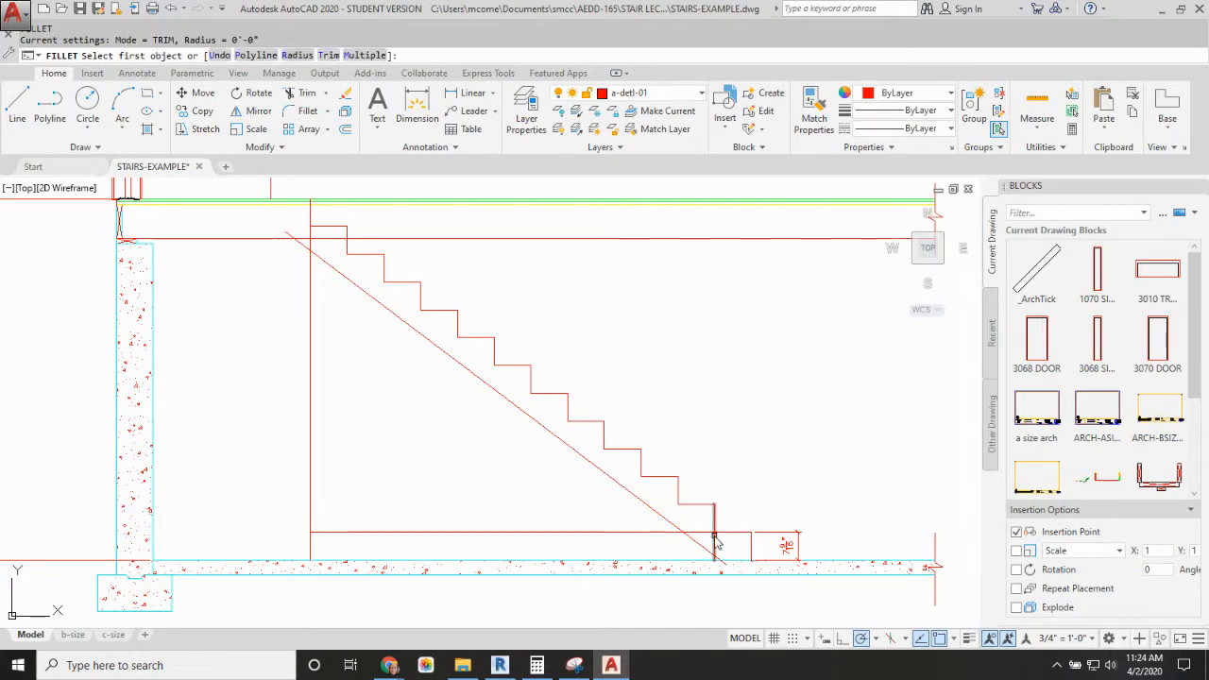
{"action": "left_click", "coordinate": [718, 532]}
{"action": "left_click", "coordinate": [740, 518]}
{"action": "key", "text": "Return"}
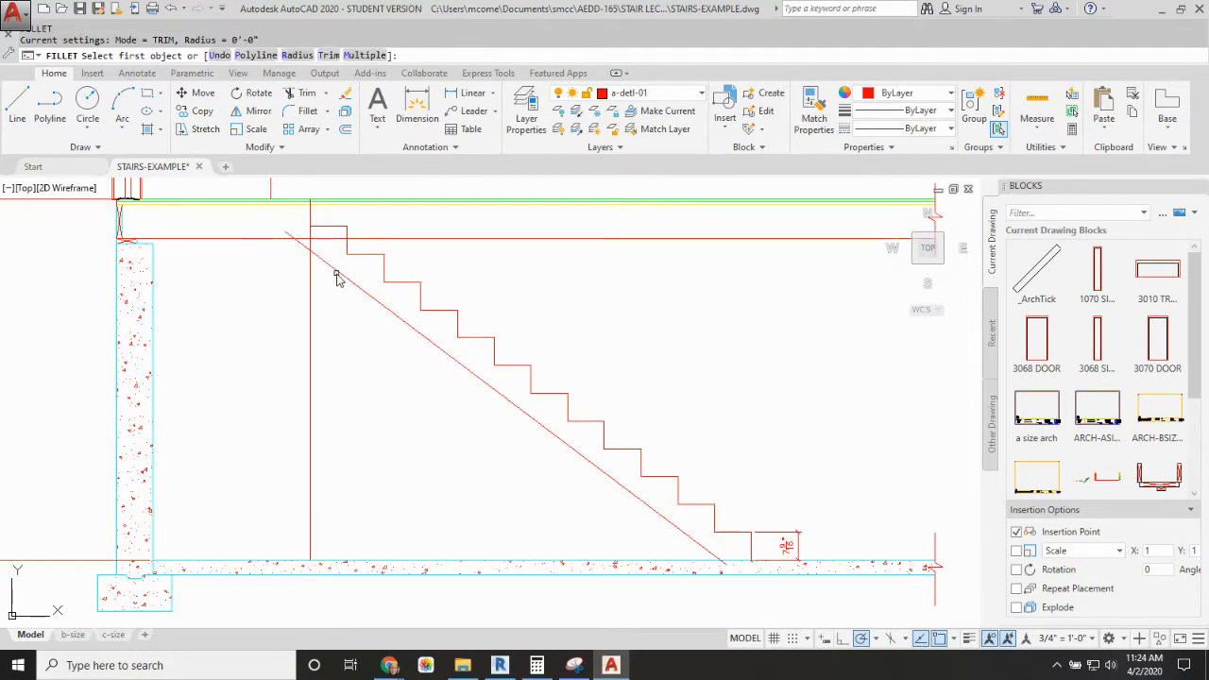
{"action": "key", "text": "Escape"}
Step: Fillet the vertical line at the stair's upper end with the stringer's underside and with the top tread at radius 0
{"action": "type", "text": "F"}
{"action": "key", "text": "Return"}
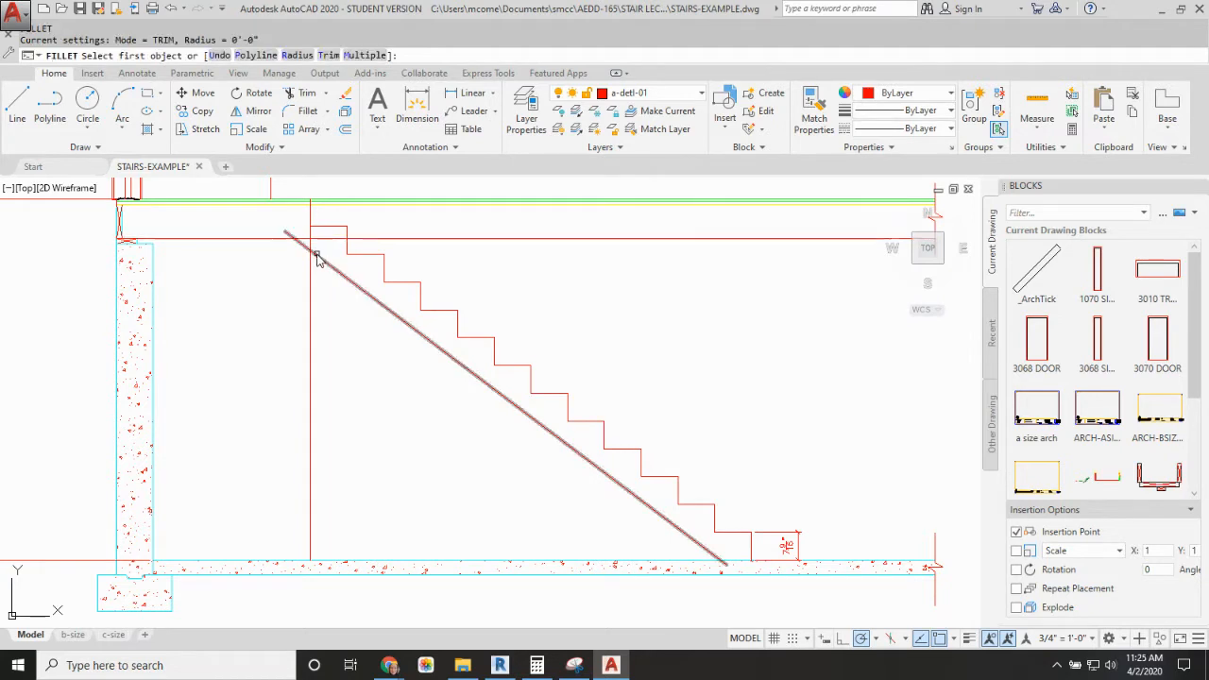
{"action": "left_click", "coordinate": [319, 257]}
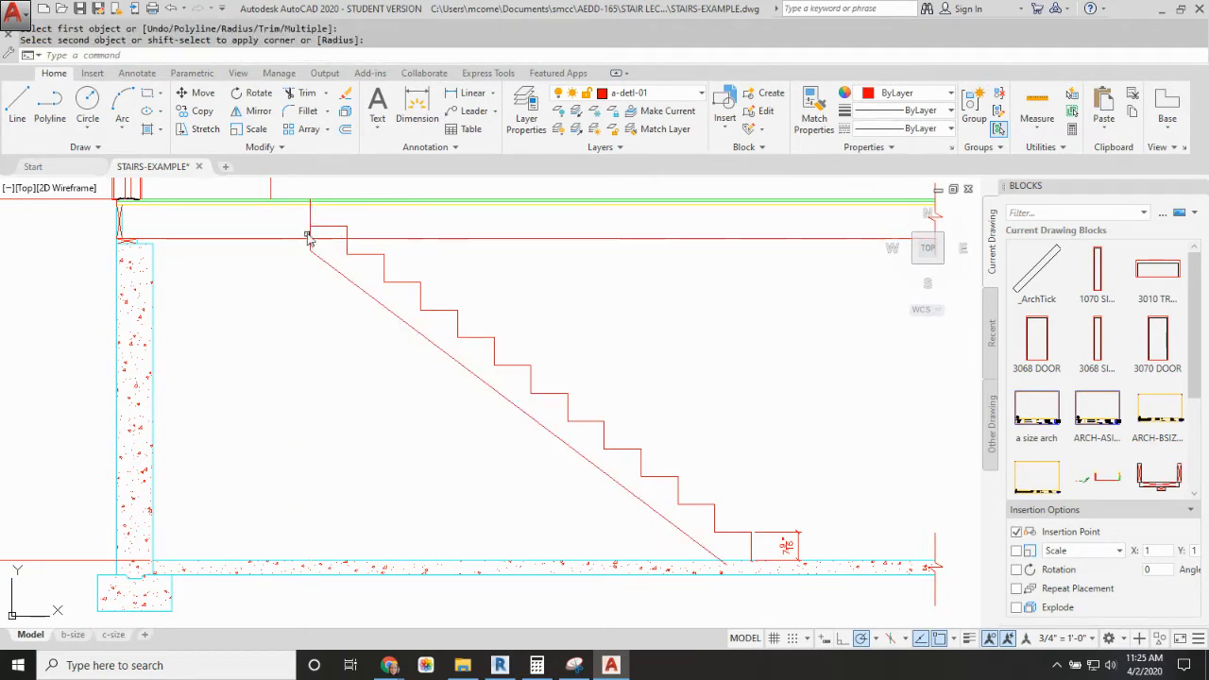
{"action": "key", "text": "Return"}
{"action": "left_click", "coordinate": [311, 235]}
{"action": "left_click", "coordinate": [322, 227]}
{"action": "key", "text": "Return"}
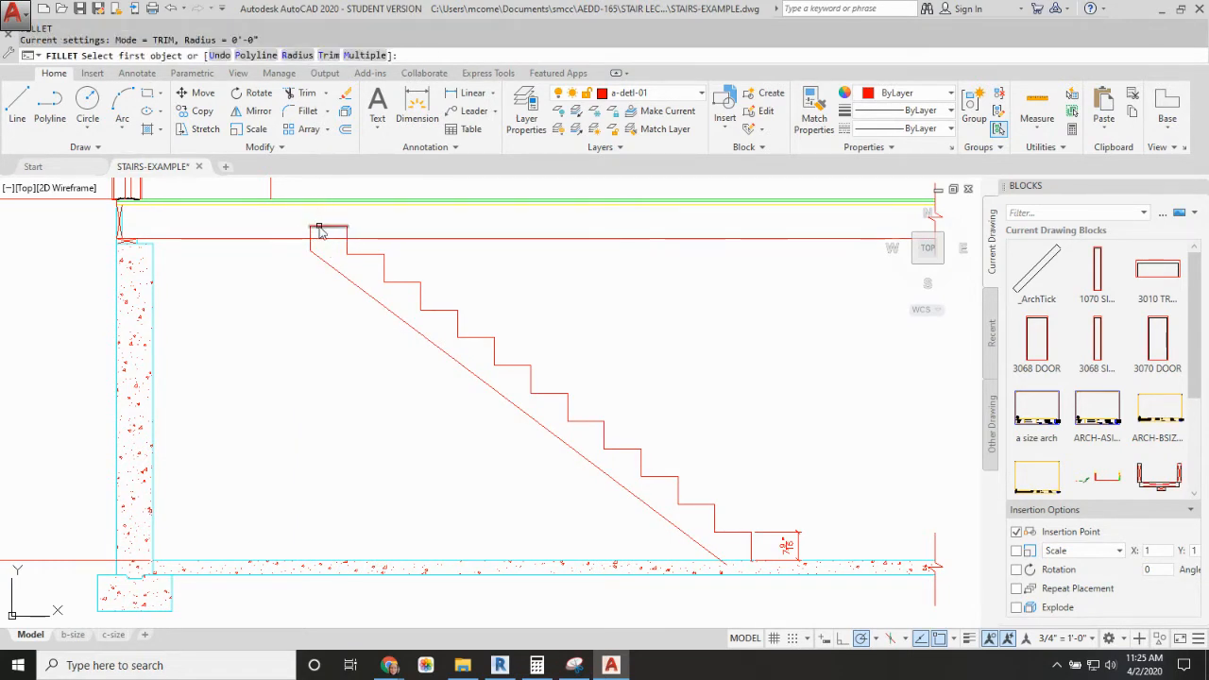
{"action": "key", "text": "Escape"}
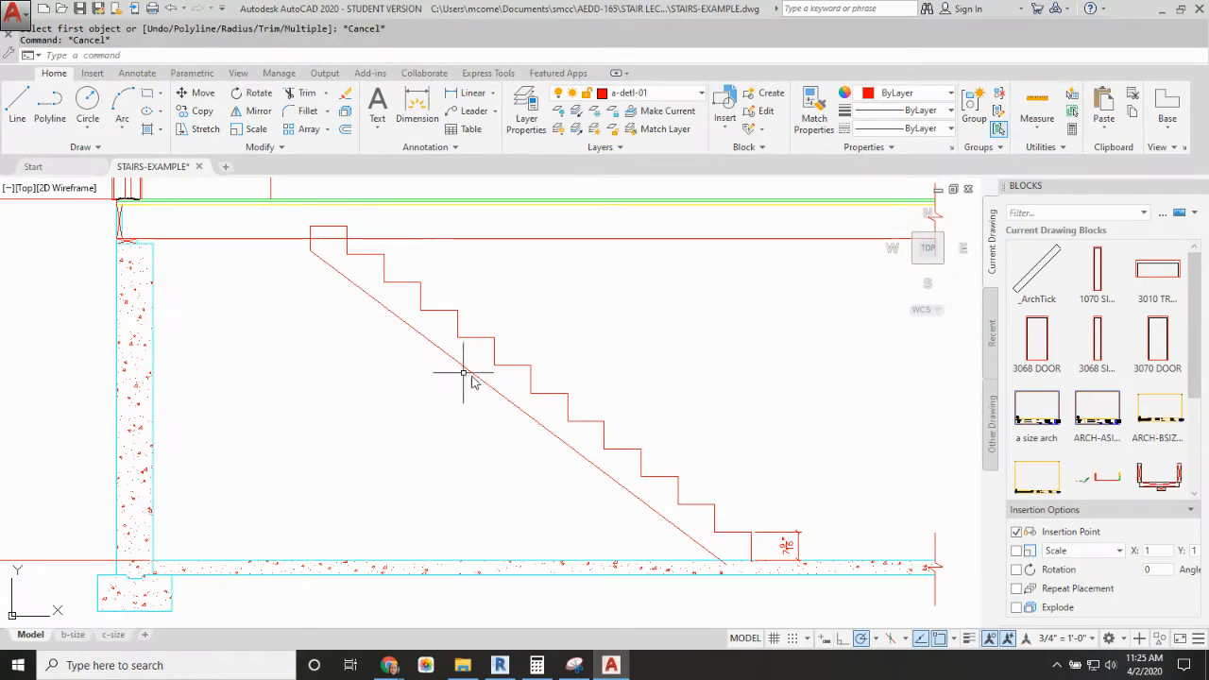
Step: Make a-detl-04 the current layer and draw a vertical line at the stair's upper end from the joist bottom to the subfloor underside
{"action": "left_click", "coordinate": [702, 95]}
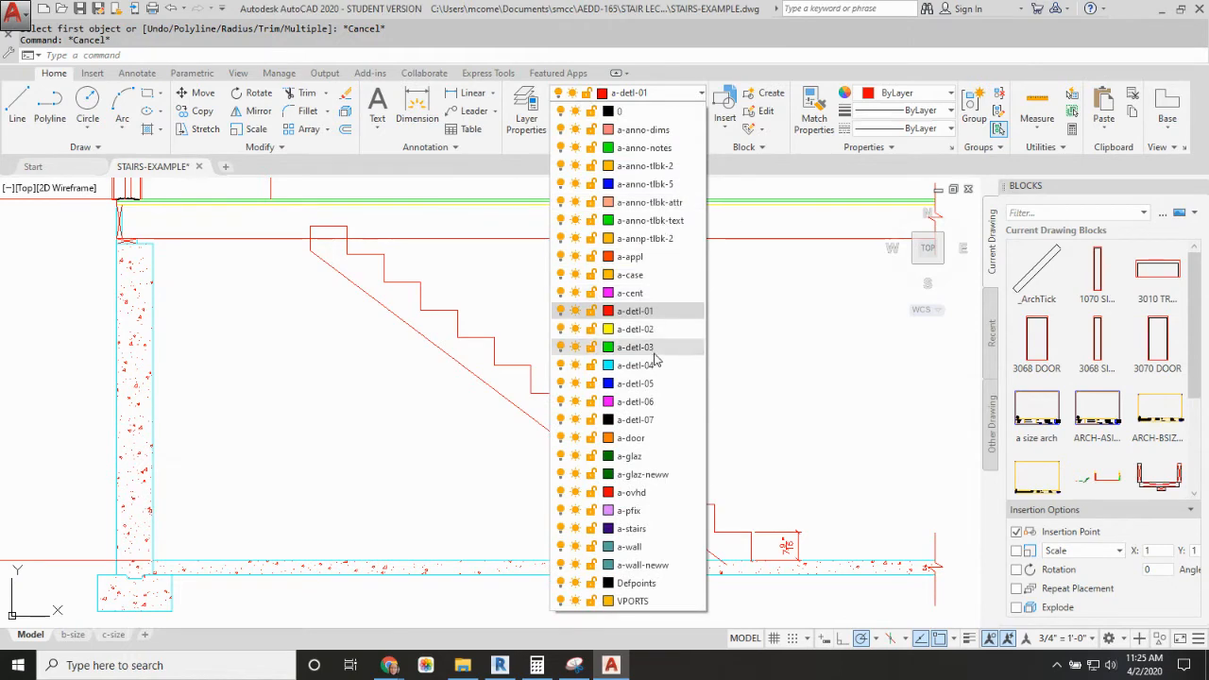
{"action": "left_click", "coordinate": [589, 349]}
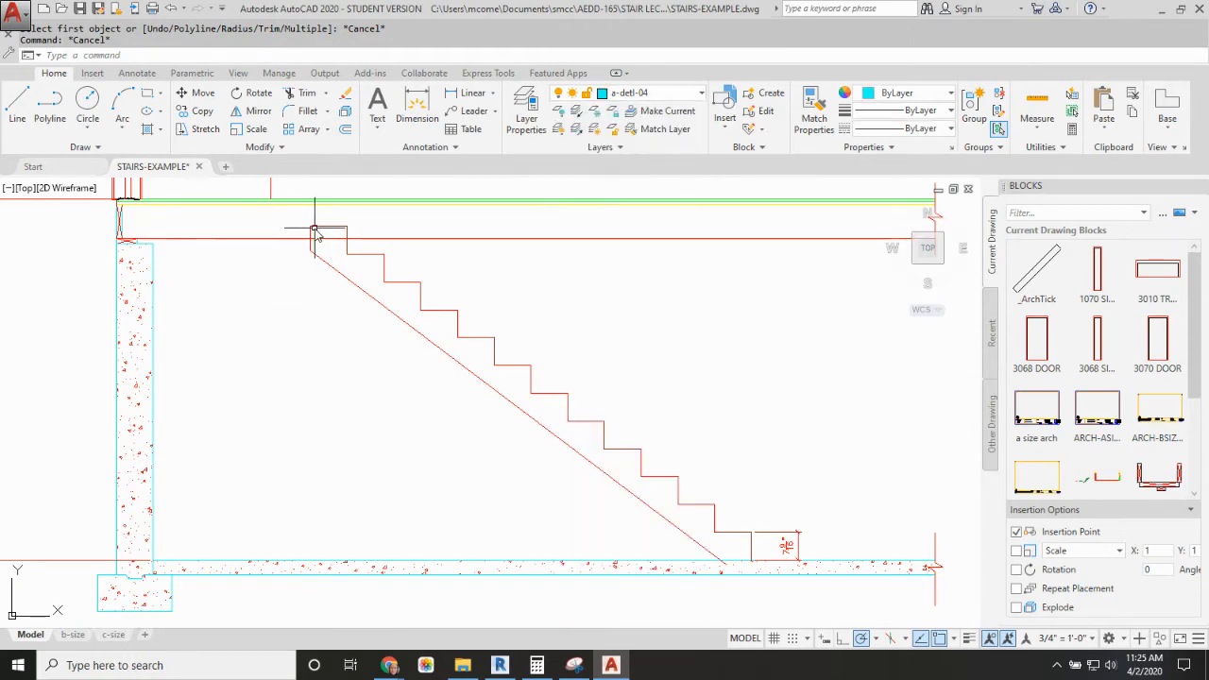
{"action": "type", "text": "l"}
{"action": "key", "text": "Return"}
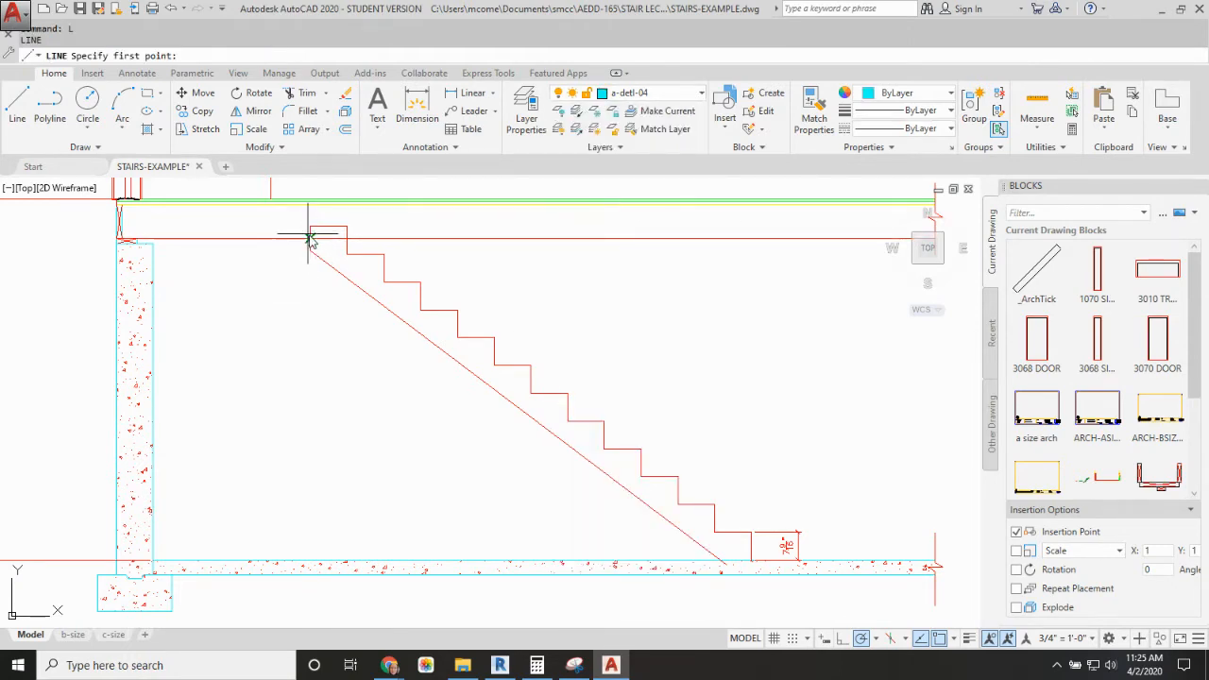
{"action": "left_click", "coordinate": [309, 237]}
{"action": "left_click", "coordinate": [310, 203]}
{"action": "key", "text": "Return"}
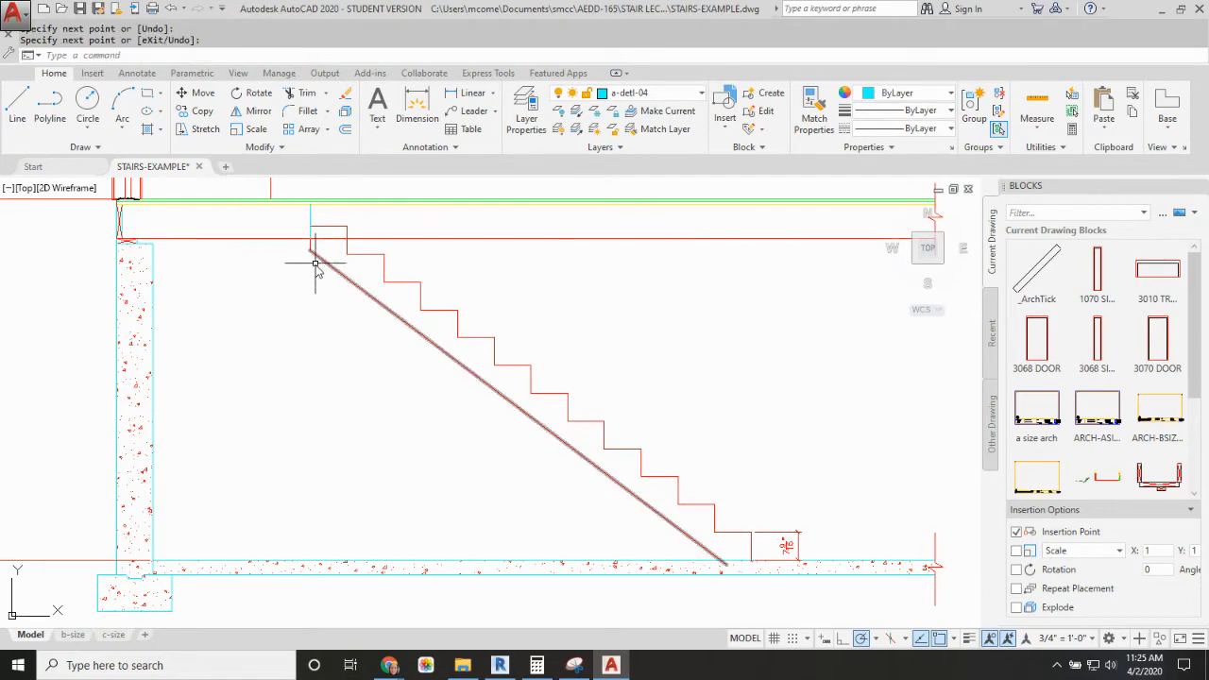
Step: Copy the rim joist above the foundation wall twice, side by side against the stringer's upper end, as a doubled header
{"action": "type", "text": "cp"}
{"action": "key", "text": "Return"}
{"action": "left_click", "coordinate": [121, 227]}
{"action": "key", "text": "Return"}
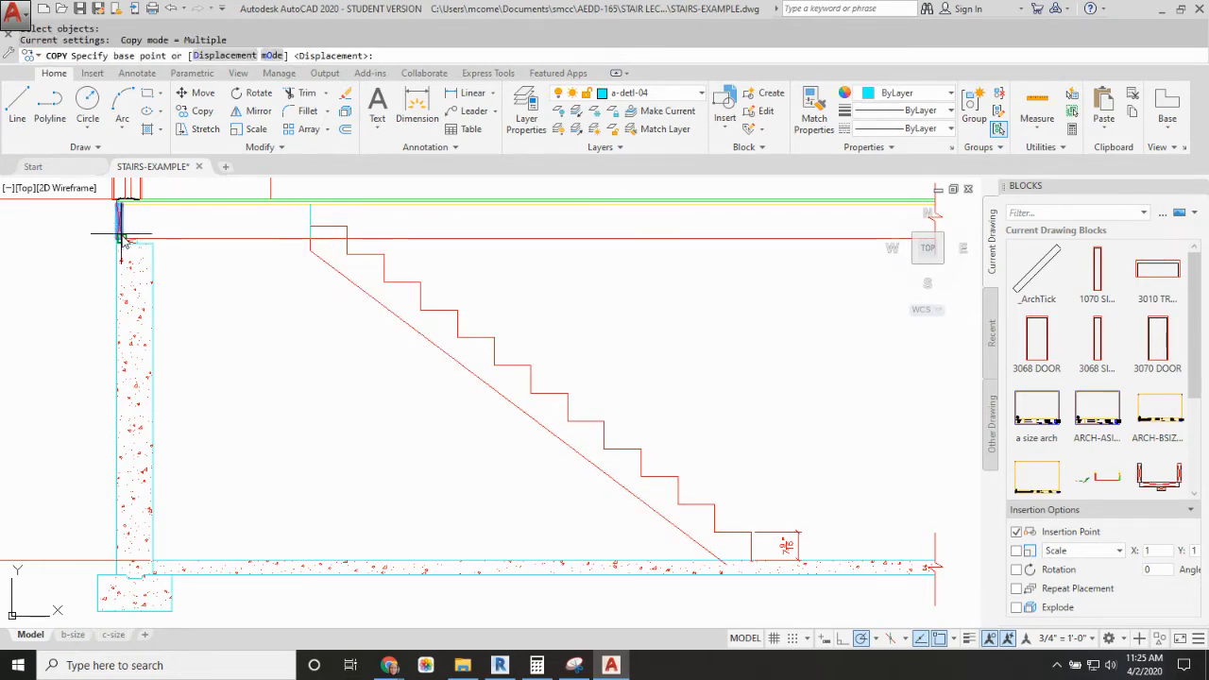
{"action": "left_click", "coordinate": [120, 238]}
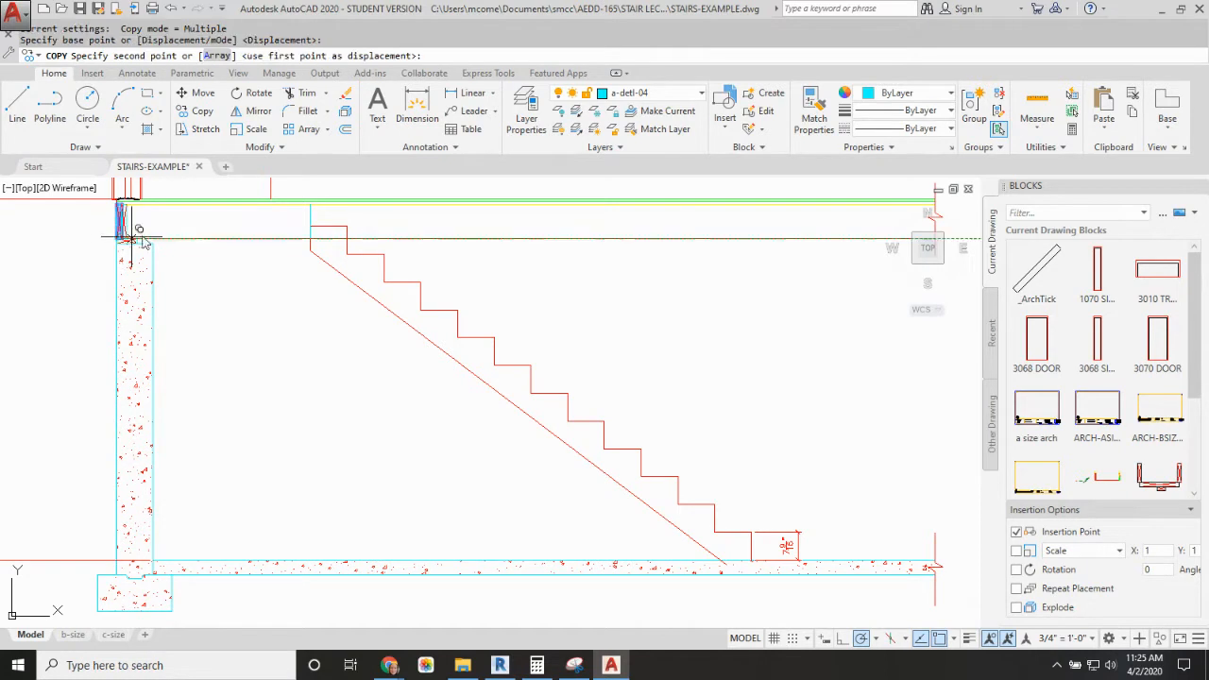
{"action": "left_click", "coordinate": [306, 238]}
{"action": "key", "text": "Escape"}
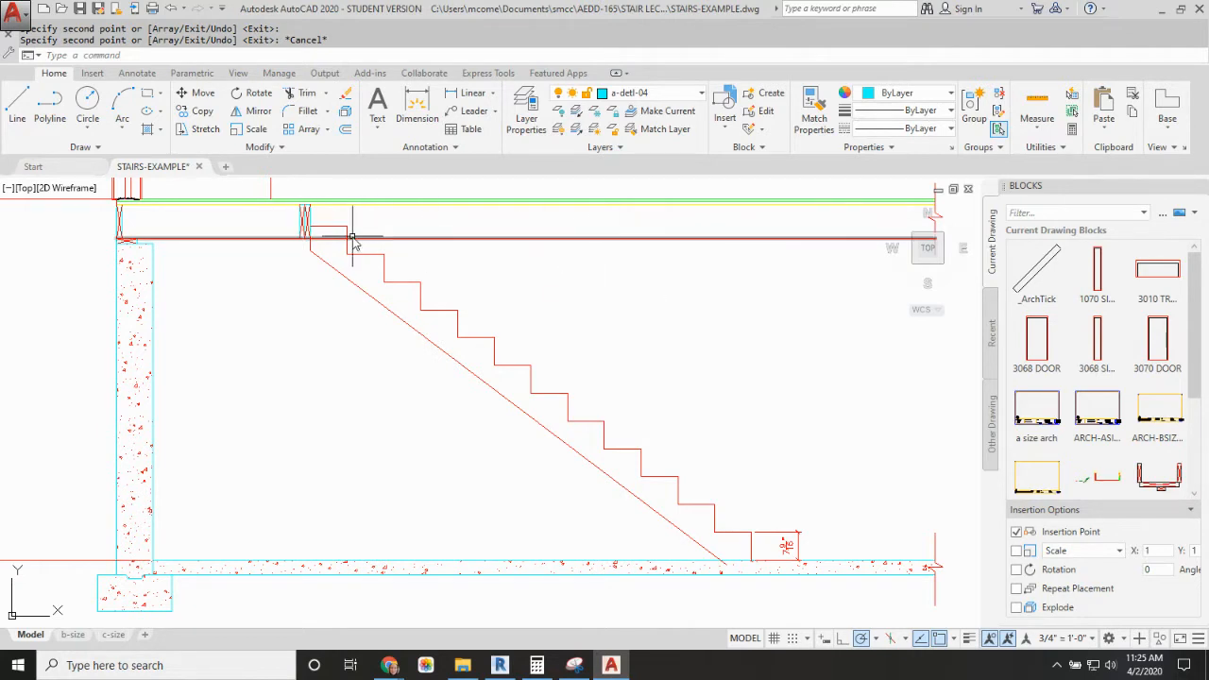
Step: Copy the doubled header along the floor framing so its near face aligns vertically with the lowest riser
{"action": "key", "text": "Return"}
{"action": "left_click", "coordinate": [314, 189]}
{"action": "left_click", "coordinate": [248, 243]}
{"action": "key", "text": "Return"}
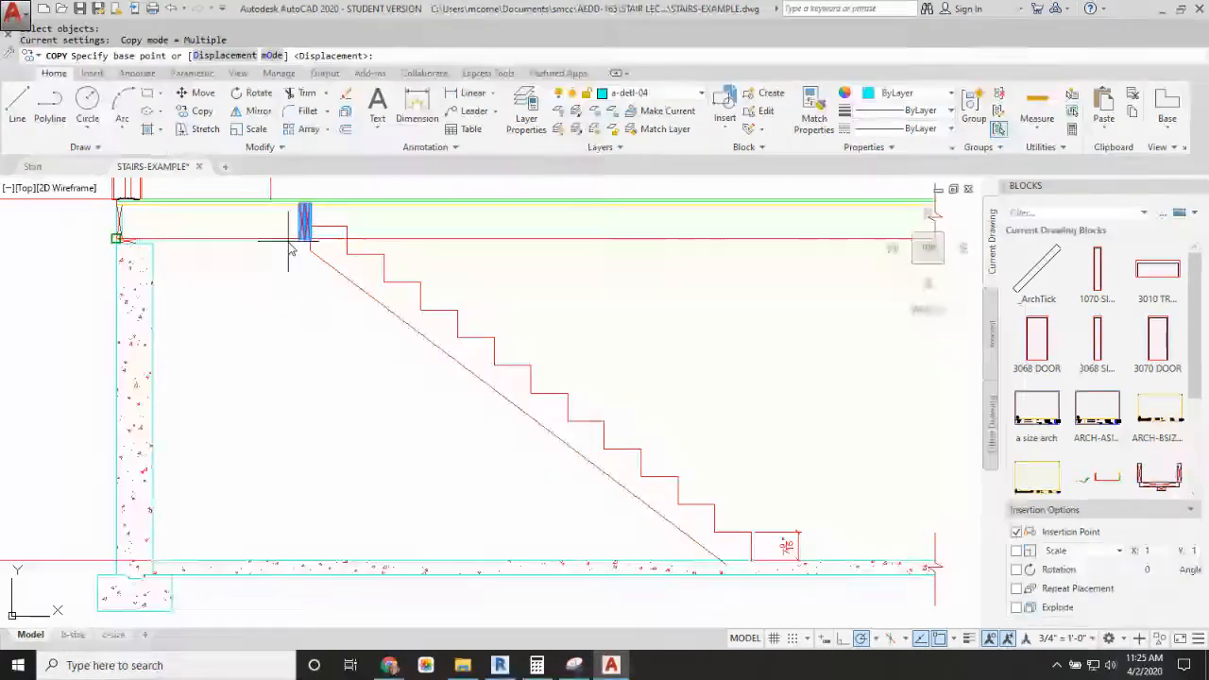
{"action": "left_click", "coordinate": [304, 238]}
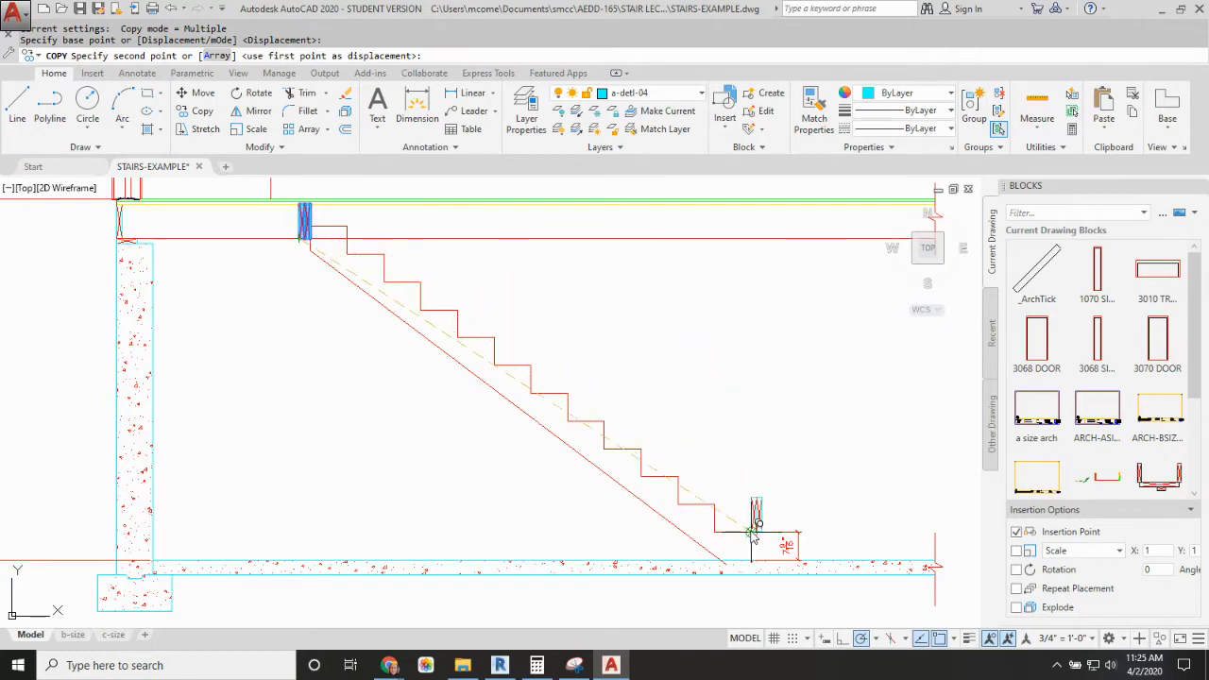
{"action": "left_click", "coordinate": [751, 242]}
{"action": "key", "text": "Escape"}
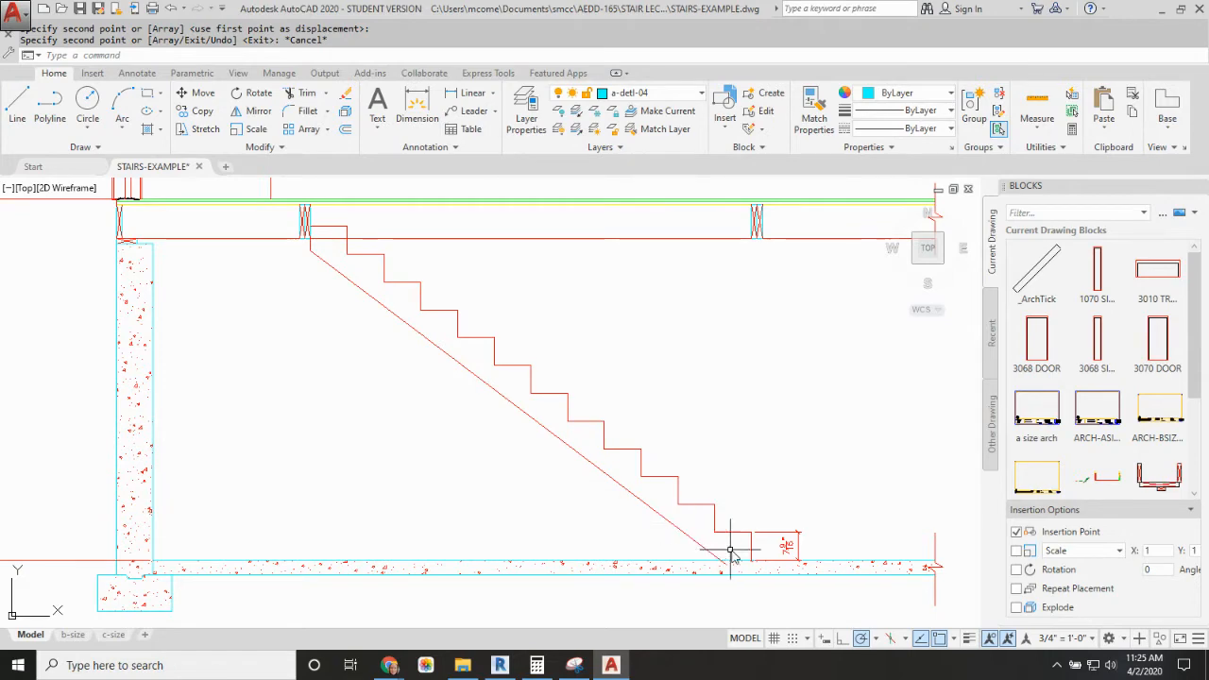
Step: Copy the flat 2x4 from the lumber section library onto the slab, with its lower corner at the base of the lowest riser
{"action": "scroll", "coordinate": [742, 562], "scroll_direction": "up", "scroll_amount": 3}
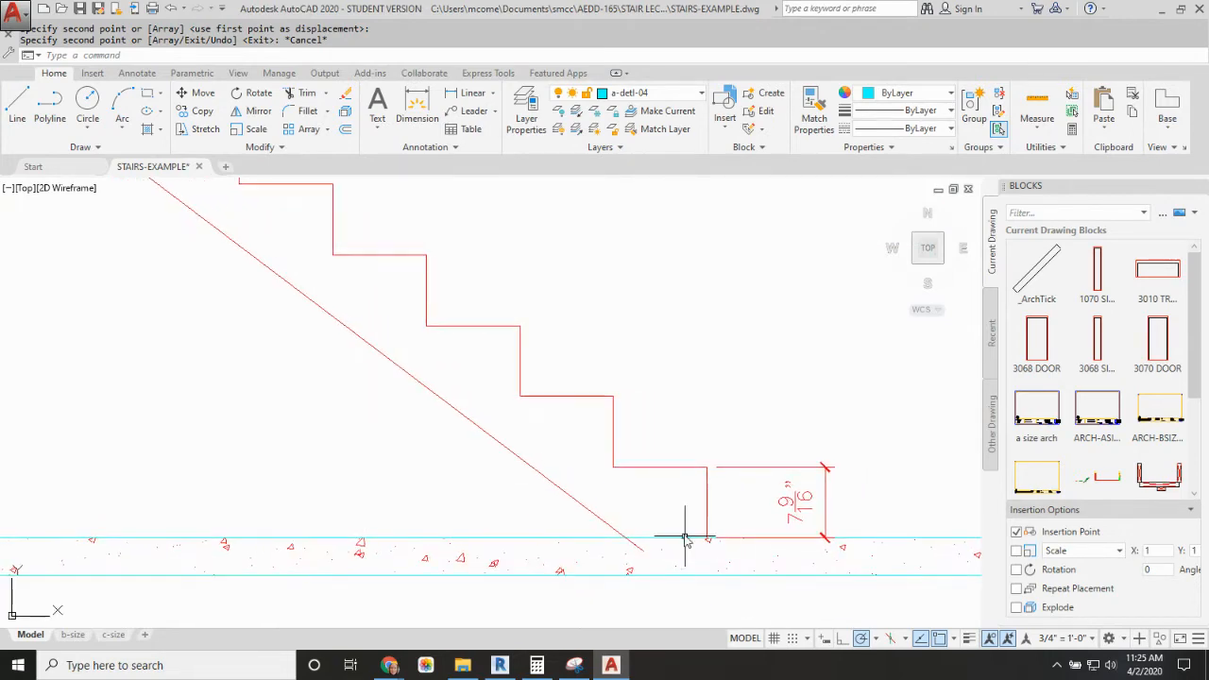
{"action": "scroll", "coordinate": [630, 321], "scroll_direction": "down", "scroll_amount": 3}
{"action": "scroll", "coordinate": [482, 364], "scroll_direction": "down", "scroll_amount": 5}
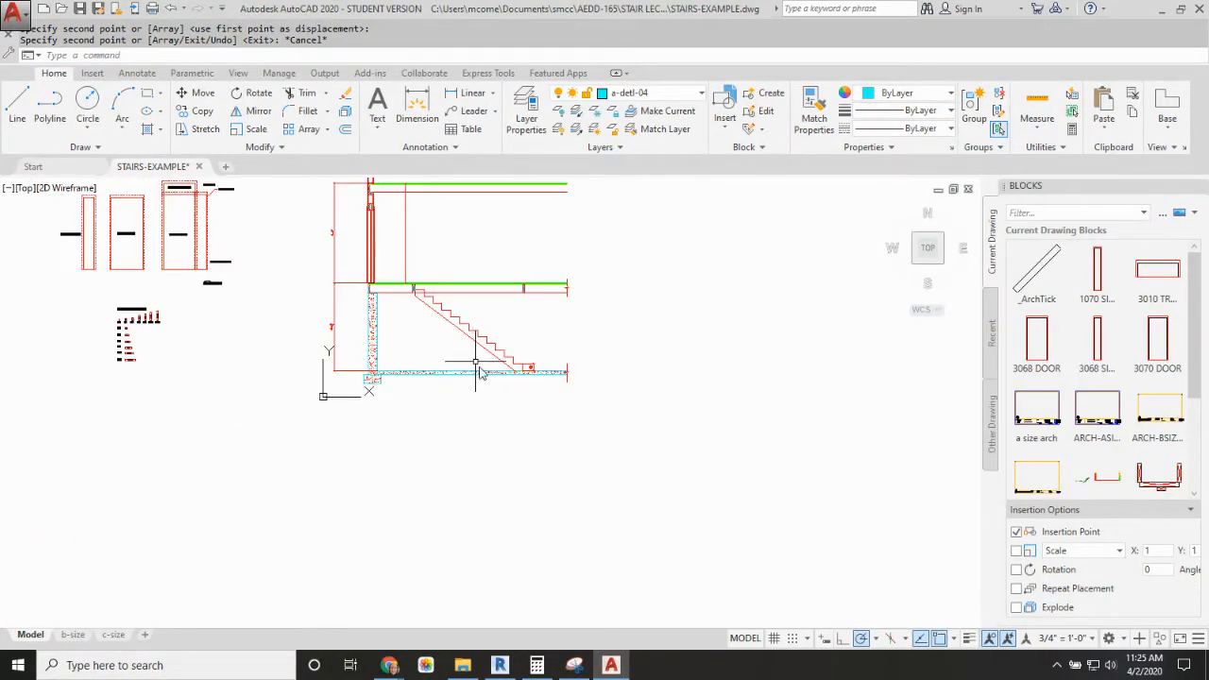
{"action": "middle_click_drag", "start_coordinate": [475, 368], "coordinate": [581, 425]}
{"action": "scroll", "coordinate": [237, 392], "scroll_direction": "up", "scroll_amount": 6}
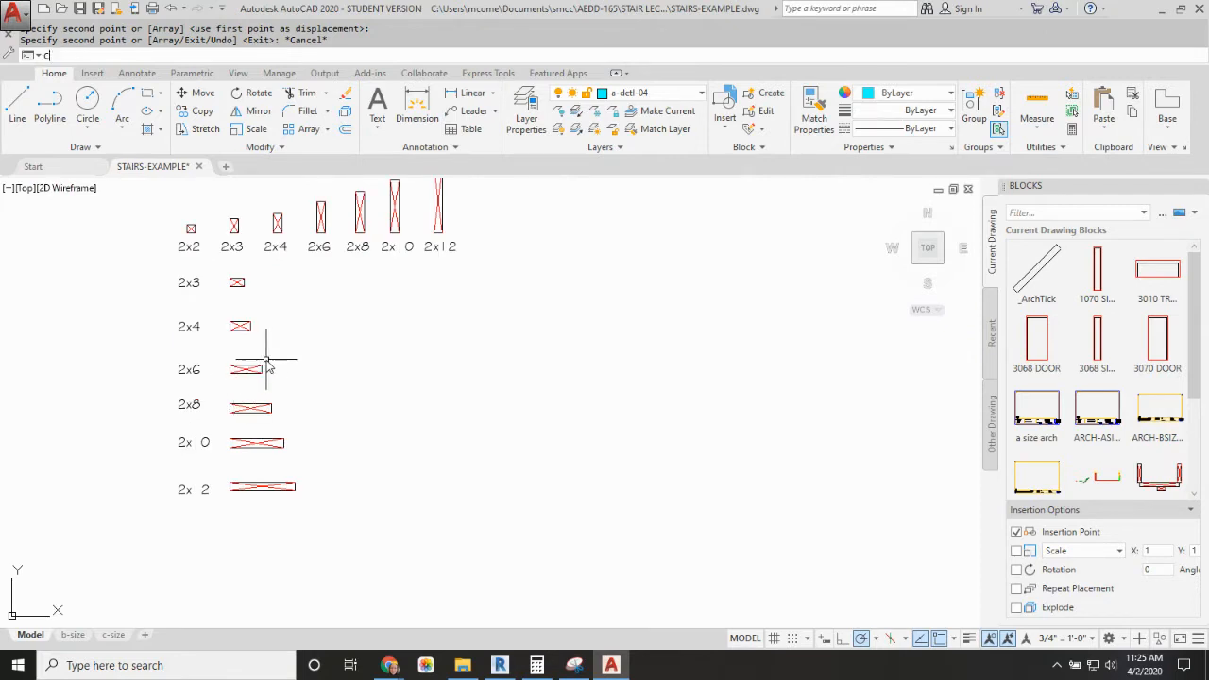
{"action": "type", "text": "p"}
{"action": "key", "text": "Return"}
{"action": "left_click", "coordinate": [242, 327]}
{"action": "key", "text": "Return"}
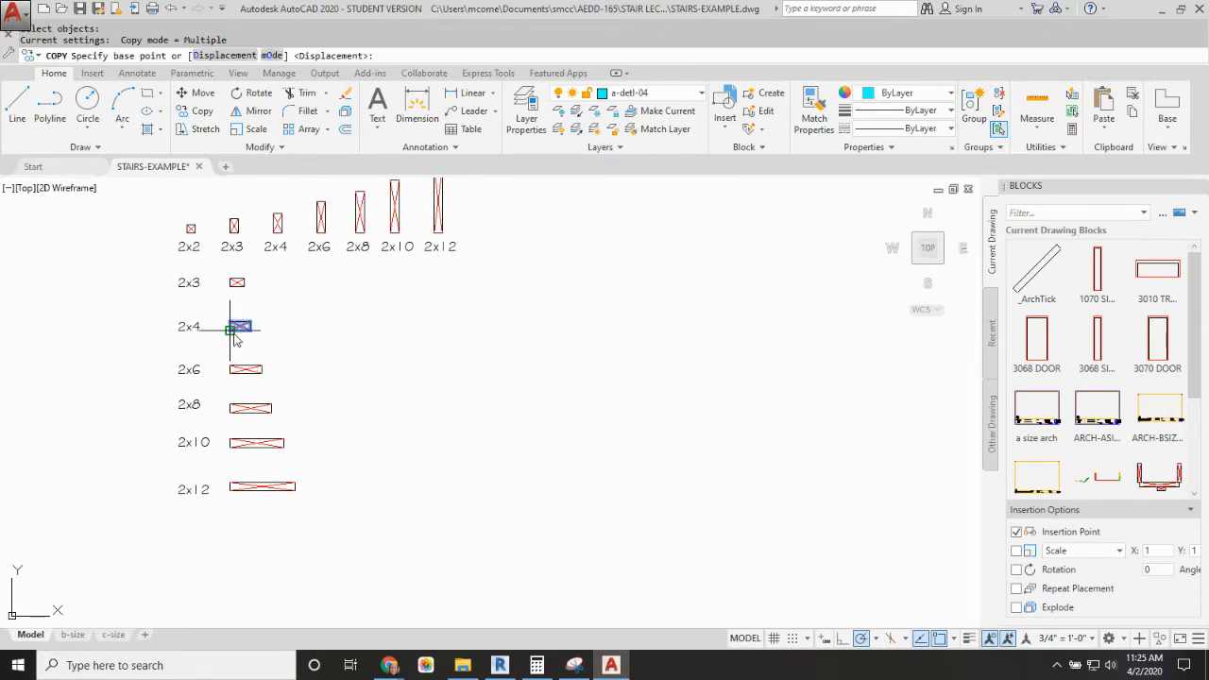
{"action": "left_click", "coordinate": [251, 330]}
{"action": "scroll", "coordinate": [375, 353], "scroll_direction": "down", "scroll_amount": 3}
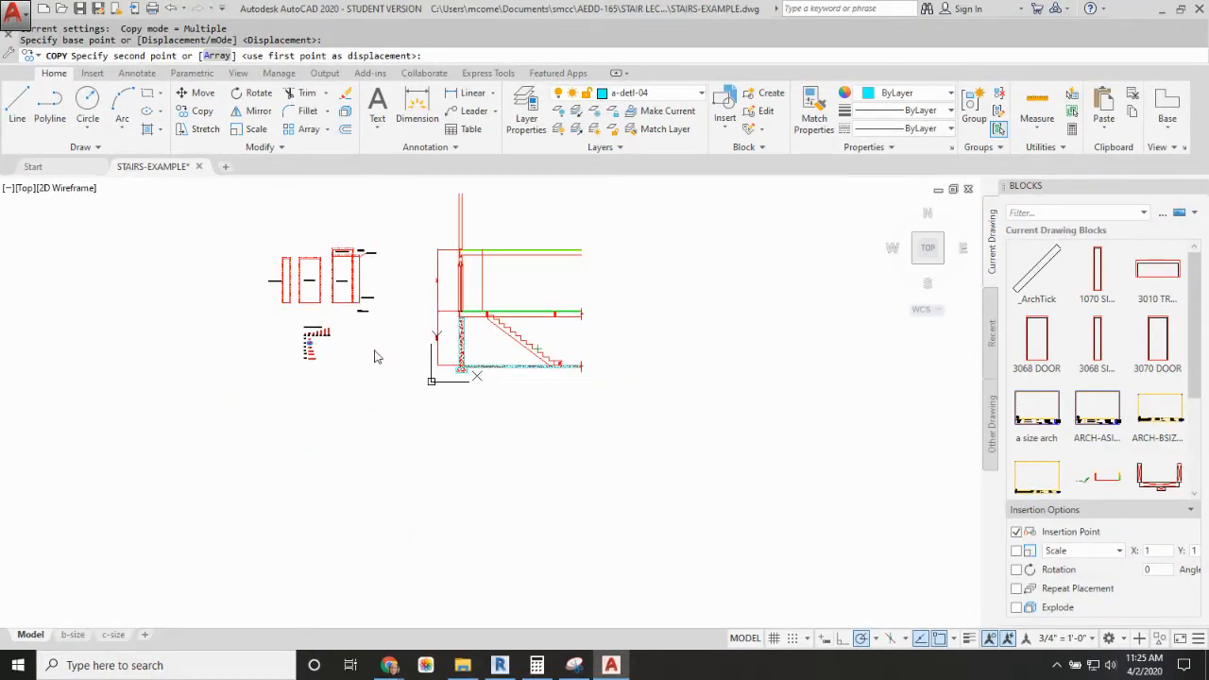
{"action": "scroll", "coordinate": [670, 380], "scroll_direction": "up", "scroll_amount": 6}
{"action": "scroll", "coordinate": [727, 463], "scroll_direction": "up", "scroll_amount": 4}
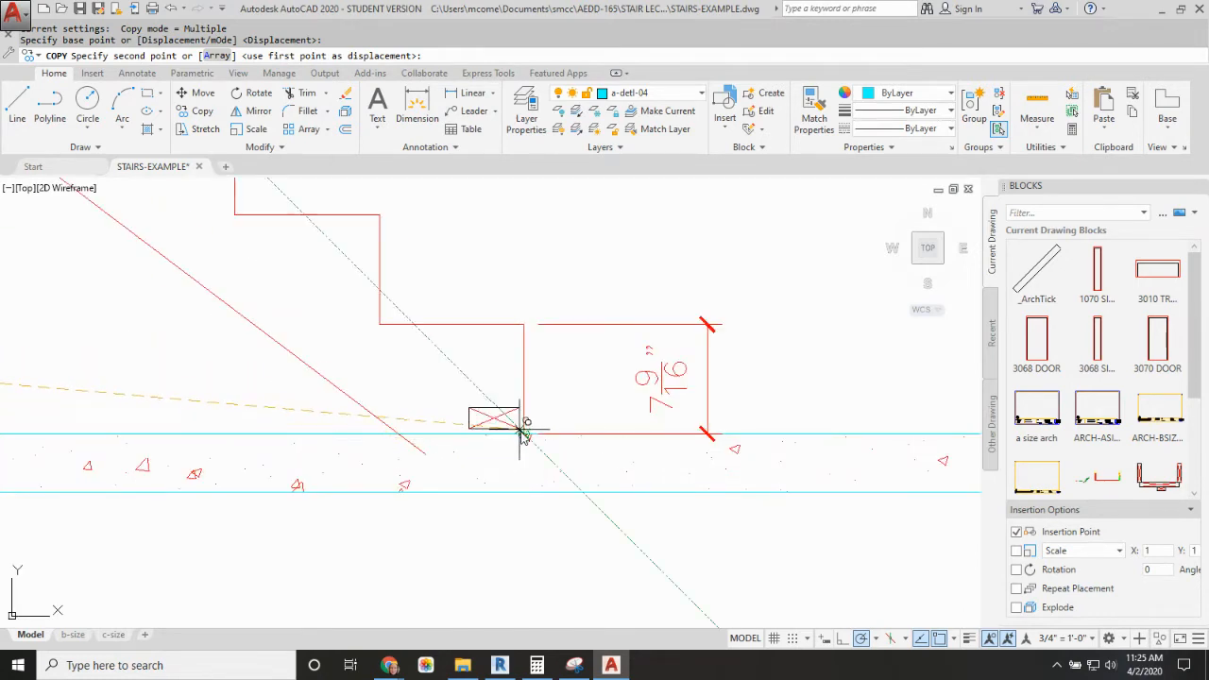
{"action": "left_click", "coordinate": [520, 433]}
{"action": "key", "text": "Escape"}
Step: Shorten the stringer's underside line so it ends at the slab's top surface
{"action": "left_click", "coordinate": [395, 430]}
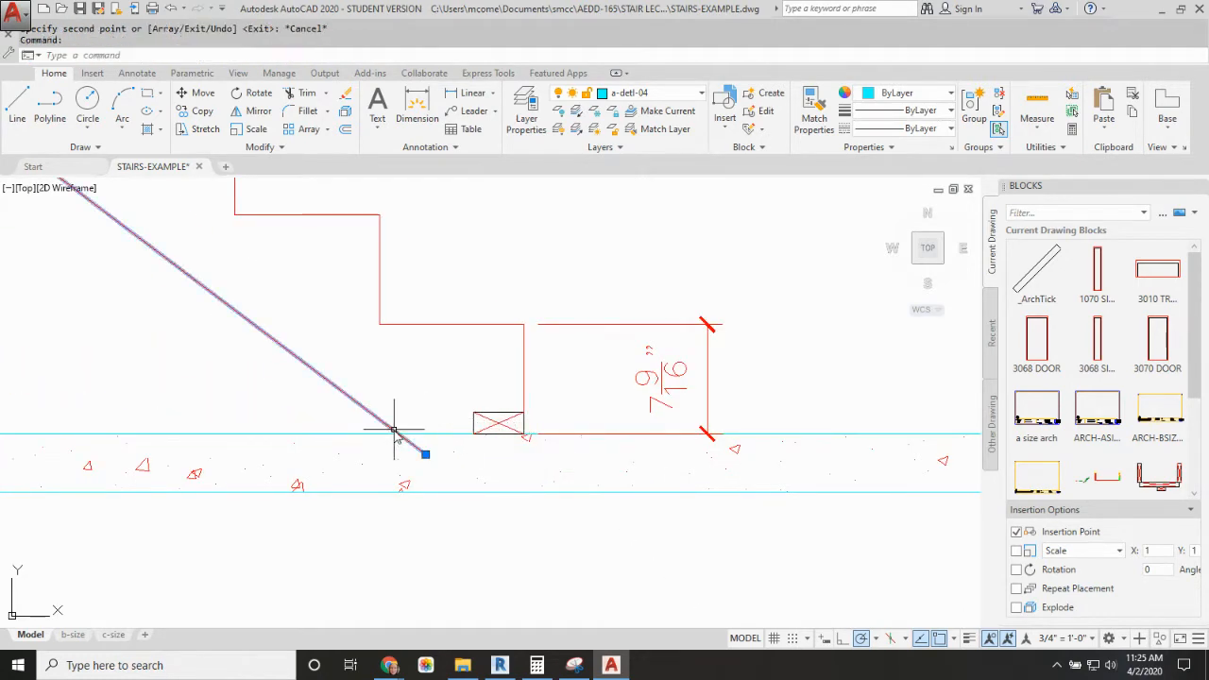
{"action": "left_click", "coordinate": [426, 456]}
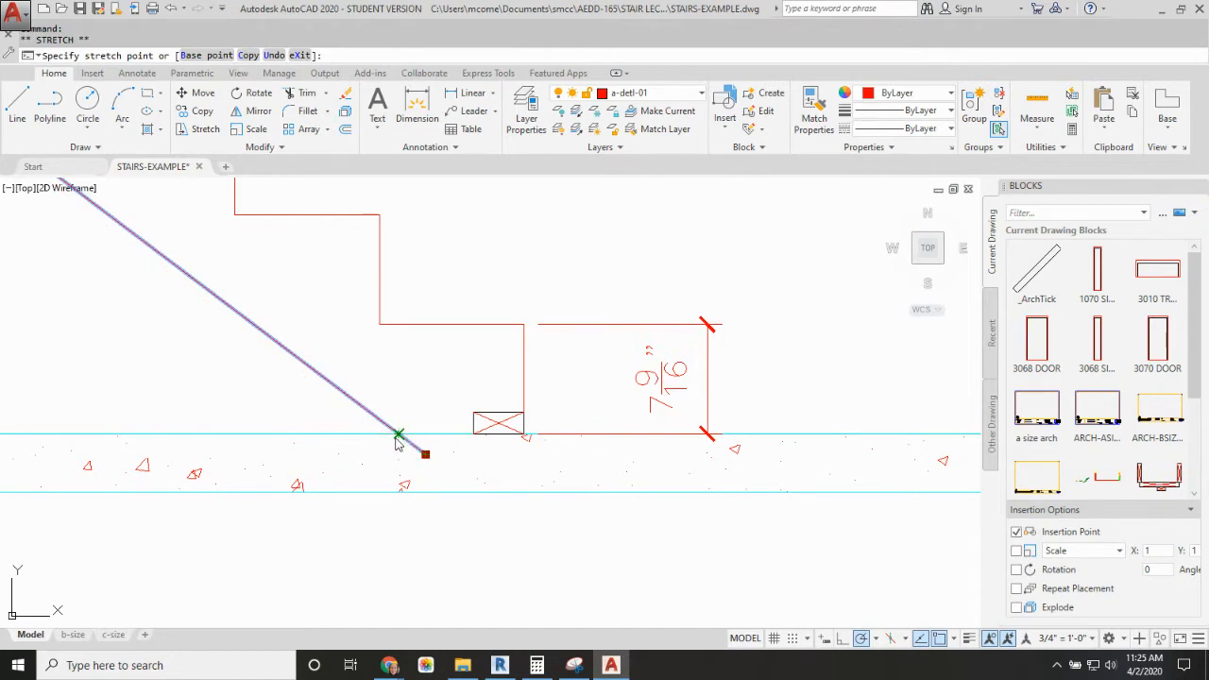
{"action": "left_click", "coordinate": [397, 433]}
{"action": "key", "text": "Escape"}
{"action": "scroll", "coordinate": [511, 402], "scroll_direction": "down", "scroll_amount": 2}
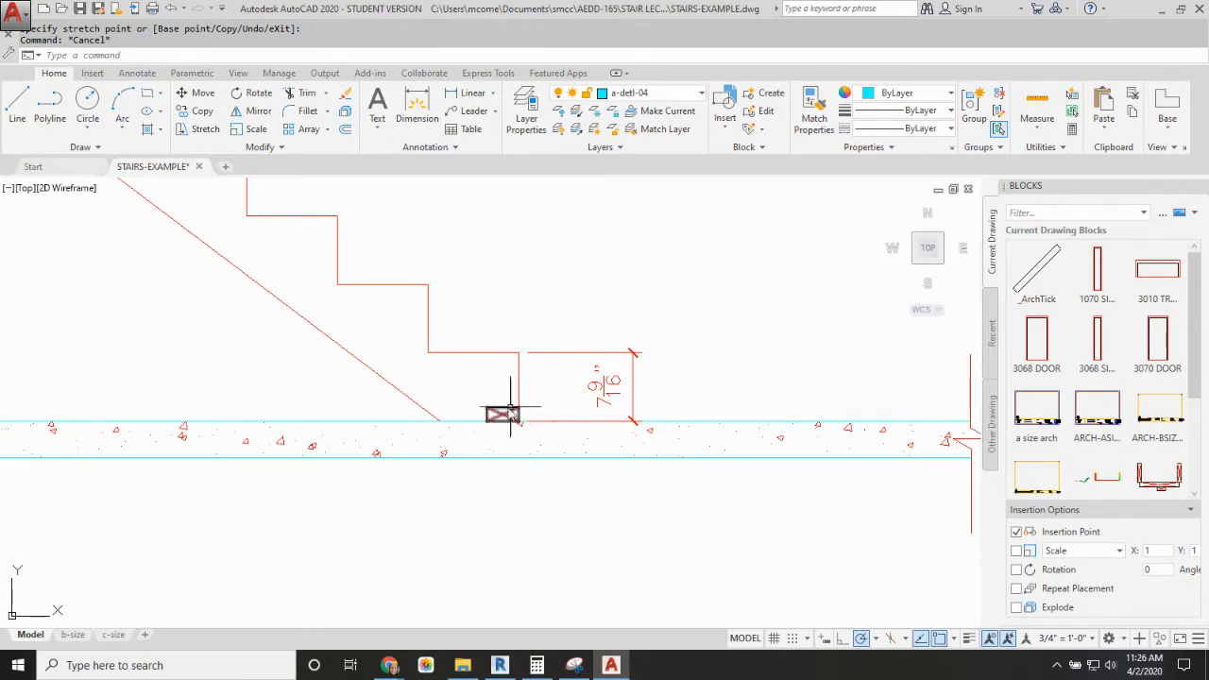
Step: Trim away the floor framing's underside line between the foundation wall and the stringer's uppermost riser
{"action": "scroll", "coordinate": [508, 423], "scroll_direction": "down", "scroll_amount": 4}
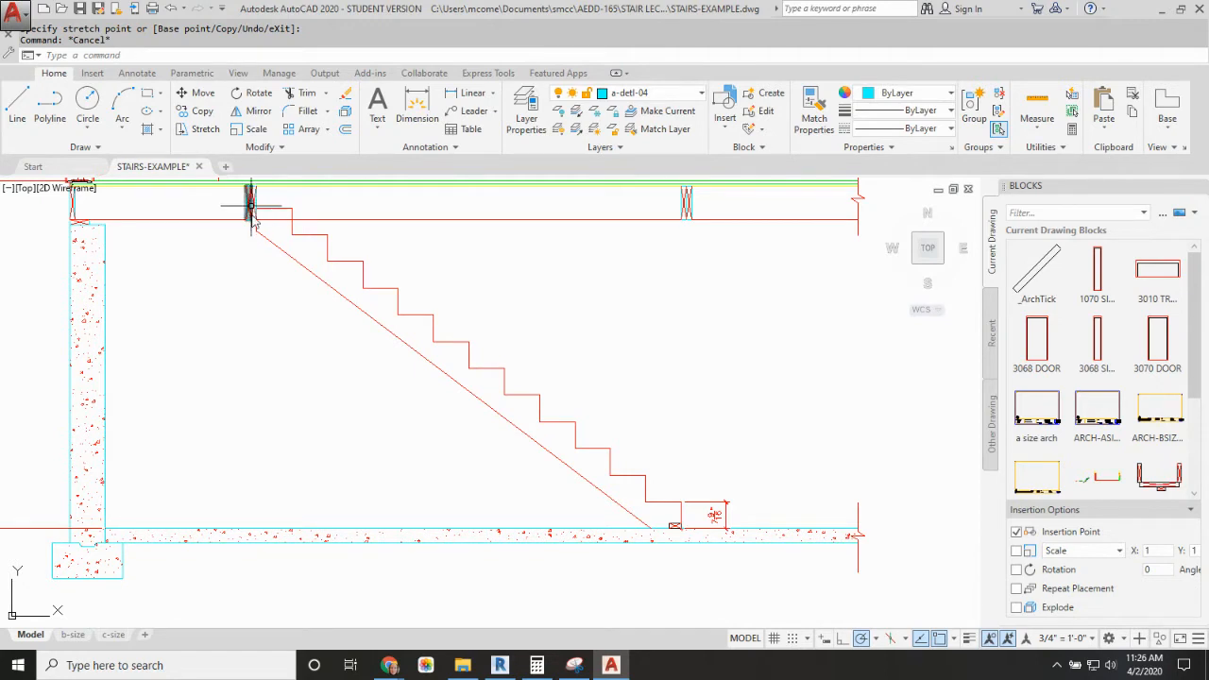
{"action": "type", "text": "r"}
{"action": "key", "text": "Return"}
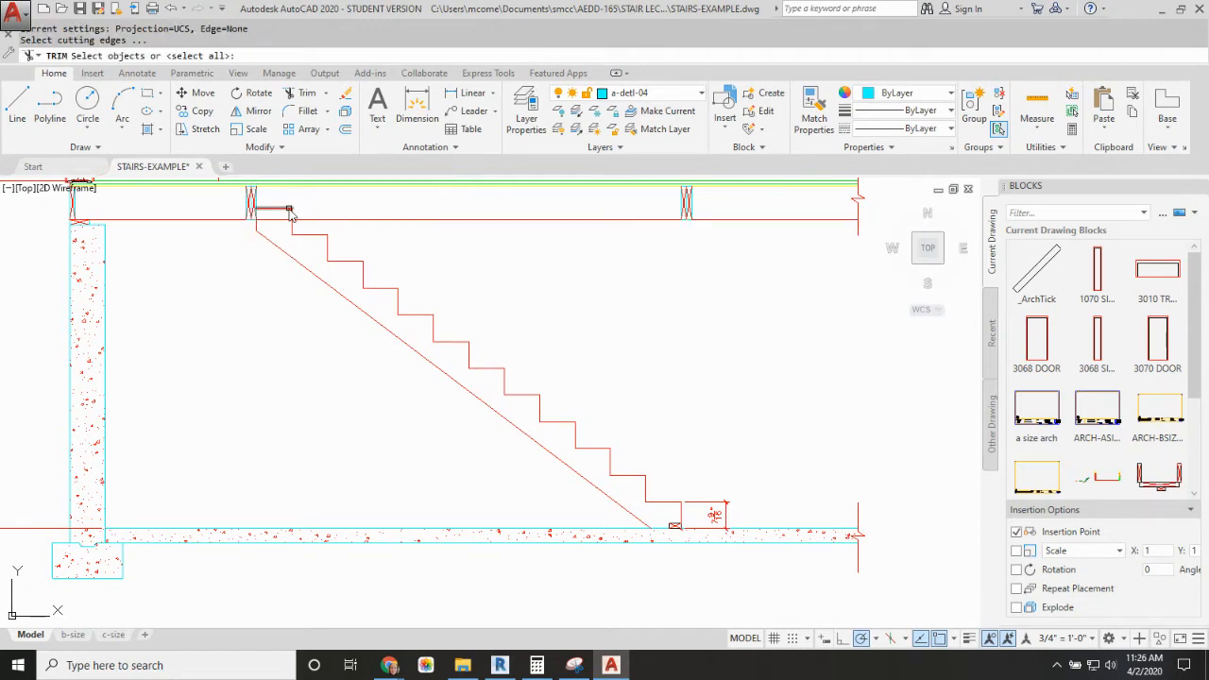
{"action": "left_click", "coordinate": [294, 229]}
{"action": "key", "text": "Return"}
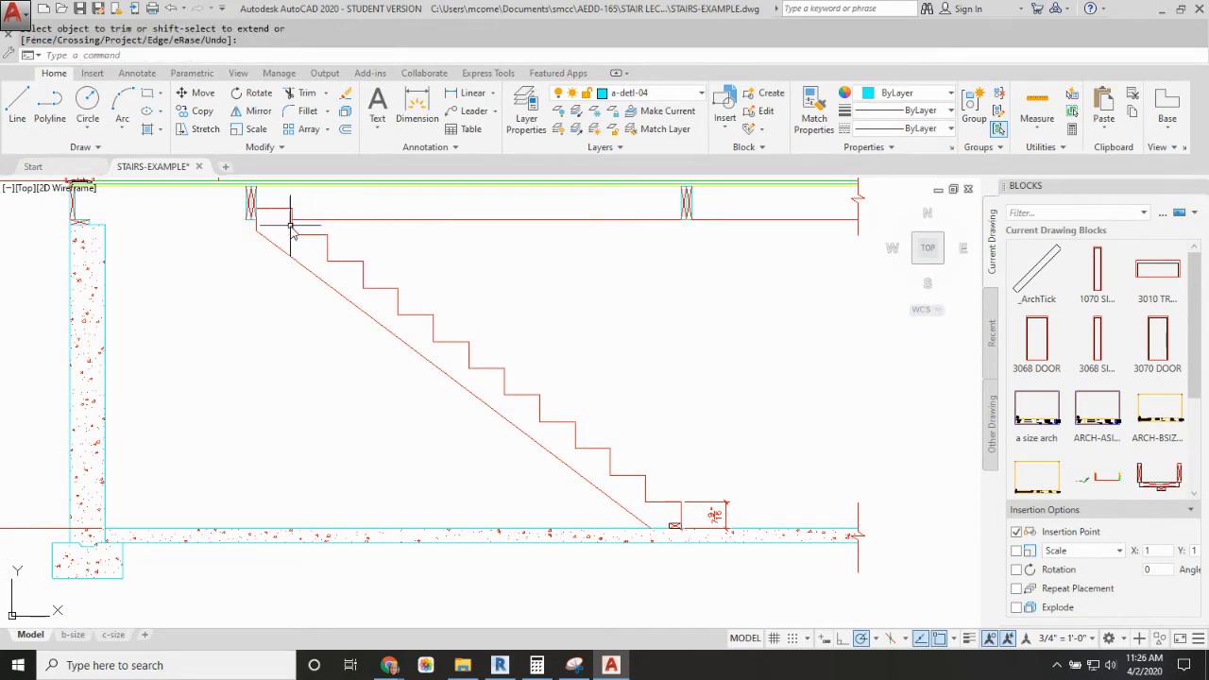
Step: Draw a line along the framing's underside from the upper header's stair-side lower corner to the rim joist's outer lower corner
{"action": "key", "text": "Return"}
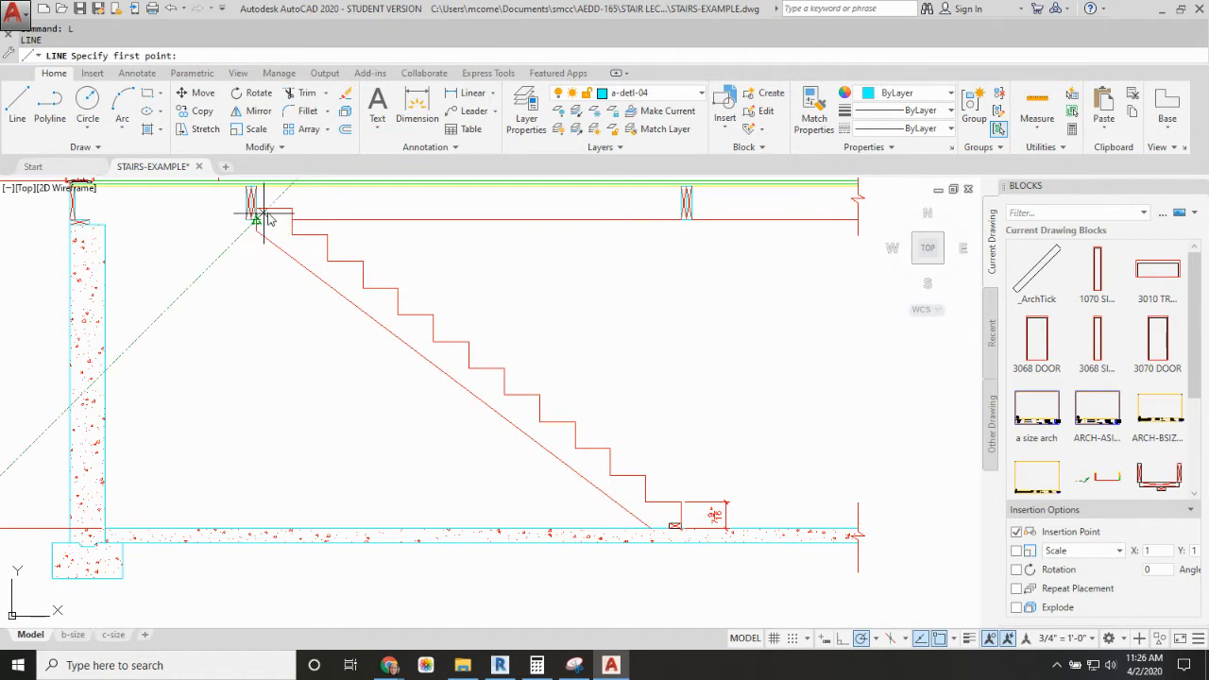
{"action": "left_click", "coordinate": [255, 220]}
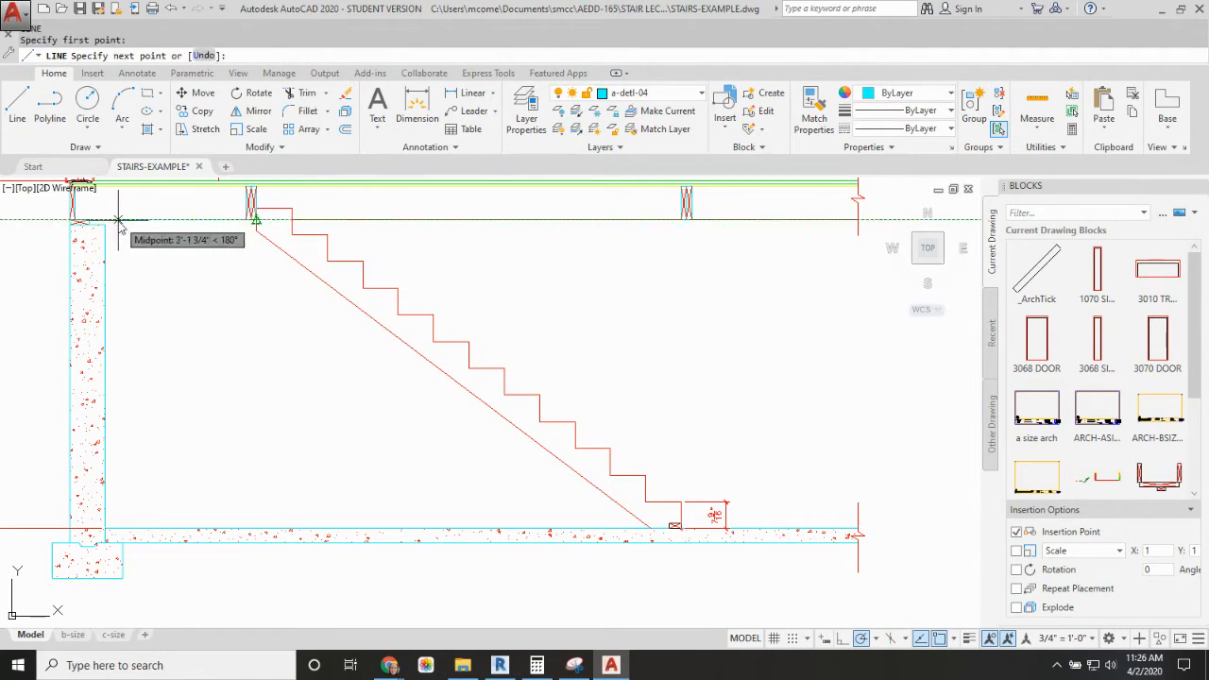
{"action": "left_click", "coordinate": [69, 221]}
{"action": "key", "text": "Escape"}
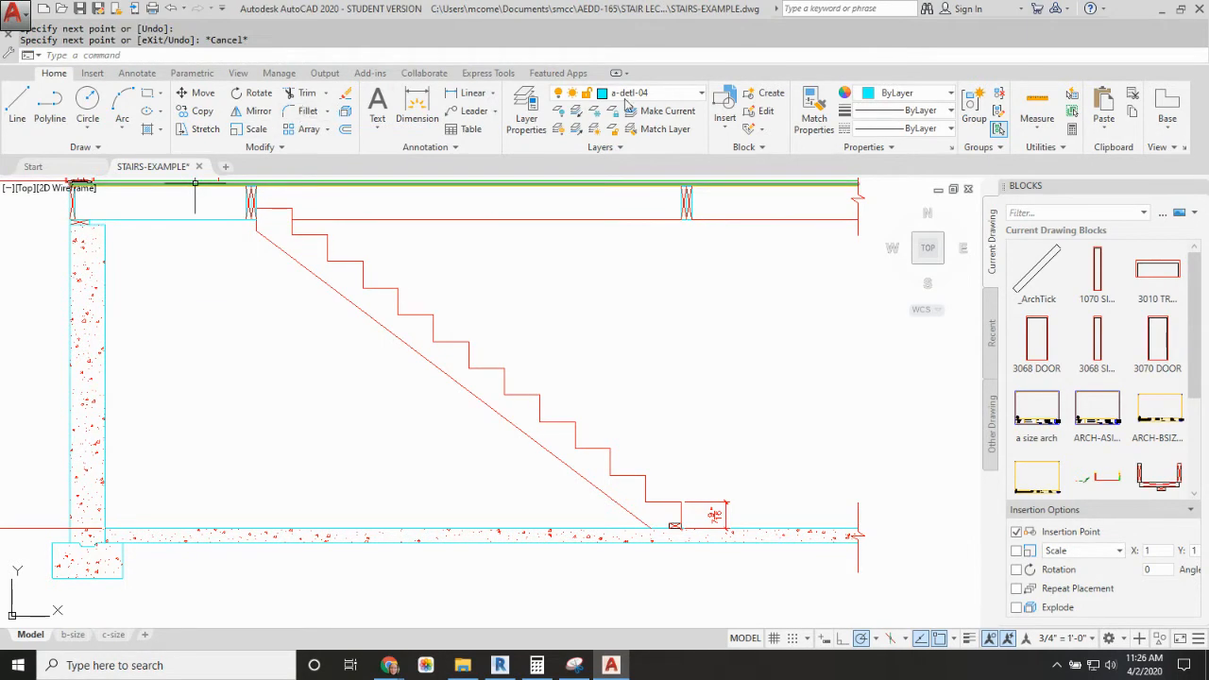
Step: Match the new underside line's properties to the existing underside line beyond the stairs
{"action": "left_click", "coordinate": [814, 106]}
{"action": "left_click", "coordinate": [421, 220]}
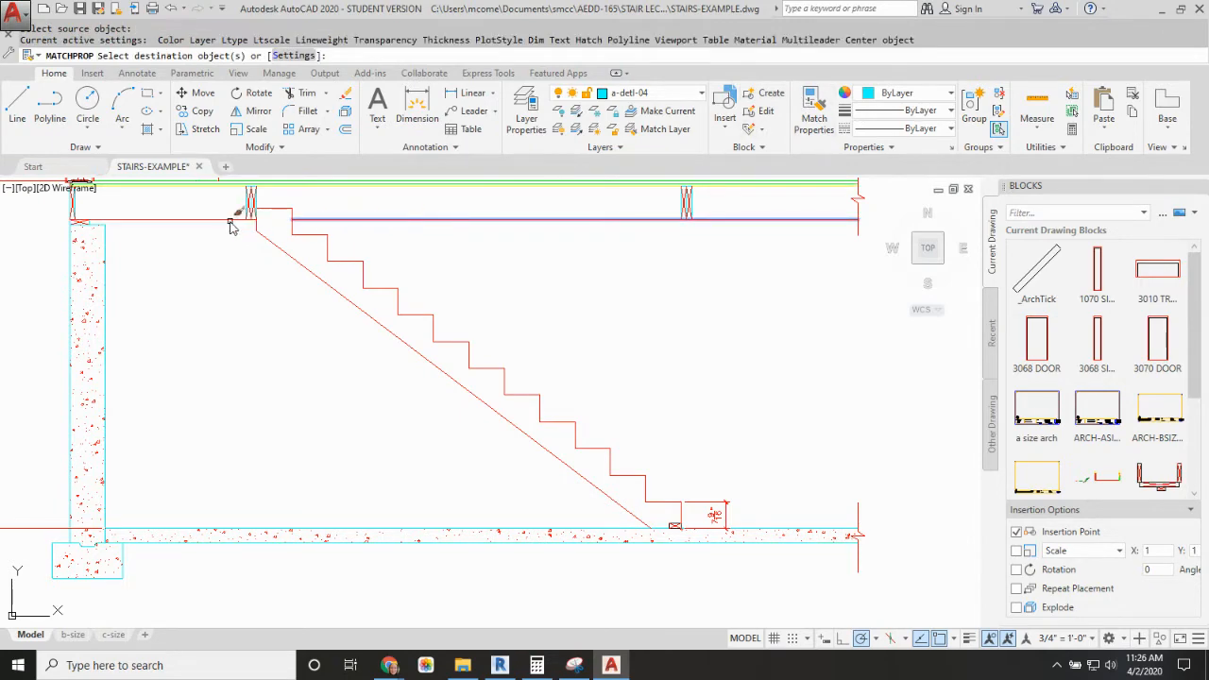
{"action": "left_click", "coordinate": [230, 221]}
{"action": "key", "text": "Escape"}
Step: Shorten the long underside line beyond the stairs so it starts at the far doubled header's stair-side lower corner
{"action": "middle_click_drag", "start_coordinate": [492, 227], "coordinate": [498, 304]}
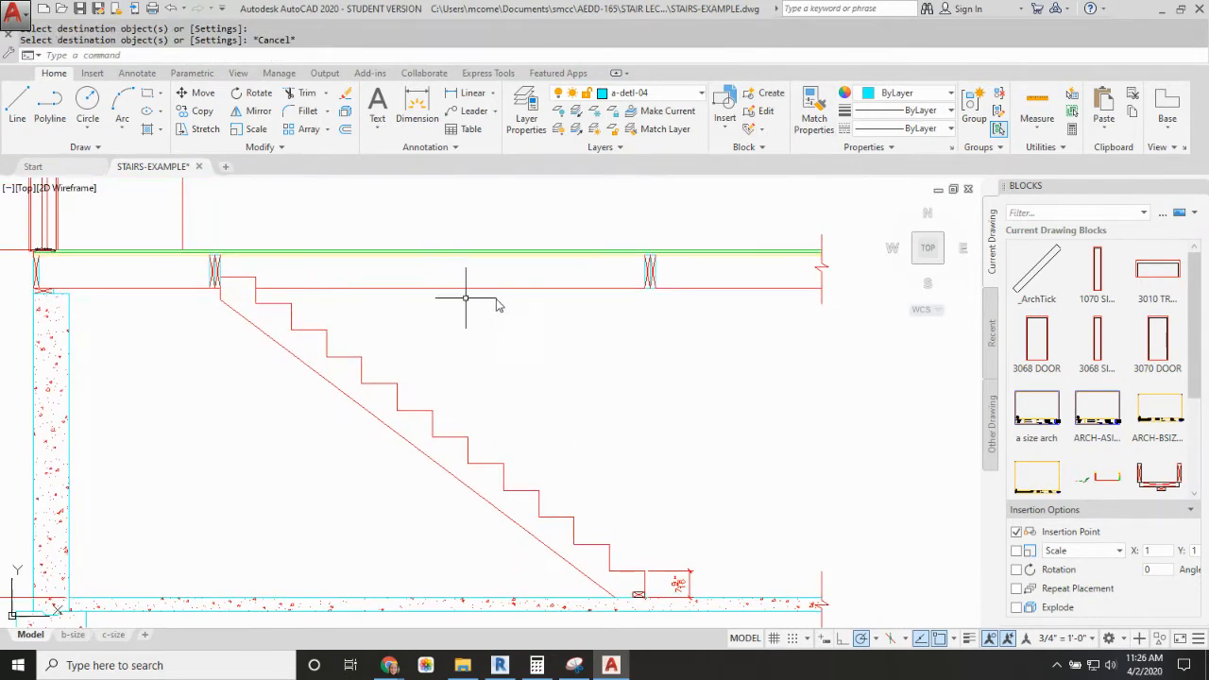
{"action": "left_click", "coordinate": [655, 288]}
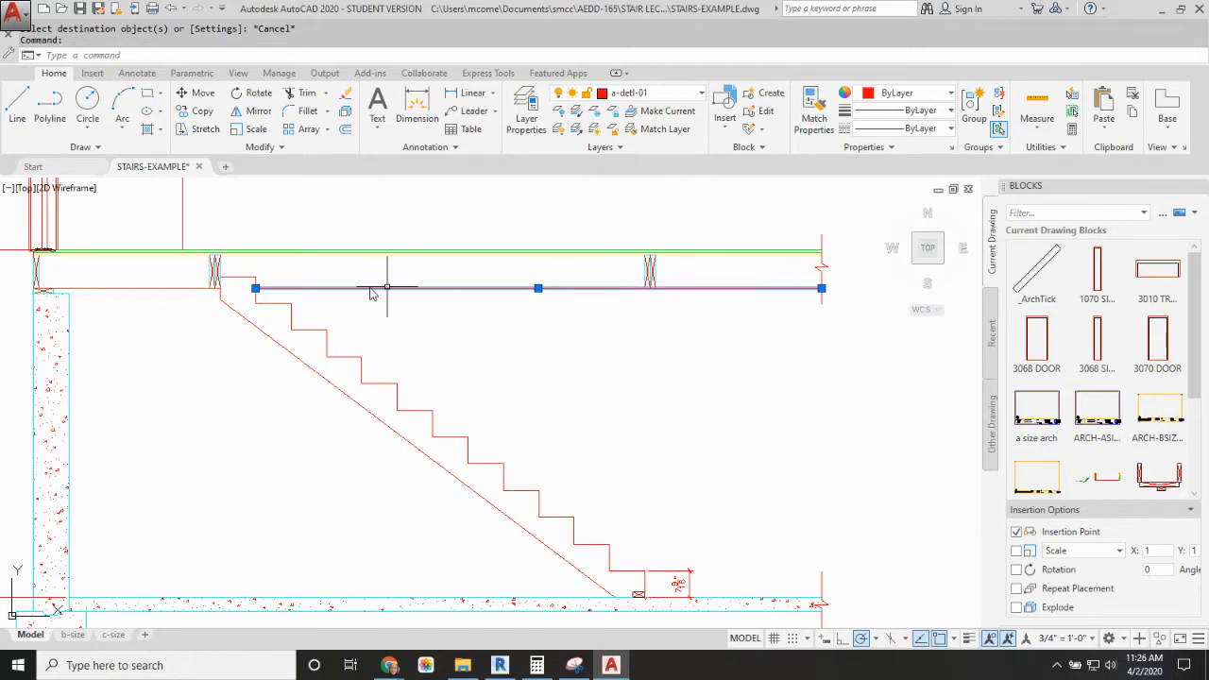
{"action": "left_click", "coordinate": [652, 289]}
{"action": "key", "text": "Escape"}
Step: Assign the underside lines on both sides of the stair opening to layer a-detl-04
{"action": "left_click", "coordinate": [723, 290]}
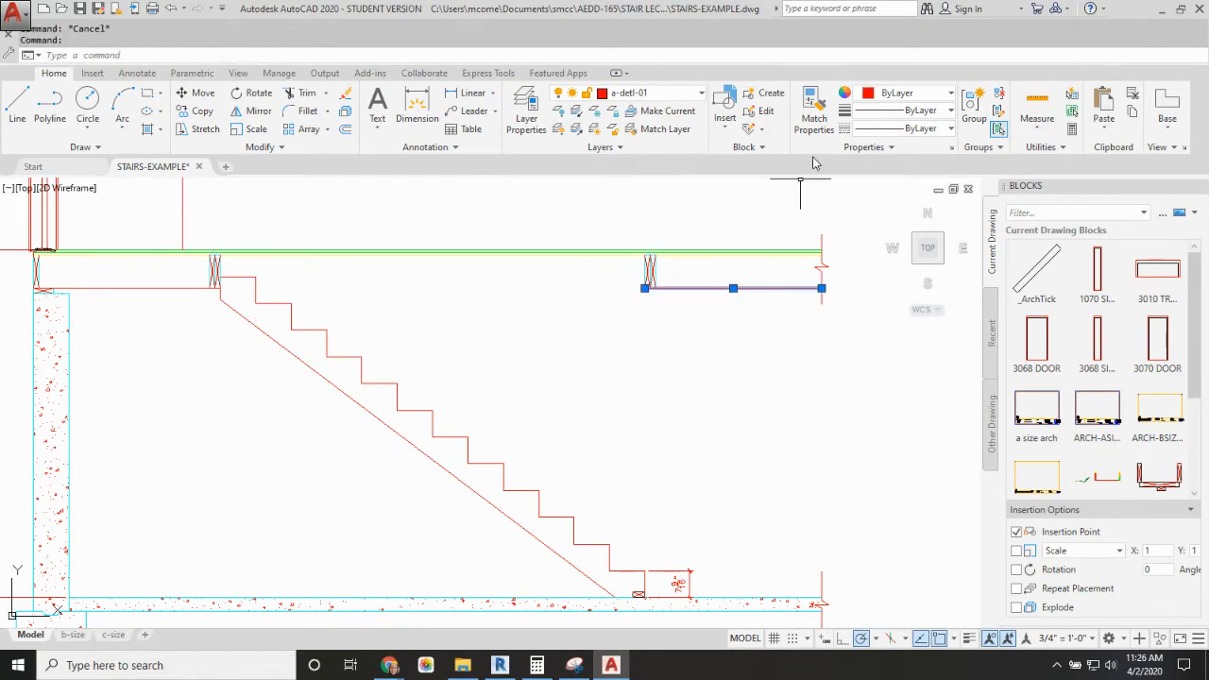
{"action": "left_click", "coordinate": [698, 93]}
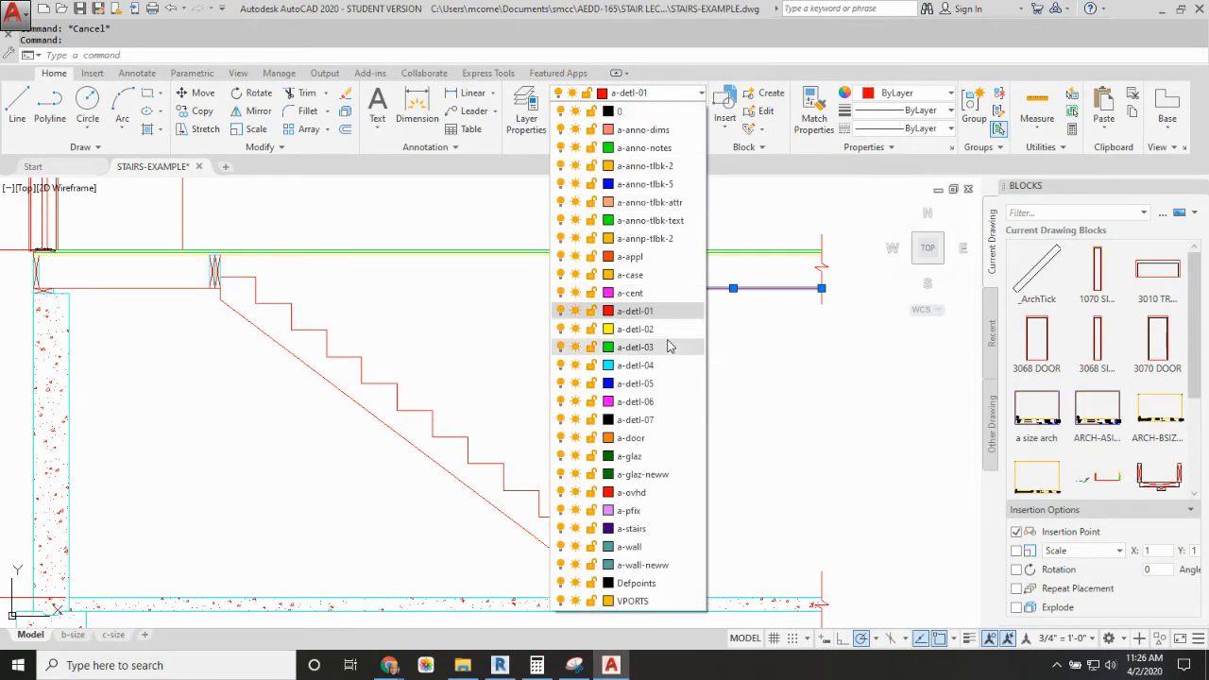
{"action": "left_click", "coordinate": [650, 367]}
{"action": "key", "text": "Escape"}
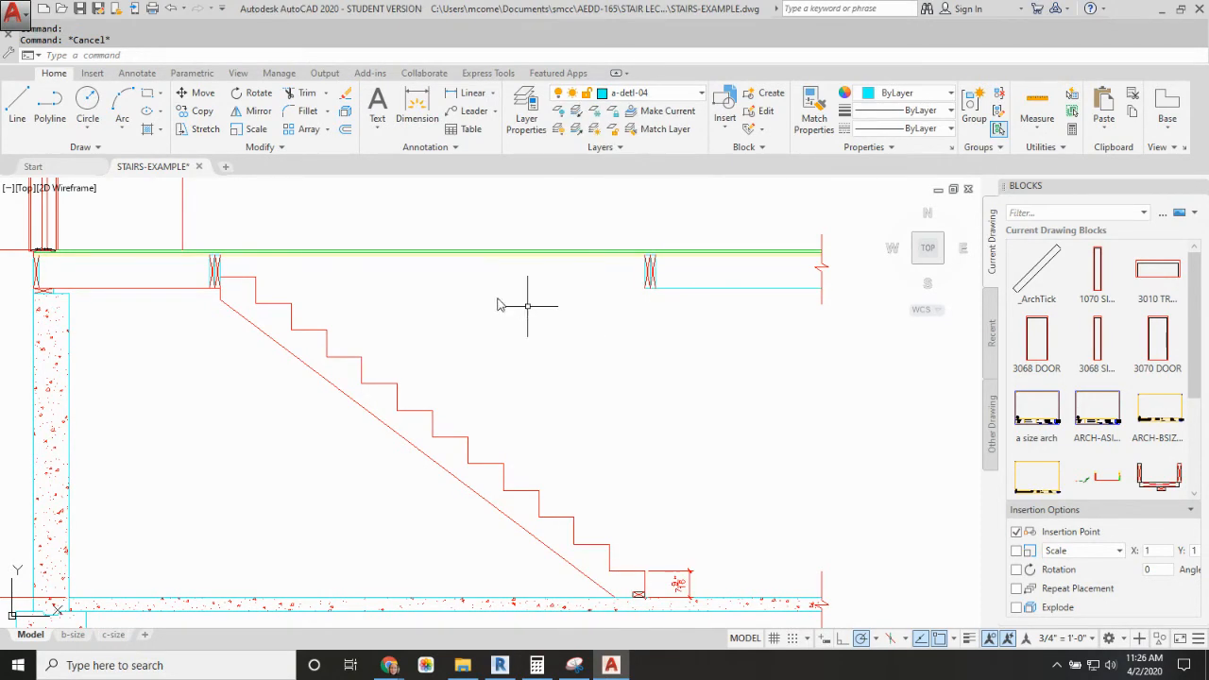
{"action": "left_click", "coordinate": [186, 291]}
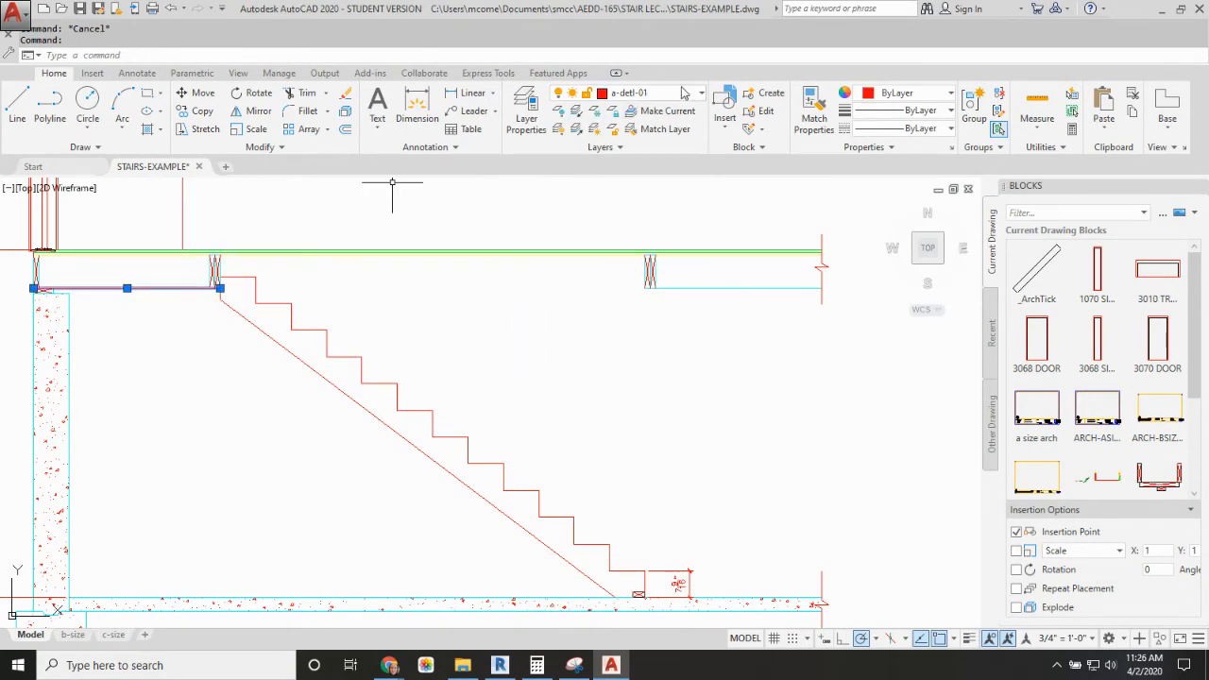
{"action": "left_click", "coordinate": [701, 93]}
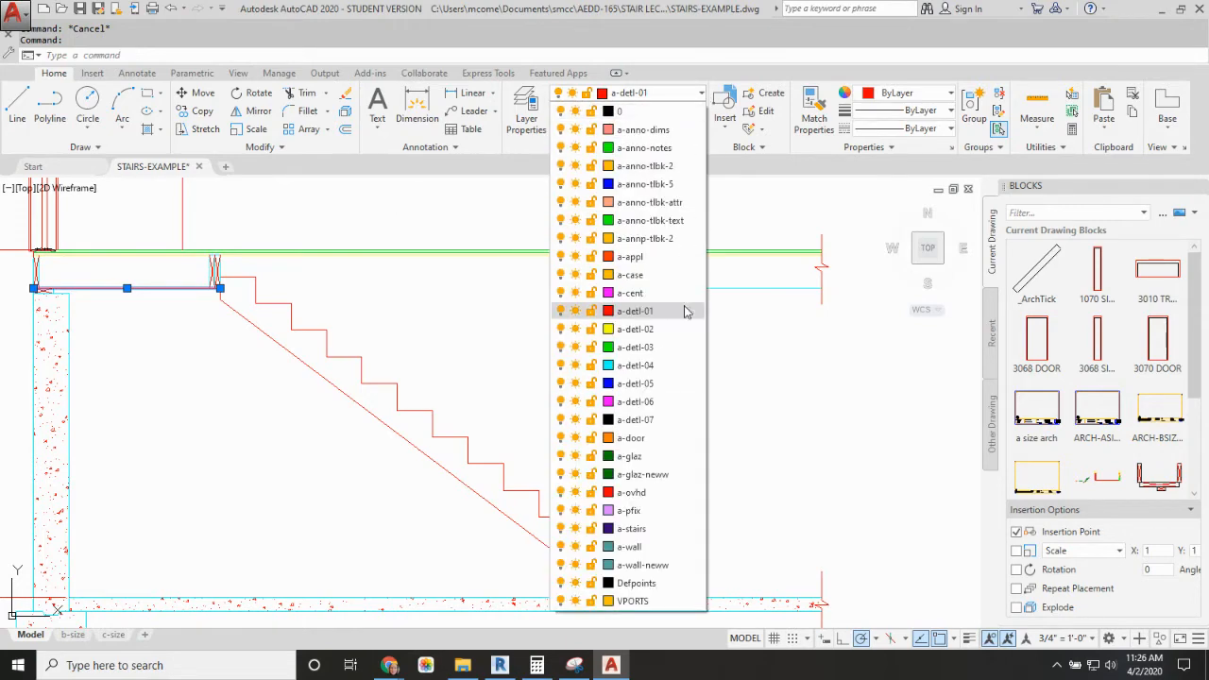
{"action": "left_click", "coordinate": [691, 366]}
{"action": "key", "text": "Escape"}
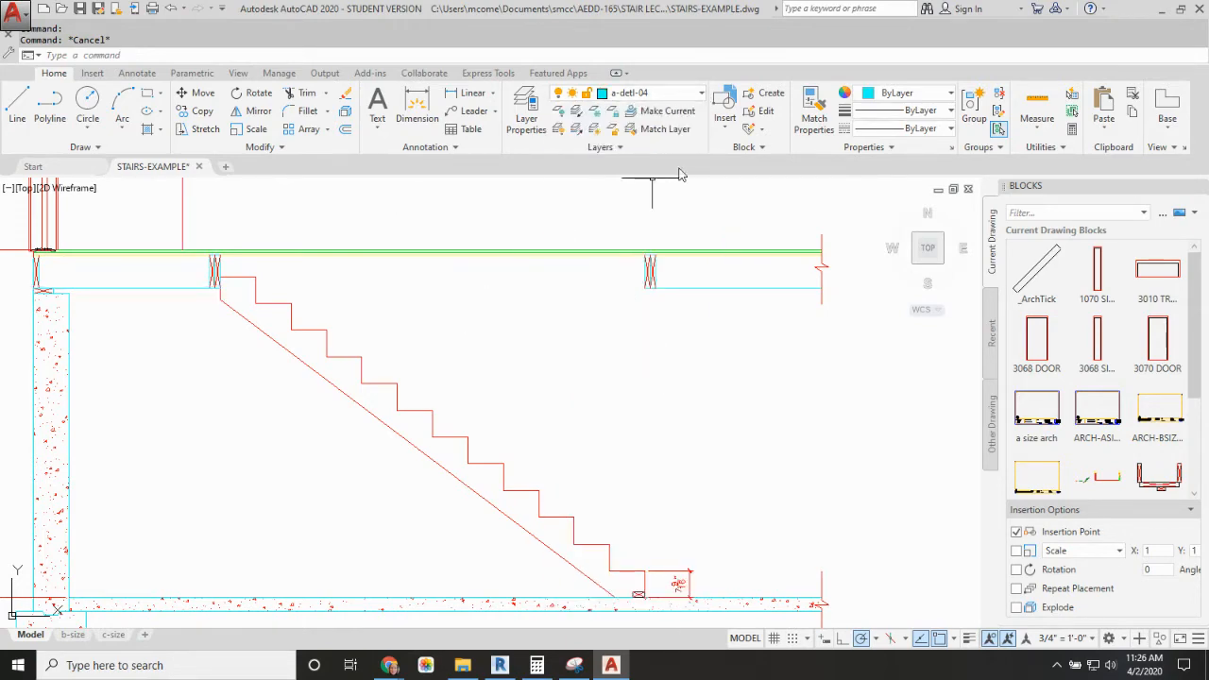
Step: Make a-detl-01 the current layer and draw a line along the framing's underside from the far header to the stringer's uppermost riser
{"action": "left_click", "coordinate": [702, 94]}
{"action": "left_click", "coordinate": [652, 314]}
{"action": "key", "text": "Return"}
{"action": "left_click", "coordinate": [645, 287]}
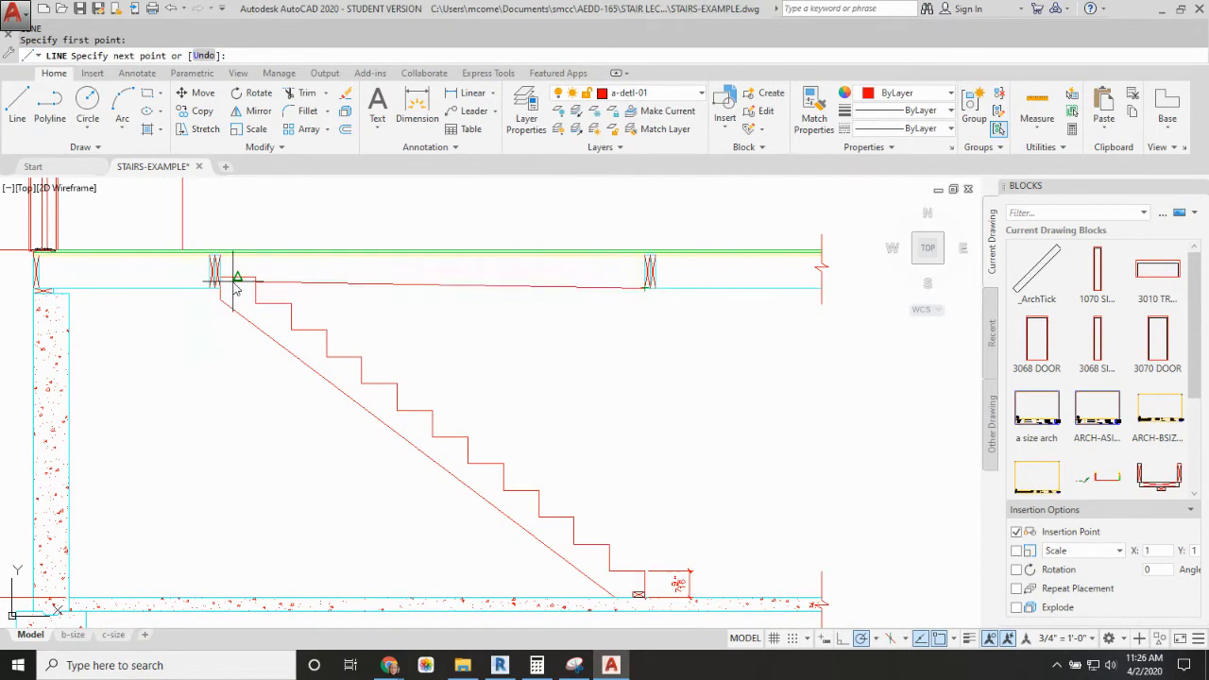
{"action": "left_click", "coordinate": [255, 288]}
{"action": "scroll", "coordinate": [274, 291], "scroll_direction": "up", "scroll_amount": 6}
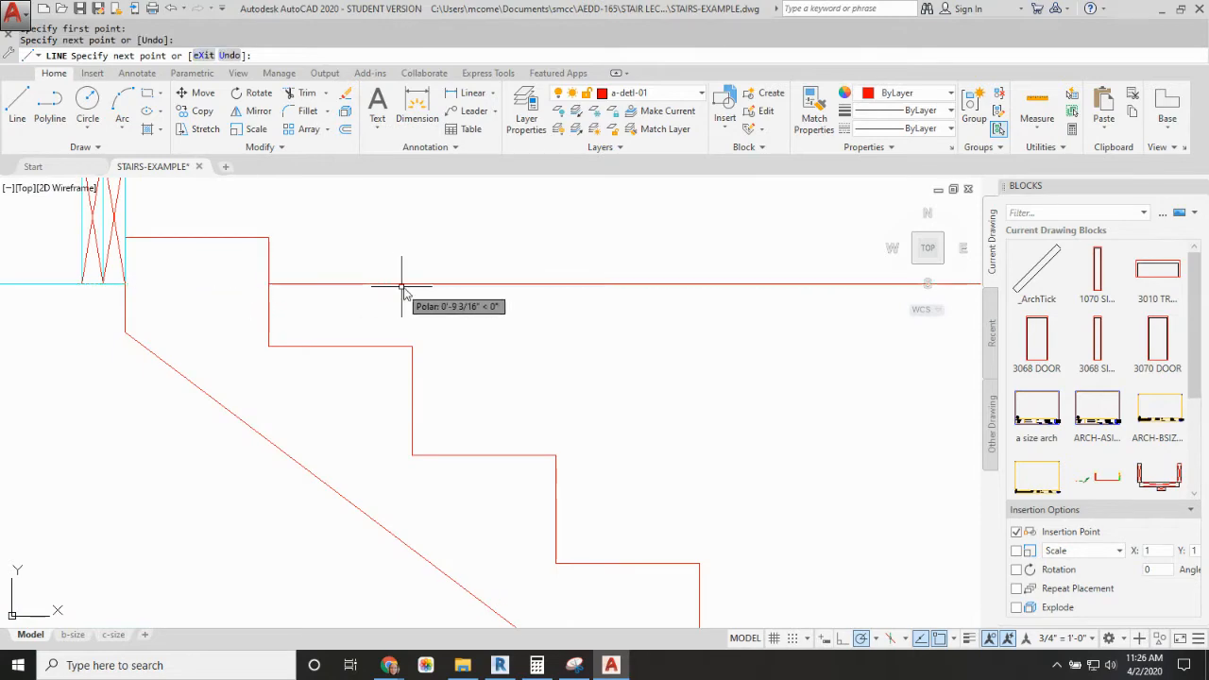
{"action": "key", "text": "Escape"}
{"action": "key", "text": "Escape"}
{"action": "scroll", "coordinate": [494, 305], "scroll_direction": "down", "scroll_amount": 8}
{"action": "key", "text": "Escape"}
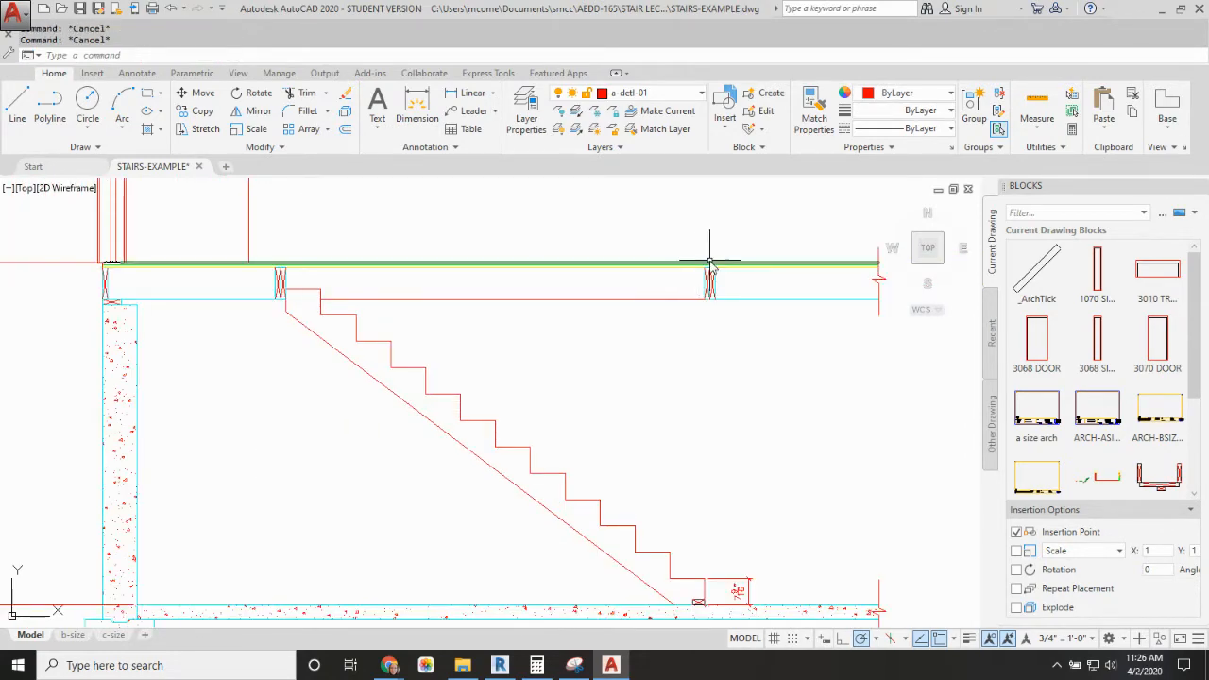
Step: Draw the floor's edge from the upper header's stair-side top corner, 1.25" horizontally into the opening and vertically up to the floor's top surface
{"action": "scroll", "coordinate": [274, 271], "scroll_direction": "up", "scroll_amount": 4}
{"action": "scroll", "coordinate": [302, 272], "scroll_direction": "up", "scroll_amount": 2}
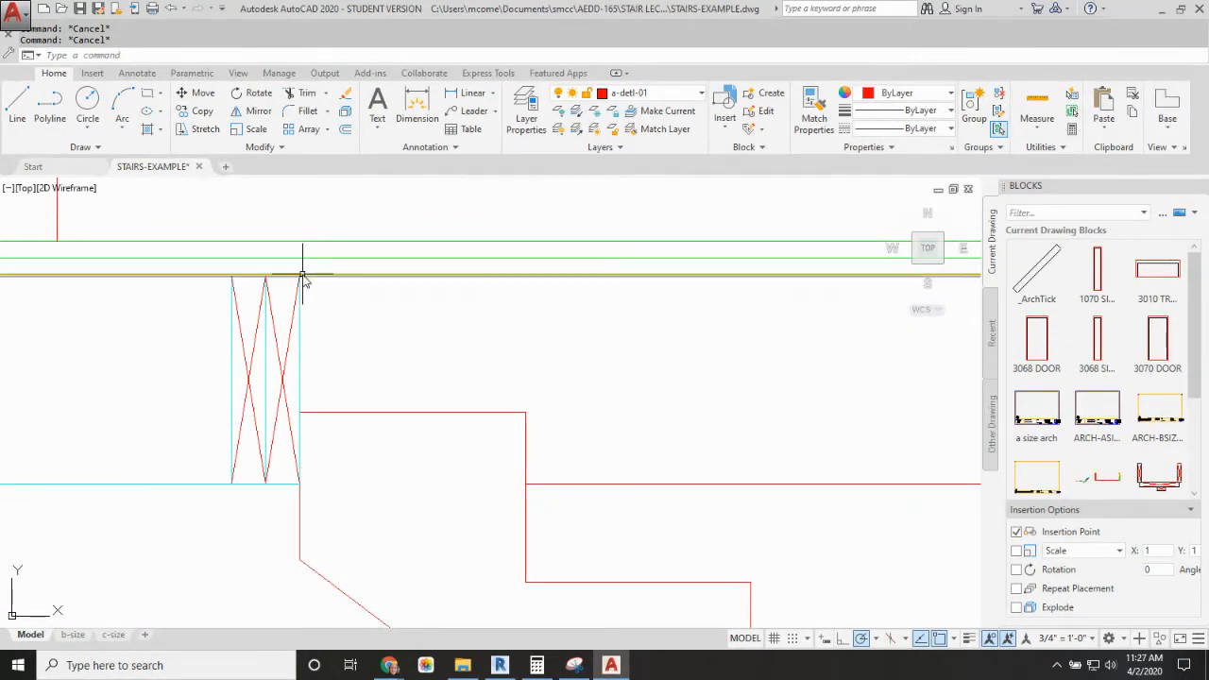
{"action": "type", "text": "l"}
{"action": "key", "text": "Return"}
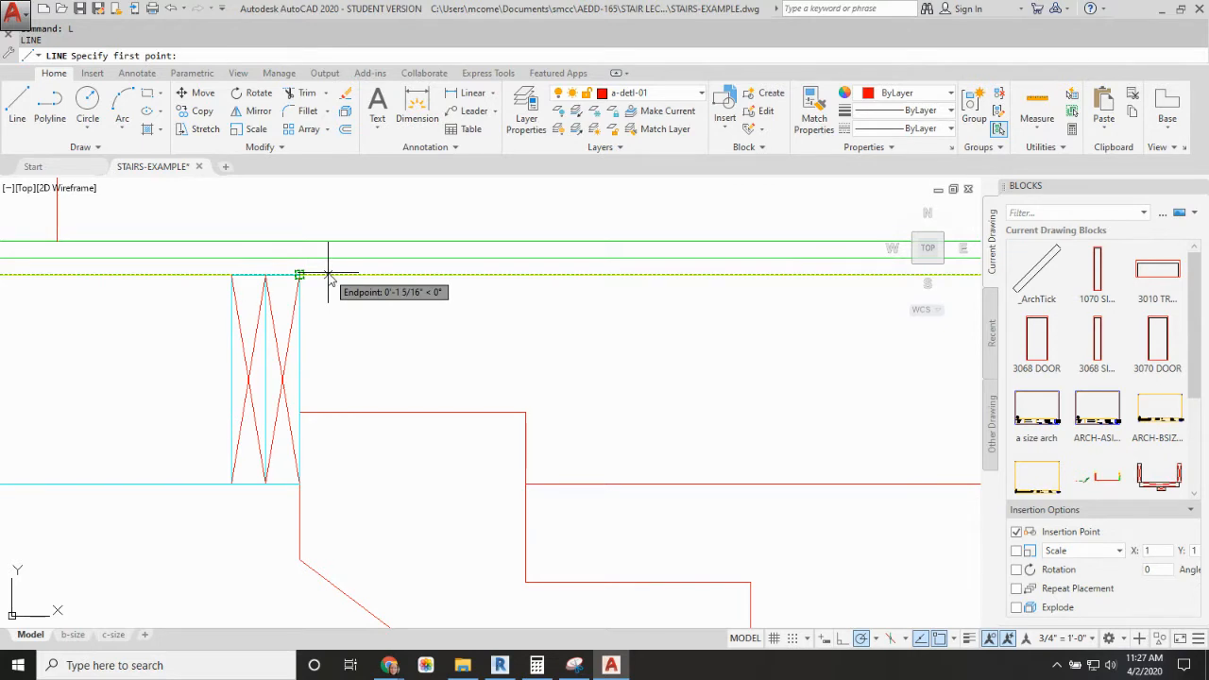
{"action": "left_click", "coordinate": [299, 276]}
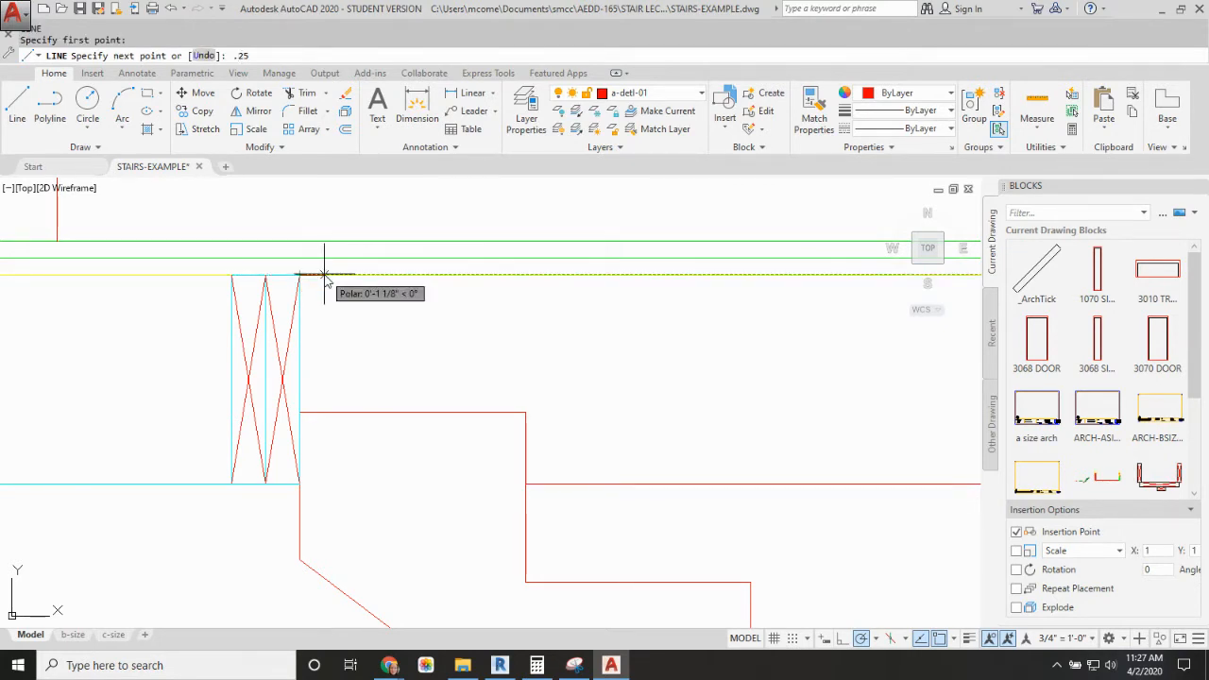
{"action": "key", "text": "Return"}
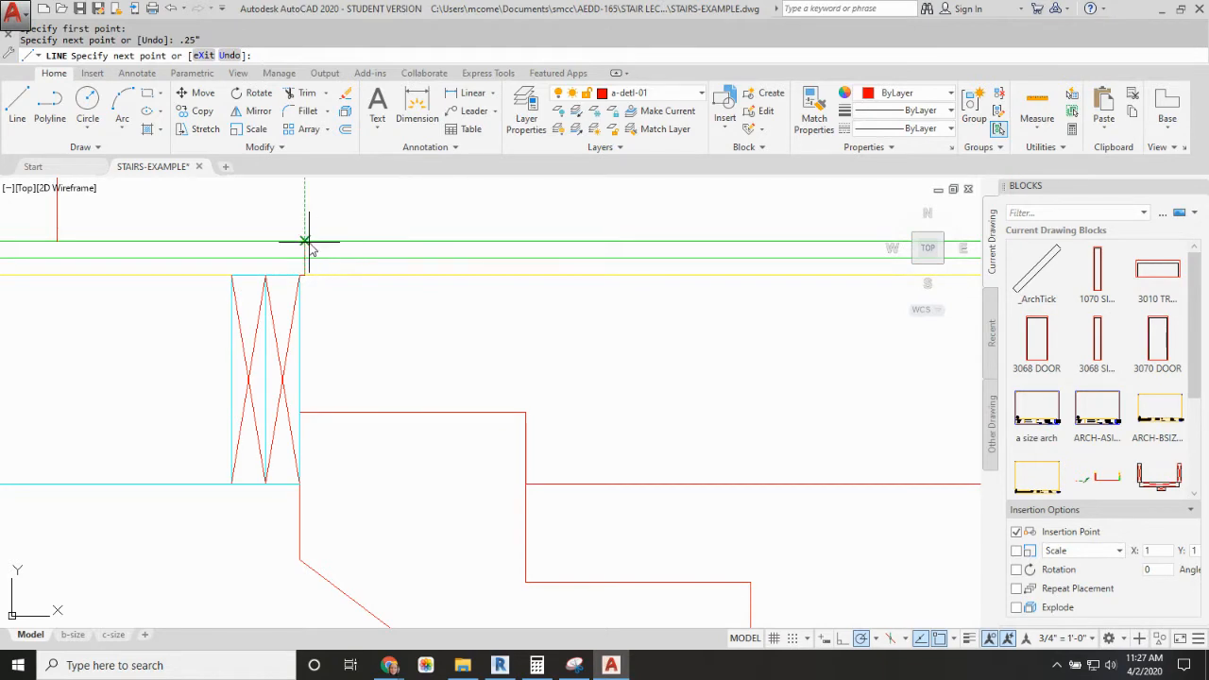
{"action": "type", "text": "U"}
{"action": "key", "text": "Return"}
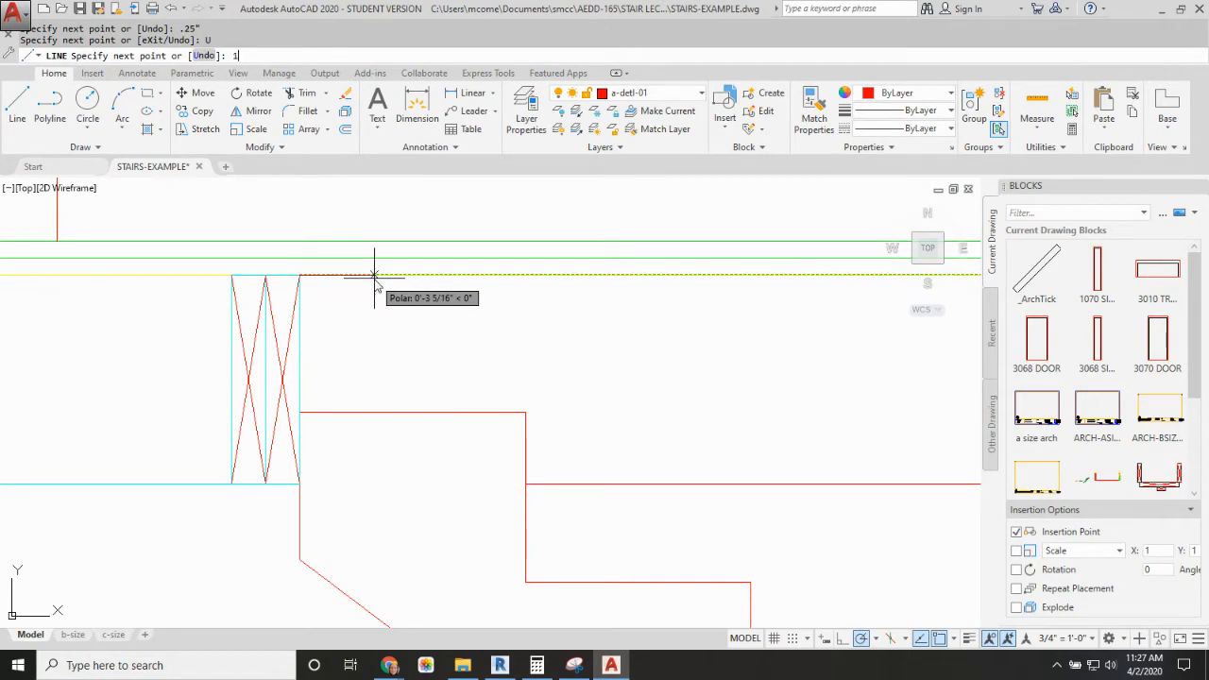
{"action": "type", "text": "1.25"}
{"action": "key", "text": "Return"}
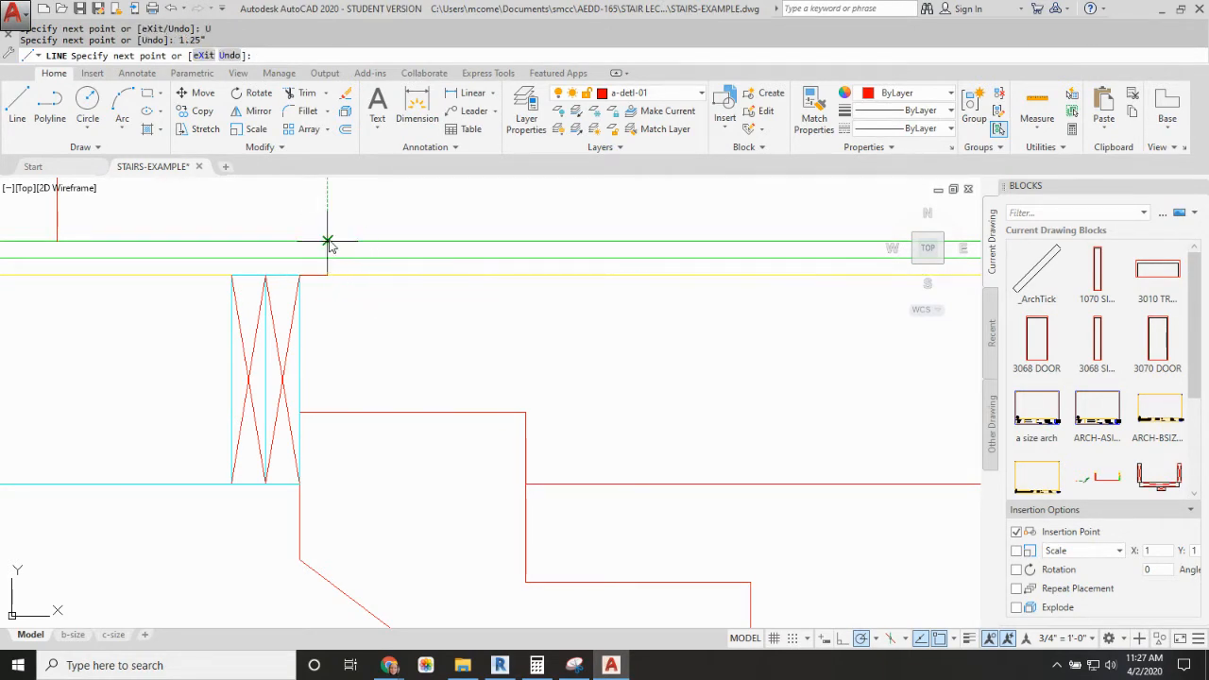
{"action": "left_click", "coordinate": [327, 242]}
{"action": "key", "text": "Return"}
Step: Draw a vertical line 0.5" off the far header's stair-side face, from the framing's underside up to the floor's top surface
{"action": "scroll", "coordinate": [337, 262], "scroll_direction": "down", "scroll_amount": 5}
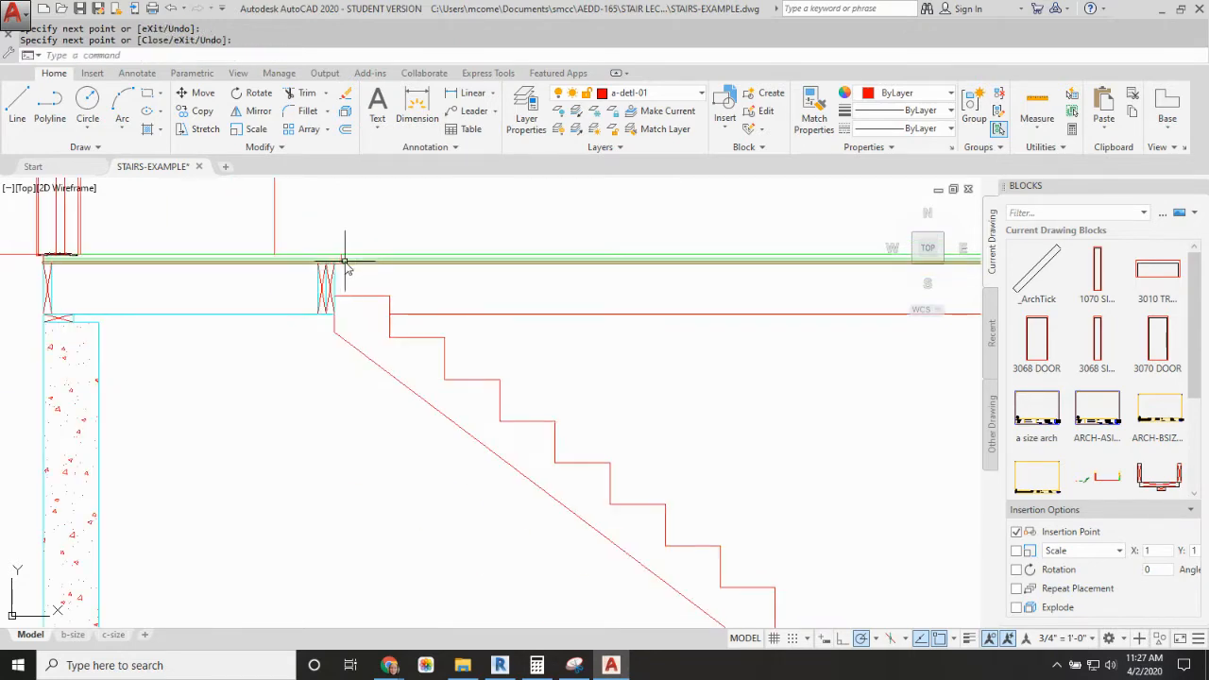
{"action": "scroll", "coordinate": [290, 274], "scroll_direction": "up", "scroll_amount": 3}
{"action": "scroll", "coordinate": [288, 269], "scroll_direction": "down", "scroll_amount": 2}
{"action": "middle_click_drag", "start_coordinate": [542, 282], "coordinate": [304, 292]}
{"action": "middle_click_drag", "start_coordinate": [746, 291], "coordinate": [300, 291]}
{"action": "scroll", "coordinate": [731, 296], "scroll_direction": "up", "scroll_amount": 3}
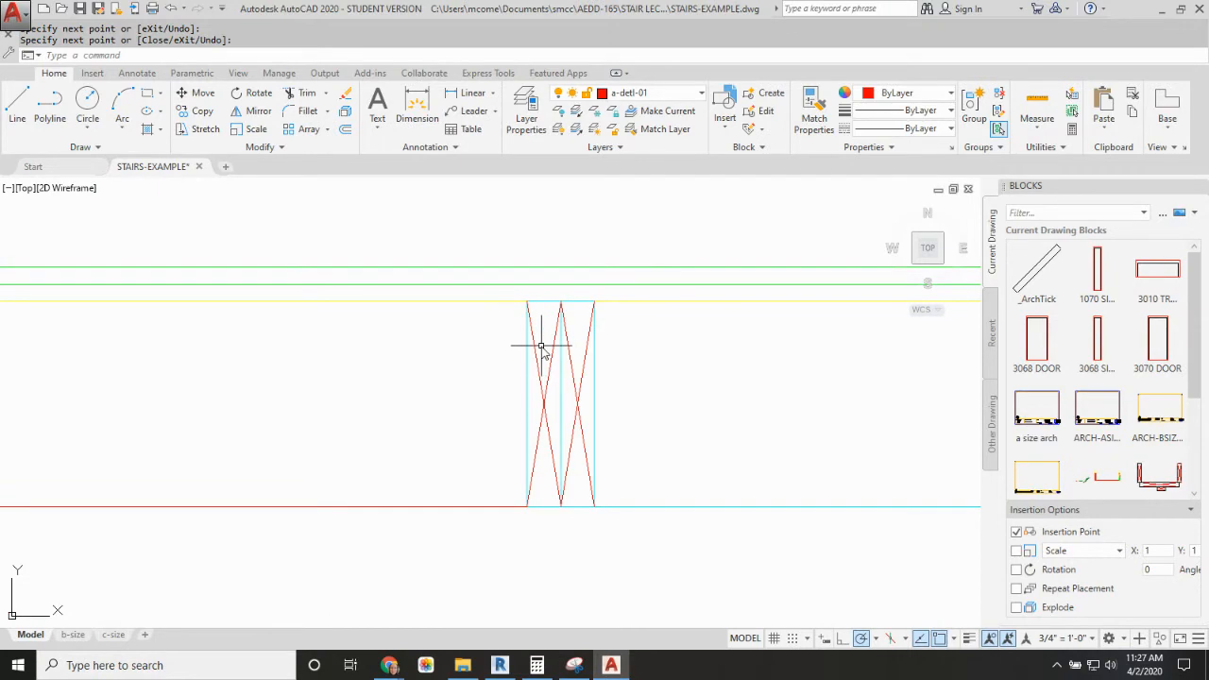
{"action": "type", "text": "L"}
{"action": "key", "text": "Return"}
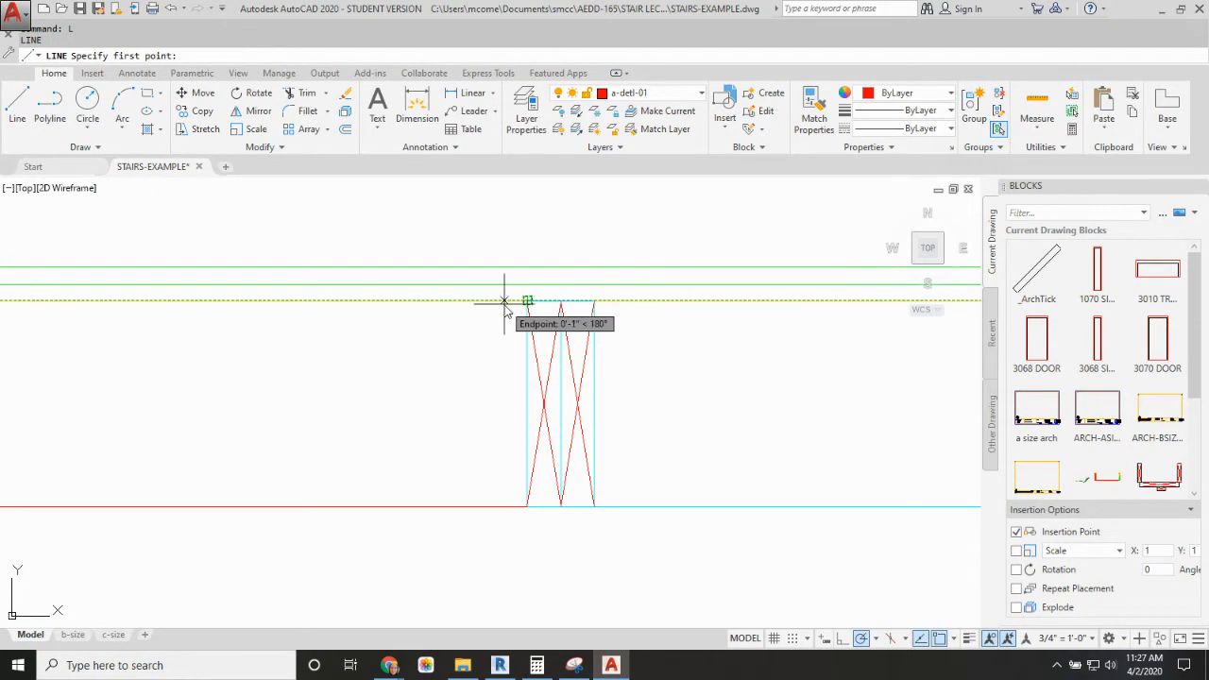
{"action": "type", "text": ".5"}
{"action": "key", "text": "Return"}
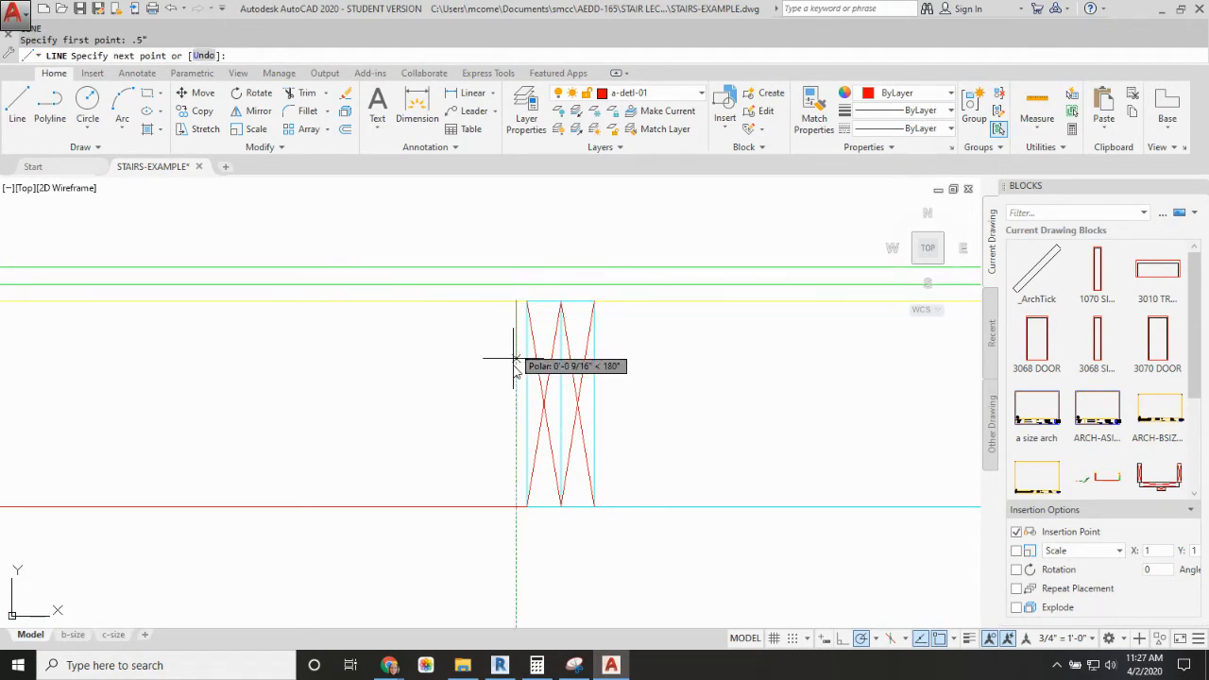
{"action": "left_click", "coordinate": [517, 507]}
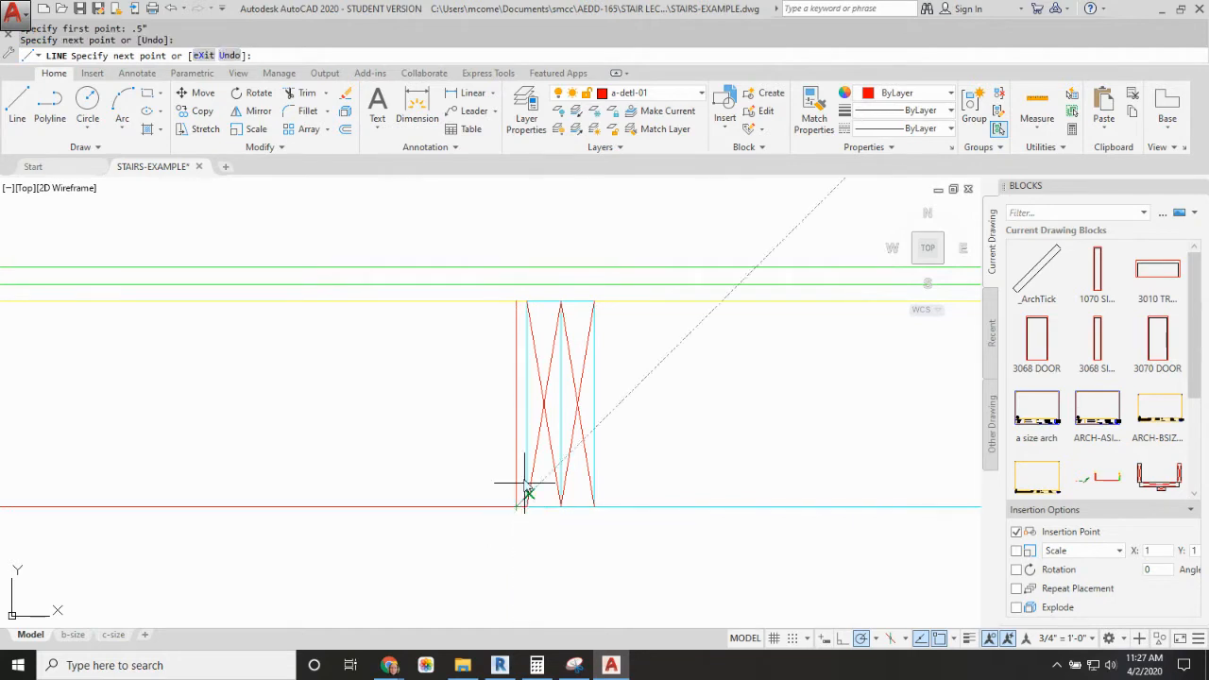
{"action": "key", "text": "Escape"}
{"action": "left_click", "coordinate": [517, 307]}
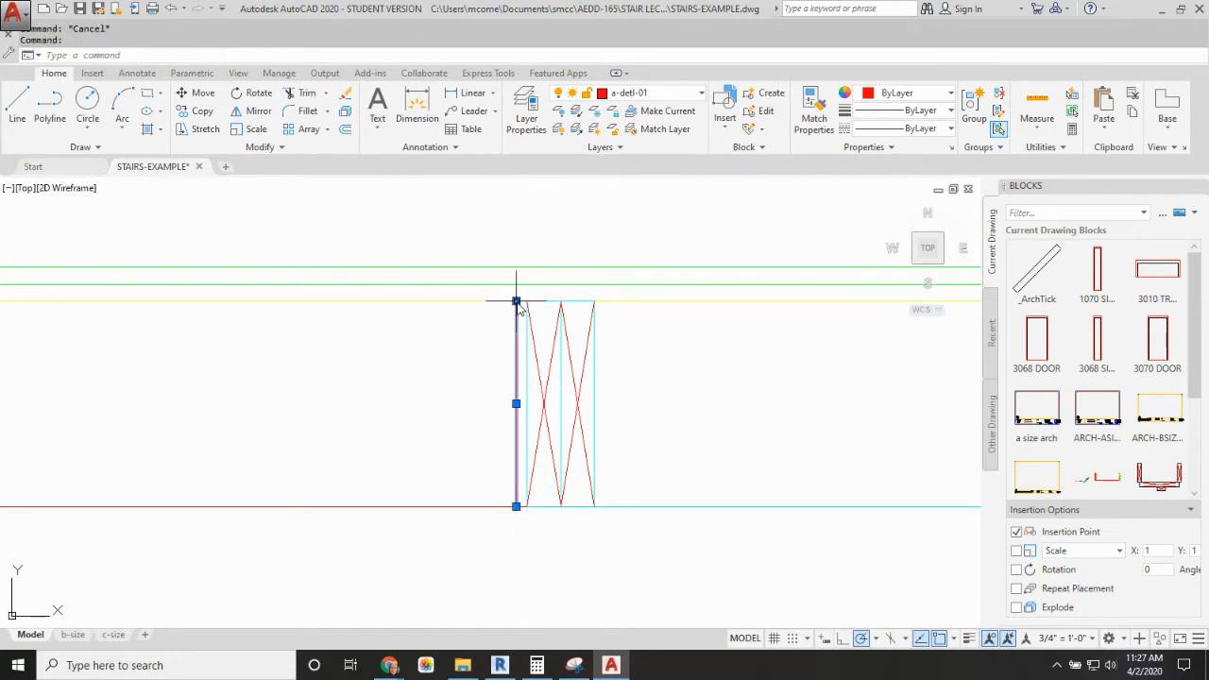
{"action": "left_click", "coordinate": [517, 302]}
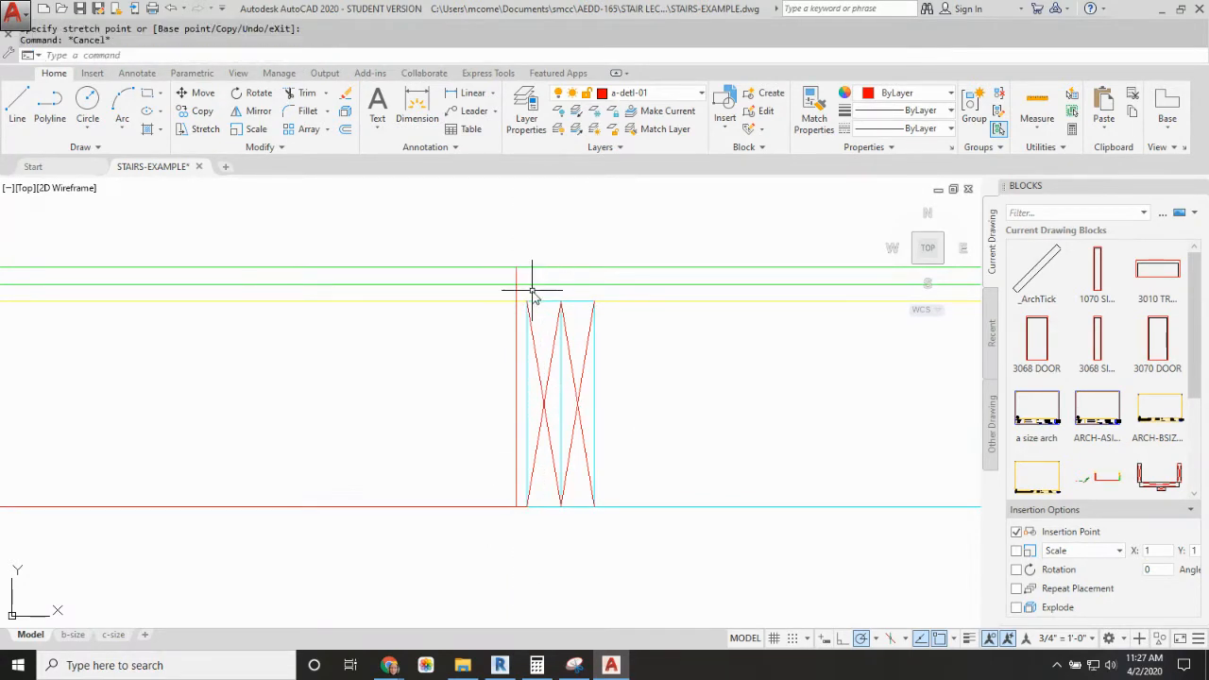
Step: Try to trim the floor layers across the stair opening, using the vertical line beside the far header as cutting edge
{"action": "key", "text": "Return"}
{"action": "left_click", "coordinate": [517, 313]}
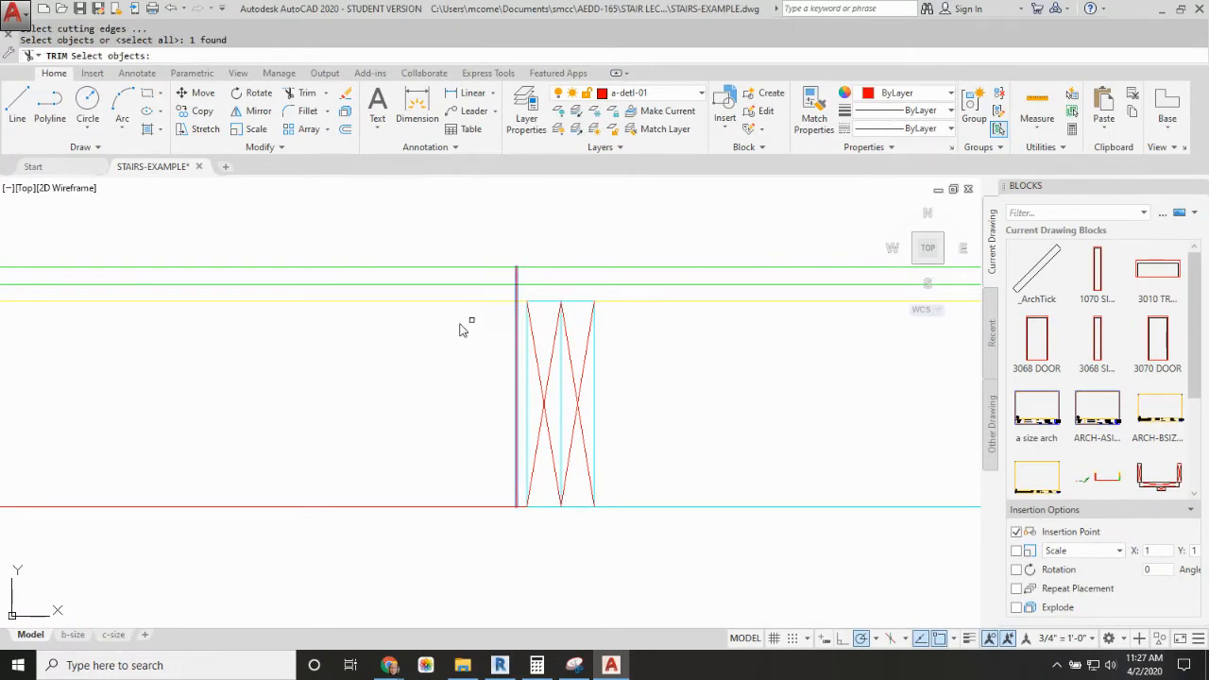
{"action": "key", "text": "Return"}
{"action": "scroll", "coordinate": [359, 348], "scroll_direction": "down", "scroll_amount": 5}
{"action": "scroll", "coordinate": [150, 342], "scroll_direction": "up", "scroll_amount": 8}
{"action": "left_click", "coordinate": [313, 202]}
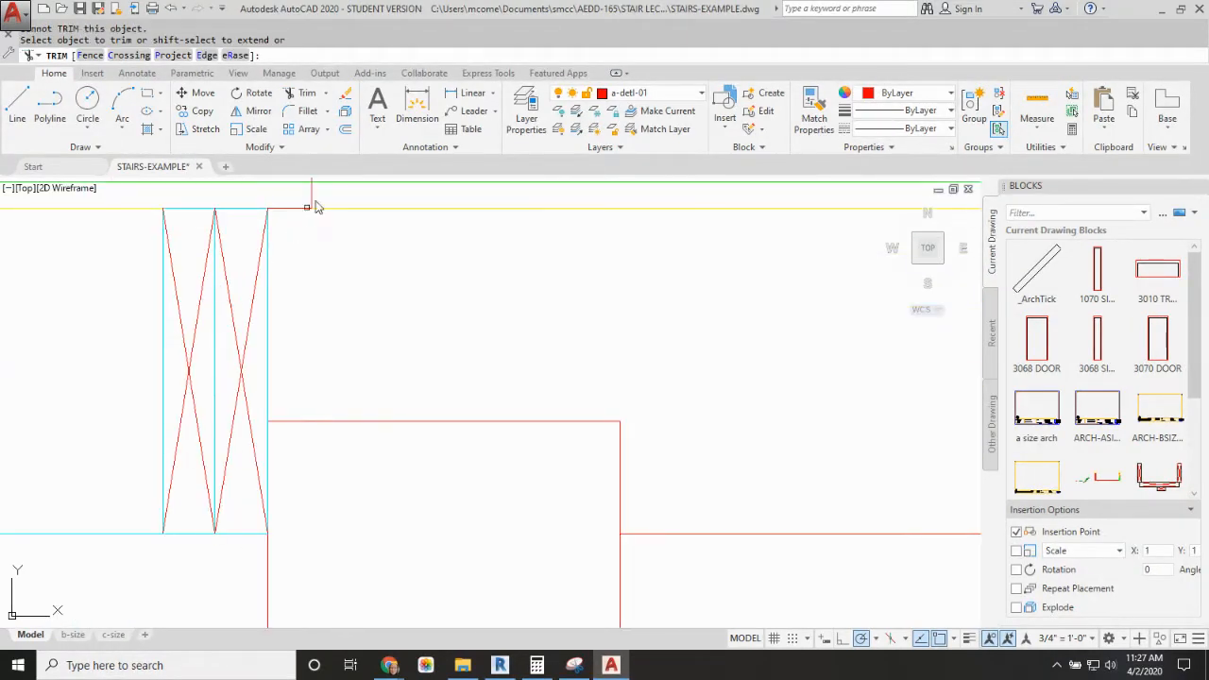
{"action": "left_click", "coordinate": [312, 202]}
{"action": "left_click", "coordinate": [313, 196]}
{"action": "left_click", "coordinate": [321, 194]}
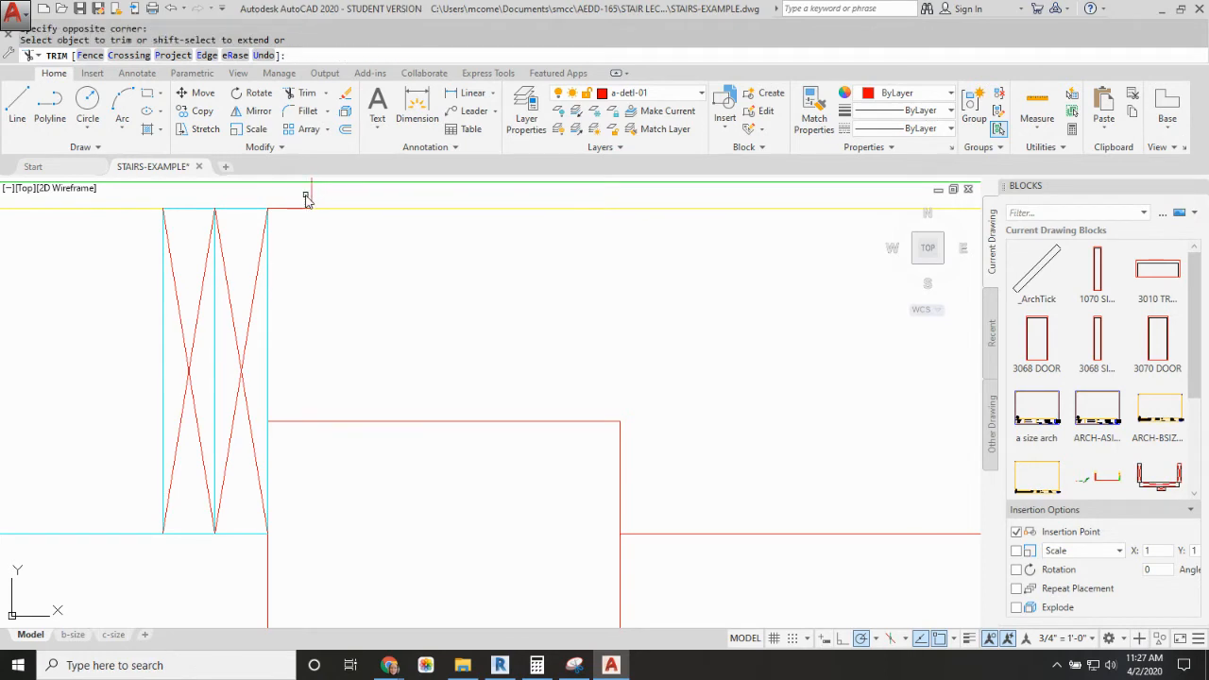
{"action": "key", "text": "Escape"}
{"action": "key", "text": "Escape"}
{"action": "scroll", "coordinate": [359, 349], "scroll_direction": "down", "scroll_amount": 8}
{"action": "middle_click_drag", "start_coordinate": [463, 349], "coordinate": [245, 346]}
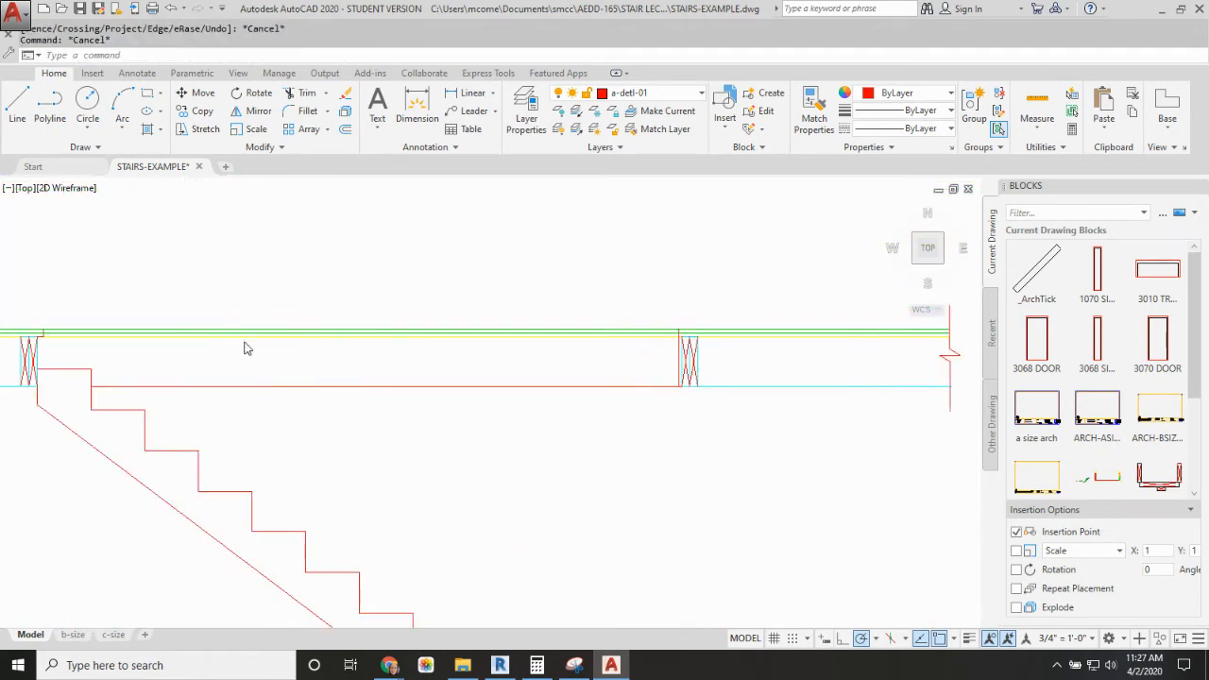
Step: Trim the three floor layer lines out of the stair opening between the upper header's floor edge and the far header
{"action": "key", "text": "Escape"}
{"action": "type", "text": "T"}
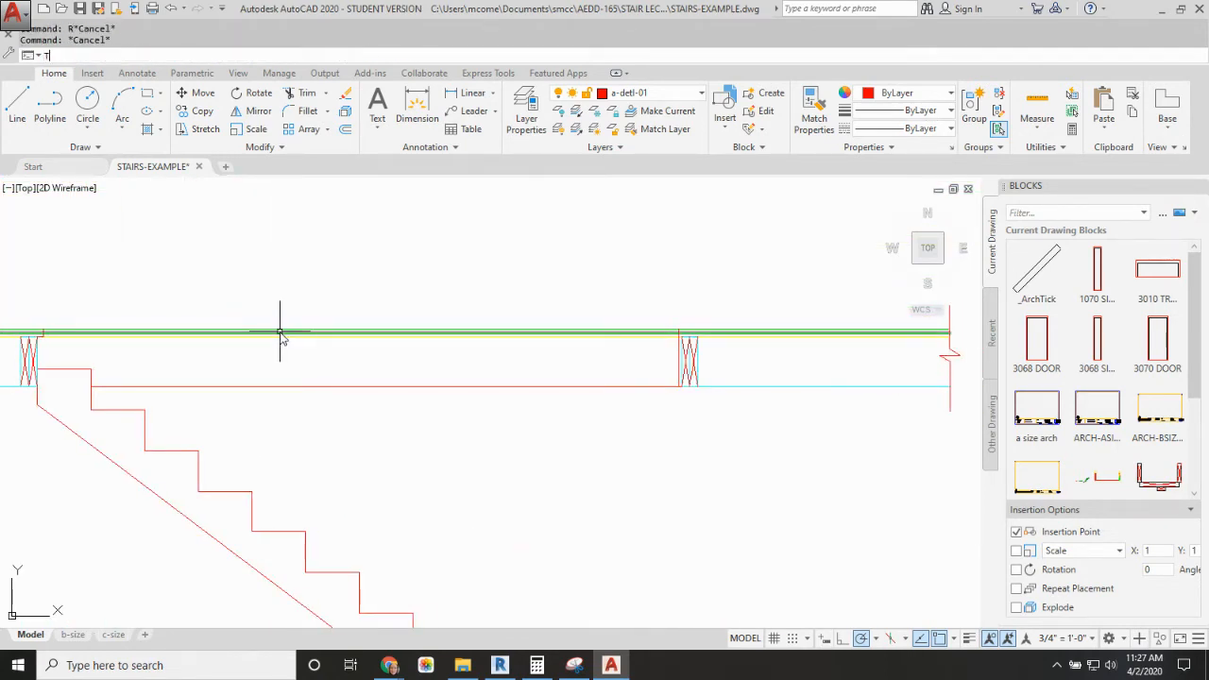
{"action": "type", "text": "R"}
{"action": "key", "text": "Return"}
{"action": "key", "text": "Return"}
{"action": "left_click", "coordinate": [278, 330]}
{"action": "left_click", "coordinate": [277, 334]}
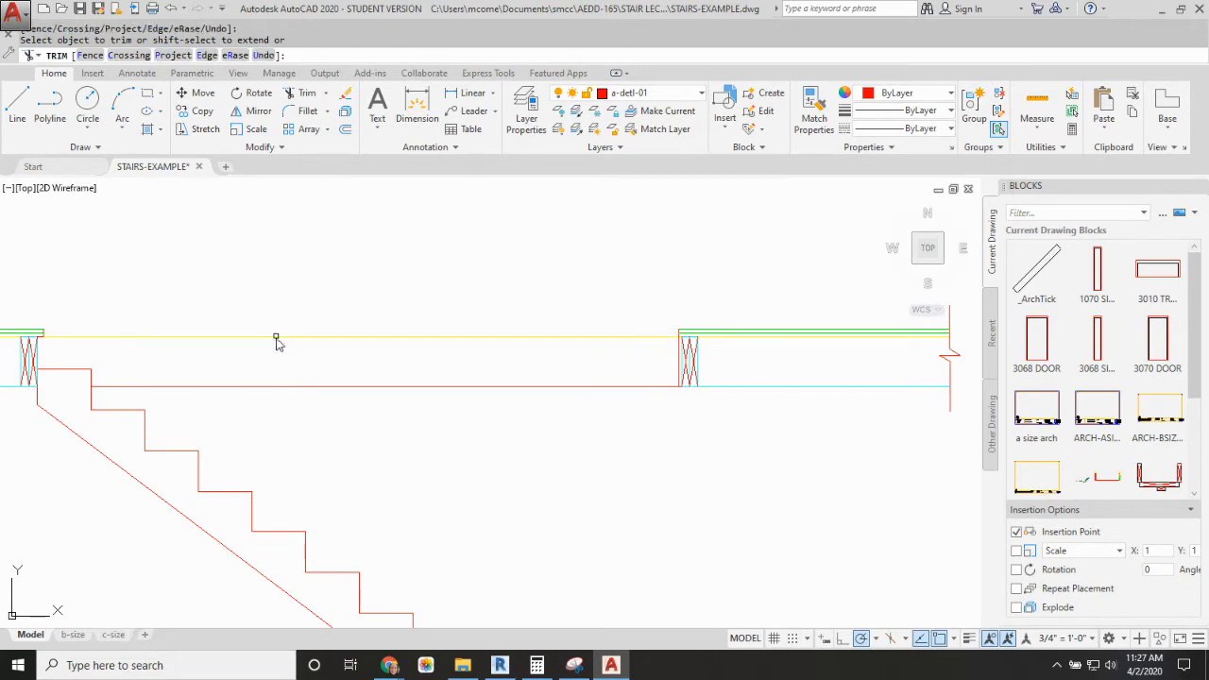
{"action": "left_click", "coordinate": [276, 337]}
{"action": "key", "text": "Return"}
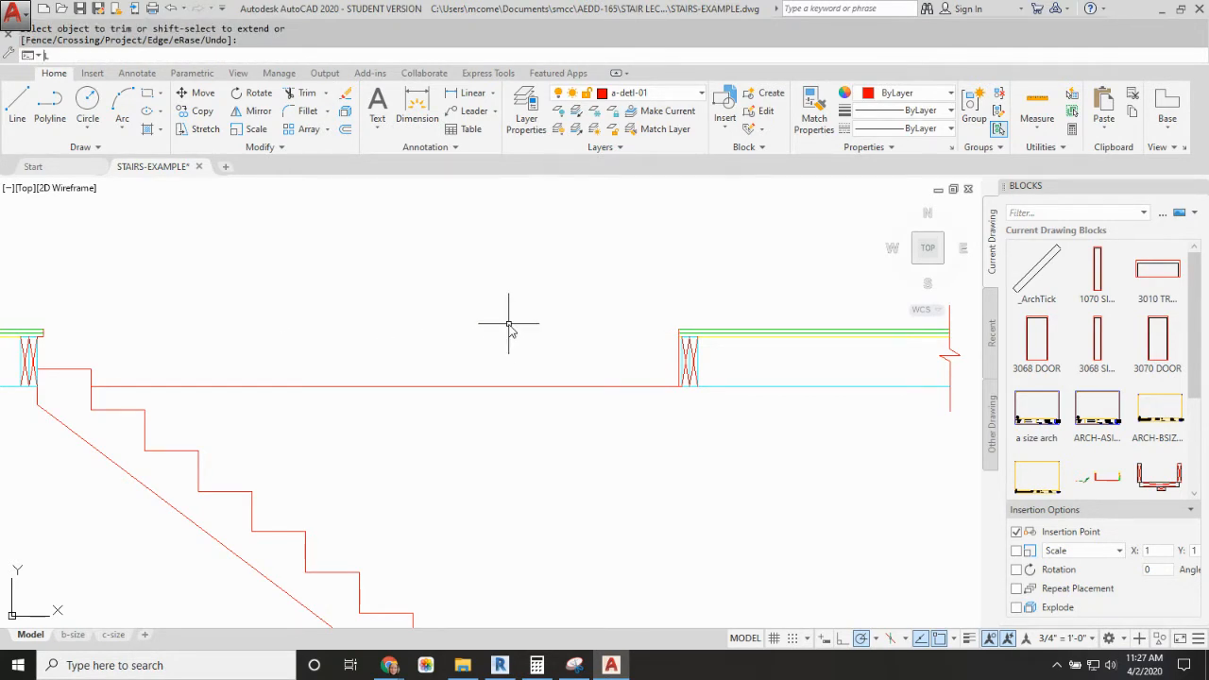
Step: Draw a horizontal line at the floor's top surface across the stair opening, from the far header's edge line to the upper header's floor edge
{"action": "type", "text": "l"}
{"action": "key", "text": "Return"}
{"action": "left_click", "coordinate": [679, 330]}
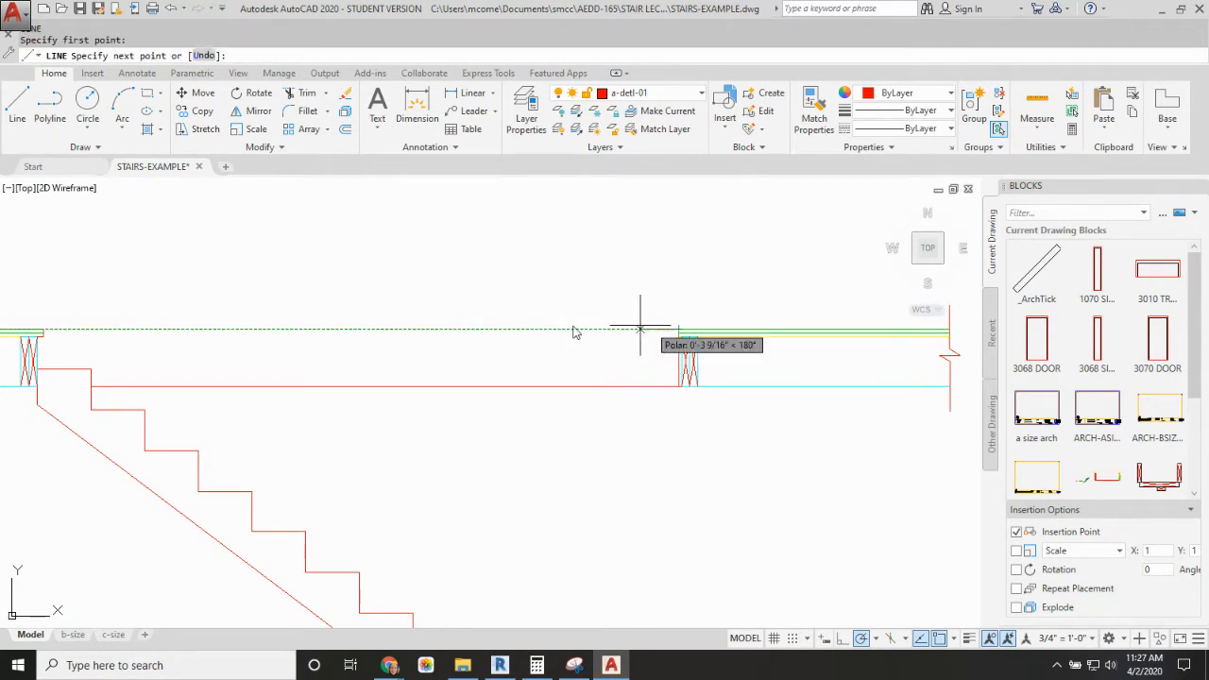
{"action": "left_click", "coordinate": [44, 330]}
{"action": "middle_click_drag", "start_coordinate": [213, 331], "coordinate": [477, 351]}
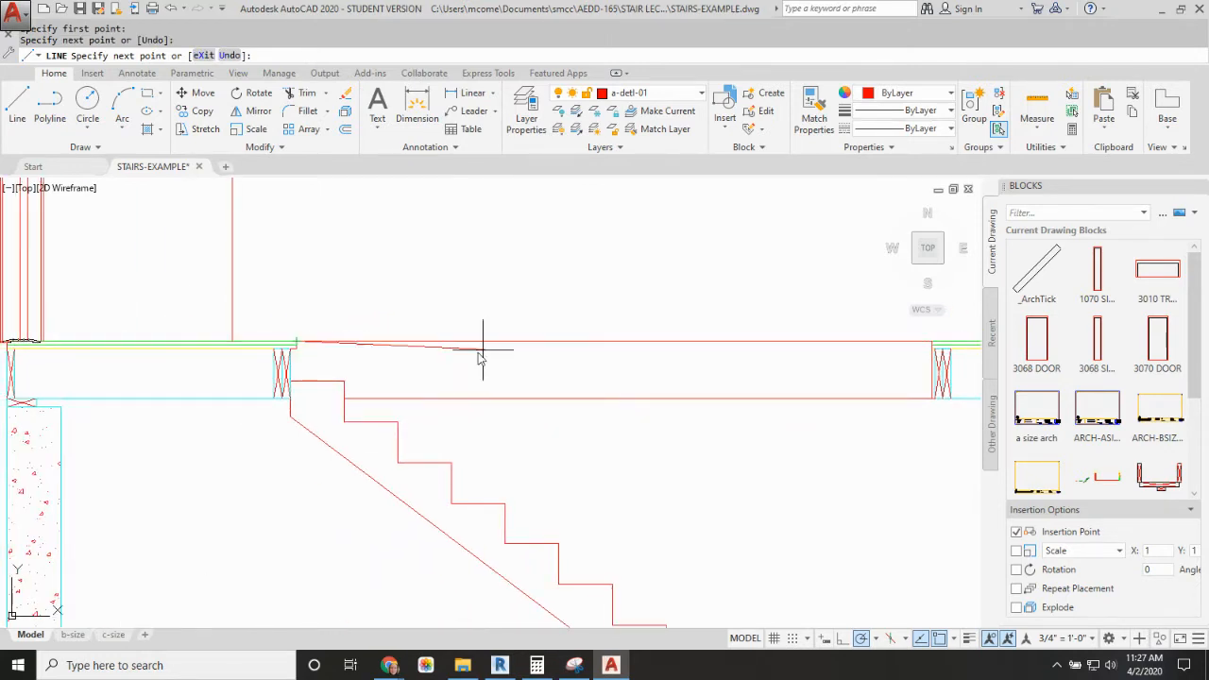
{"action": "key", "text": "Escape"}
{"action": "scroll", "coordinate": [329, 343], "scroll_direction": "down", "scroll_amount": 4}
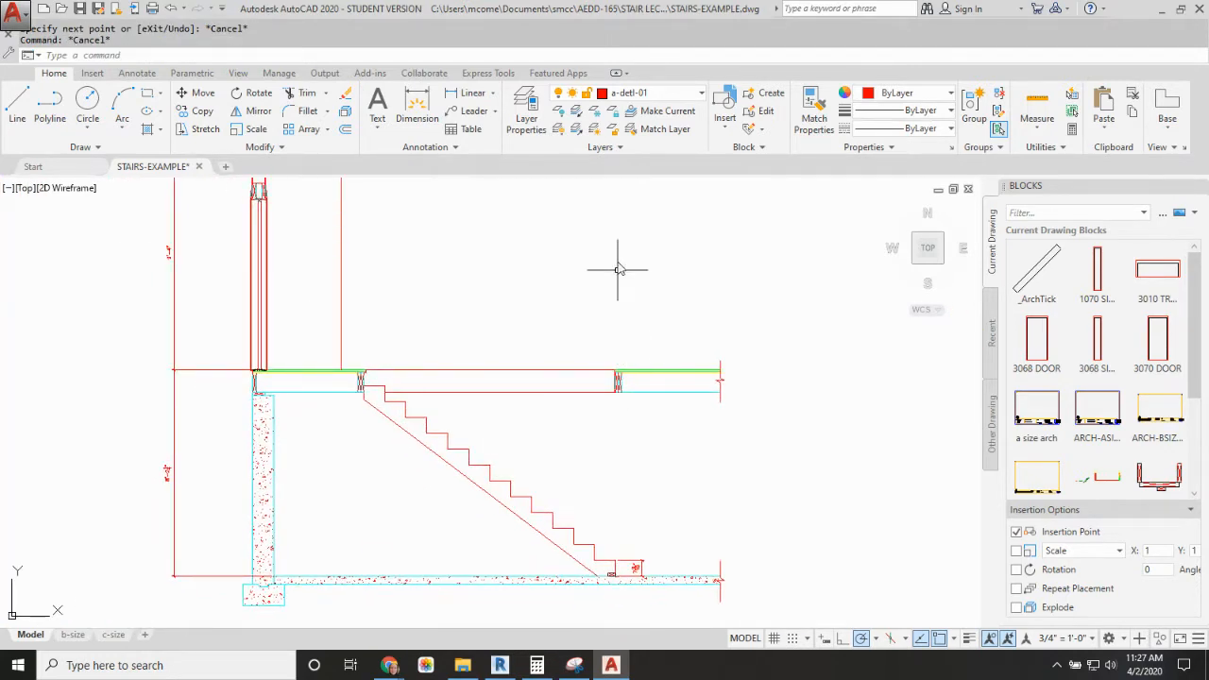
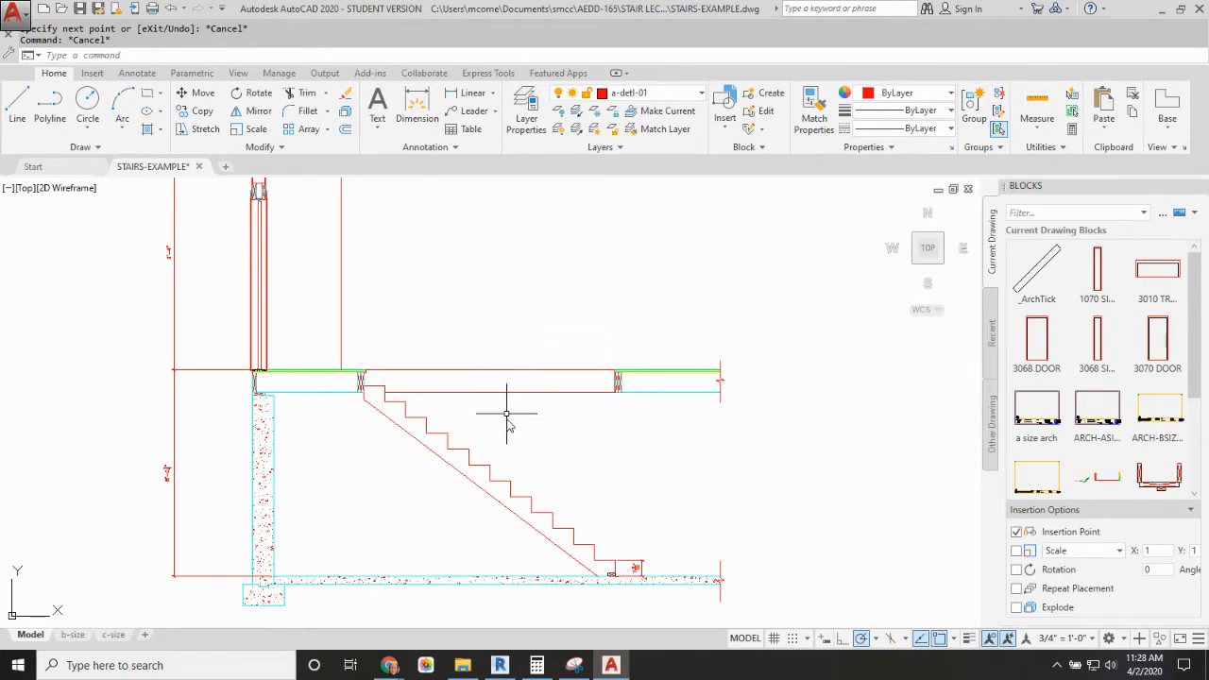
Step: Turn on lineweight display and reduce the lineweight display scale slightly in the lineweight settings
{"action": "left_click", "coordinate": [969, 639]}
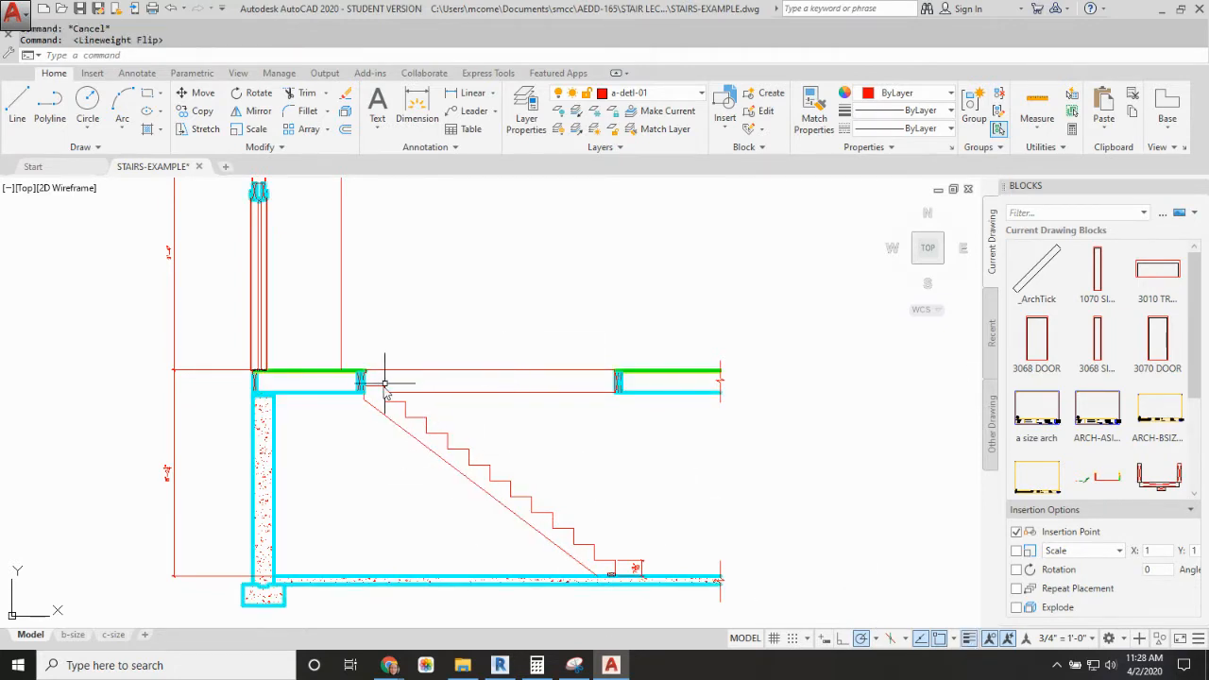
{"action": "scroll", "coordinate": [440, 459], "scroll_direction": "up", "scroll_amount": 4}
{"action": "scroll", "coordinate": [520, 446], "scroll_direction": "down", "scroll_amount": 2}
{"action": "middle_click_drag", "start_coordinate": [535, 448], "coordinate": [512, 377]}
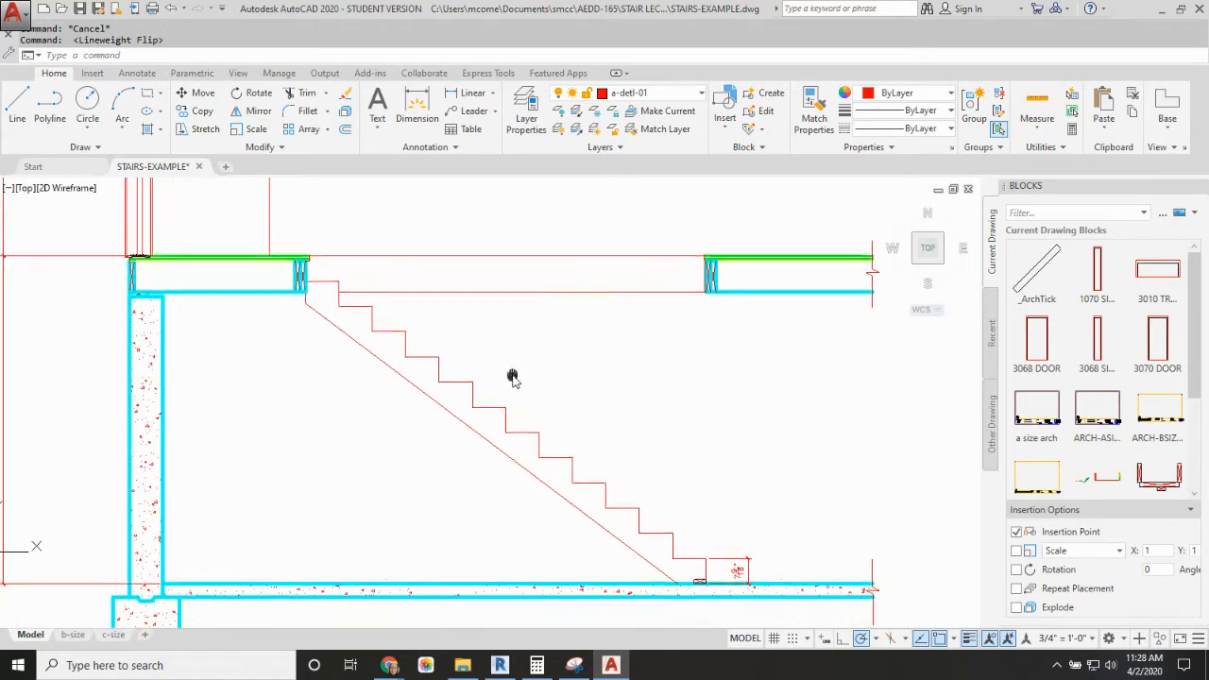
{"action": "right_click", "coordinate": [969, 639]}
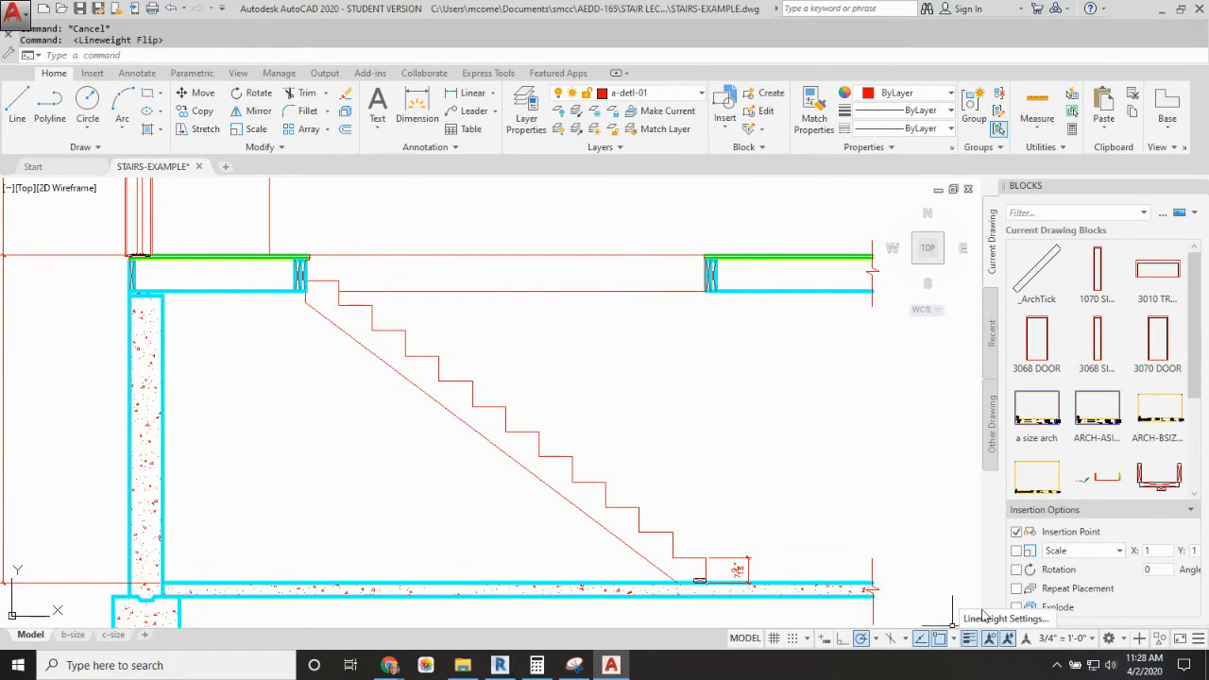
{"action": "left_click", "coordinate": [1001, 619]}
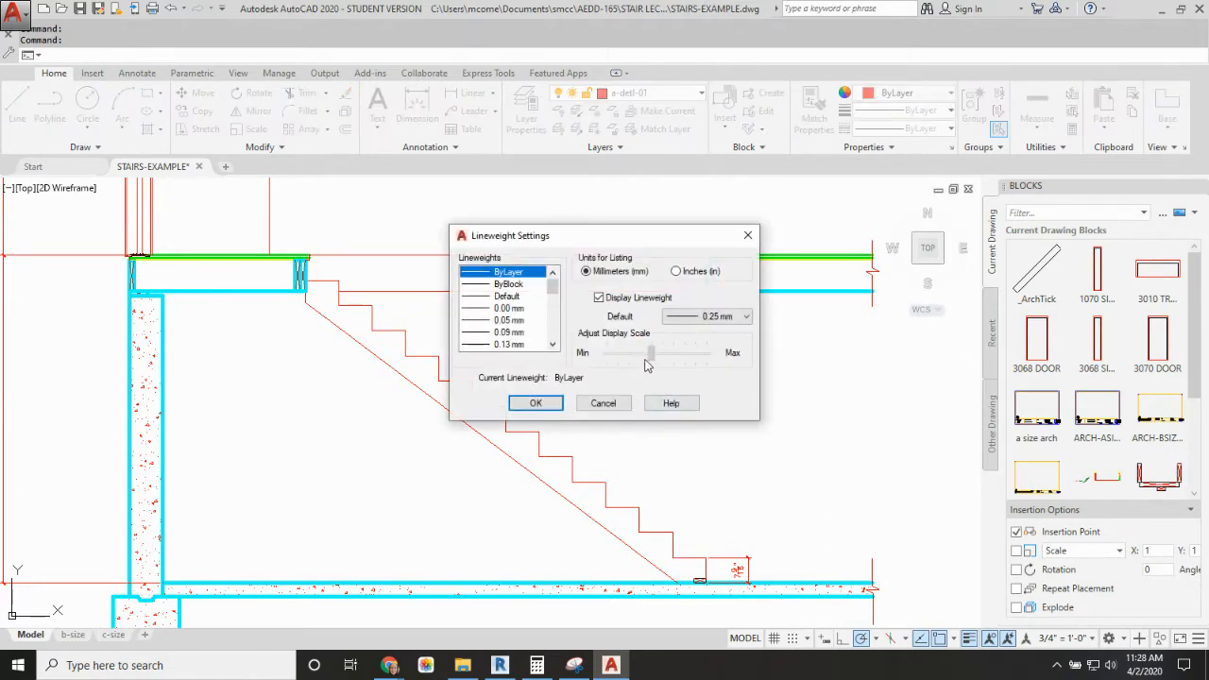
{"action": "left_click_drag", "start_coordinate": [645, 360], "coordinate": [632, 360]}
{"action": "left_click", "coordinate": [536, 402]}
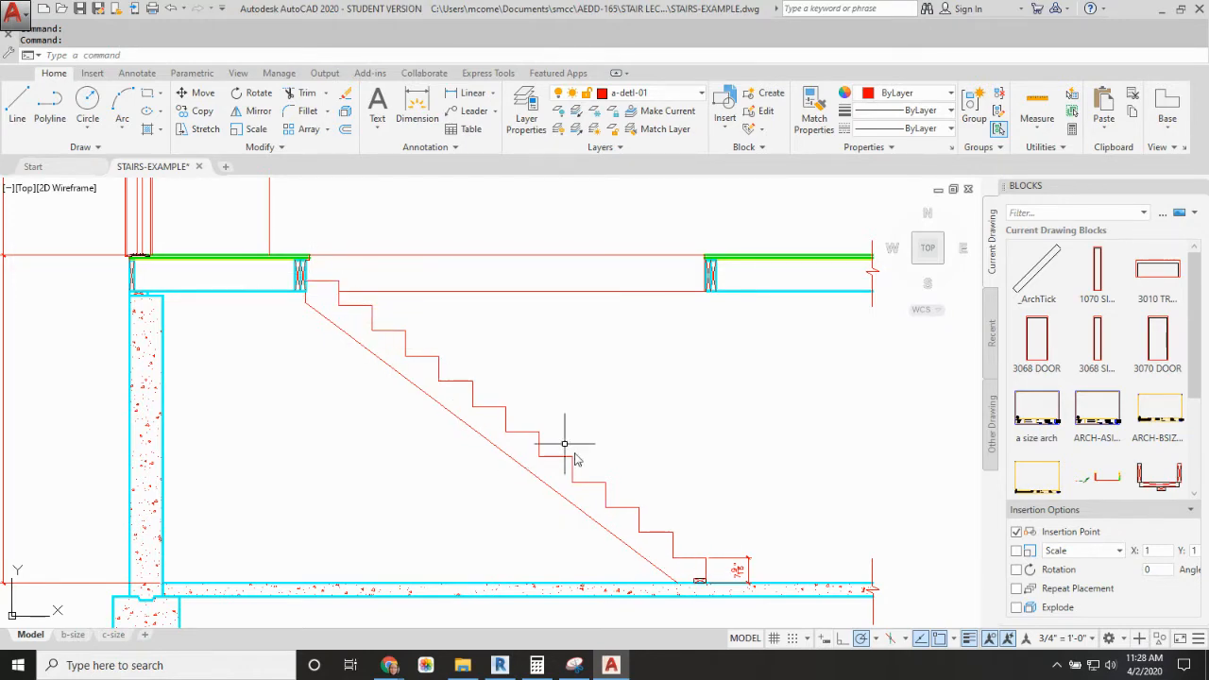
Step: Draw a tread board as a rectangle 11.25" wide and 0.75" high just above the lowest step
{"action": "scroll", "coordinate": [661, 473], "scroll_direction": "up", "scroll_amount": 3}
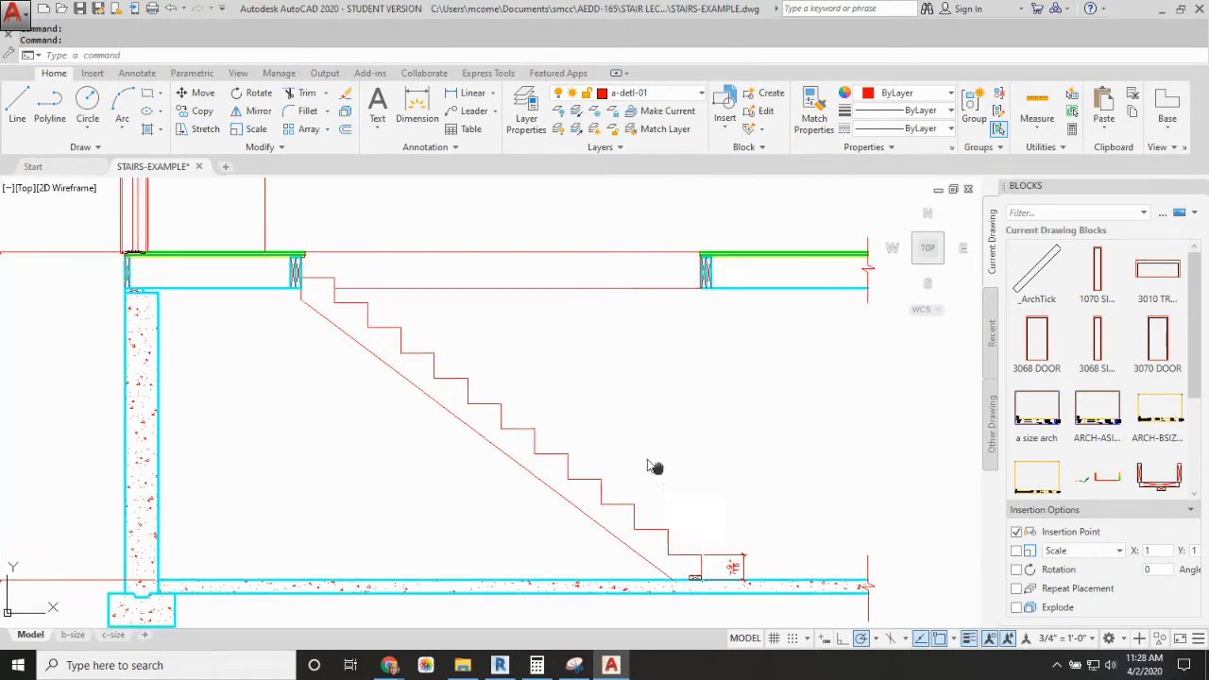
{"action": "scroll", "coordinate": [597, 453], "scroll_direction": "up", "scroll_amount": 2}
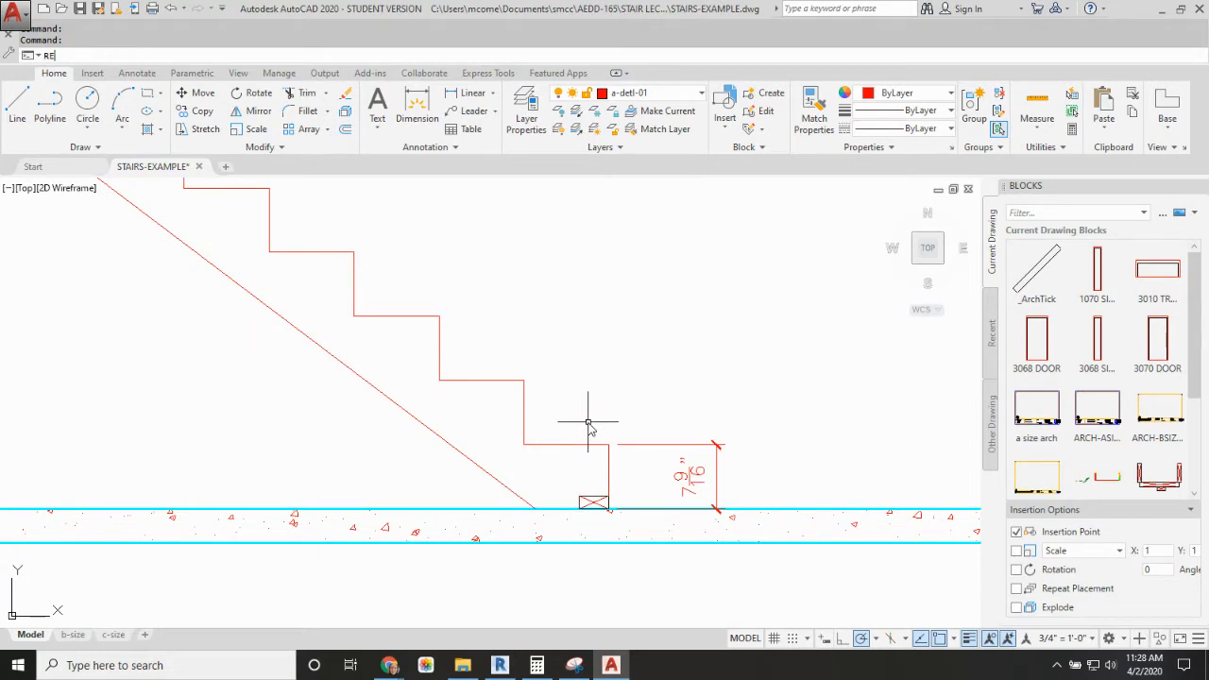
{"action": "key", "text": "Return"}
{"action": "left_click", "coordinate": [603, 420]}
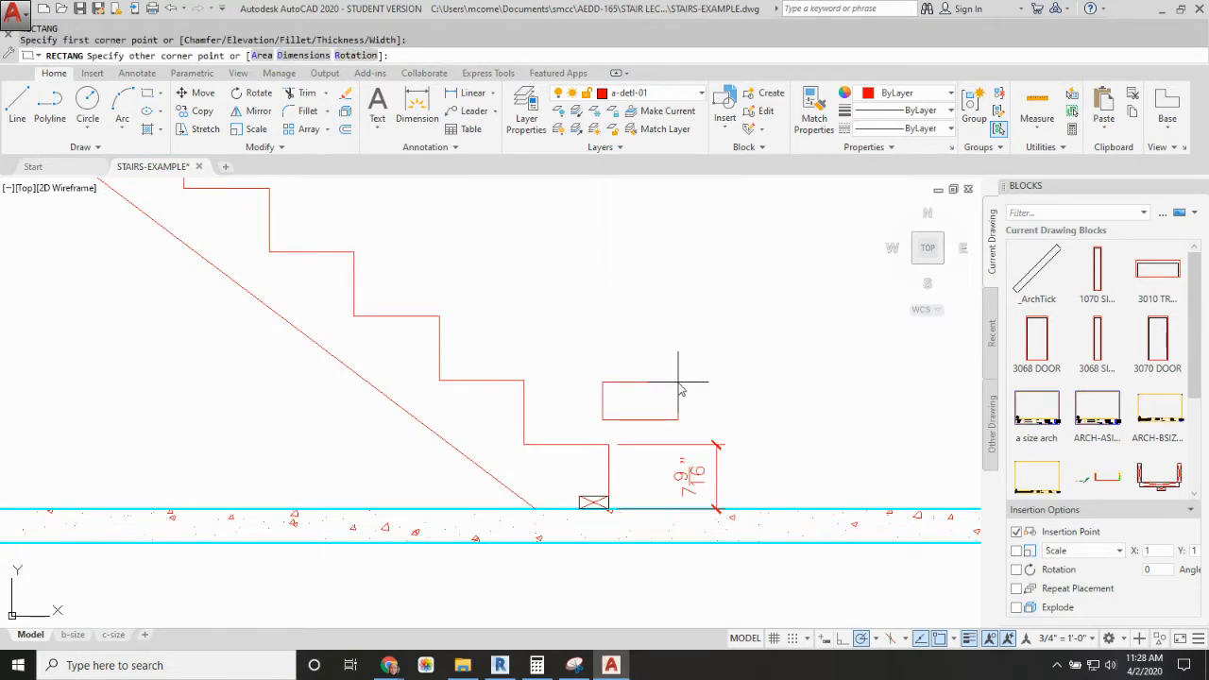
{"action": "key", "text": "F8"}
{"action": "type", "text": "@11.25\"X."}
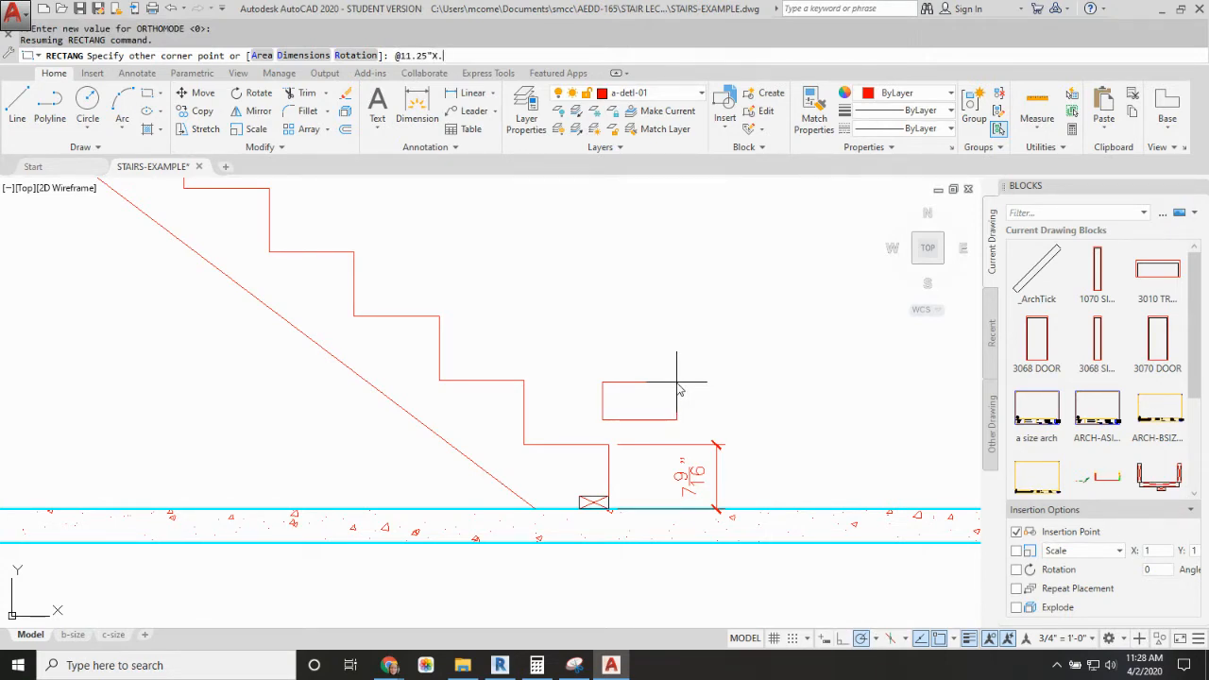
{"action": "type", "text": "75"}
{"action": "key", "text": "Return"}
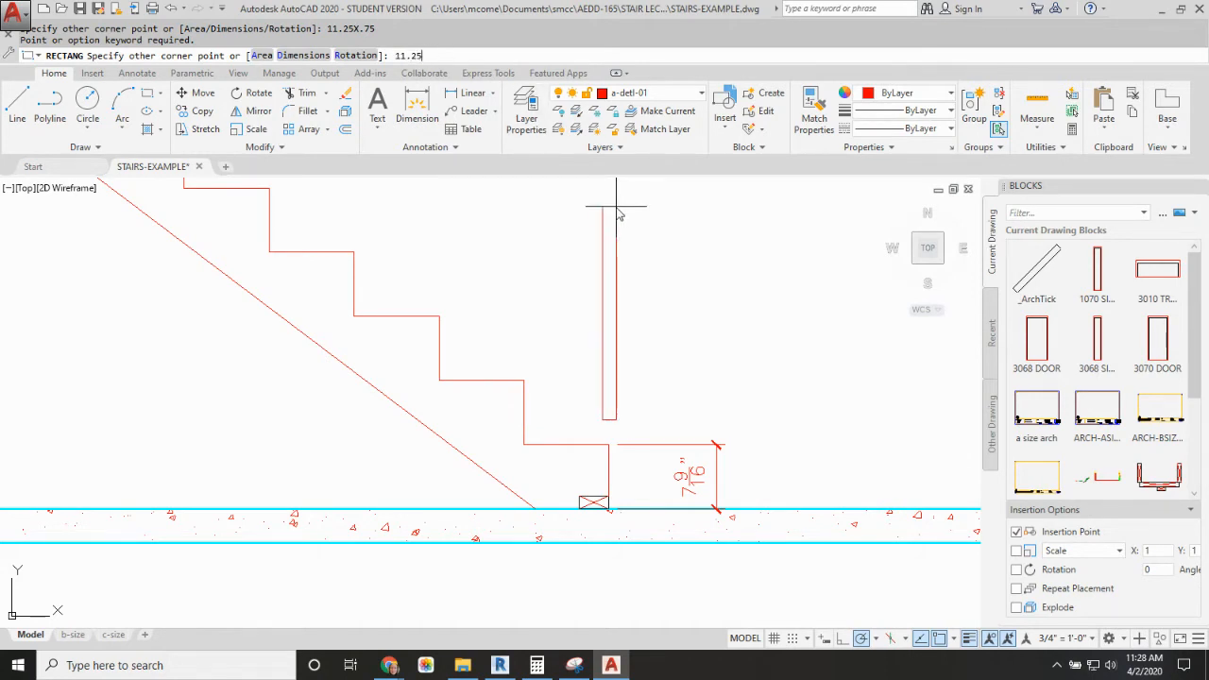
{"action": "type", "text": ".75"}
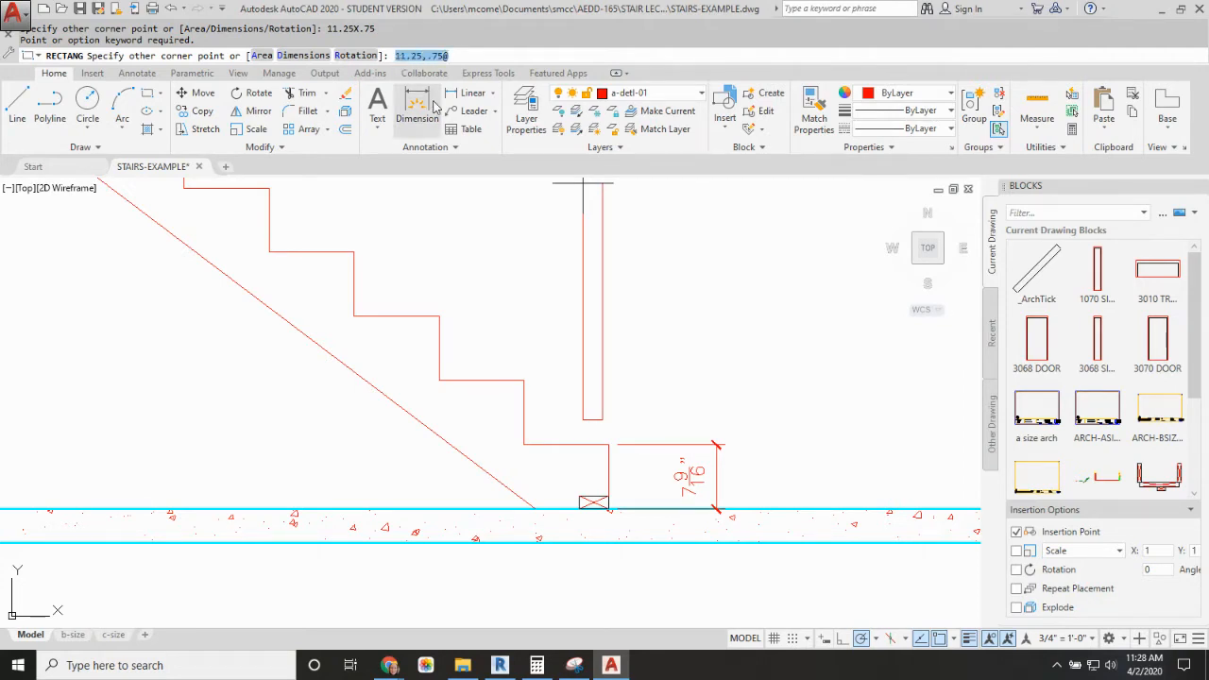
{"action": "type", "text": "@"}
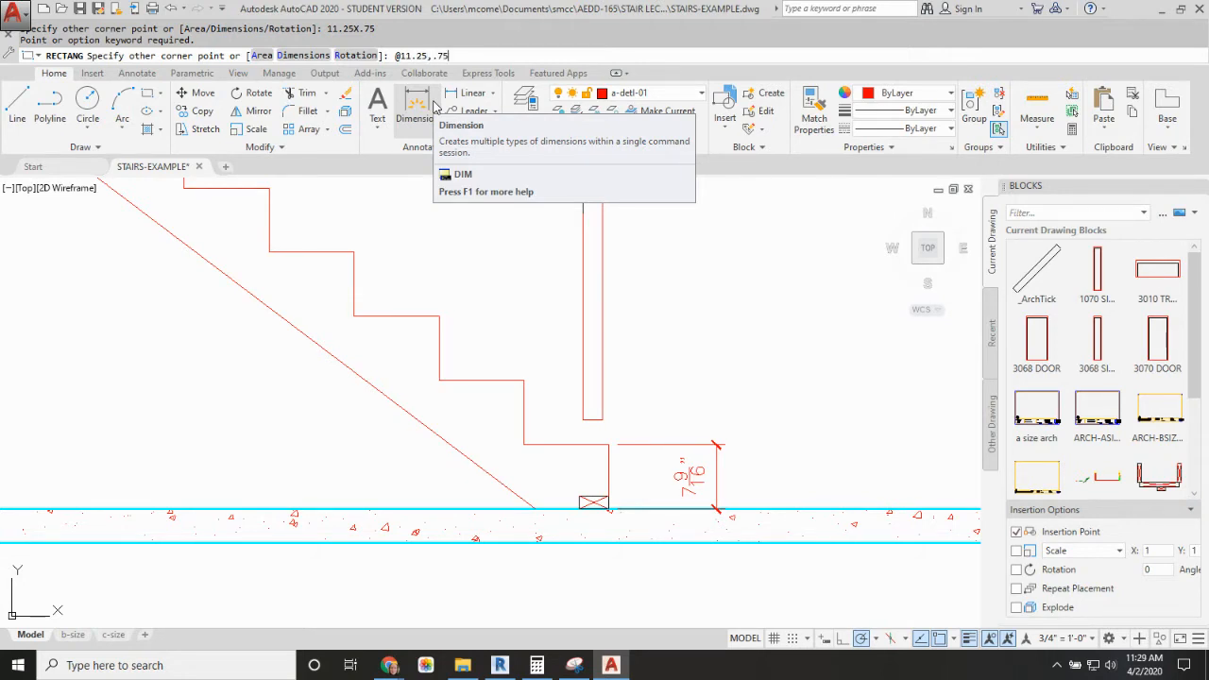
{"action": "key", "text": "Return"}
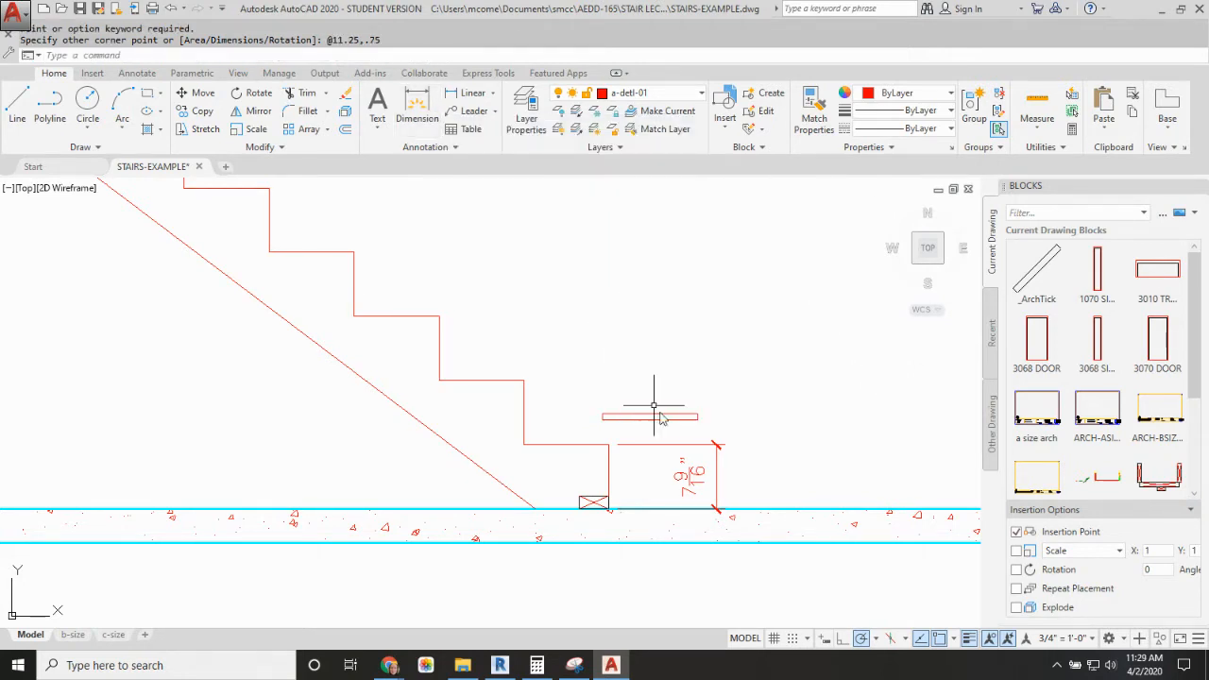
Step: Move the tread board by its lower back corner onto the lowest step, against the riser behind it
{"action": "type", "text": "m"}
{"action": "key", "text": "Return"}
{"action": "left_click", "coordinate": [652, 416]}
{"action": "key", "text": "Return"}
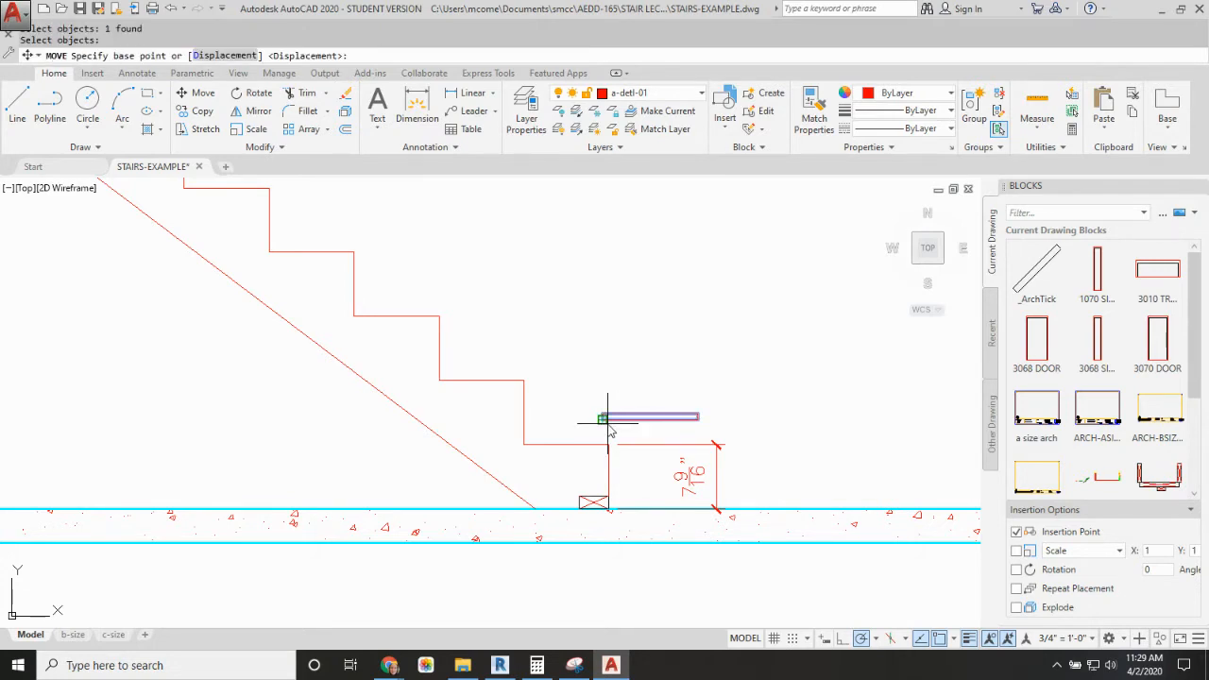
{"action": "left_click", "coordinate": [607, 421]}
{"action": "left_click", "coordinate": [526, 442]}
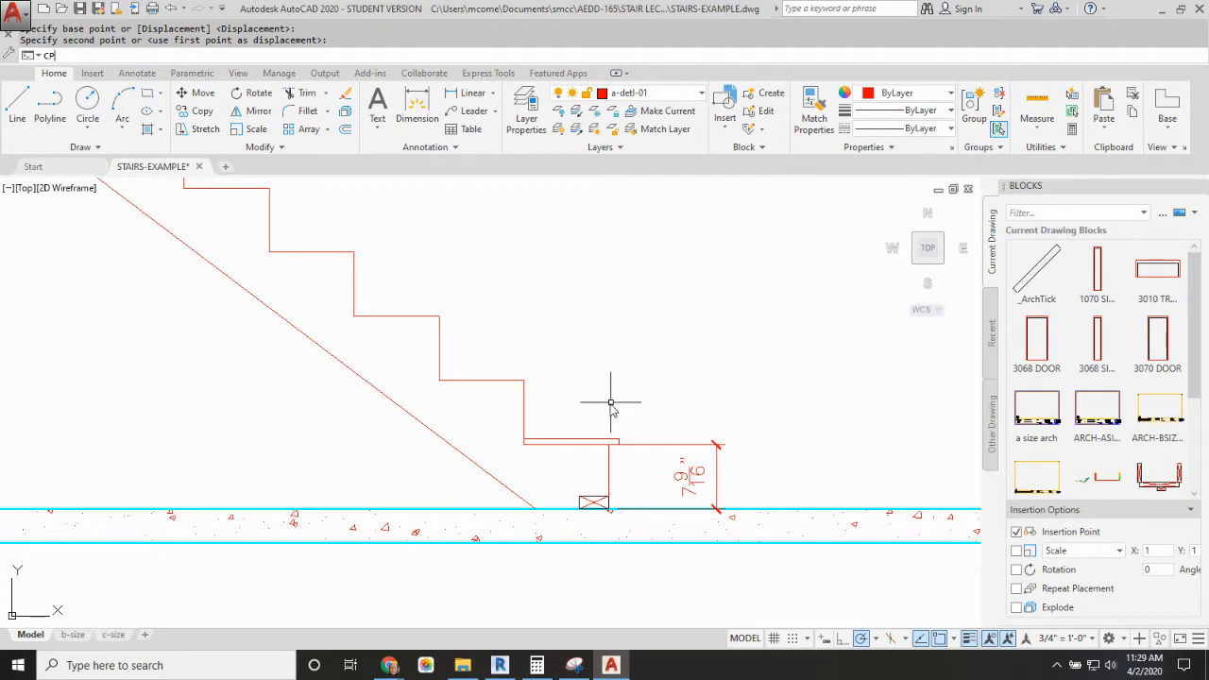
{"action": "type", "text": "CP"}
{"action": "key", "text": "Return"}
{"action": "left_click", "coordinate": [593, 442]}
{"action": "key", "text": "Return"}
{"action": "left_click", "coordinate": [524, 440]}
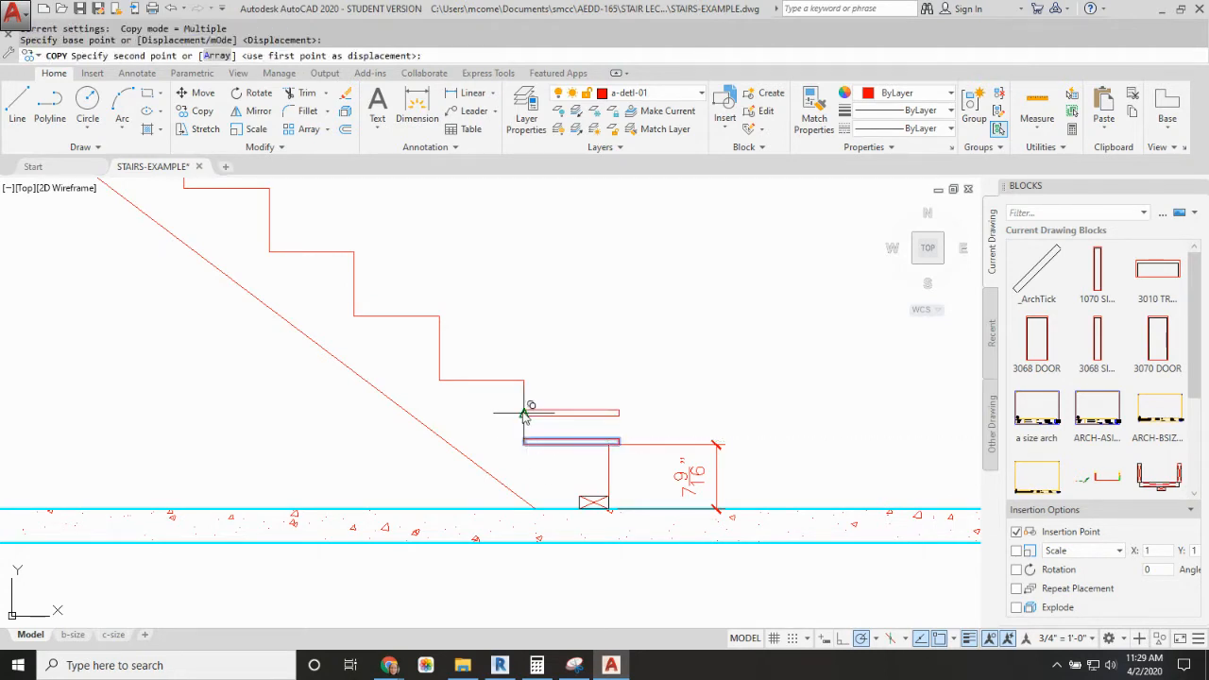
{"action": "key", "text": "Escape"}
Step: Copy the tread board from the lowest step to the top step, its lower back corner against the upper header
{"action": "type", "text": "CP"}
{"action": "key", "text": "Return"}
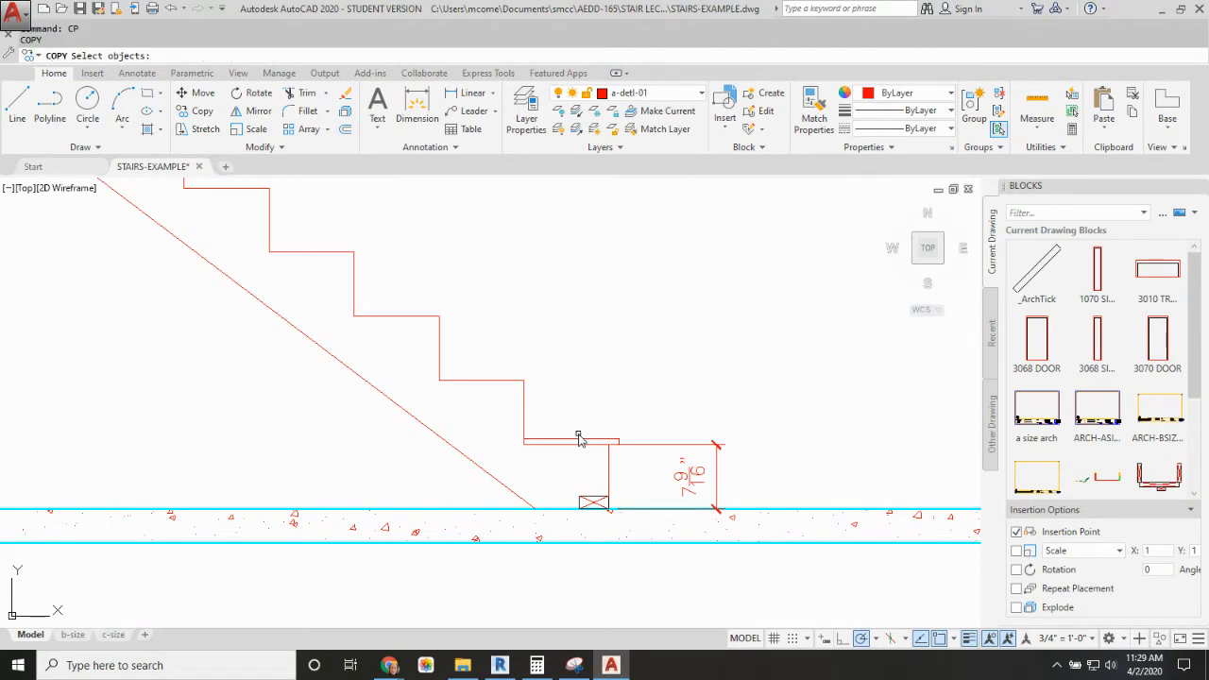
{"action": "left_click", "coordinate": [579, 441]}
{"action": "key", "text": "Return"}
{"action": "left_click", "coordinate": [525, 441]}
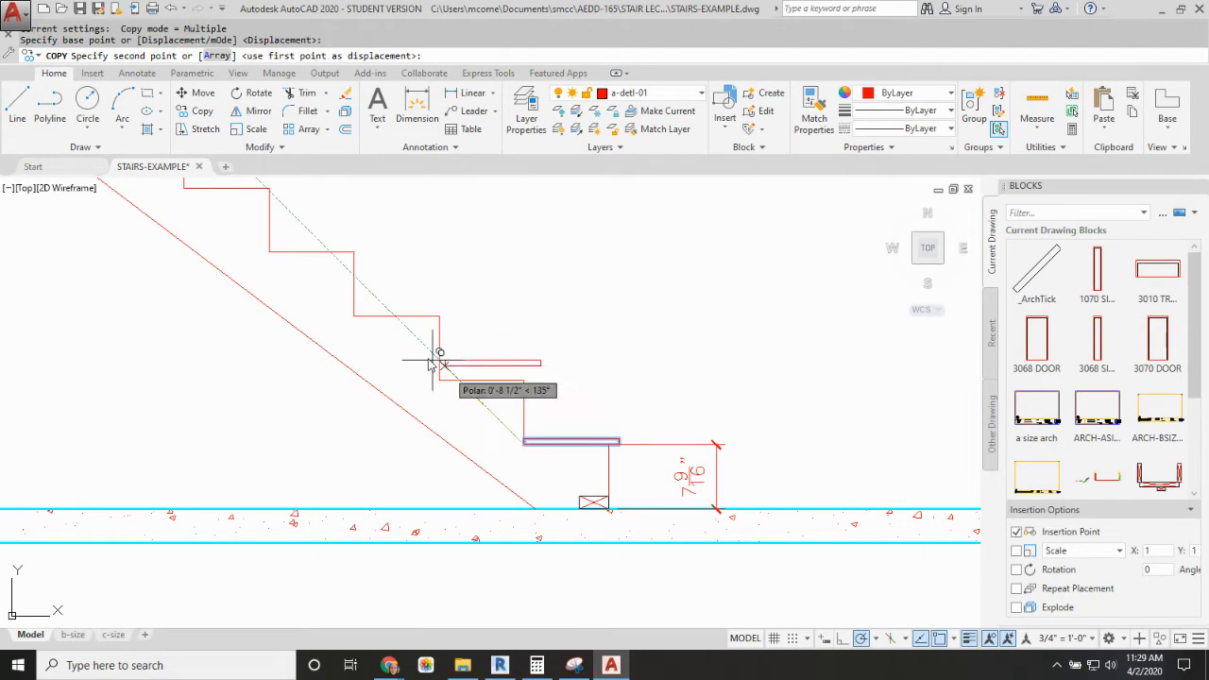
{"action": "scroll", "coordinate": [635, 427], "scroll_direction": "down", "scroll_amount": 3}
{"action": "scroll", "coordinate": [444, 283], "scroll_direction": "up", "scroll_amount": 5}
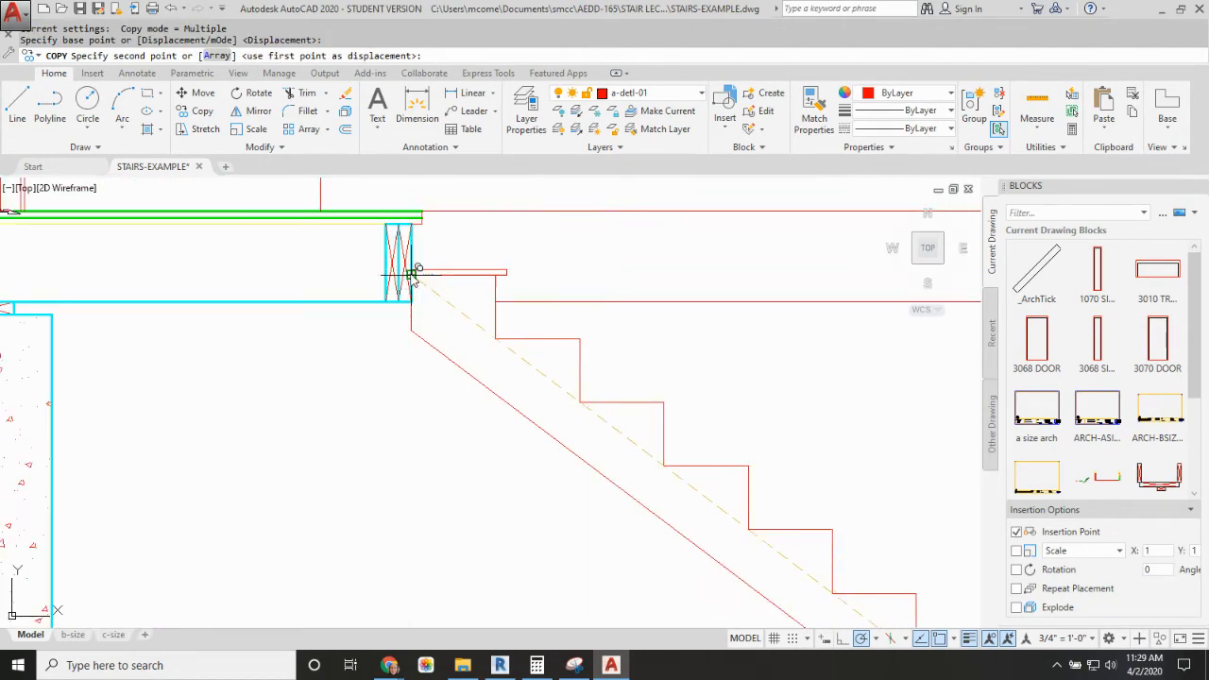
{"action": "left_click", "coordinate": [430, 278]}
{"action": "key", "text": "Escape"}
Step: Add a vertical linear dimension from the upper floor's top edge to the top tread's upper nose corner
{"action": "scroll", "coordinate": [611, 277], "scroll_direction": "down", "scroll_amount": 2}
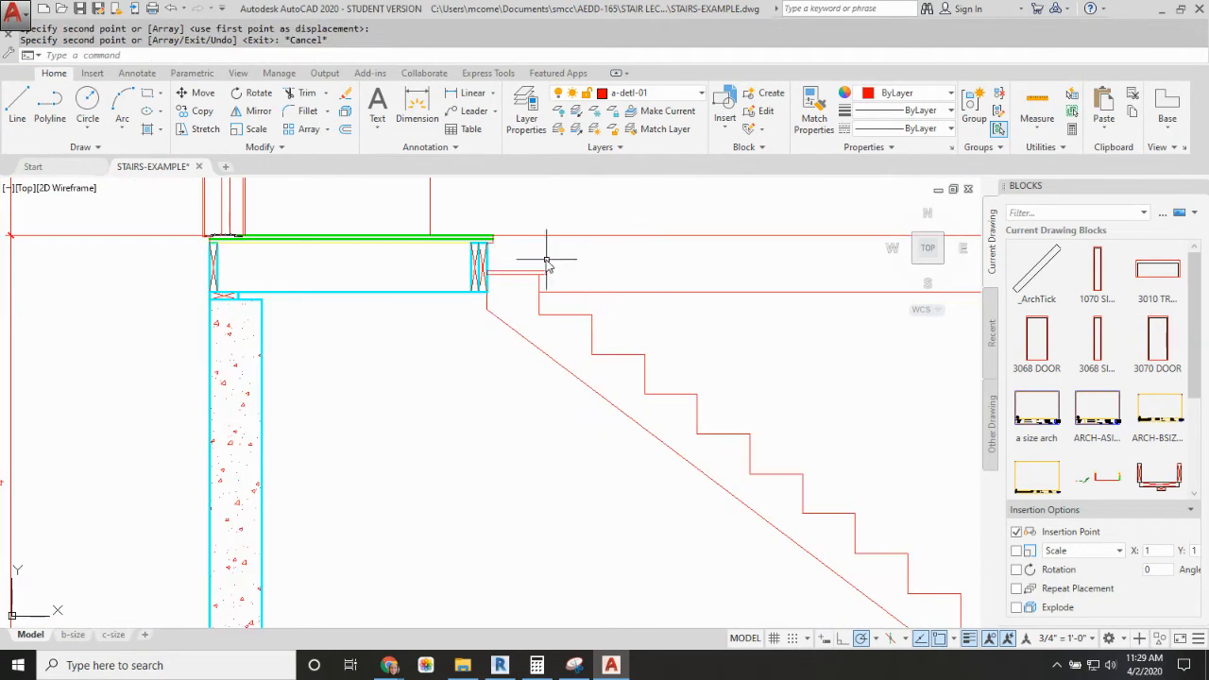
{"action": "scroll", "coordinate": [547, 259], "scroll_direction": "up", "scroll_amount": 2}
{"action": "type", "text": "DLI"}
{"action": "key", "text": "Return"}
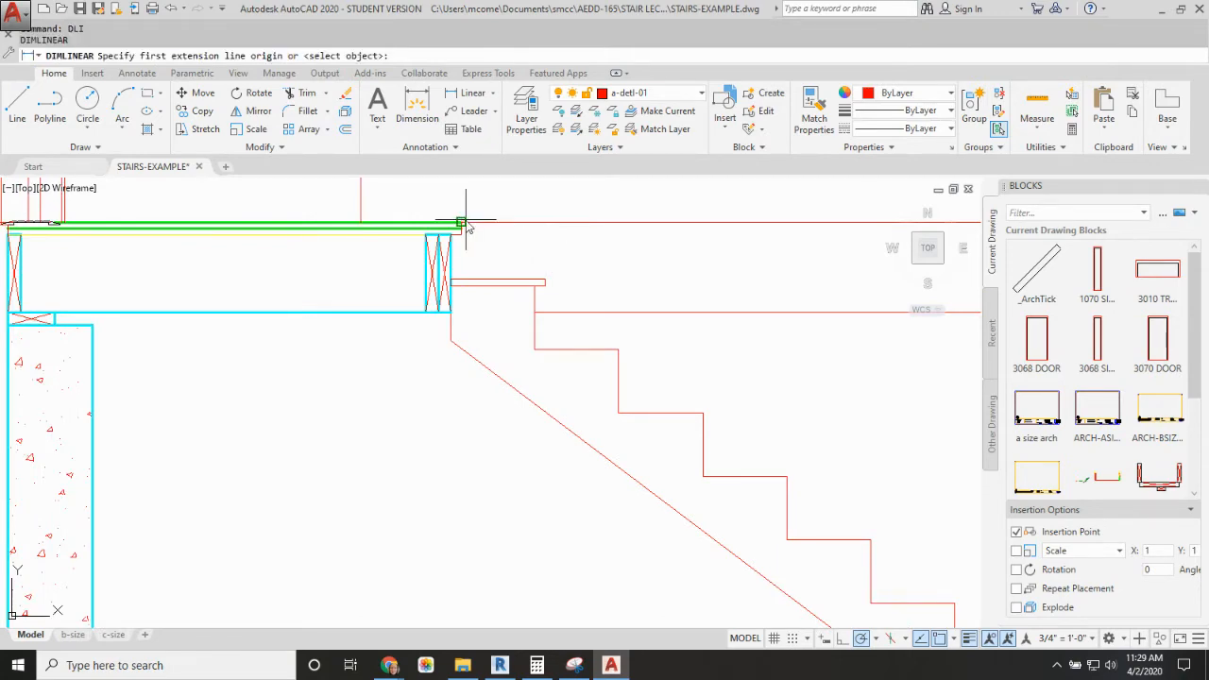
{"action": "left_click", "coordinate": [464, 224]}
{"action": "left_click", "coordinate": [547, 280]}
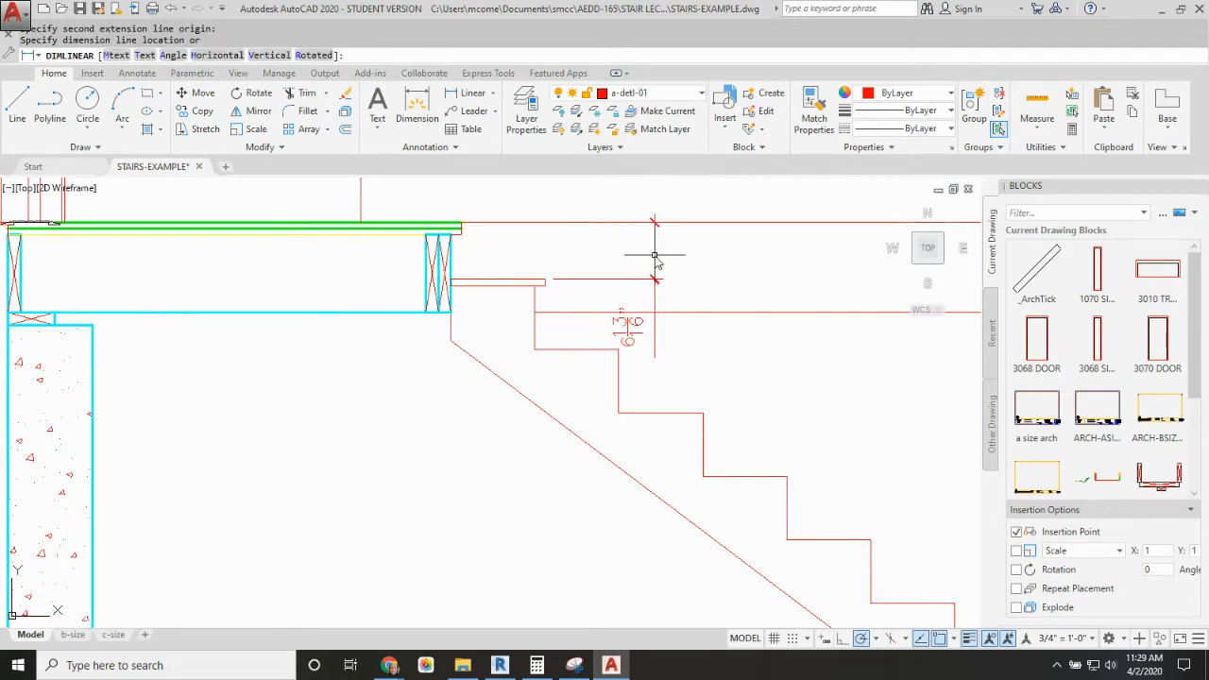
{"action": "left_click", "coordinate": [654, 255]}
Step: Stretch the bottom riser dimension's upper origin to the upper nose corner of the lowest tread board
{"action": "scroll", "coordinate": [654, 255], "scroll_direction": "down", "scroll_amount": 3}
{"action": "scroll", "coordinate": [535, 397], "scroll_direction": "up", "scroll_amount": 4}
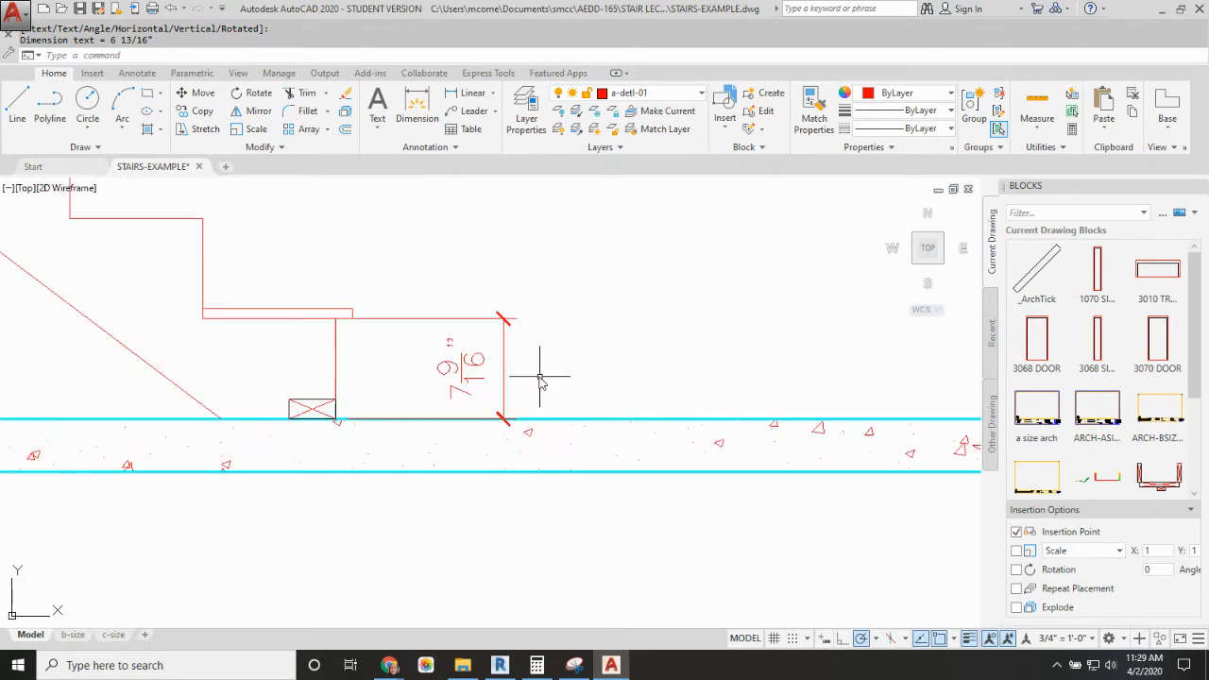
{"action": "left_click", "coordinate": [515, 340]}
{"action": "left_click", "coordinate": [497, 352]}
{"action": "left_click", "coordinate": [336, 318]}
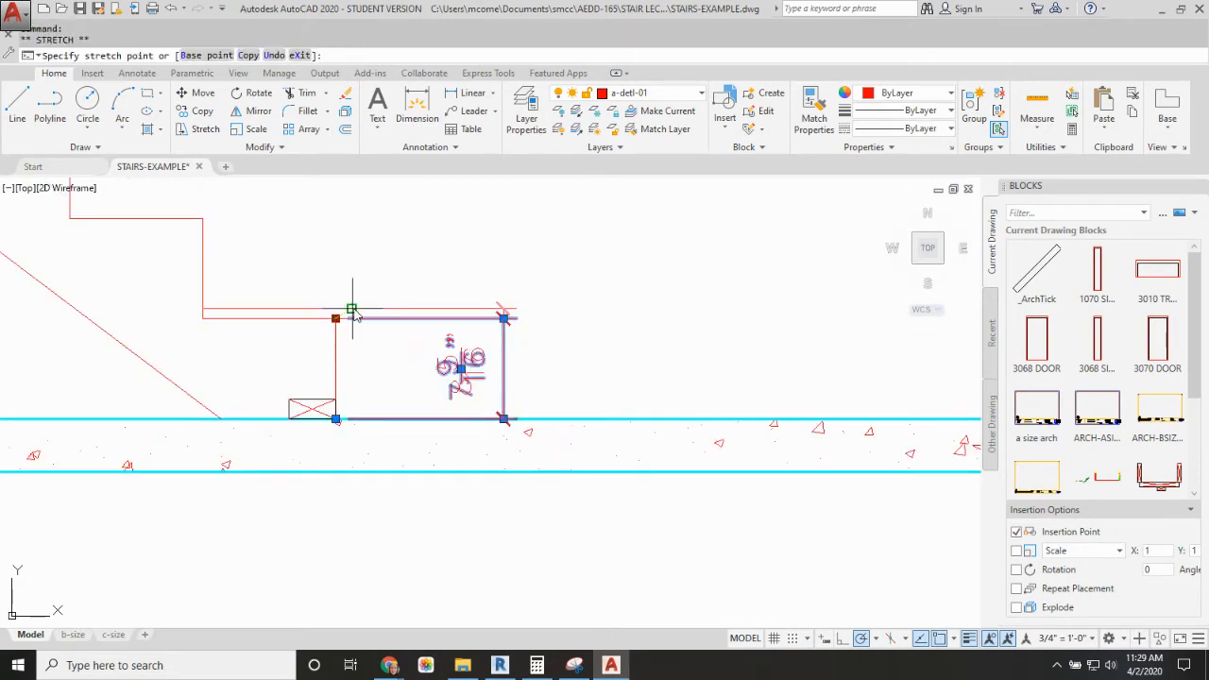
{"action": "left_click", "coordinate": [352, 308]}
{"action": "key", "text": "Escape"}
Step: Move the stair profile, stringer line and both tread boards straight down by 0.75"
{"action": "scroll", "coordinate": [480, 281], "scroll_direction": "down", "scroll_amount": 5}
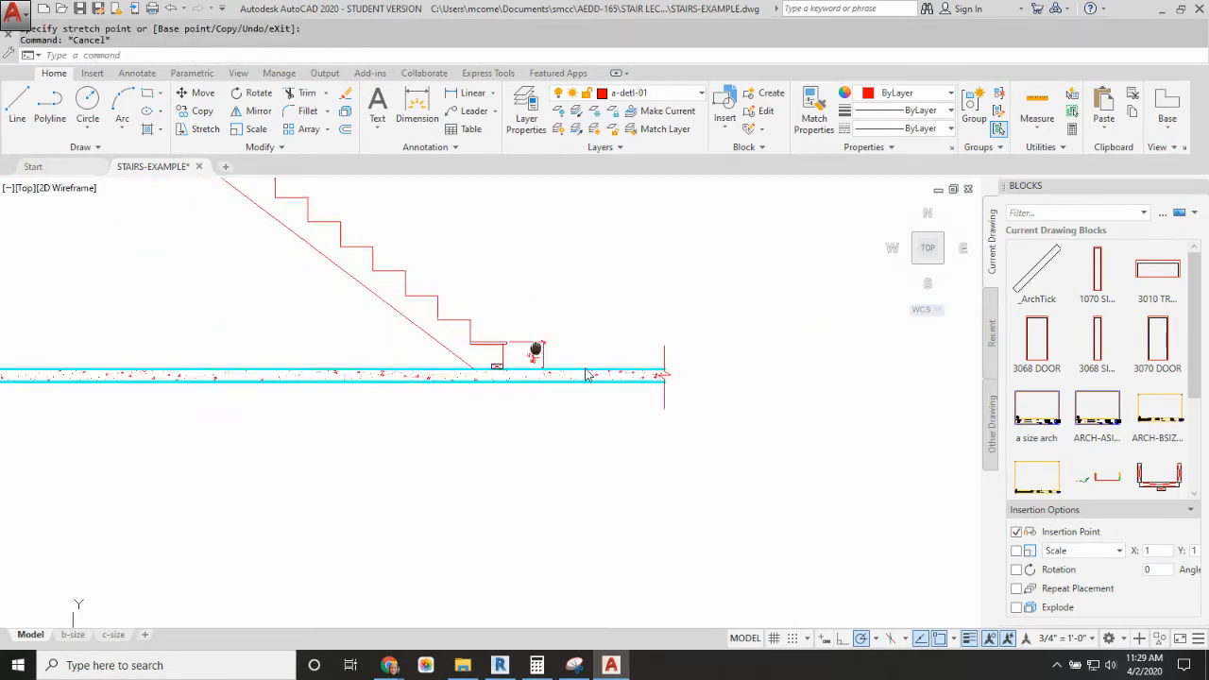
{"action": "scroll", "coordinate": [777, 440], "scroll_direction": "up", "scroll_amount": 2}
{"action": "scroll", "coordinate": [468, 252], "scroll_direction": "down", "scroll_amount": 2}
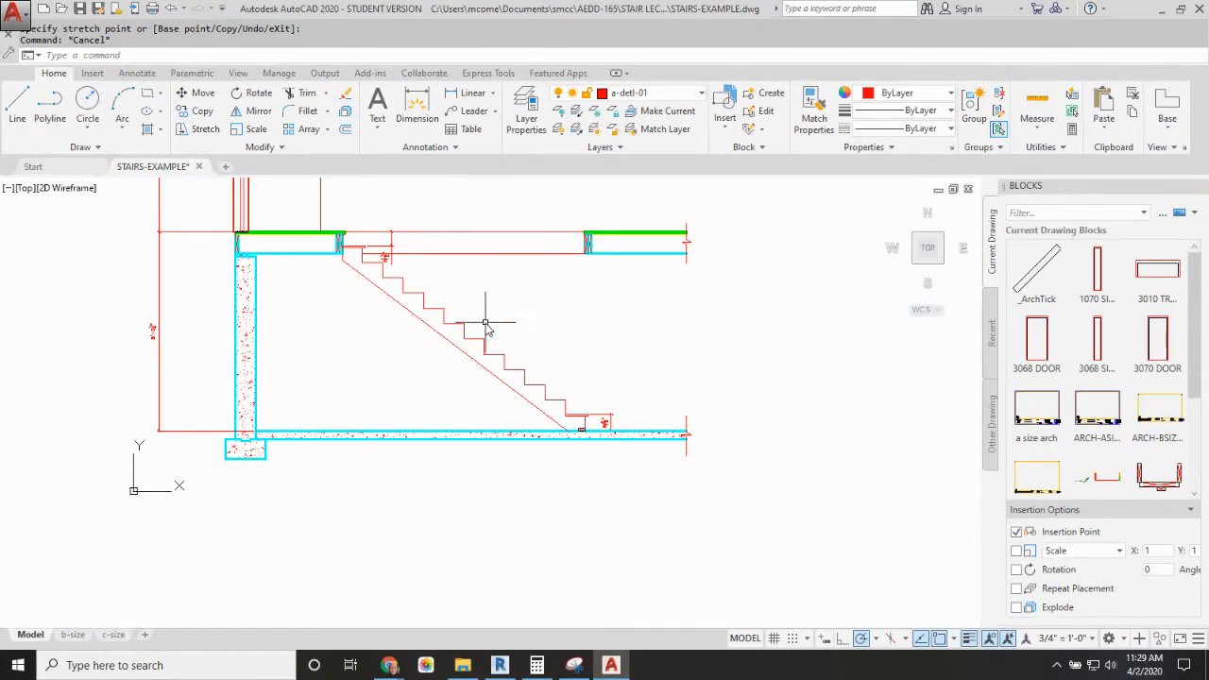
{"action": "key", "text": "Return"}
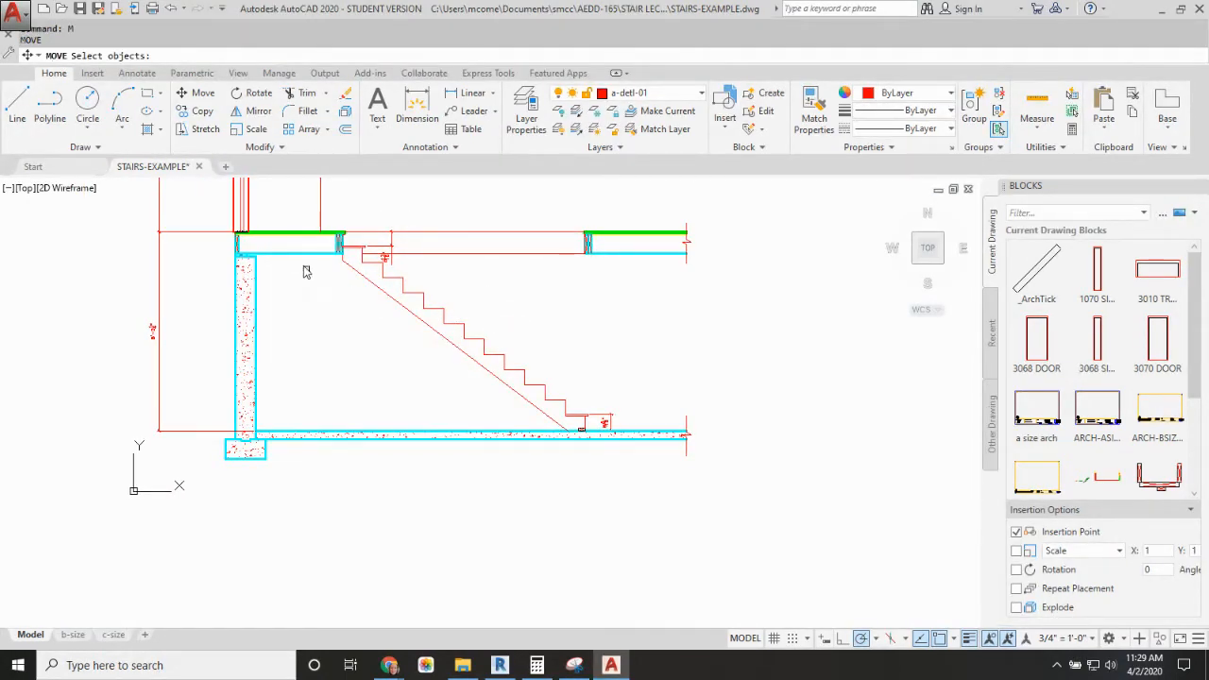
{"action": "left_click", "coordinate": [317, 240]}
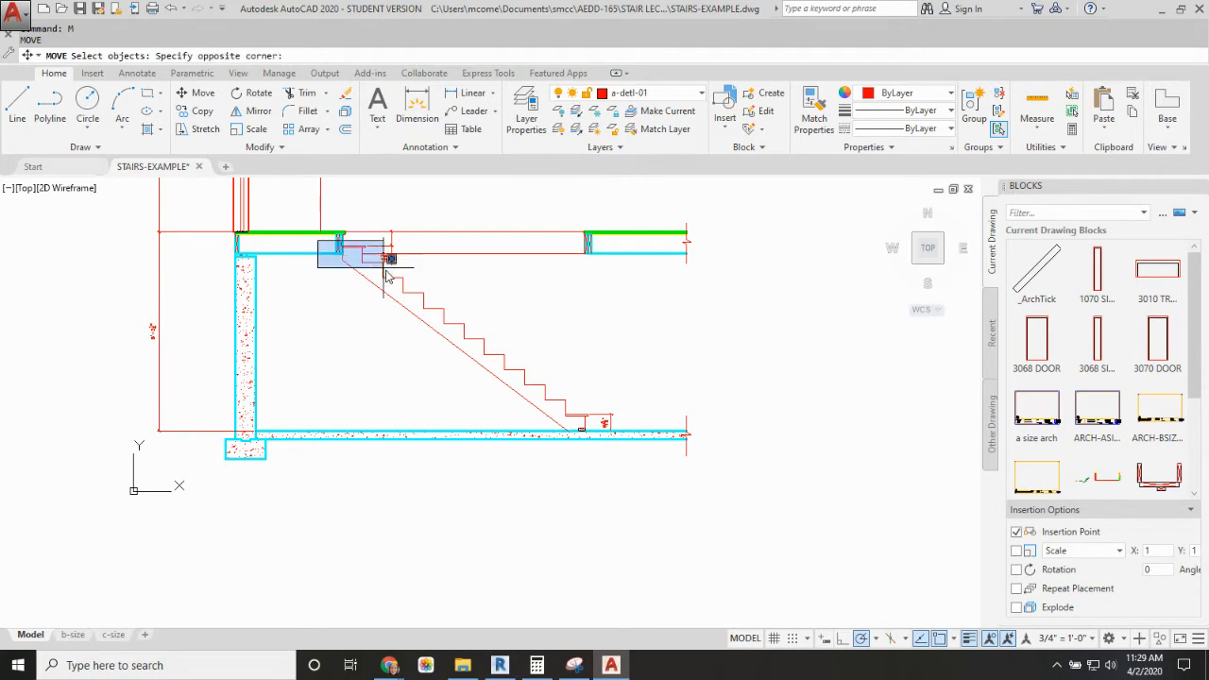
{"action": "left_click", "coordinate": [605, 429]}
{"action": "left_click", "coordinate": [548, 423]}
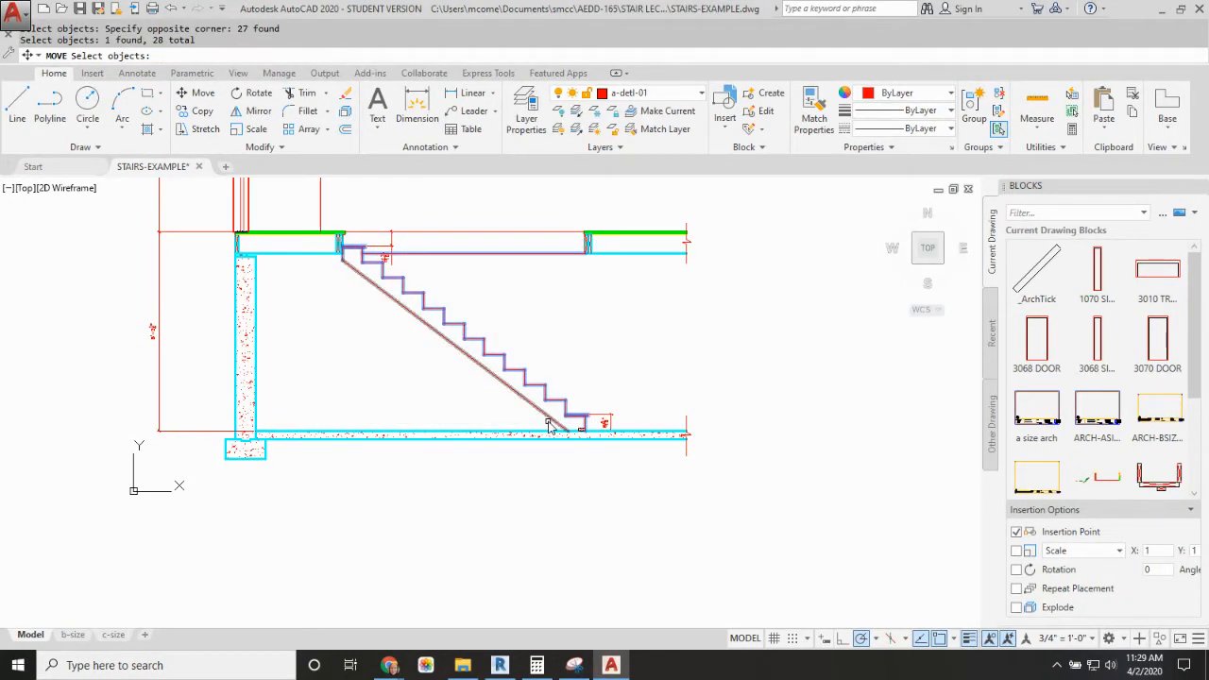
{"action": "key", "text": "Return"}
{"action": "left_click", "coordinate": [607, 330]}
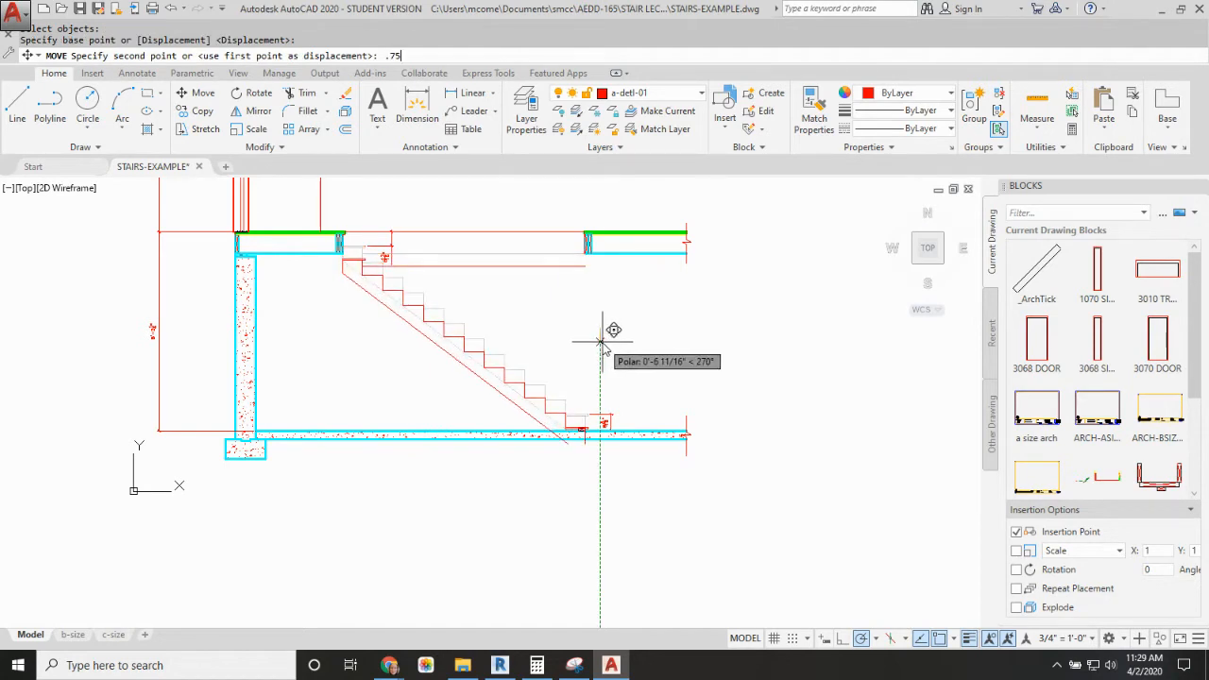
{"action": "type", "text": ".75"}
{"action": "key", "text": "Return"}
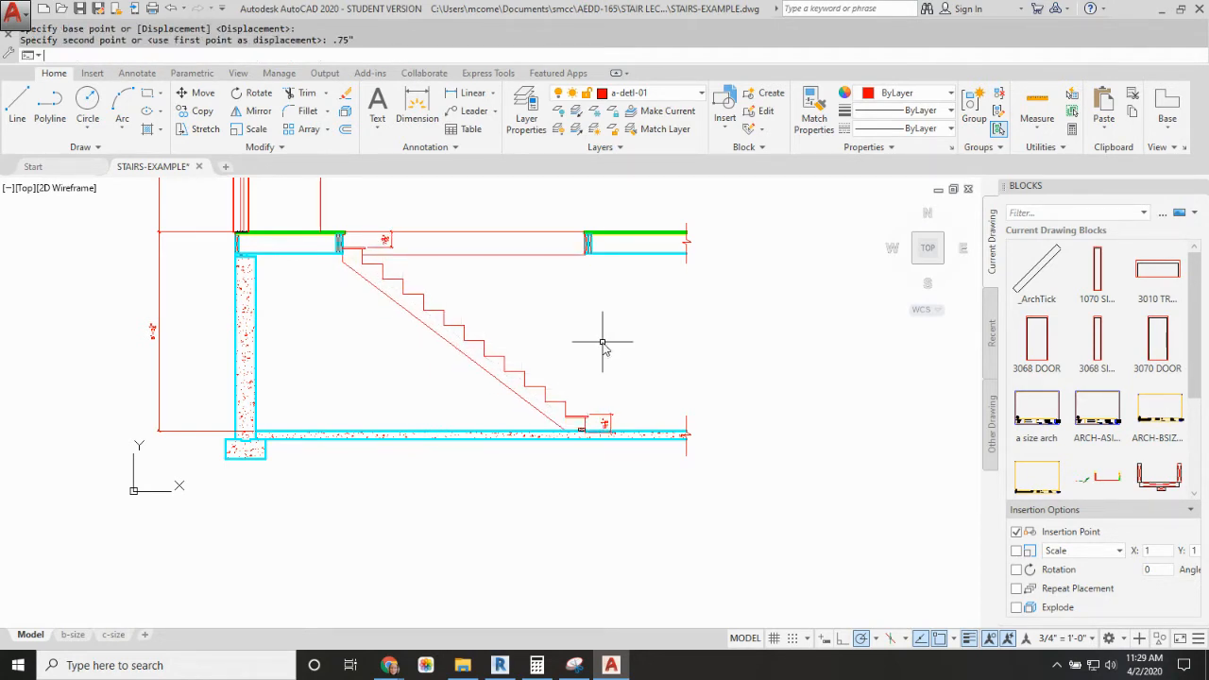
Step: Stretch the bottom riser dimension's origins to the lowest tread's upper nose corner and the slab's top surface
{"action": "scroll", "coordinate": [605, 431], "scroll_direction": "up", "scroll_amount": 4}
{"action": "left_click", "coordinate": [662, 414]}
{"action": "left_click", "coordinate": [634, 425]}
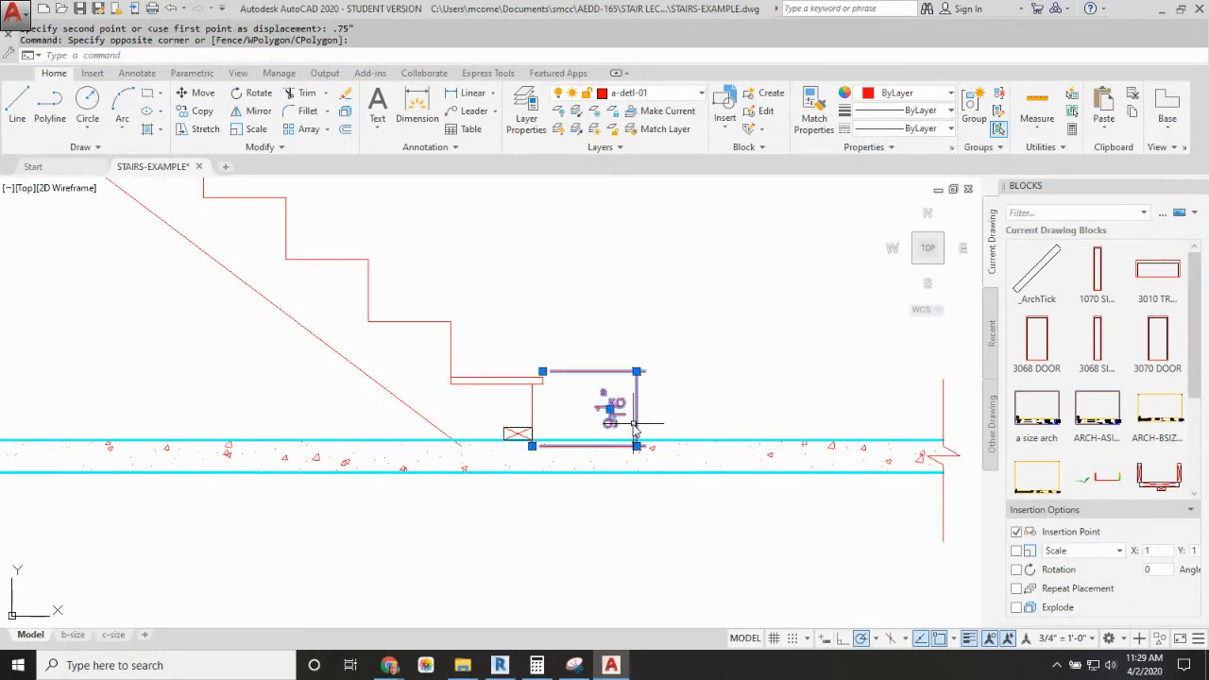
{"action": "scroll", "coordinate": [575, 433], "scroll_direction": "up", "scroll_amount": 3}
{"action": "left_click", "coordinate": [448, 184]}
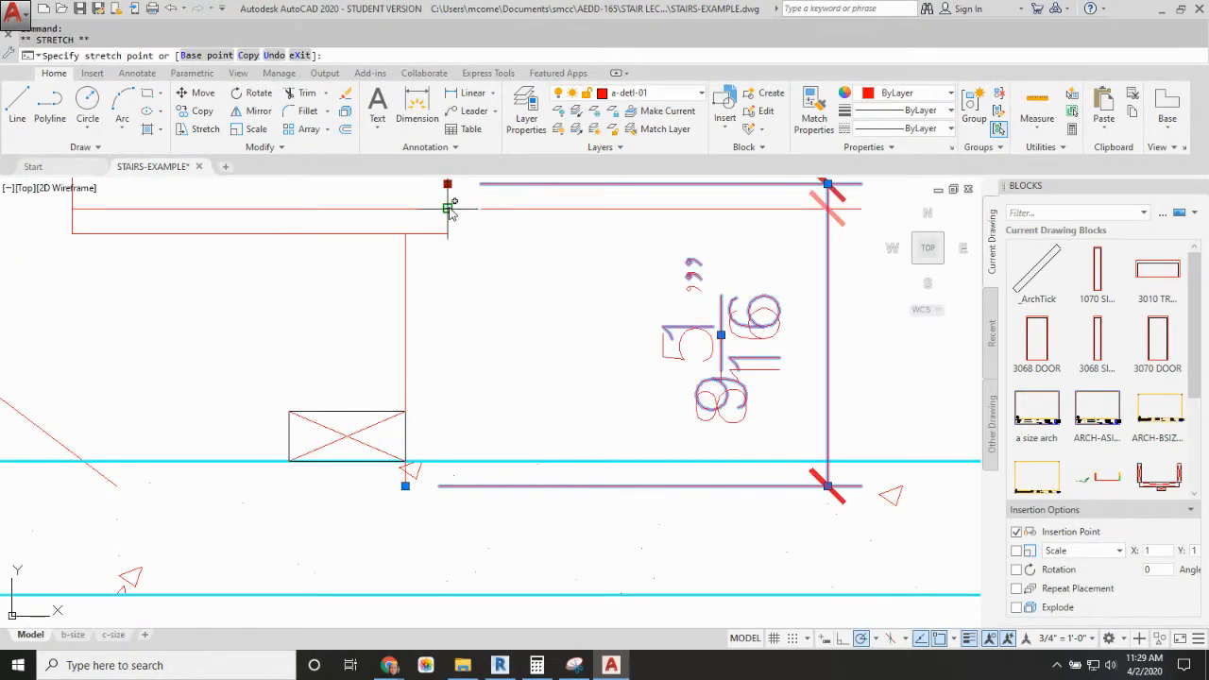
{"action": "left_click", "coordinate": [448, 208]}
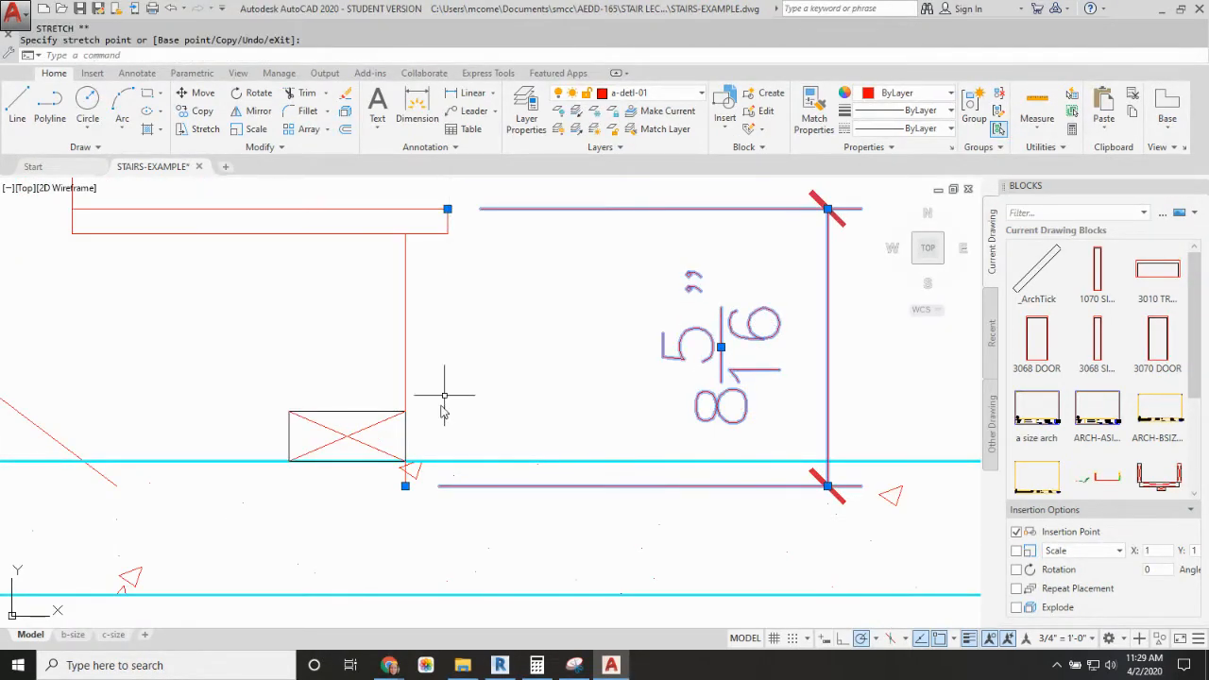
{"action": "left_click", "coordinate": [405, 478]}
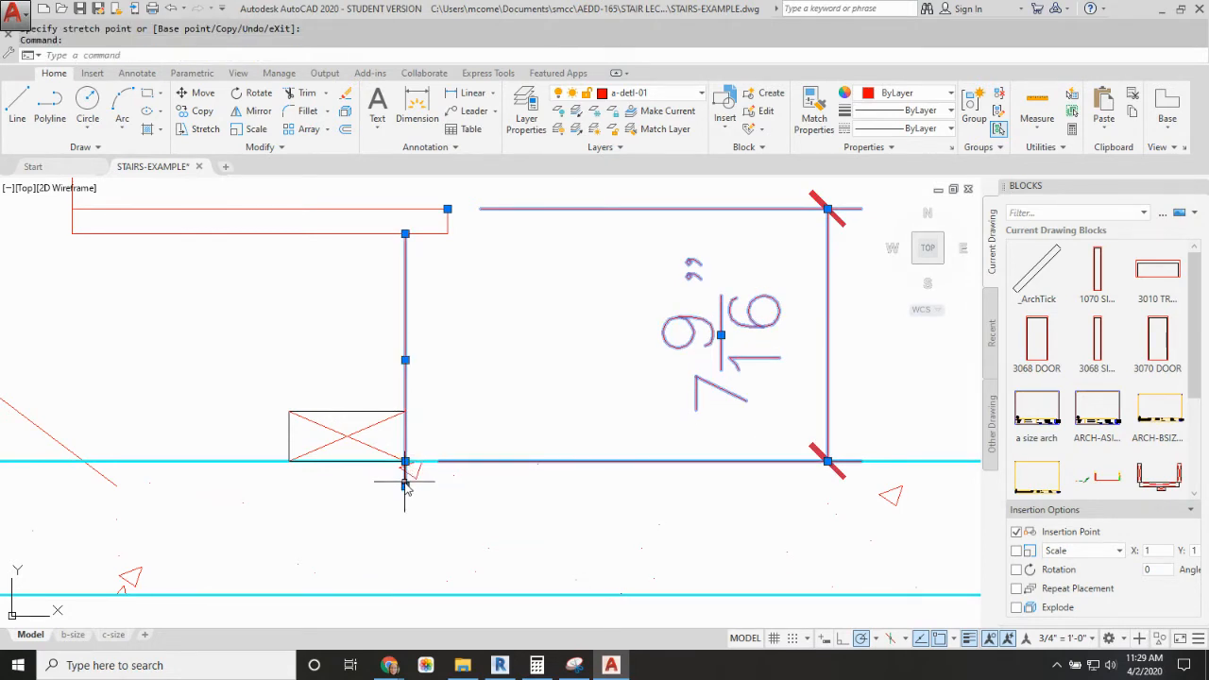
Step: Shorten the bottom riser line of the stair profile to end at the slab's top surface
{"action": "left_click", "coordinate": [405, 486]}
{"action": "left_click", "coordinate": [405, 461]}
{"action": "key", "text": "Escape"}
{"action": "key", "text": "Escape"}
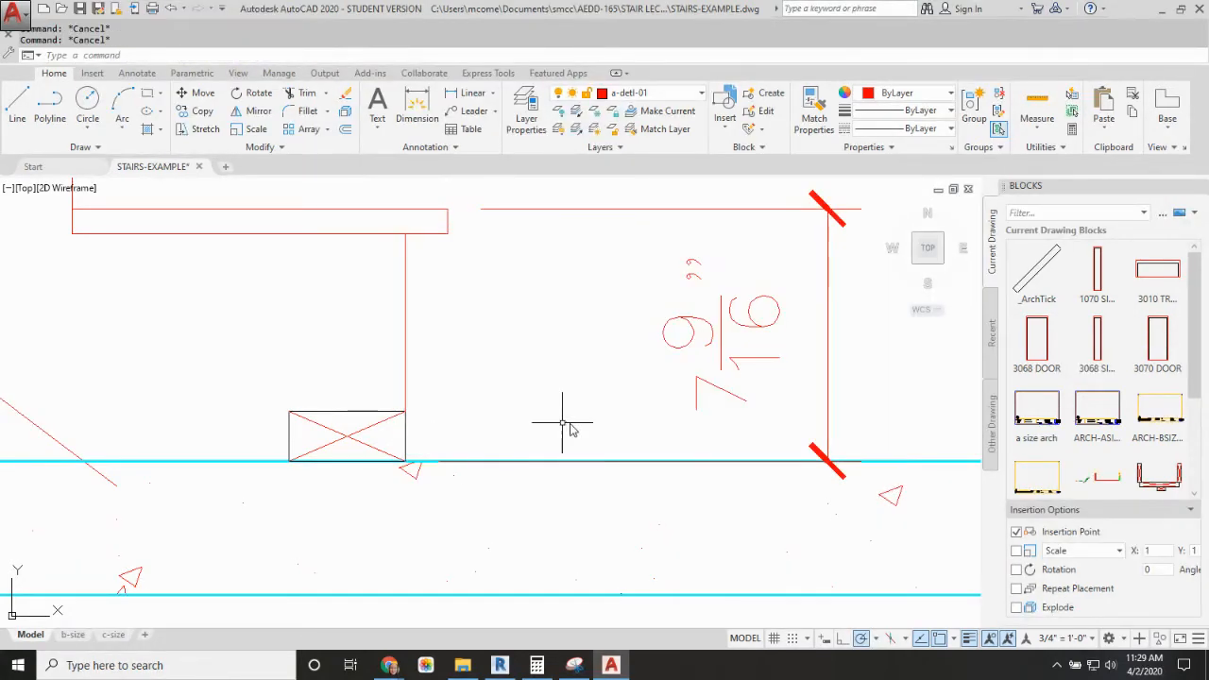
Step: Pull the lower end of the stringer's sloped underside line back to the slab's top surface
{"action": "scroll", "coordinate": [529, 334], "scroll_direction": "down", "scroll_amount": 5}
{"action": "middle_click_drag", "start_coordinate": [406, 361], "coordinate": [442, 387]}
{"action": "scroll", "coordinate": [510, 397], "scroll_direction": "up", "scroll_amount": 4}
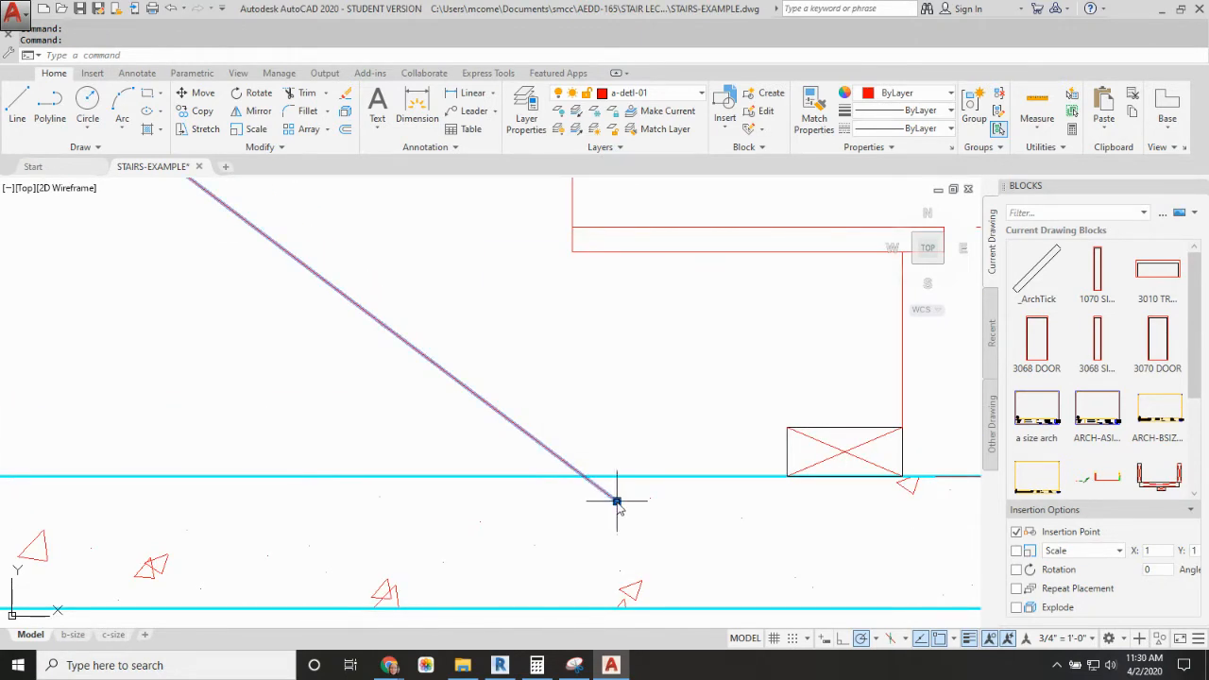
{"action": "left_click", "coordinate": [617, 501]}
{"action": "left_click", "coordinate": [581, 476]}
{"action": "key", "text": "Escape"}
{"action": "scroll", "coordinate": [480, 375], "scroll_direction": "down", "scroll_amount": 5}
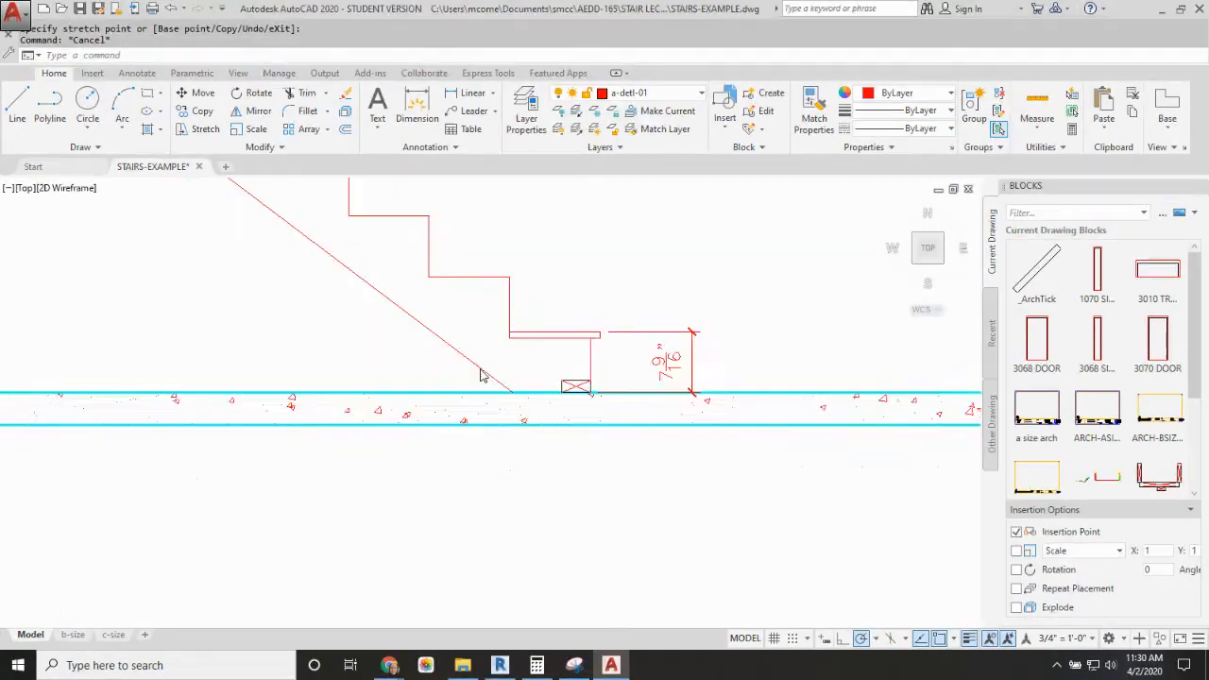
Step: Check the top riser dimension at the upper floor and review the full stair section
{"action": "scroll", "coordinate": [480, 375], "scroll_direction": "down", "scroll_amount": 5}
{"action": "middle_click_drag", "start_coordinate": [380, 317], "coordinate": [786, 623]}
{"action": "scroll", "coordinate": [544, 342], "scroll_direction": "up", "scroll_amount": 7}
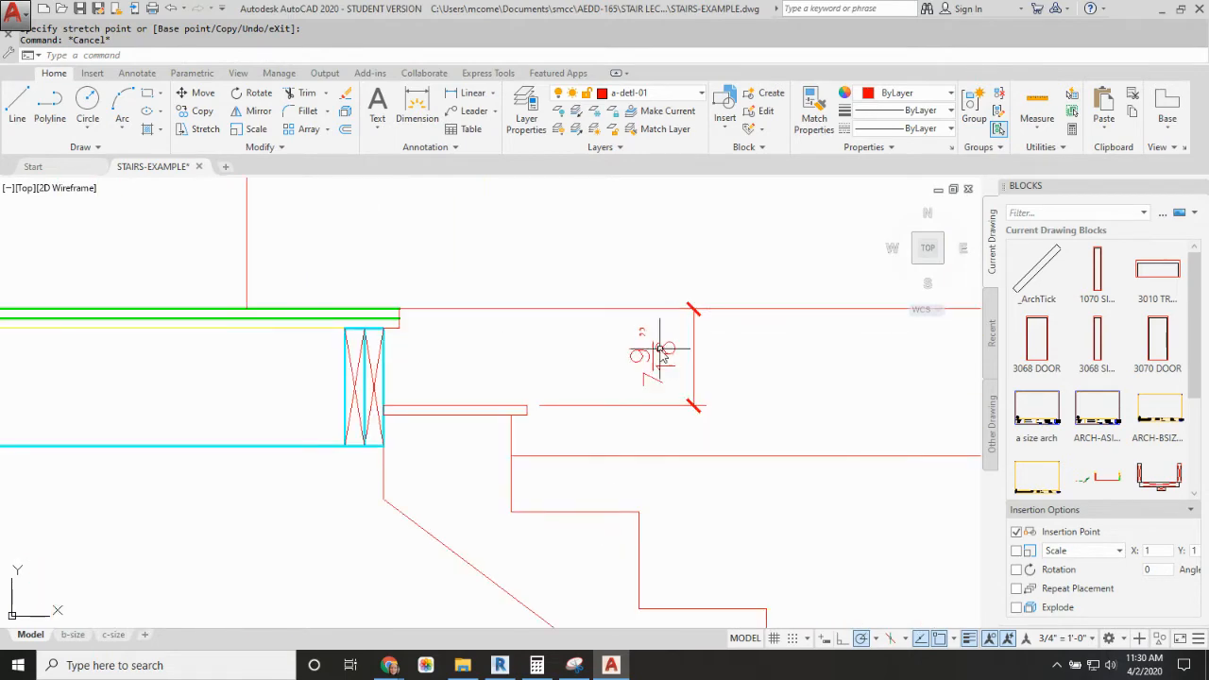
{"action": "scroll", "coordinate": [603, 372], "scroll_direction": "down", "scroll_amount": 4}
{"action": "middle_click_drag", "start_coordinate": [632, 397], "coordinate": [416, 286]}
{"action": "scroll", "coordinate": [617, 405], "scroll_direction": "down", "scroll_amount": 4}
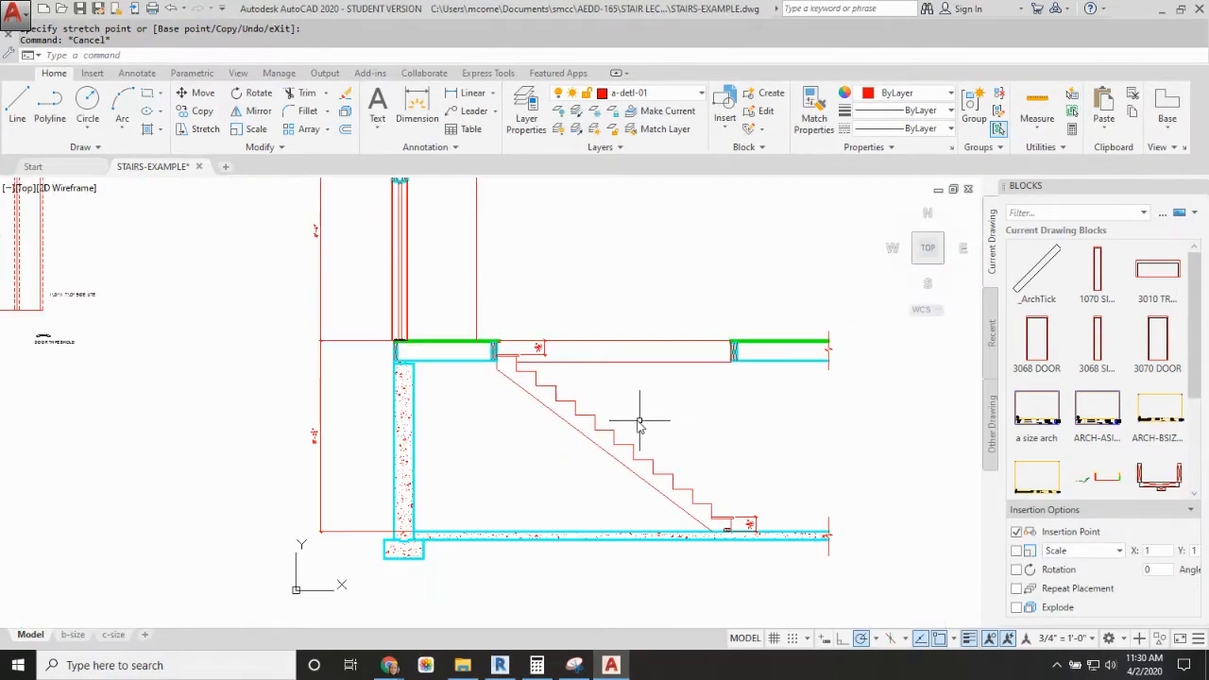
{"action": "middle_click_drag", "start_coordinate": [640, 422], "coordinate": [550, 370]}
{"action": "scroll", "coordinate": [621, 452], "scroll_direction": "up", "scroll_amount": 2}
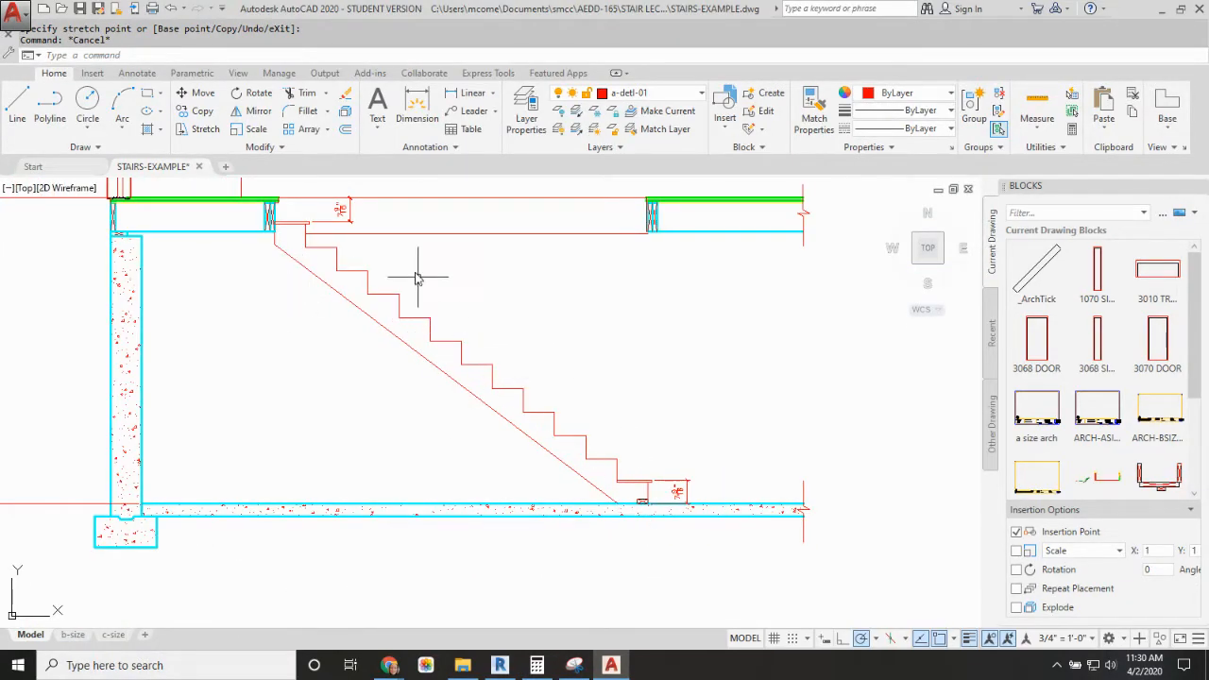
Step: Copy the lowest tread board onto every bare step of the stringer up to the one below the top tread
{"action": "type", "text": "co"}
{"action": "key", "text": "Return"}
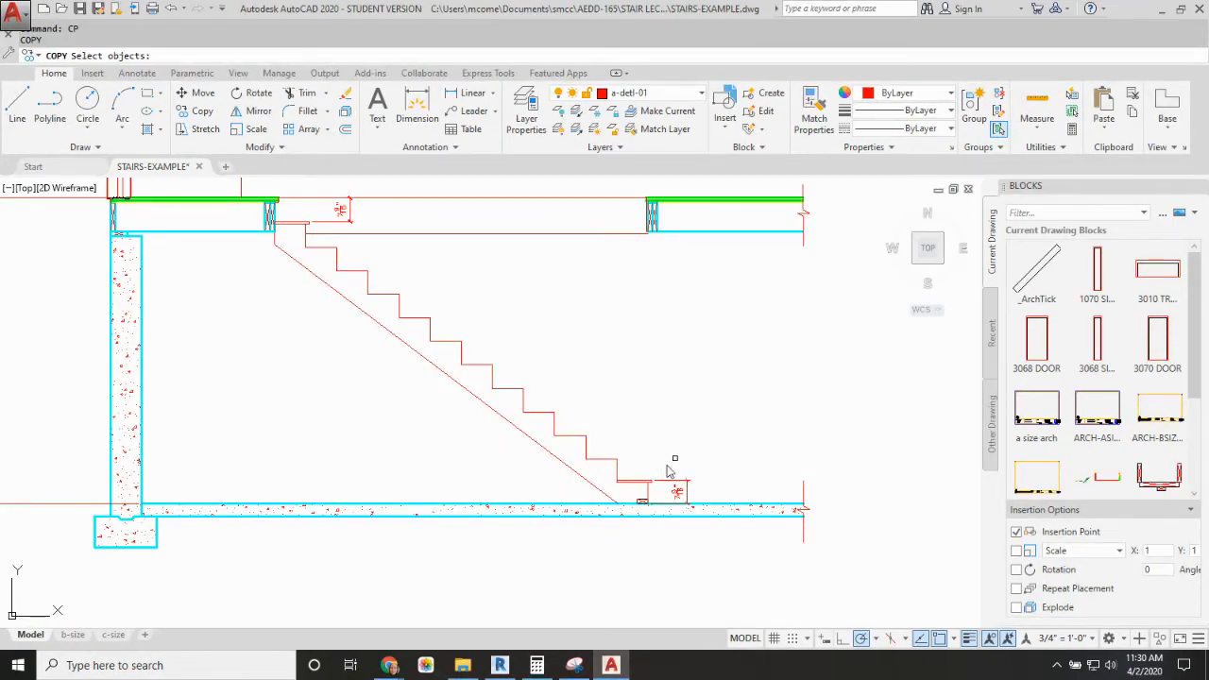
{"action": "left_click", "coordinate": [638, 482]}
{"action": "key", "text": "Return"}
{"action": "left_click", "coordinate": [617, 484]}
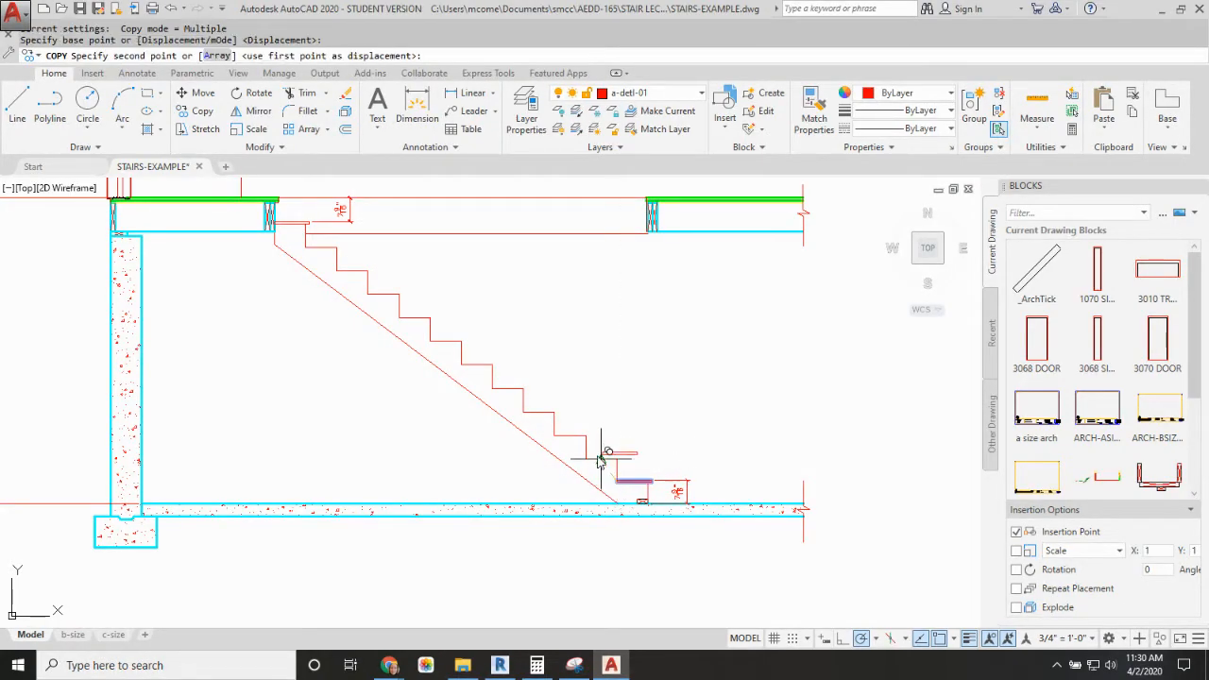
{"action": "left_click", "coordinate": [556, 436]}
{"action": "left_click", "coordinate": [525, 412]}
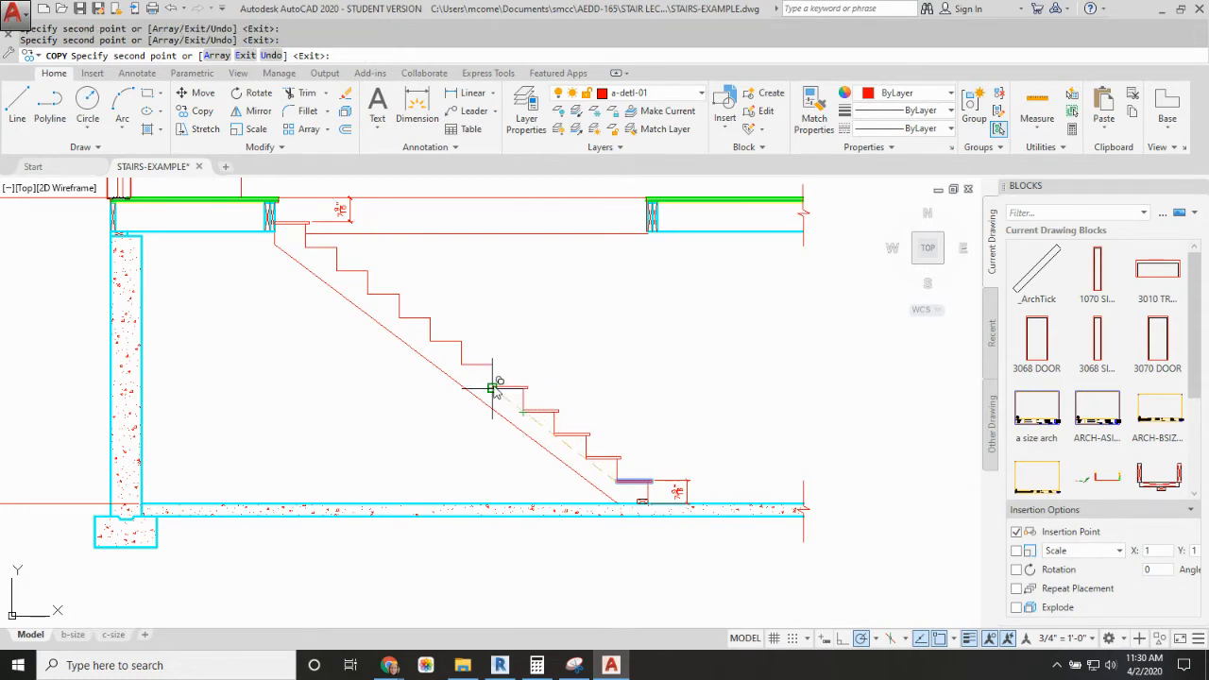
{"action": "left_click", "coordinate": [493, 388]}
{"action": "left_click", "coordinate": [462, 363]}
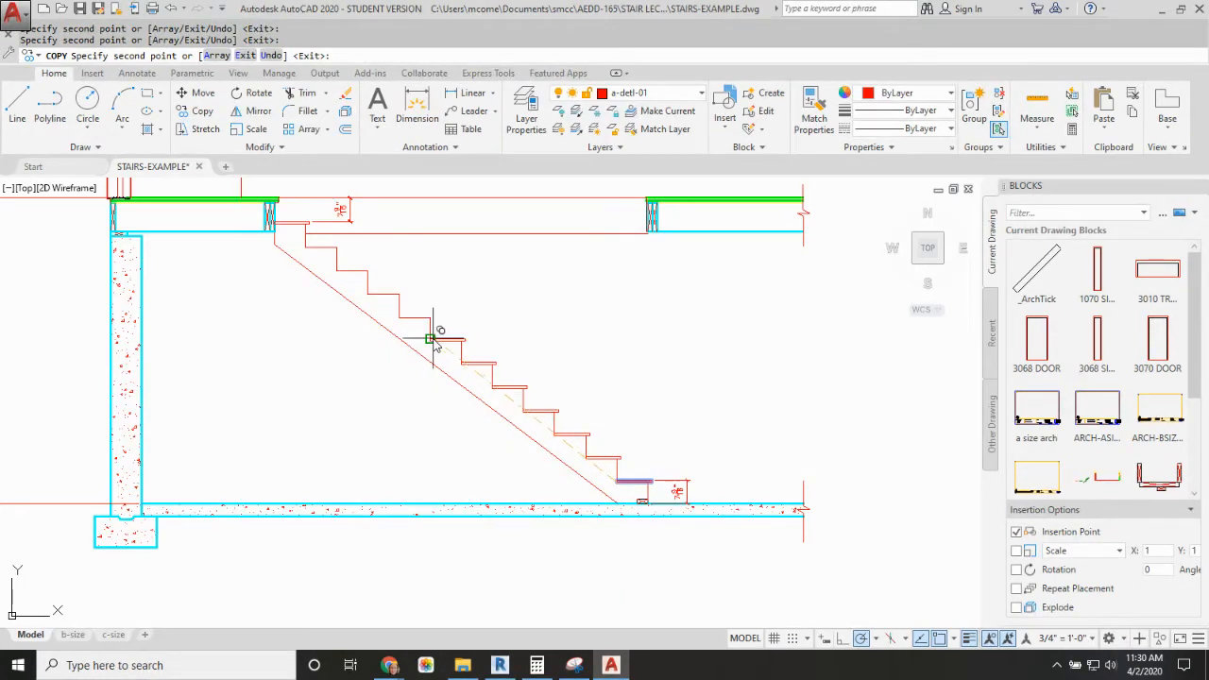
{"action": "left_click", "coordinate": [430, 339]}
{"action": "left_click", "coordinate": [400, 317]}
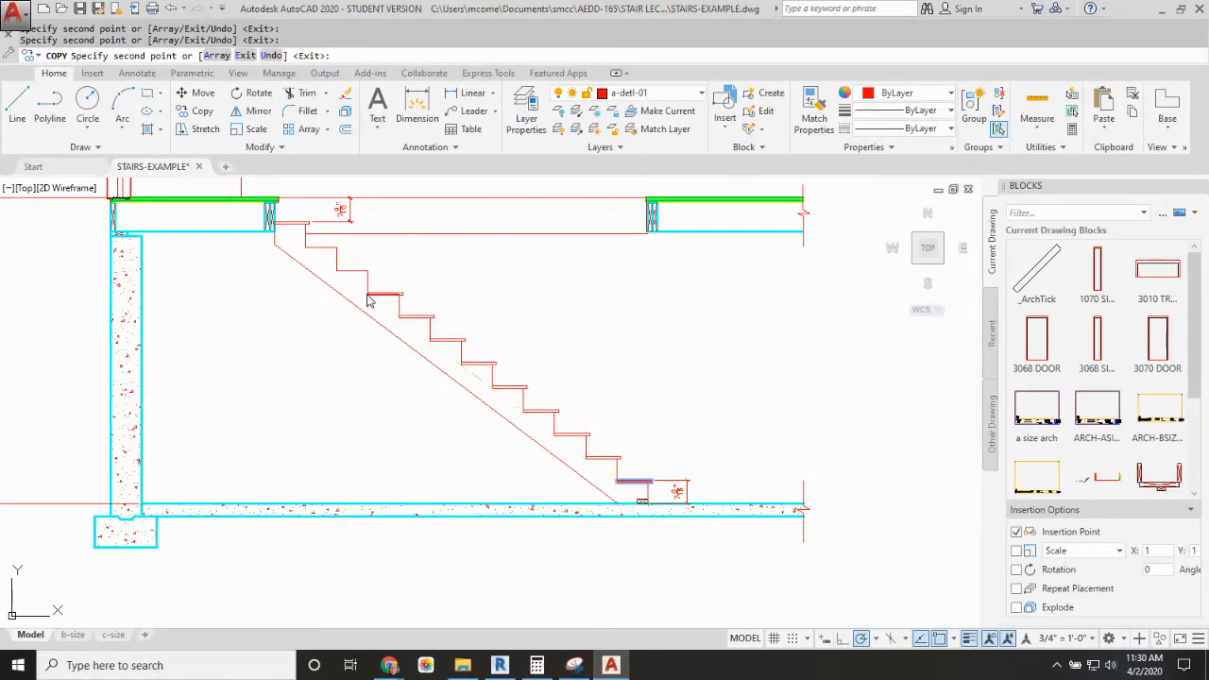
{"action": "left_click", "coordinate": [369, 297]}
{"action": "left_click", "coordinate": [337, 271]}
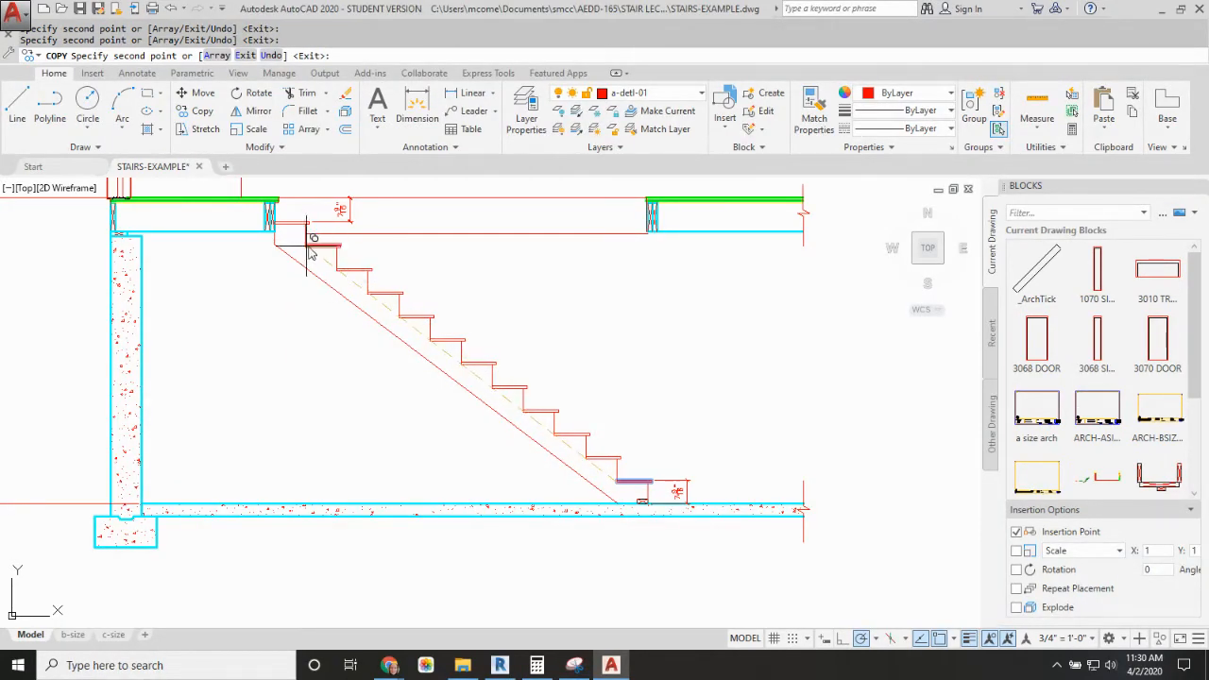
{"action": "left_click", "coordinate": [309, 247]}
{"action": "key", "text": "Escape"}
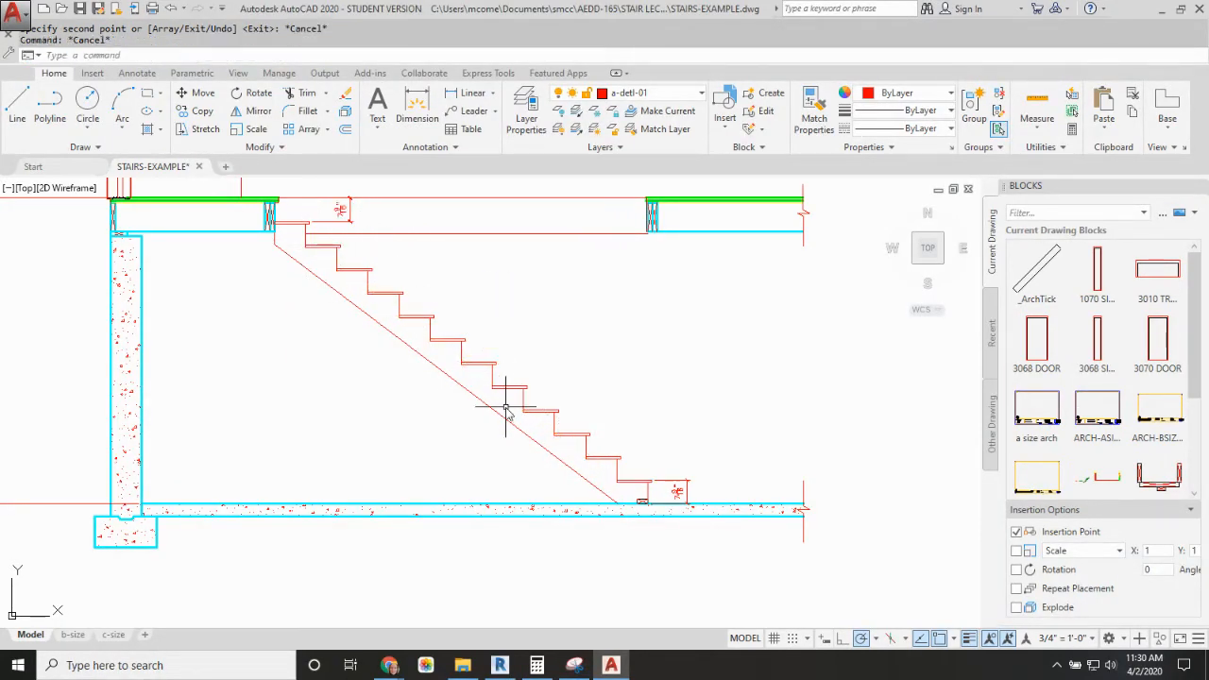
Step: Add a vertical linear dimension between the upper nose corners of two adjacent treads on the lower half of the stair
{"action": "key", "text": "Return"}
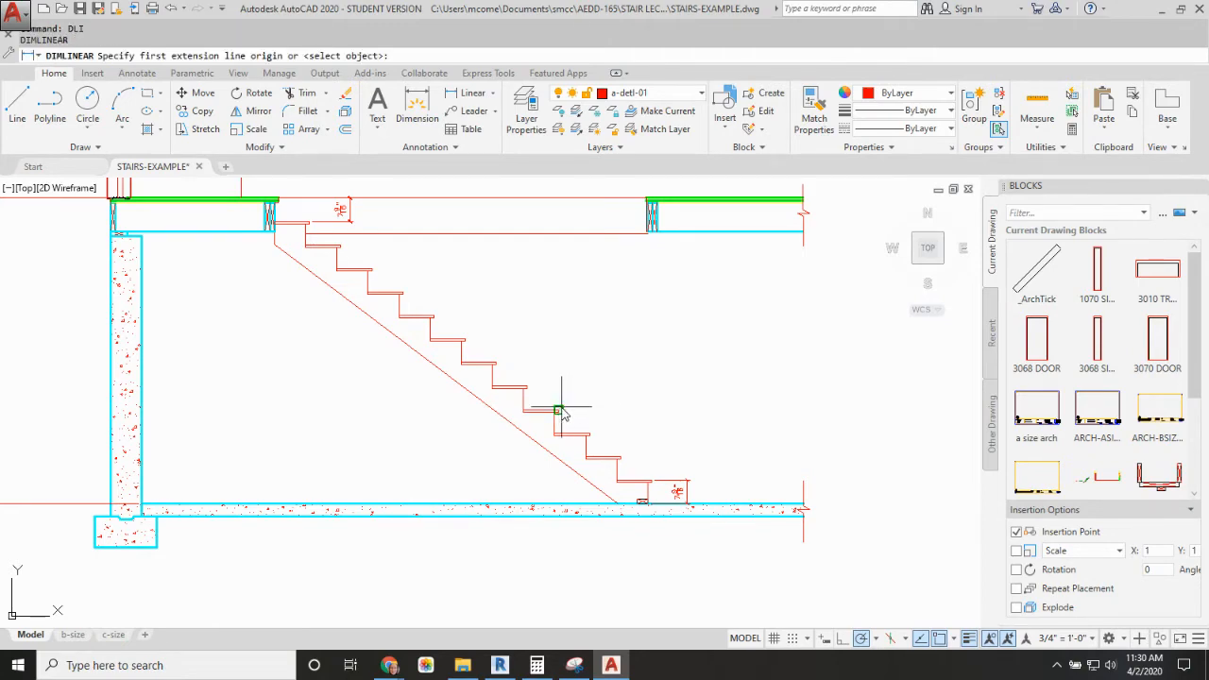
{"action": "left_click", "coordinate": [559, 411]}
{"action": "left_click", "coordinate": [530, 386]}
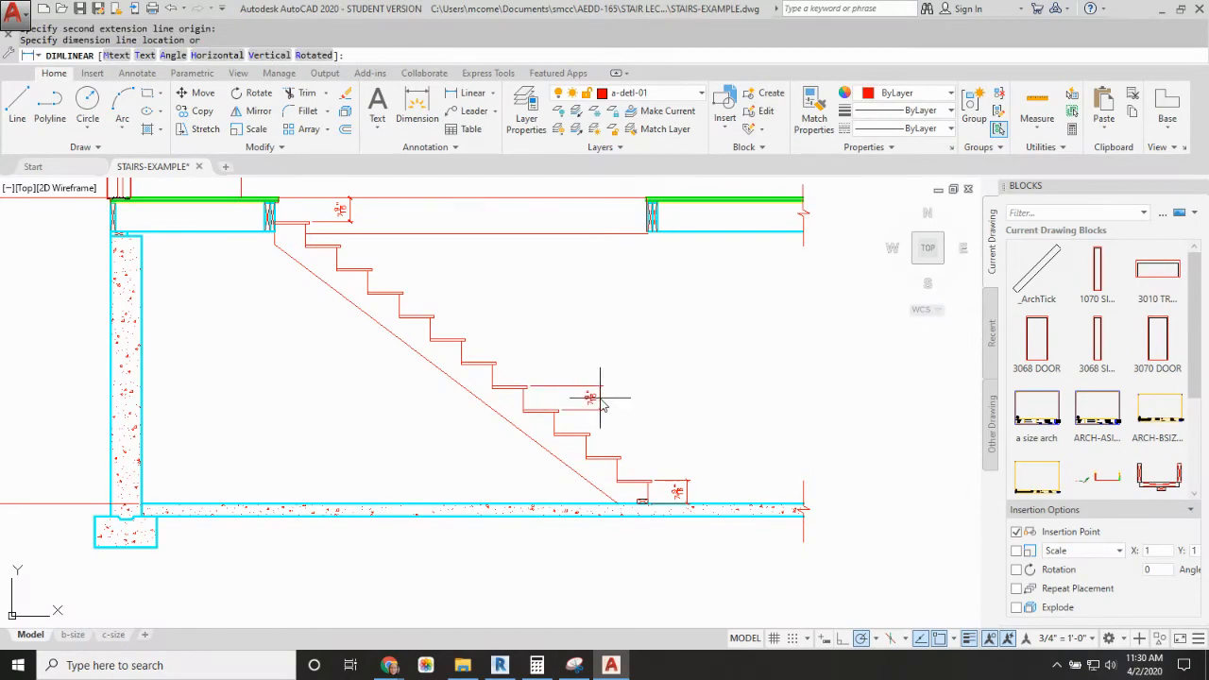
{"action": "left_click", "coordinate": [601, 405]}
{"action": "scroll", "coordinate": [626, 419], "scroll_direction": "up", "scroll_amount": 3}
{"action": "scroll", "coordinate": [626, 416], "scroll_direction": "down", "scroll_amount": 5}
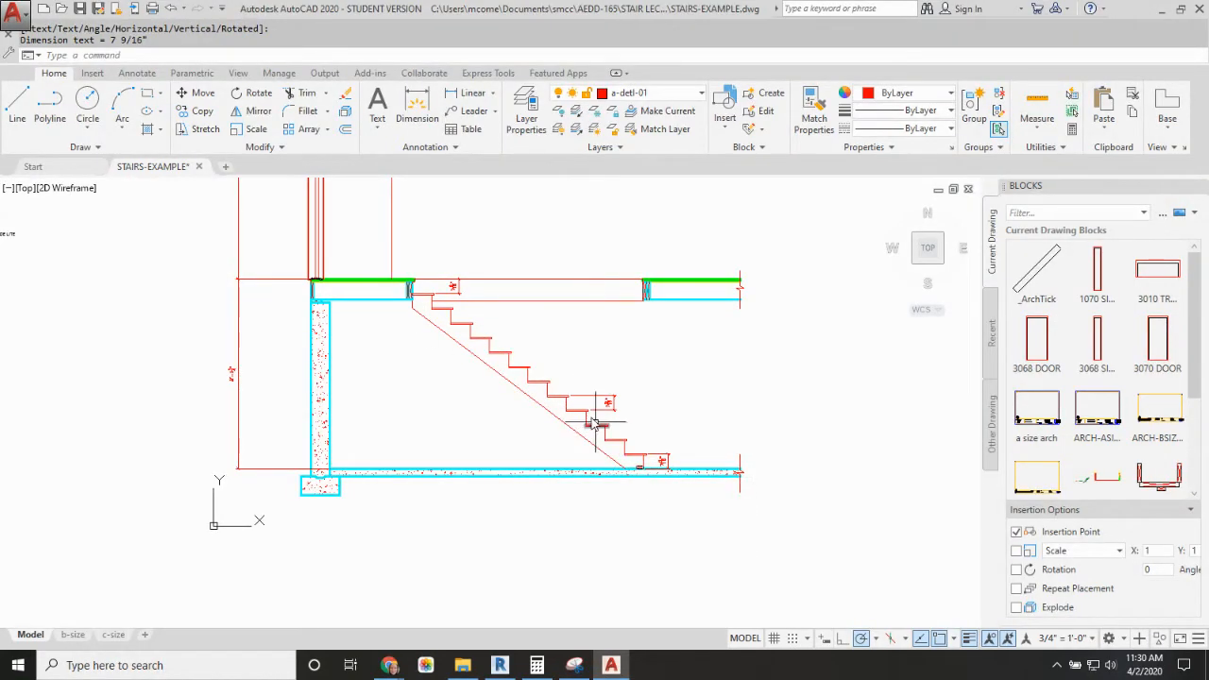
Step: Add a horizontal linear dimension between the noses of two adjacent treads near the middle of the stair
{"action": "scroll", "coordinate": [458, 317], "scroll_direction": "up", "scroll_amount": 2}
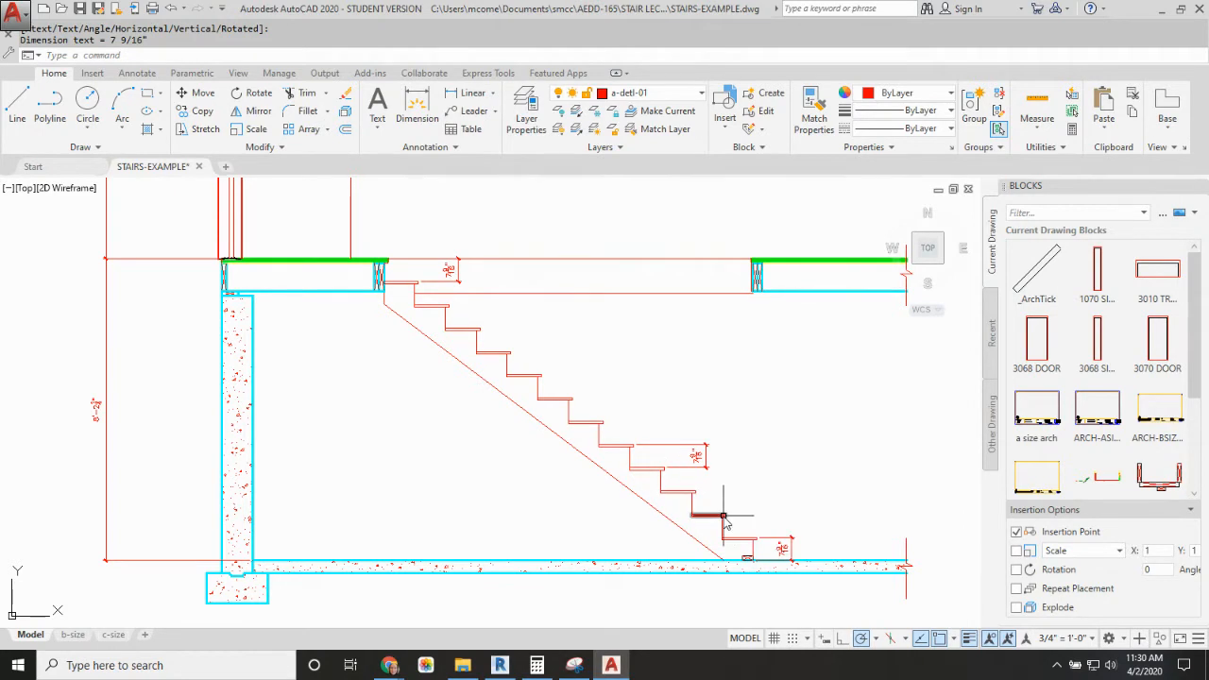
{"action": "type", "text": "DLI"}
{"action": "key", "text": "Return"}
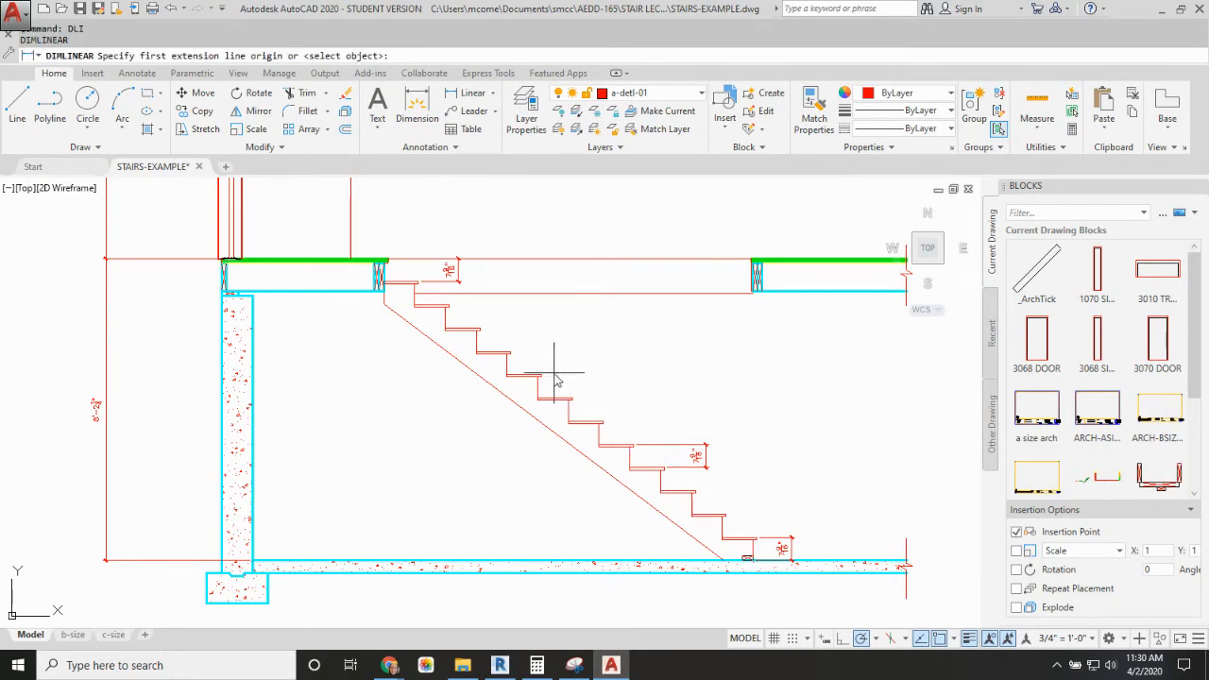
{"action": "left_click", "coordinate": [541, 375]}
{"action": "left_click", "coordinate": [570, 399]}
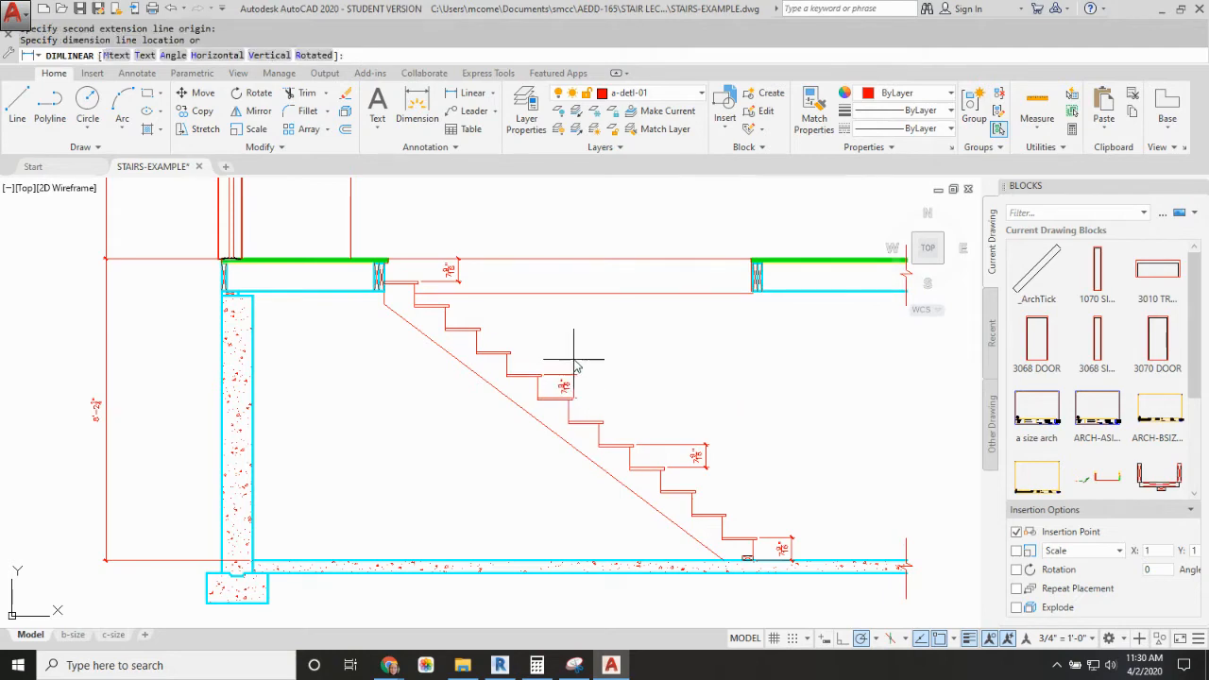
{"action": "left_click", "coordinate": [560, 349]}
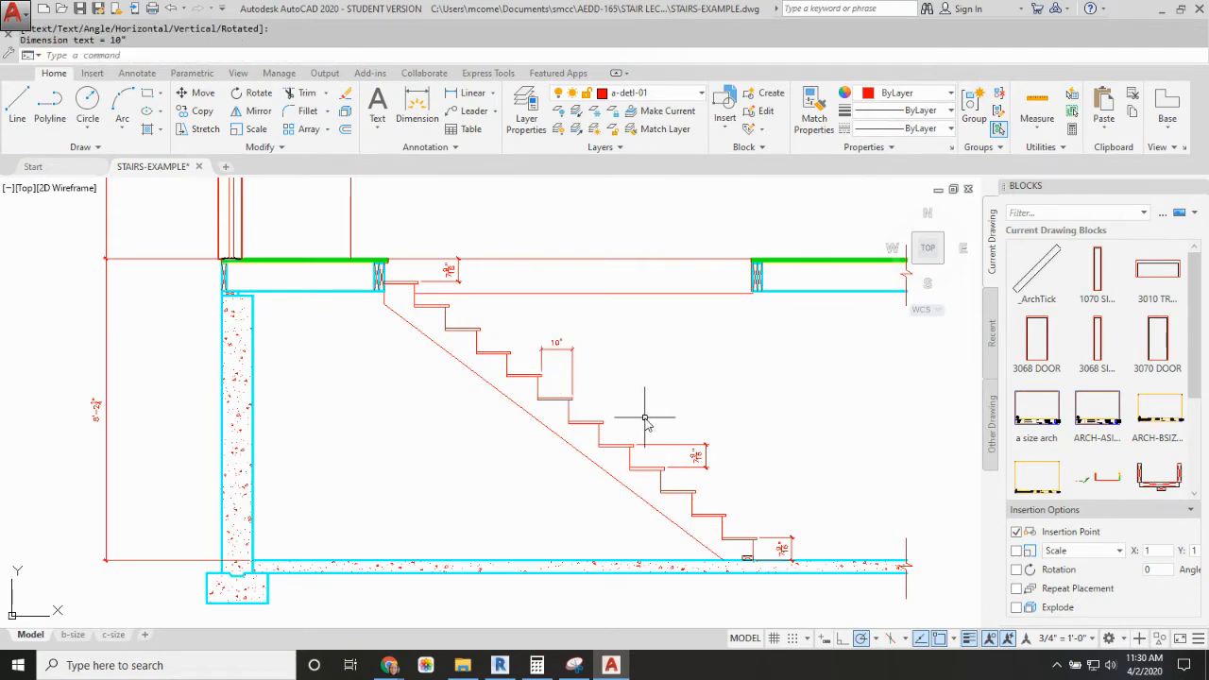
Step: Add a horizontal linear dimension from the upper floor's nosing edge to the top tread's nose, placed above the floor
{"action": "key", "text": "Return"}
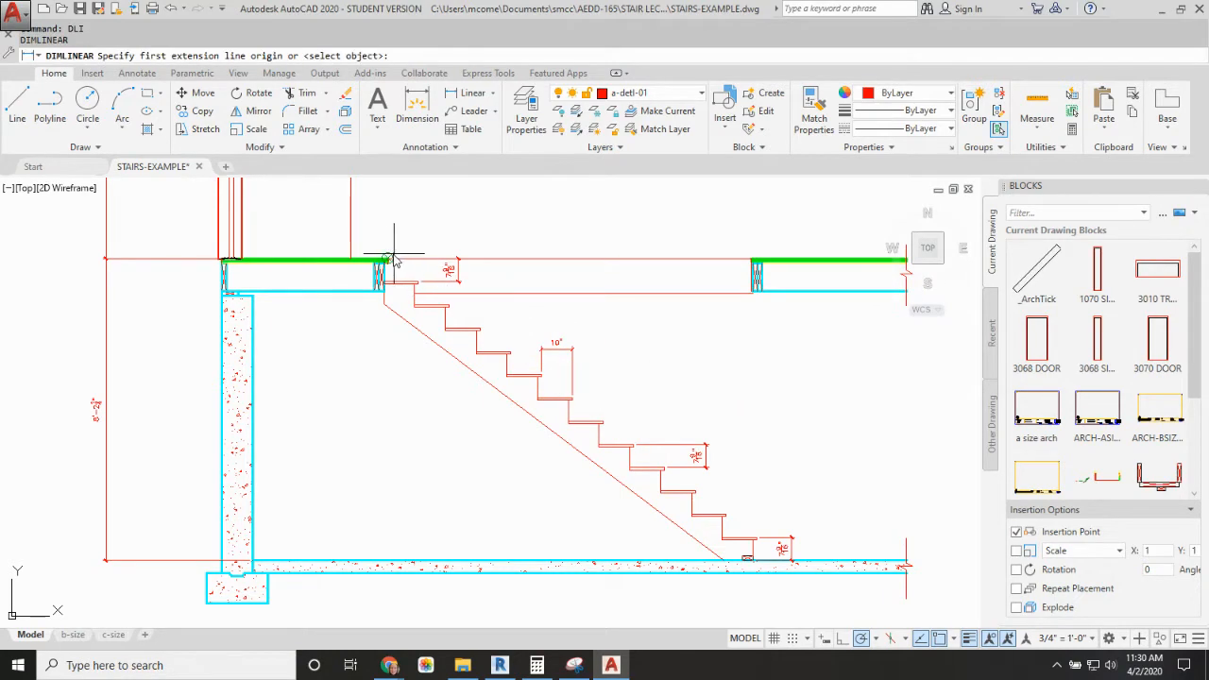
{"action": "left_click", "coordinate": [386, 259]}
{"action": "left_click", "coordinate": [419, 280]}
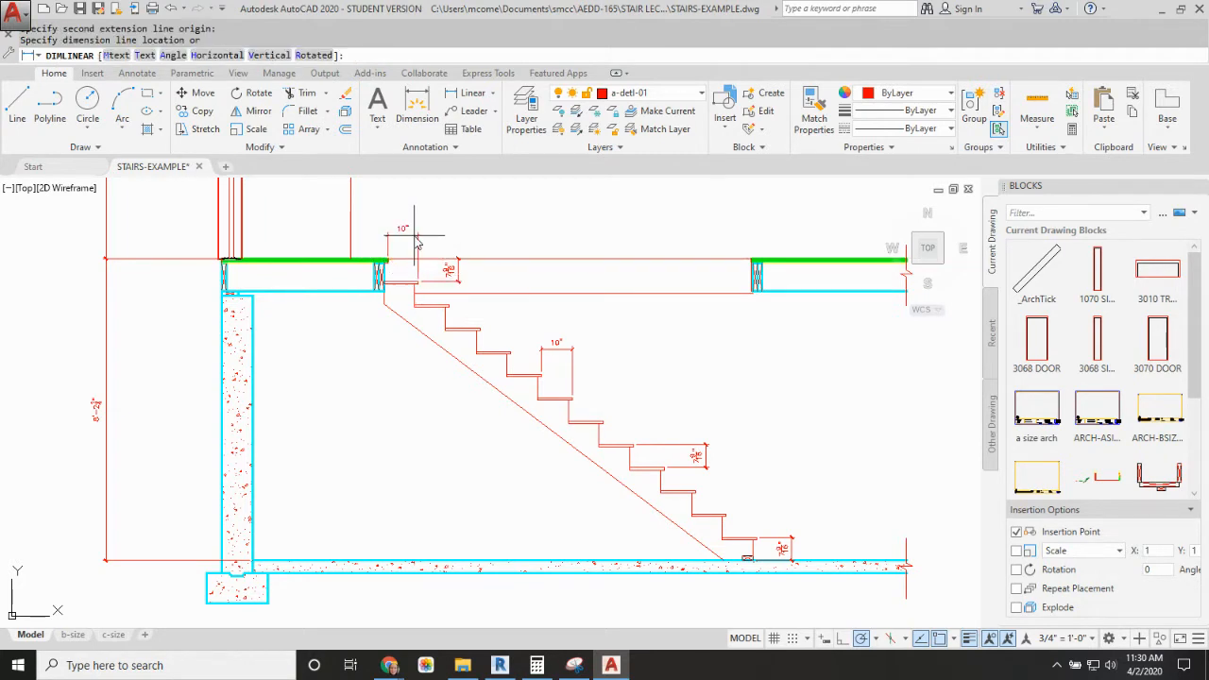
{"action": "left_click", "coordinate": [415, 234]}
{"action": "left_click", "coordinate": [708, 430]}
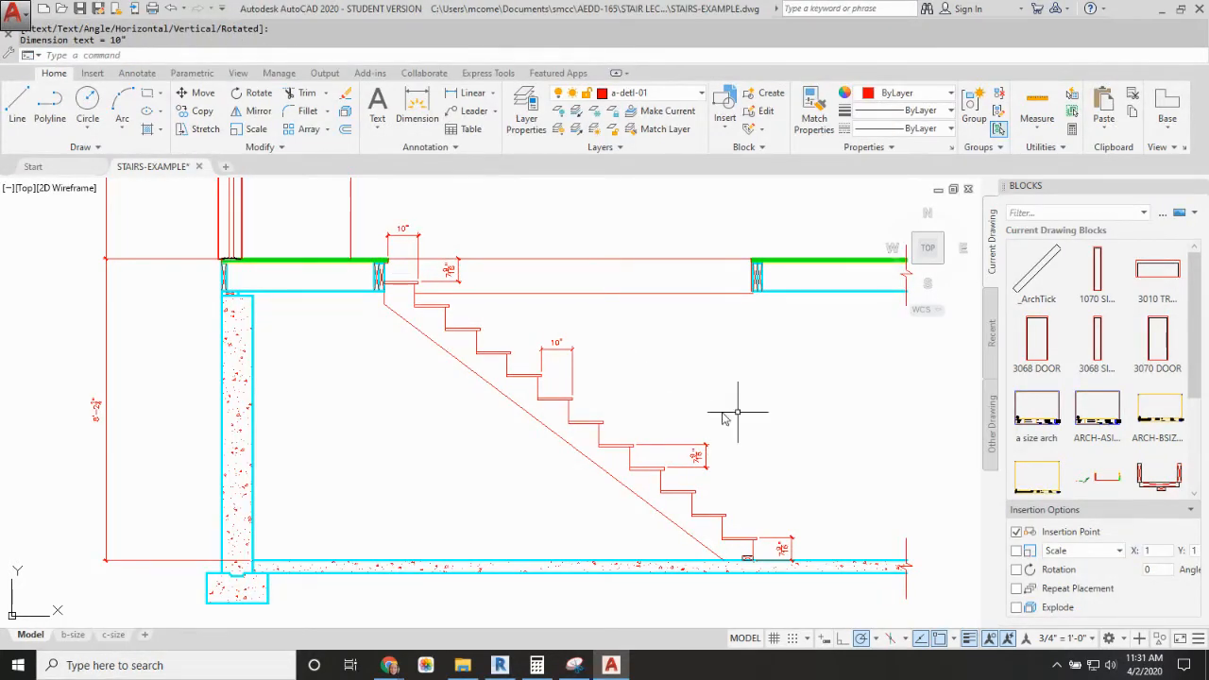
Step: Draw a line along the stair slope from the lowest tread's nose to the upper floor's top edge corner
{"action": "scroll", "coordinate": [662, 419], "scroll_direction": "up", "scroll_amount": 4}
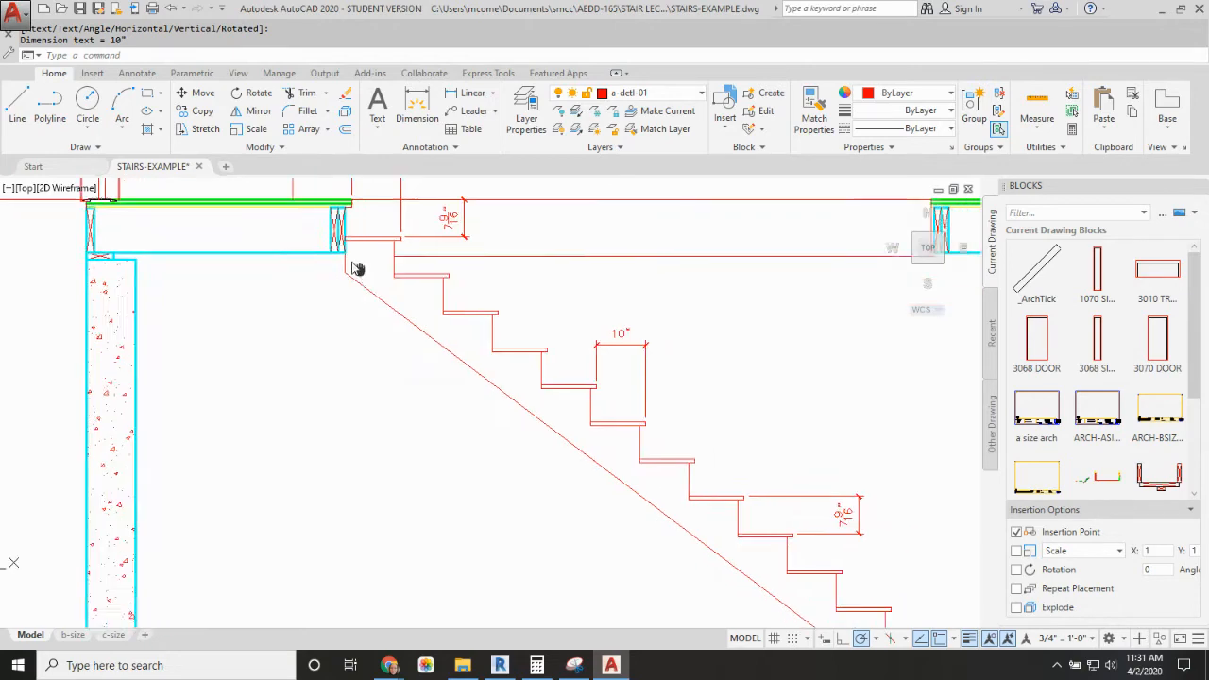
{"action": "scroll", "coordinate": [341, 263], "scroll_direction": "down", "scroll_amount": 2}
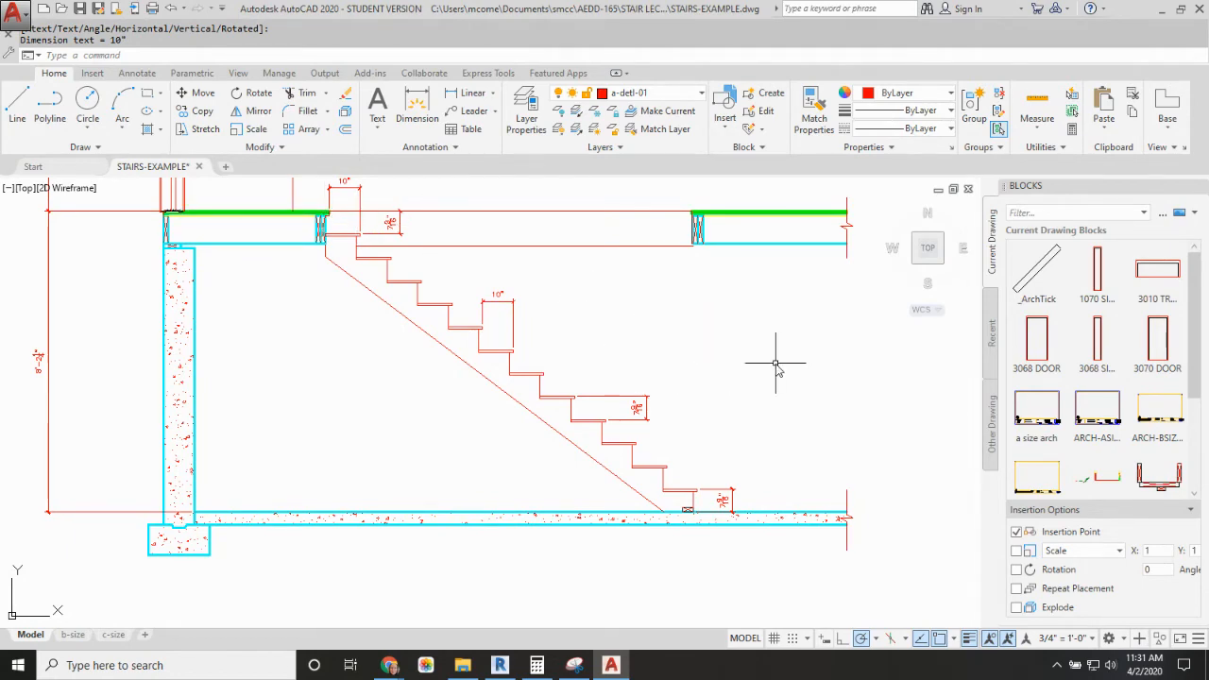
{"action": "scroll", "coordinate": [776, 363], "scroll_direction": "down", "scroll_amount": 4}
{"action": "middle_click_drag", "start_coordinate": [776, 363], "coordinate": [730, 419]}
{"action": "scroll", "coordinate": [732, 419], "scroll_direction": "up", "scroll_amount": 2}
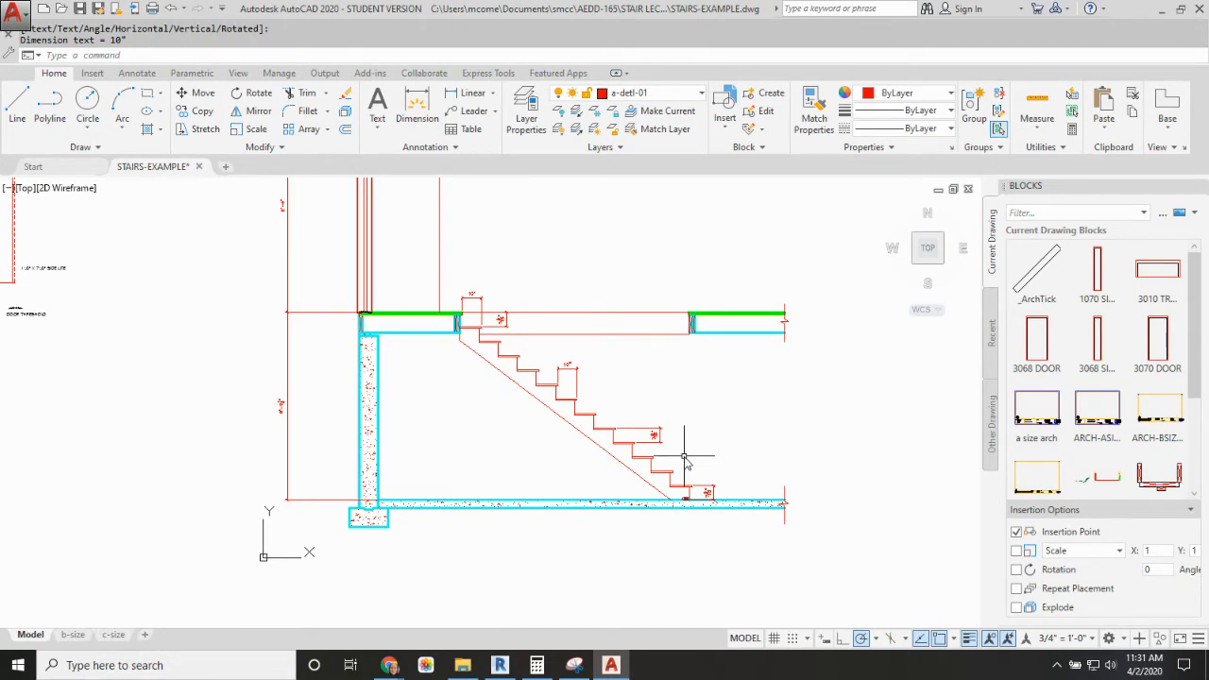
{"action": "type", "text": "l"}
{"action": "key", "text": "Return"}
{"action": "left_click", "coordinate": [689, 488]}
{"action": "scroll", "coordinate": [501, 329], "scroll_direction": "up", "scroll_amount": 5}
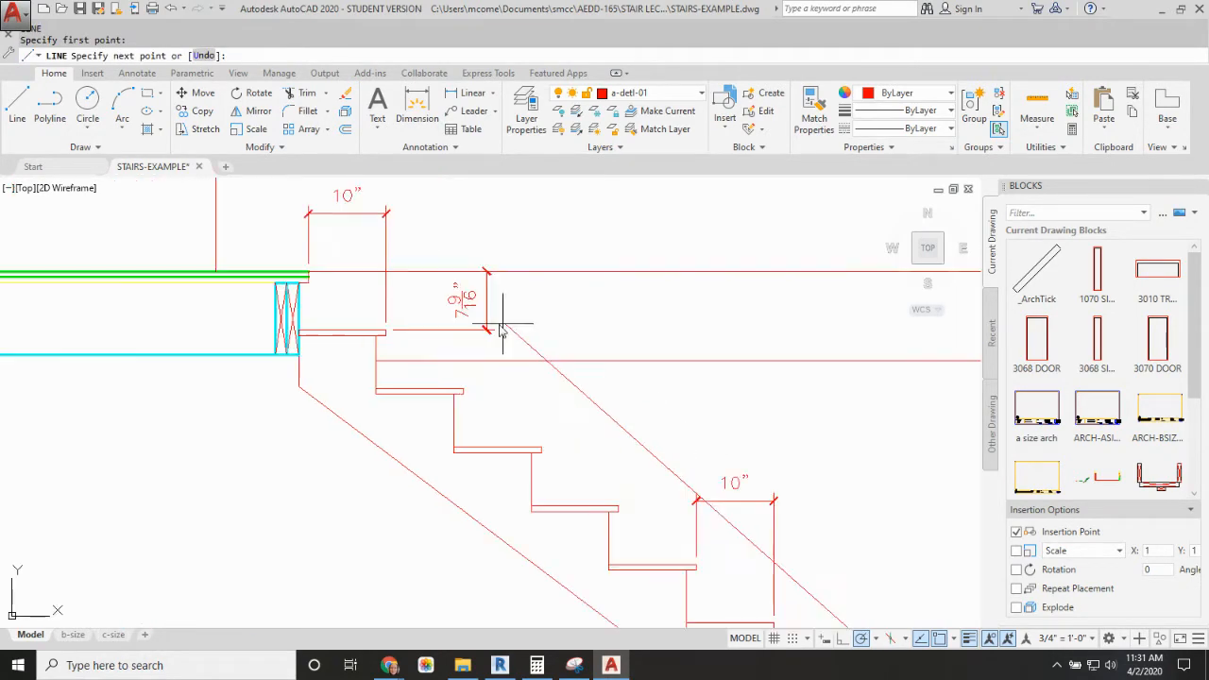
{"action": "left_click", "coordinate": [309, 272]}
{"action": "key", "text": "Return"}
{"action": "scroll", "coordinate": [559, 324], "scroll_direction": "down", "scroll_amount": 4}
{"action": "mouse_move", "coordinate": [588, 342]}
{"action": "middle_mouse_down"}
{"action": "mouse_move", "coordinate": [662, 351]}
{"action": "mouse_move", "coordinate": [533, 348]}
{"action": "middle_mouse_up"}
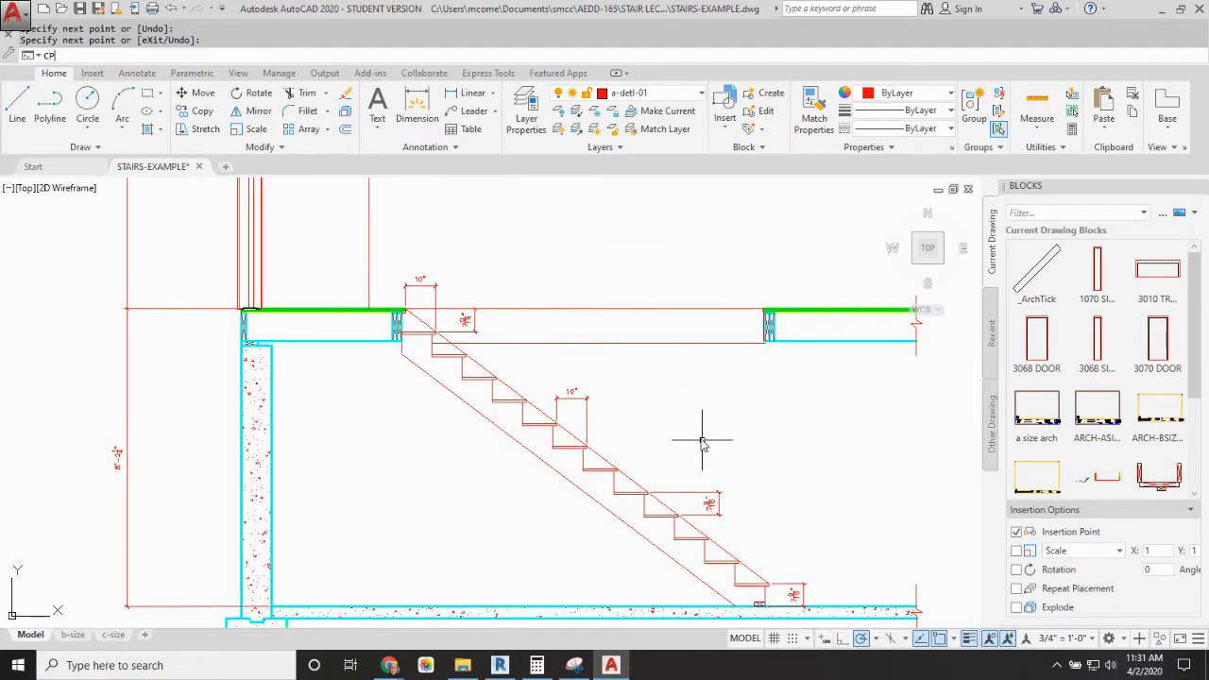
Step: Copy the nosing slope line 6'8" straight up as the headroom line
{"action": "key", "text": "Return"}
{"action": "left_click", "coordinate": [634, 481]}
{"action": "key", "text": "Return"}
{"action": "left_click", "coordinate": [661, 472]}
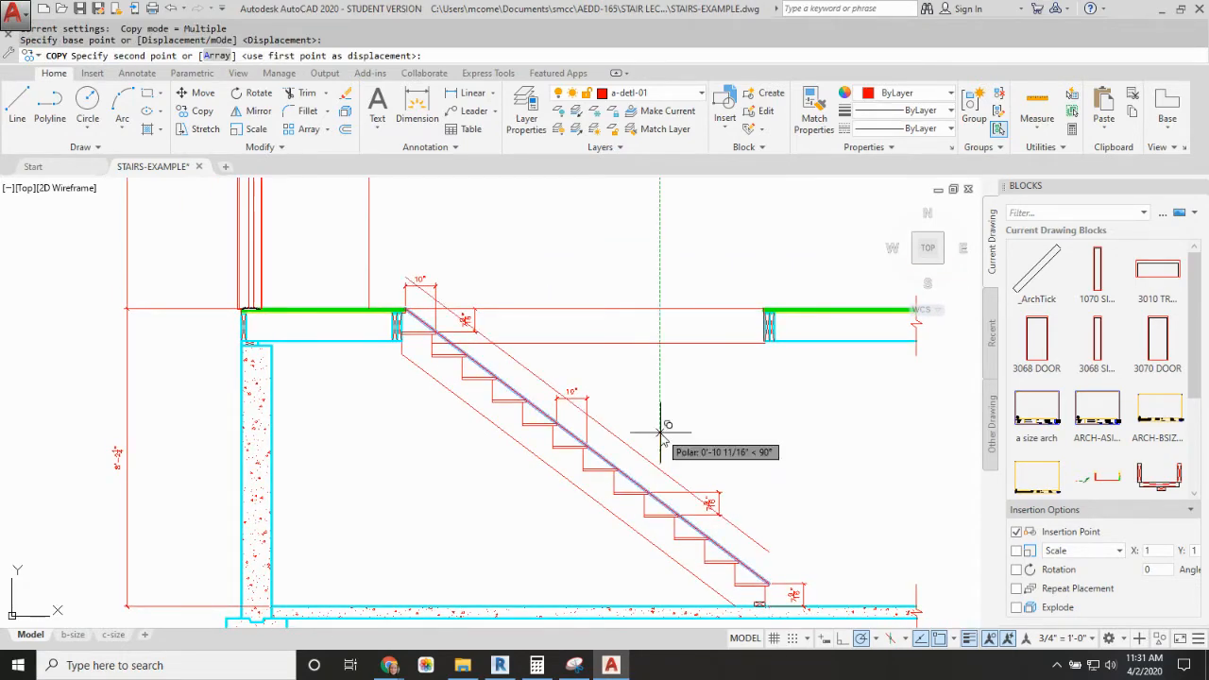
{"action": "type", "text": "6'8"}
{"action": "key", "text": "Return"}
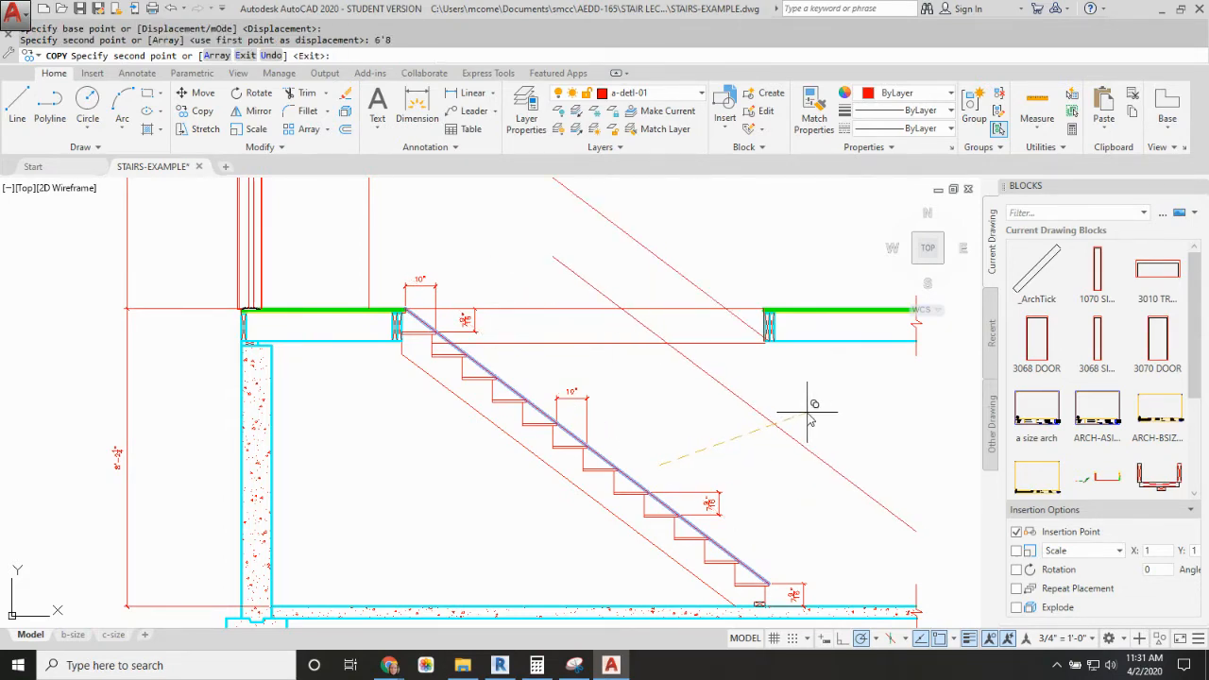
{"action": "key", "text": "Escape"}
{"action": "scroll", "coordinate": [661, 343], "scroll_direction": "up", "scroll_amount": 5}
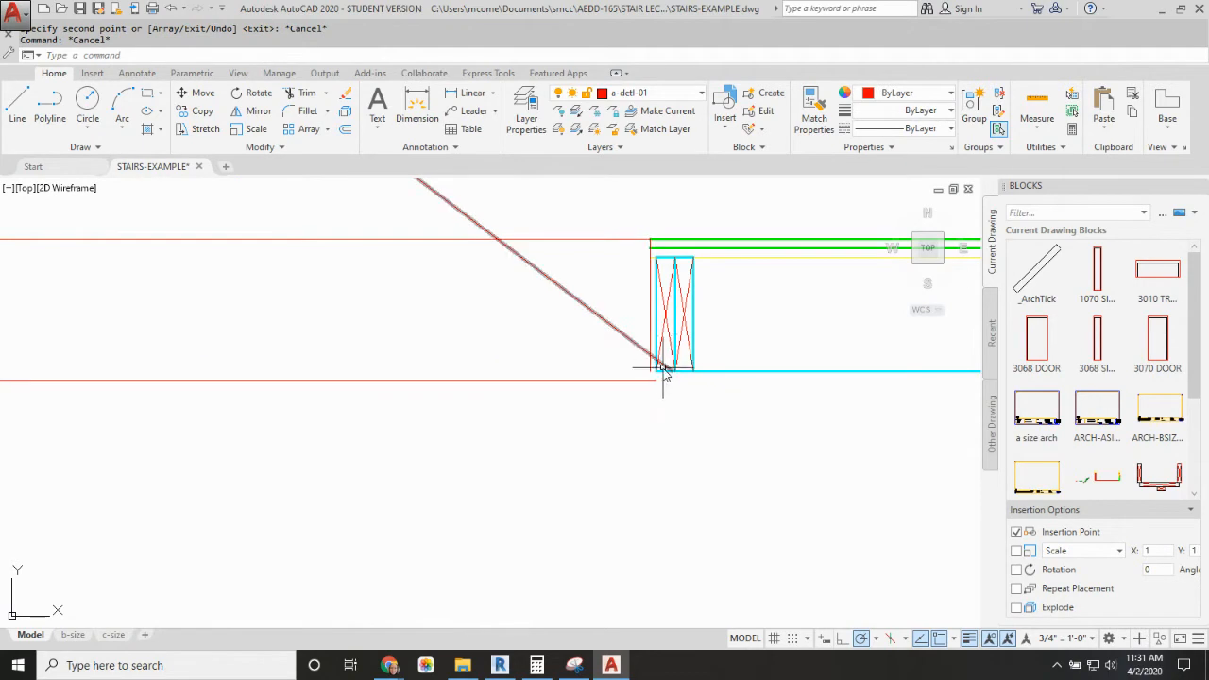
{"action": "scroll", "coordinate": [663, 373], "scroll_direction": "up", "scroll_amount": 3}
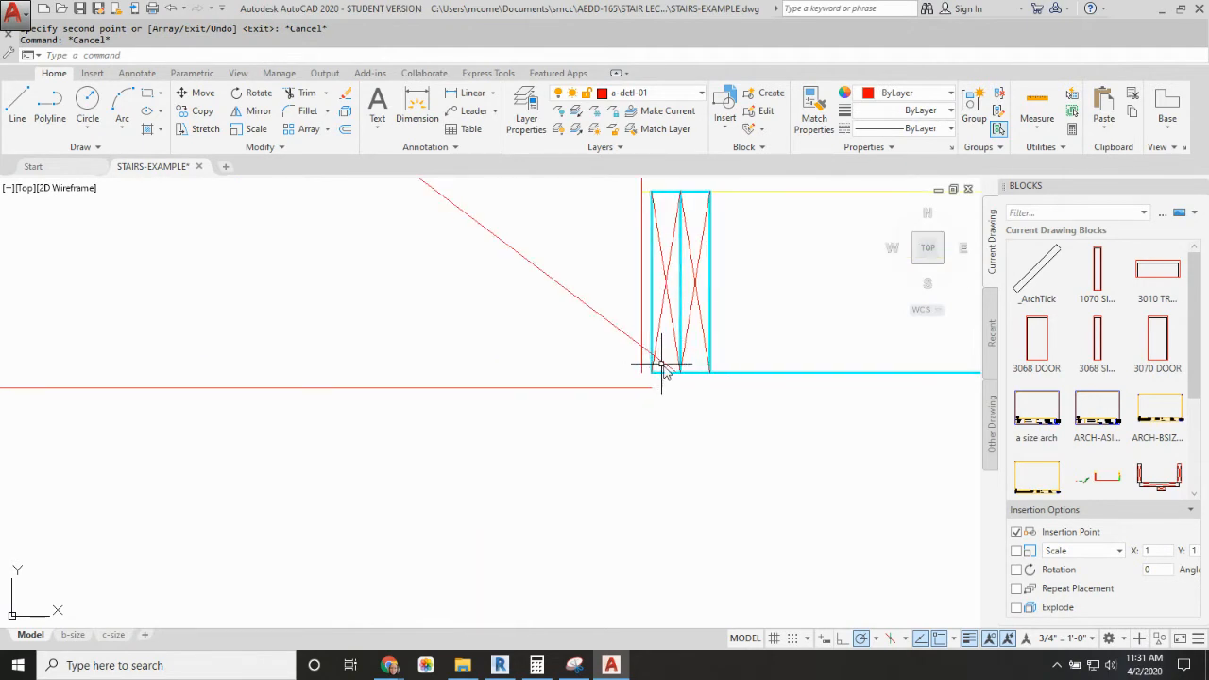
{"action": "left_click", "coordinate": [662, 368]}
{"action": "left_click", "coordinate": [675, 372]}
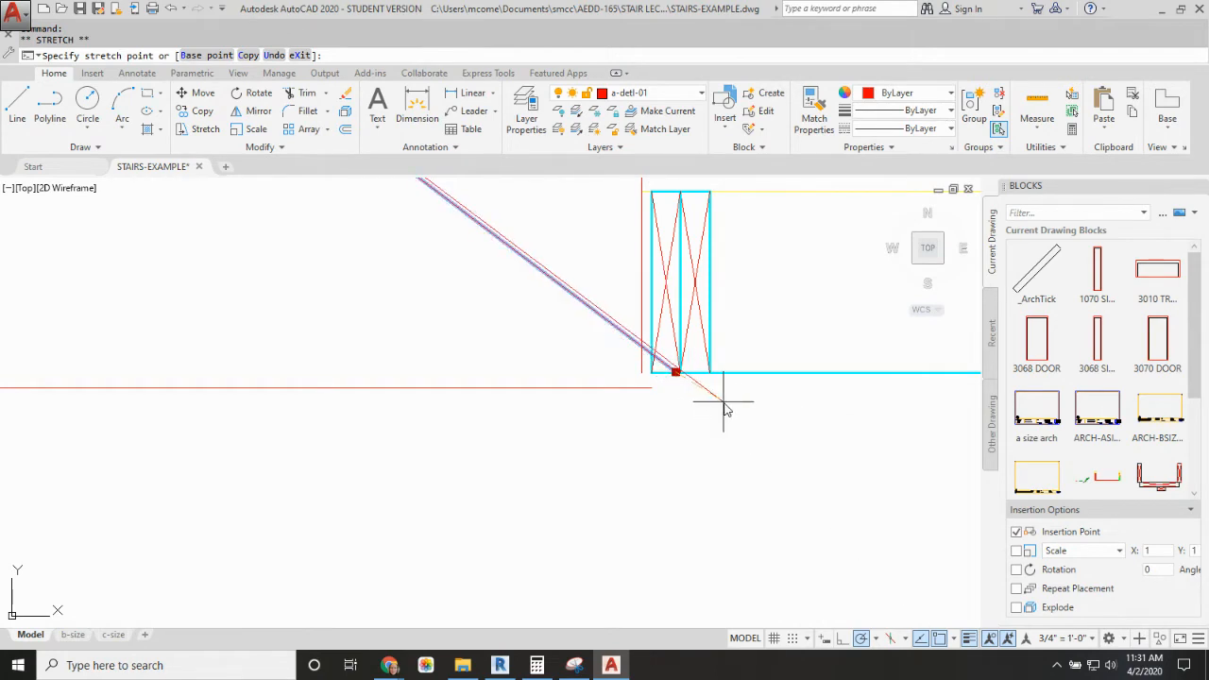
{"action": "key", "text": "Escape"}
{"action": "key", "text": "Escape"}
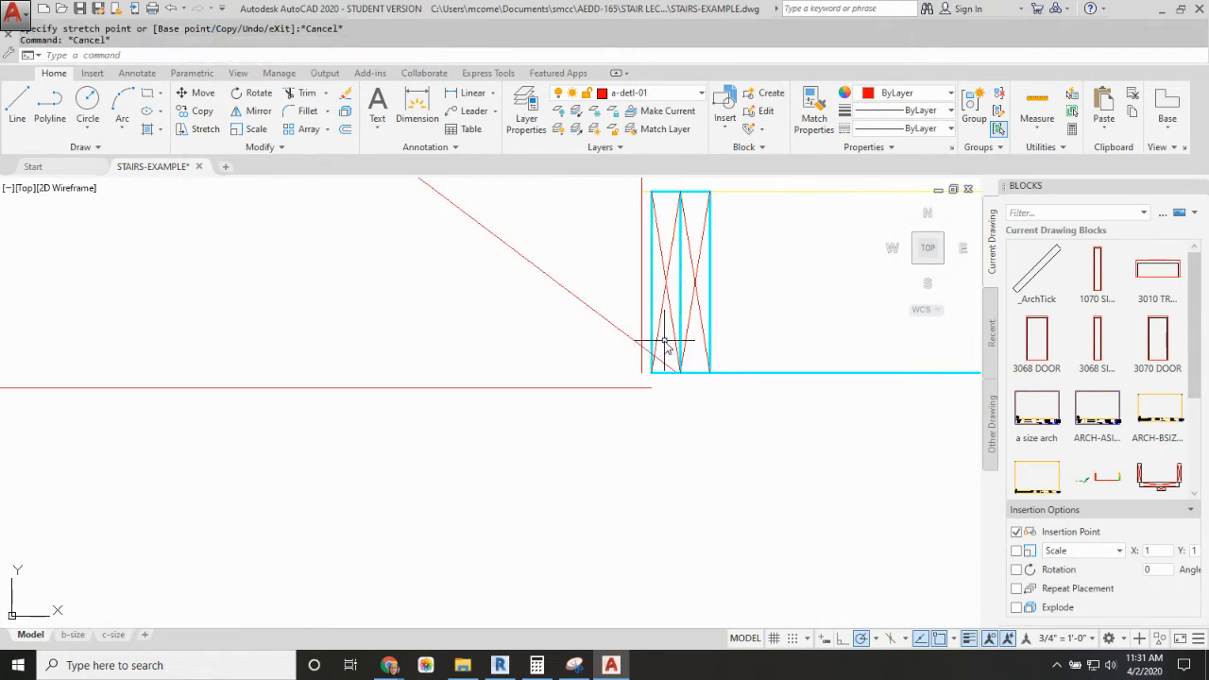
Step: Stretch the far floor edge and its double header horizontally away from the stair, keeping the sloped headroom line out of the selection
{"action": "scroll", "coordinate": [666, 345], "scroll_direction": "down", "scroll_amount": 4}
{"action": "type", "text": "s"}
{"action": "key", "text": "Return"}
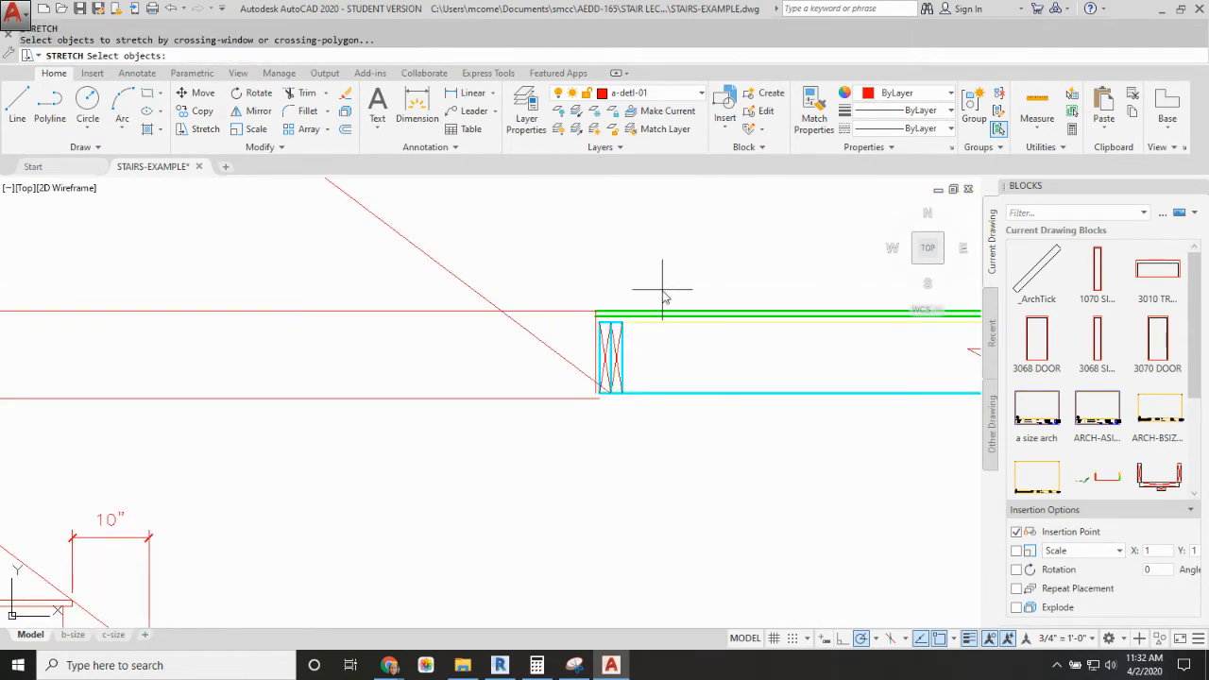
{"action": "left_click", "coordinate": [662, 296]}
{"action": "left_click", "coordinate": [602, 413]}
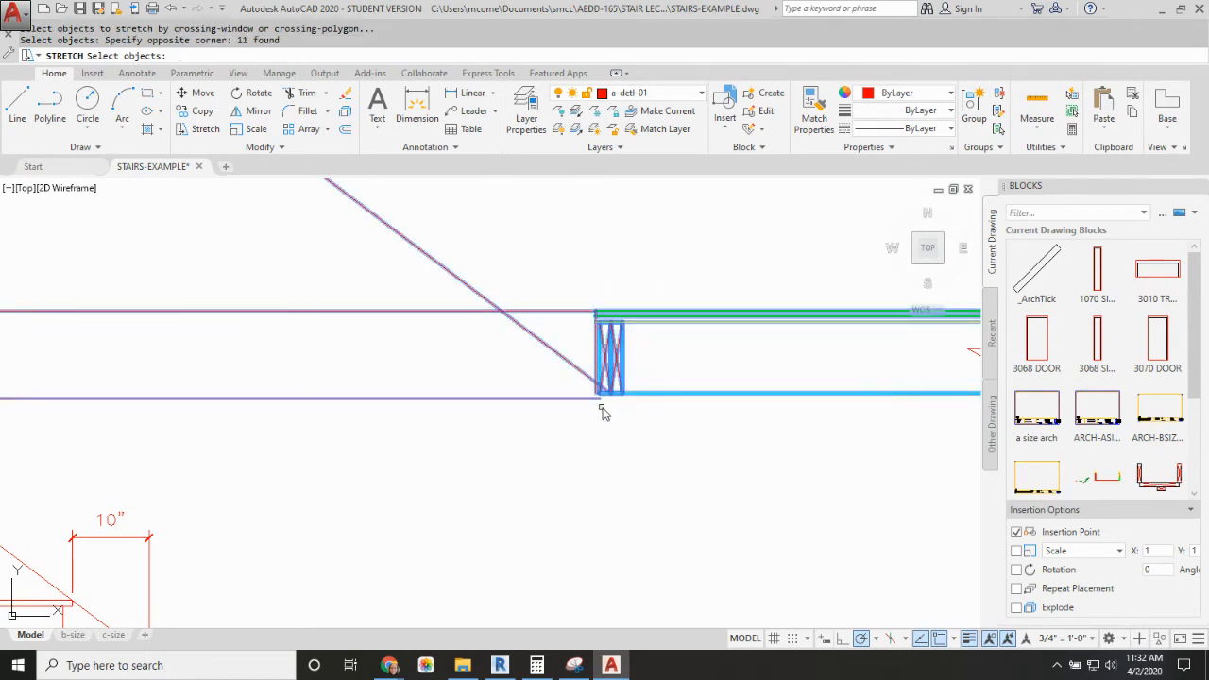
{"action": "type", "text": "R"}
{"action": "key", "text": "Return"}
{"action": "left_click", "coordinate": [574, 371]}
{"action": "key", "text": "Return"}
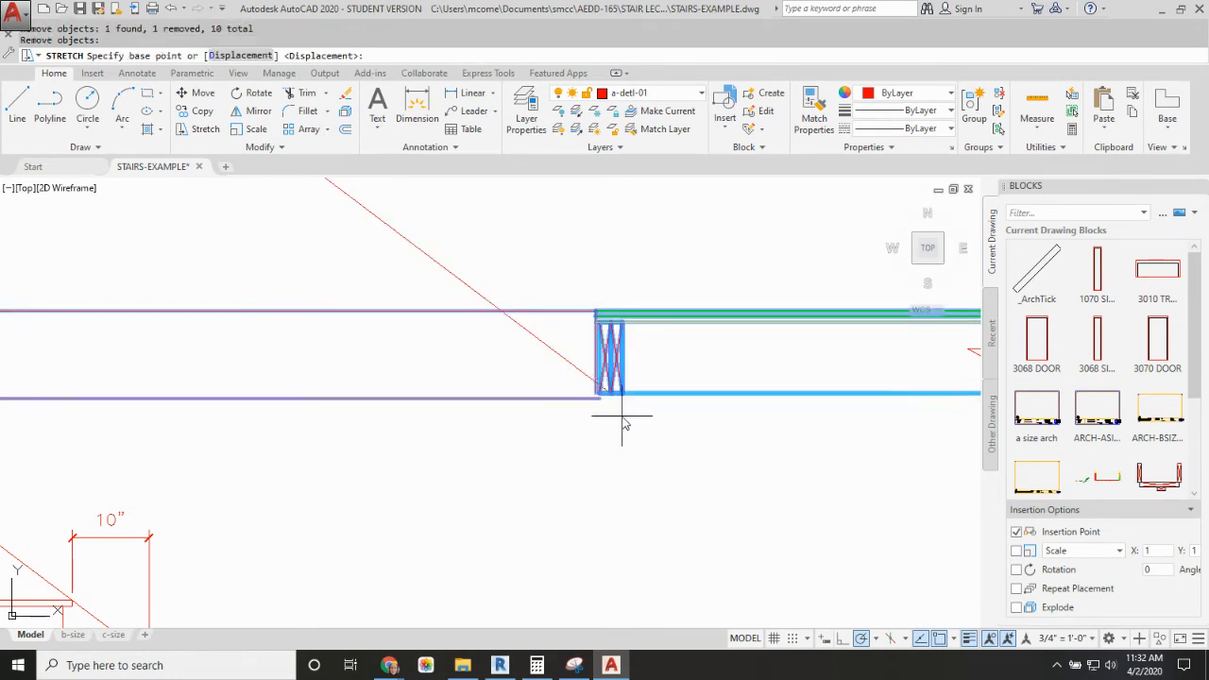
{"action": "left_click", "coordinate": [622, 416]}
{"action": "left_click", "coordinate": [642, 418]}
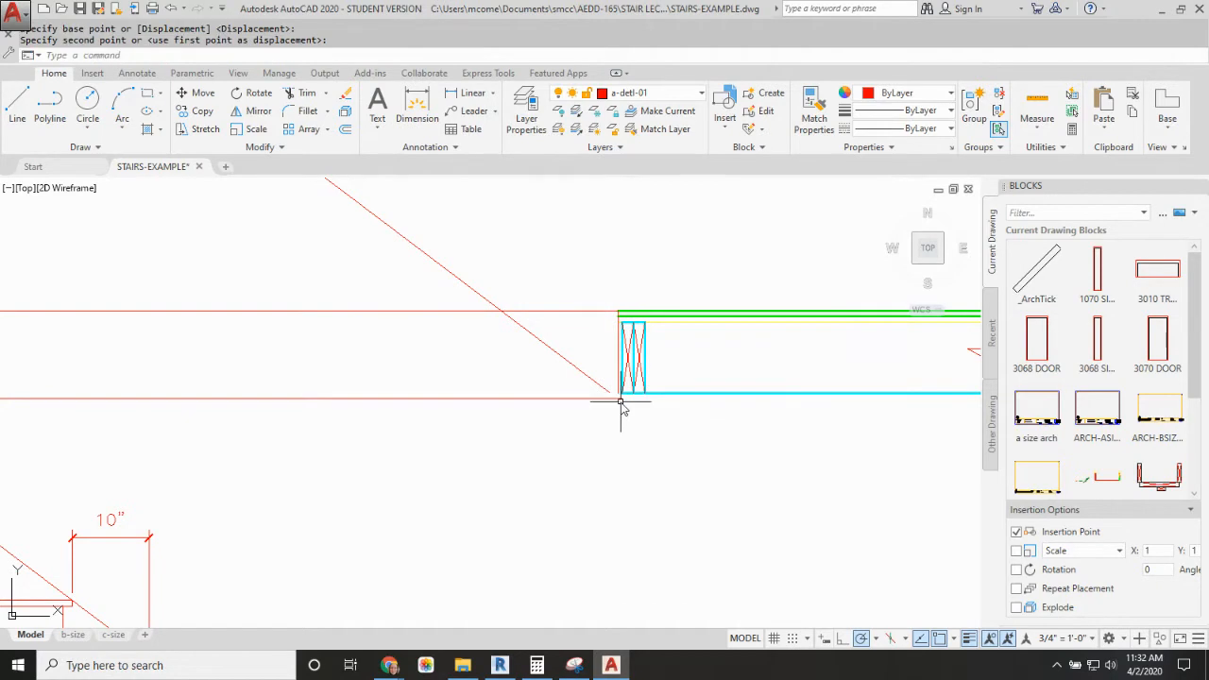
{"action": "scroll", "coordinate": [621, 404], "scroll_direction": "up", "scroll_amount": 3}
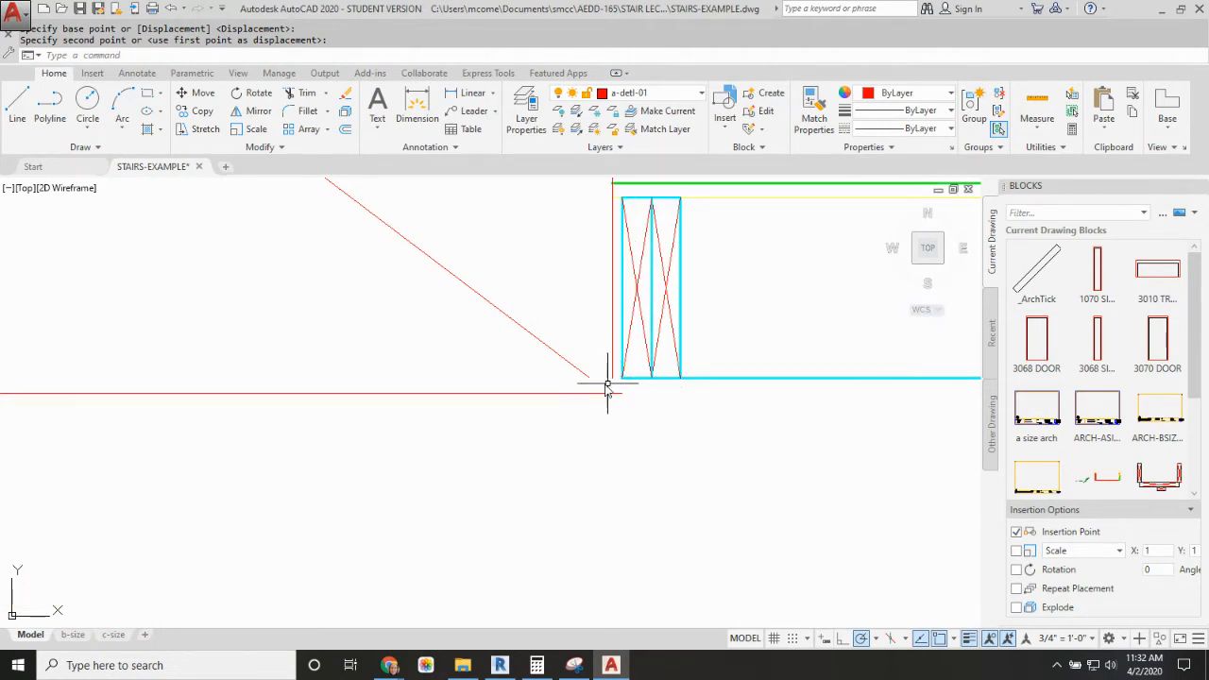
{"action": "left_click", "coordinate": [586, 374]}
{"action": "left_click", "coordinate": [589, 377]}
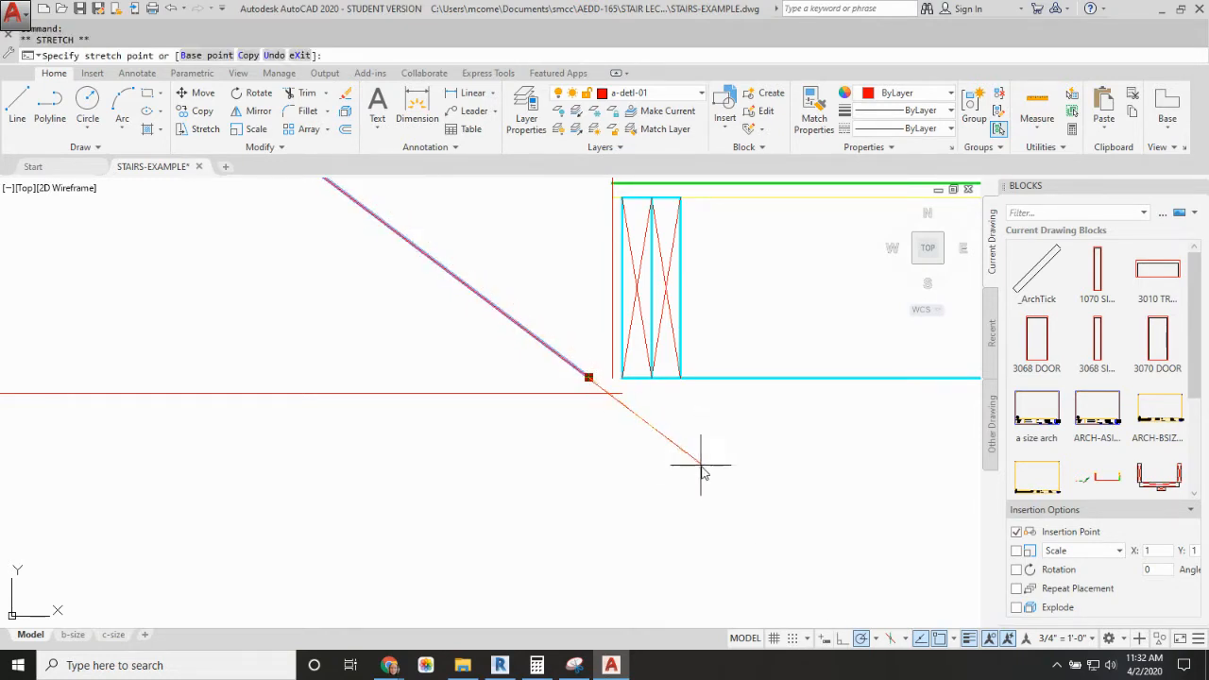
{"action": "key", "text": "Escape"}
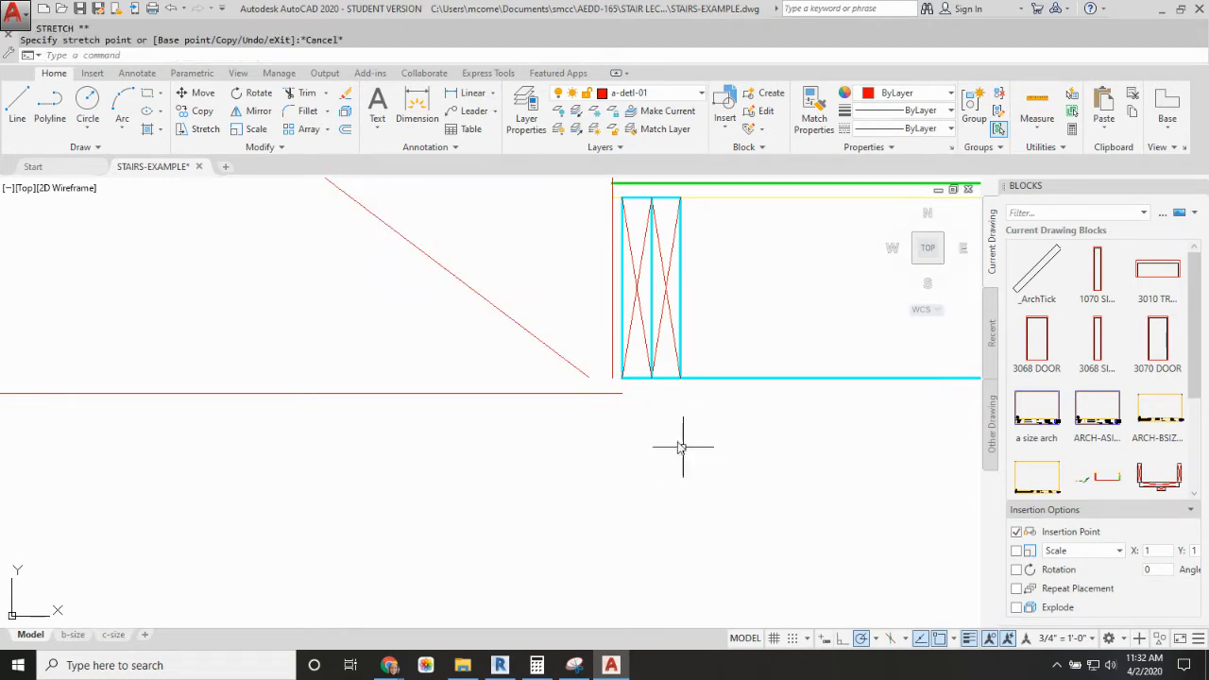
Step: Draw a temporary vertical line through the upper floor just beyond the double header and lengthen it downward past the headroom line's path
{"action": "scroll", "coordinate": [686, 445], "scroll_direction": "down", "scroll_amount": 5}
{"action": "scroll", "coordinate": [633, 378], "scroll_direction": "down", "scroll_amount": 3}
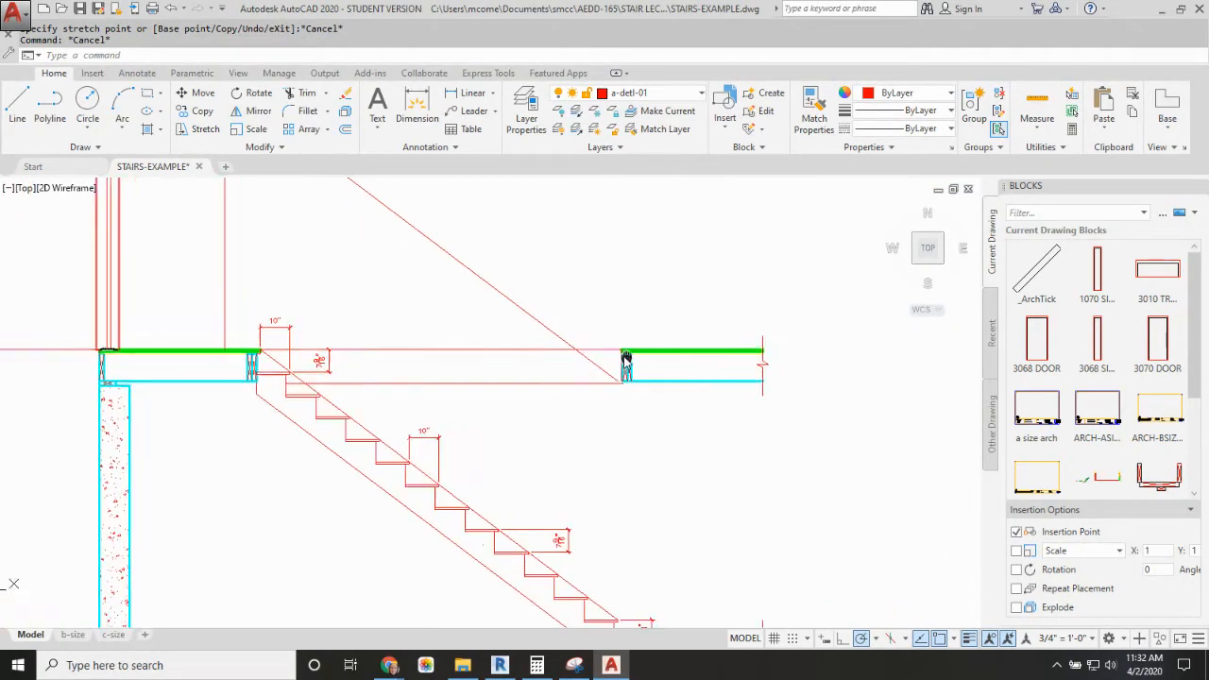
{"action": "key", "text": "Escape"}
{"action": "type", "text": "L"}
{"action": "key", "text": "Return"}
{"action": "left_click", "coordinate": [667, 313]}
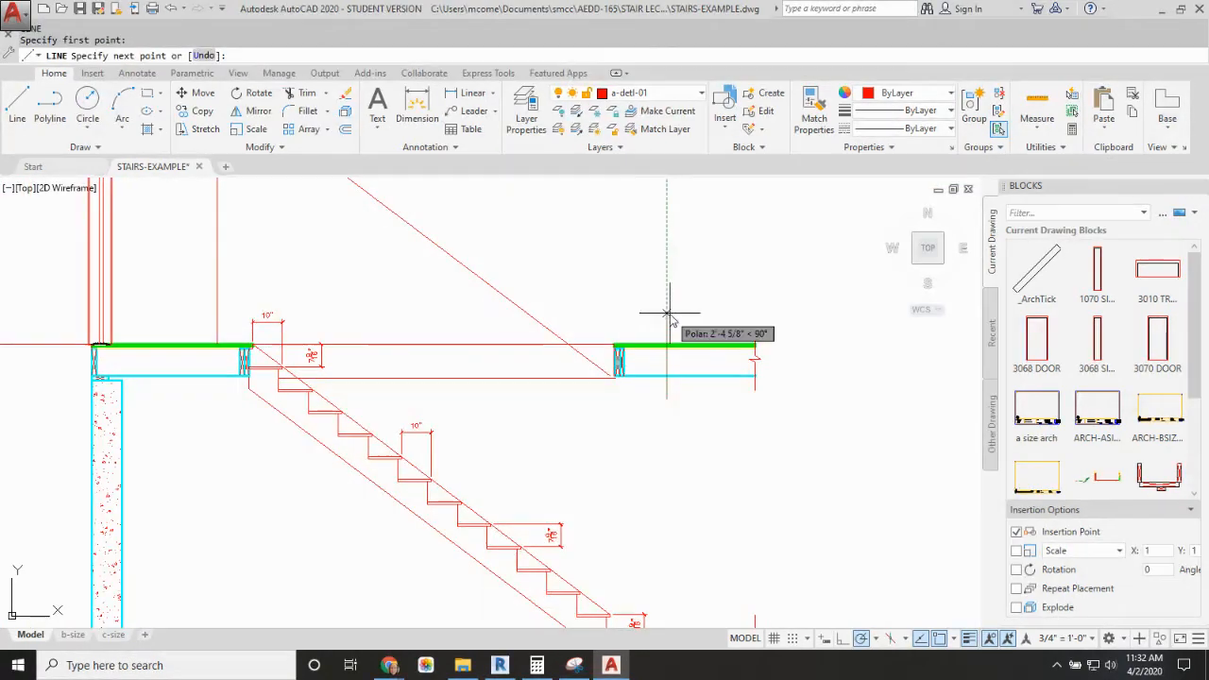
{"action": "key", "text": "Escape"}
{"action": "key", "text": "Escape"}
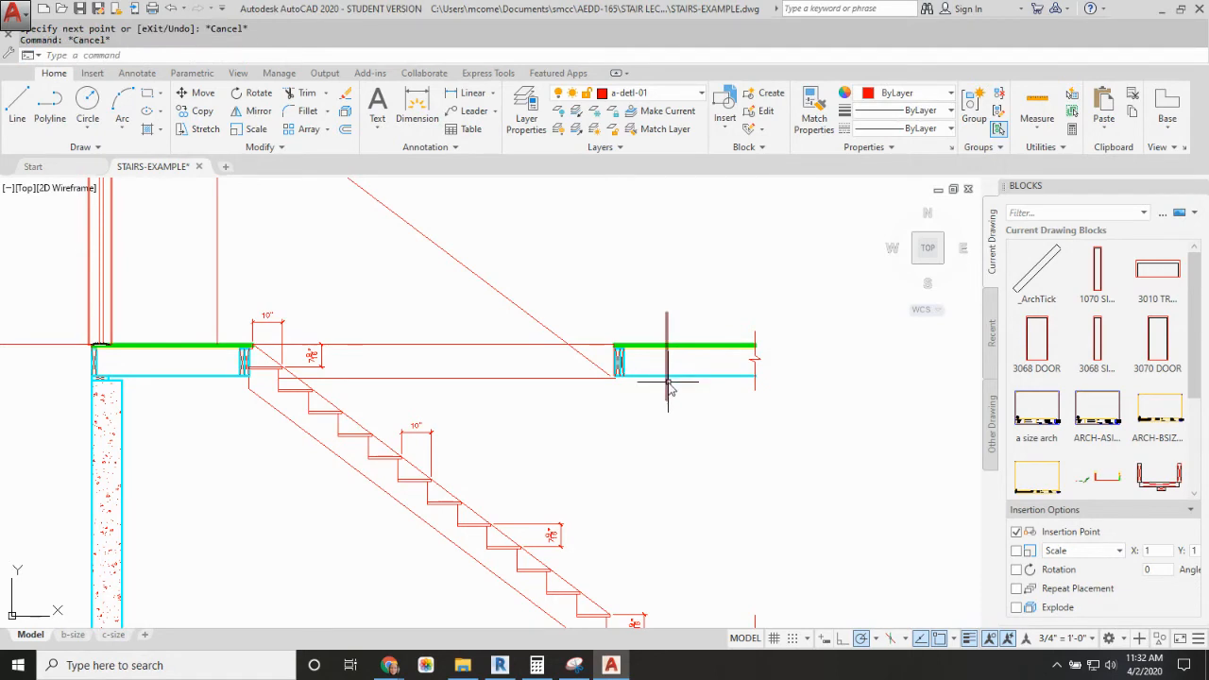
{"action": "left_click", "coordinate": [667, 384]}
{"action": "left_click", "coordinate": [667, 400]}
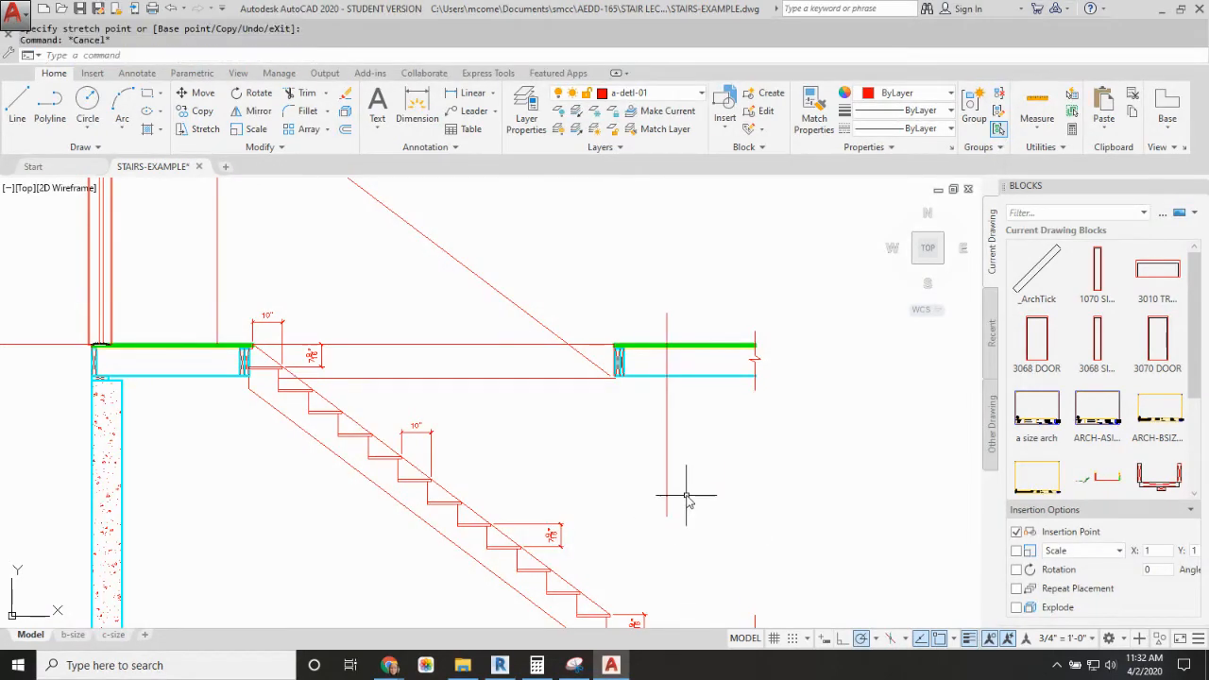
Step: Extend the sloped headroom line to the temporary vertical line and erase that temporary line
{"action": "key", "text": "Return"}
{"action": "left_click", "coordinate": [721, 474]}
{"action": "left_click", "coordinate": [649, 486]}
{"action": "key", "text": "Return"}
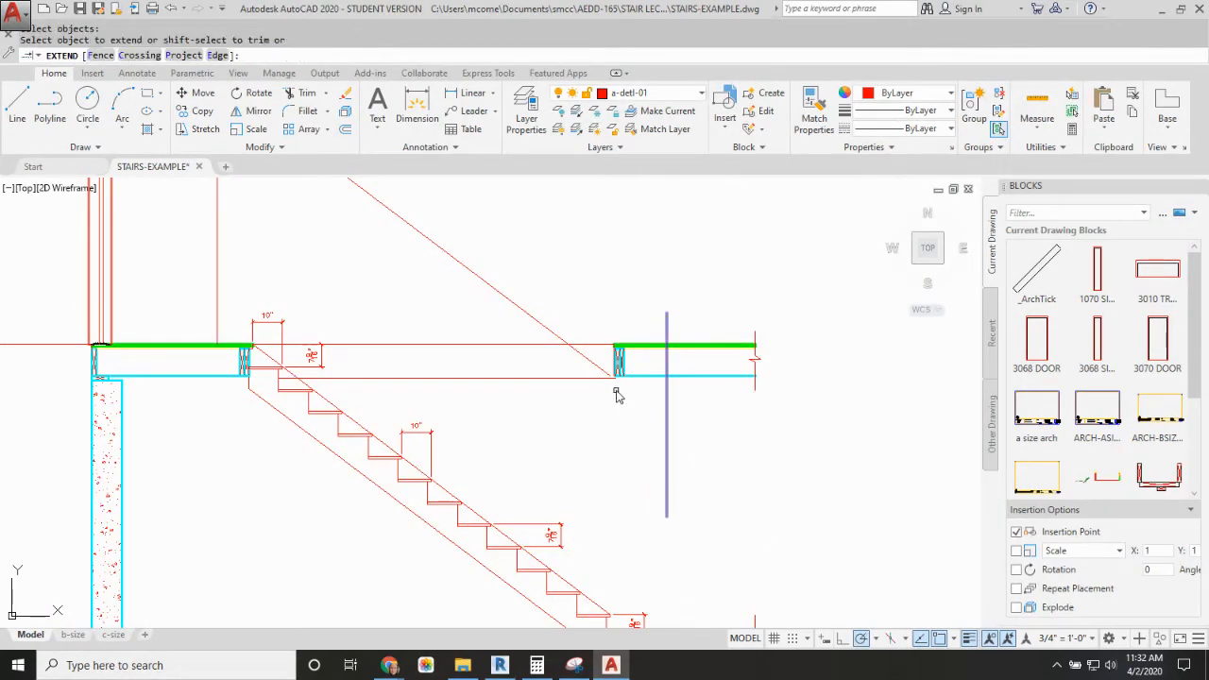
{"action": "left_click", "coordinate": [601, 368]}
{"action": "key", "text": "Escape"}
{"action": "left_click", "coordinate": [670, 438]}
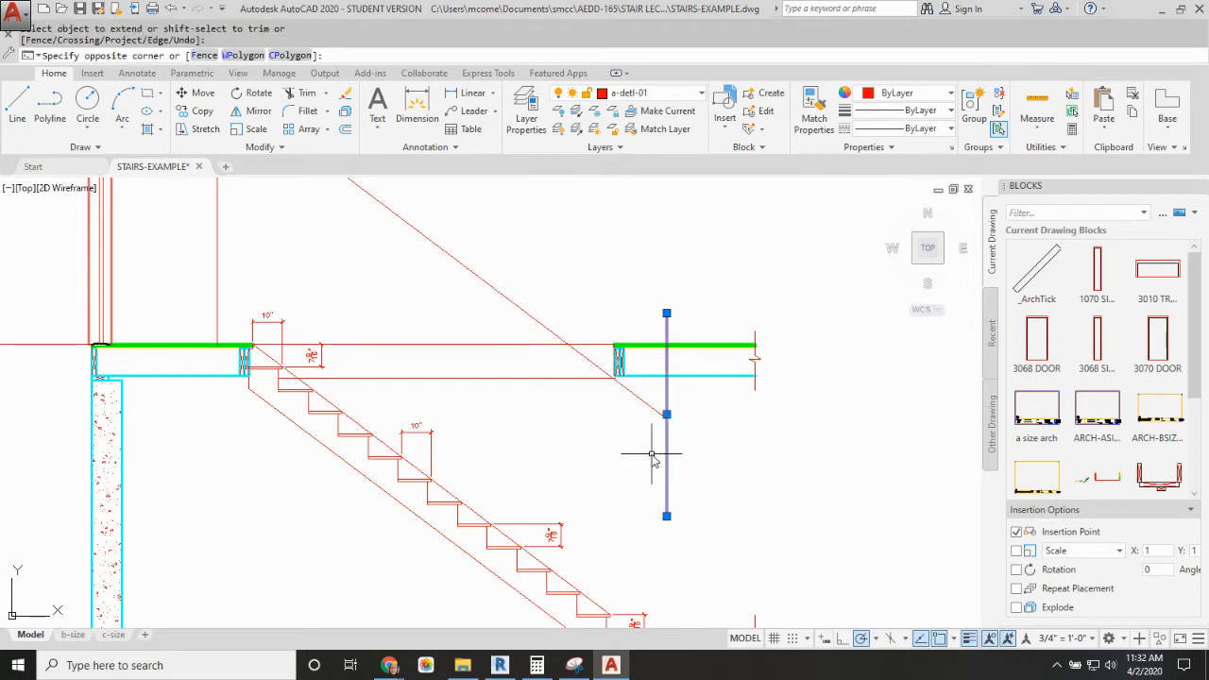
{"action": "left_click", "coordinate": [655, 459]}
{"action": "key", "text": "Delete"}
Step: Offset the bottom line of the floor framing beyond the opening downward by 0.5"
{"action": "scroll", "coordinate": [615, 383], "scroll_direction": "up", "scroll_amount": 8}
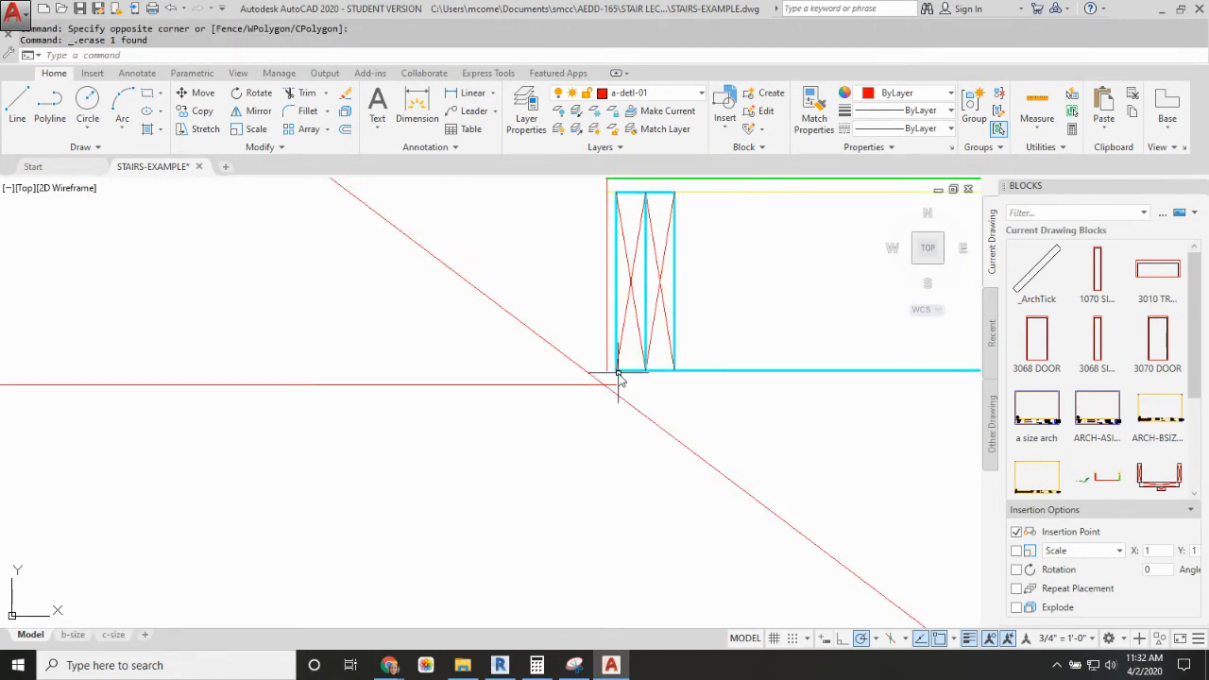
{"action": "type", "text": "o"}
{"action": "key", "text": "Return"}
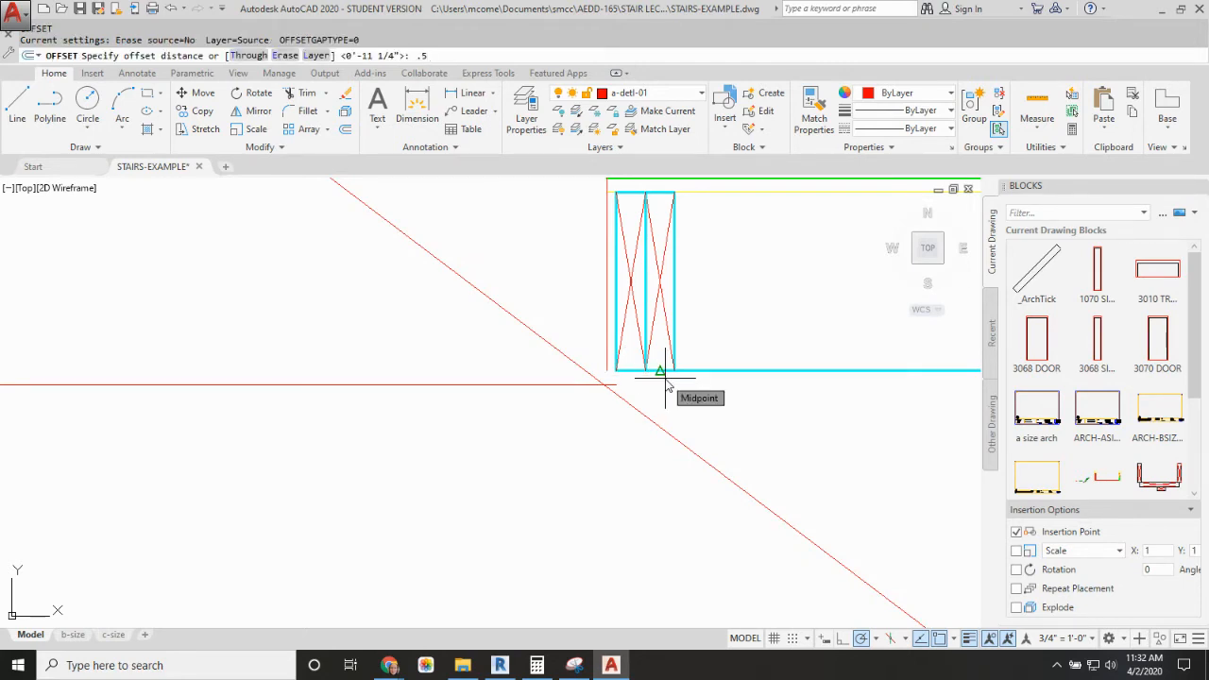
{"action": "key", "text": "Return"}
{"action": "left_click", "coordinate": [725, 369]}
{"action": "left_click", "coordinate": [729, 409]}
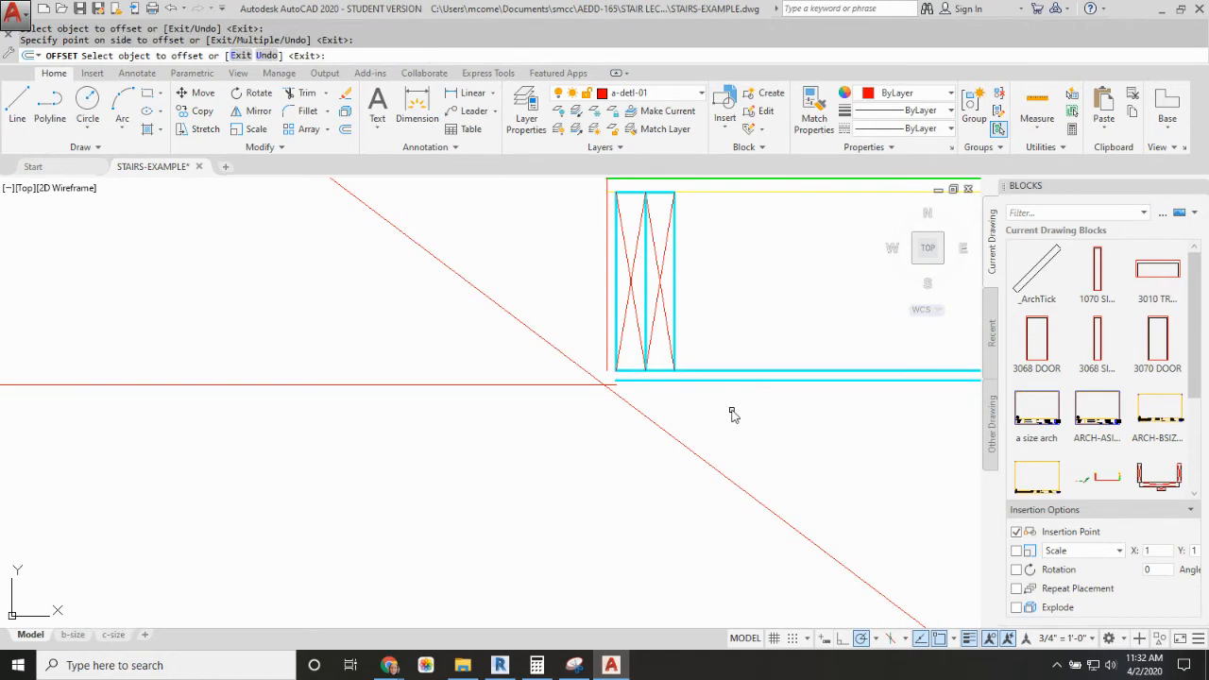
{"action": "key", "text": "Return"}
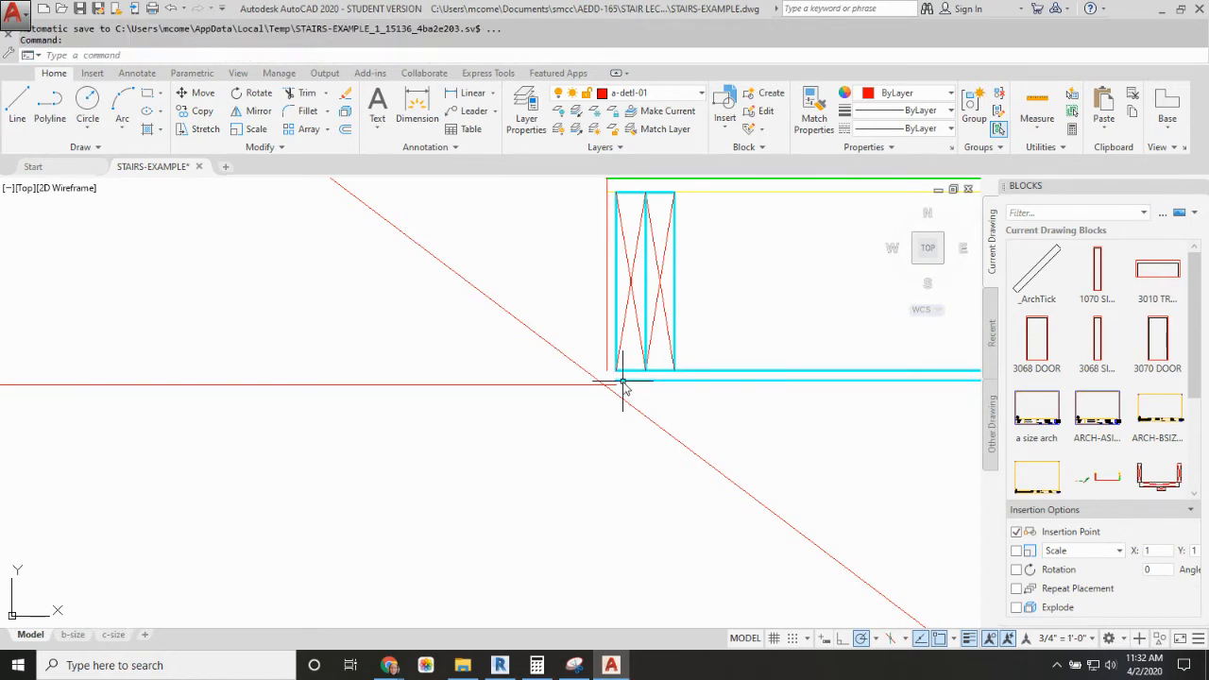
Step: Fillet the offset ceiling line and the opening's vertical edge line into a square corner with zero radius
{"action": "type", "text": "F"}
{"action": "key", "text": "Return"}
{"action": "left_click", "coordinate": [618, 359]}
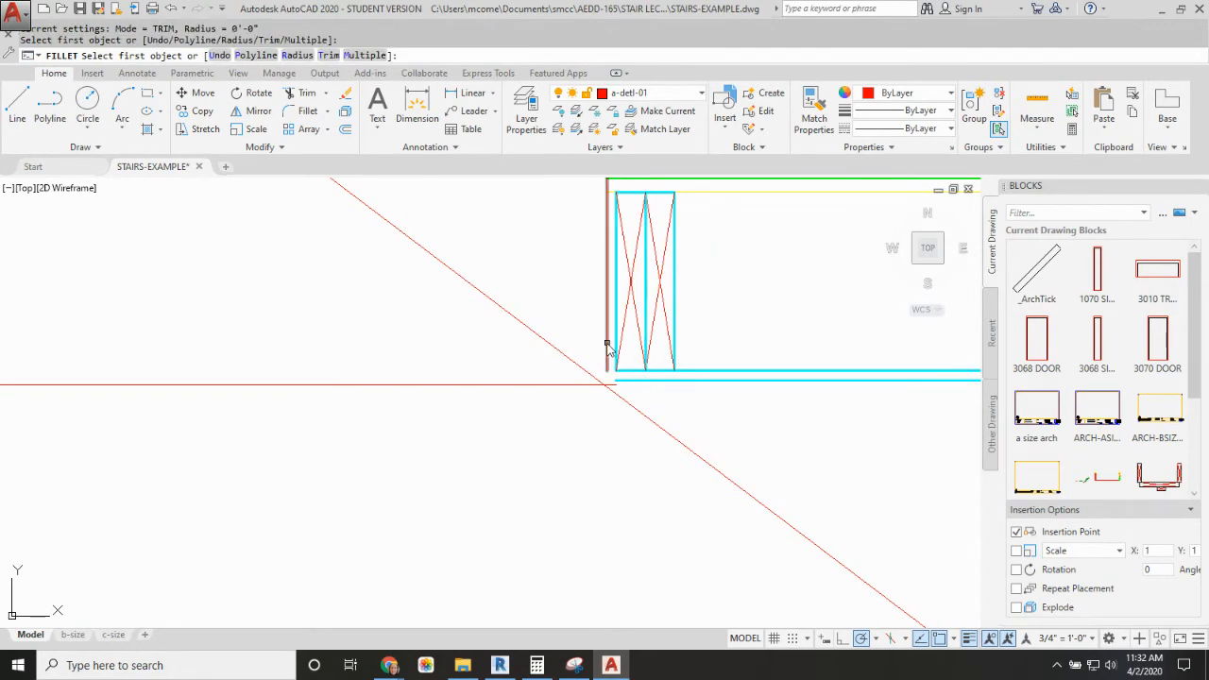
{"action": "left_click", "coordinate": [607, 346]}
{"action": "key", "text": "Escape"}
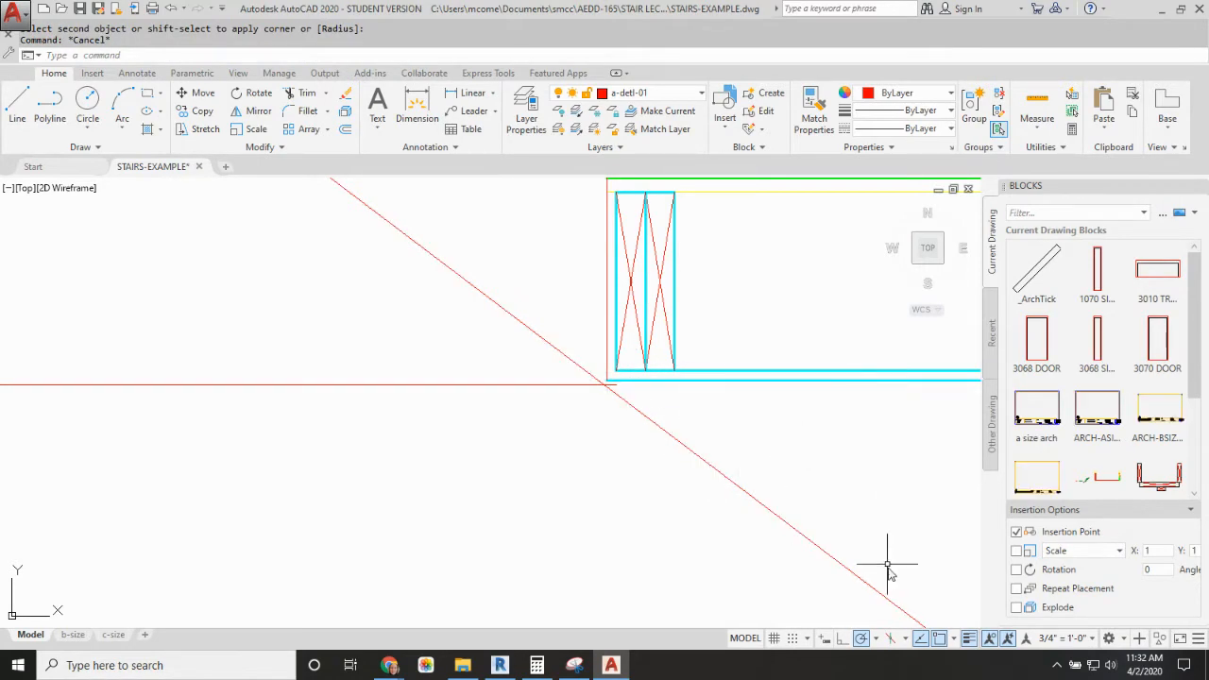
{"action": "scroll", "coordinate": [820, 447], "scroll_direction": "down", "scroll_amount": 2}
{"action": "scroll", "coordinate": [820, 447], "scroll_direction": "down", "scroll_amount": 8}
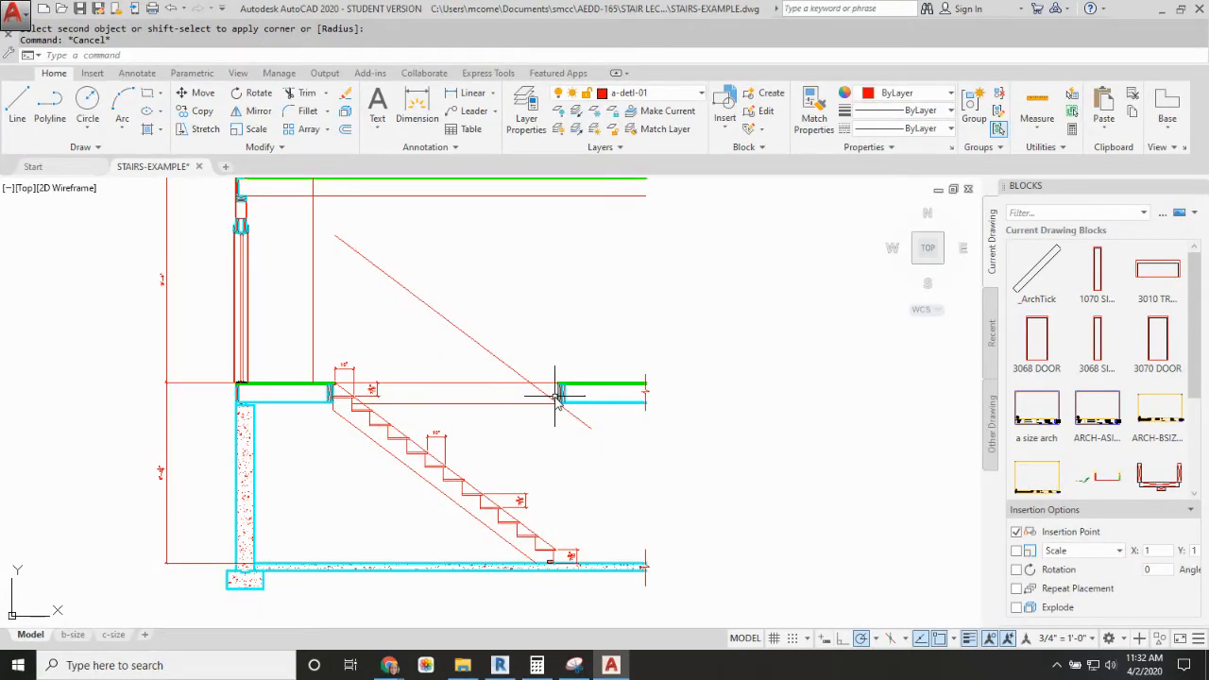
{"action": "middle_click_drag", "start_coordinate": [584, 494], "coordinate": [584, 398]}
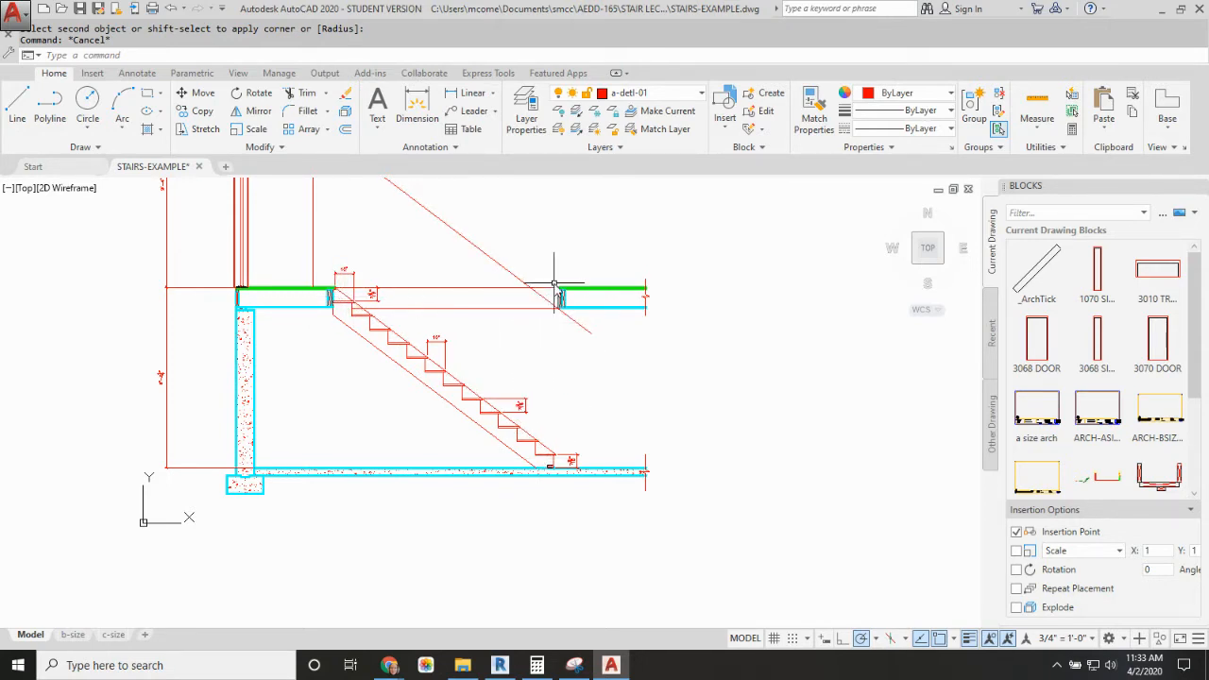
{"action": "scroll", "coordinate": [575, 368], "scroll_direction": "down", "scroll_amount": 2}
{"action": "middle_click_drag", "start_coordinate": [576, 369], "coordinate": [573, 457]}
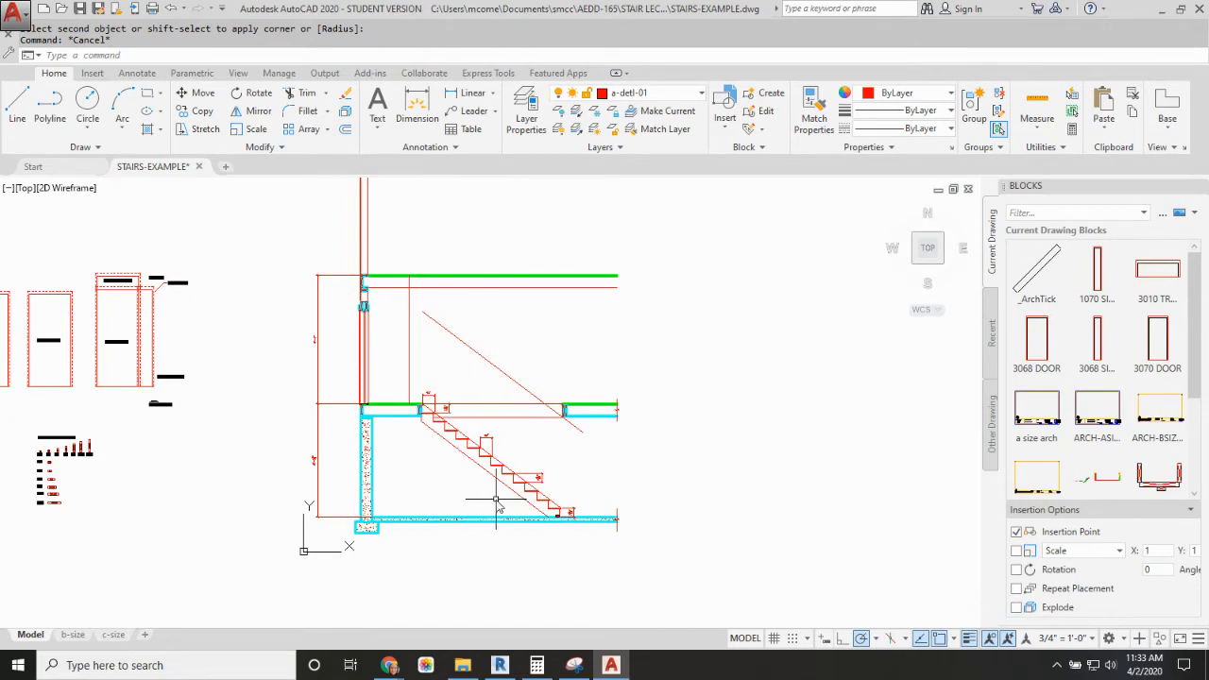
Step: Mirror the stair, its dimensions and the opening headers about a vertical line through the opening's midpoint, erasing the source objects
{"action": "scroll", "coordinate": [497, 508], "scroll_direction": "up", "scroll_amount": 2}
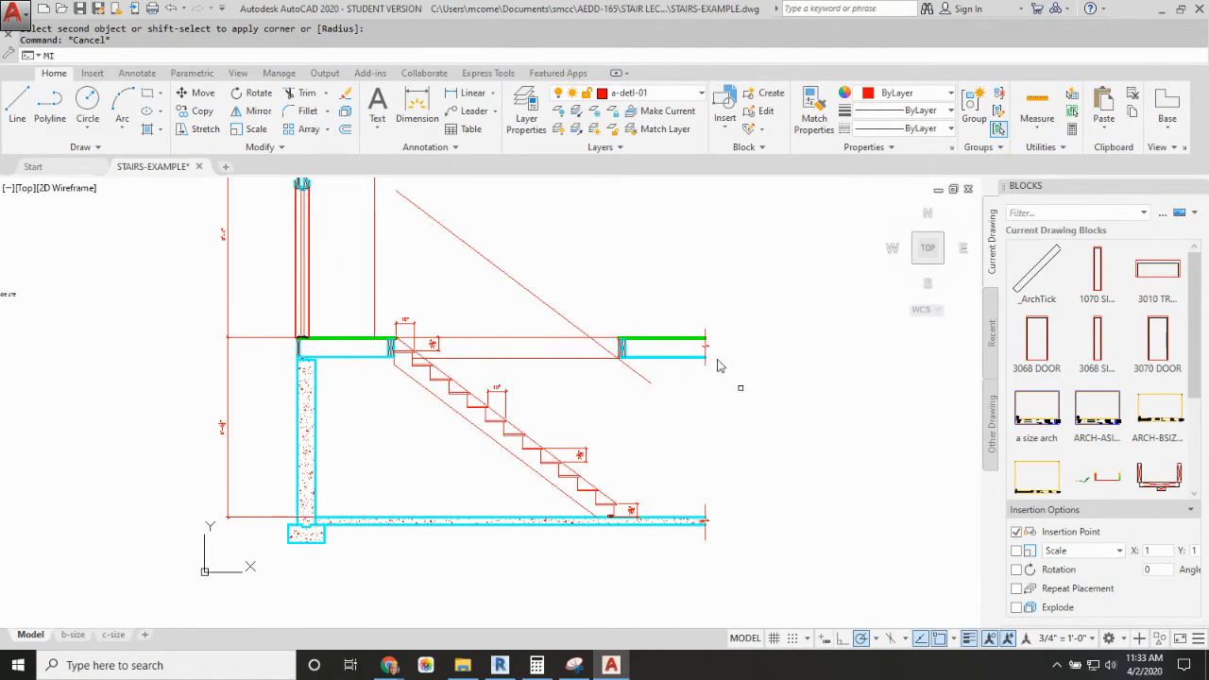
{"action": "key", "text": "Return"}
{"action": "left_click", "coordinate": [362, 301]}
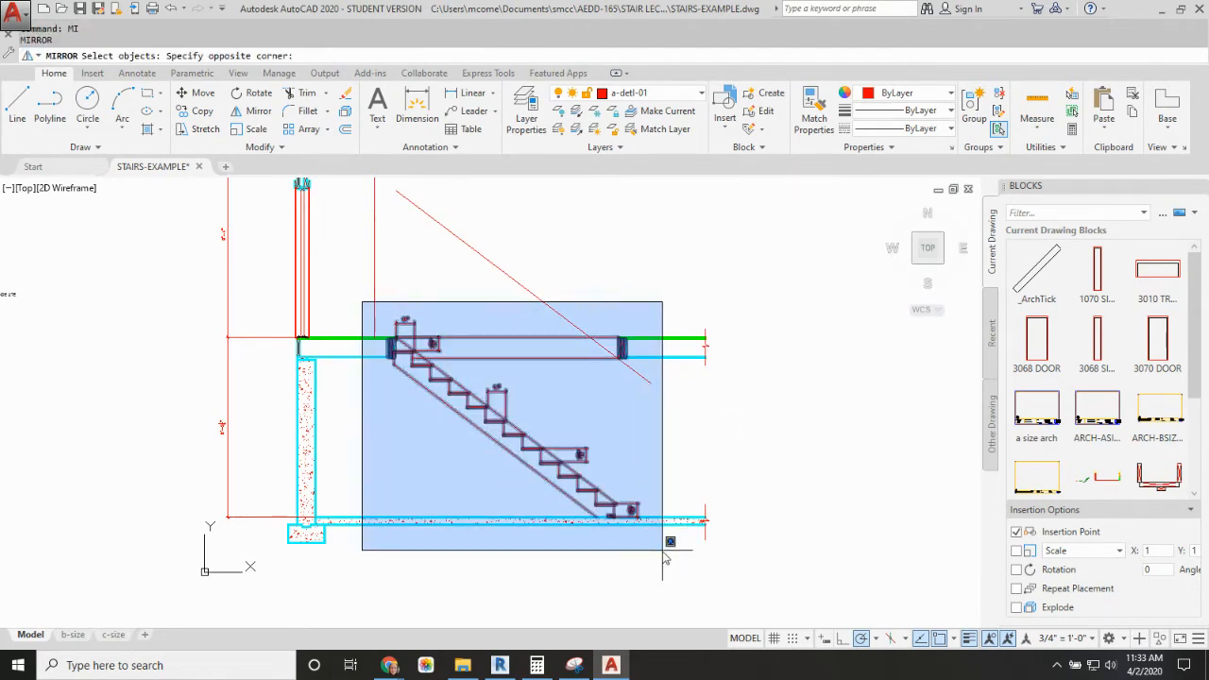
{"action": "left_click", "coordinate": [664, 551]}
{"action": "key", "text": "Return"}
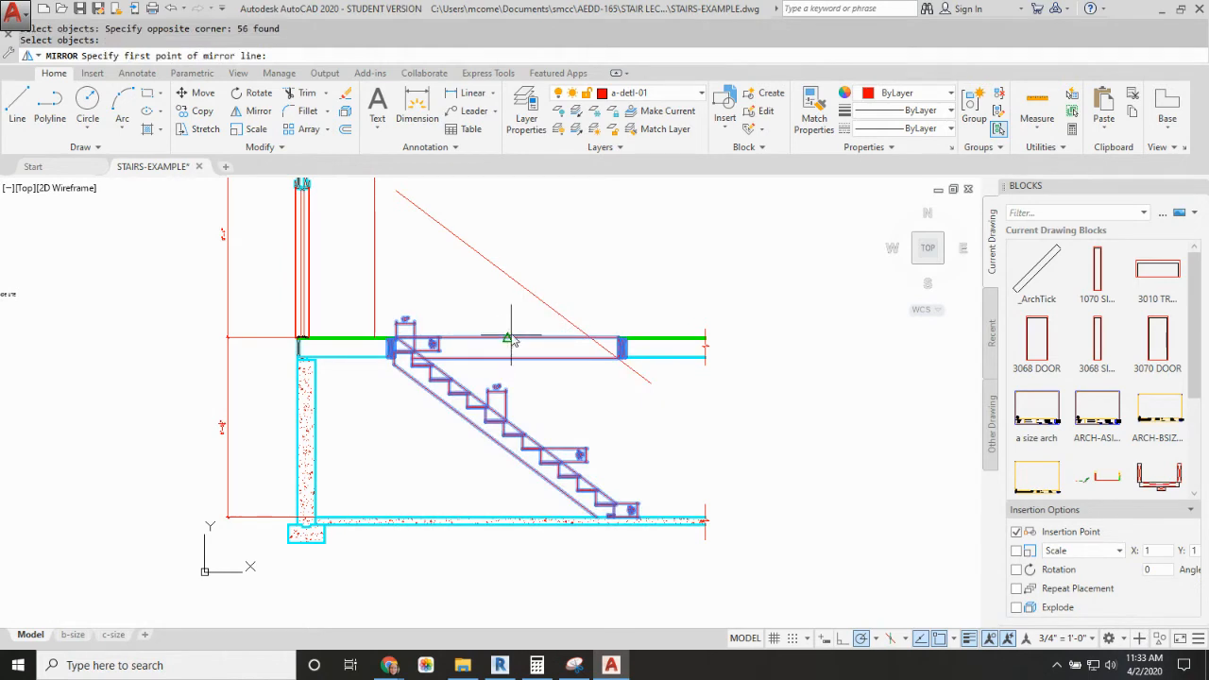
{"action": "left_click", "coordinate": [509, 338]}
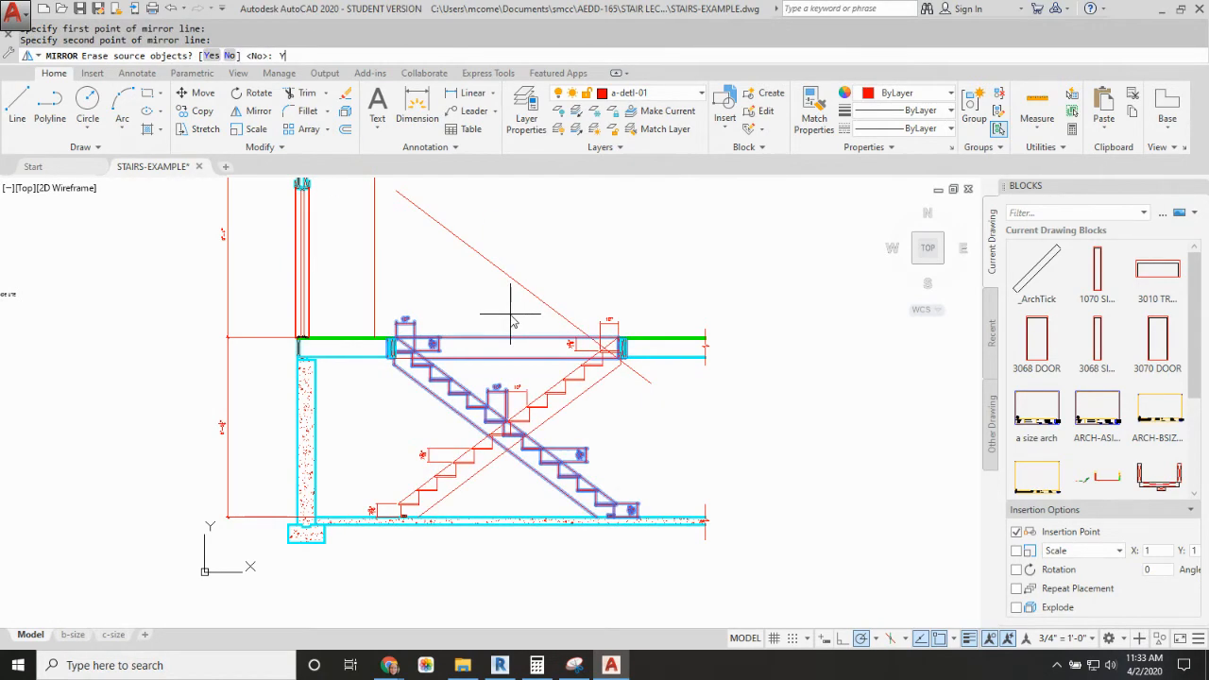
{"action": "key", "text": "Return"}
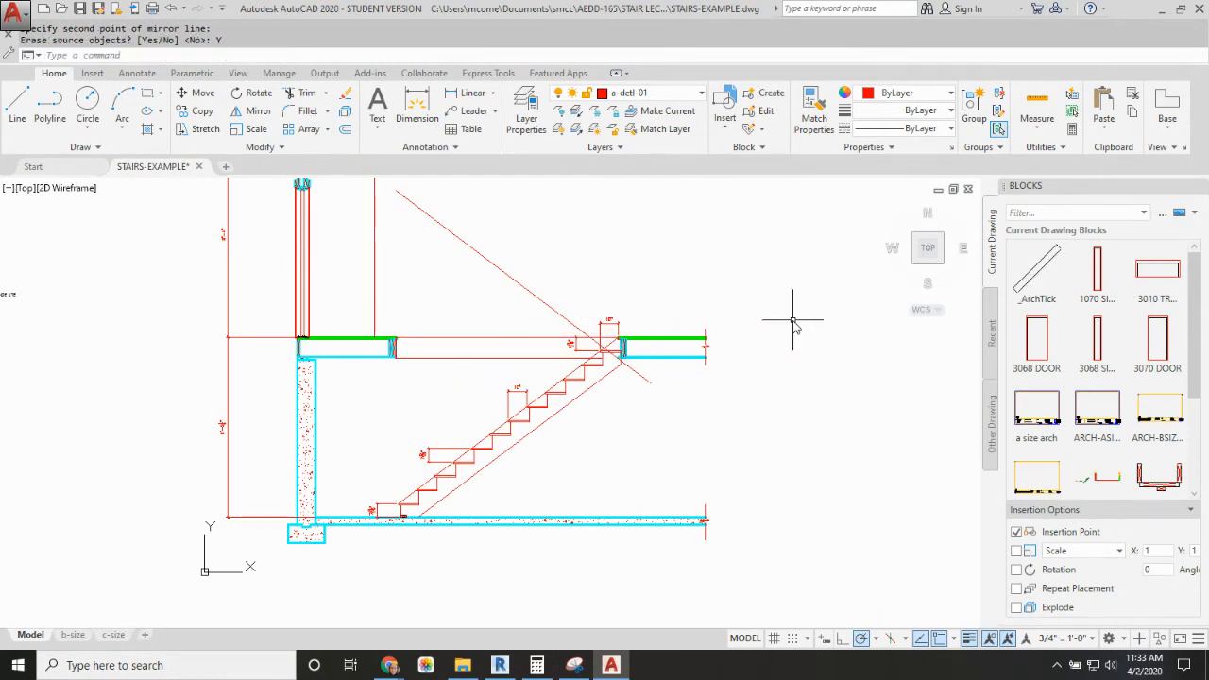
Step: Measure the horizontal distance from the lowest tread's nose to the inside face of the basement foundation wall
{"action": "scroll", "coordinate": [338, 494], "scroll_direction": "up", "scroll_amount": 2}
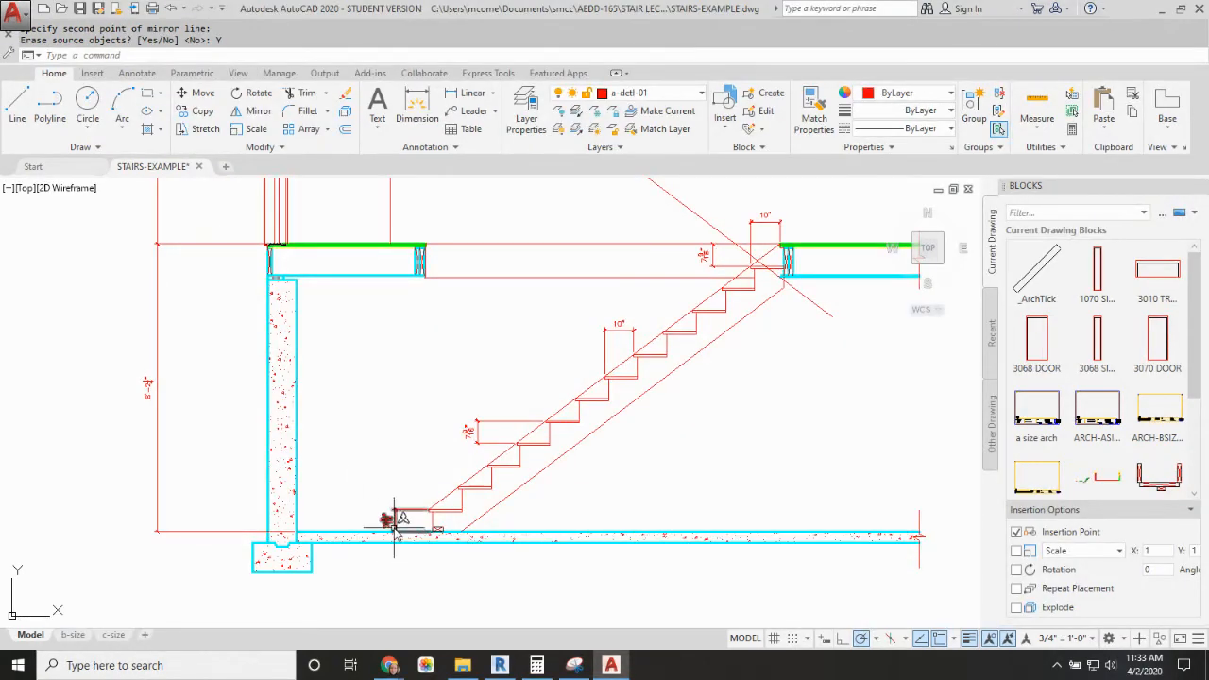
{"action": "type", "text": "DI"}
{"action": "key", "text": "Return"}
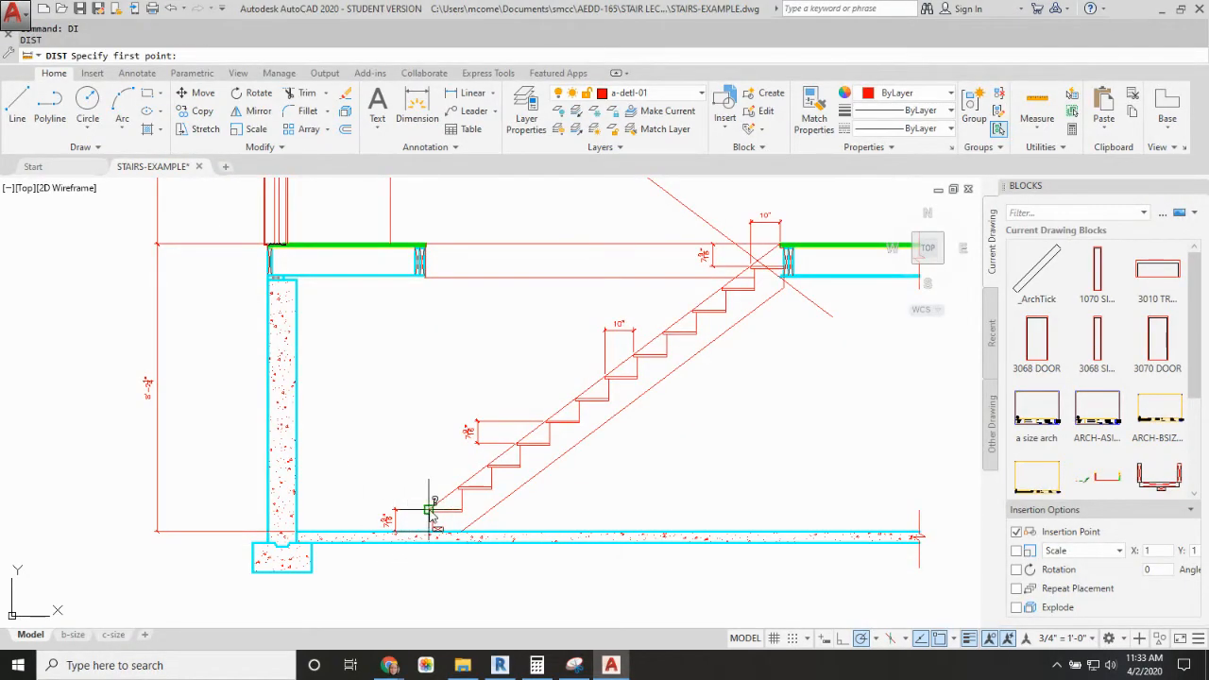
{"action": "left_click", "coordinate": [429, 511]}
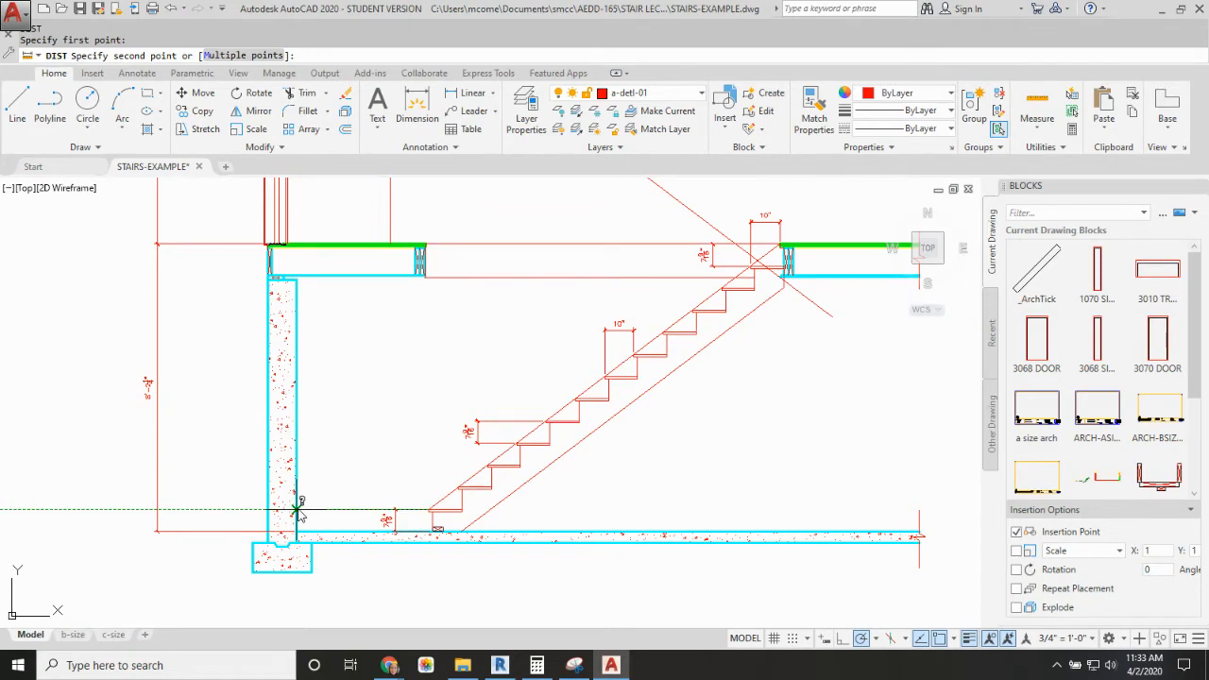
{"action": "left_click", "coordinate": [298, 510]}
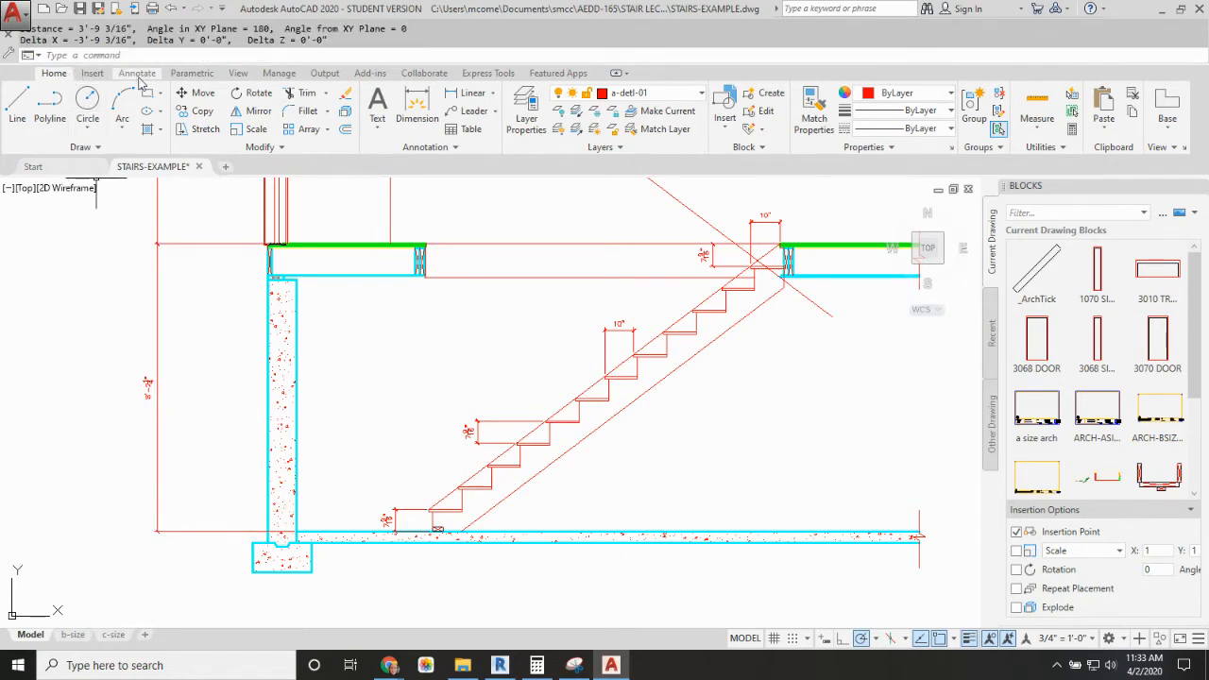
Step: Mirror the sloped headroom line about a vertical line through the floor opening's midpoint, erasing the source line
{"action": "scroll", "coordinate": [616, 419], "scroll_direction": "down", "scroll_amount": 4}
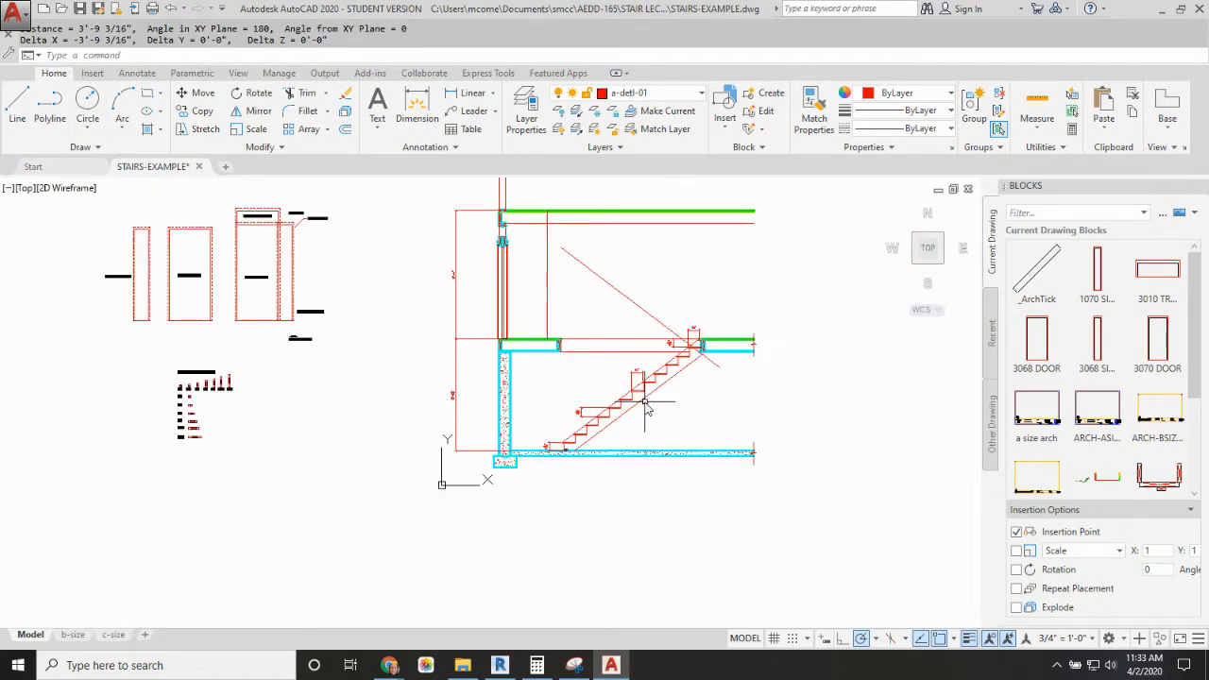
{"action": "scroll", "coordinate": [629, 402], "scroll_direction": "up", "scroll_amount": 3}
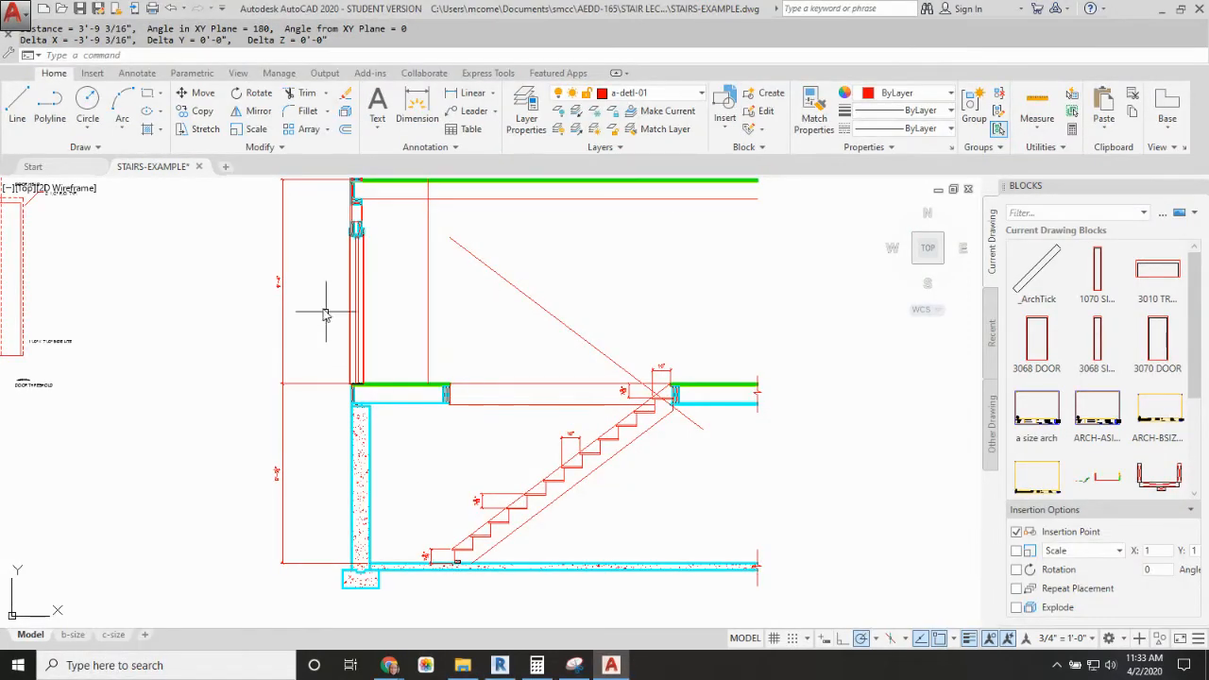
{"action": "middle_click_drag", "start_coordinate": [413, 349], "coordinate": [413, 391]}
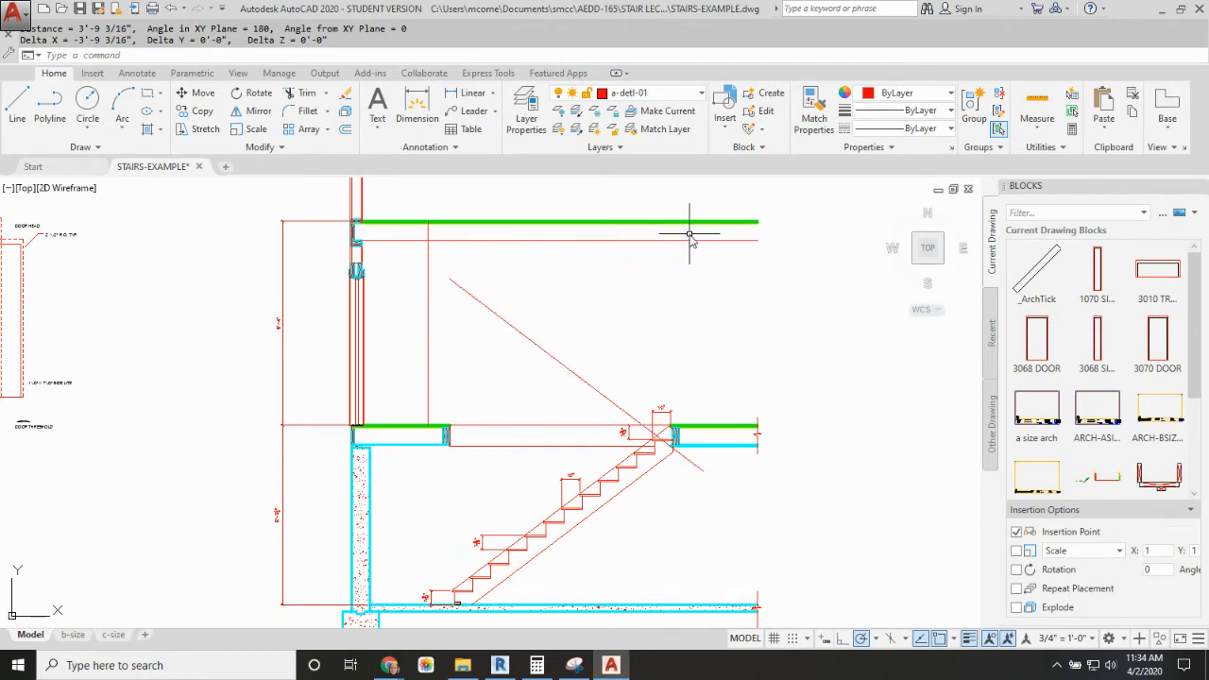
{"action": "left_click", "coordinate": [561, 366]}
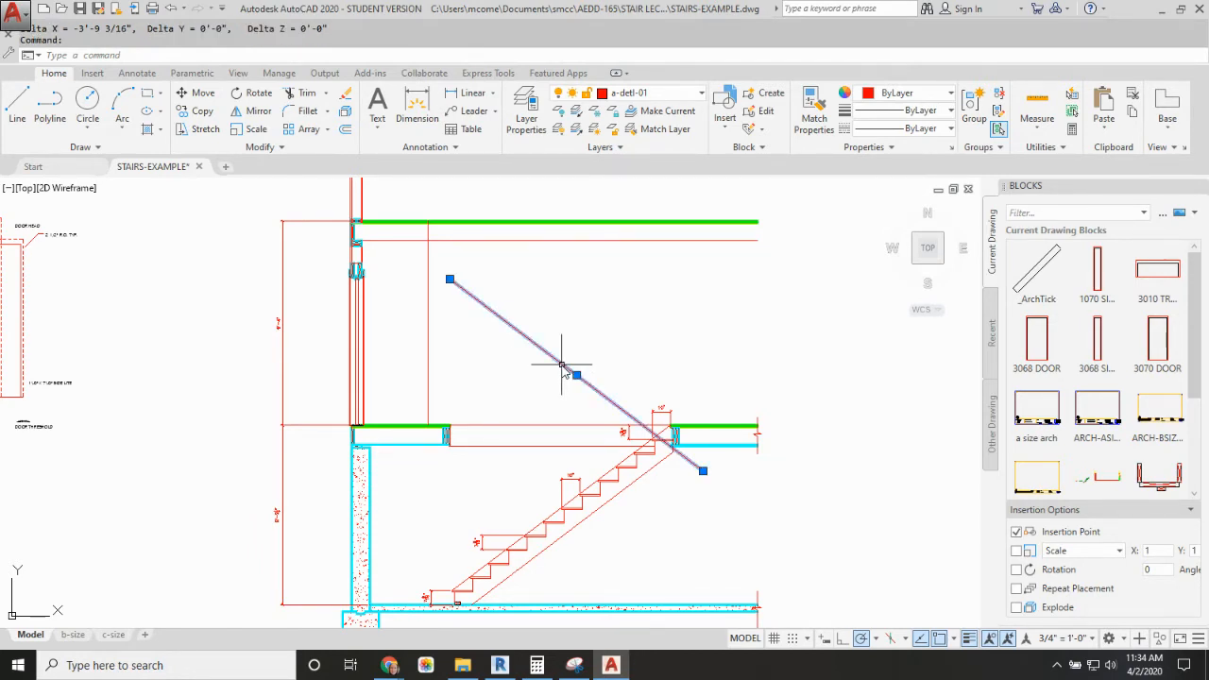
{"action": "key", "text": "Escape"}
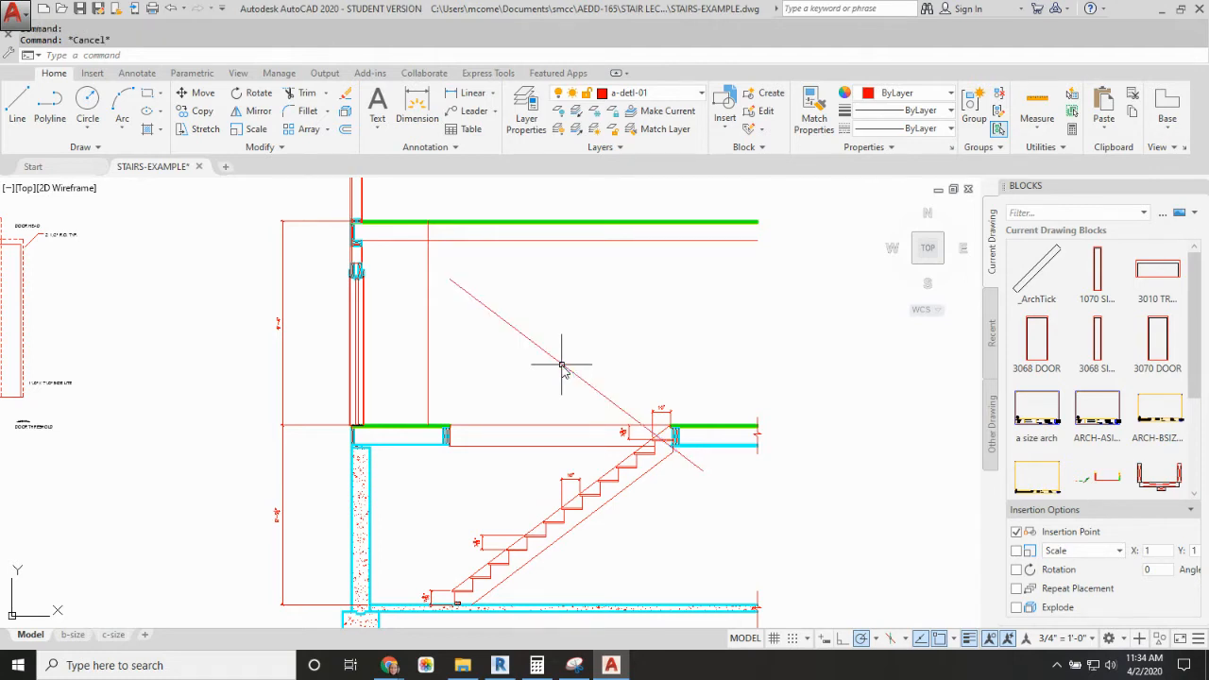
{"action": "type", "text": "MI"}
{"action": "key", "text": "Return"}
{"action": "left_click", "coordinate": [561, 366]}
{"action": "key", "text": "Return"}
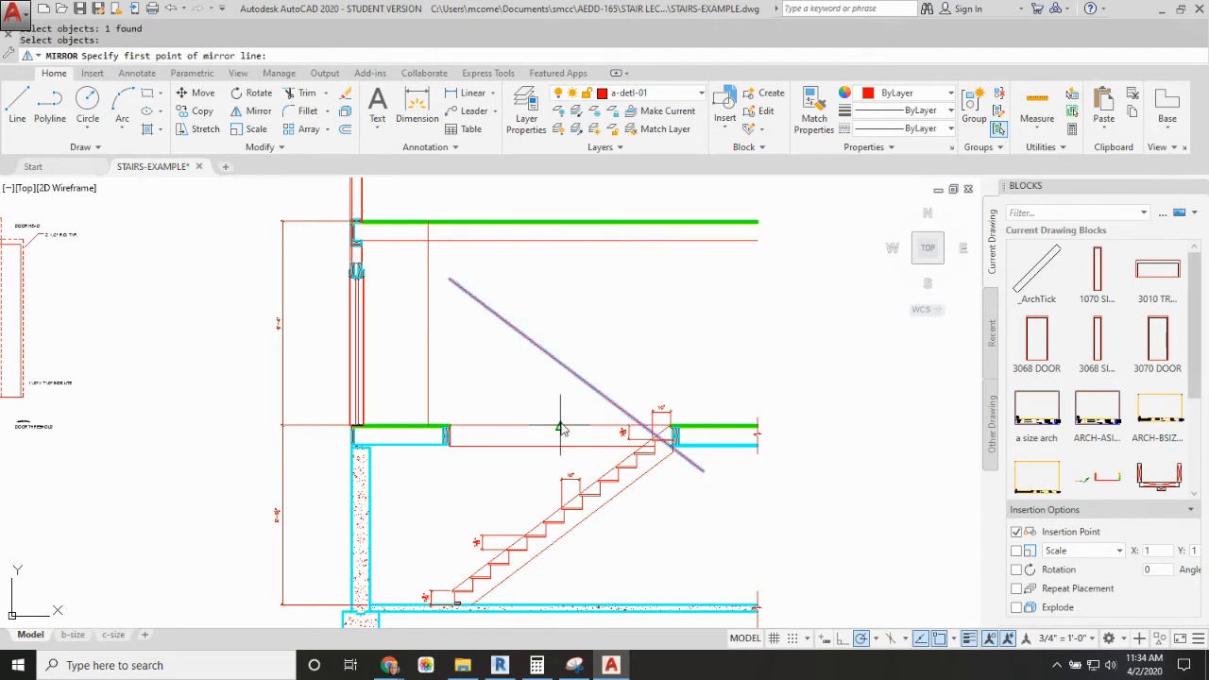
{"action": "left_click", "coordinate": [561, 363]}
{"action": "left_click", "coordinate": [561, 404]}
{"action": "type", "text": "Y"}
{"action": "key", "text": "Return"}
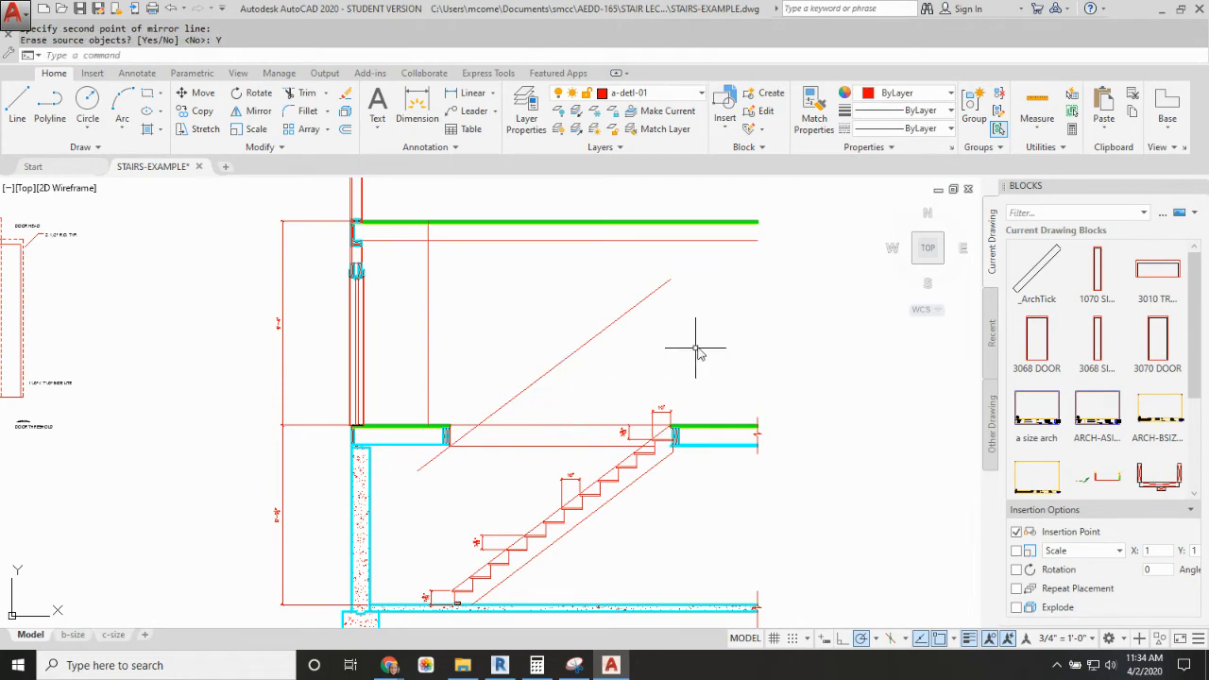
{"action": "key", "text": "Escape"}
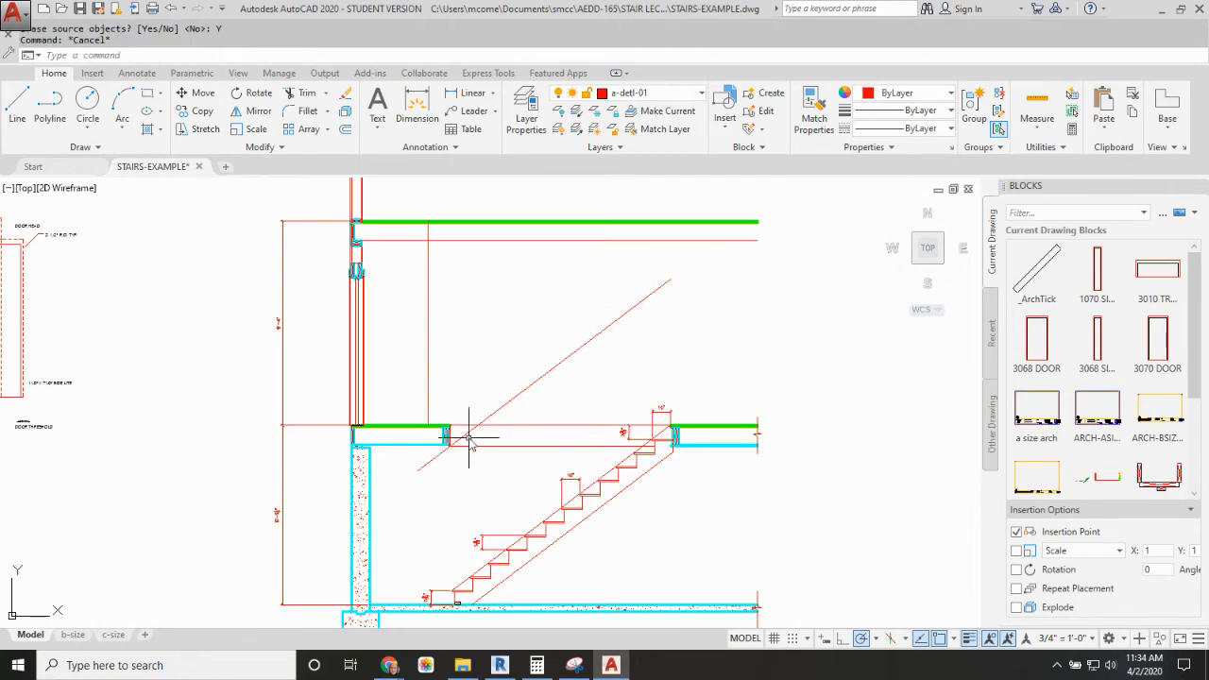
{"action": "scroll", "coordinate": [431, 279], "scroll_direction": "up", "scroll_amount": 5}
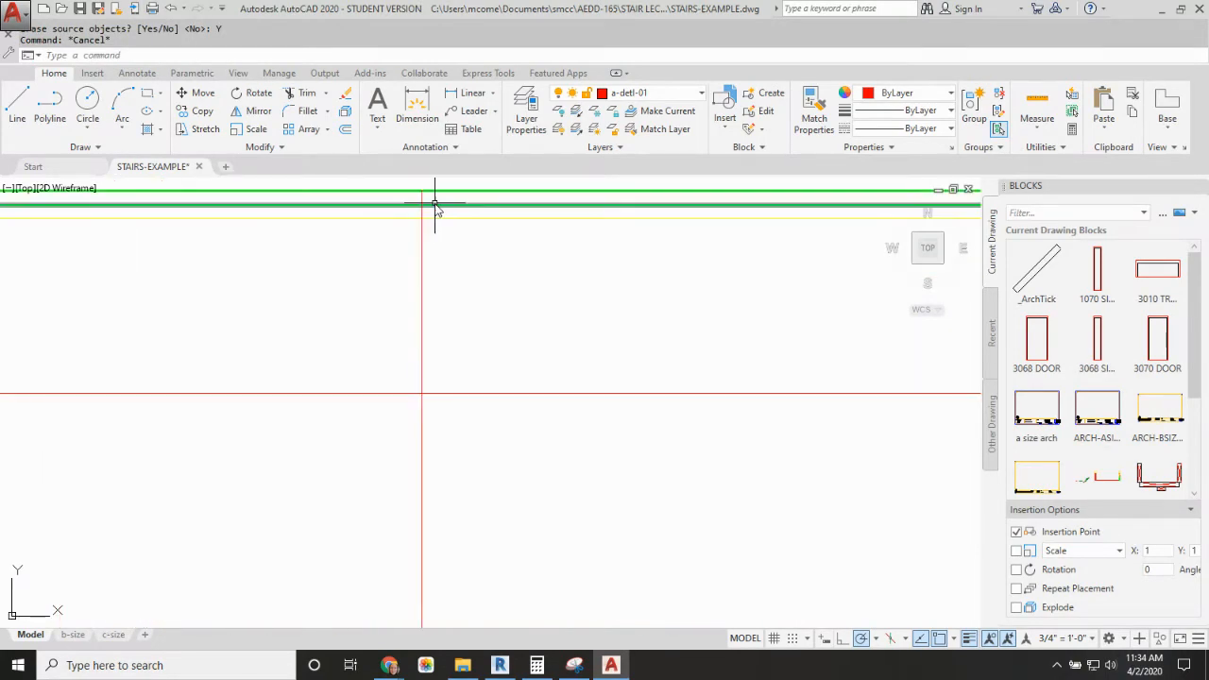
{"action": "scroll", "coordinate": [435, 227], "scroll_direction": "down", "scroll_amount": 4}
{"action": "scroll", "coordinate": [431, 432], "scroll_direction": "up", "scroll_amount": 4}
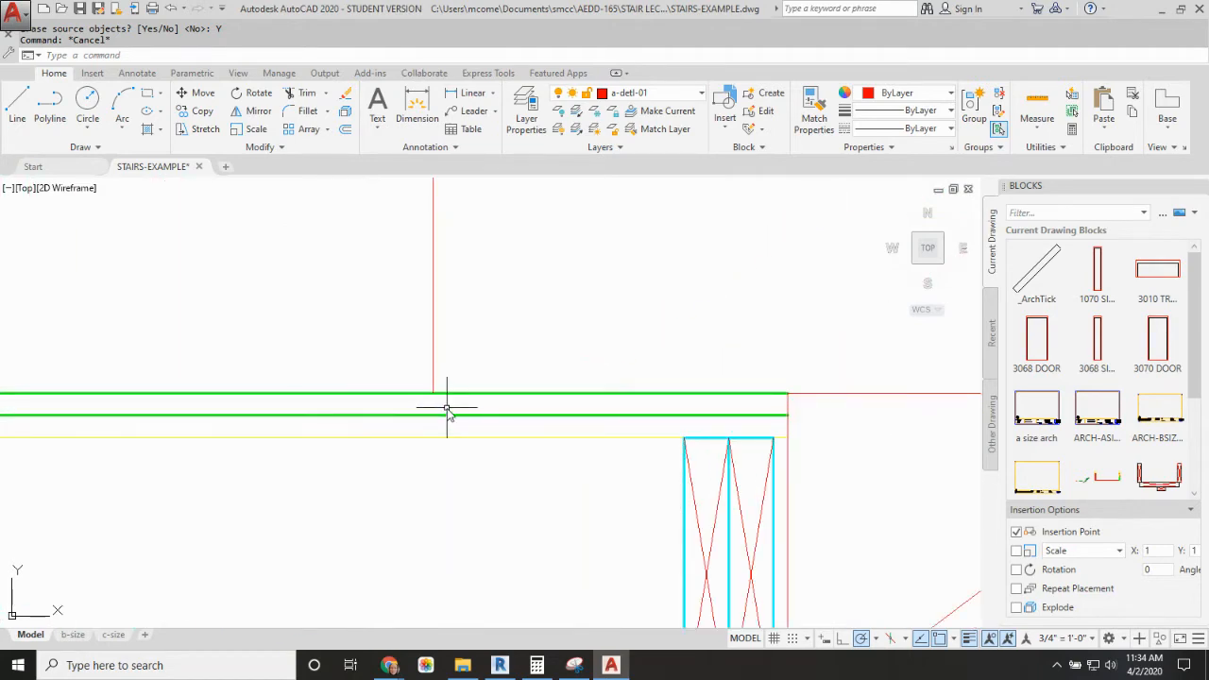
{"action": "scroll", "coordinate": [444, 410], "scroll_direction": "down", "scroll_amount": 6}
{"action": "middle_click_drag", "start_coordinate": [450, 379], "coordinate": [451, 400]}
{"action": "key", "text": "Escape"}
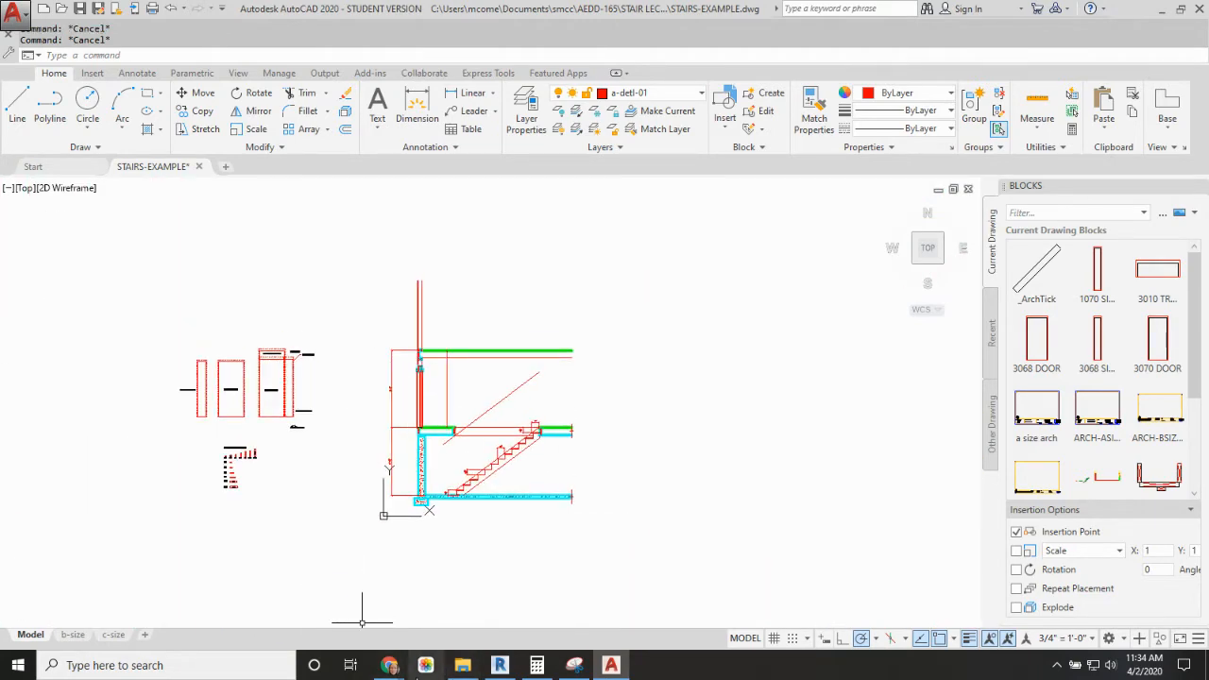
Step: Switch to the Stair Lecture slides in the browser and read the riser, tread and run calculations for the first-to-second-floor stair
{"action": "mouse_move", "coordinate": [390, 666]}
{"action": "left_click", "coordinate": [342, 593]}
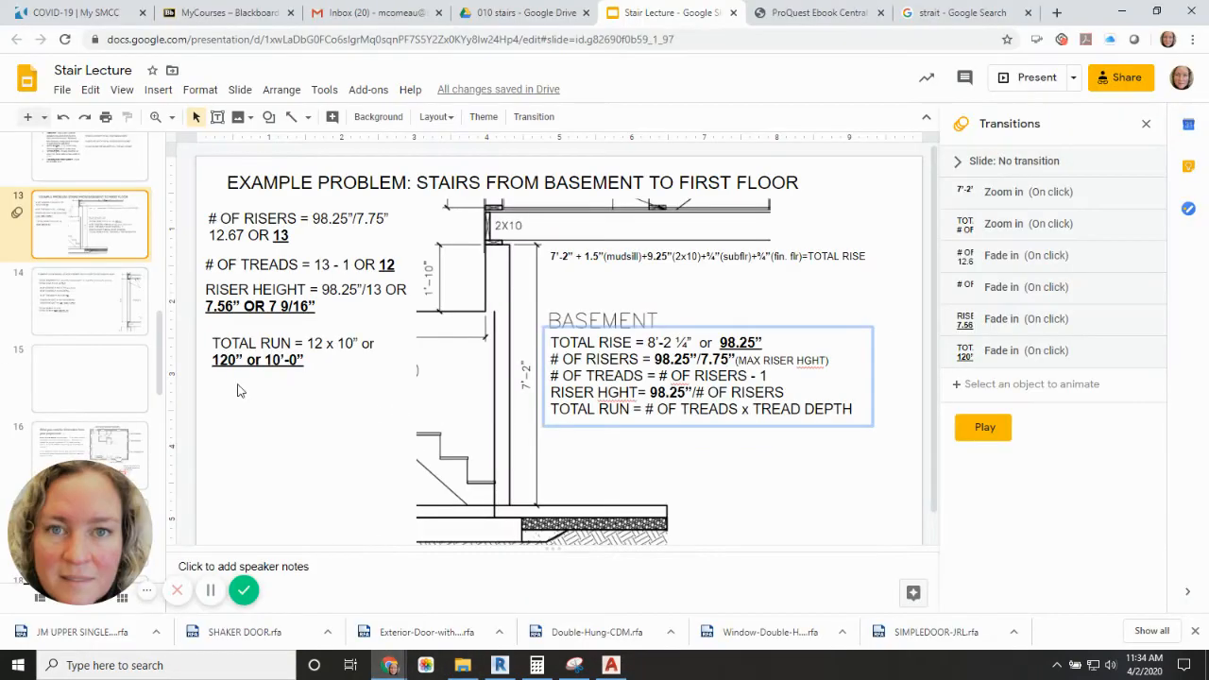
{"action": "left_click", "coordinate": [92, 313]}
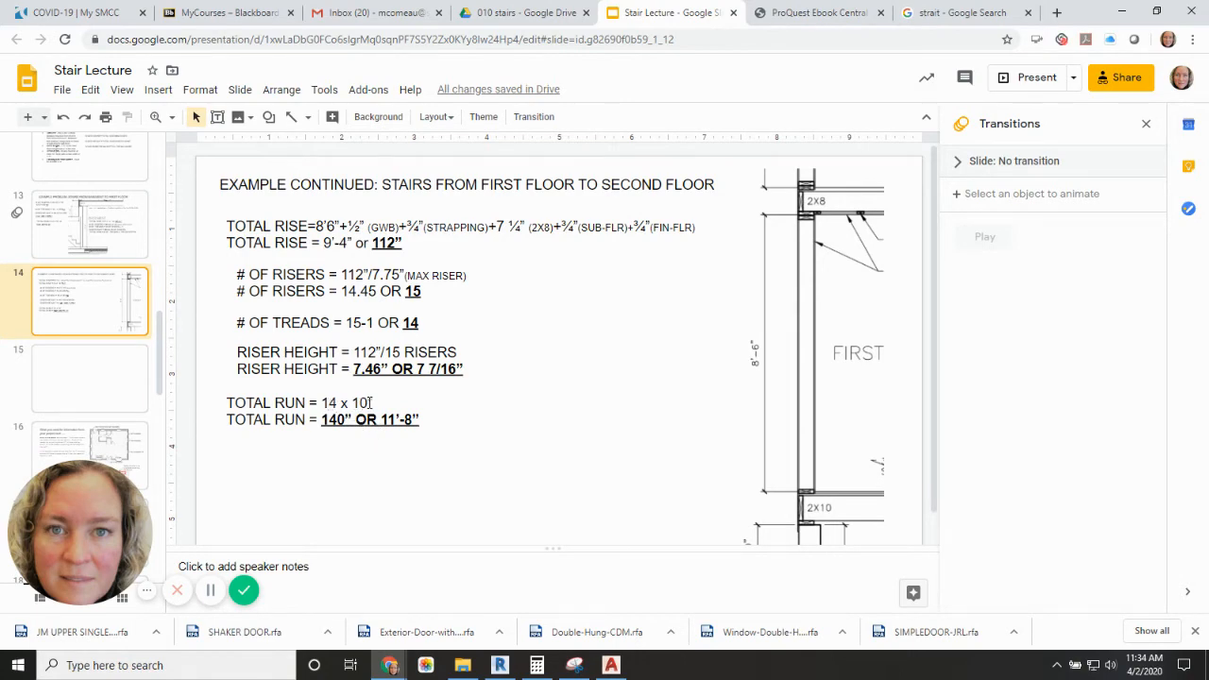
Step: Switch back to AutoCAD and offset the first-to-second-floor vertical guide line 140" to the right for the total run
{"action": "left_click", "coordinate": [611, 665]}
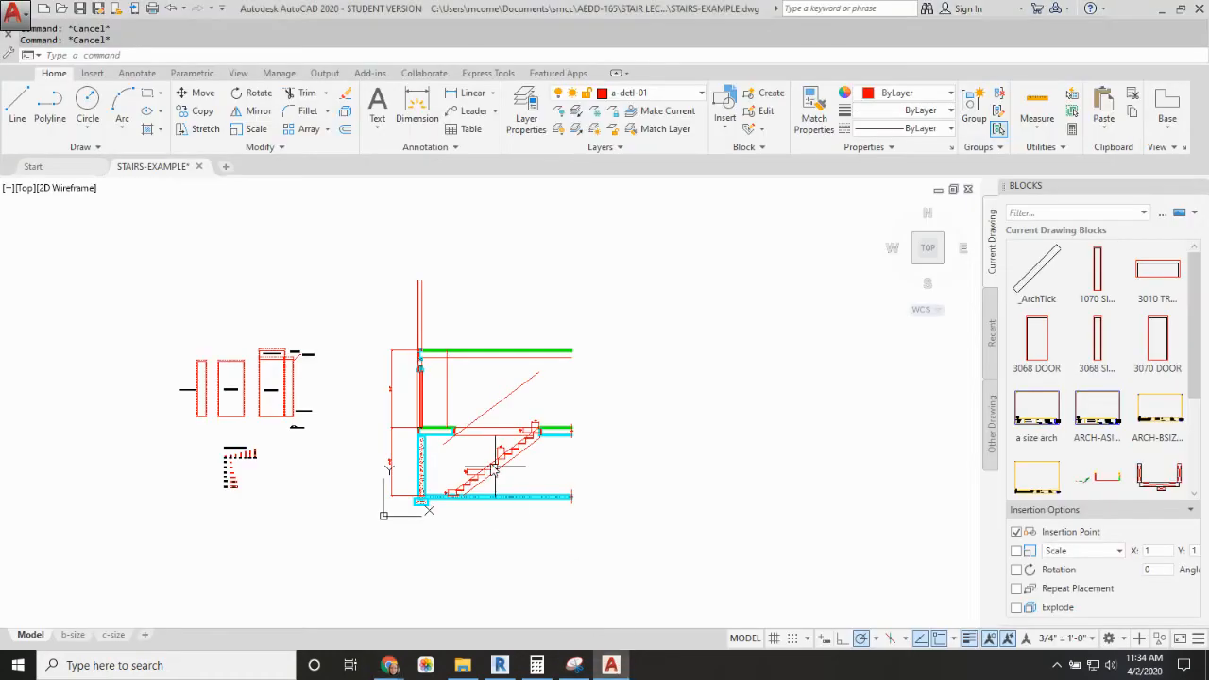
{"action": "scroll", "coordinate": [445, 387], "scroll_direction": "up", "scroll_amount": 2}
{"action": "type", "text": "o"}
{"action": "key", "text": "Return"}
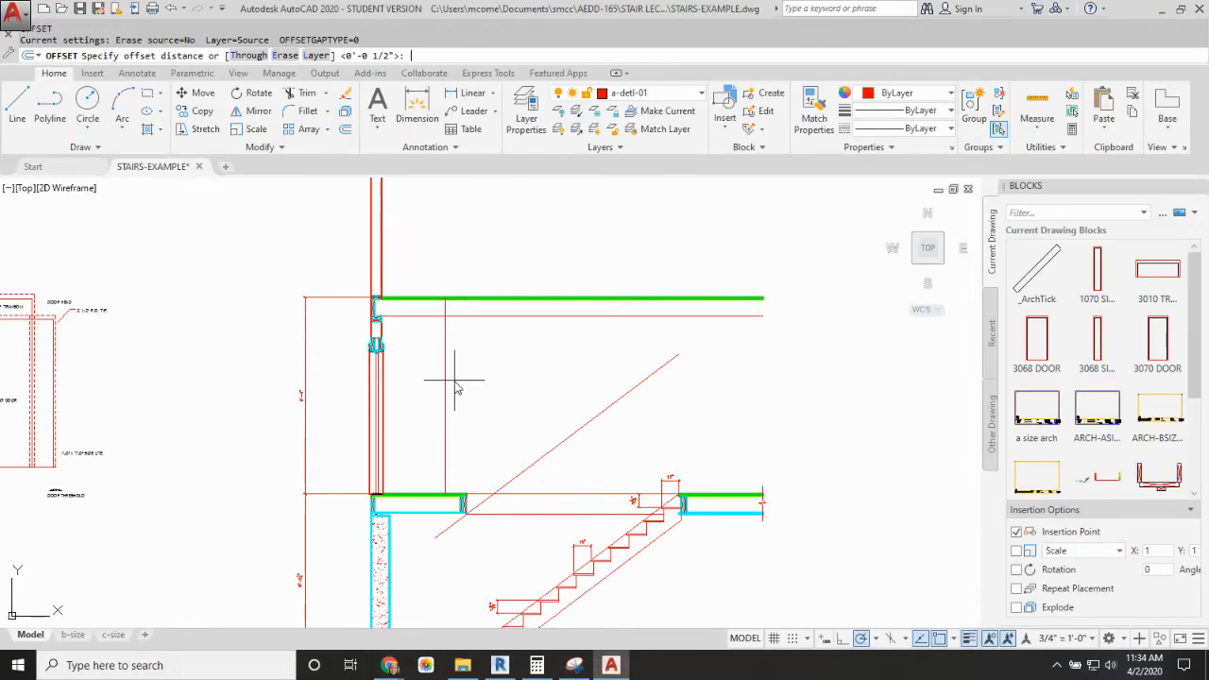
{"action": "type", "text": "140"}
{"action": "key", "text": "Return"}
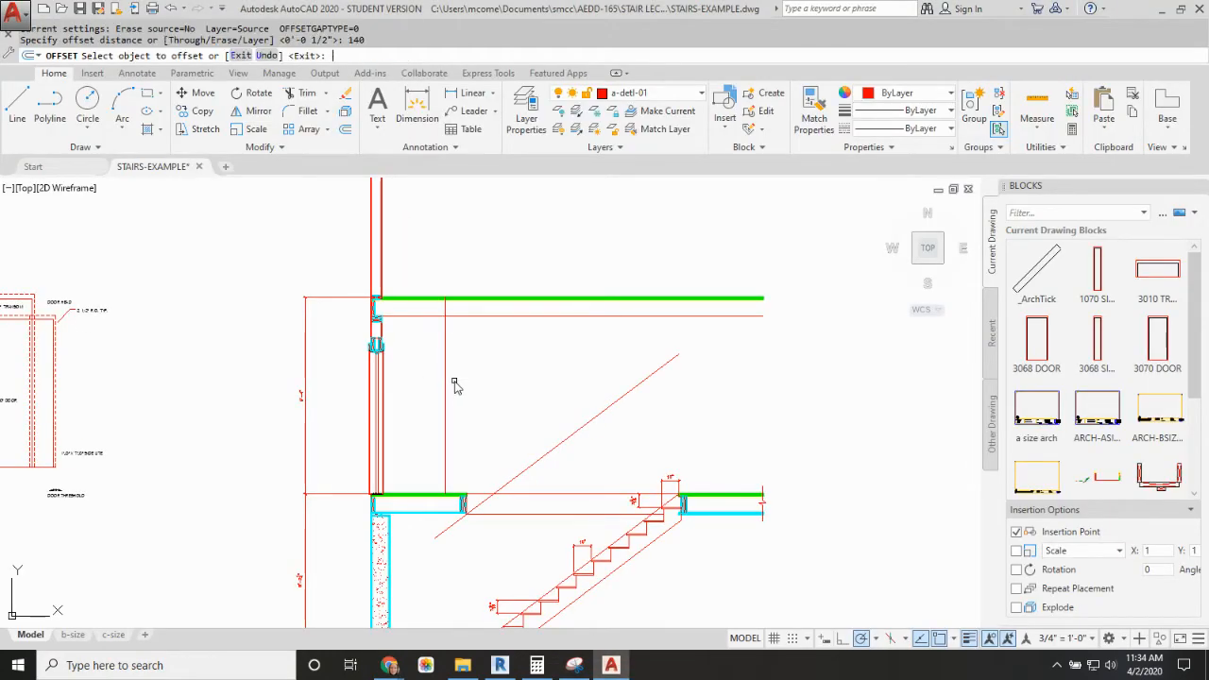
{"action": "left_click", "coordinate": [445, 352]}
{"action": "left_click", "coordinate": [541, 350]}
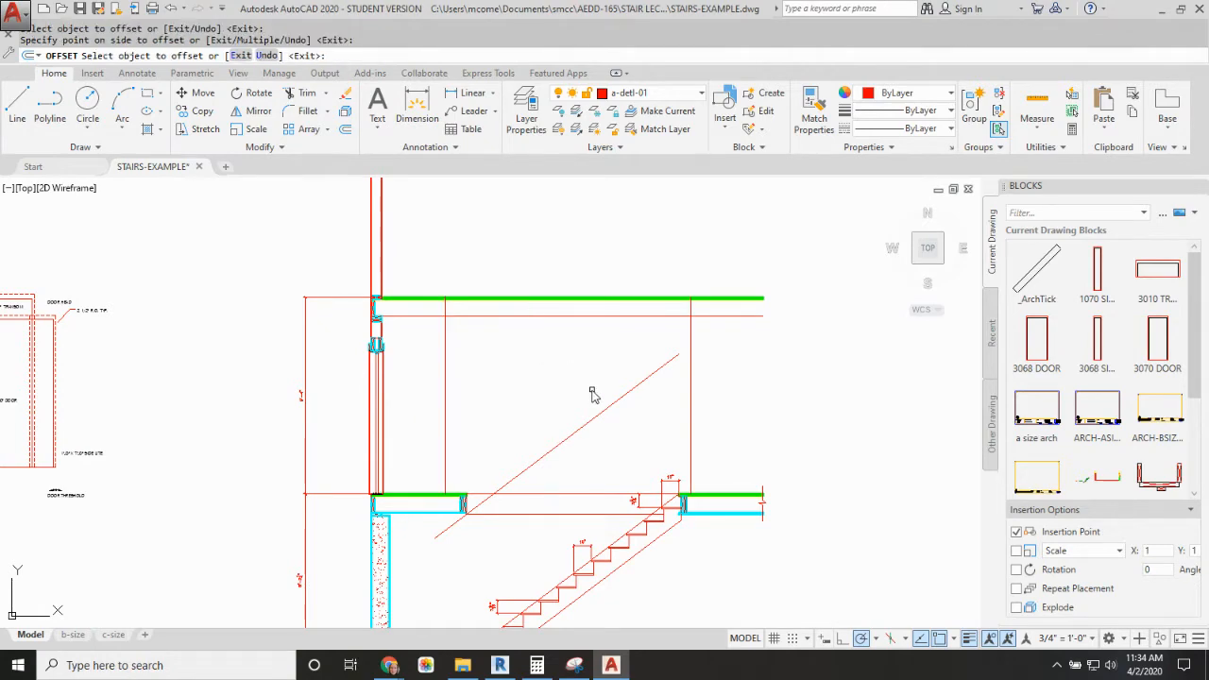
{"action": "key", "text": "Escape"}
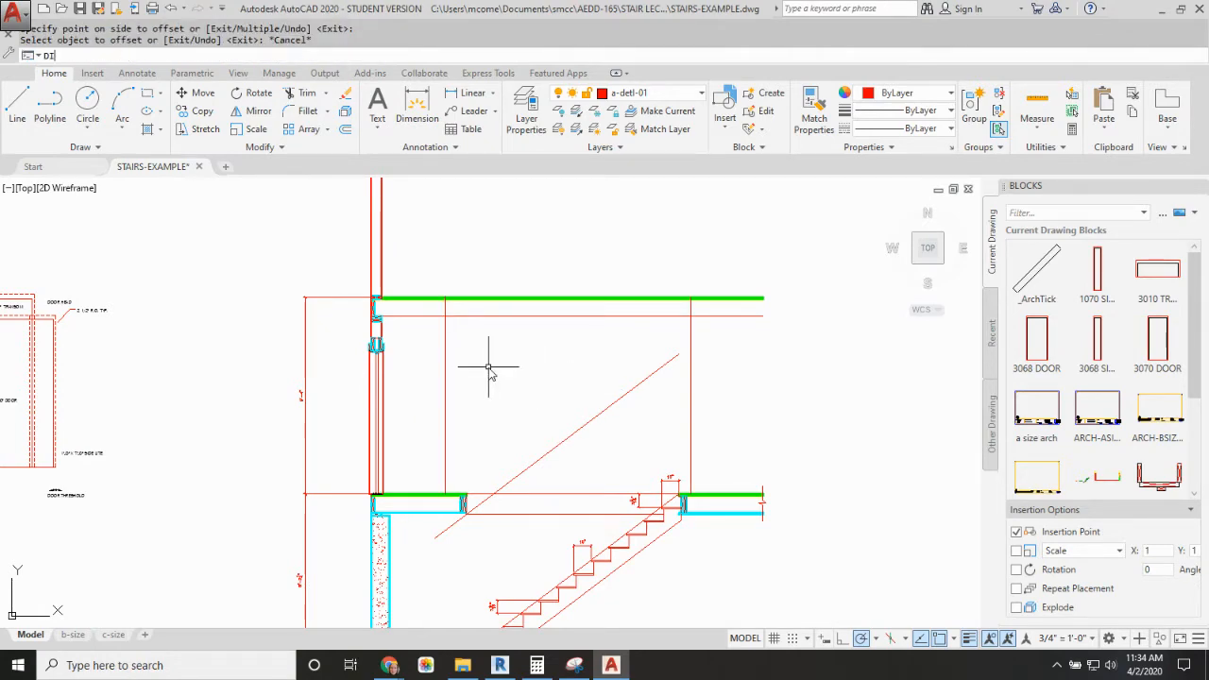
{"action": "type", "text": "DI"}
{"action": "key", "text": "Return"}
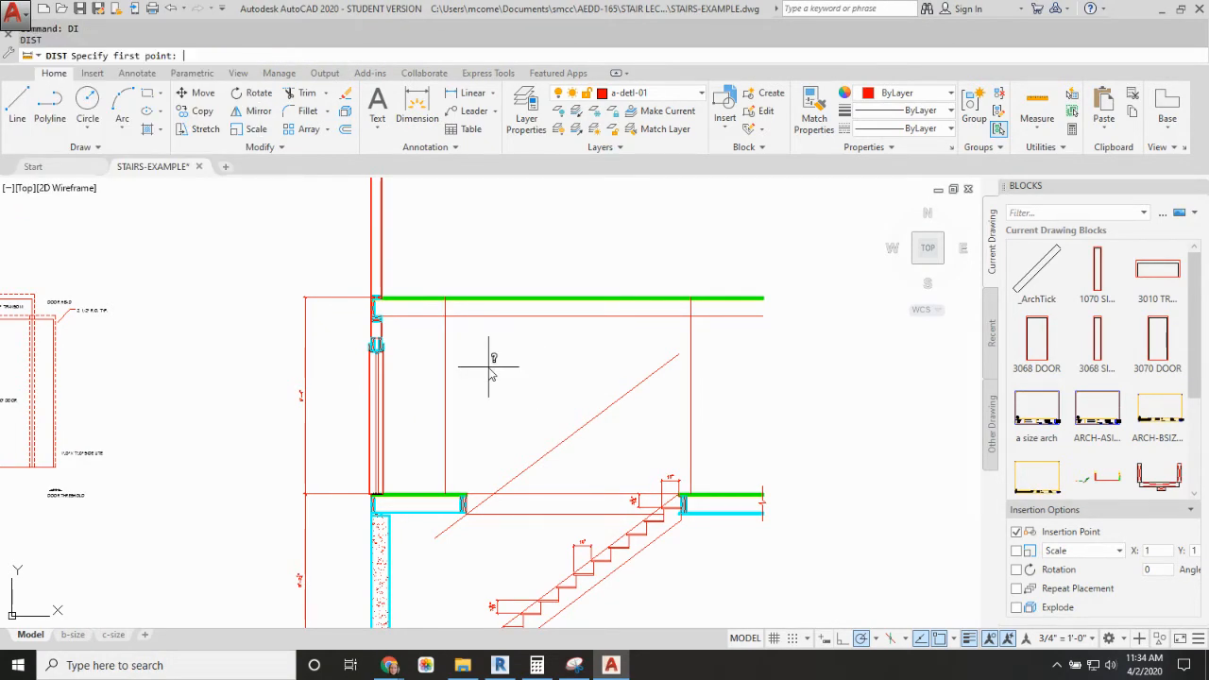
{"action": "key", "text": "Escape"}
Step: Divide the original vertical floor-to-floor guide line into 15 equal segments for the risers
{"action": "type", "text": "DIV"}
{"action": "key", "text": "Return"}
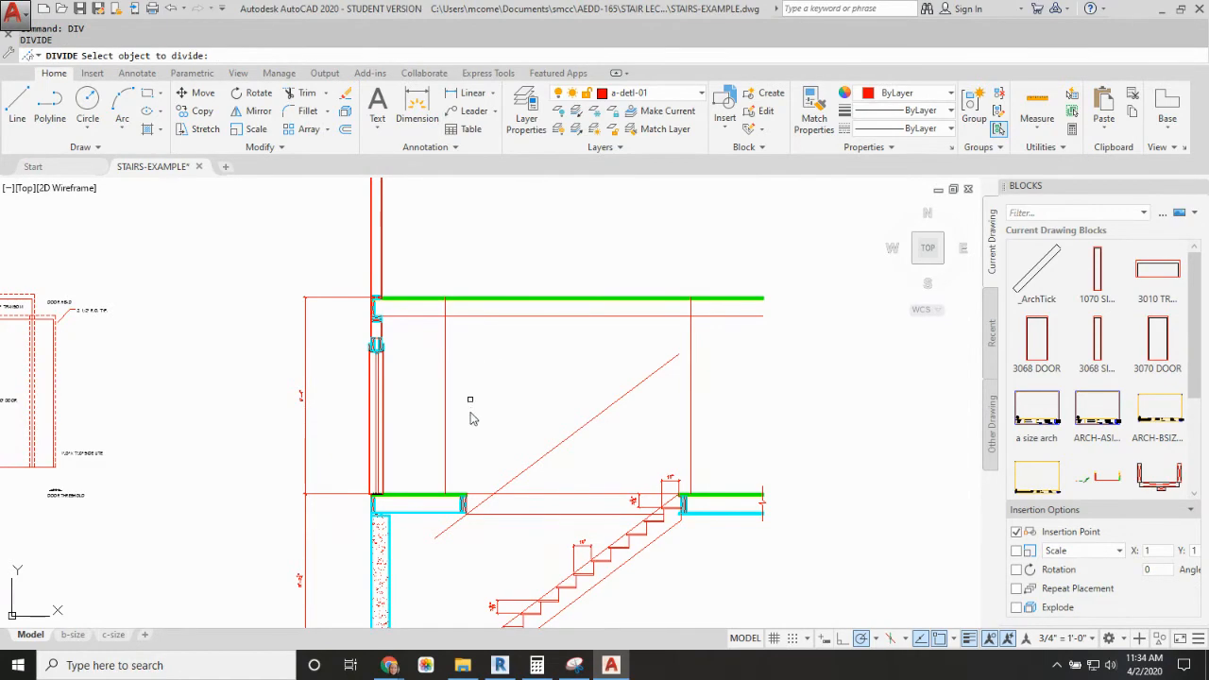
{"action": "left_click", "coordinate": [447, 475]}
{"action": "type", "text": "1"}
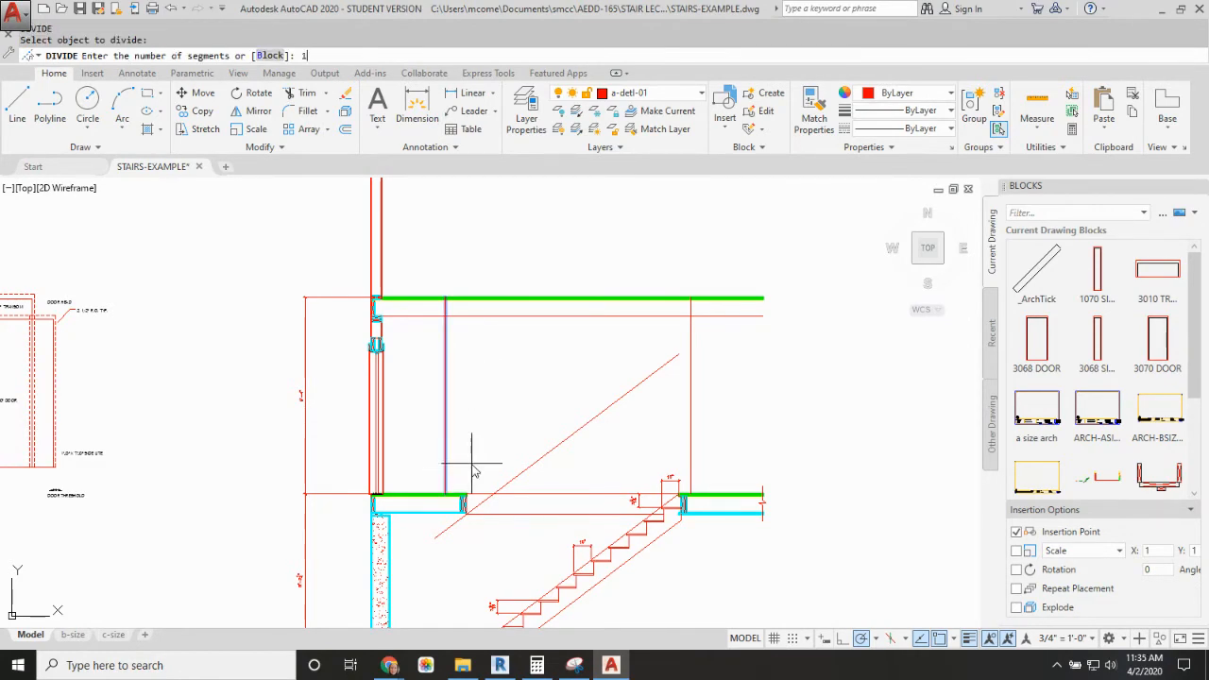
{"action": "type", "text": "5"}
{"action": "key", "text": "Return"}
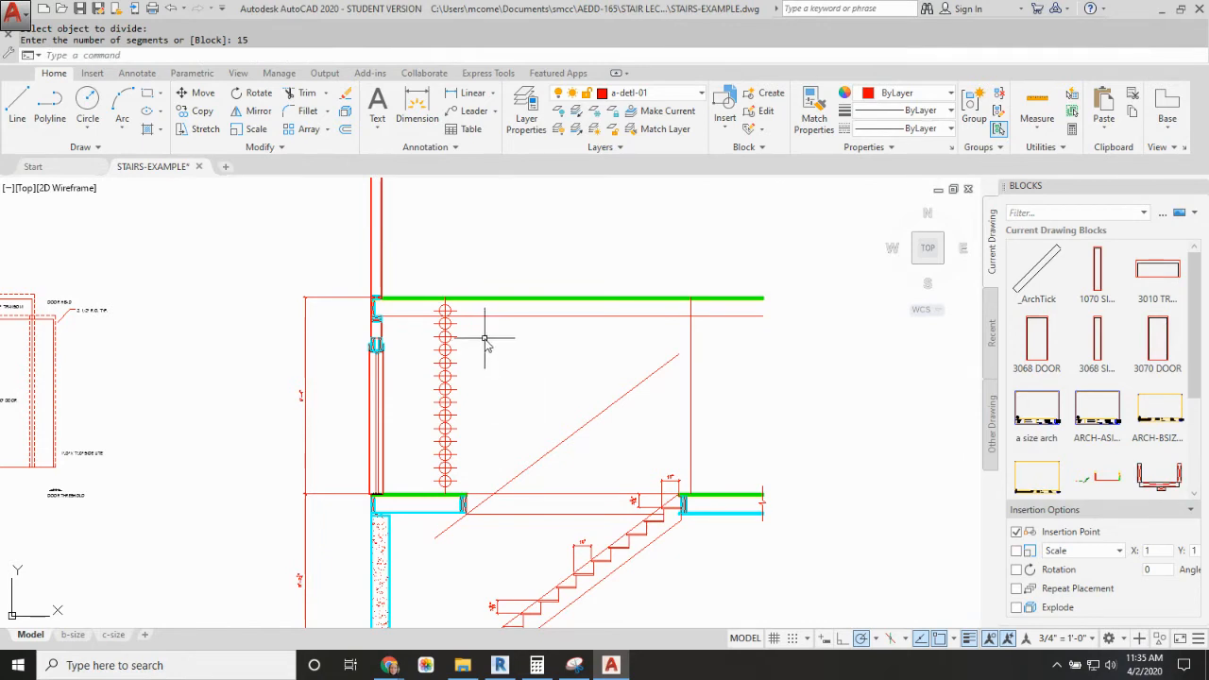
Step: Draw a horizontal line from the uppermost division point across to the offset vertical line
{"action": "type", "text": "l"}
{"action": "key", "text": "Return"}
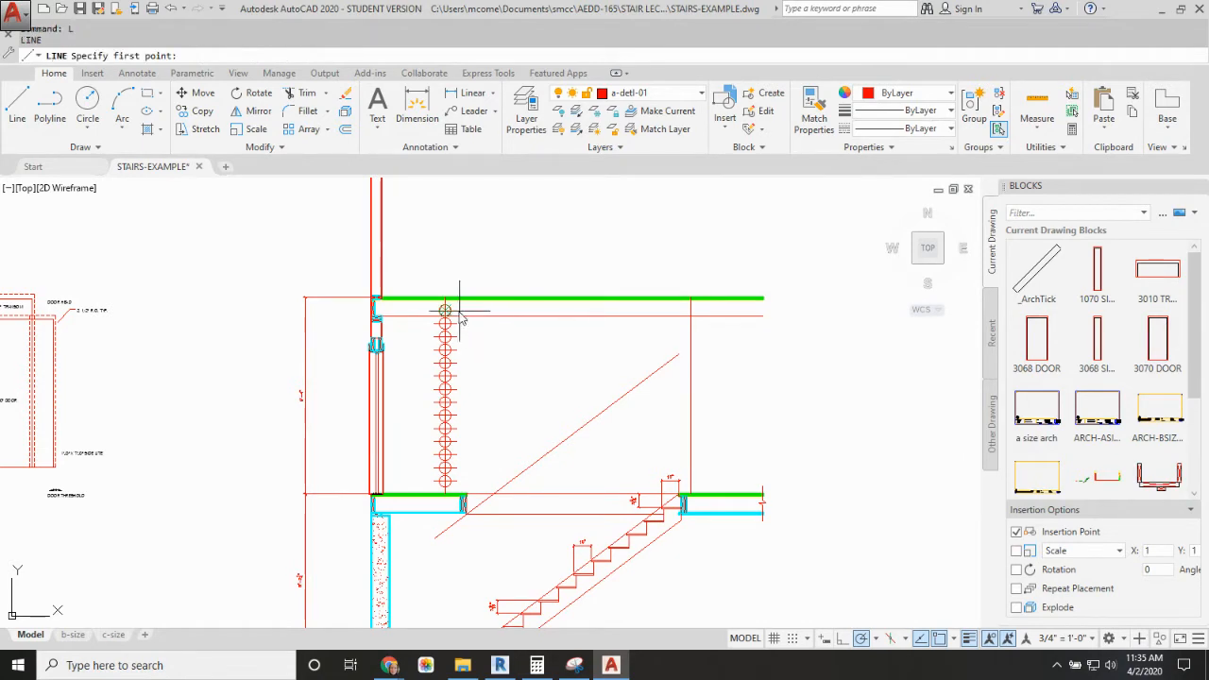
{"action": "left_click", "coordinate": [445, 310]}
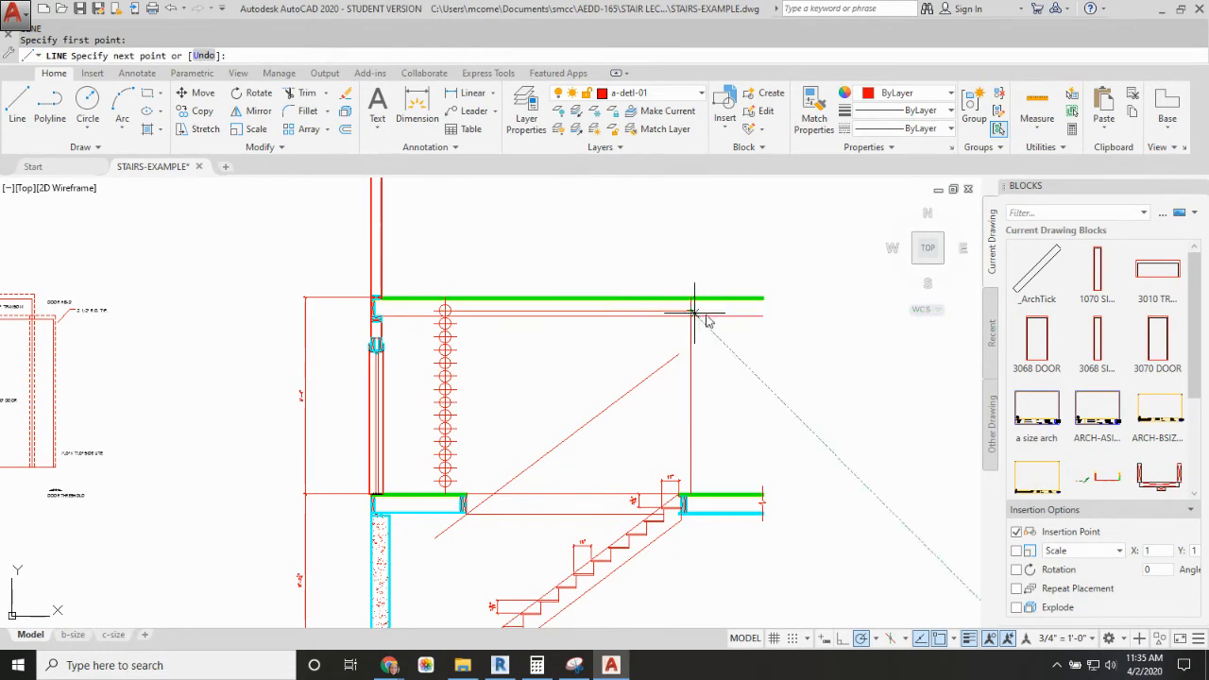
{"action": "left_click", "coordinate": [701, 312]}
{"action": "key", "text": "Return"}
Step: Copy the horizontal riser line down to each of the remaining division points on the divided vertical line
{"action": "type", "text": "CP"}
{"action": "key", "text": "Return"}
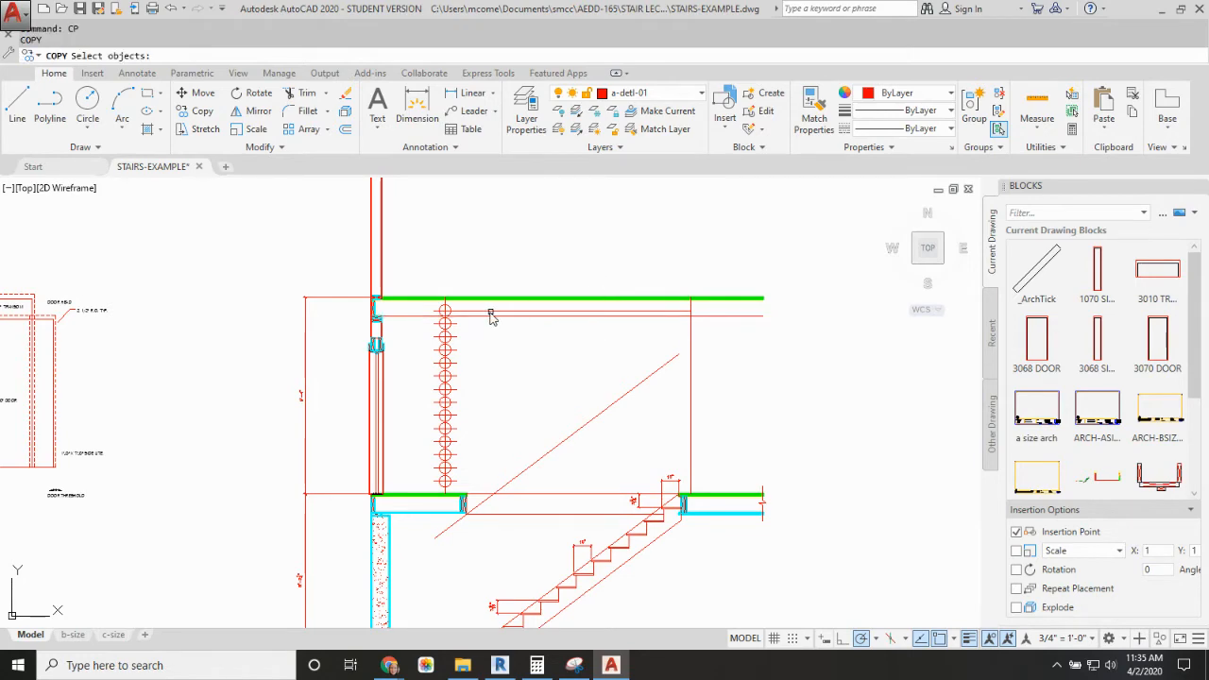
{"action": "left_click", "coordinate": [488, 311]}
{"action": "key", "text": "Return"}
{"action": "left_click", "coordinate": [445, 310]}
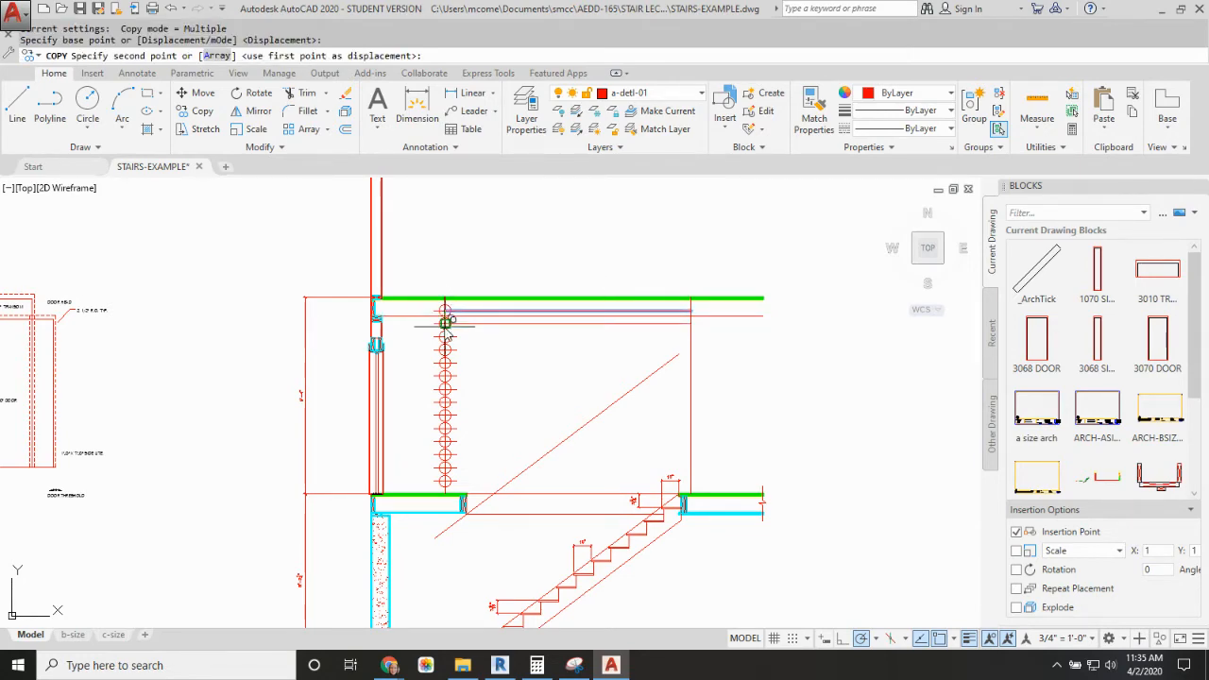
{"action": "left_click", "coordinate": [445, 323]}
{"action": "left_click", "coordinate": [445, 336]}
{"action": "left_click", "coordinate": [445, 349]}
{"action": "left_click", "coordinate": [445, 362]}
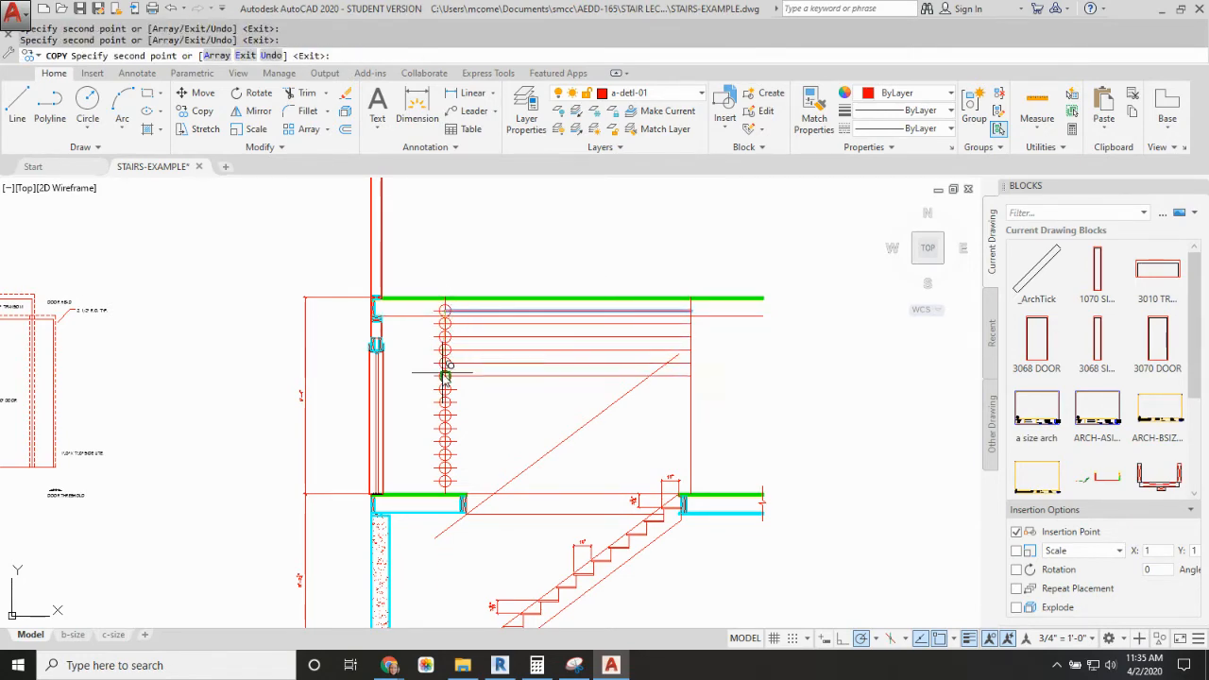
{"action": "left_click", "coordinate": [445, 375]}
{"action": "left_click", "coordinate": [445, 388]}
{"action": "left_click", "coordinate": [445, 401]}
{"action": "left_click", "coordinate": [446, 415]}
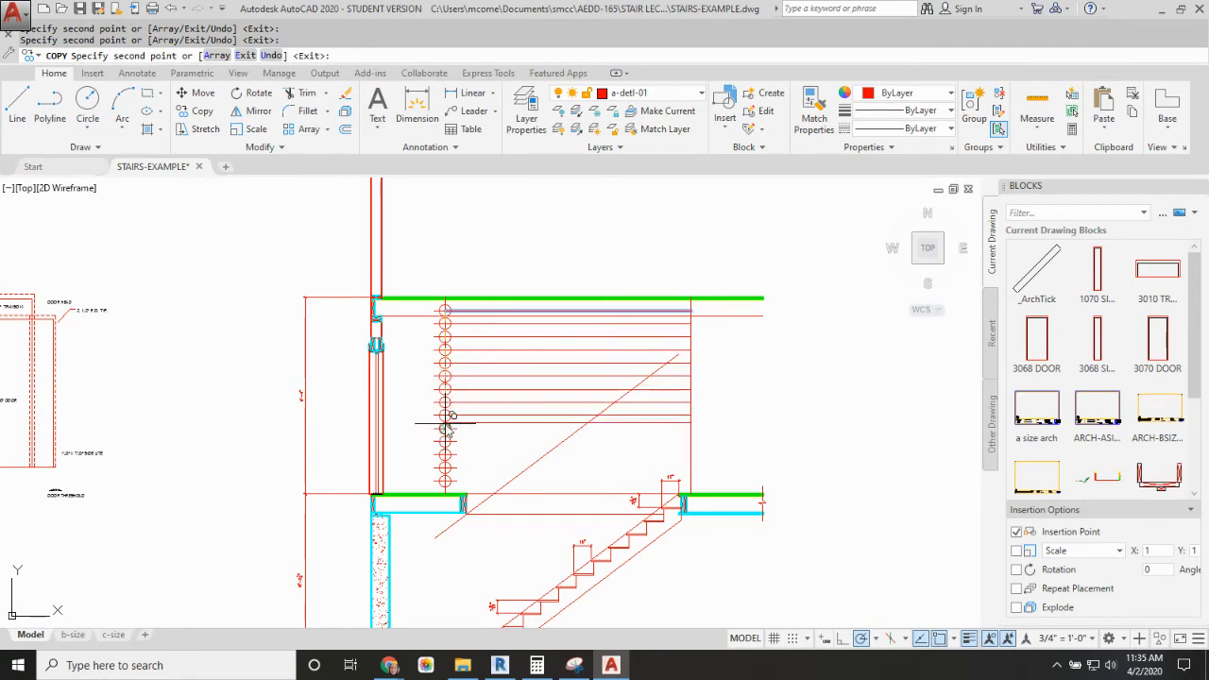
{"action": "left_click", "coordinate": [445, 428]}
{"action": "left_click", "coordinate": [445, 441]}
{"action": "left_click", "coordinate": [445, 454]}
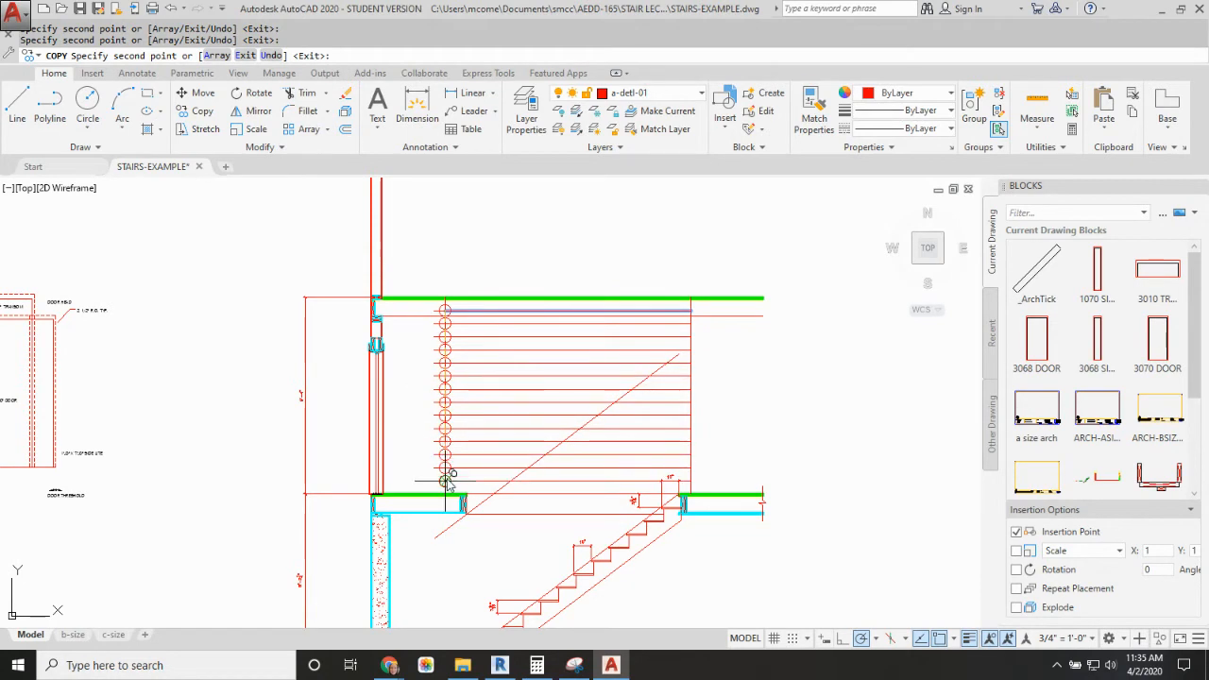
{"action": "key", "text": "Escape"}
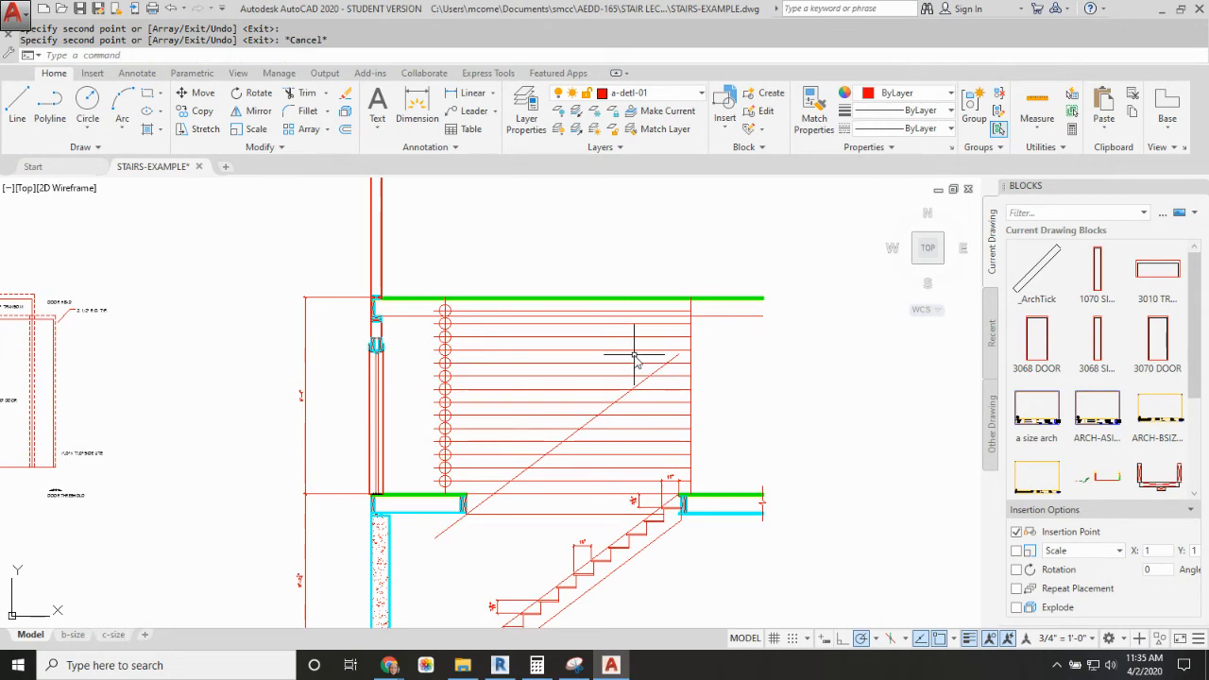
Step: Offset the total-run vertical line 10" toward the divided guide line, repeating from each new line until thirteen tread lines fill the run
{"action": "type", "text": "o"}
{"action": "key", "text": "Return"}
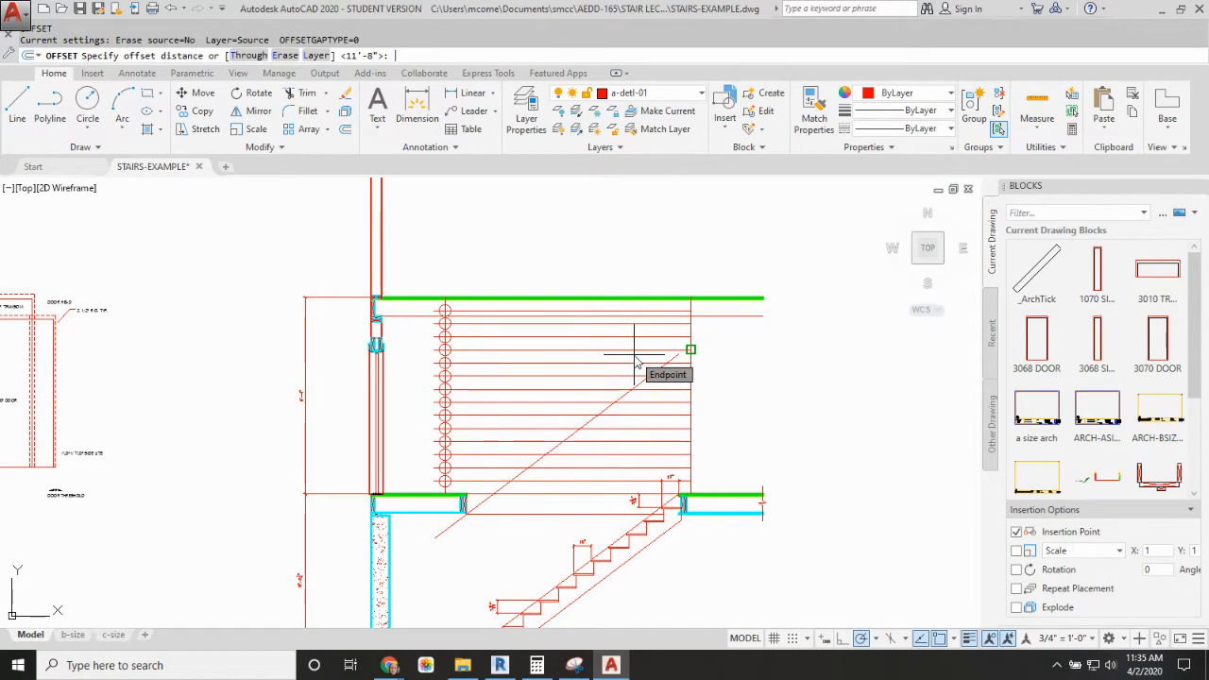
{"action": "type", "text": "10\""}
{"action": "key", "text": "Return"}
{"action": "scroll", "coordinate": [694, 313], "scroll_direction": "up", "scroll_amount": 4}
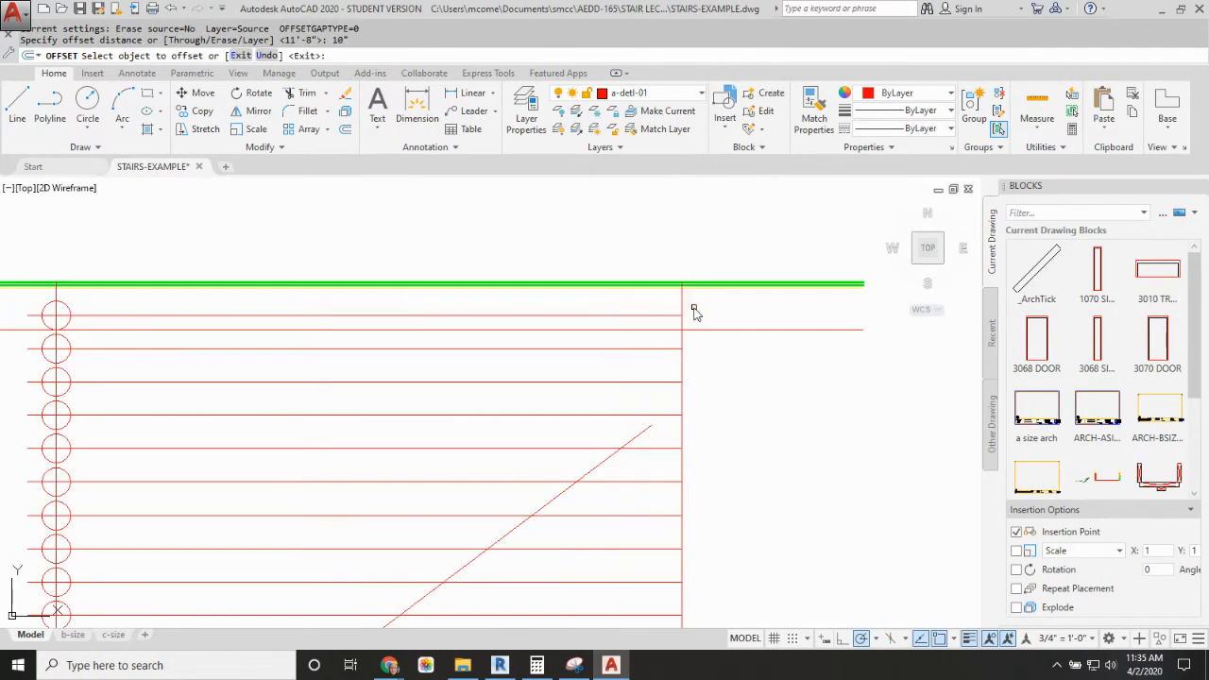
{"action": "left_click", "coordinate": [683, 304]}
{"action": "left_click", "coordinate": [629, 301]}
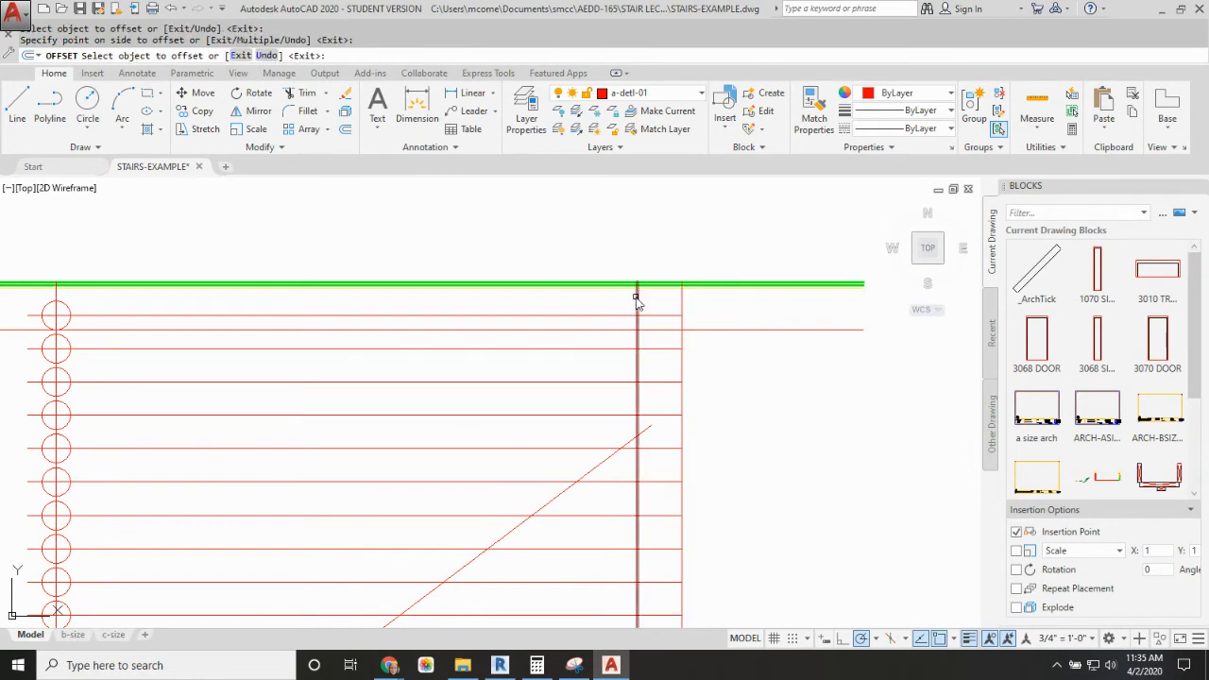
{"action": "left_click", "coordinate": [637, 301]}
{"action": "left_click", "coordinate": [534, 308]}
{"action": "left_click", "coordinate": [594, 302]}
{"action": "left_click", "coordinate": [522, 304]}
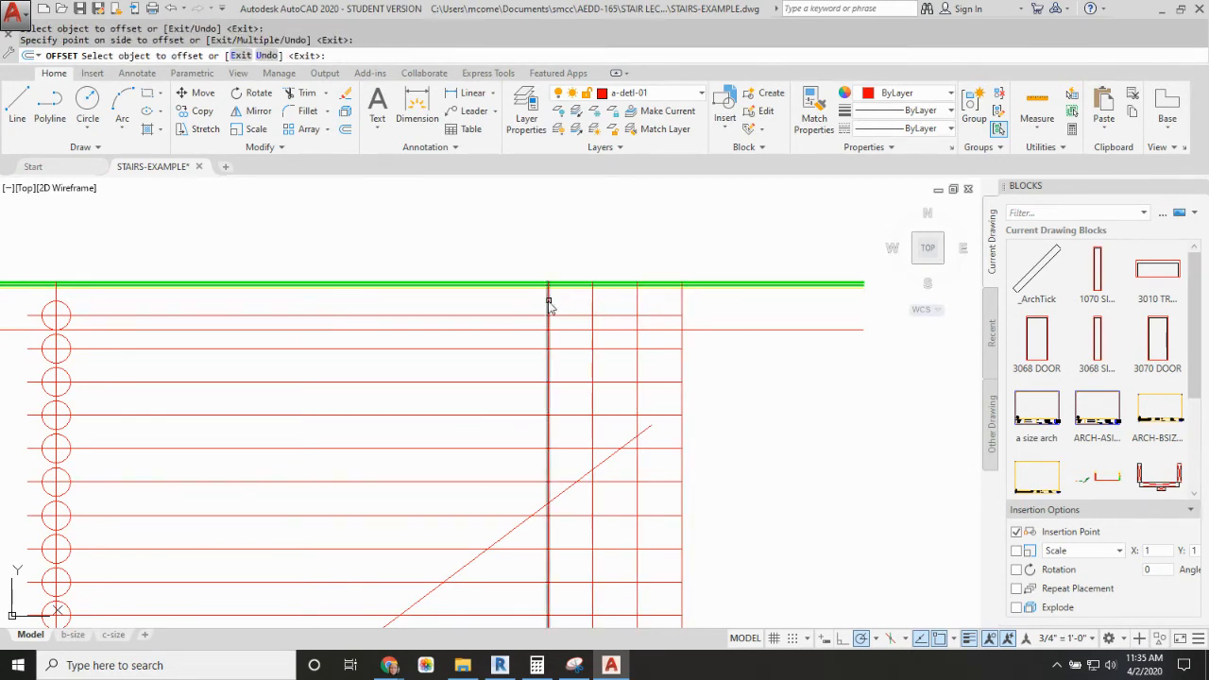
{"action": "left_click", "coordinate": [549, 303]}
{"action": "left_click", "coordinate": [493, 302]}
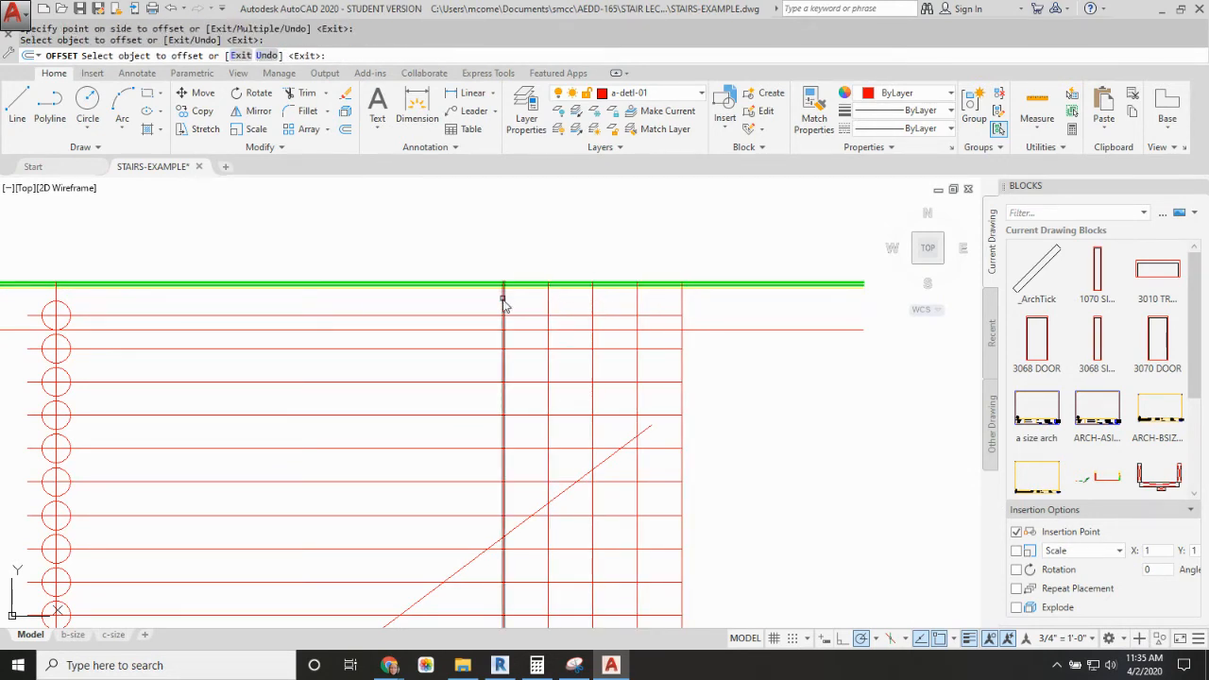
{"action": "left_click", "coordinate": [505, 300]}
{"action": "left_click", "coordinate": [452, 310]}
{"action": "left_click", "coordinate": [457, 305]}
{"action": "left_click", "coordinate": [406, 305]}
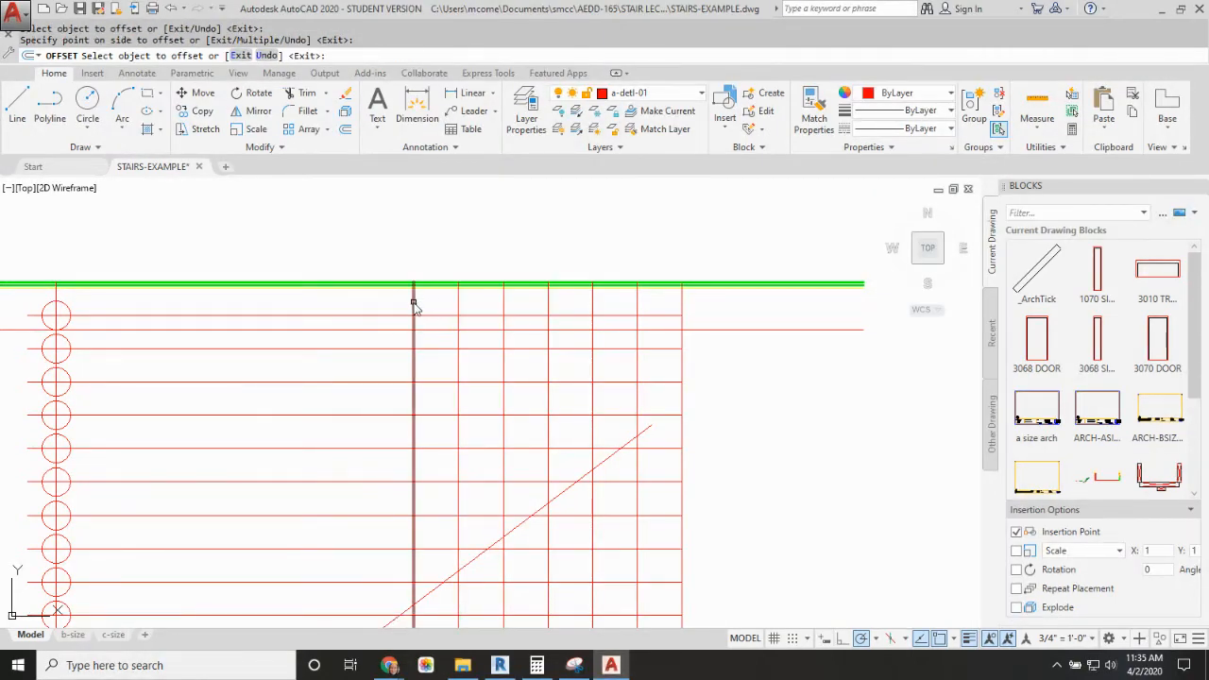
{"action": "left_click", "coordinate": [413, 305]}
{"action": "left_click", "coordinate": [373, 307]}
{"action": "left_click", "coordinate": [371, 307]}
{"action": "left_click", "coordinate": [330, 305]}
{"action": "left_click", "coordinate": [325, 304]}
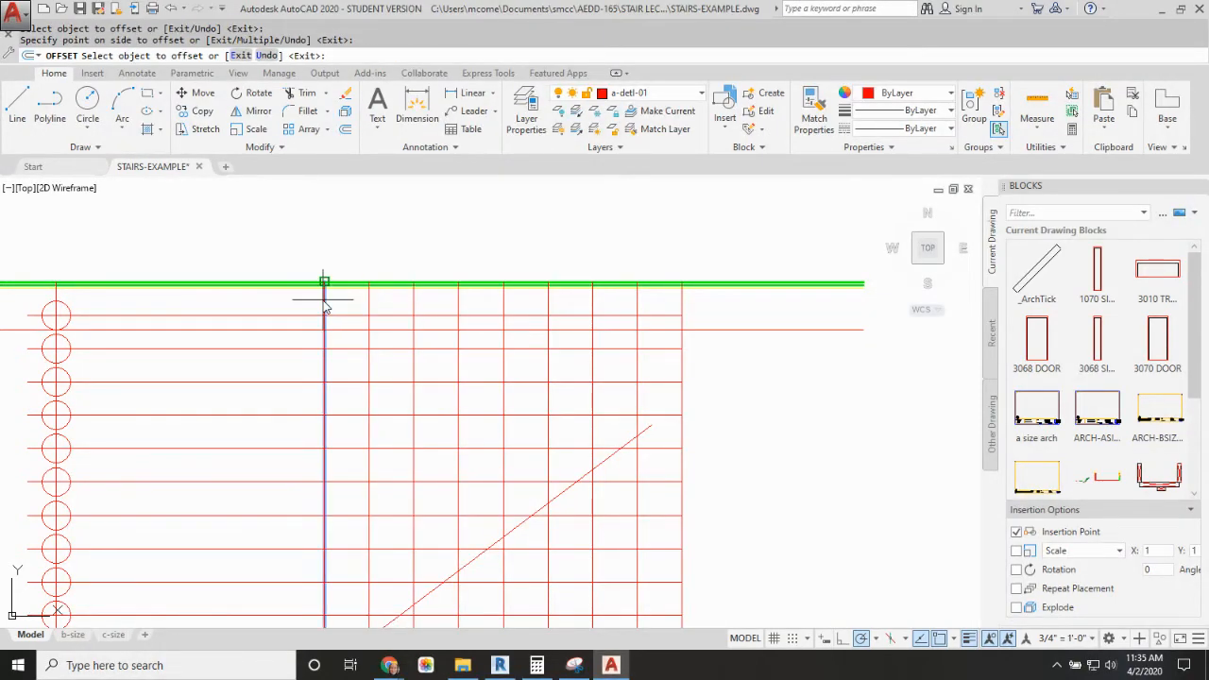
{"action": "left_click", "coordinate": [287, 305]}
{"action": "left_click", "coordinate": [282, 305]}
{"action": "left_click", "coordinate": [237, 304]}
{"action": "left_click", "coordinate": [235, 304]}
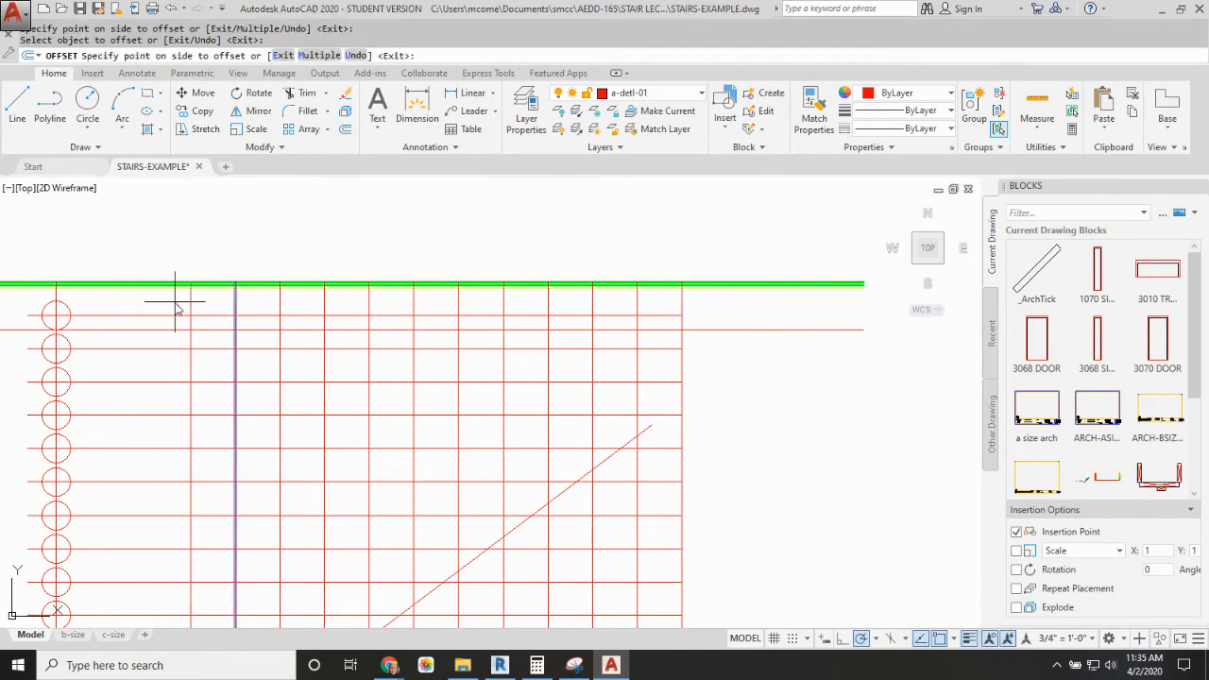
{"action": "left_click", "coordinate": [194, 303]}
{"action": "left_click", "coordinate": [192, 302]}
{"action": "left_click", "coordinate": [150, 303]}
{"action": "left_click", "coordinate": [147, 304]}
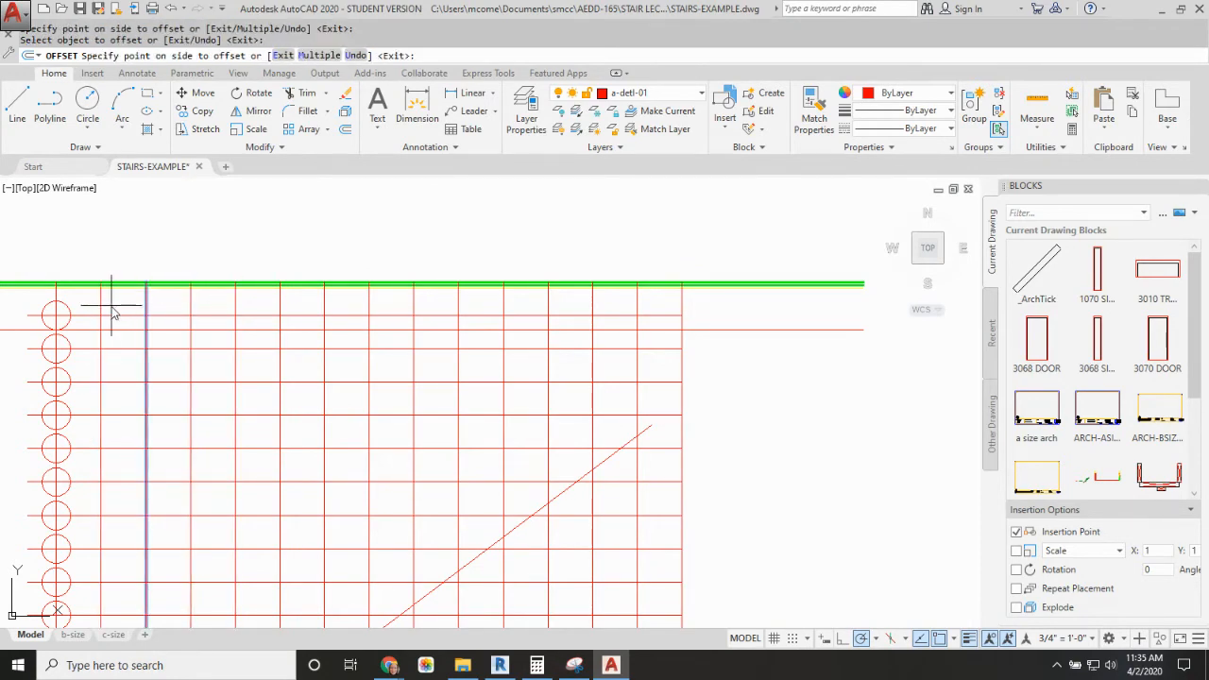
{"action": "left_click", "coordinate": [108, 304]}
{"action": "key", "text": "Escape"}
Step: Fillet the seven lowest riser verticals to their matching horizontal lines with zero radius, forming the lower outer step corners from the bottom up
{"action": "scroll", "coordinate": [197, 331], "scroll_direction": "down", "scroll_amount": 6}
{"action": "middle_click_drag", "start_coordinate": [203, 337], "coordinate": [312, 302]}
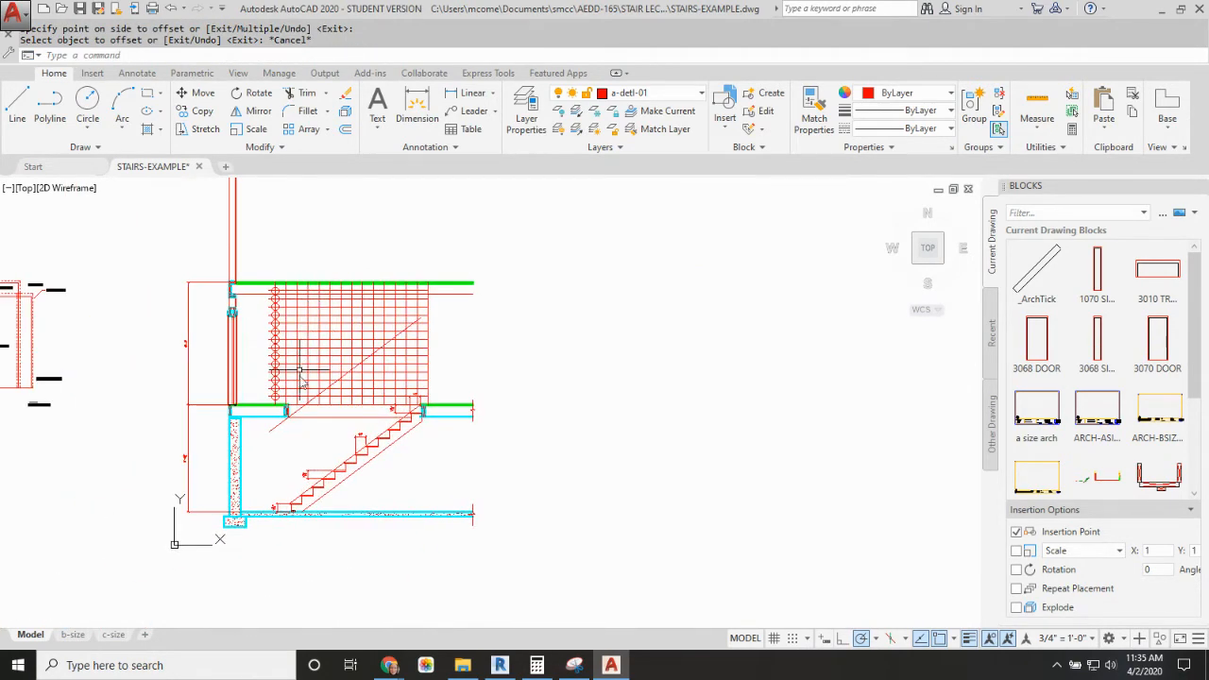
{"action": "scroll", "coordinate": [296, 380], "scroll_direction": "up", "scroll_amount": 8}
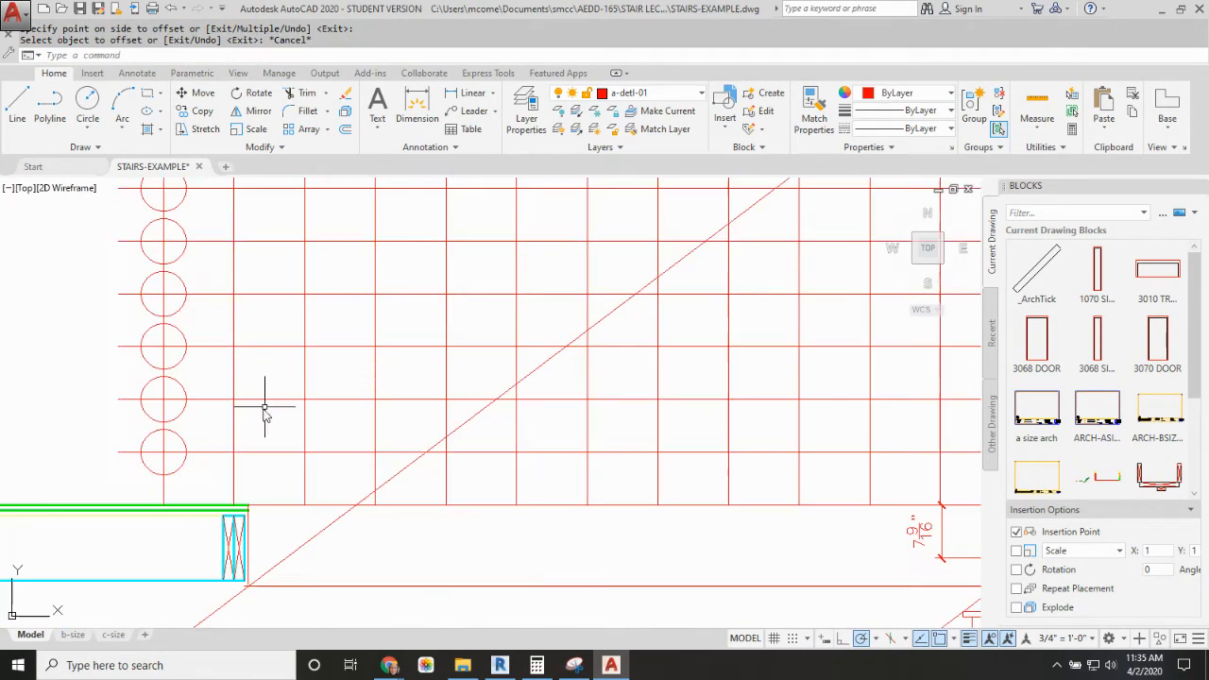
{"action": "key", "text": "Return"}
{"action": "left_click", "coordinate": [163, 498]}
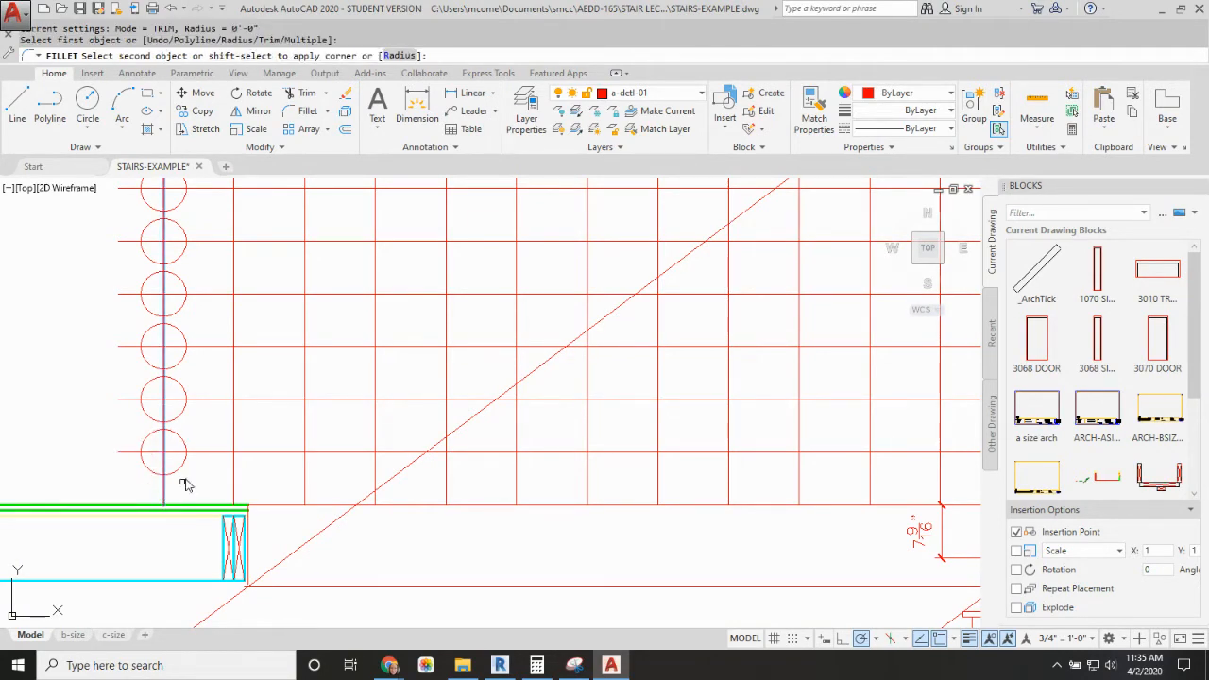
{"action": "left_click", "coordinate": [168, 453]}
{"action": "left_click", "coordinate": [225, 446]}
{"action": "key", "text": "Return"}
{"action": "left_click", "coordinate": [233, 431]}
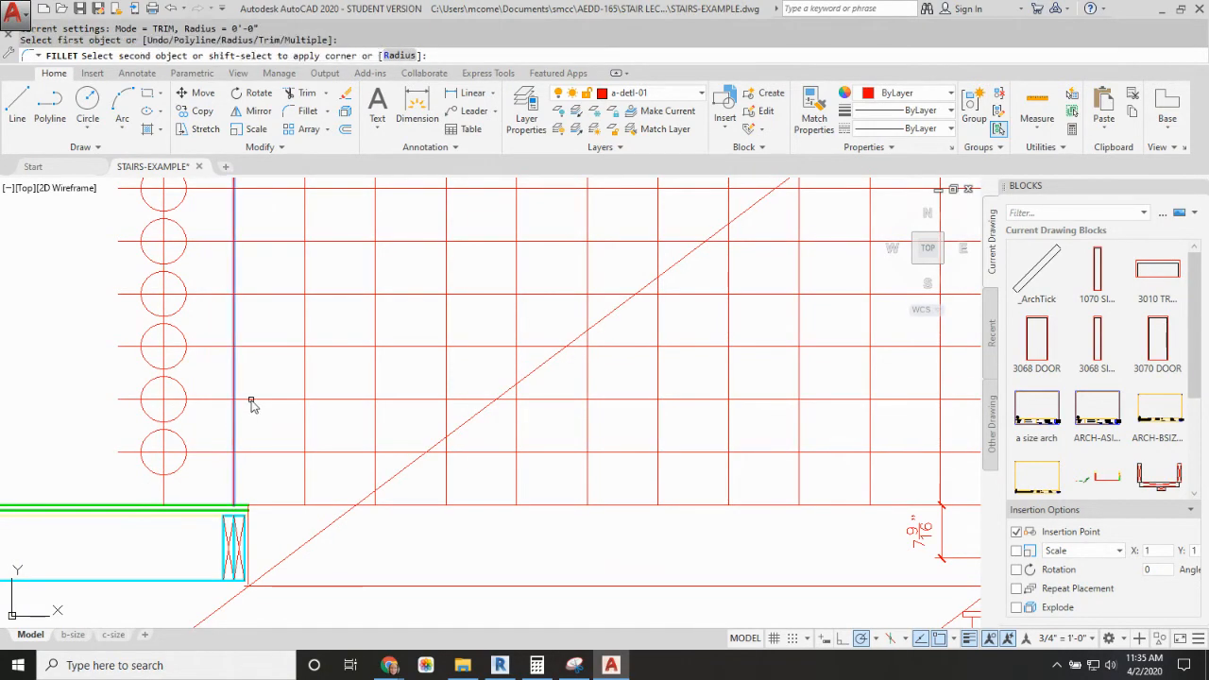
{"action": "left_click", "coordinate": [261, 401]}
{"action": "key", "text": "Return"}
{"action": "left_click", "coordinate": [305, 369]}
{"action": "left_click", "coordinate": [334, 347]}
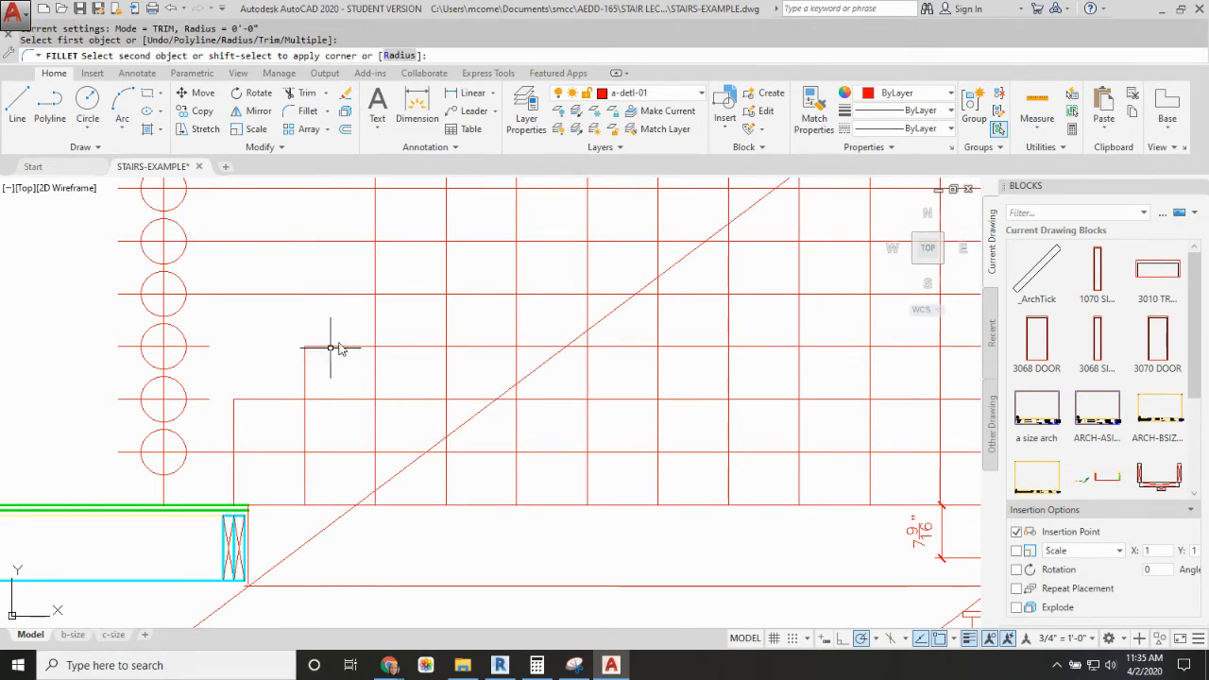
{"action": "key", "text": "Return"}
{"action": "left_click", "coordinate": [375, 316]}
{"action": "left_click", "coordinate": [402, 294]}
{"action": "key", "text": "Return"}
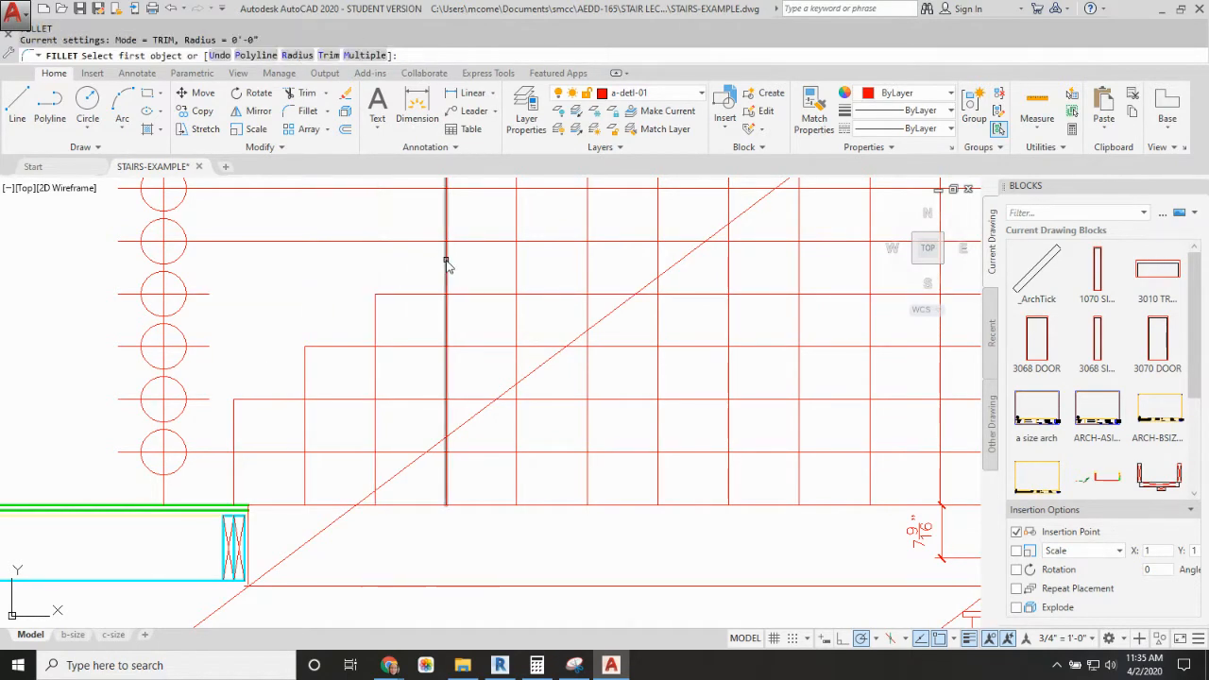
{"action": "left_click", "coordinate": [446, 259]}
{"action": "left_click", "coordinate": [514, 242]}
{"action": "scroll", "coordinate": [515, 242], "scroll_direction": "down", "scroll_amount": 2}
{"action": "middle_click_drag", "start_coordinate": [517, 242], "coordinate": [475, 344]}
{"action": "key", "text": "Return"}
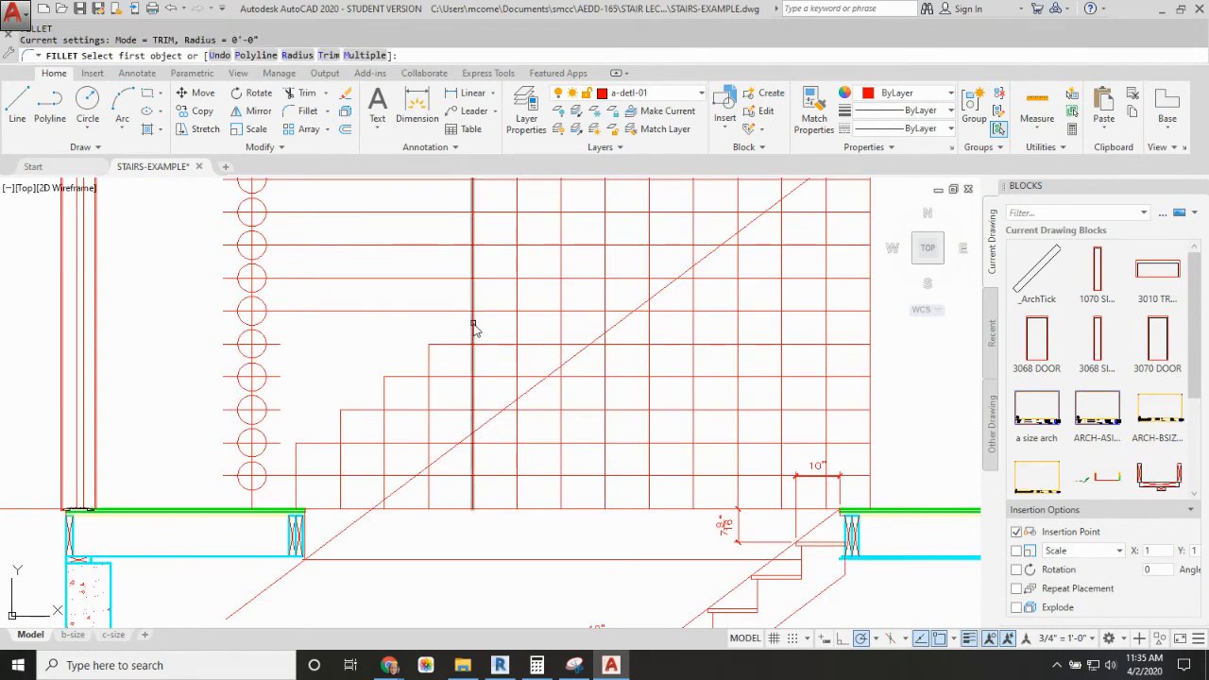
{"action": "left_click", "coordinate": [472, 324]}
{"action": "left_click", "coordinate": [496, 311]}
{"action": "key", "text": "Return"}
{"action": "left_click", "coordinate": [519, 294]}
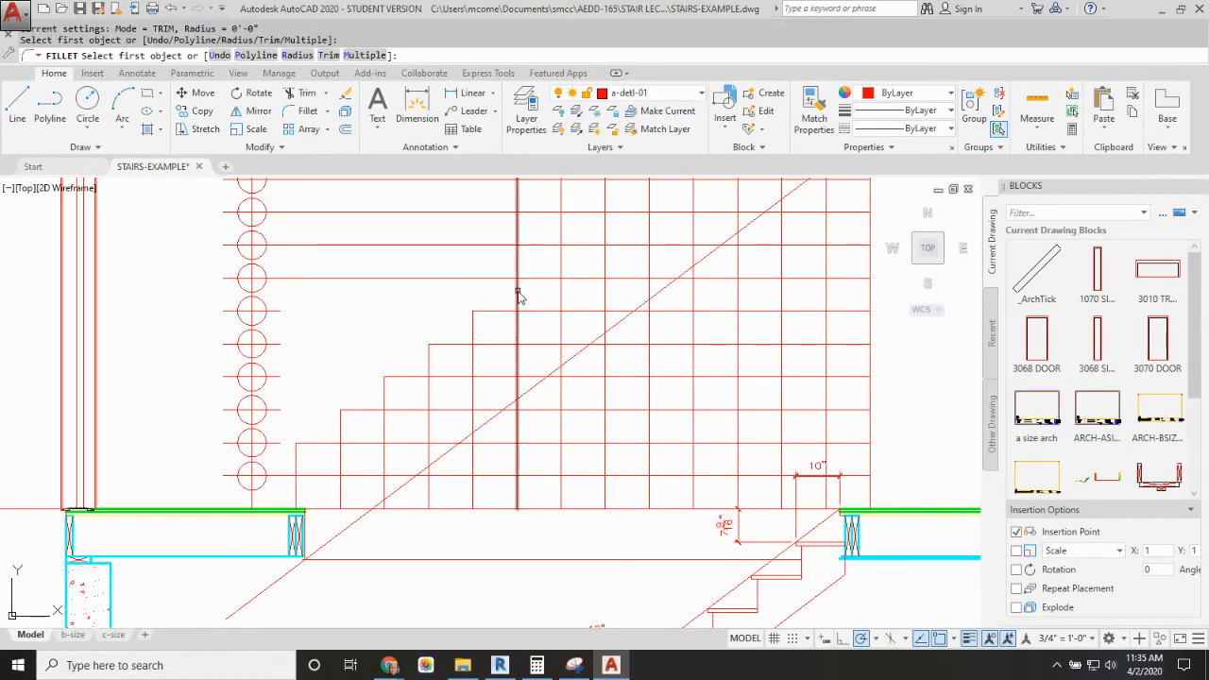
{"action": "left_click", "coordinate": [553, 280]}
{"action": "key", "text": "Return"}
Step: Fillet the eighth through fourteenth riser verticals to their matching horizontal lines with zero radius, completing the outer step corners
{"action": "middle_click_drag", "start_coordinate": [574, 277], "coordinate": [505, 340]}
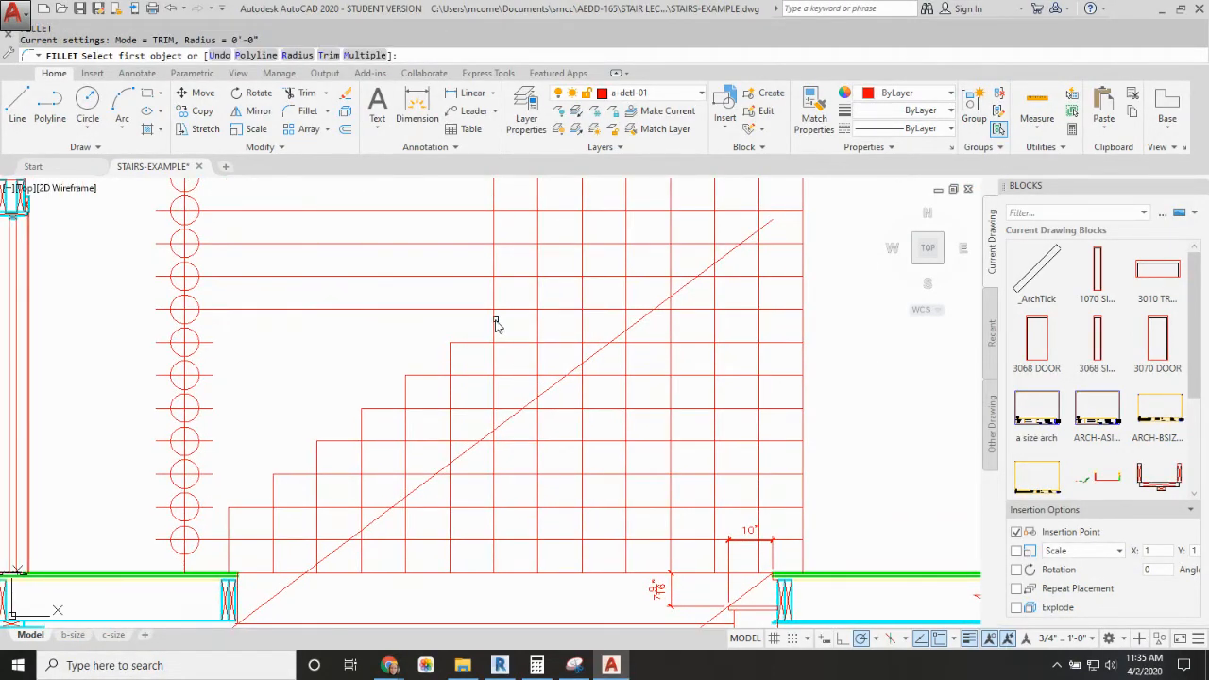
{"action": "left_click", "coordinate": [493, 324]}
{"action": "left_click", "coordinate": [529, 310]}
{"action": "key", "text": "Return"}
{"action": "left_click", "coordinate": [540, 291]}
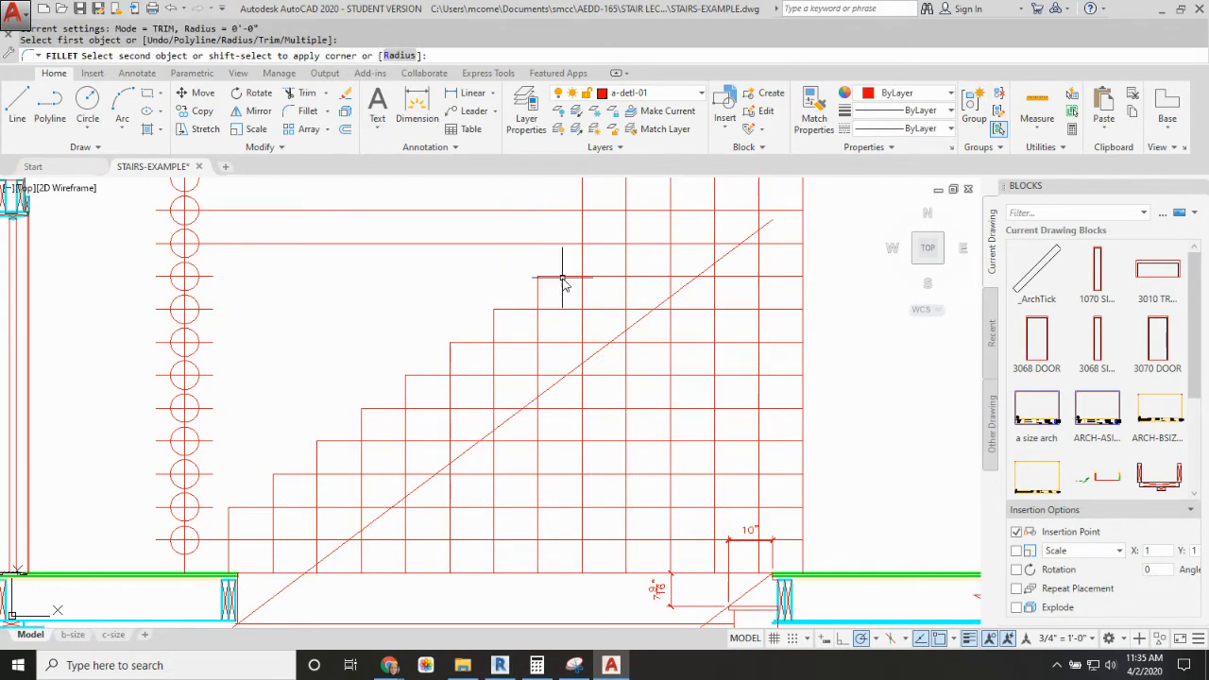
{"action": "left_click", "coordinate": [564, 276]}
{"action": "key", "text": "Return"}
{"action": "left_click", "coordinate": [584, 259]}
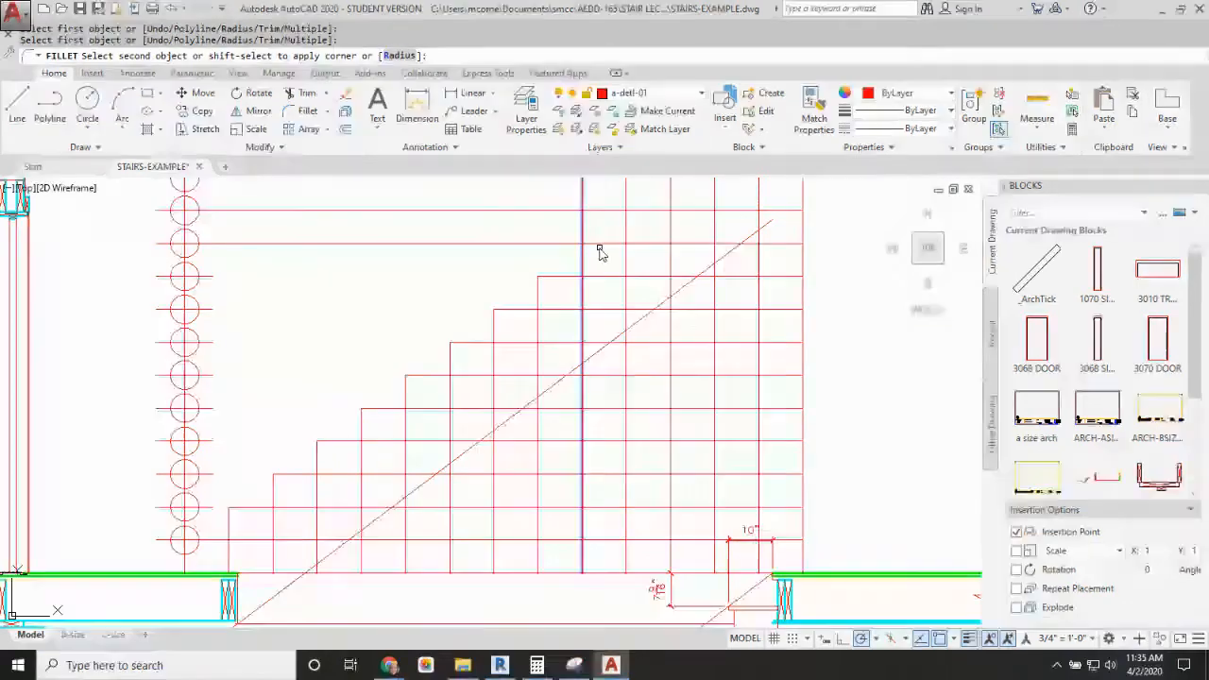
{"action": "left_click", "coordinate": [610, 246]}
{"action": "middle_click_drag", "start_coordinate": [640, 250], "coordinate": [555, 333]}
{"action": "key", "text": "Return"}
{"action": "left_click", "coordinate": [543, 307]}
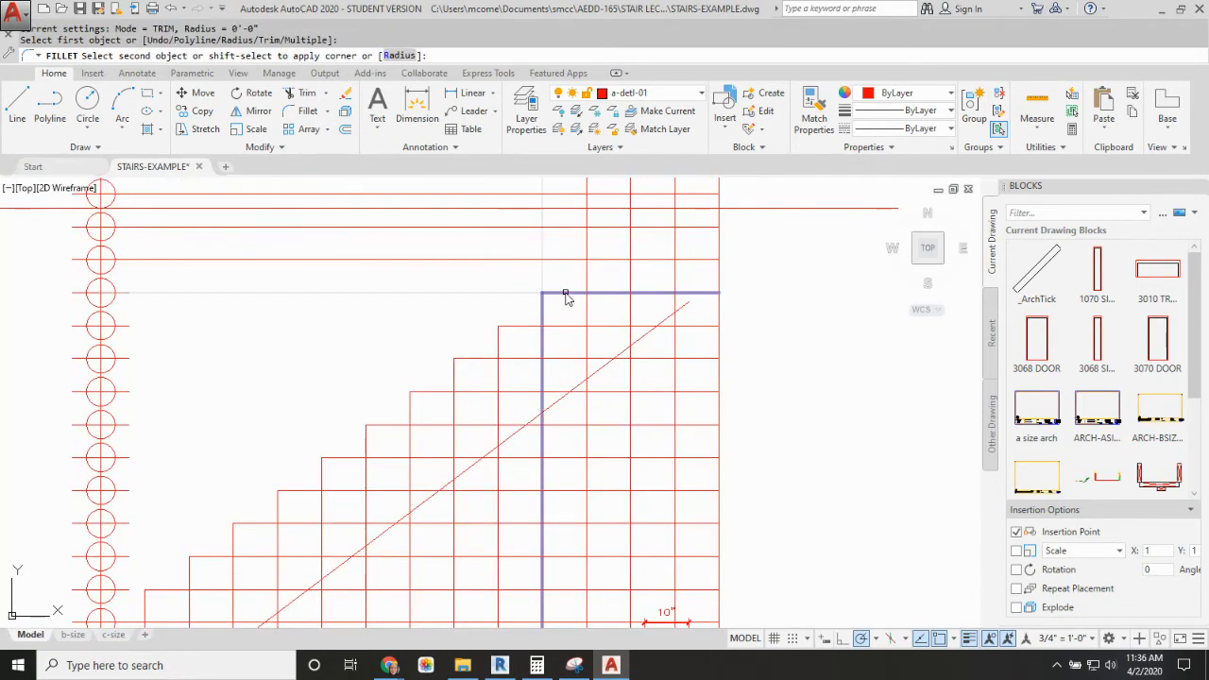
{"action": "left_click", "coordinate": [571, 294]}
{"action": "key", "text": "Return"}
{"action": "left_click", "coordinate": [587, 277]}
{"action": "left_click", "coordinate": [612, 260]}
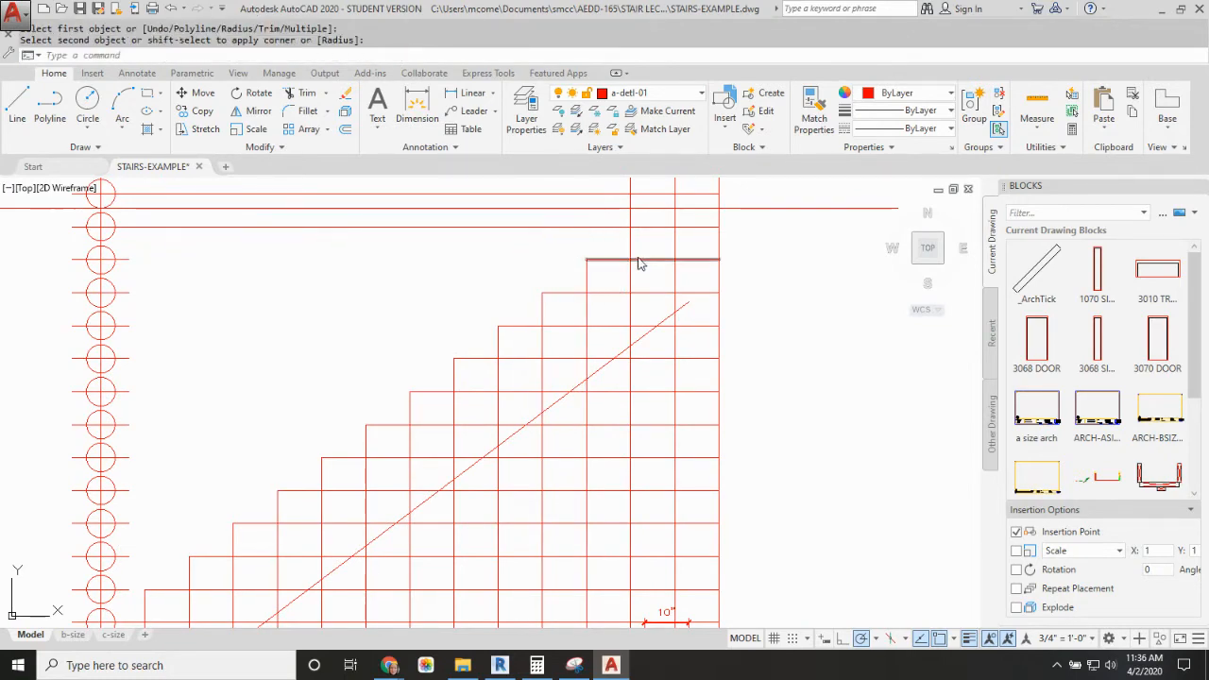
{"action": "key", "text": "Return"}
{"action": "left_click", "coordinate": [635, 244]}
{"action": "left_click", "coordinate": [644, 228]}
{"action": "key", "text": "Return"}
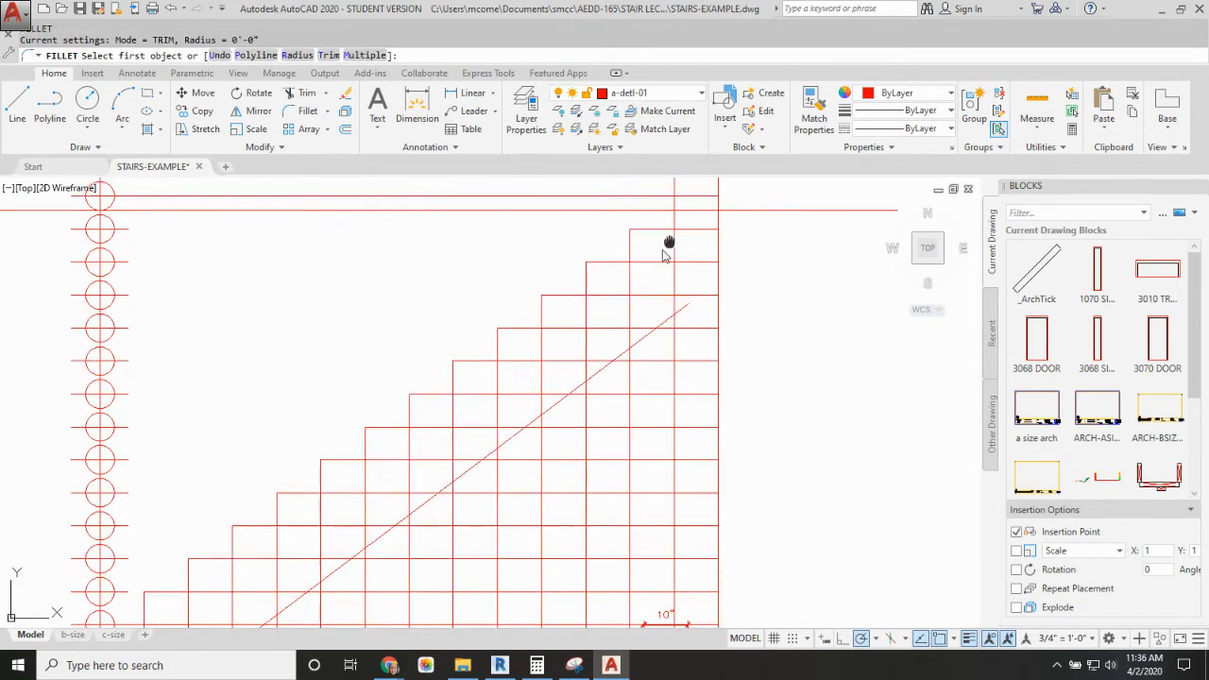
{"action": "middle_click_drag", "start_coordinate": [667, 249], "coordinate": [566, 316]}
{"action": "left_click", "coordinate": [570, 302]}
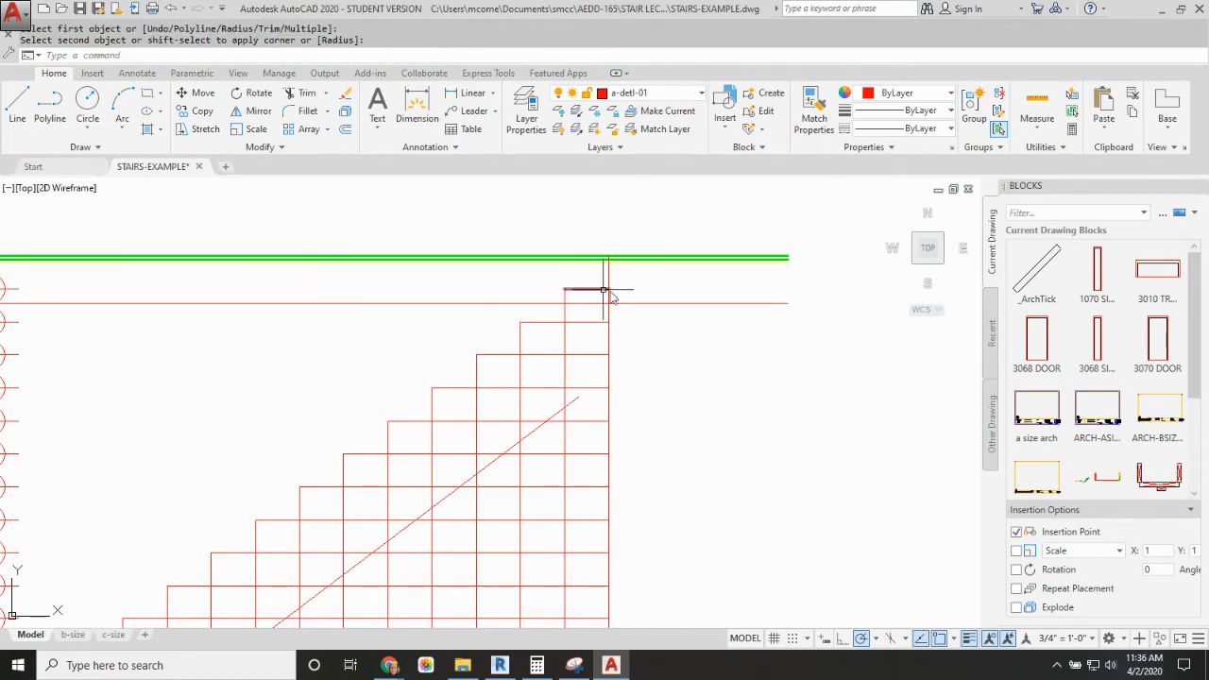
{"action": "left_click", "coordinate": [654, 305]}
{"action": "scroll", "coordinate": [637, 336], "scroll_direction": "down", "scroll_amount": 4}
{"action": "middle_click_drag", "start_coordinate": [635, 334], "coordinate": [635, 326]}
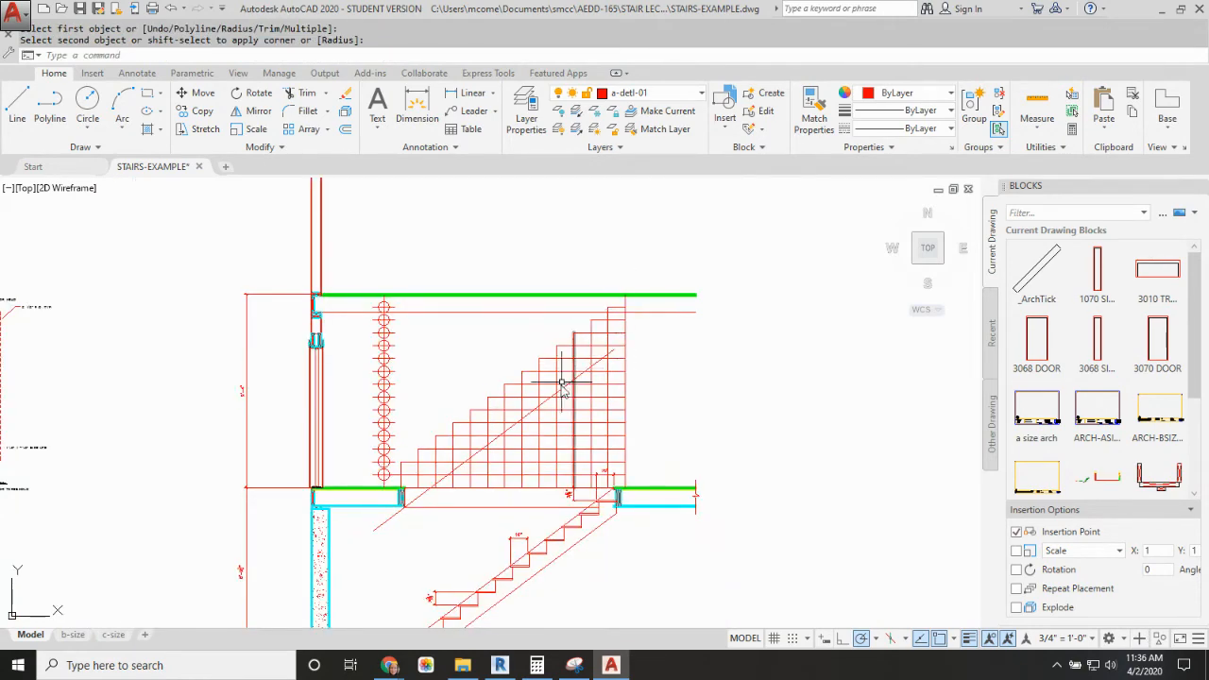
{"action": "key", "text": "Escape"}
Step: Fillet the four lowest tread lines to the base of the next riser with zero radius, removing the excess grid lines
{"action": "scroll", "coordinate": [399, 481], "scroll_direction": "up", "scroll_amount": 2}
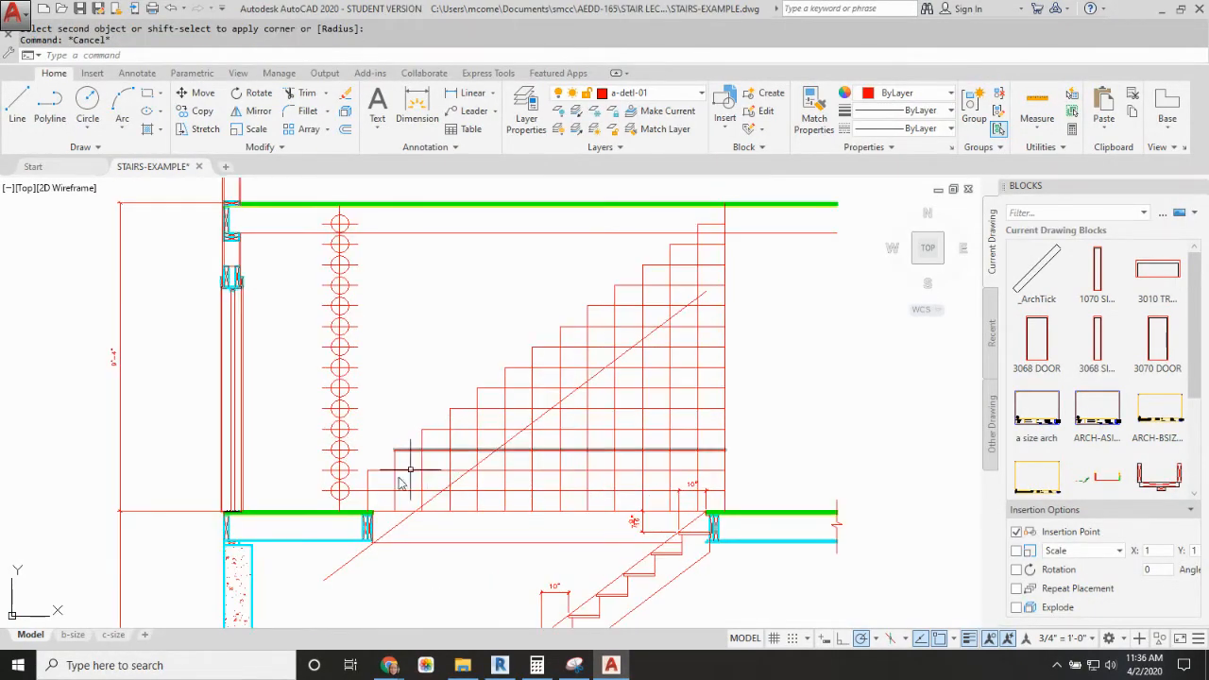
{"action": "scroll", "coordinate": [382, 501], "scroll_direction": "up", "scroll_amount": 2}
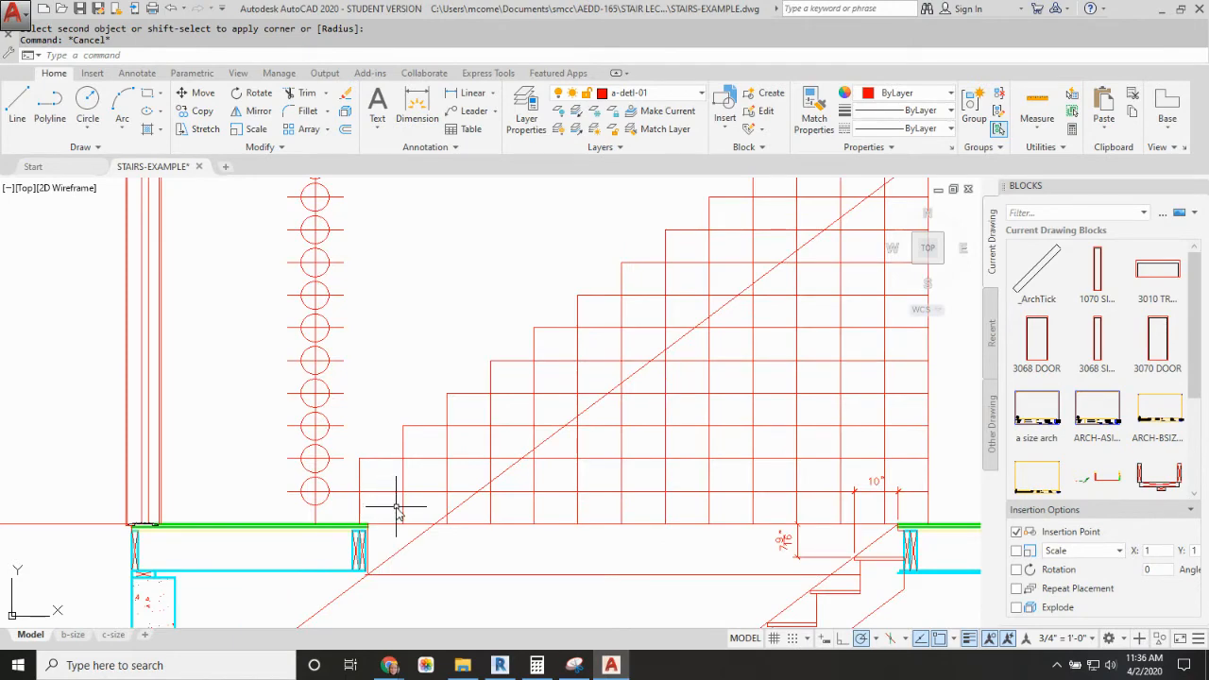
{"action": "key", "text": "Return"}
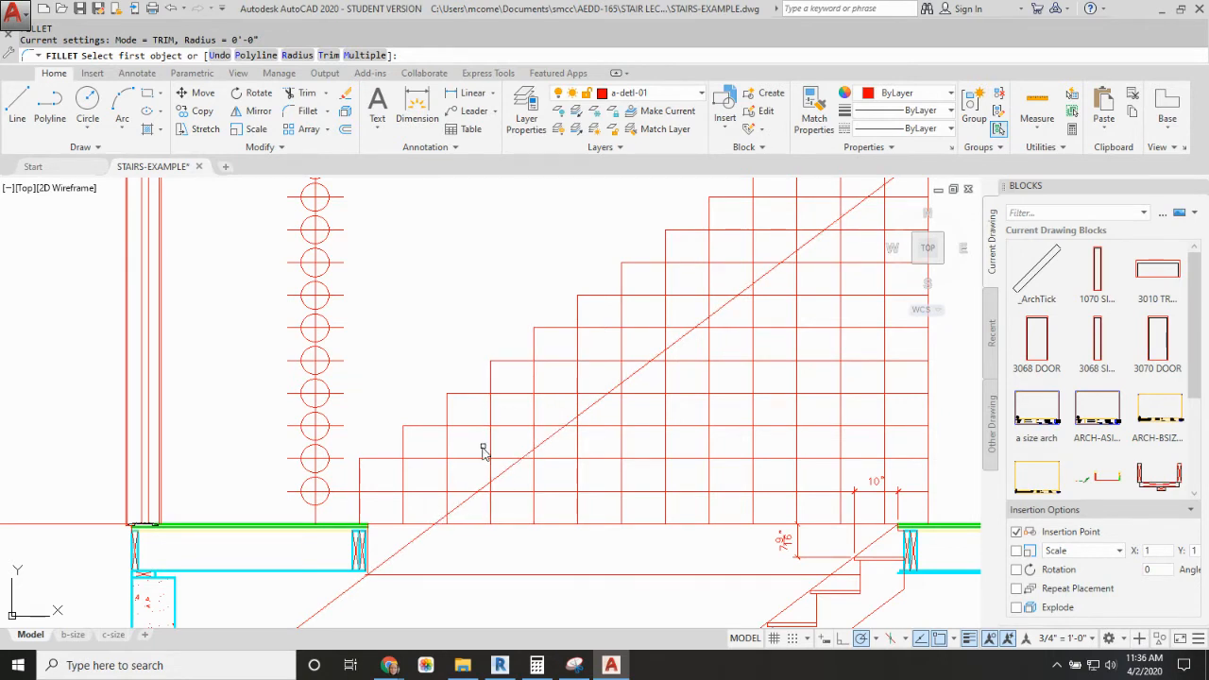
{"action": "left_click", "coordinate": [344, 492]}
{"action": "left_click", "coordinate": [359, 476]}
{"action": "key", "text": "Return"}
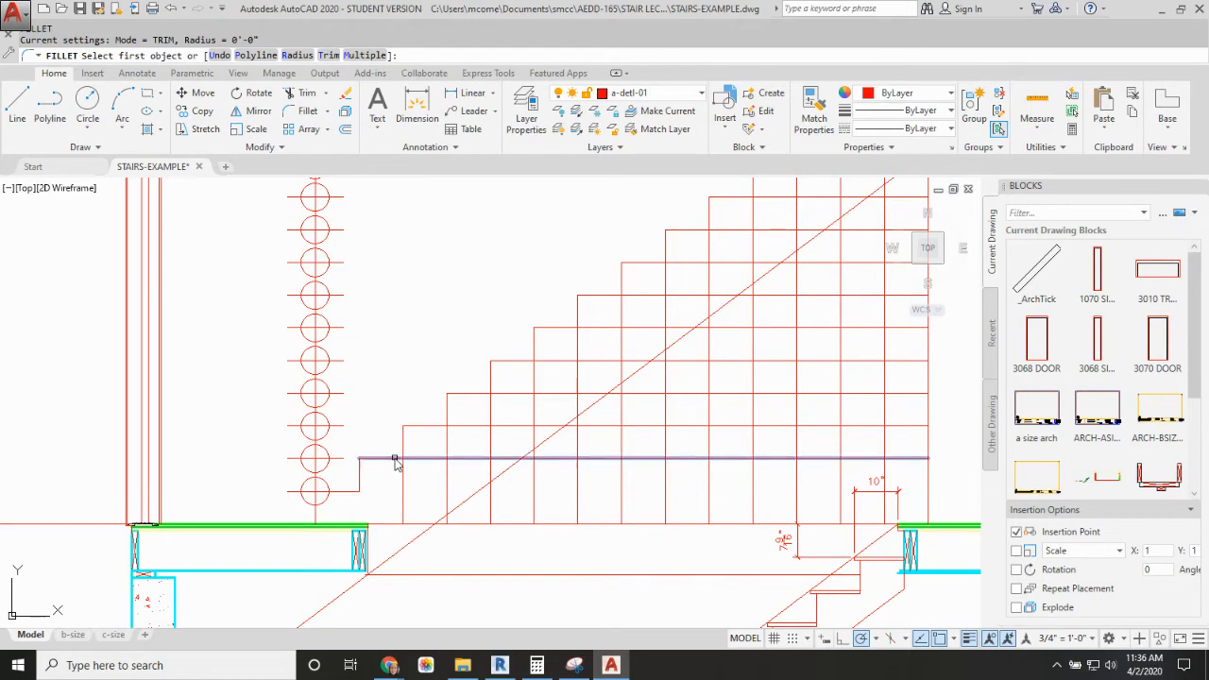
{"action": "left_click", "coordinate": [395, 460]}
{"action": "left_click", "coordinate": [403, 444]}
{"action": "key", "text": "Return"}
{"action": "left_click", "coordinate": [432, 426]}
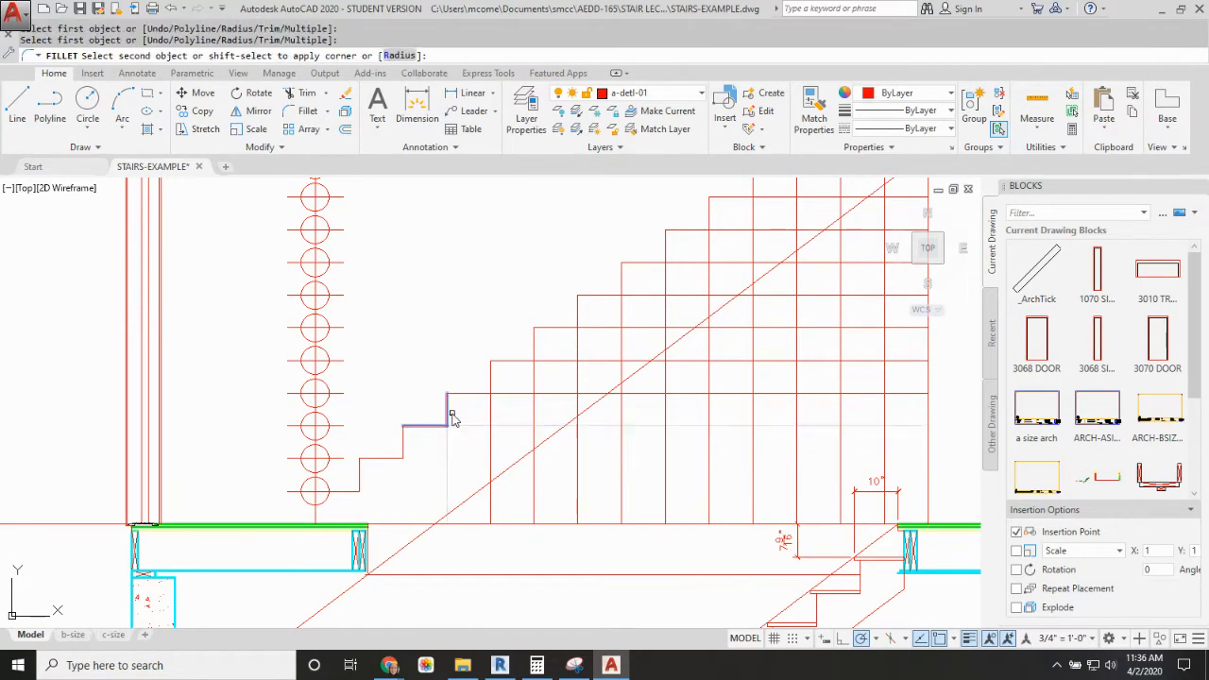
{"action": "left_click", "coordinate": [450, 416]}
{"action": "key", "text": "Return"}
{"action": "left_click", "coordinate": [480, 393]}
{"action": "left_click", "coordinate": [492, 381]}
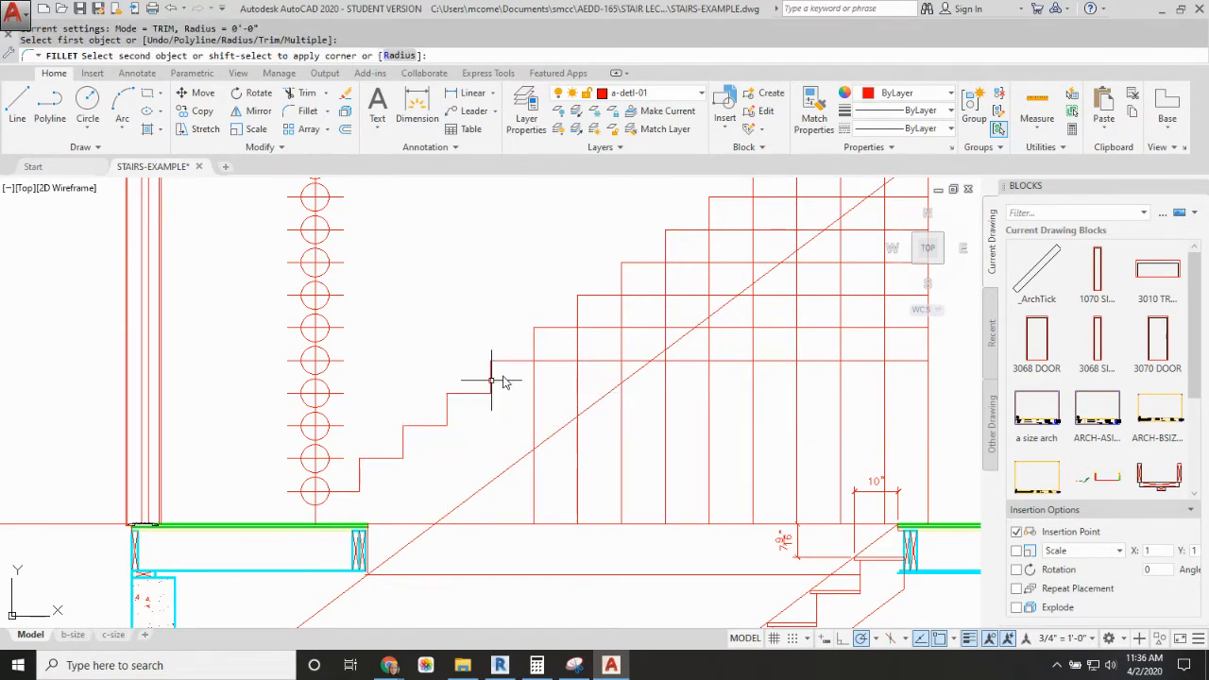
{"action": "left_click", "coordinate": [491, 381]}
Step: Fillet the fifth through eighth tread lines to the base of the next riser with zero radius, removing the excess grid lines
{"action": "key", "text": "Return"}
{"action": "left_click", "coordinate": [521, 360]}
{"action": "left_click", "coordinate": [533, 345]}
{"action": "key", "text": "Return"}
{"action": "left_click", "coordinate": [570, 328]}
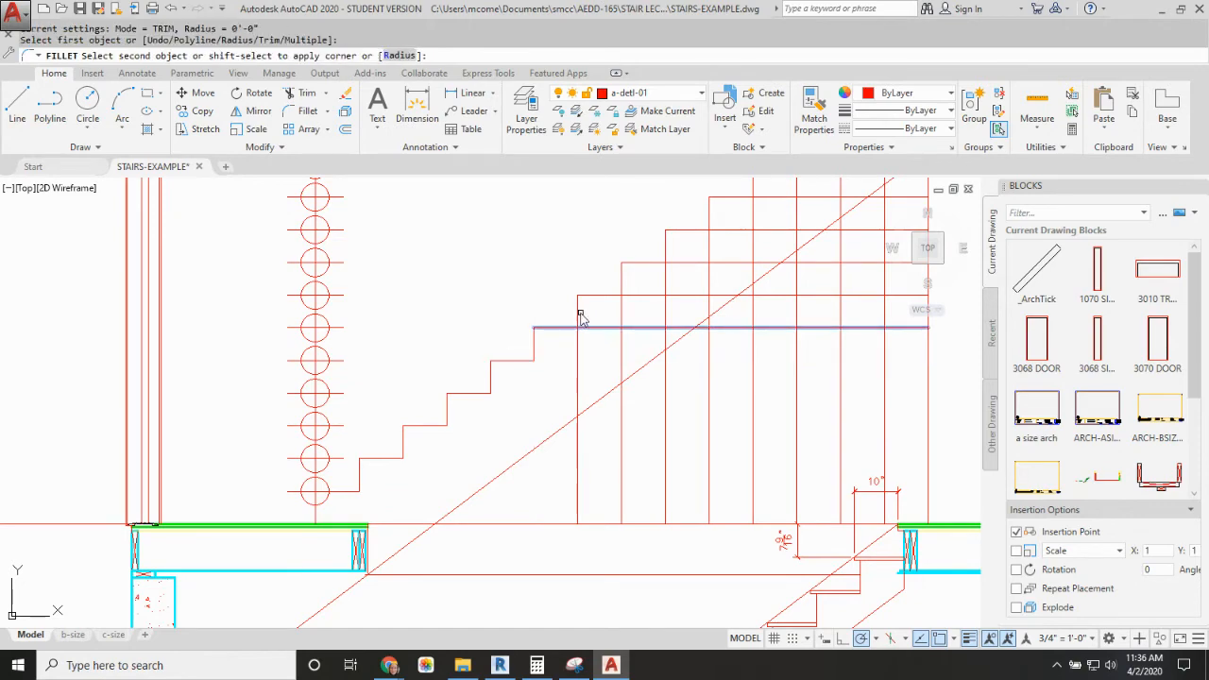
{"action": "left_click", "coordinate": [580, 318]}
{"action": "key", "text": "Return"}
{"action": "left_click", "coordinate": [610, 296]}
{"action": "left_click", "coordinate": [621, 281]}
{"action": "key", "text": "Return"}
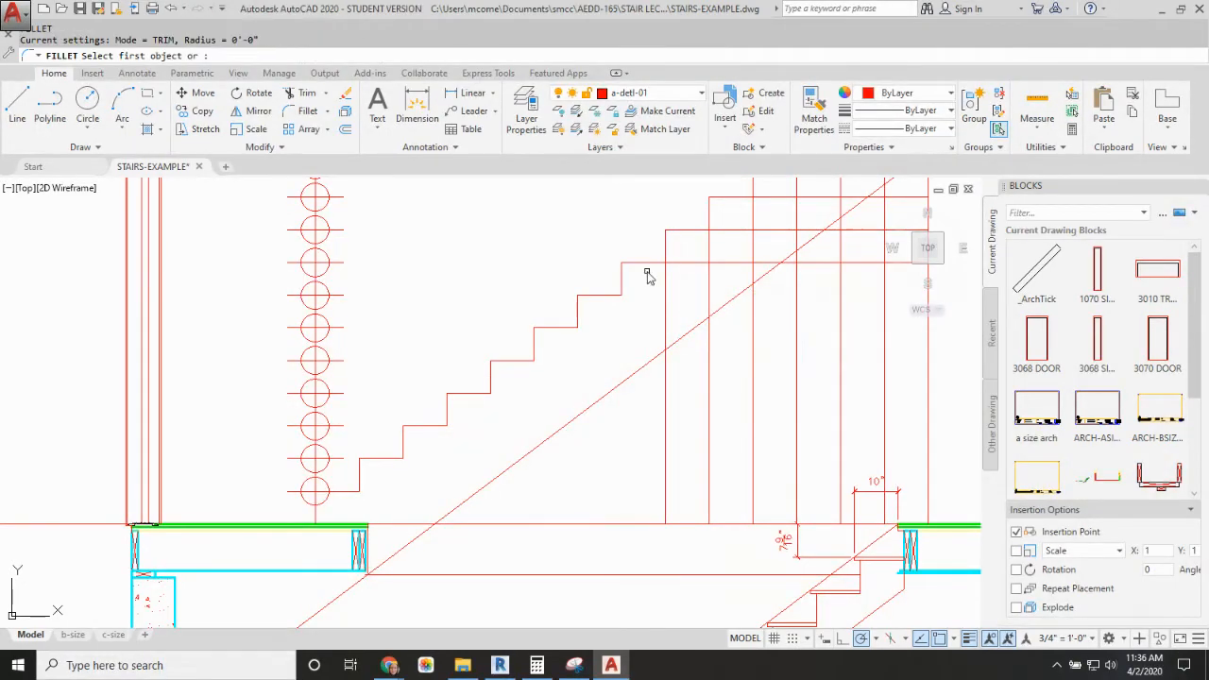
{"action": "left_click", "coordinate": [657, 263]}
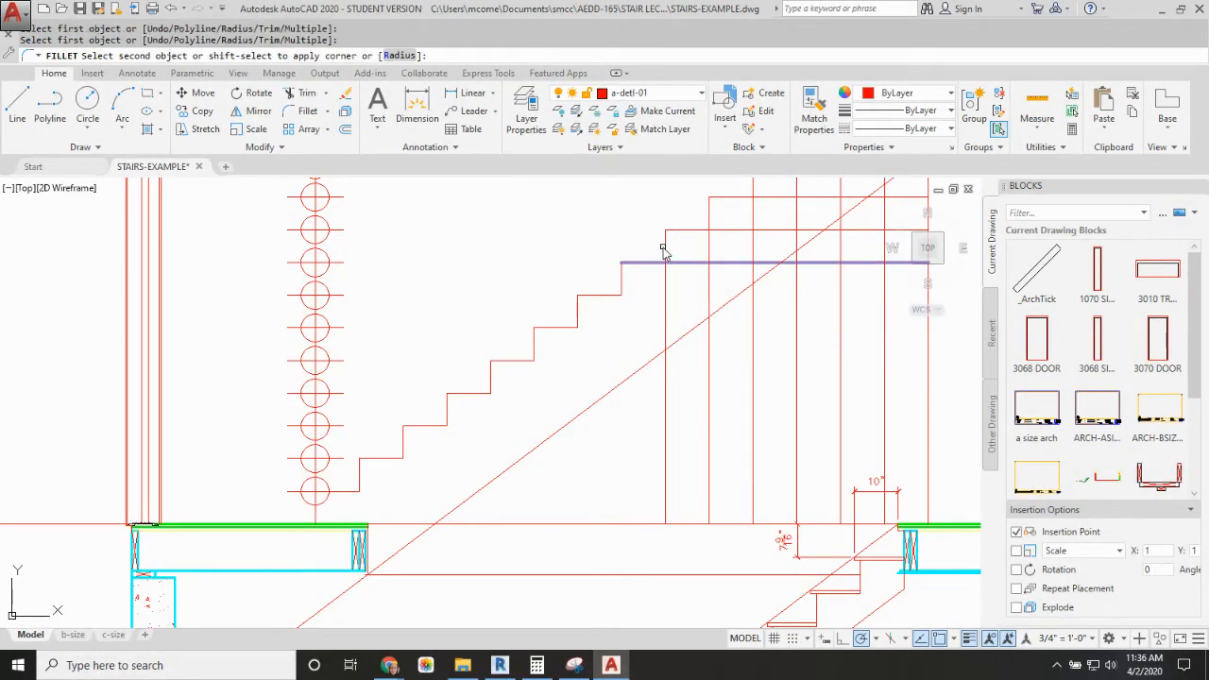
{"action": "left_click", "coordinate": [665, 250]}
Step: Fillet the ninth through thirteenth tread lines to the base of the next riser with zero radius, completing the stepped profile
{"action": "key", "text": "Return"}
{"action": "middle_click_drag", "start_coordinate": [661, 249], "coordinate": [576, 359]}
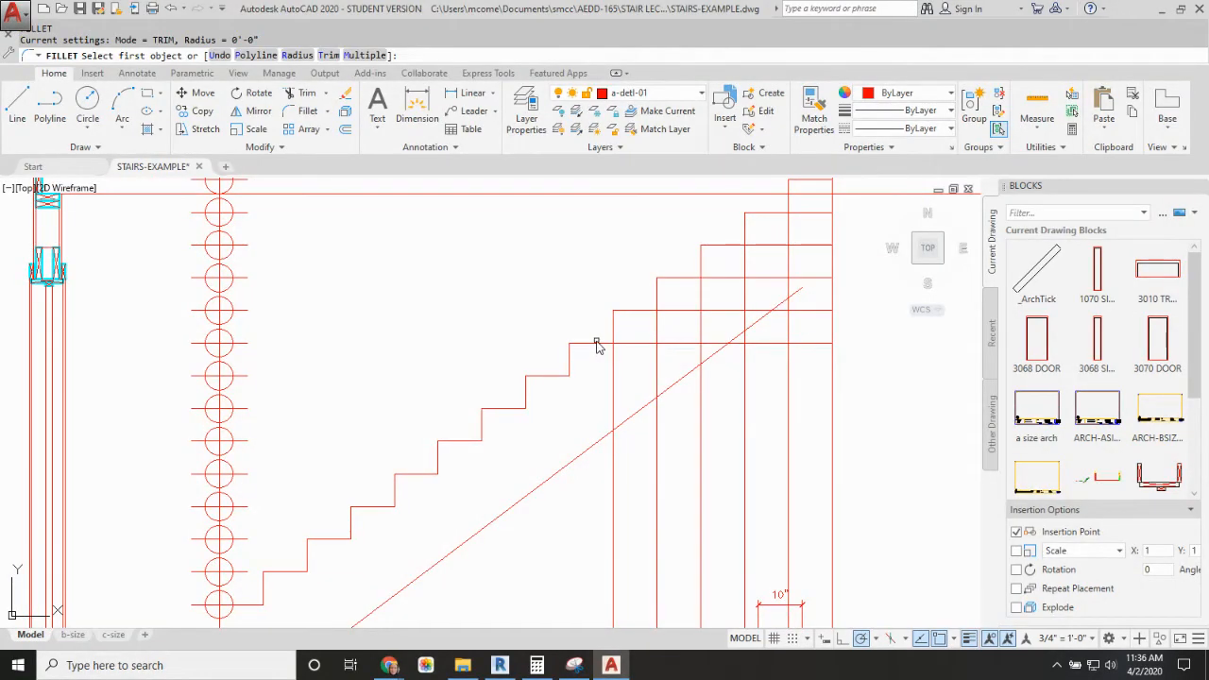
{"action": "left_click", "coordinate": [596, 344]}
{"action": "left_click", "coordinate": [614, 330]}
{"action": "key", "text": "Return"}
{"action": "left_click", "coordinate": [648, 310]}
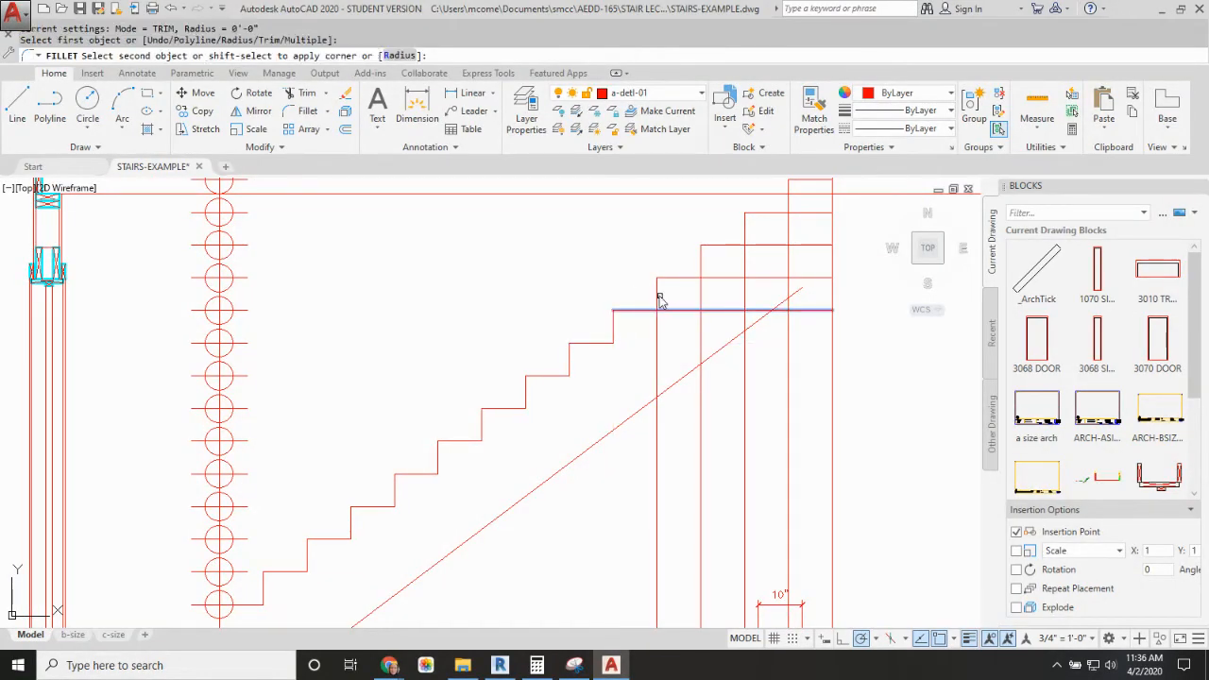
{"action": "left_click", "coordinate": [659, 299]}
{"action": "key", "text": "Return"}
{"action": "left_click", "coordinate": [686, 276]}
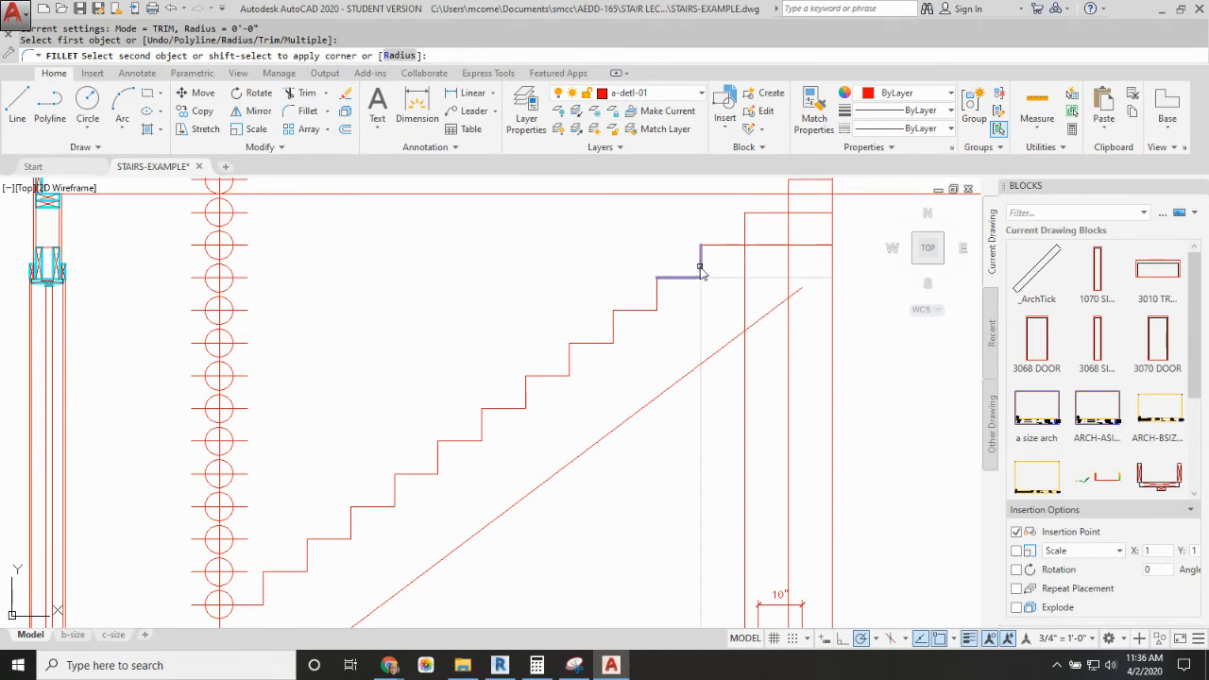
{"action": "left_click", "coordinate": [701, 272]}
{"action": "key", "text": "Return"}
{"action": "left_click", "coordinate": [728, 245]}
{"action": "left_click", "coordinate": [745, 236]}
{"action": "key", "text": "Return"}
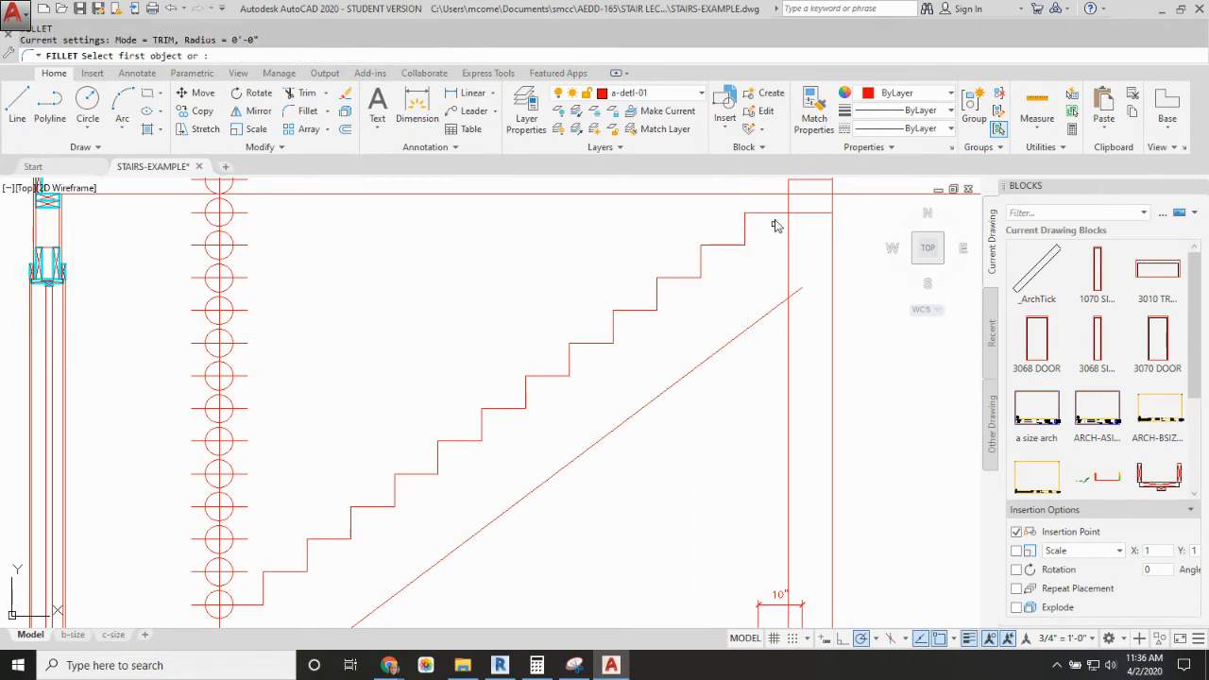
{"action": "left_click", "coordinate": [797, 214]}
{"action": "left_click", "coordinate": [790, 200]}
{"action": "key", "text": "Return"}
{"action": "scroll", "coordinate": [733, 321], "scroll_direction": "down", "scroll_amount": 4}
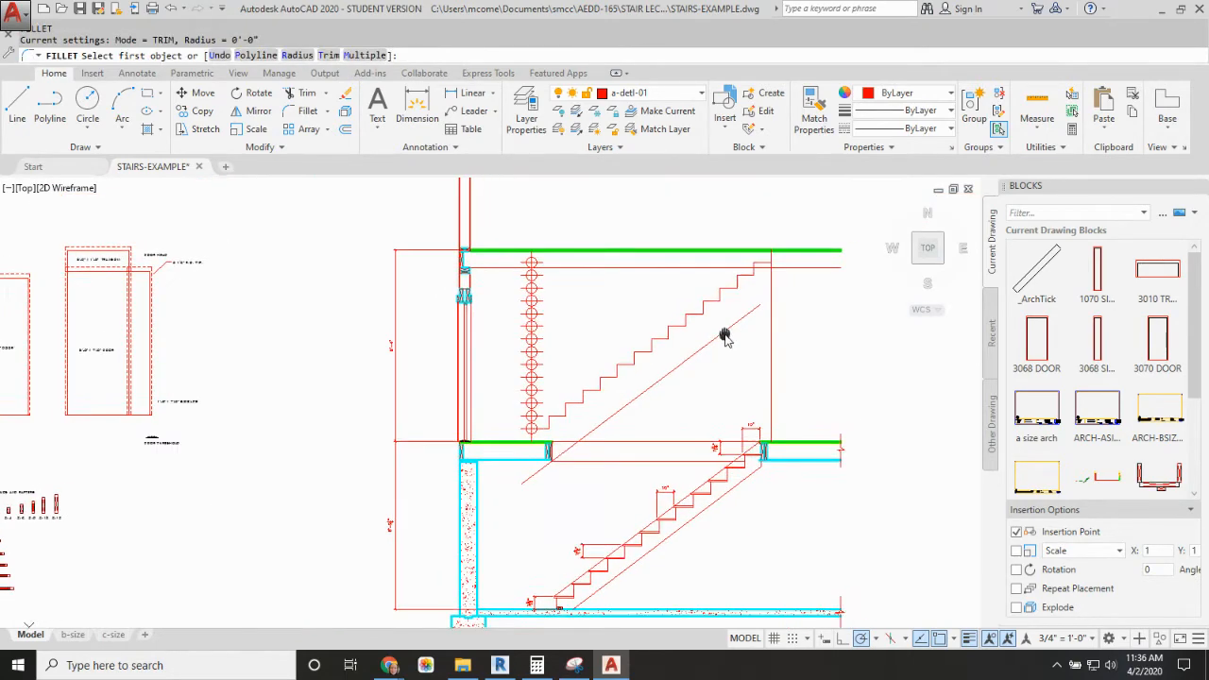
{"action": "scroll", "coordinate": [742, 348], "scroll_direction": "up", "scroll_amount": 2}
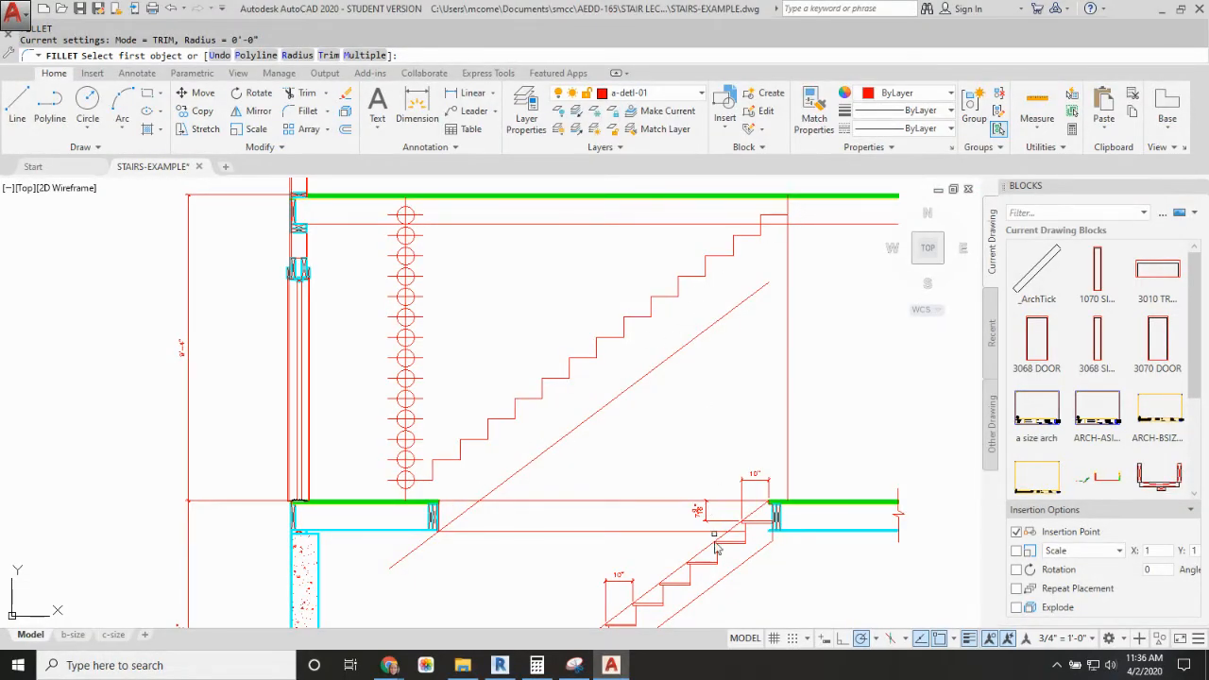
{"action": "middle_click_drag", "start_coordinate": [713, 545], "coordinate": [700, 466]}
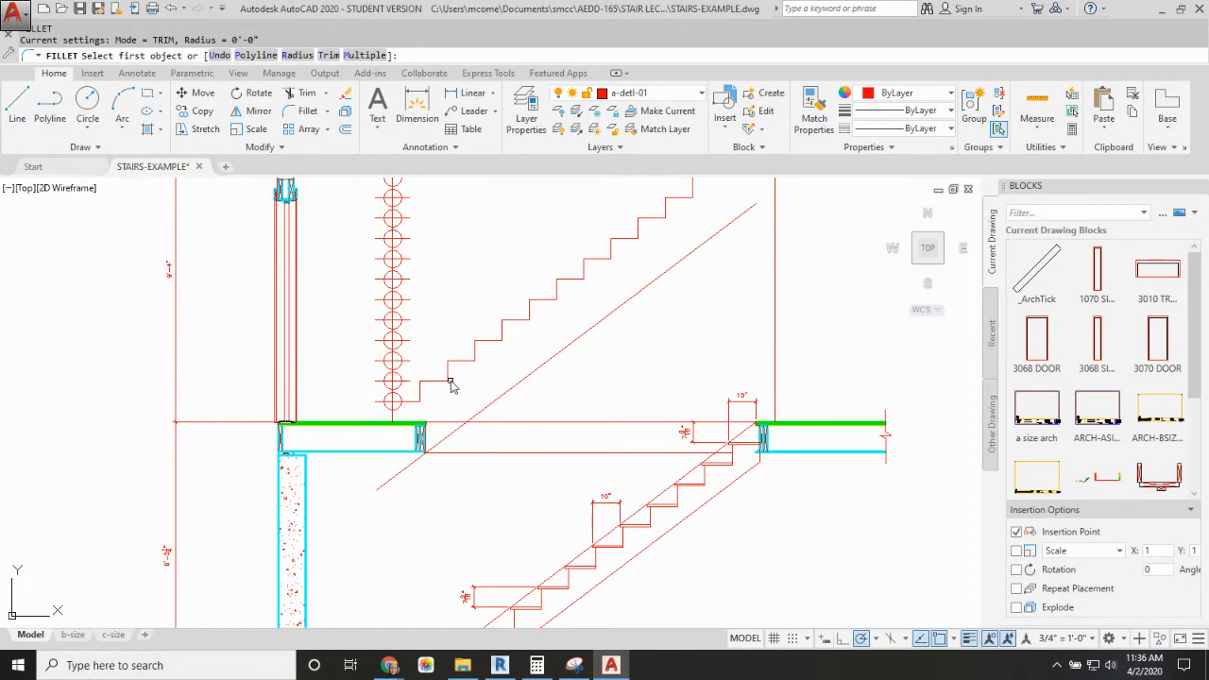
{"action": "middle_click_drag", "start_coordinate": [544, 354], "coordinate": [535, 405]}
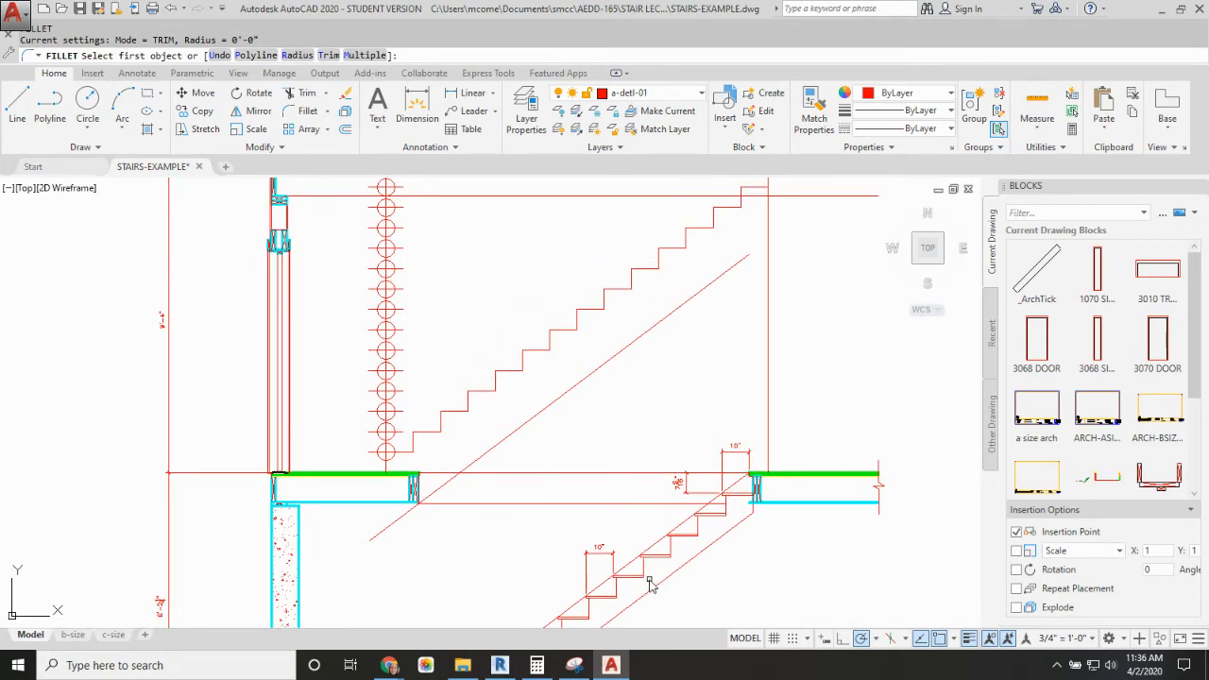
{"action": "key", "text": "Escape"}
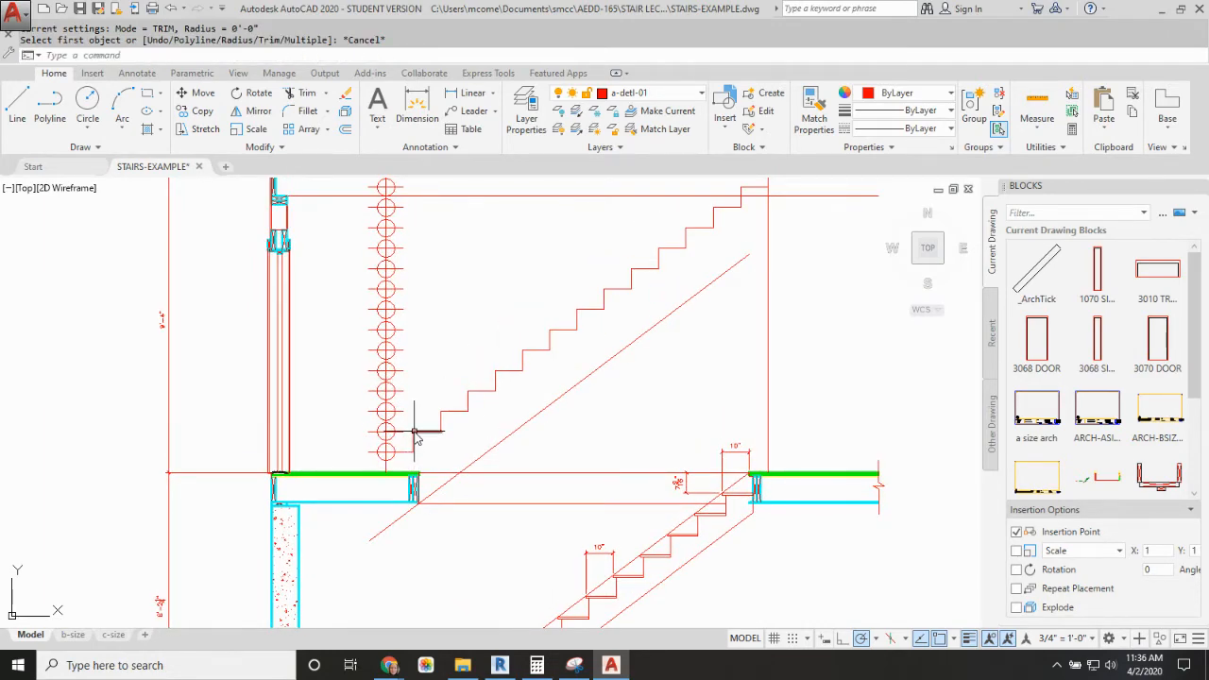
Step: Draw a diagonal line along the step nosings from the lowest tread at the divided guide line to the top nosing
{"action": "type", "text": "l"}
{"action": "key", "text": "Return"}
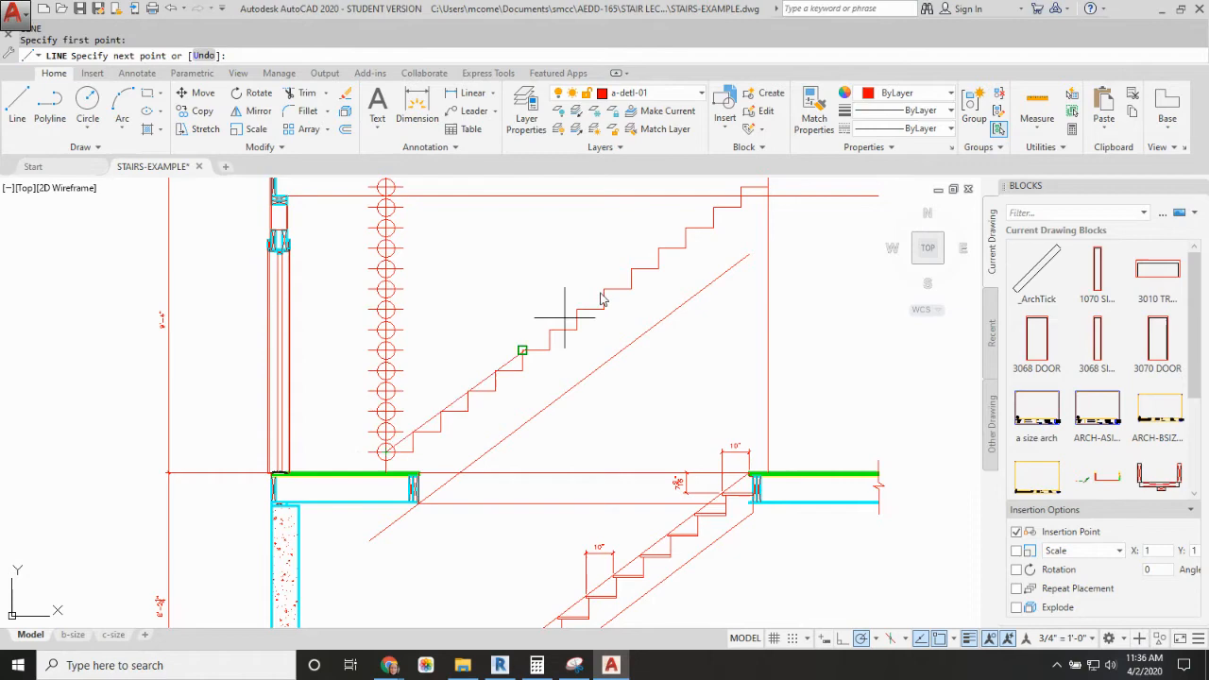
{"action": "left_click", "coordinate": [742, 190]}
{"action": "key", "text": "Escape"}
Step: Offset the nosing diagonal 11.25" toward the underside of the stair to form the stringer's lower edge
{"action": "type", "text": "o"}
{"action": "key", "text": "Return"}
{"action": "type", "text": "1"}
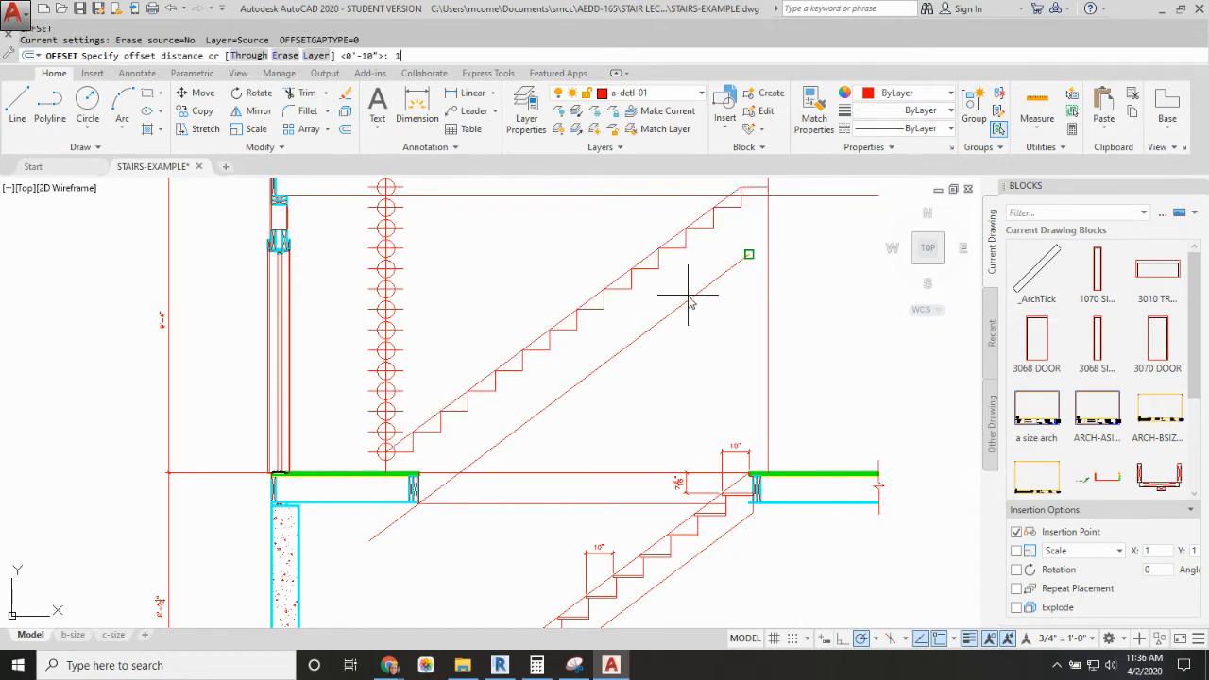
{"action": "type", "text": "1.25"}
{"action": "key", "text": "Return"}
{"action": "left_click", "coordinate": [689, 283]}
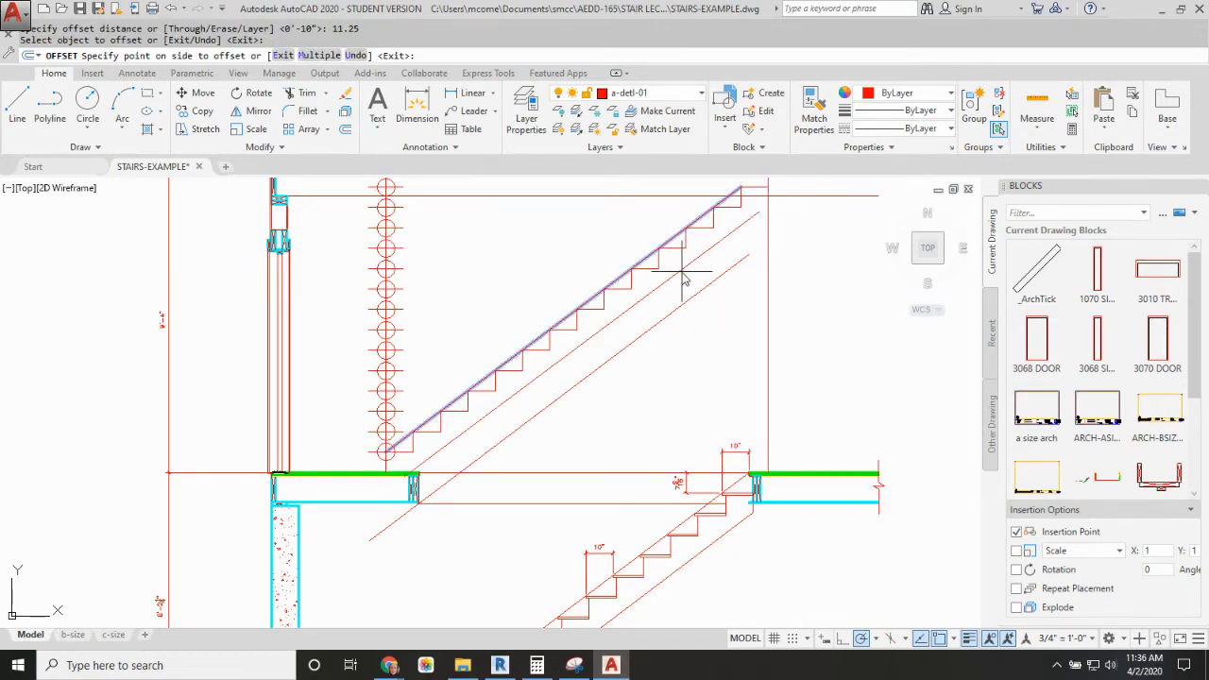
{"action": "left_click", "coordinate": [687, 276]}
{"action": "key", "text": "Escape"}
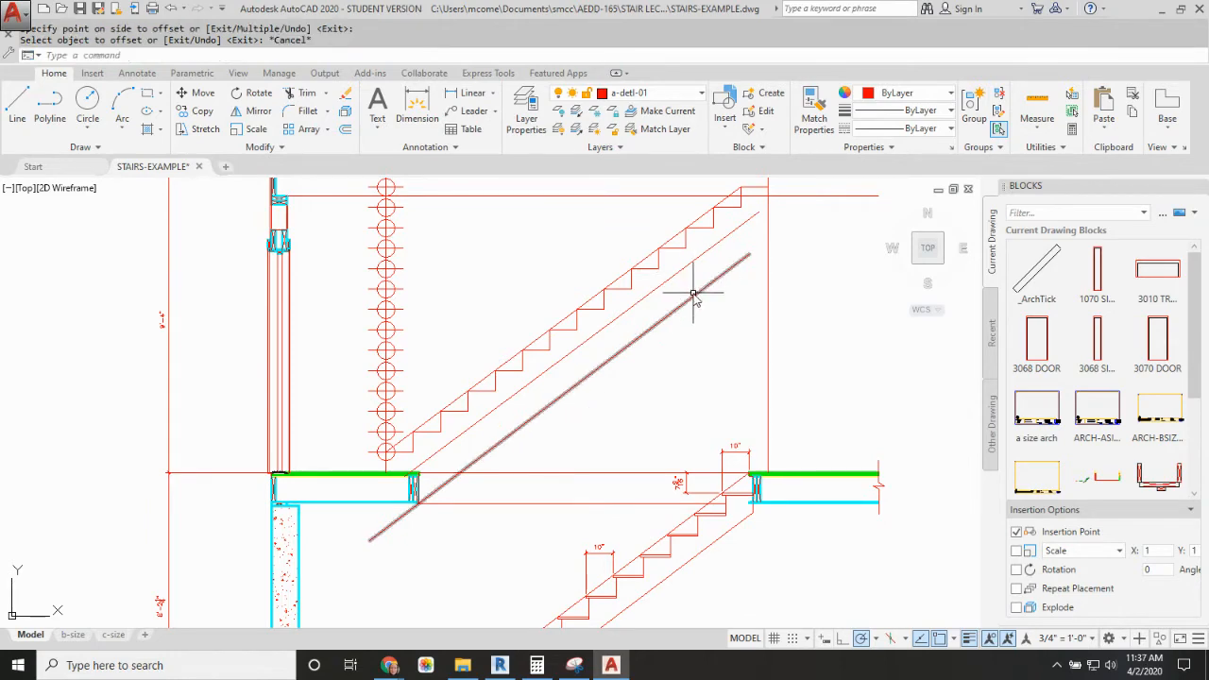
Step: Draw the stringer's base line along the first-floor surface between the foot of the divided guide line and the stringer's lower edge
{"action": "scroll", "coordinate": [423, 455], "scroll_direction": "up", "scroll_amount": 5}
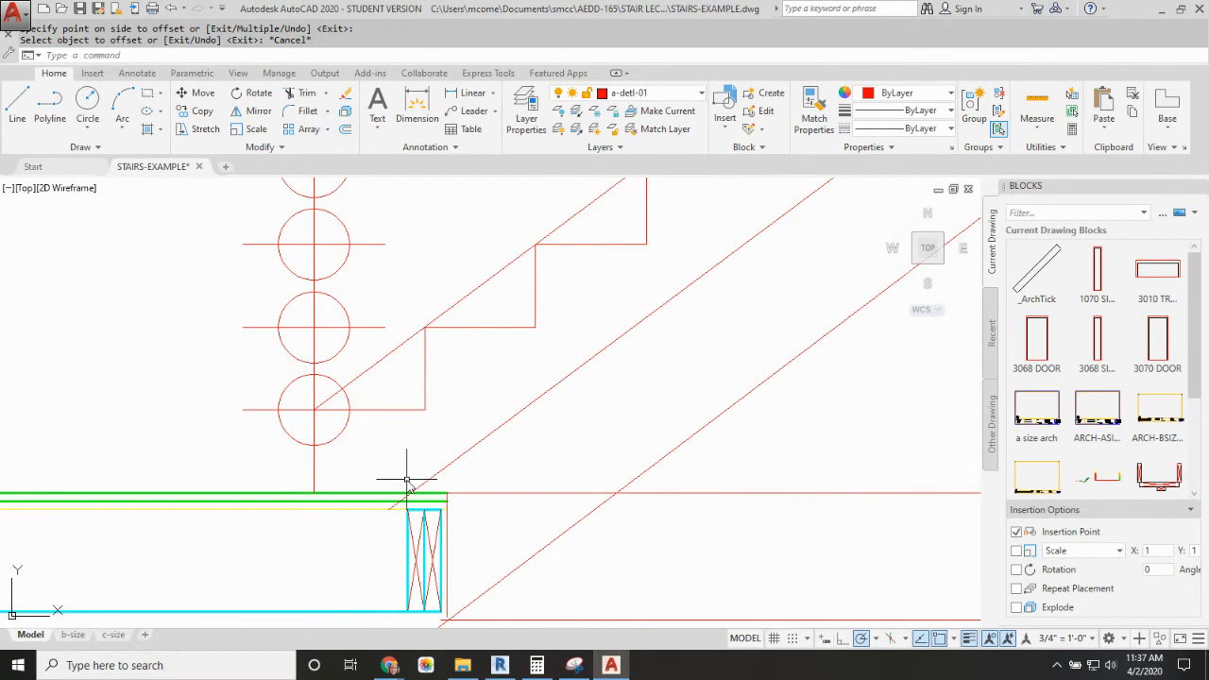
{"action": "key", "text": "Return"}
{"action": "left_click", "coordinate": [313, 494]}
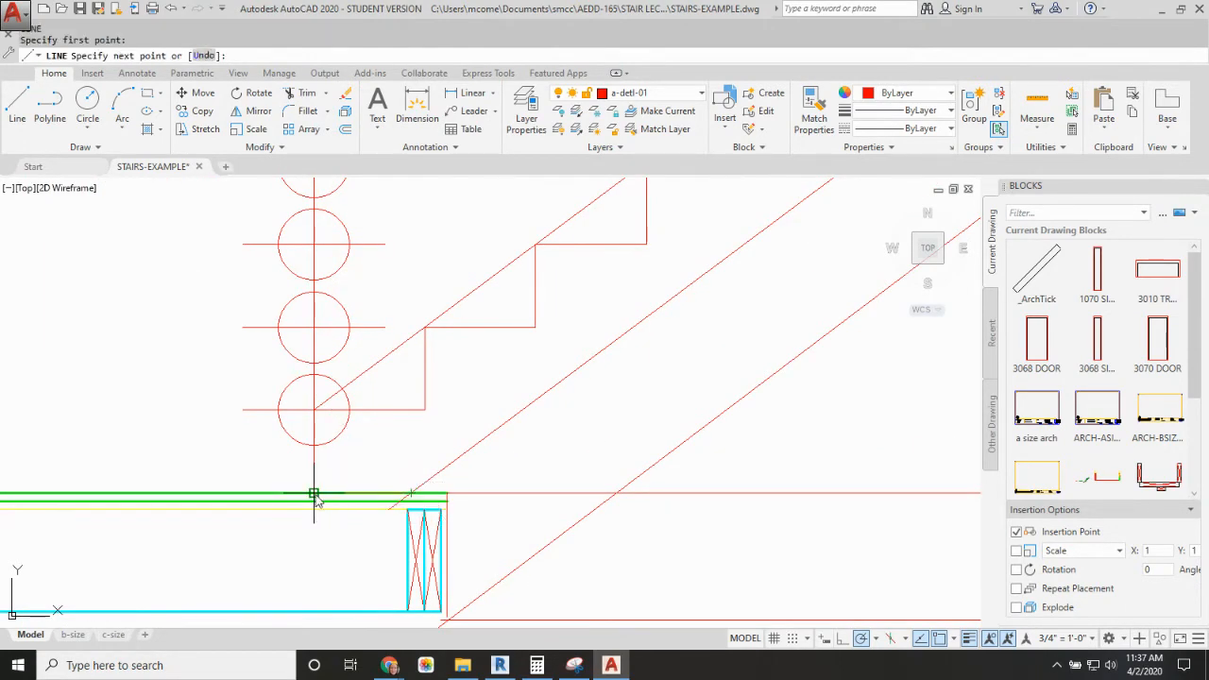
{"action": "left_click", "coordinate": [411, 493]}
{"action": "key", "text": "Escape"}
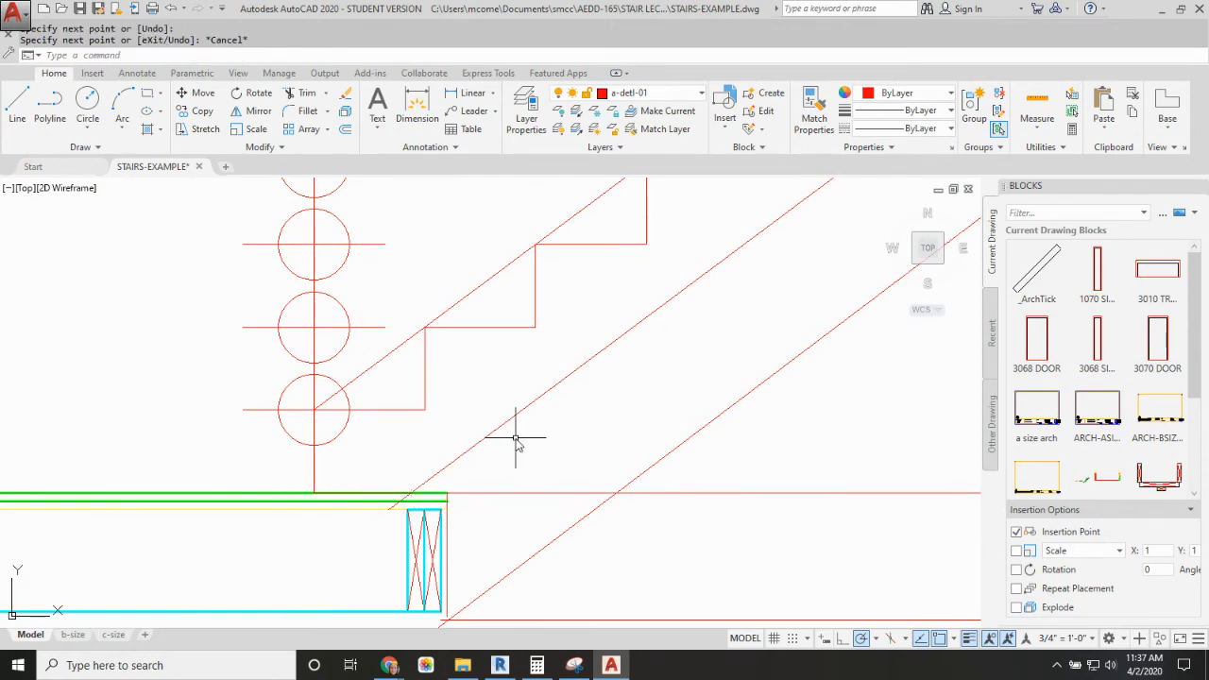
Step: Trim the end of the stringer's lower edge that extends below the first-floor surface
{"action": "type", "text": "tr"}
{"action": "key", "text": "Return"}
{"action": "left_click", "coordinate": [428, 497]}
{"action": "key", "text": "Return"}
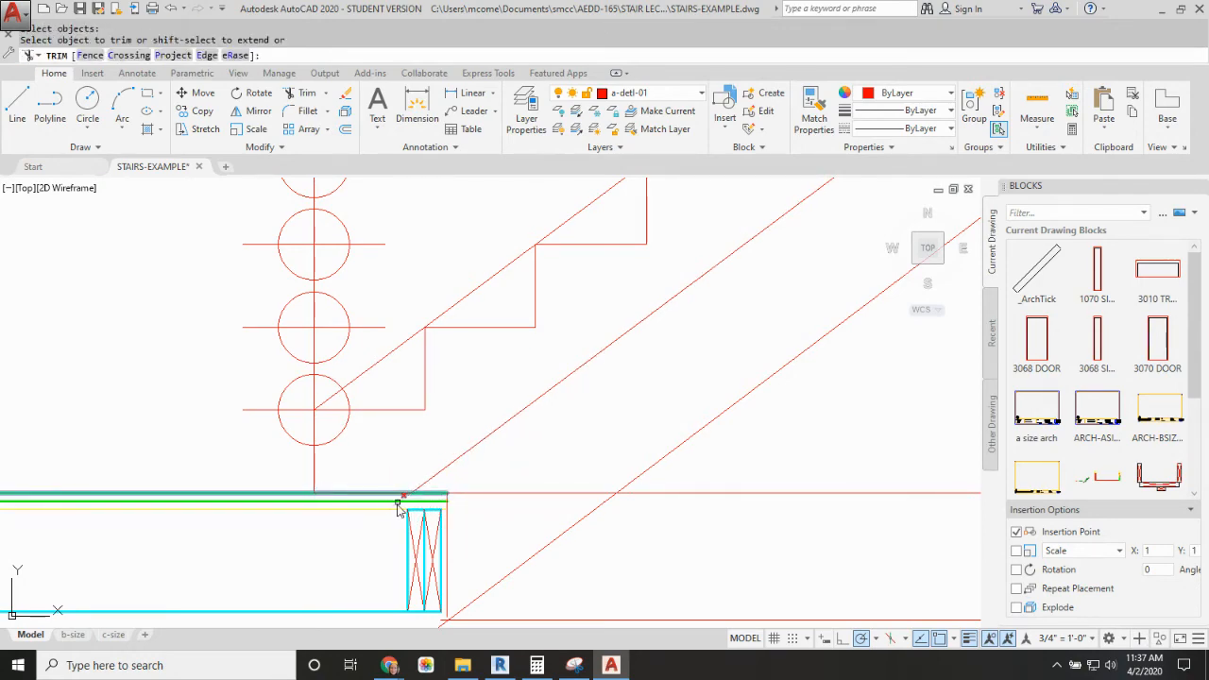
{"action": "left_click", "coordinate": [400, 503]}
{"action": "key", "text": "Return"}
Step: Erase the diagonal construction line running across the step nosings
{"action": "scroll", "coordinate": [516, 406], "scroll_direction": "down", "scroll_amount": 4}
{"action": "middle_click_drag", "start_coordinate": [518, 405], "coordinate": [422, 484]}
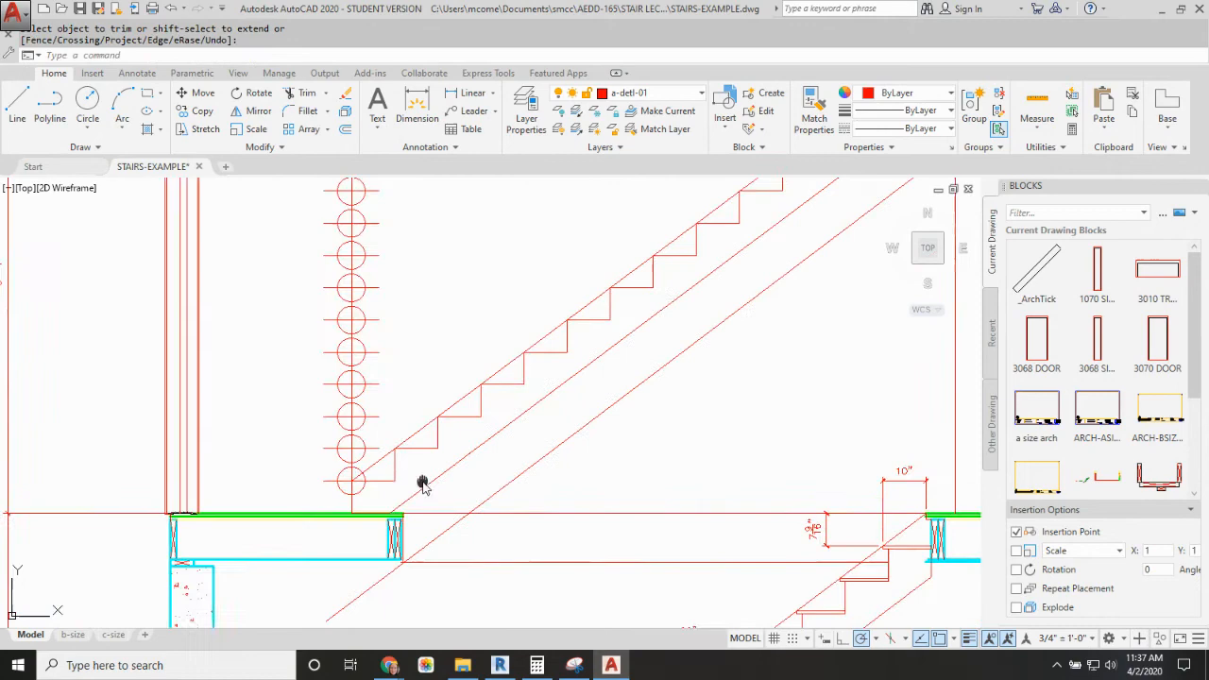
{"action": "left_click", "coordinate": [551, 335]}
{"action": "key", "text": "Delete"}
Step: Fillet the upper end of the stringer's lower edge to the total-run vertical line with zero radius
{"action": "scroll", "coordinate": [513, 437], "scroll_direction": "down", "scroll_amount": 2}
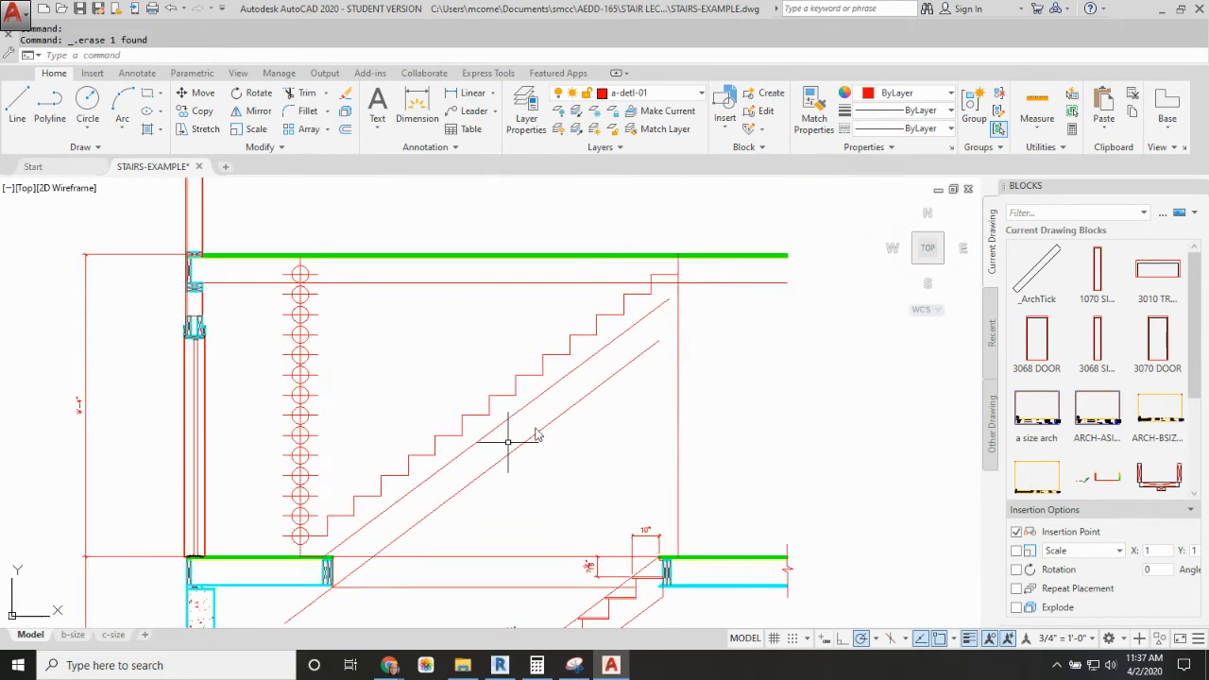
{"action": "scroll", "coordinate": [681, 294], "scroll_direction": "up", "scroll_amount": 5}
{"action": "key", "text": "Return"}
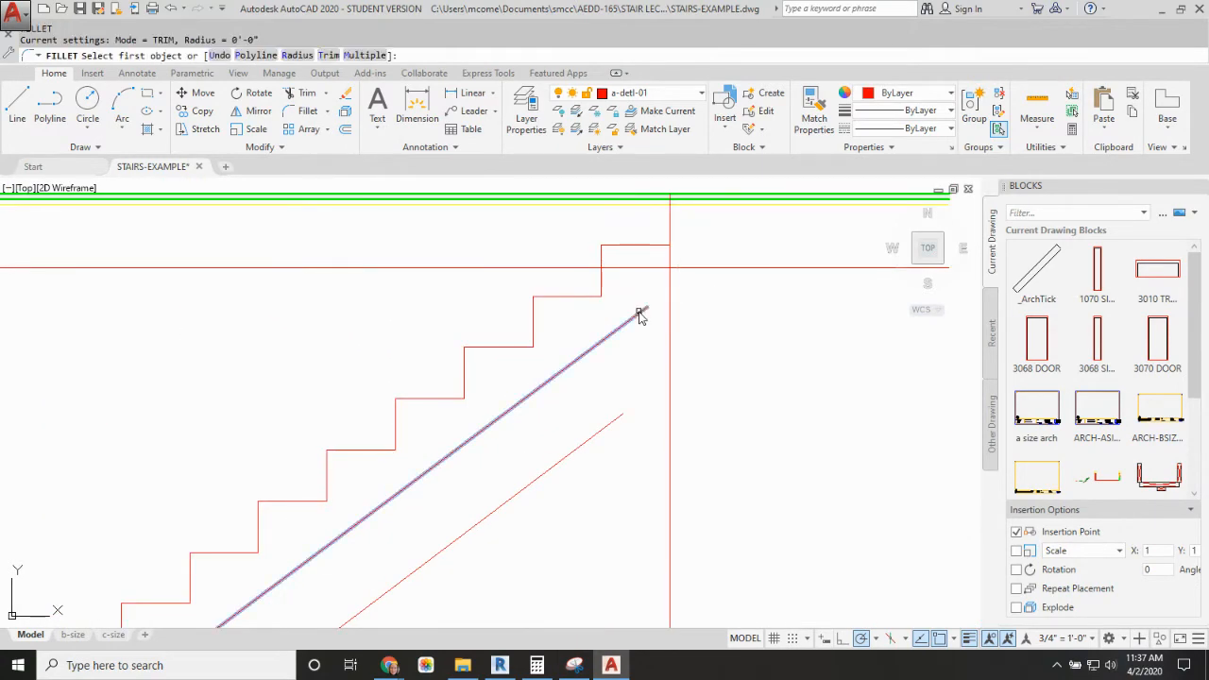
{"action": "left_click", "coordinate": [640, 312]}
{"action": "left_click", "coordinate": [671, 277]}
{"action": "key", "text": "Return"}
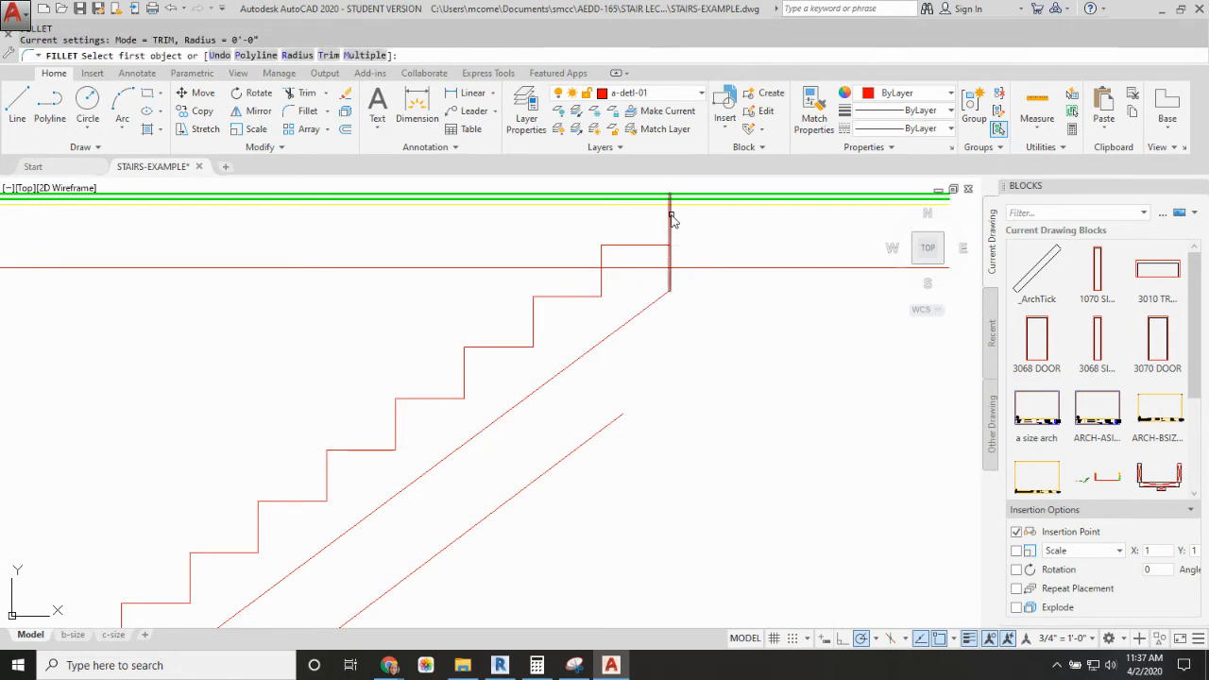
{"action": "left_click", "coordinate": [671, 218]}
{"action": "key", "text": "Escape"}
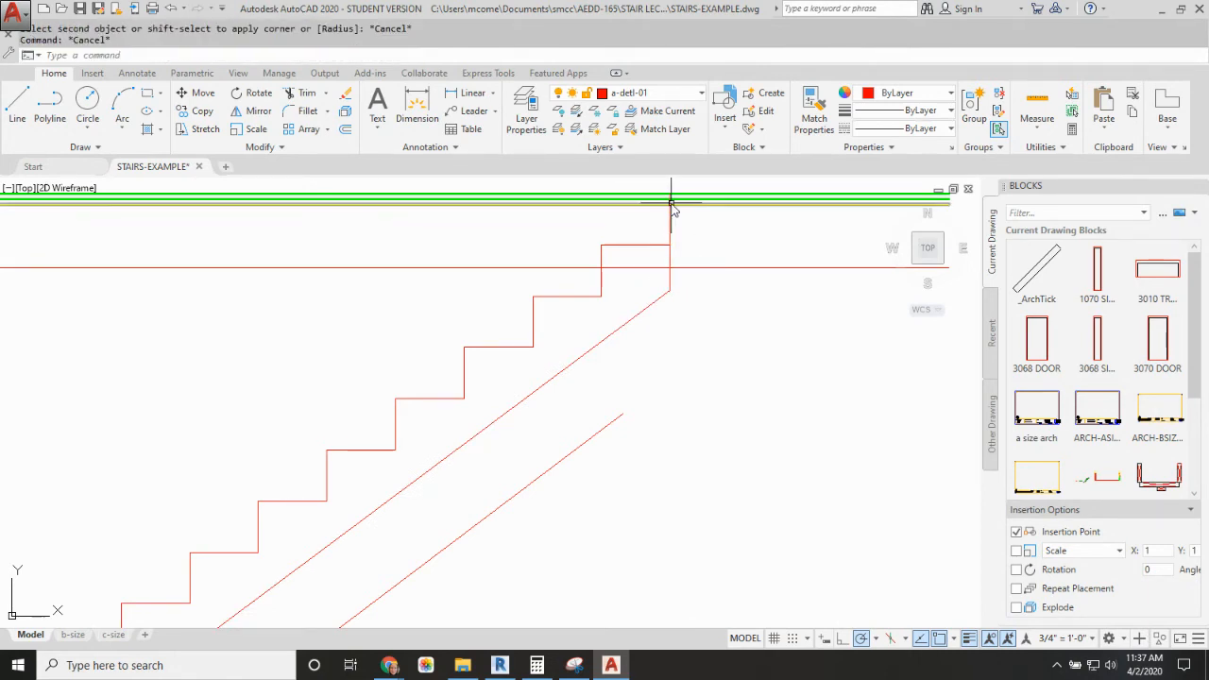
Step: Shorten the total-run vertical line so its upper end meets the end of the top tread
{"action": "left_click", "coordinate": [671, 208]}
{"action": "left_click", "coordinate": [670, 195]}
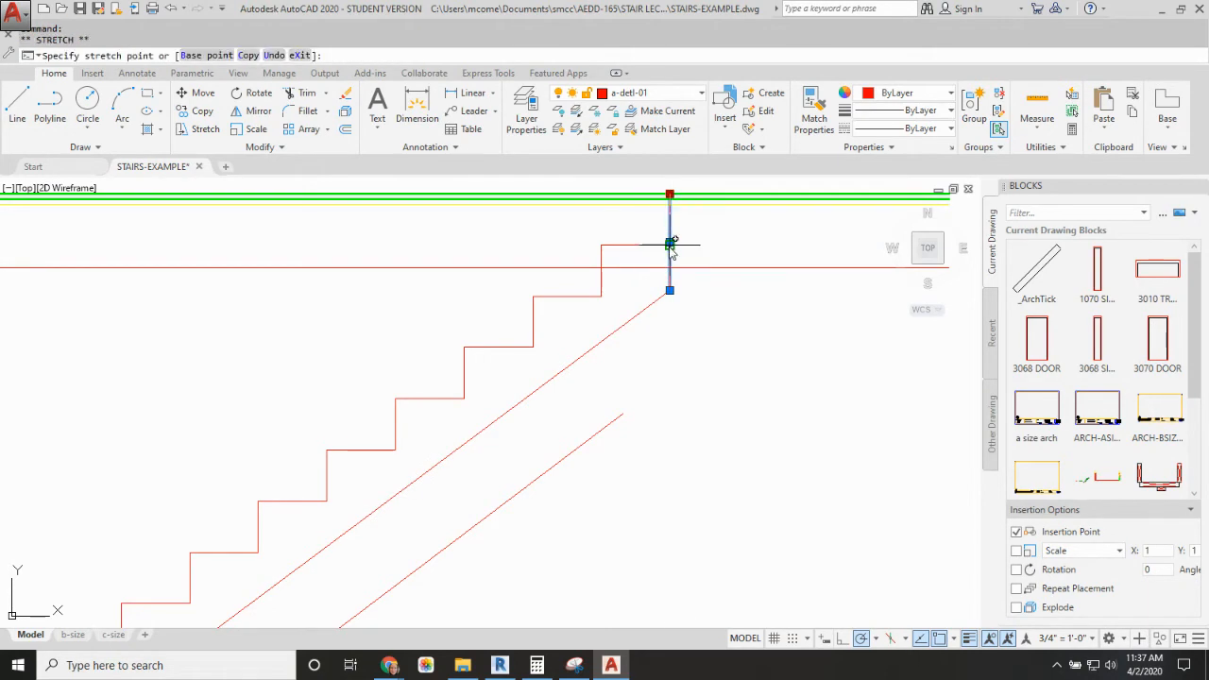
{"action": "left_click", "coordinate": [670, 246]}
{"action": "key", "text": "Escape"}
Step: Copy the double header at the first-floor stair opening to the underside of the second-floor sheathing, aligned with the stringer's upper end
{"action": "scroll", "coordinate": [679, 283], "scroll_direction": "down", "scroll_amount": 3}
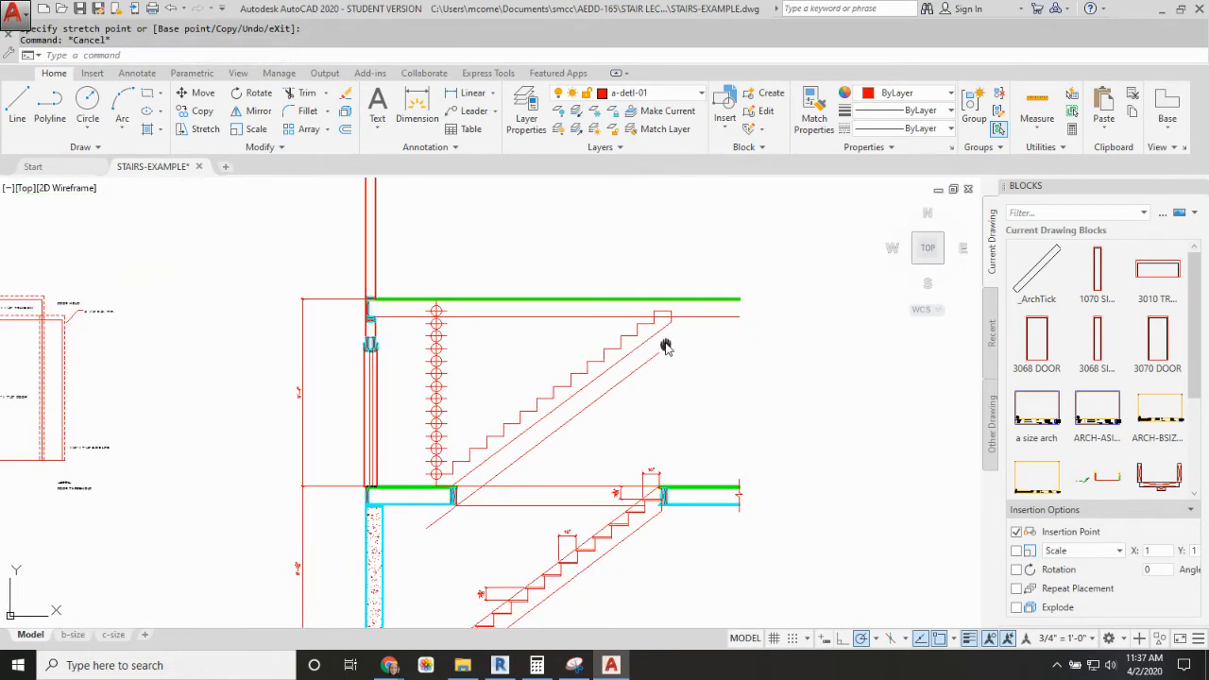
{"action": "scroll", "coordinate": [614, 416], "scroll_direction": "up", "scroll_amount": 6}
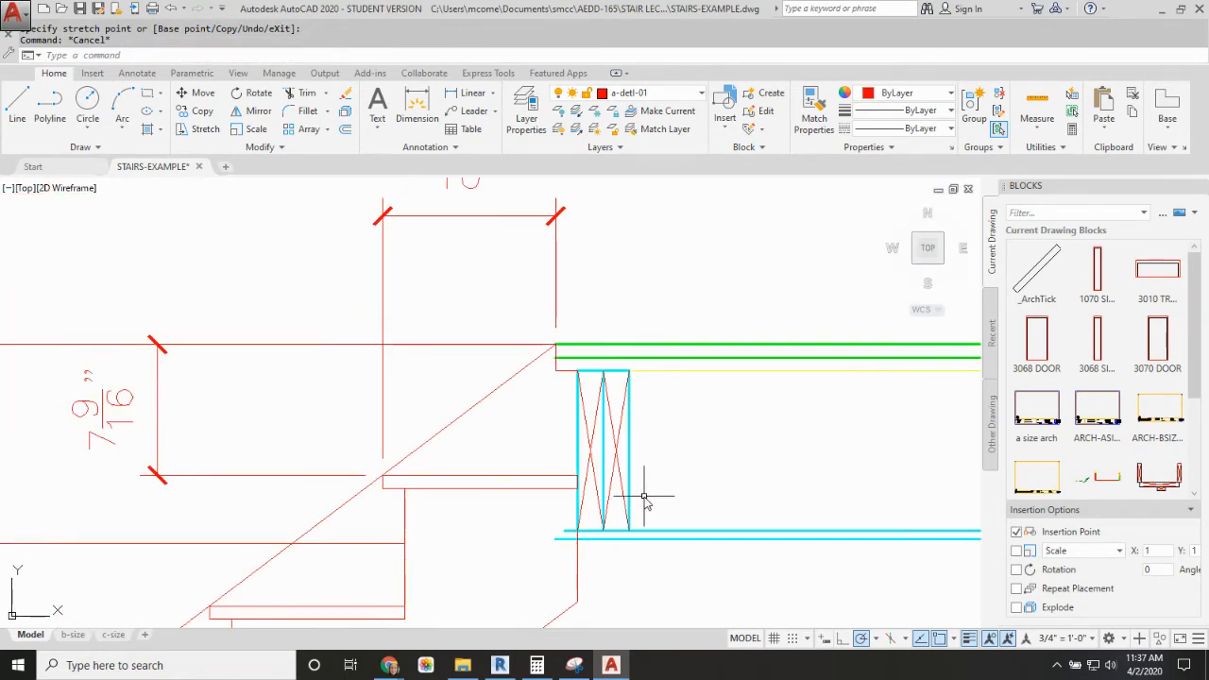
{"action": "type", "text": "cp"}
{"action": "key", "text": "Escape"}
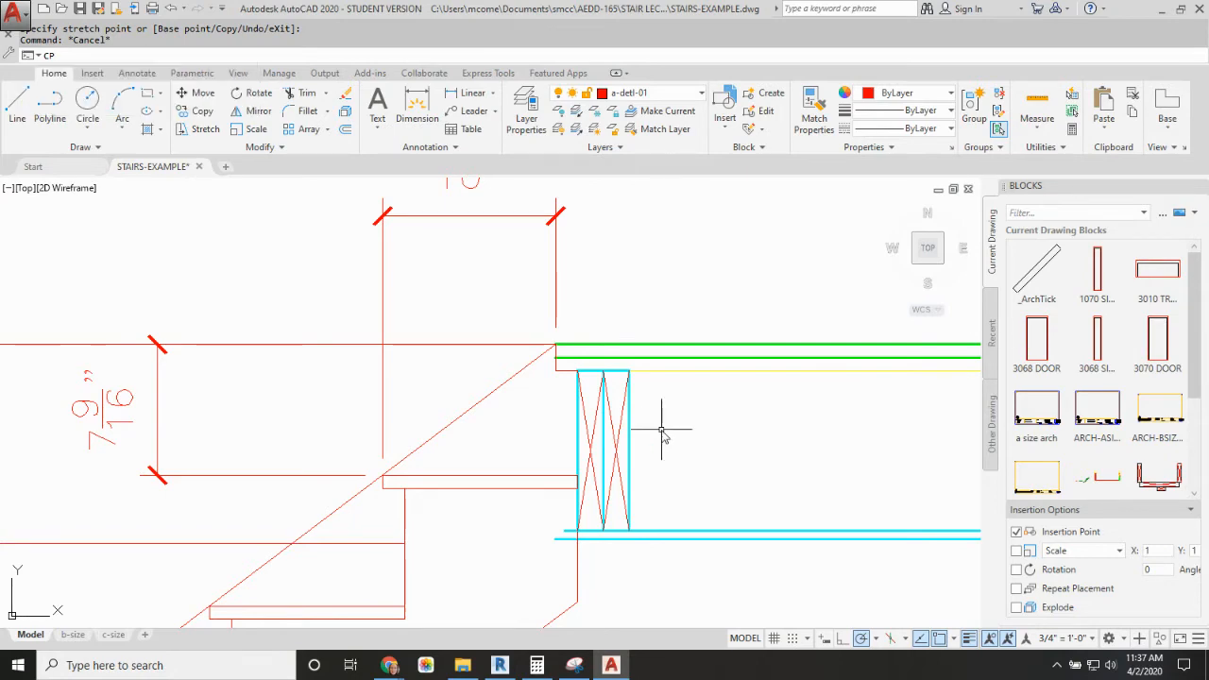
{"action": "key", "text": "Escape"}
{"action": "type", "text": "c"}
{"action": "key", "text": "Return"}
{"action": "left_click", "coordinate": [682, 406]}
{"action": "left_click", "coordinate": [578, 434]}
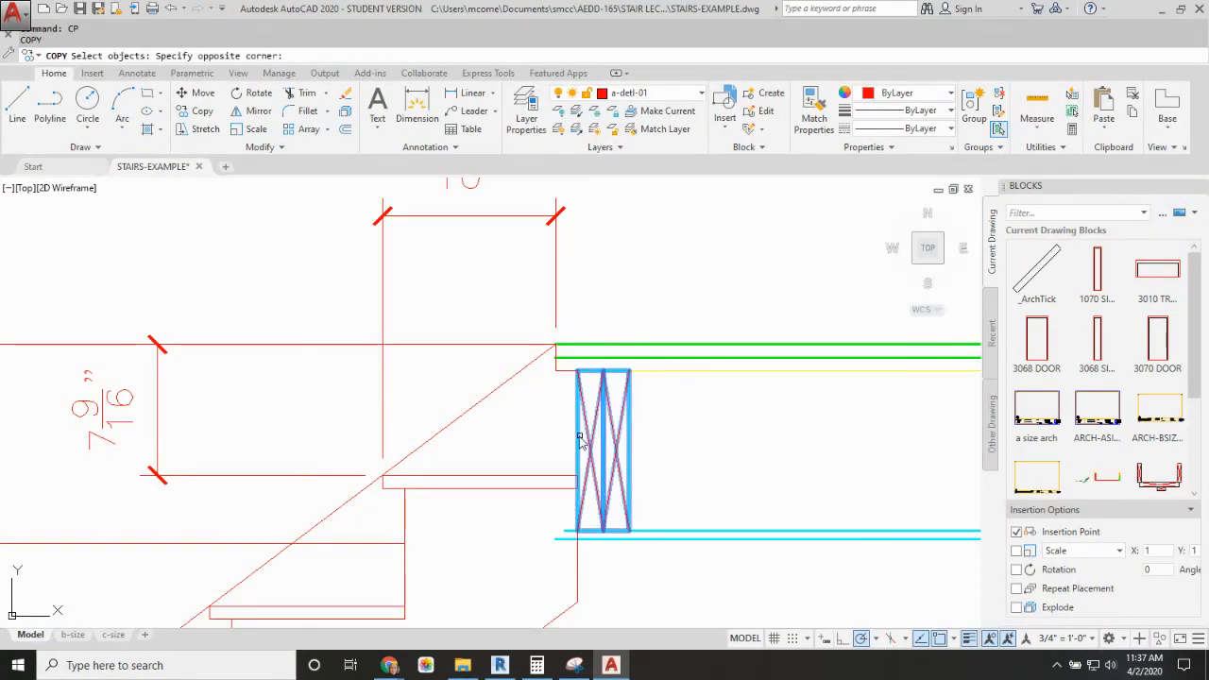
{"action": "key", "text": "Return"}
{"action": "left_click", "coordinate": [579, 371]}
{"action": "scroll", "coordinate": [592, 276], "scroll_direction": "down", "scroll_amount": 5}
{"action": "middle_click_drag", "start_coordinate": [593, 276], "coordinate": [615, 475]}
{"action": "scroll", "coordinate": [609, 282], "scroll_direction": "up", "scroll_amount": 5}
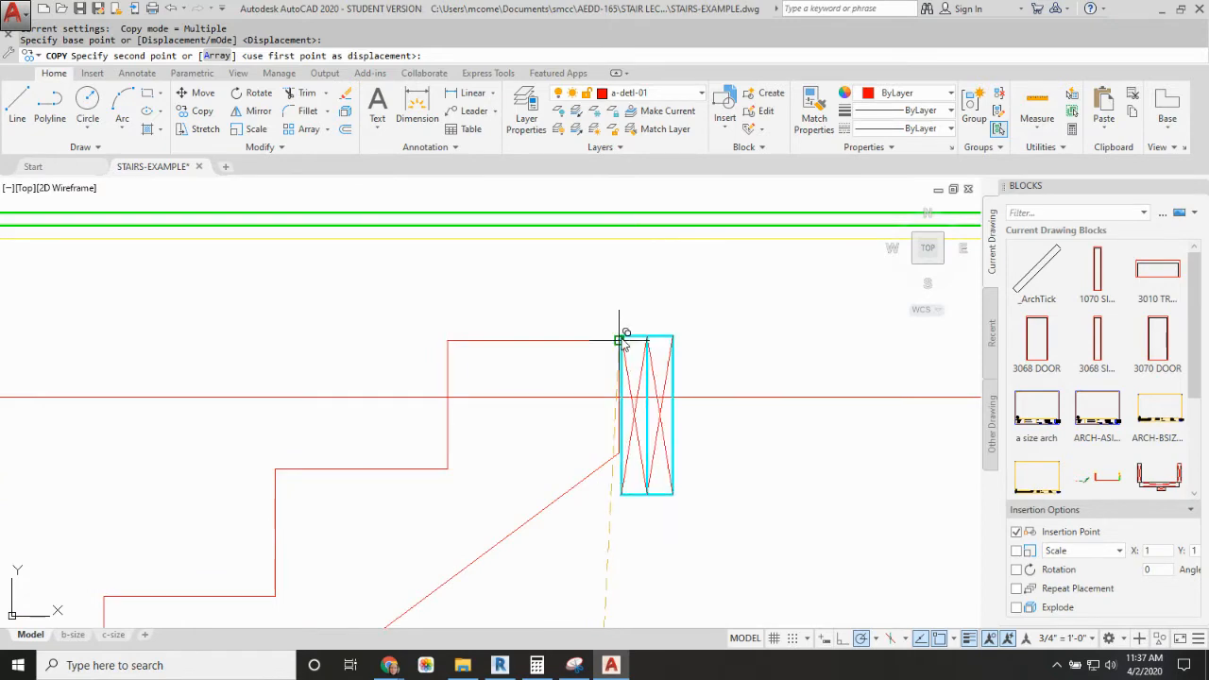
{"action": "left_click", "coordinate": [619, 238]}
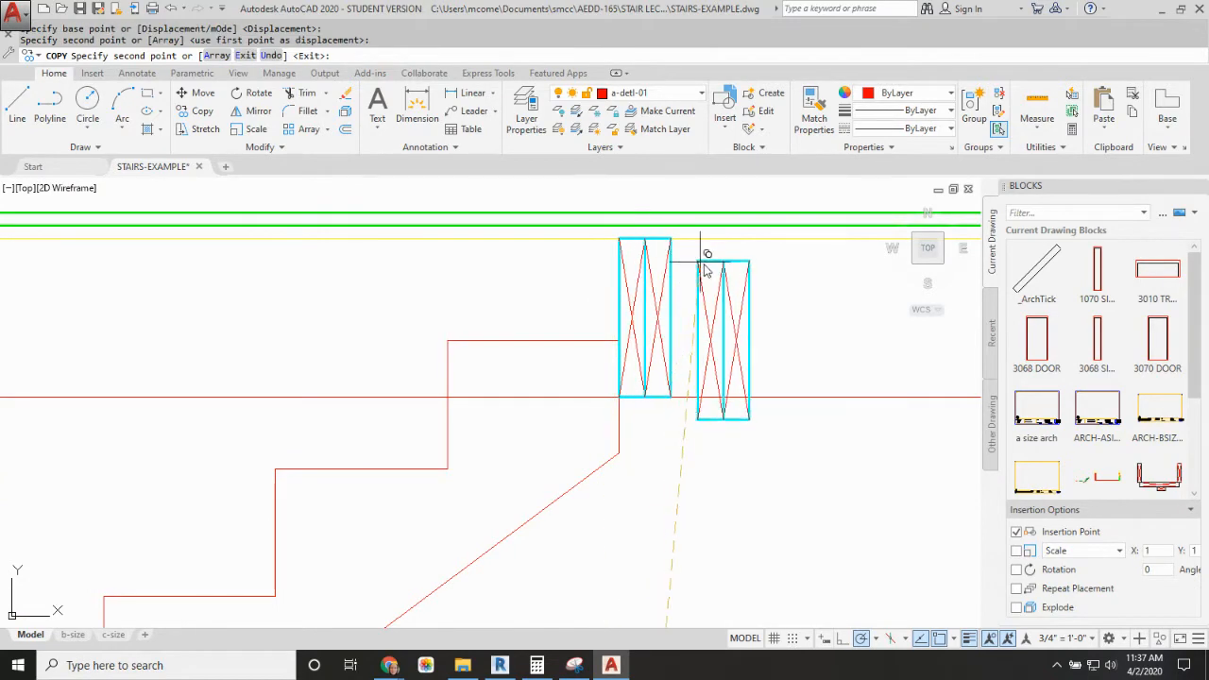
{"action": "key", "text": "Escape"}
{"action": "scroll", "coordinate": [614, 317], "scroll_direction": "down", "scroll_amount": 5}
{"action": "middle_click_drag", "start_coordinate": [614, 360], "coordinate": [697, 361]}
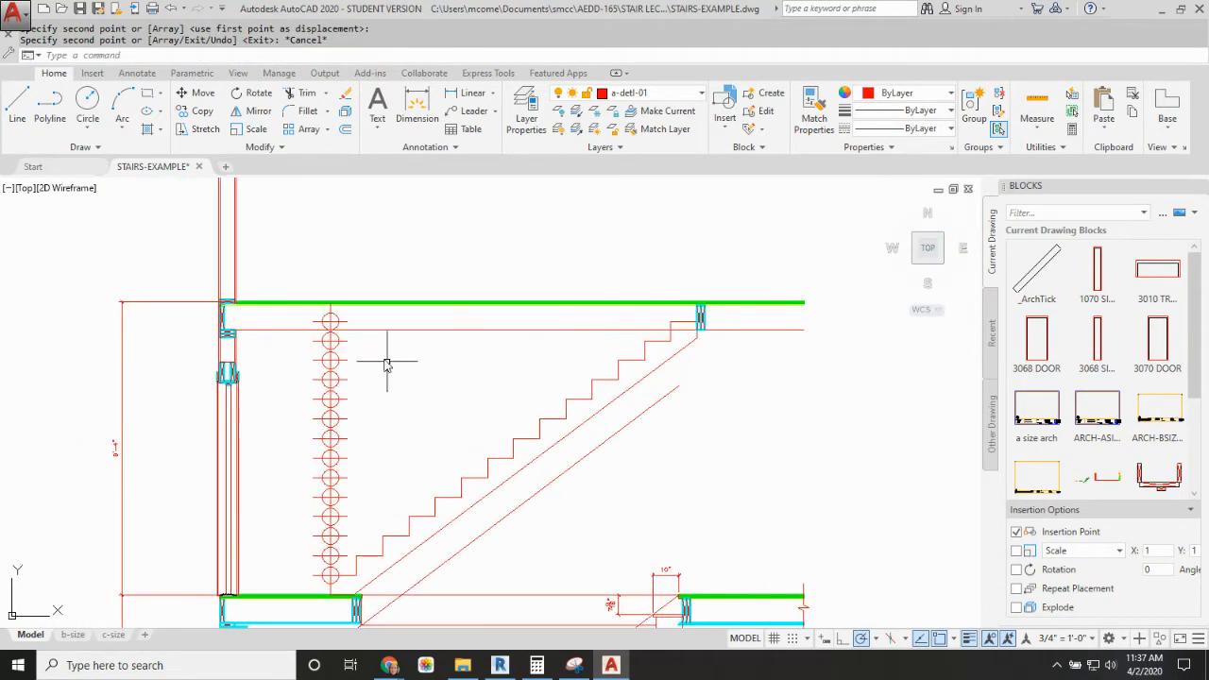
{"action": "middle_click_drag", "start_coordinate": [579, 472], "coordinate": [634, 352]}
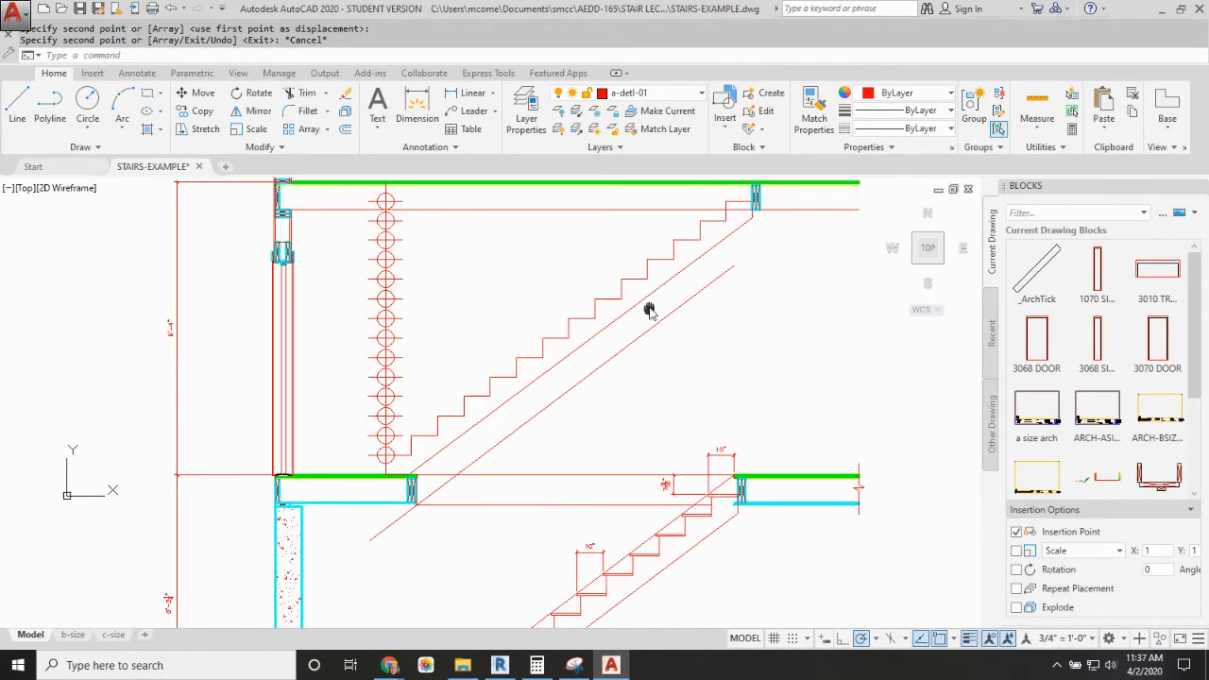
{"action": "middle_click_drag", "start_coordinate": [462, 388], "coordinate": [485, 537]}
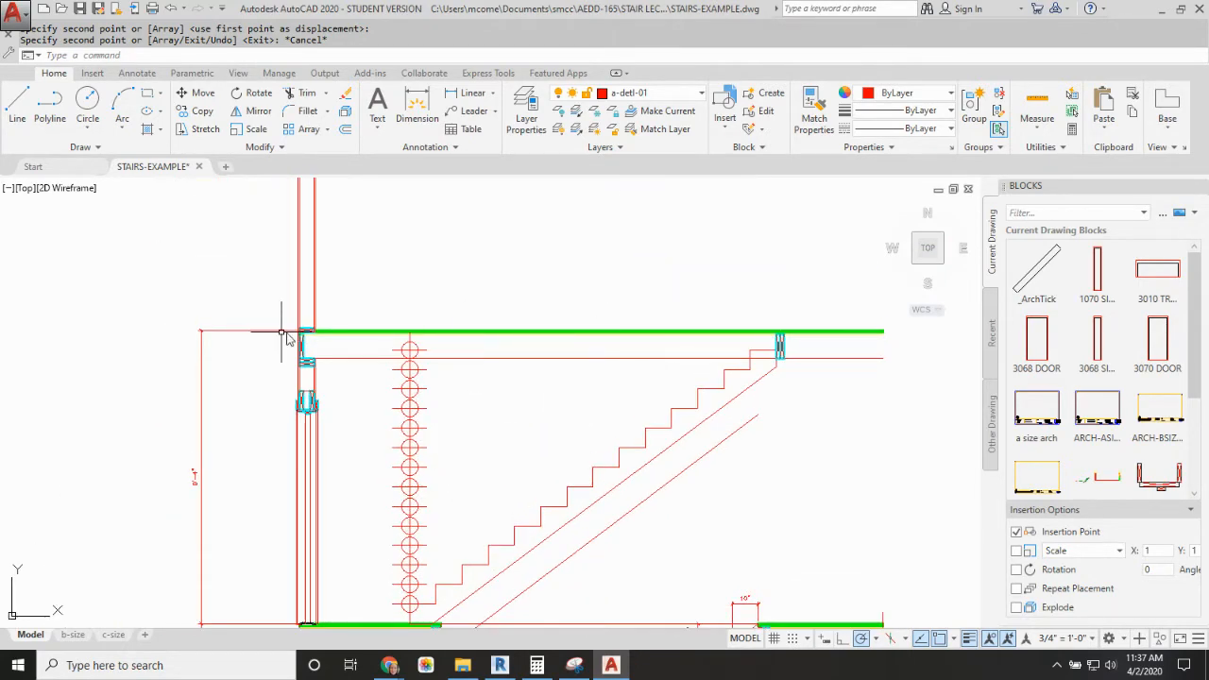
Step: Erase the column of riser layout circles and its vertical guide line beside the first-to-second-floor stair
{"action": "scroll", "coordinate": [430, 462], "scroll_direction": "down", "scroll_amount": 2}
{"action": "middle_click_drag", "start_coordinate": [430, 462], "coordinate": [447, 428]}
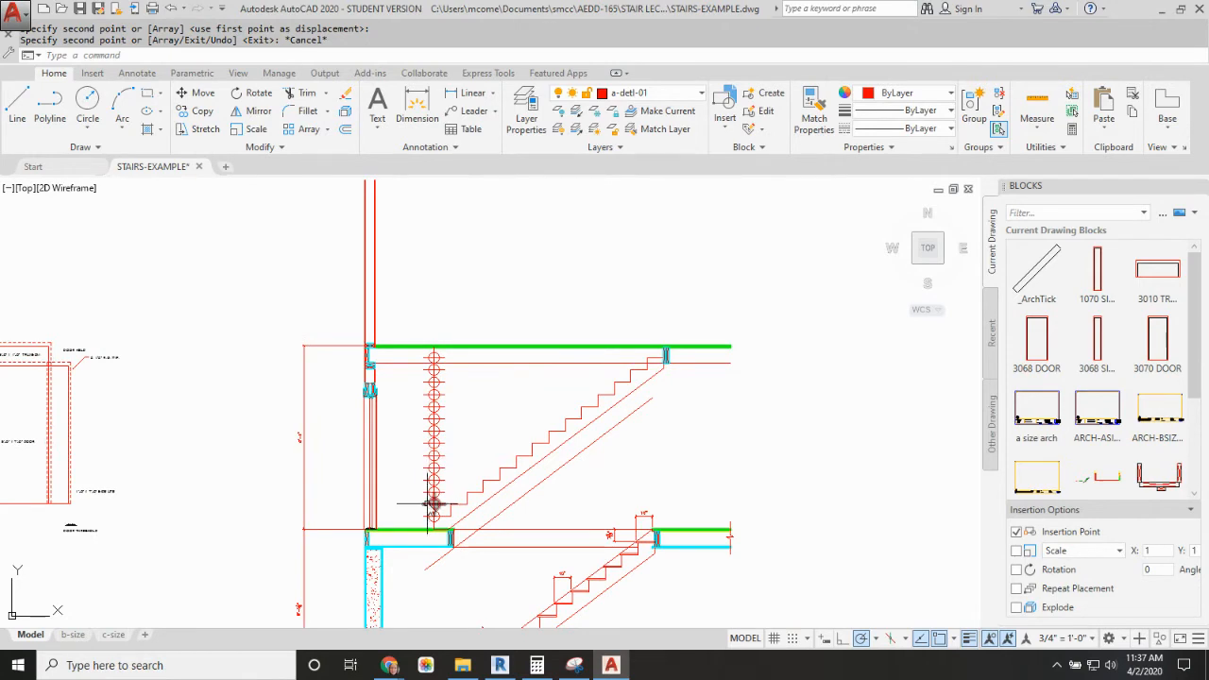
{"action": "left_click", "coordinate": [405, 323]}
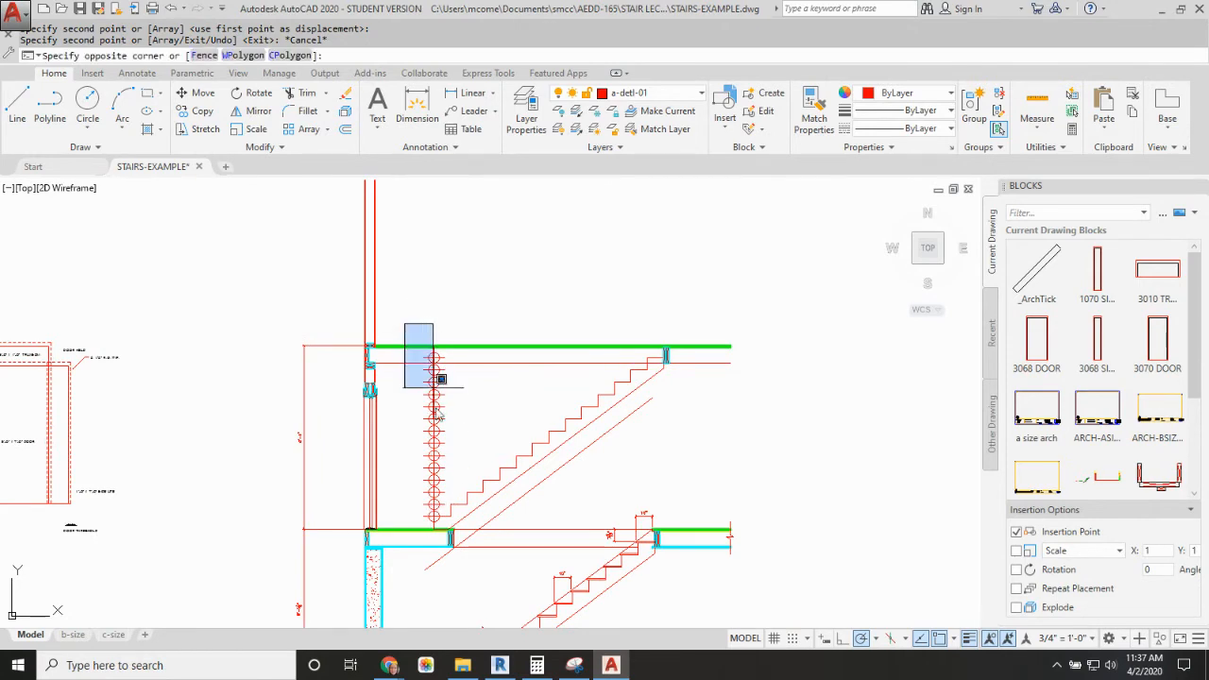
{"action": "left_click", "coordinate": [447, 531]}
{"action": "key", "text": "Delete"}
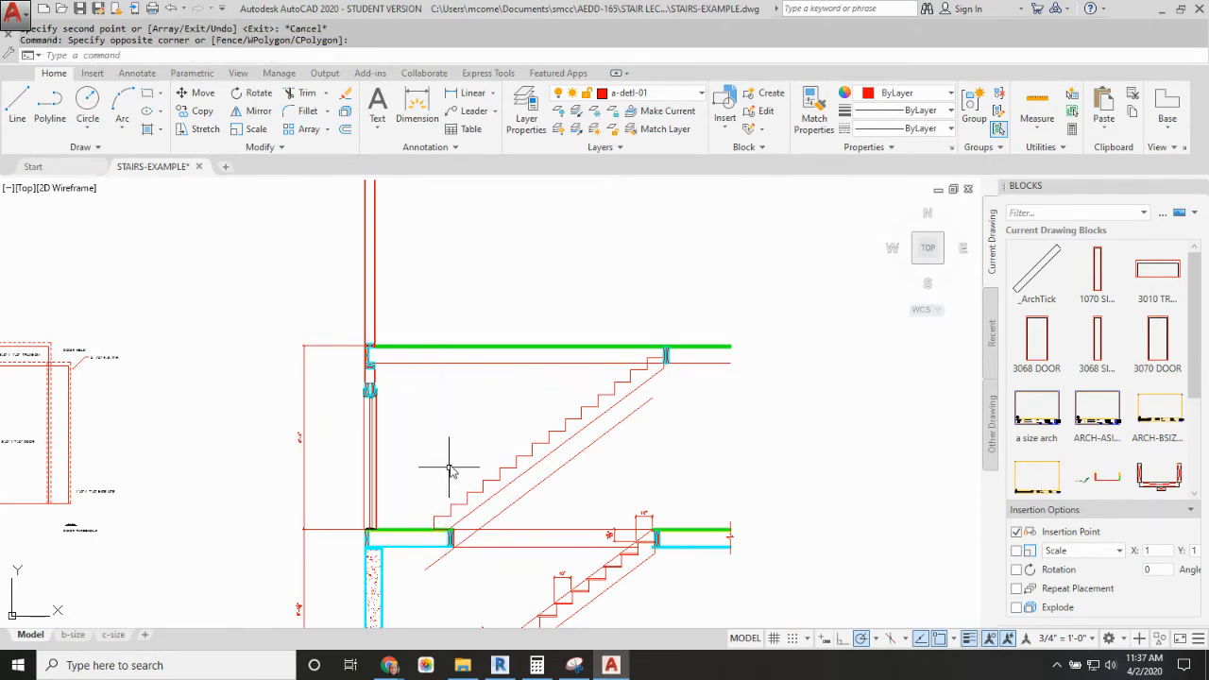
Step: Dimension the height of the bottom riser on the upper stair, placing the dimension outside the first step
{"action": "scroll", "coordinate": [428, 545], "scroll_direction": "up", "scroll_amount": 5}
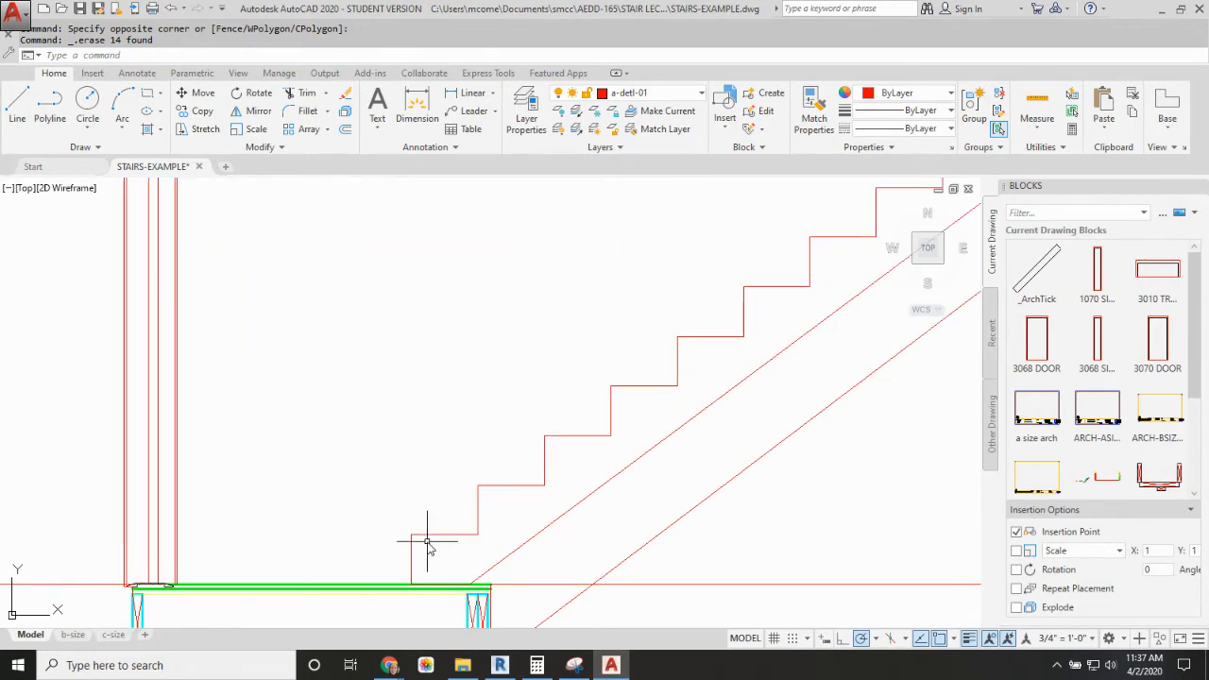
{"action": "key", "text": "Return"}
{"action": "left_click", "coordinate": [411, 584]}
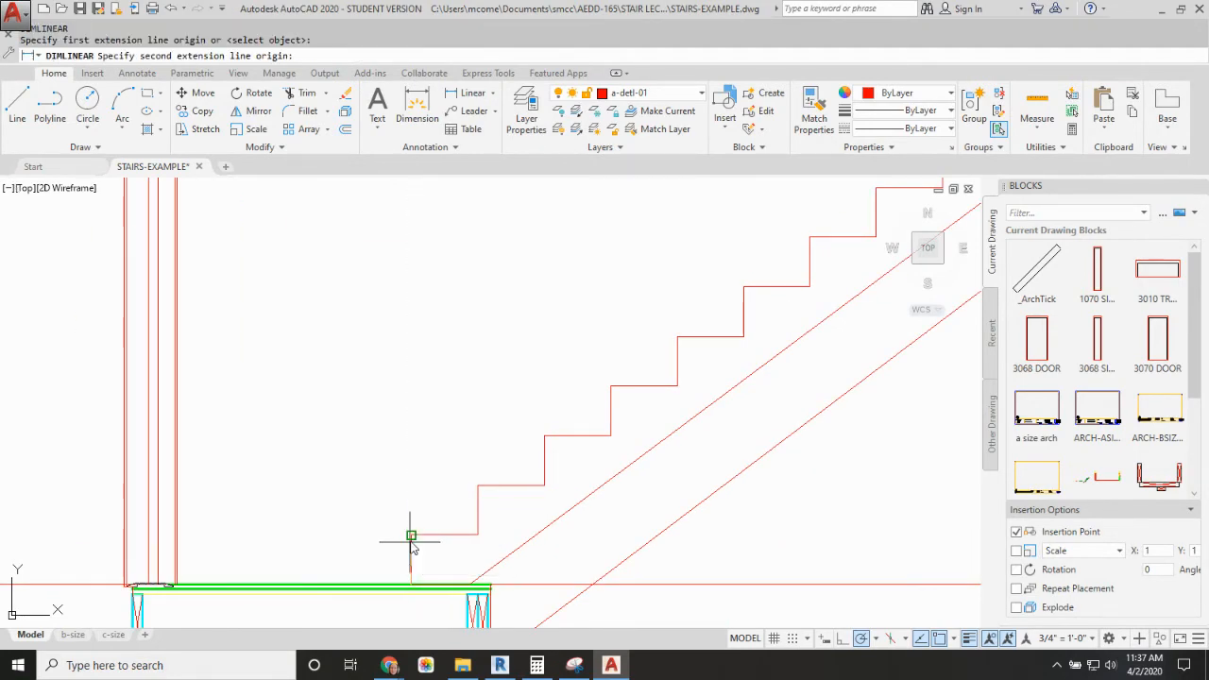
{"action": "left_click", "coordinate": [411, 535]}
{"action": "left_click", "coordinate": [369, 524]}
Step: Move the upper stair's stepped profile, stringer edge, end line and bottom riser dimension straight down by 0.75"
{"action": "scroll", "coordinate": [494, 427], "scroll_direction": "down", "scroll_amount": 8}
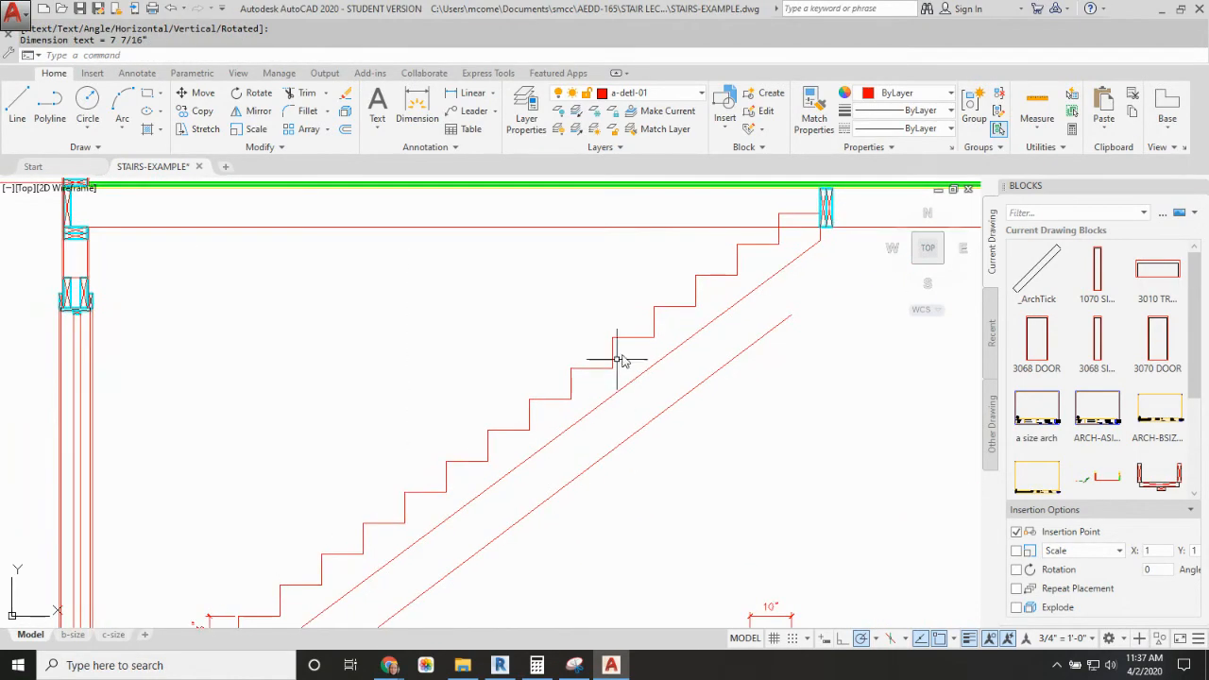
{"action": "scroll", "coordinate": [650, 342], "scroll_direction": "up", "scroll_amount": 4}
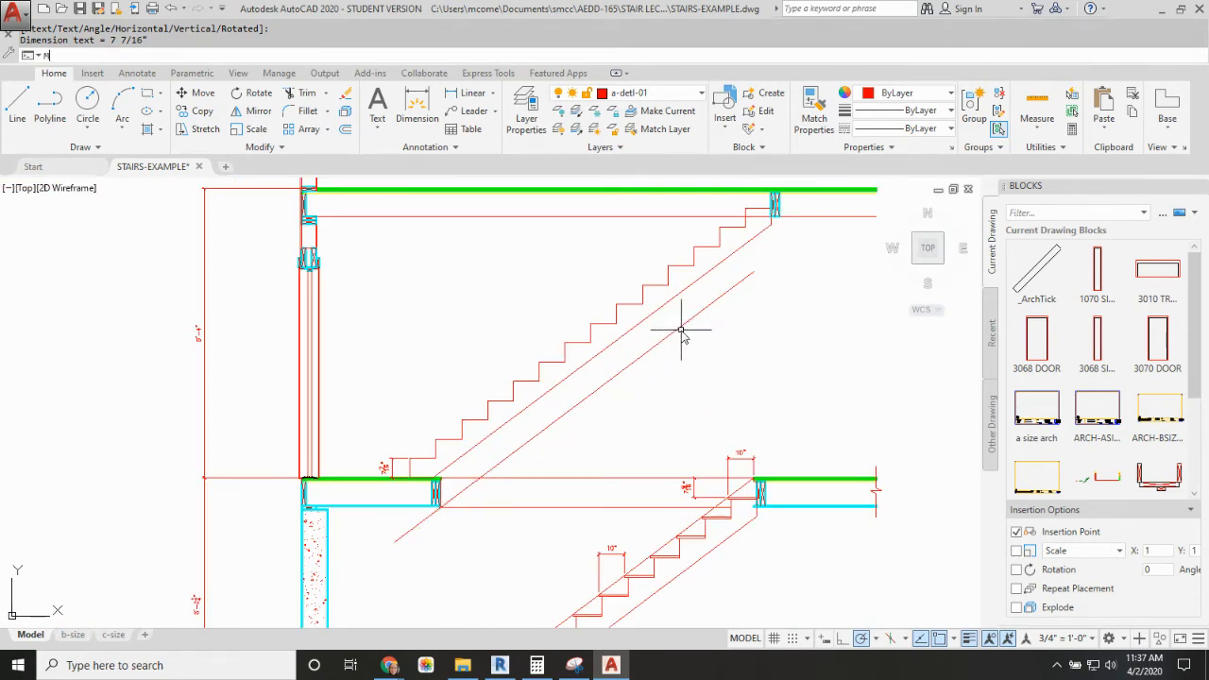
{"action": "type", "text": "M"}
{"action": "key", "text": "Return"}
{"action": "left_click", "coordinate": [376, 200]}
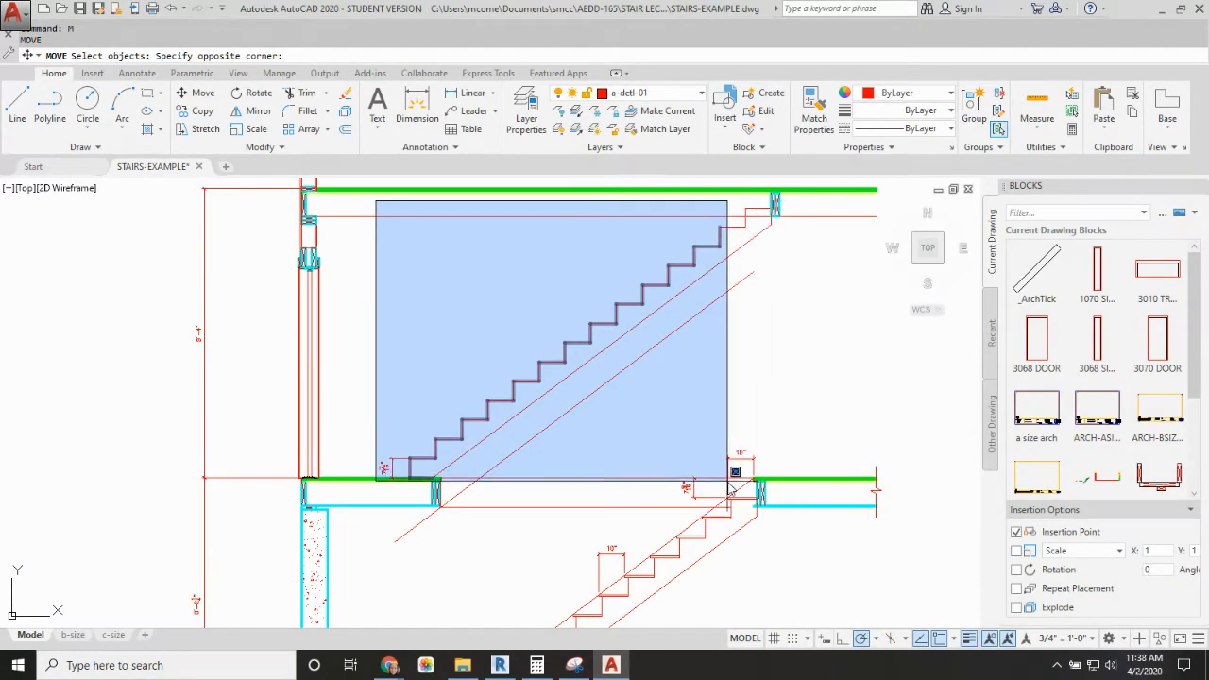
{"action": "left_click", "coordinate": [771, 483]}
{"action": "left_click", "coordinate": [760, 202]}
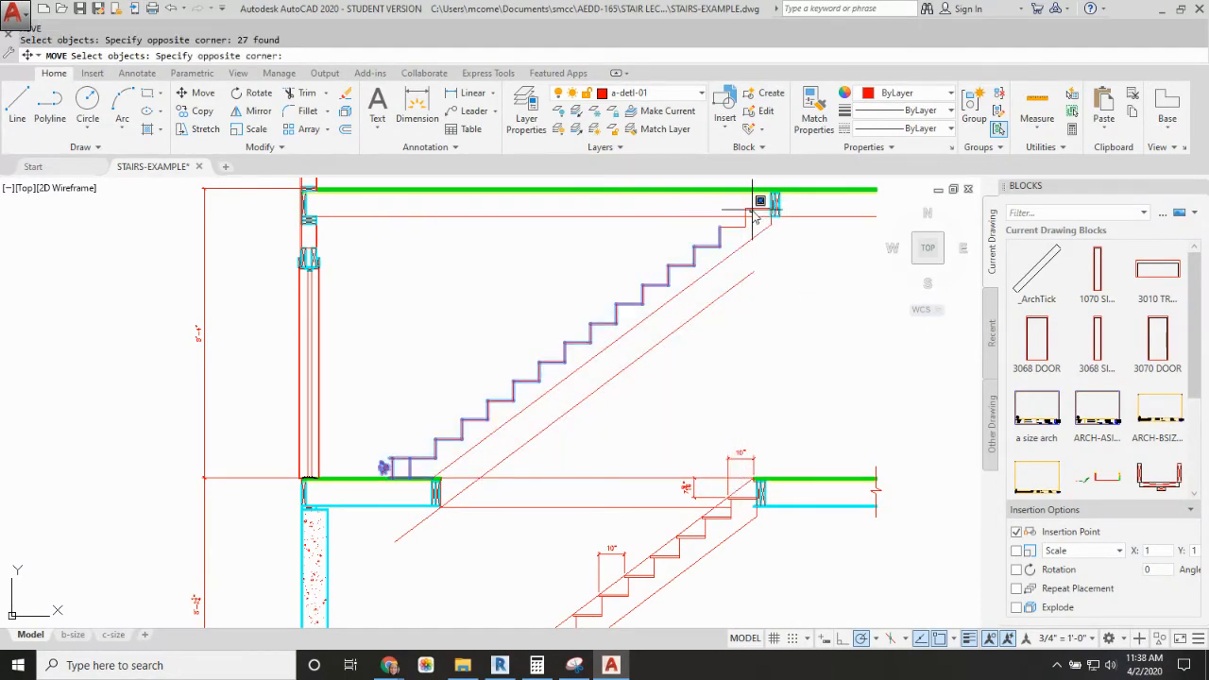
{"action": "left_click", "coordinate": [742, 211]}
{"action": "left_click", "coordinate": [756, 237]}
{"action": "left_click", "coordinate": [771, 232]}
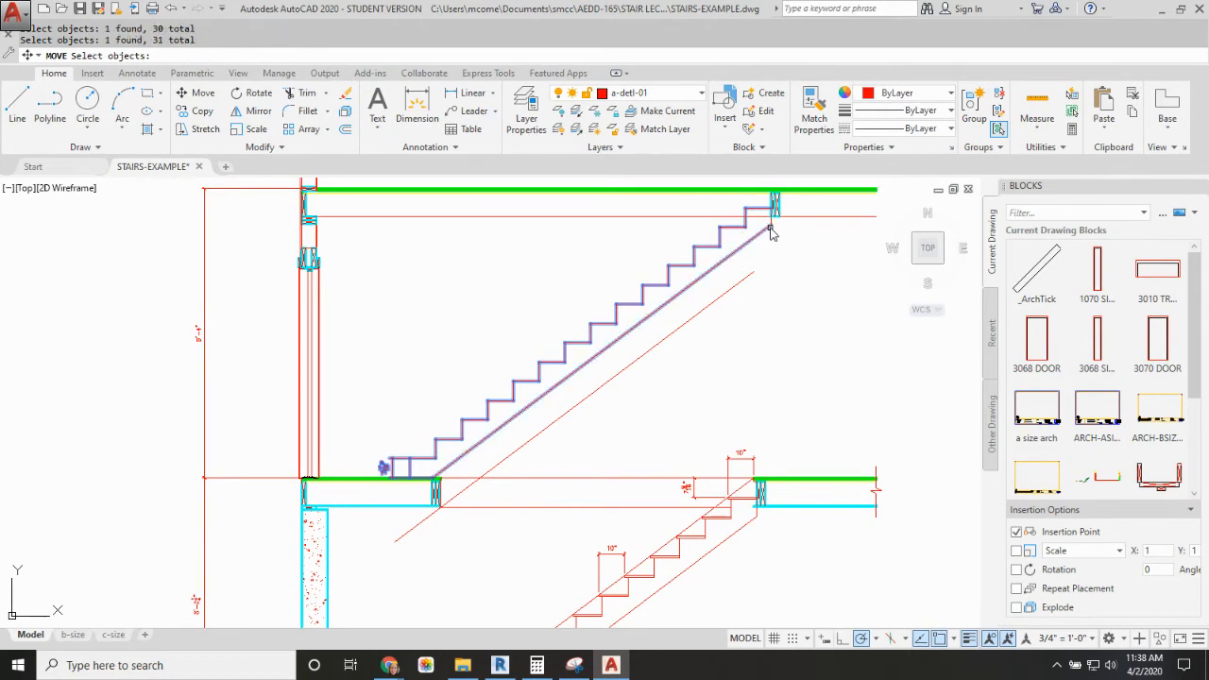
{"action": "key", "text": "Return"}
{"action": "left_click", "coordinate": [771, 326]}
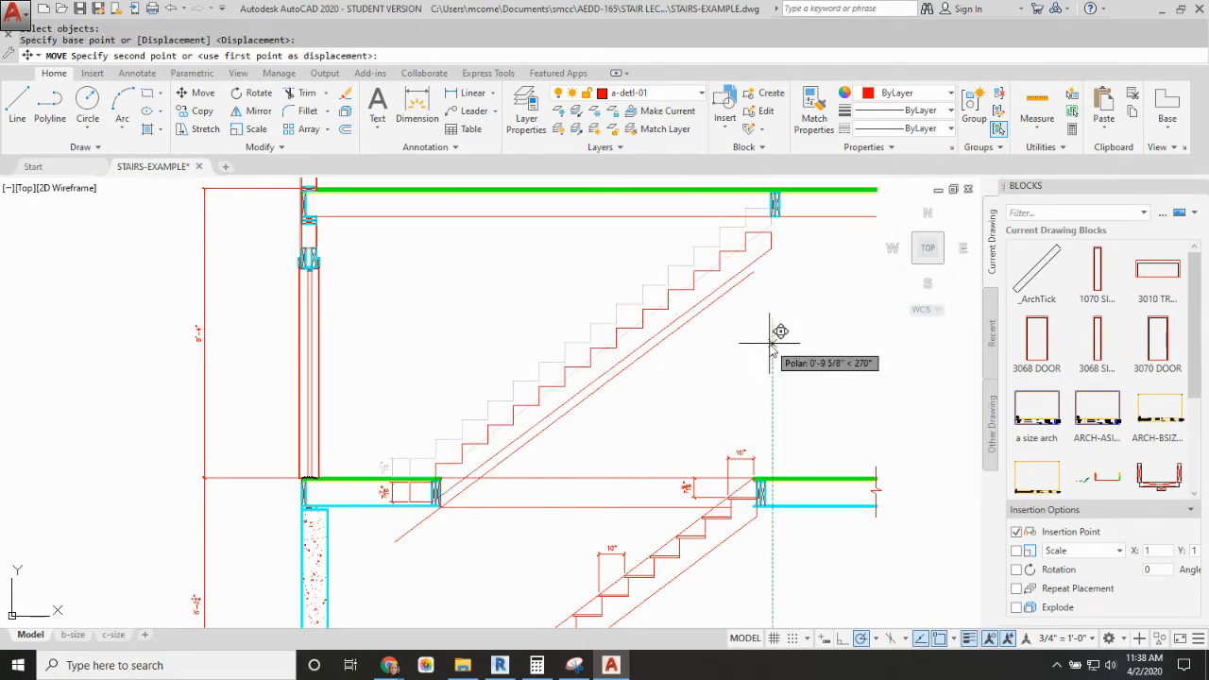
{"action": "type", "text": ".75"}
{"action": "key", "text": "Return"}
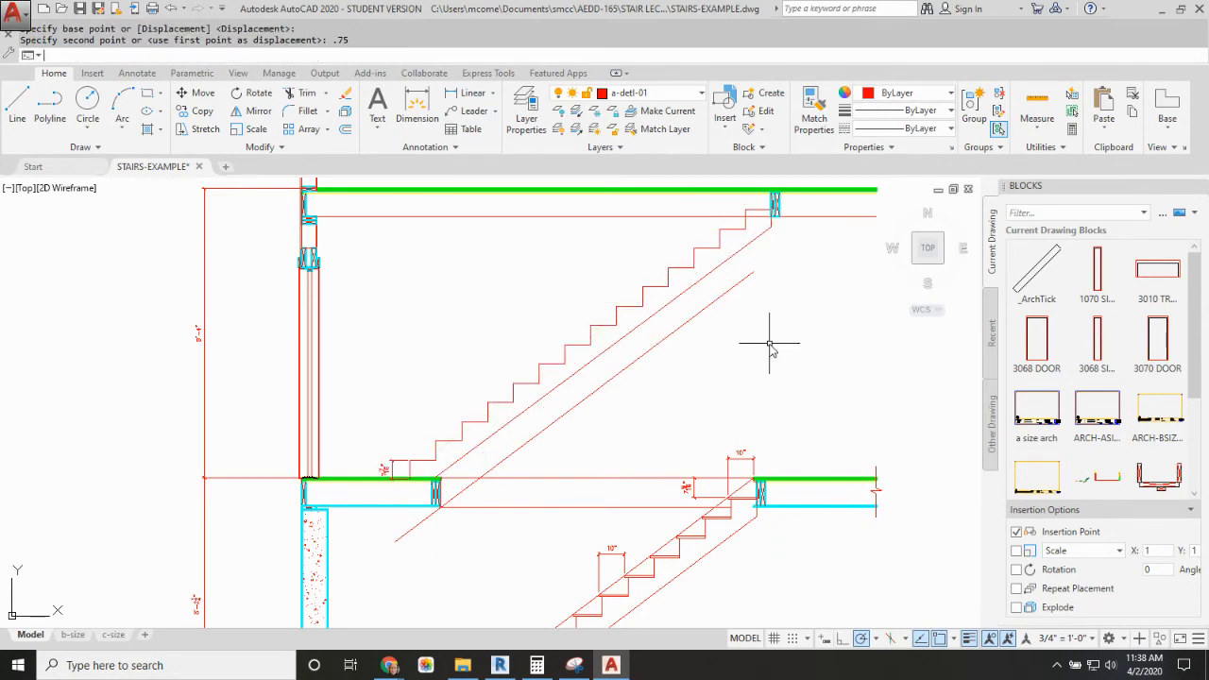
Step: Copy a tread board from the lower stair onto every step of the upper stair, aligned with the back of each tread
{"action": "type", "text": "cp"}
{"action": "key", "text": "Return"}
{"action": "left_click", "coordinate": [693, 538]}
{"action": "key", "text": "Return"}
{"action": "left_click", "coordinate": [704, 534]}
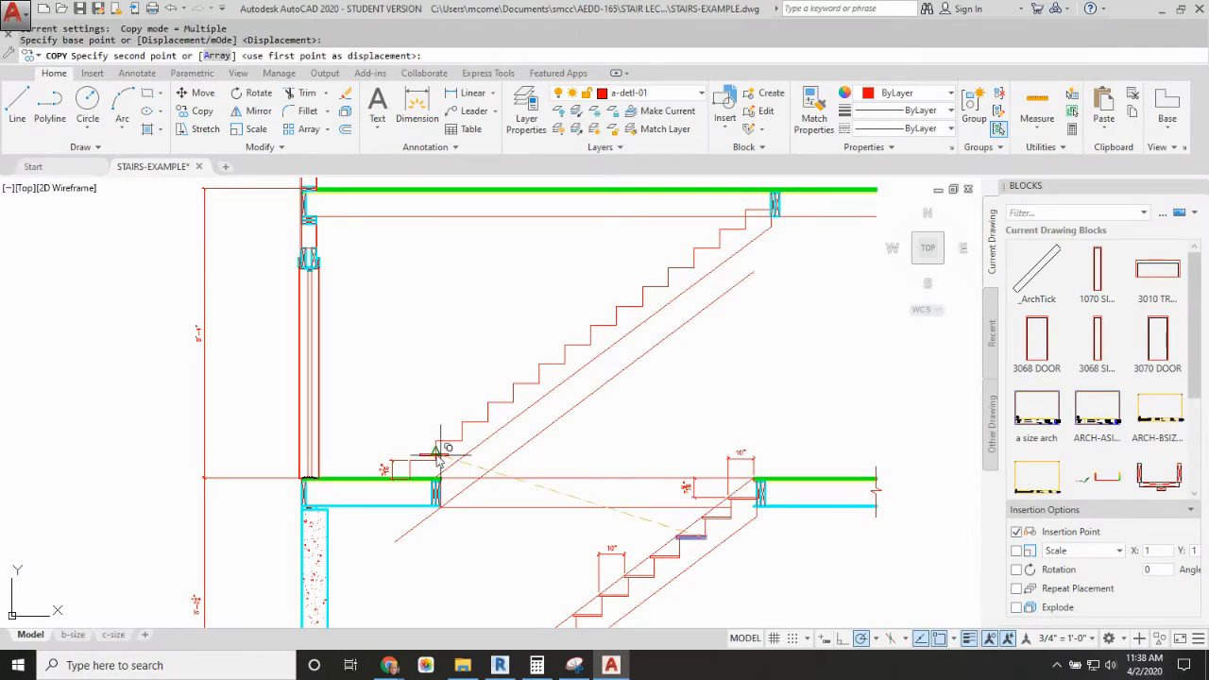
{"action": "left_click", "coordinate": [461, 439]}
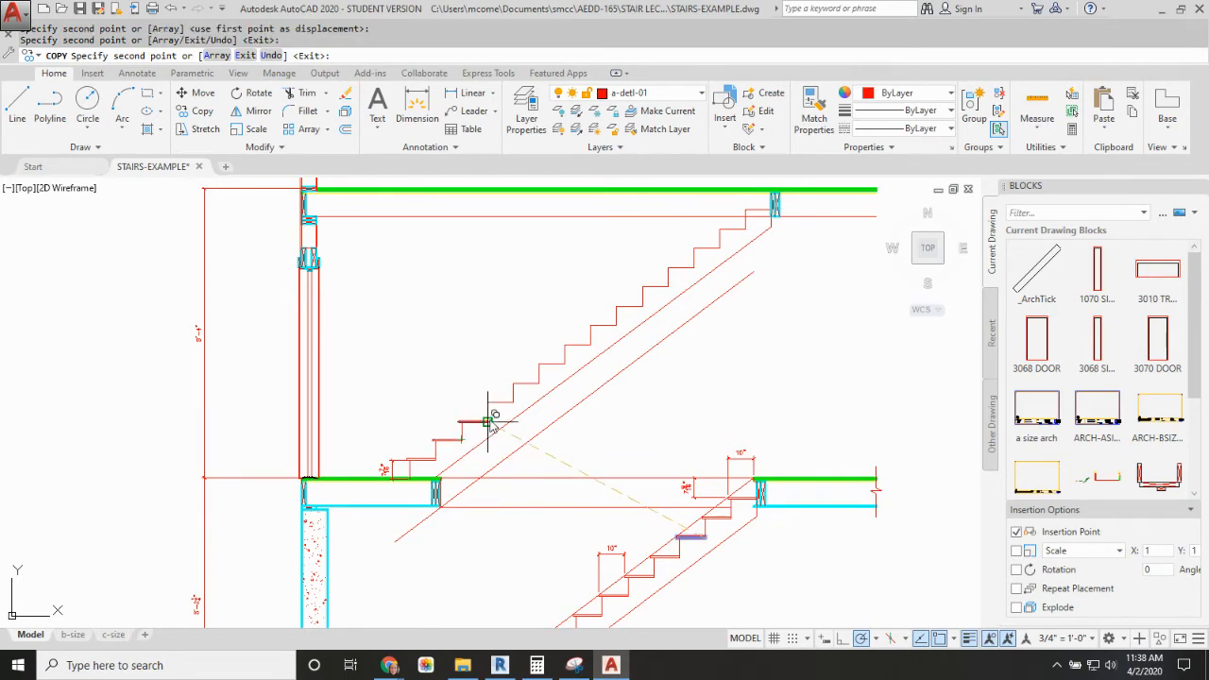
{"action": "left_click", "coordinate": [486, 421]}
{"action": "left_click", "coordinate": [513, 402]}
{"action": "left_click", "coordinate": [539, 383]}
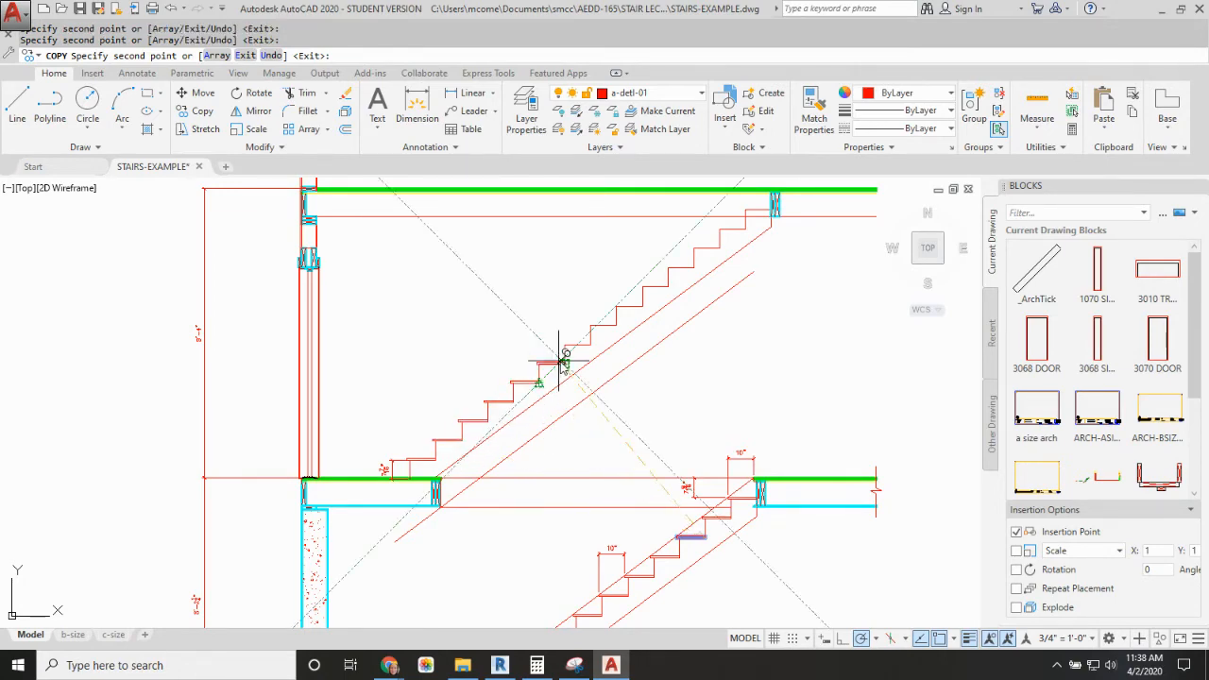
{"action": "left_click", "coordinate": [564, 364]}
{"action": "left_click", "coordinate": [589, 346]}
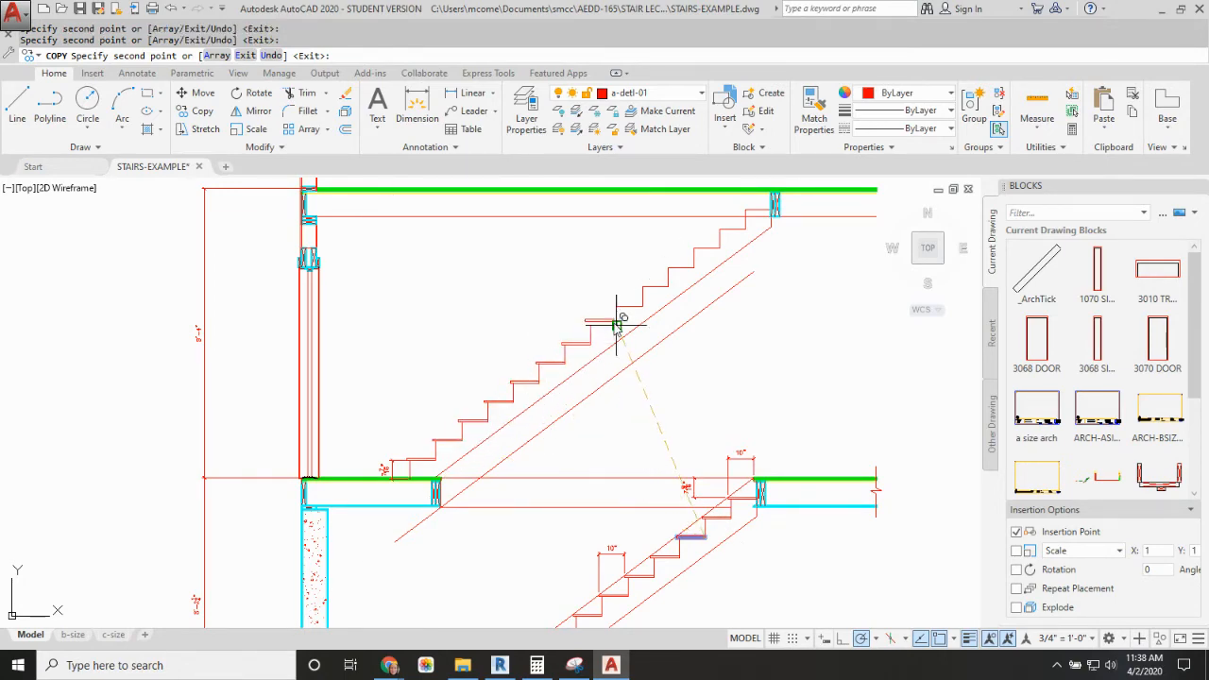
{"action": "left_click", "coordinate": [616, 327]}
{"action": "left_click", "coordinate": [641, 307]}
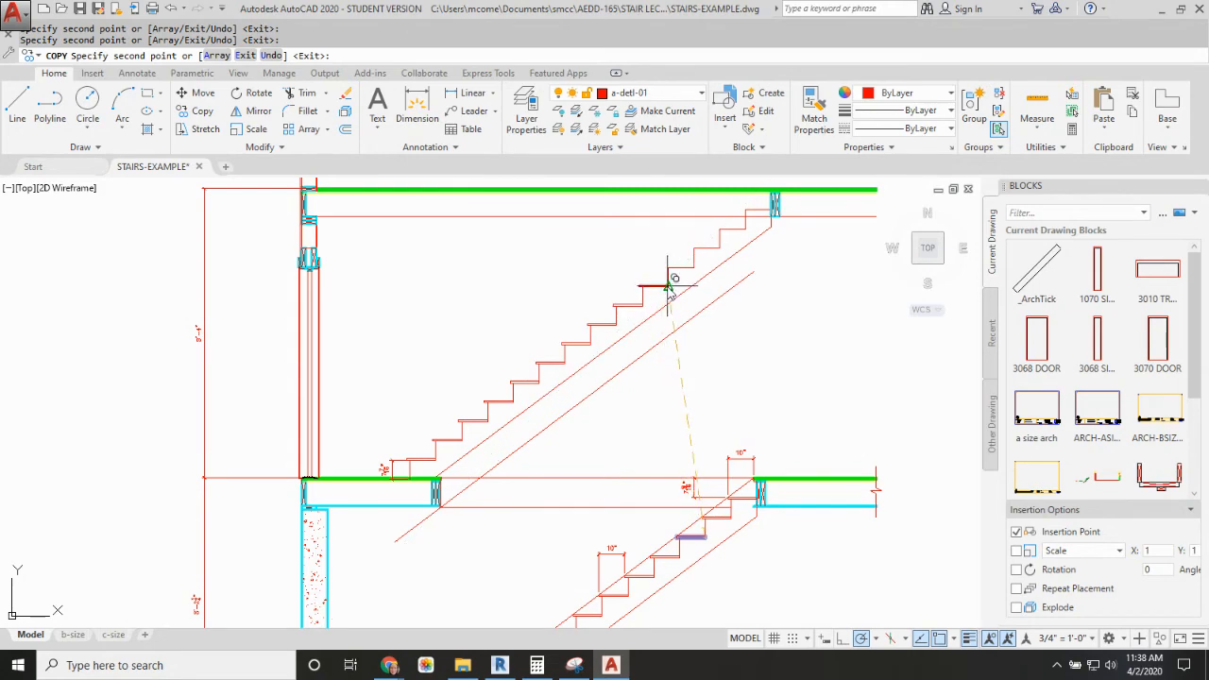
{"action": "left_click", "coordinate": [668, 286]}
{"action": "left_click", "coordinate": [694, 268]}
{"action": "left_click", "coordinate": [720, 248]}
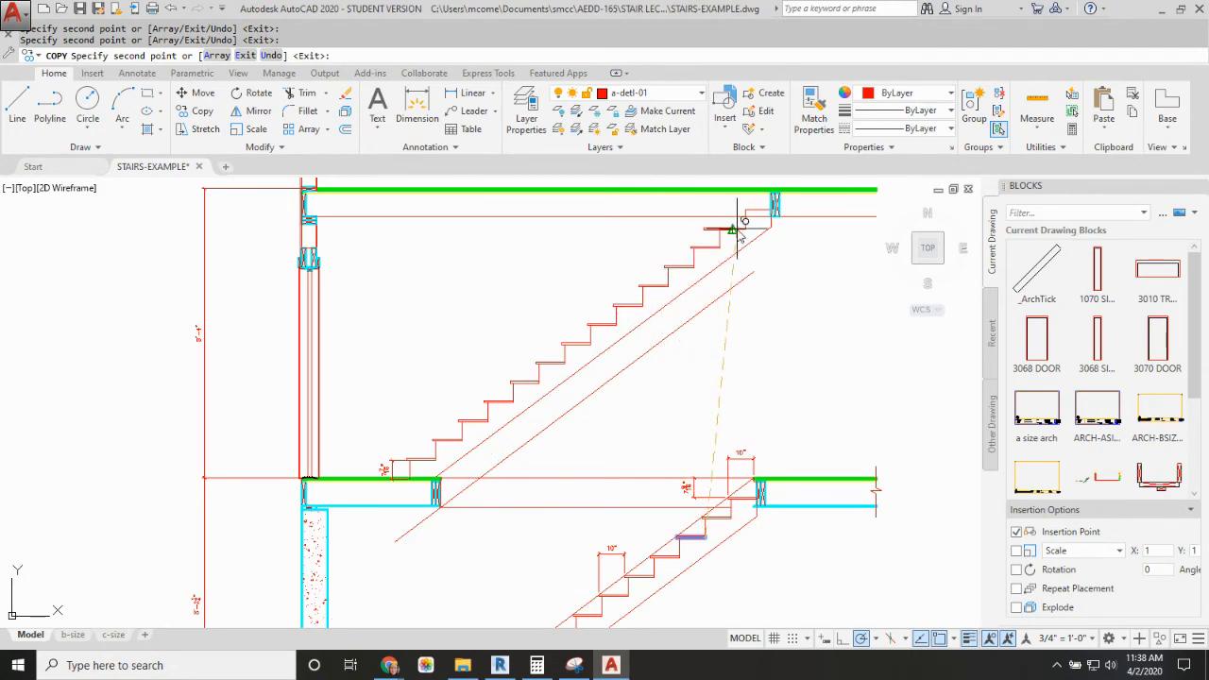
{"action": "left_click", "coordinate": [746, 229]}
{"action": "left_click", "coordinate": [773, 212]}
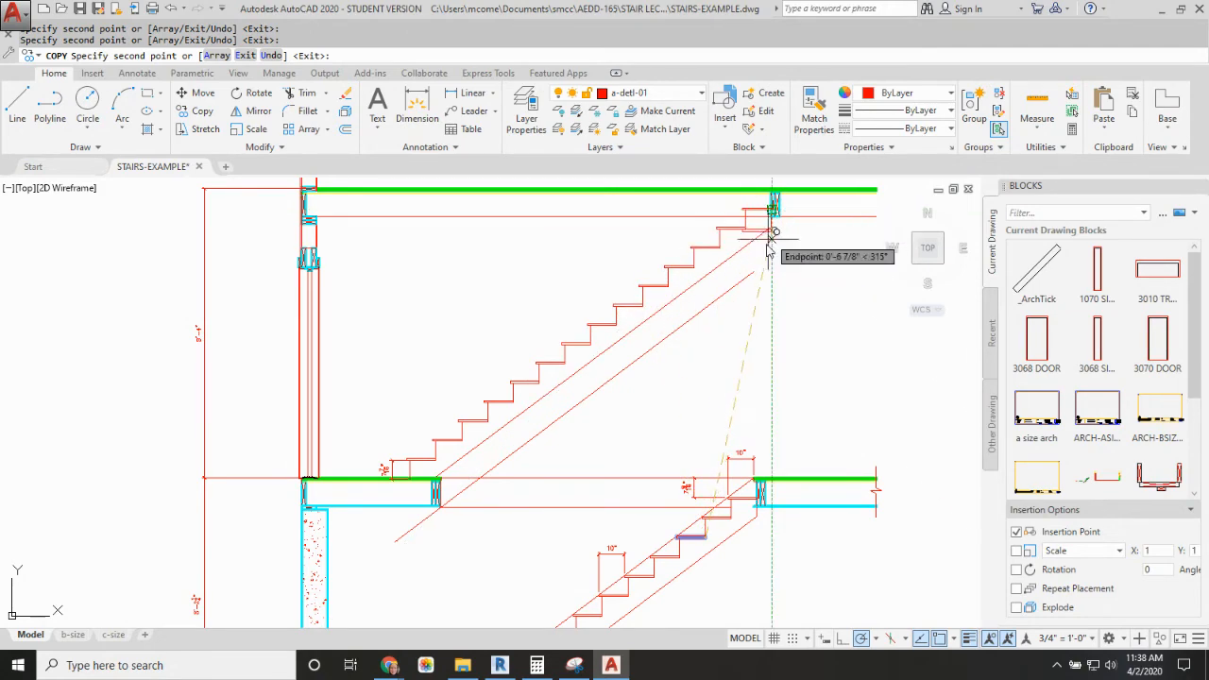
{"action": "key", "text": "Escape"}
Step: Stretch the bottom riser dimension so it runs from the top of the floor sheathing to the top of the first tread board
{"action": "left_click", "coordinate": [395, 458]}
{"action": "scroll", "coordinate": [394, 484], "scroll_direction": "up", "scroll_amount": 8}
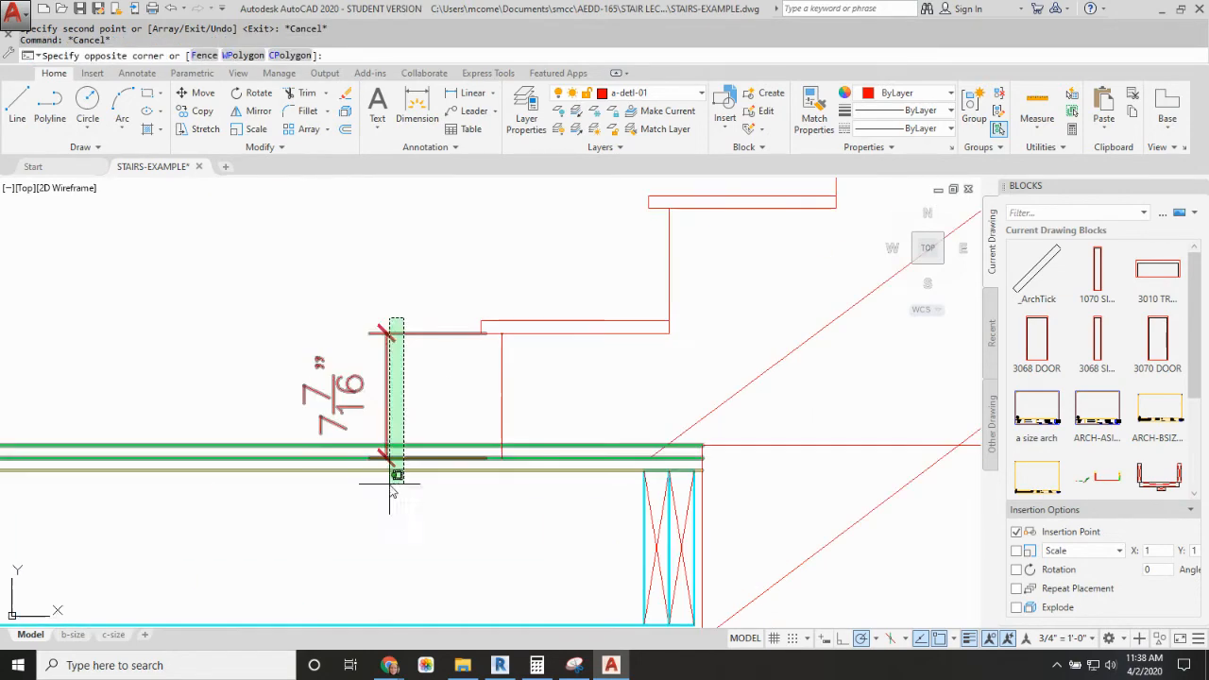
{"action": "left_click", "coordinate": [361, 401]}
{"action": "left_click", "coordinate": [502, 333]}
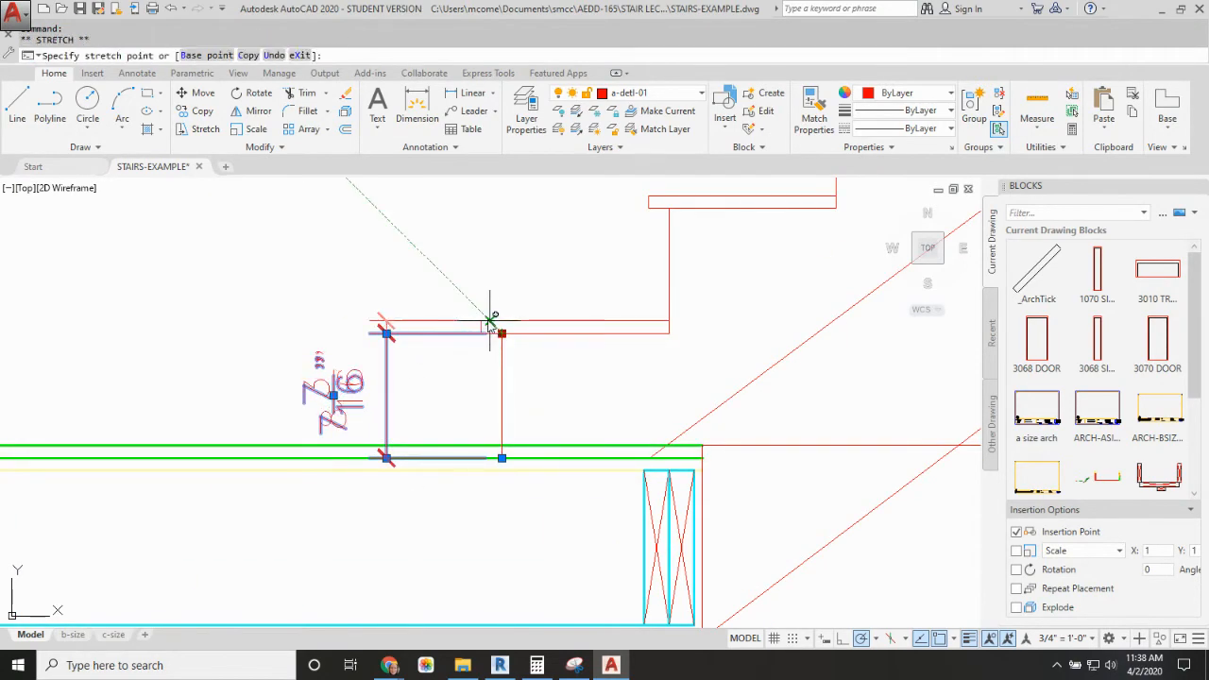
{"action": "left_click", "coordinate": [501, 445]}
{"action": "key", "text": "Escape"}
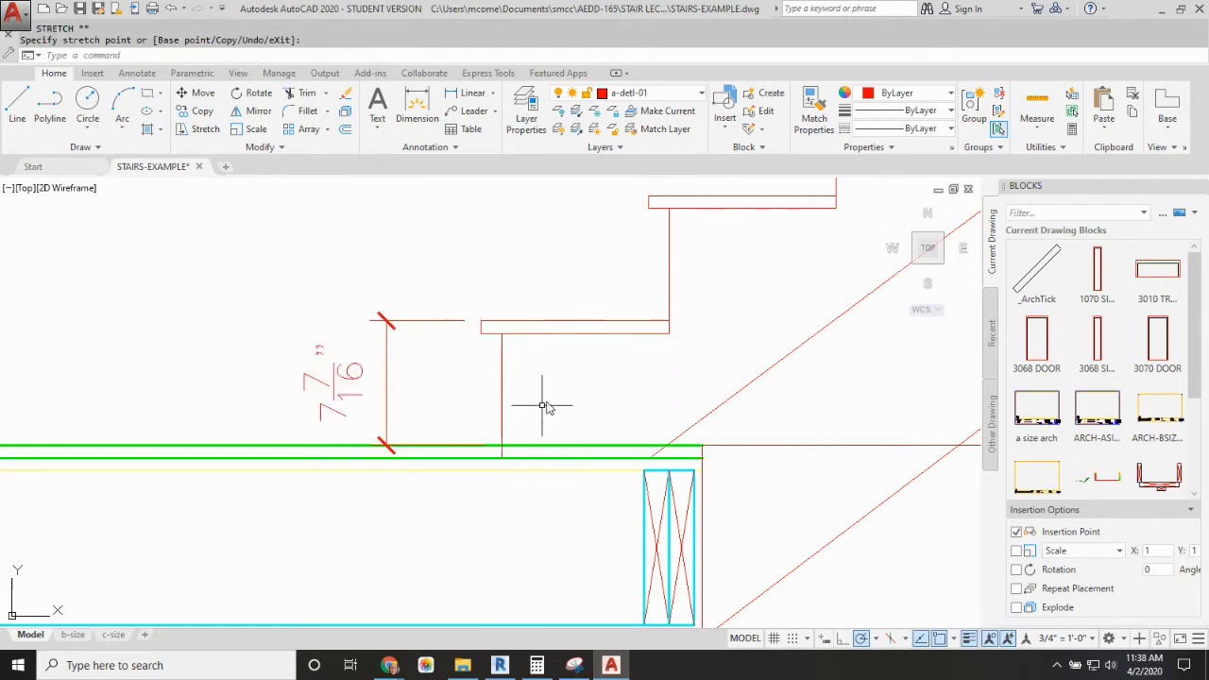
Step: Dimension the top riser vertically from the top tread board's nosing to the top of the second-floor sheathing
{"action": "scroll", "coordinate": [602, 340], "scroll_direction": "down", "scroll_amount": 6}
{"action": "middle_click_drag", "start_coordinate": [683, 305], "coordinate": [504, 459]}
{"action": "scroll", "coordinate": [699, 335], "scroll_direction": "down", "scroll_amount": 2}
{"action": "middle_click_drag", "start_coordinate": [700, 335], "coordinate": [486, 467]}
{"action": "scroll", "coordinate": [576, 366], "scroll_direction": "up", "scroll_amount": 4}
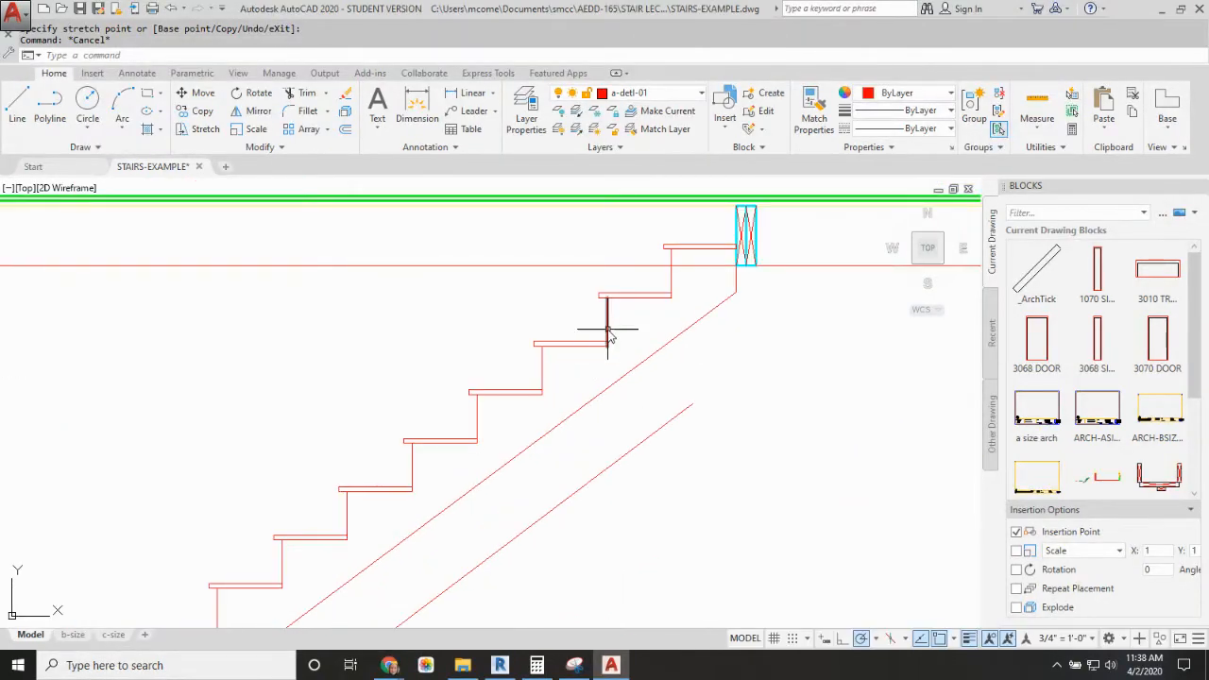
{"action": "key", "text": "Return"}
{"action": "middle_click_drag", "start_coordinate": [704, 275], "coordinate": [668, 349]}
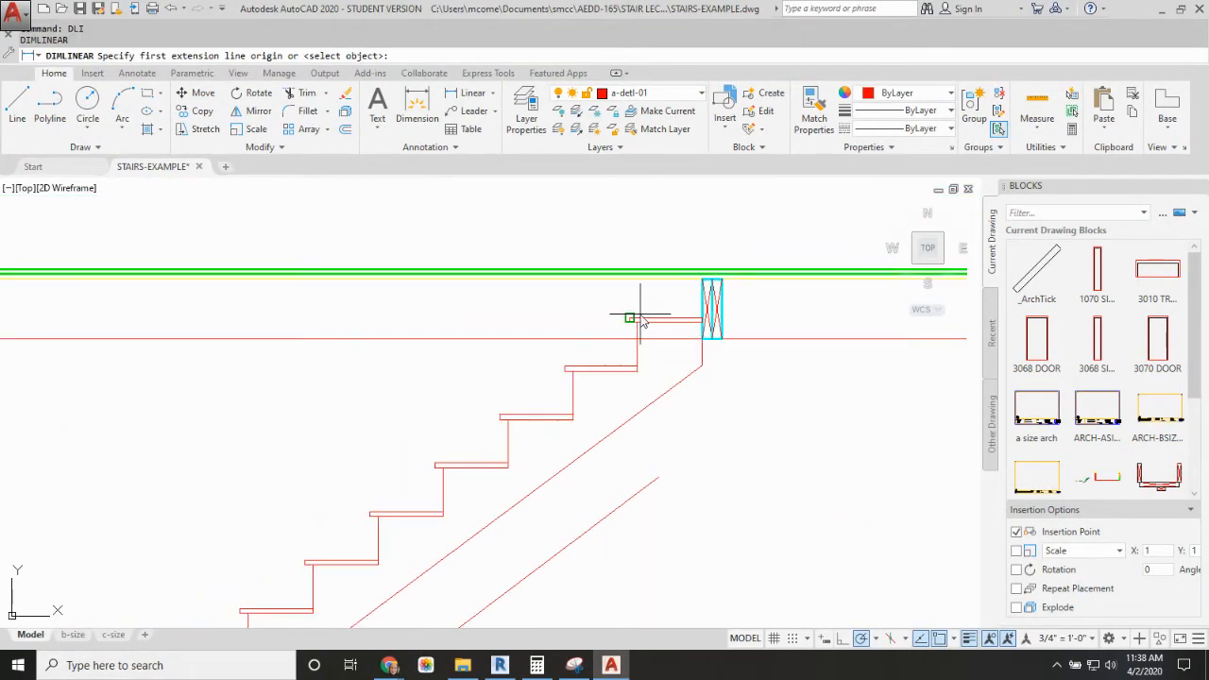
{"action": "left_click", "coordinate": [642, 322]}
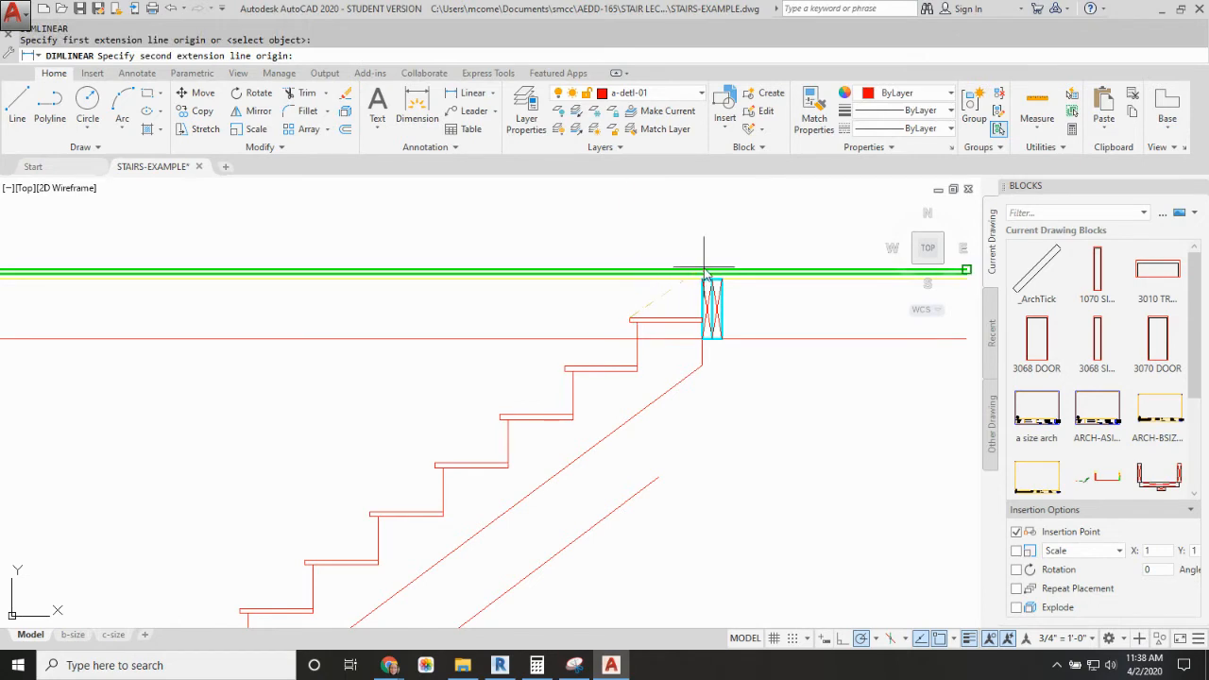
{"action": "left_click", "coordinate": [629, 271]}
{"action": "left_click", "coordinate": [563, 295]}
{"action": "key", "text": "Escape"}
Step: Dimension the riser height between the nosings of two consecutive tread boards near the middle of the upper stair
{"action": "scroll", "coordinate": [633, 307], "scroll_direction": "down", "scroll_amount": 4}
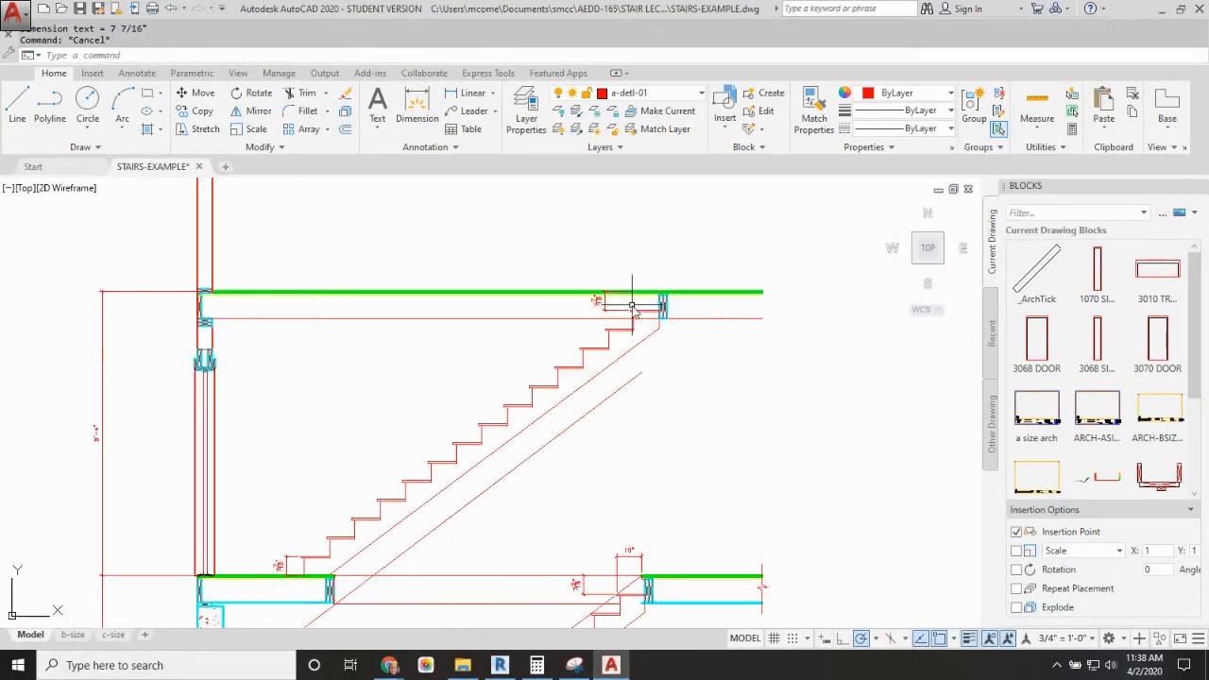
{"action": "middle_click_drag", "start_coordinate": [632, 307], "coordinate": [668, 303]}
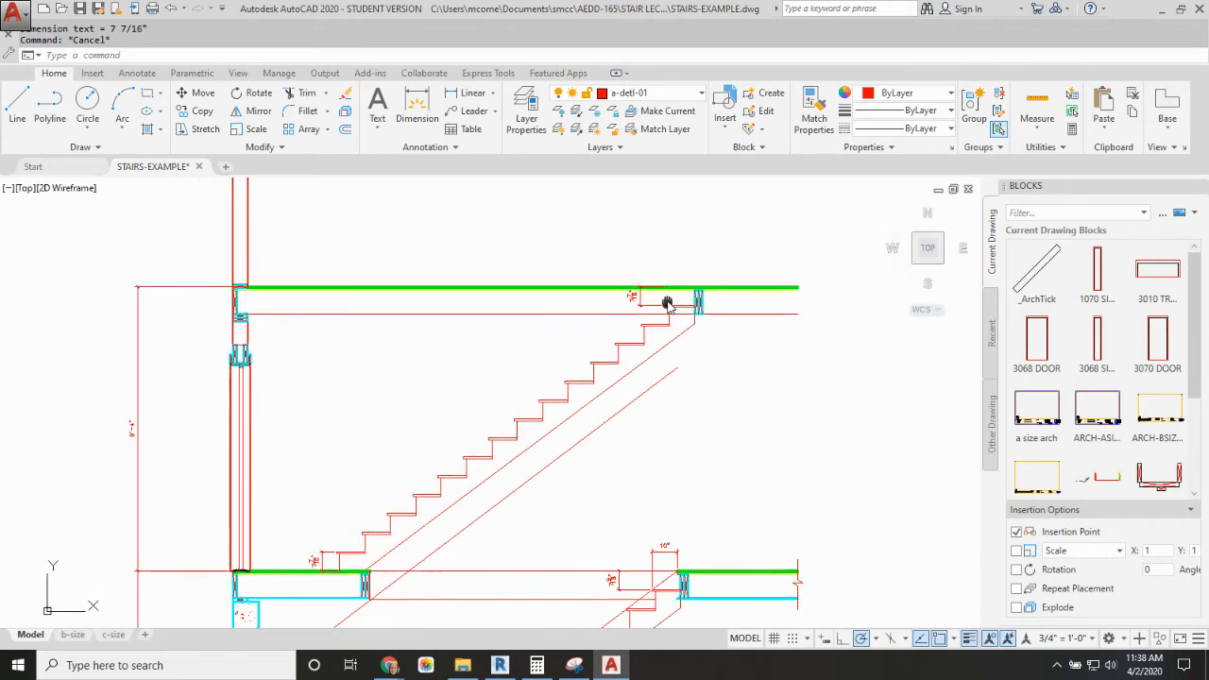
{"action": "key", "text": "Return"}
{"action": "left_click", "coordinate": [488, 439]}
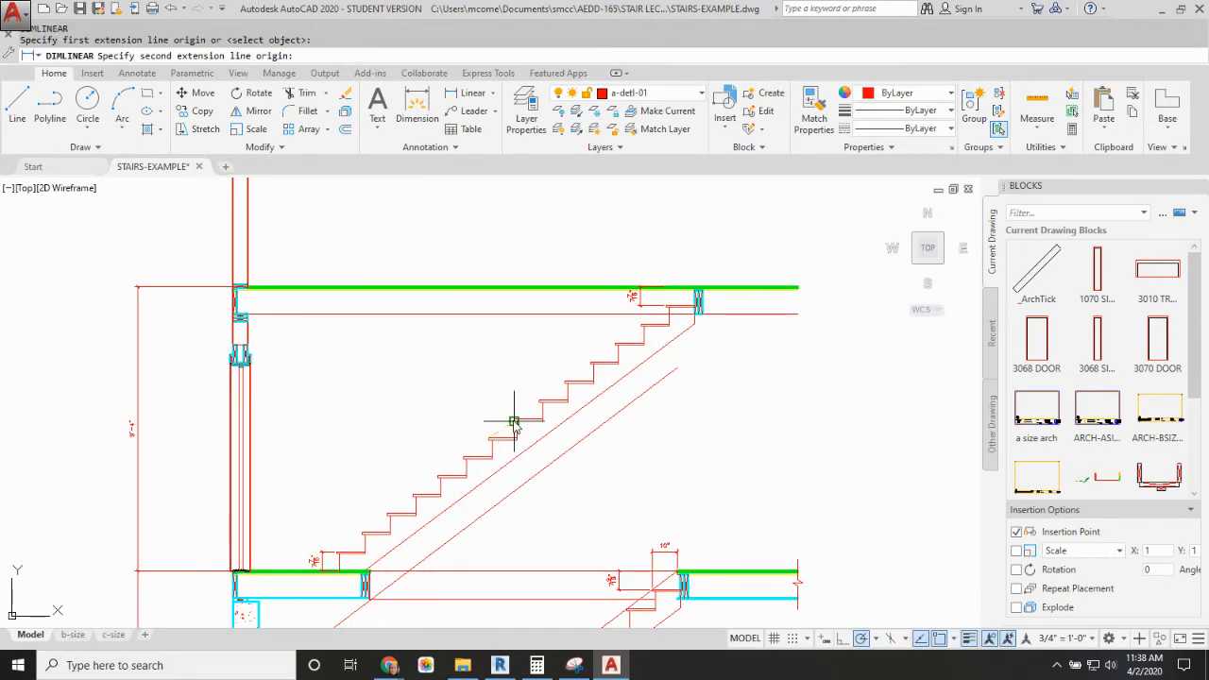
{"action": "left_click", "coordinate": [514, 420]}
{"action": "left_click", "coordinate": [440, 431]}
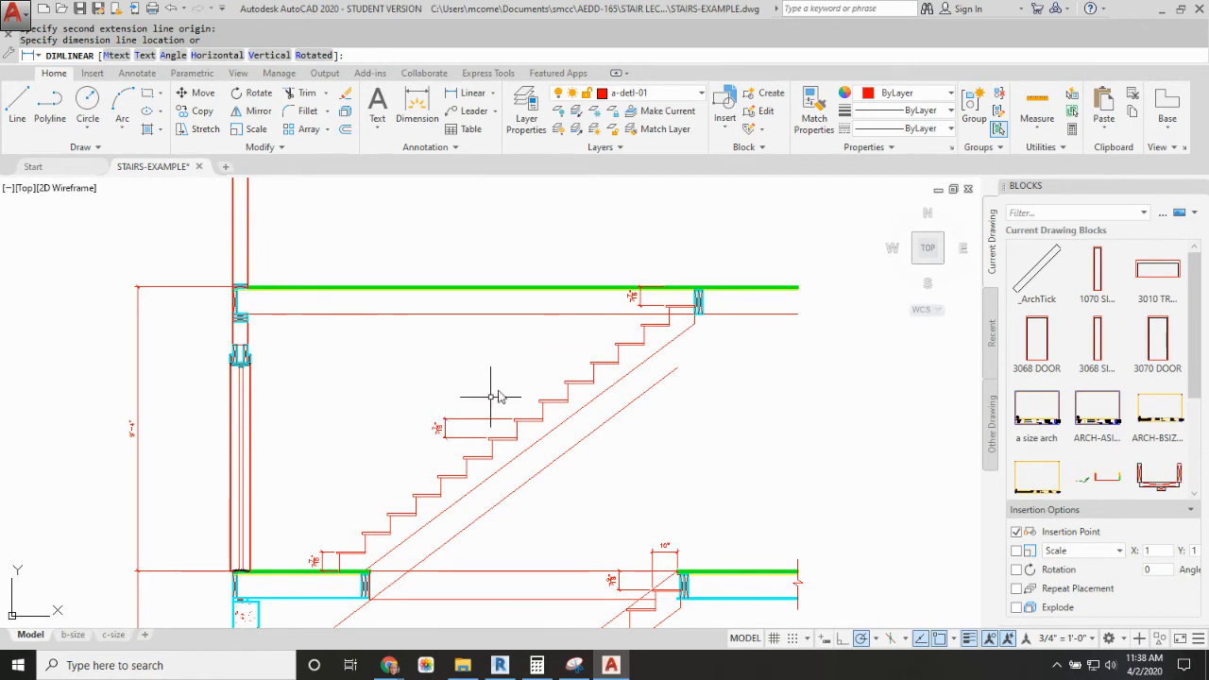
Step: Dimension the horizontal run between two consecutive tread nosings at mid-flight, placing the dimension above the steps
{"action": "scroll", "coordinate": [490, 440], "scroll_direction": "up", "scroll_amount": 4}
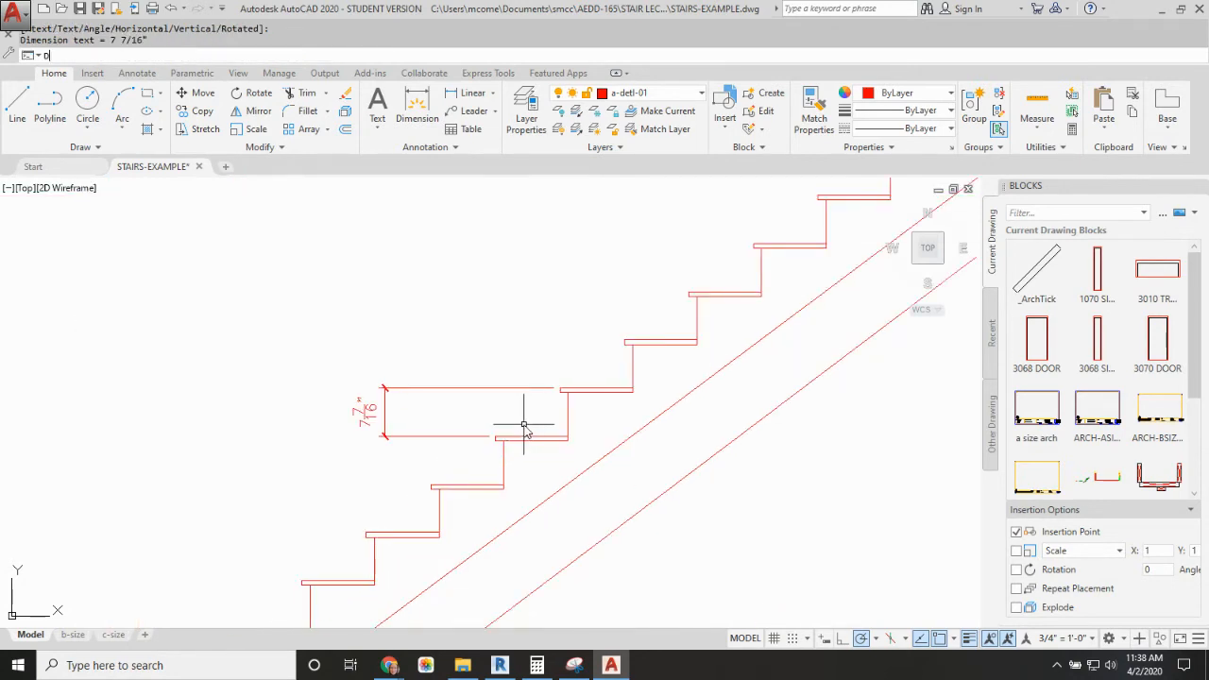
{"action": "type", "text": "LI"}
{"action": "key", "text": "Return"}
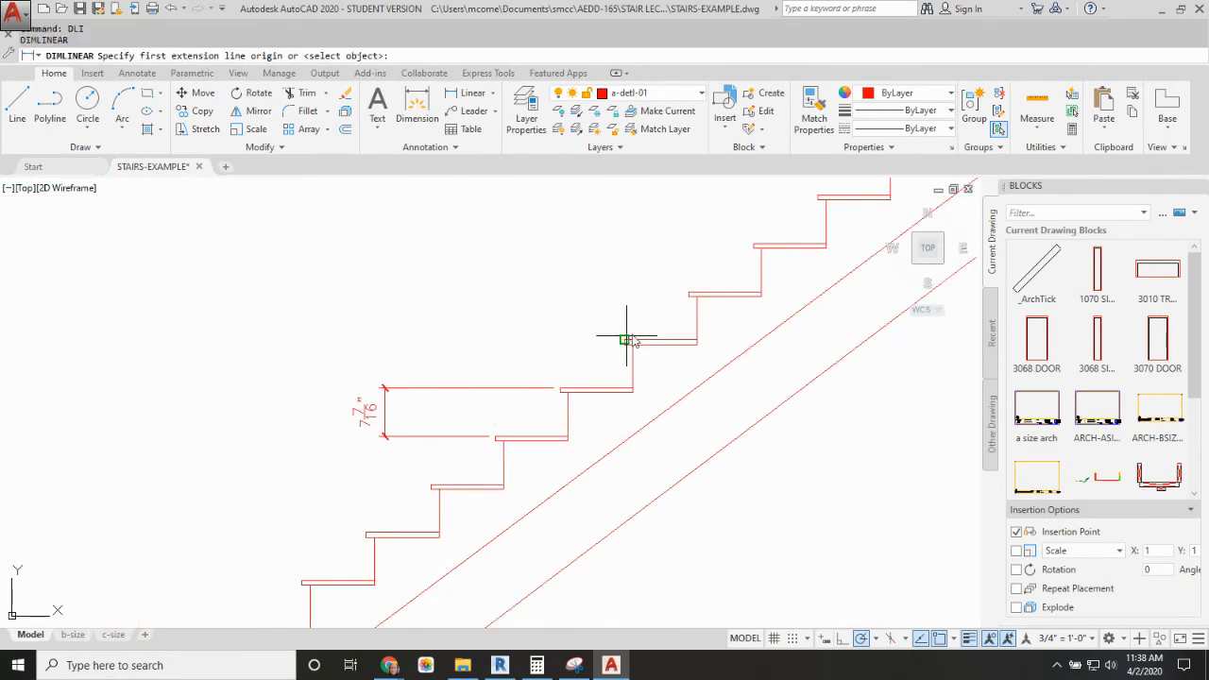
{"action": "left_click", "coordinate": [625, 340]}
{"action": "left_click", "coordinate": [690, 294]}
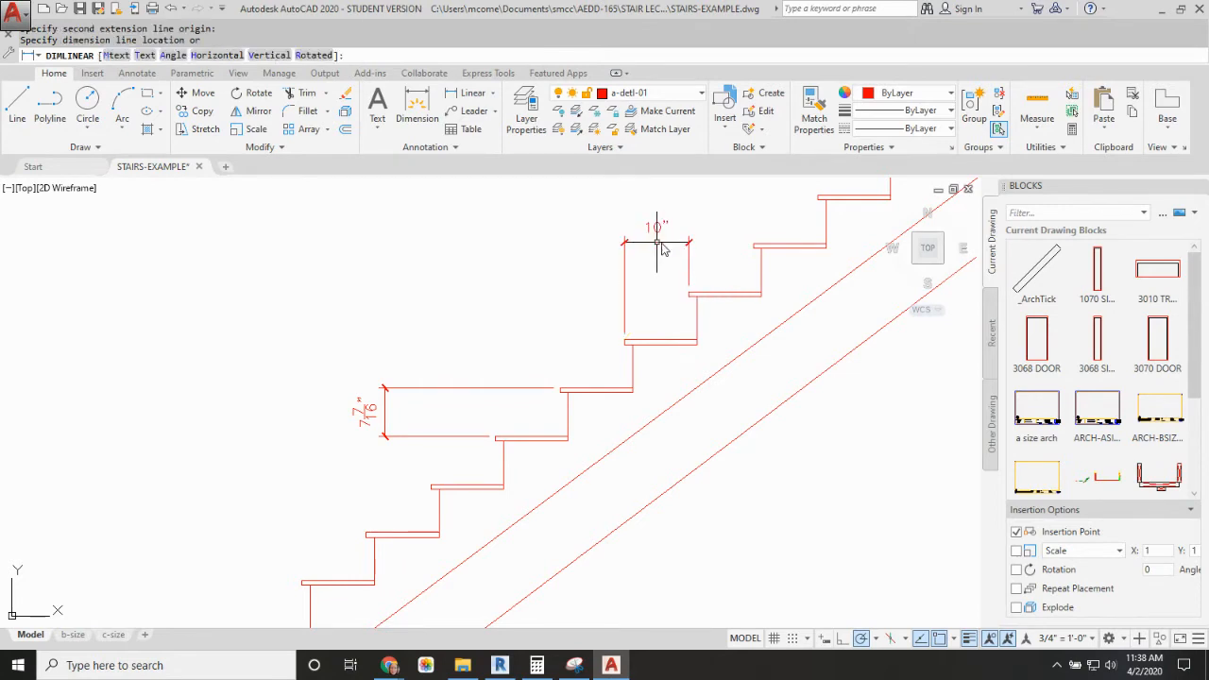
{"action": "left_click", "coordinate": [659, 243]}
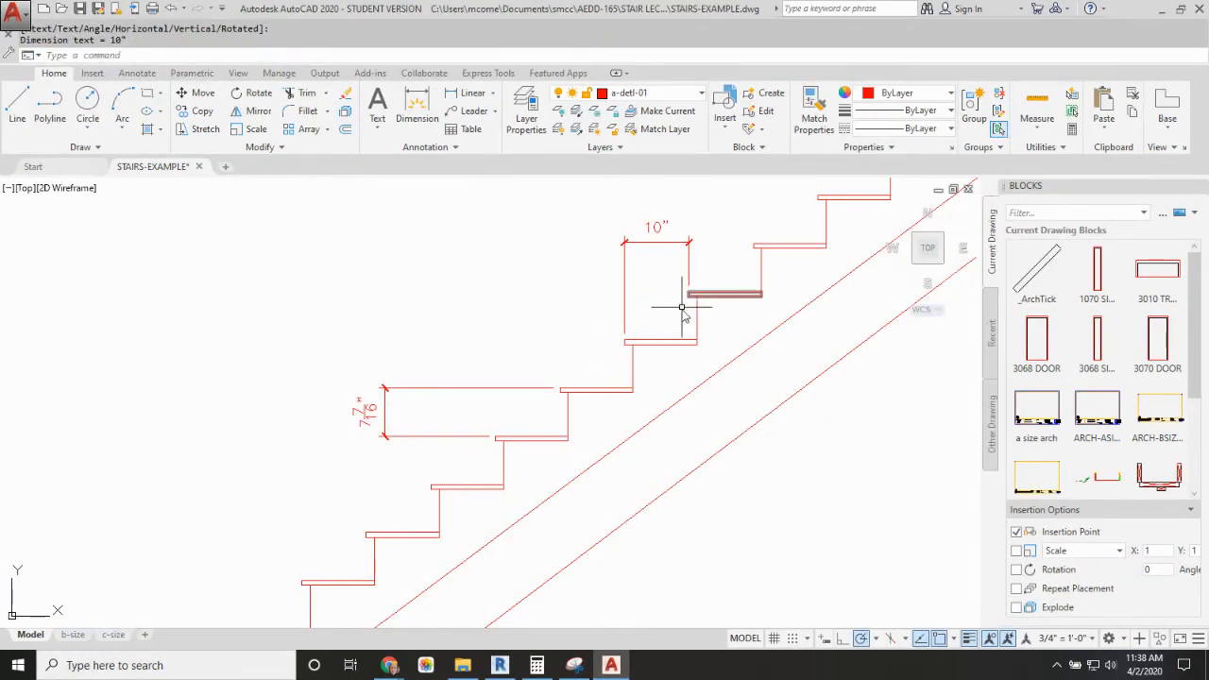
Step: Dimension the horizontal run between two consecutive riser faces, just above the existing nosing-to-nosing dimension, placing it above the steps
{"action": "middle_click_drag", "start_coordinate": [681, 326], "coordinate": [570, 353]}
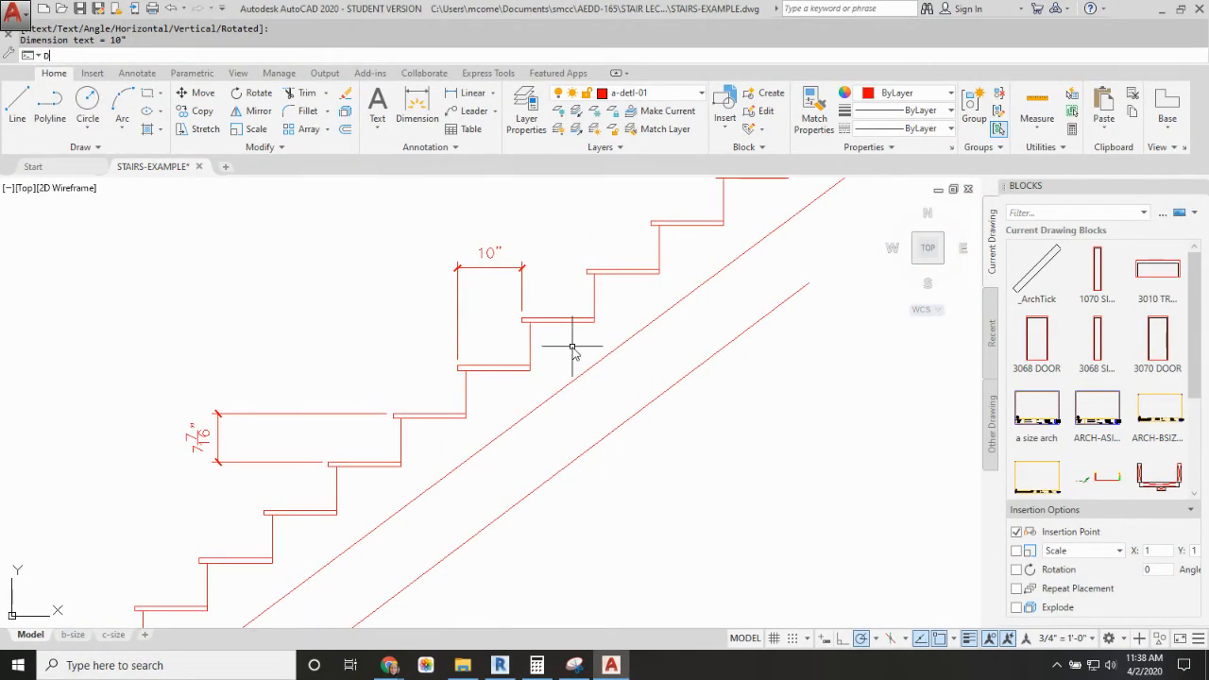
{"action": "type", "text": "DLI"}
{"action": "key", "text": "Return"}
{"action": "left_click", "coordinate": [595, 319]}
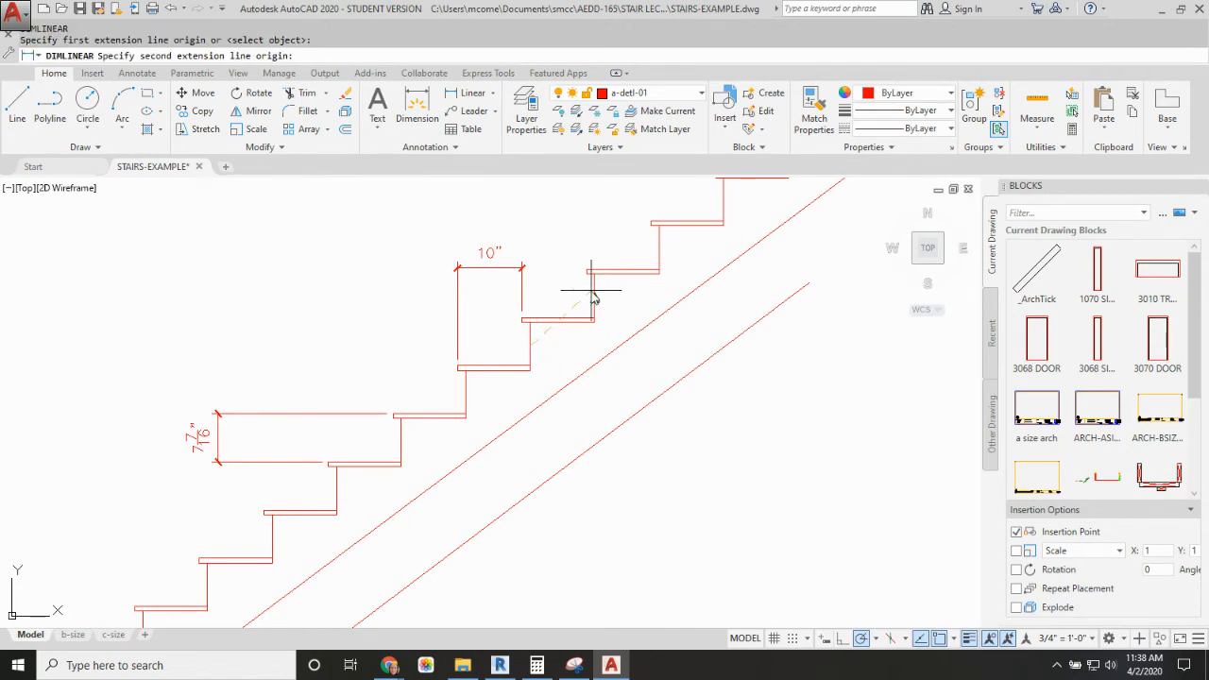
{"action": "left_click", "coordinate": [594, 296]}
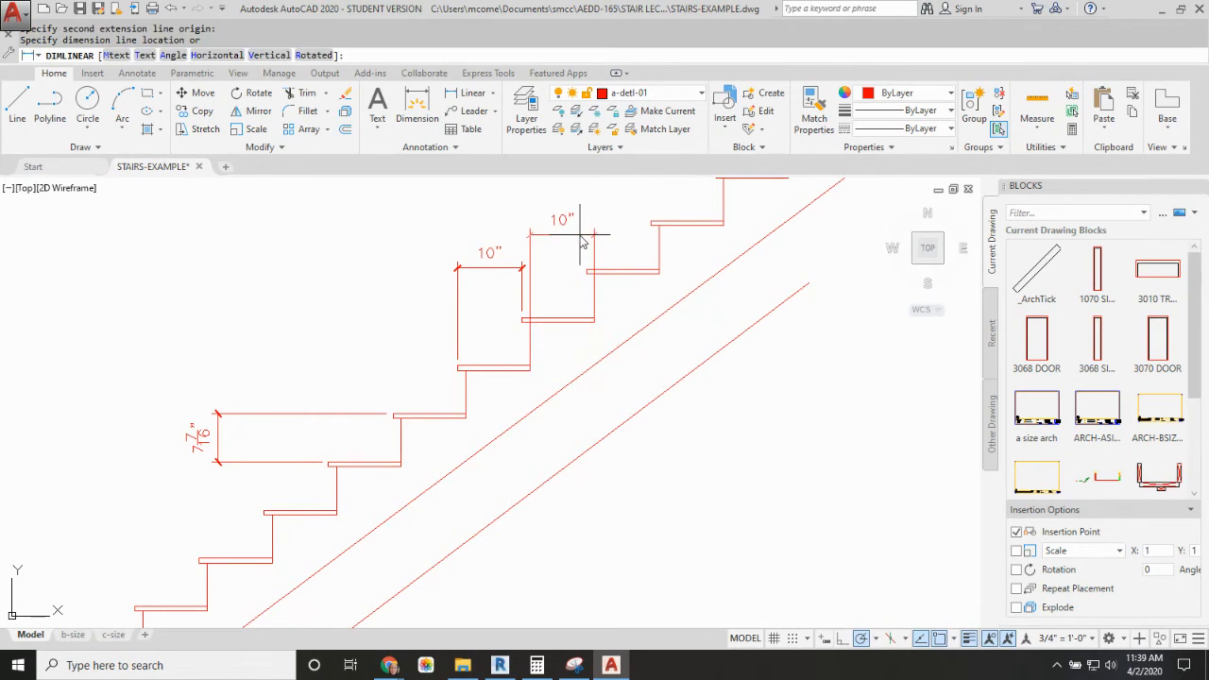
{"action": "left_click", "coordinate": [594, 241]}
Step: Dimension the full width of a tread board on the upper part of the flight, placing the dimension above it
{"action": "scroll", "coordinate": [604, 242], "scroll_direction": "down", "scroll_amount": 2}
{"action": "mouse_move", "coordinate": [604, 246]}
{"action": "middle_mouse_down"}
{"action": "mouse_move", "coordinate": [604, 266]}
{"action": "mouse_move", "coordinate": [564, 306]}
{"action": "middle_mouse_up"}
{"action": "scroll", "coordinate": [563, 304], "scroll_direction": "up", "scroll_amount": 2}
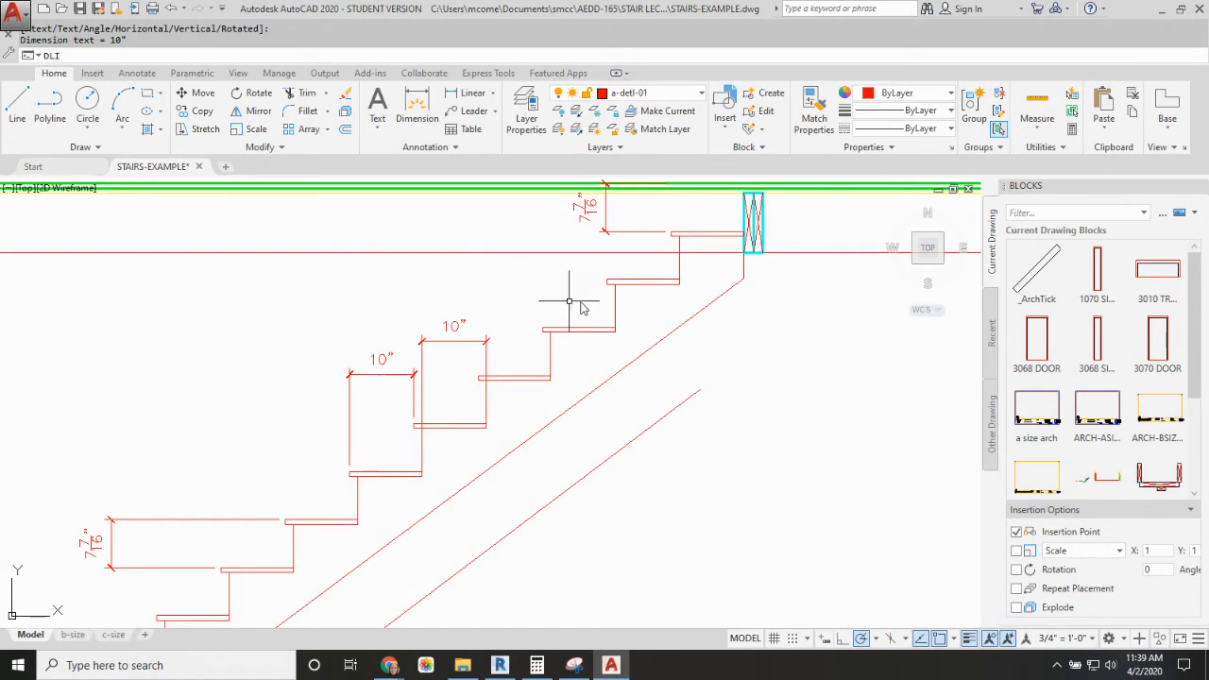
{"action": "type", "text": "DLI"}
{"action": "key", "text": "Return"}
{"action": "left_click", "coordinate": [615, 329]}
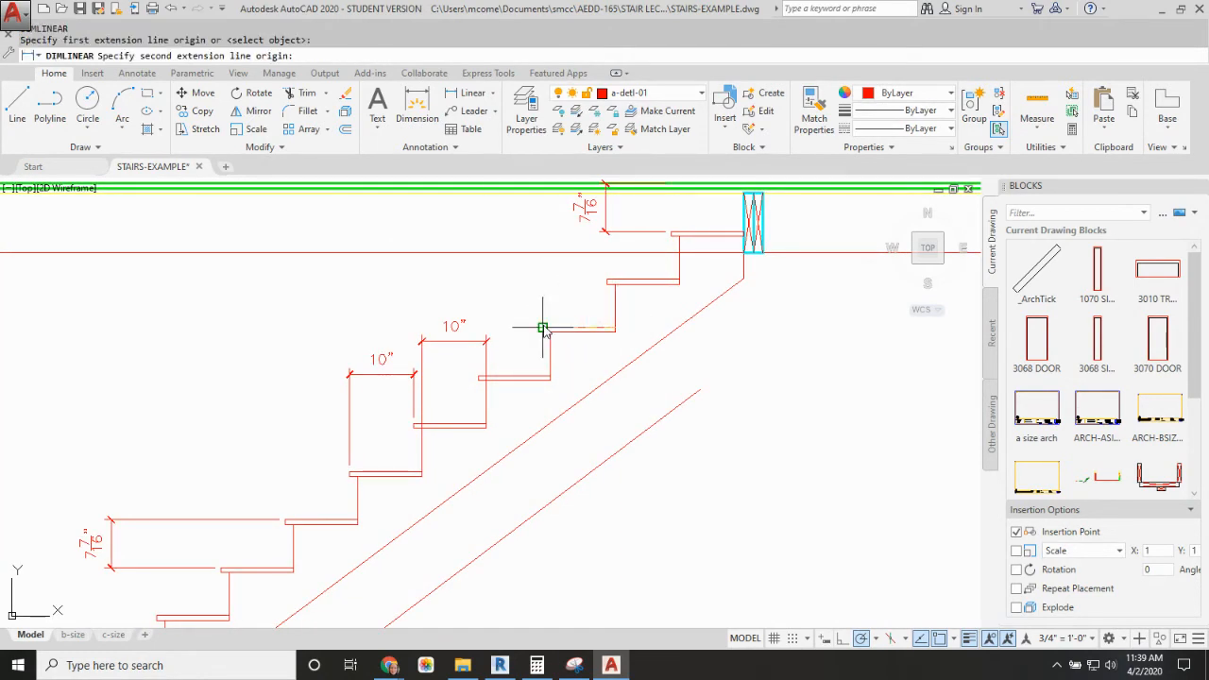
{"action": "left_click", "coordinate": [542, 328]}
{"action": "left_click", "coordinate": [626, 294]}
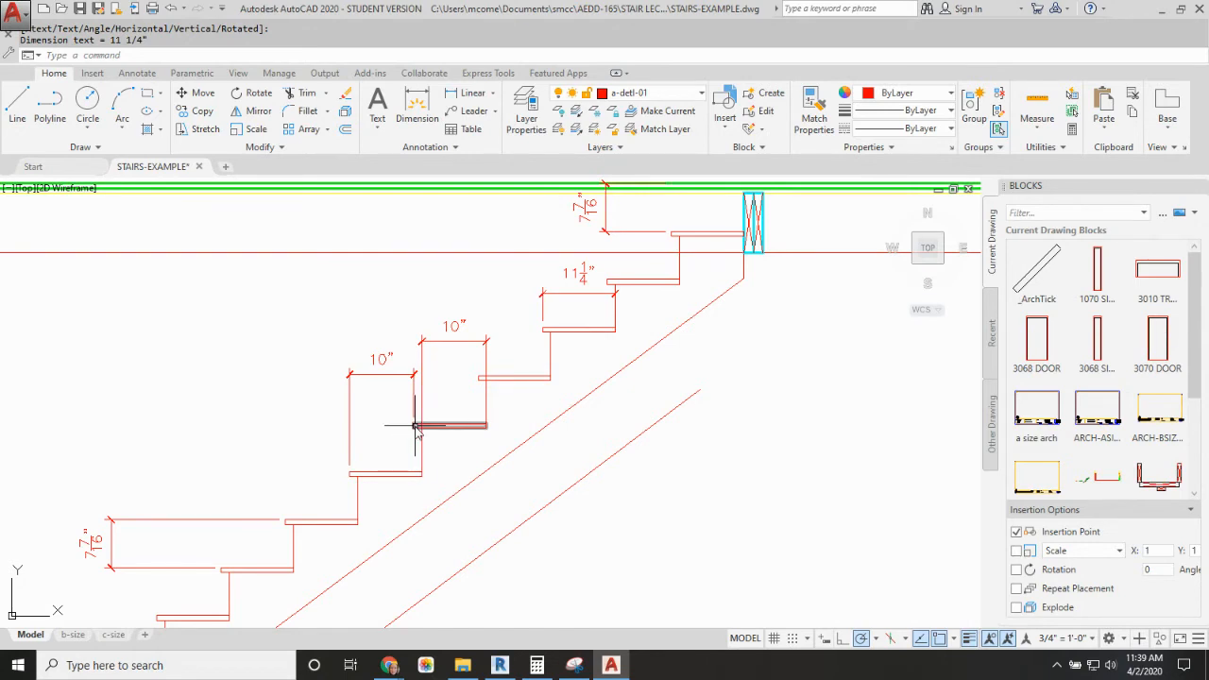
Step: Delete the riser-face run dimension and the tread board width dimension, keeping only the nosing-to-nosing run dimension
{"action": "left_click", "coordinate": [424, 357]}
{"action": "left_click", "coordinate": [396, 335]}
{"action": "key", "text": "Delete"}
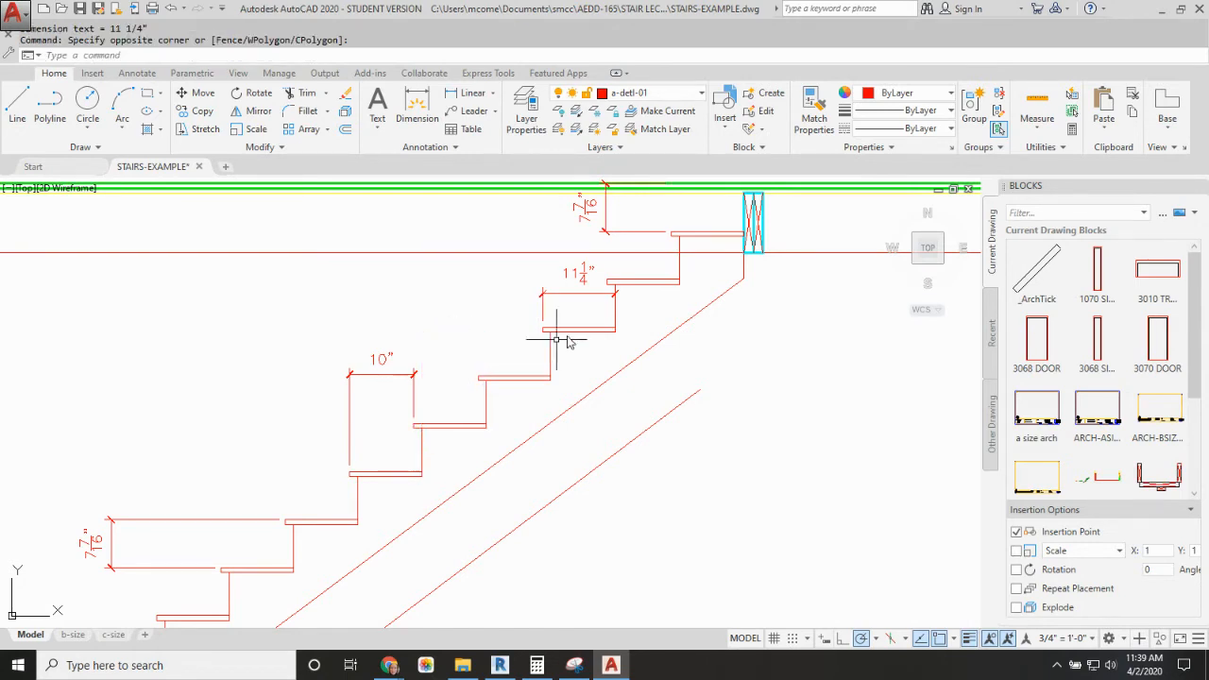
{"action": "left_click", "coordinate": [583, 299]}
{"action": "key", "text": "Delete"}
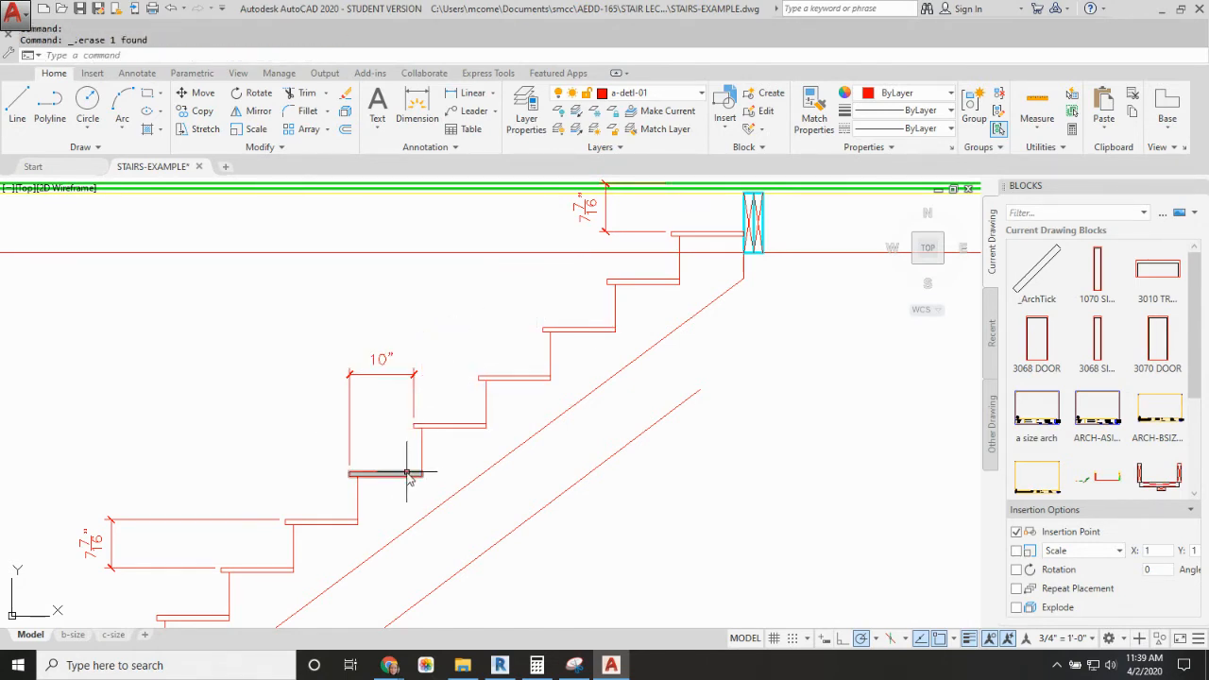
Step: Draw a sloped nosing line from the bottom tread's nosing to the top tread's nosing on the upper stair
{"action": "scroll", "coordinate": [565, 360], "scroll_direction": "down", "scroll_amount": 4}
{"action": "middle_click_drag", "start_coordinate": [538, 446], "coordinate": [591, 385]}
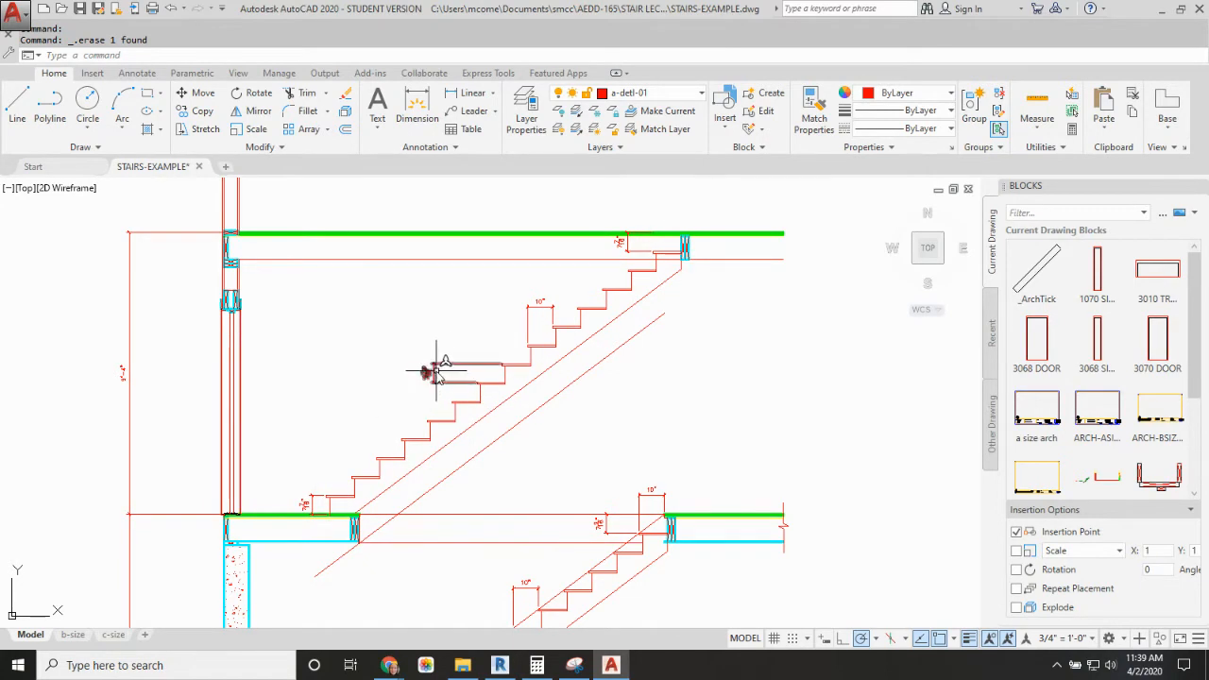
{"action": "key", "text": "Return"}
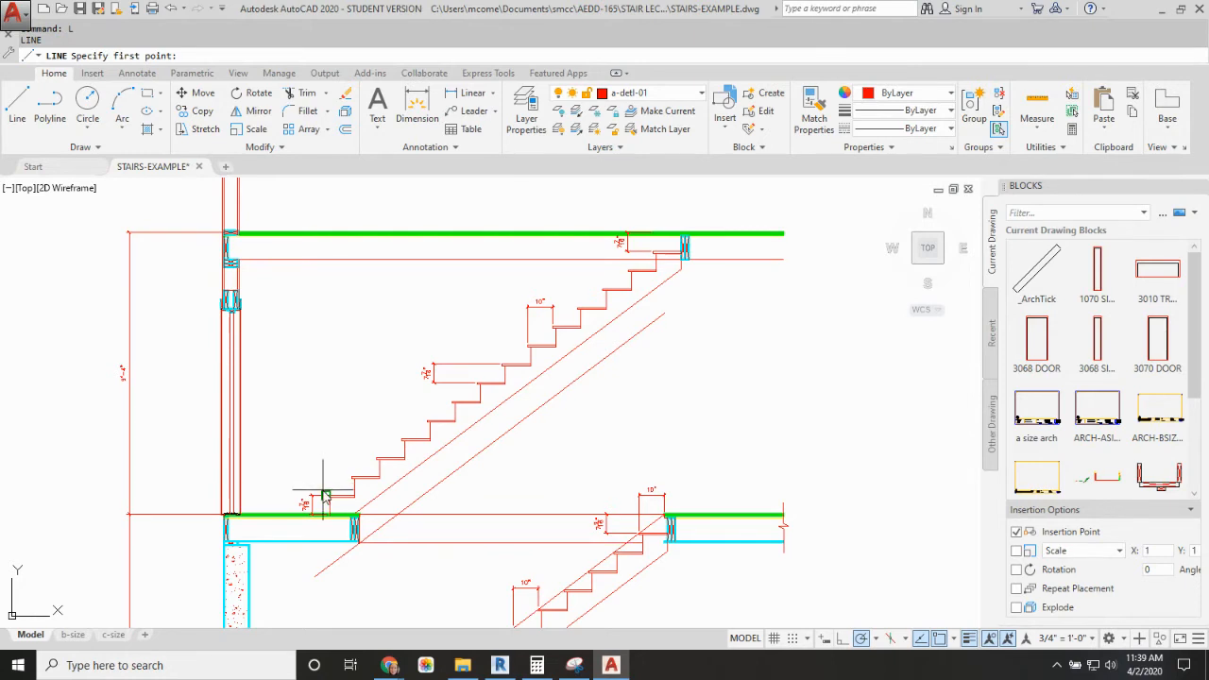
{"action": "left_click", "coordinate": [325, 495]}
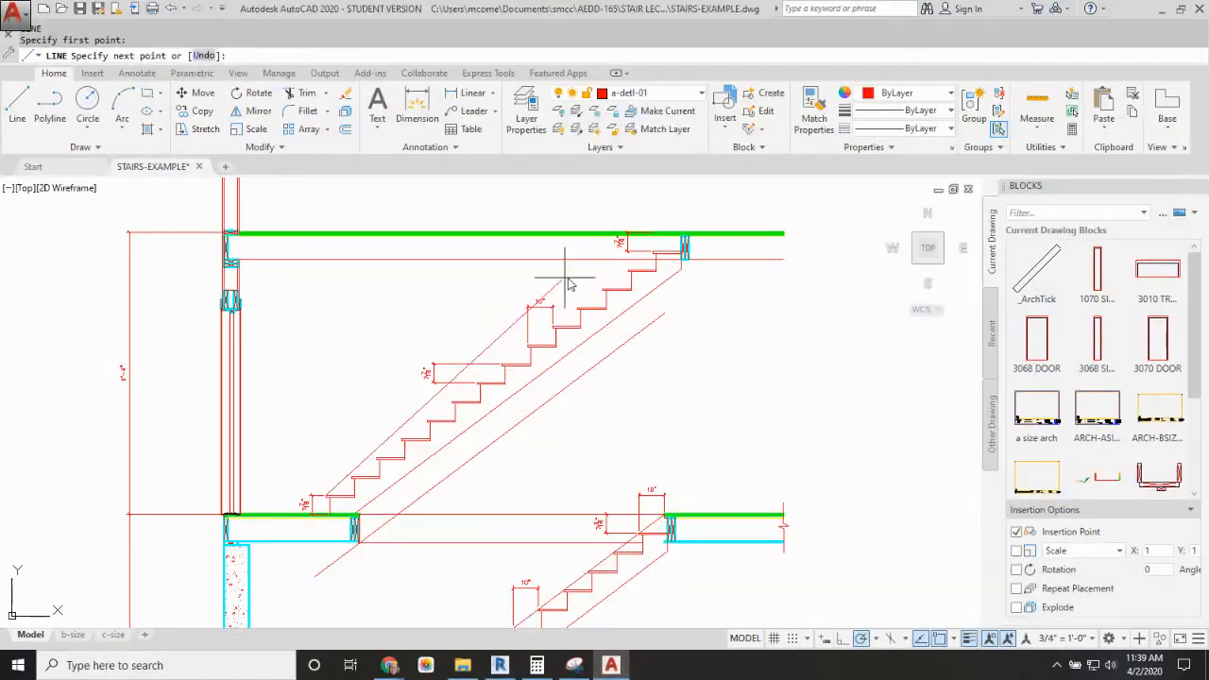
{"action": "left_click", "coordinate": [652, 251]}
{"action": "key", "text": "Escape"}
{"action": "key", "text": "Escape"}
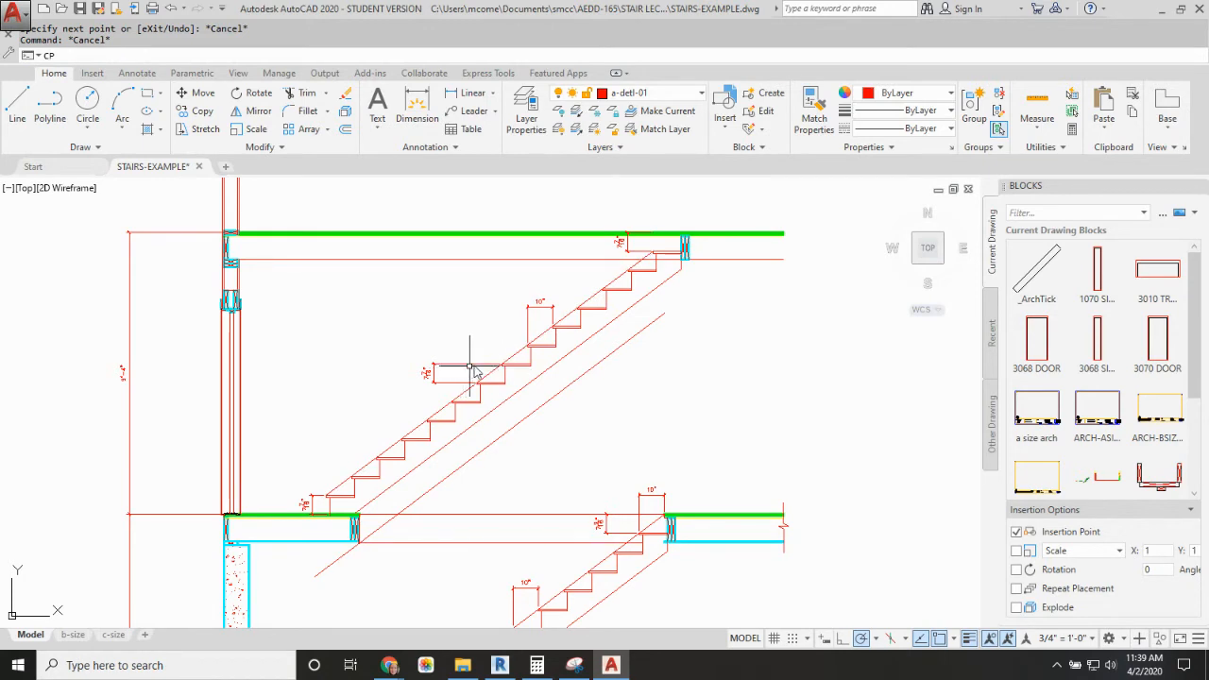
Step: Copy the nosing line 6'8" straight up to mark the minimum headroom
{"action": "type", "text": "CP"}
{"action": "key", "text": "Return"}
{"action": "left_click", "coordinate": [497, 370]}
{"action": "key", "text": "Return"}
{"action": "left_click", "coordinate": [492, 334]}
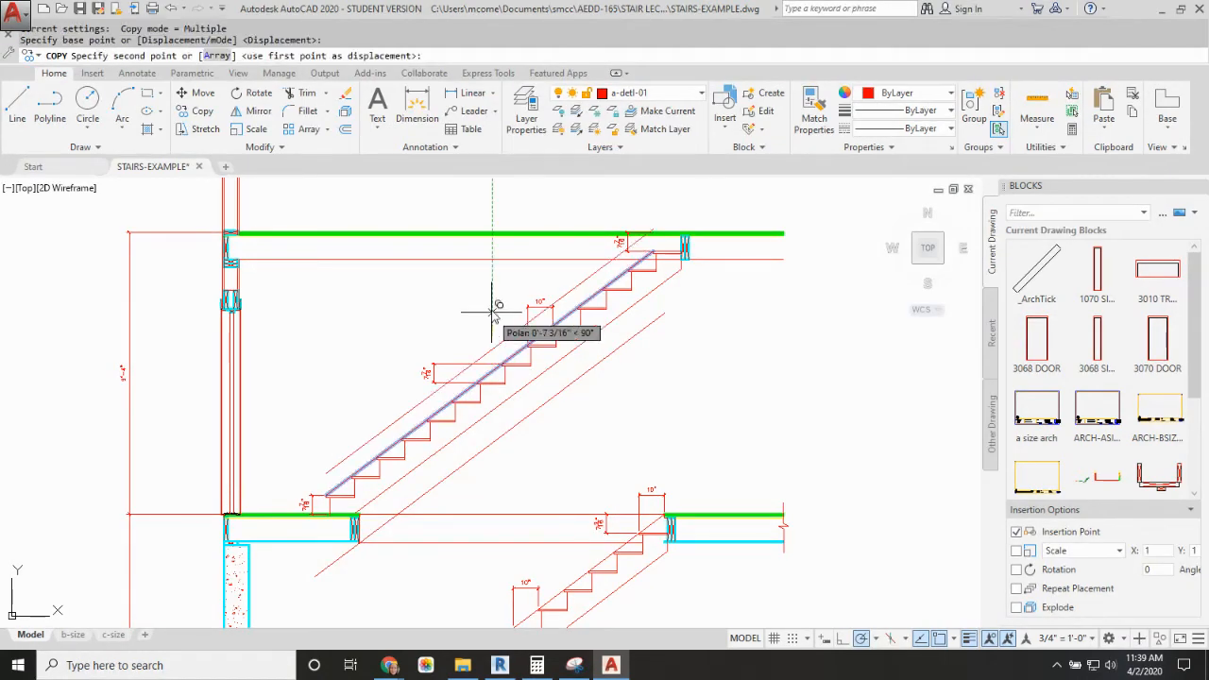
{"action": "type", "text": "6'"}
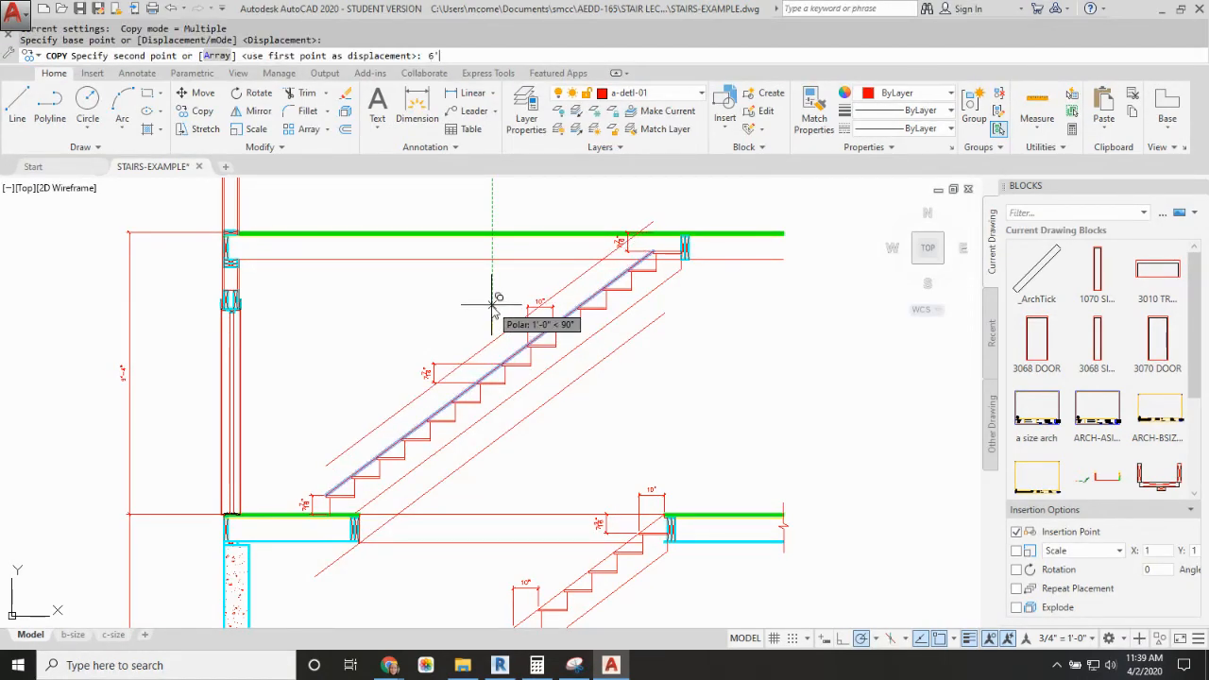
{"action": "type", "text": "8"}
{"action": "key", "text": "Return"}
{"action": "key", "text": "Escape"}
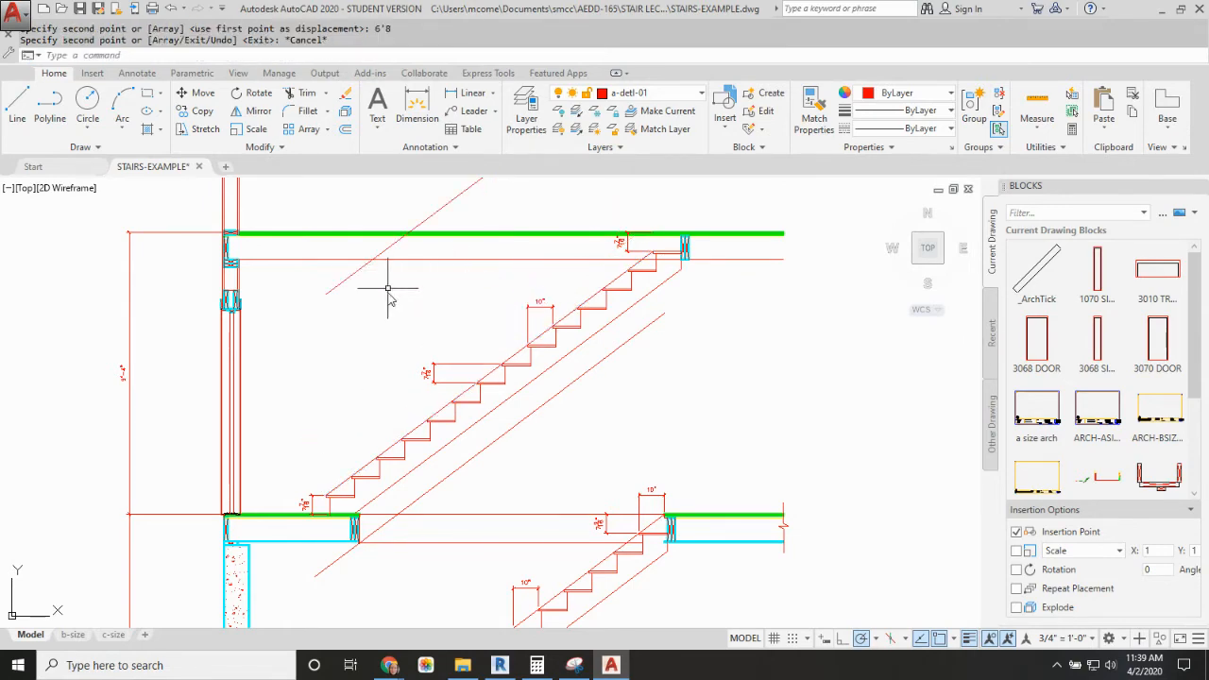
Step: Copy the first-floor double header up to the second floor, aligning its finished corner with the headroom line's crossing of the ceiling line
{"action": "type", "text": "CP"}
{"action": "key", "text": "Return"}
{"action": "scroll", "coordinate": [347, 506], "scroll_direction": "up", "scroll_amount": 5}
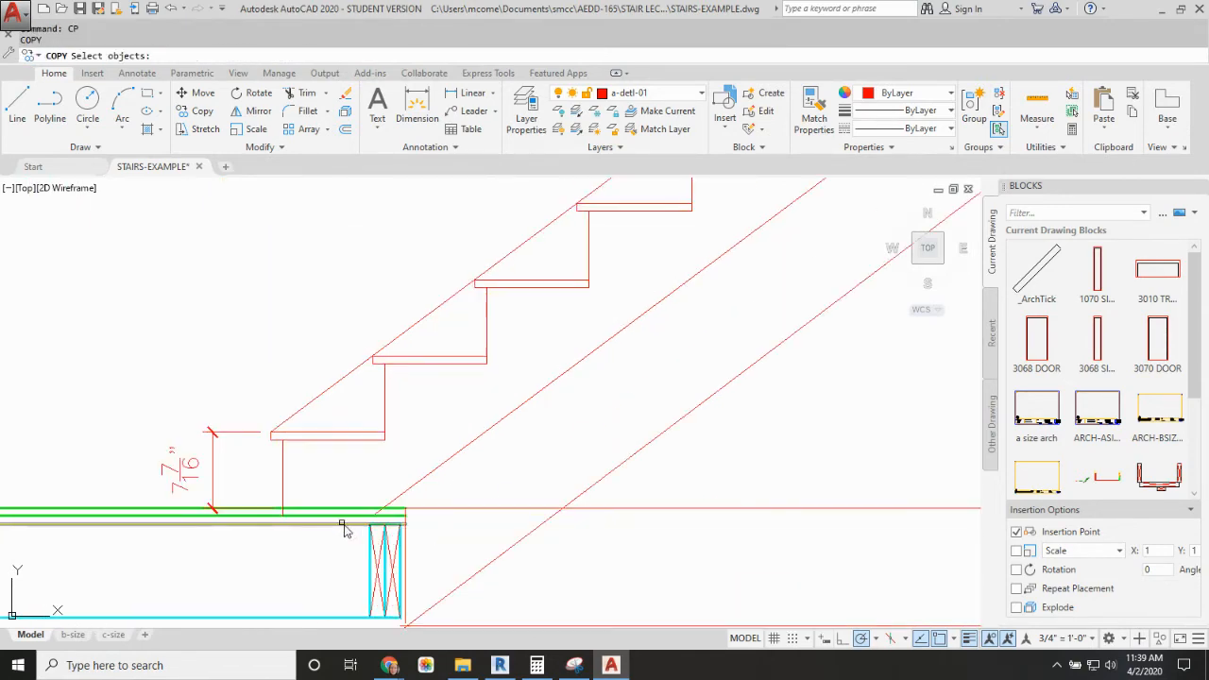
{"action": "left_click", "coordinate": [378, 548]}
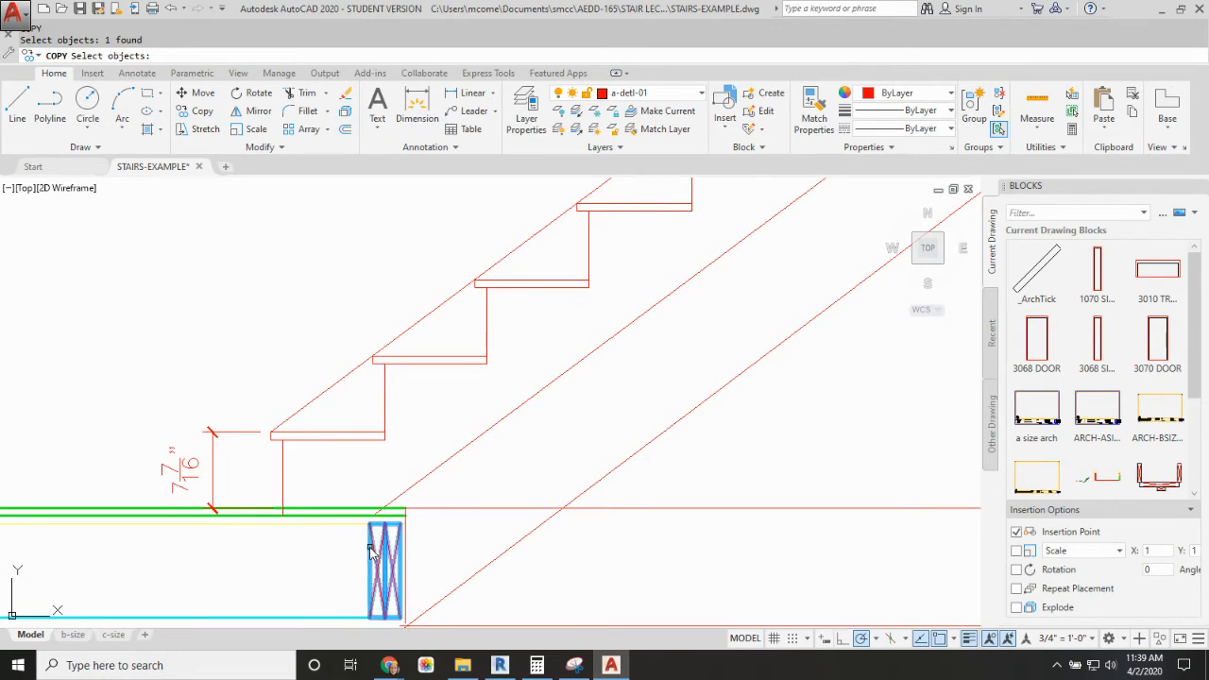
{"action": "key", "text": "Return"}
{"action": "left_click", "coordinate": [405, 626]}
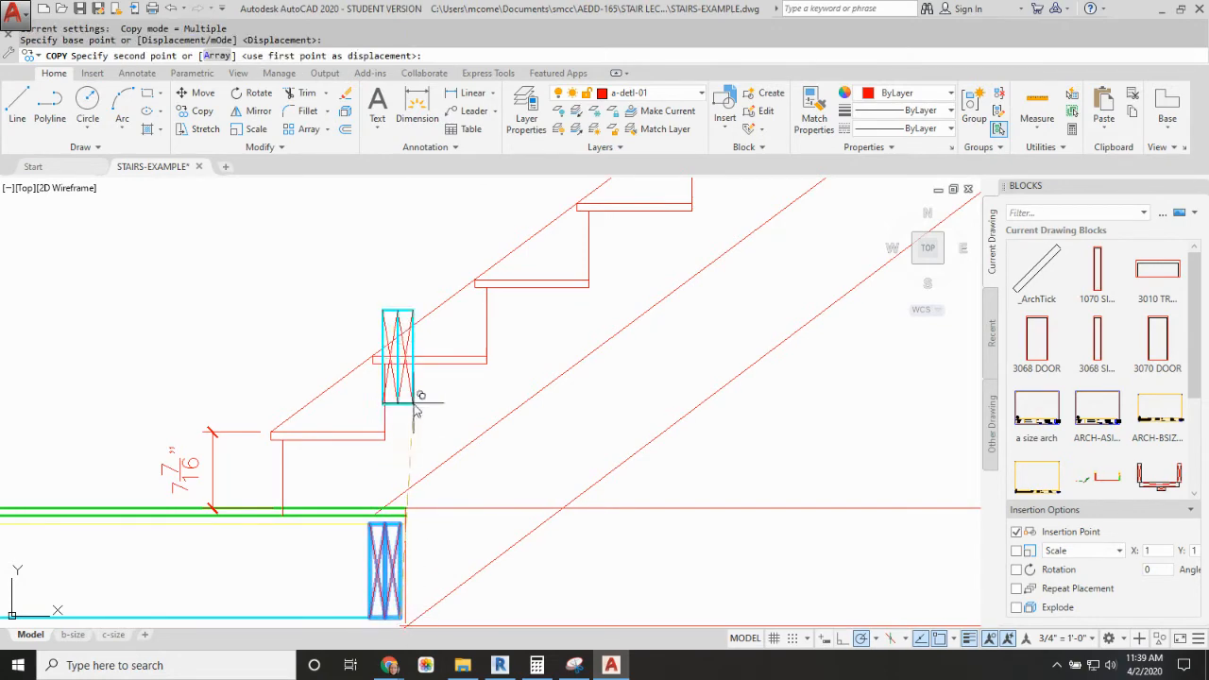
{"action": "scroll", "coordinate": [419, 608], "scroll_direction": "down", "scroll_amount": 4}
{"action": "middle_click_drag", "start_coordinate": [419, 607], "coordinate": [441, 444]}
{"action": "scroll", "coordinate": [439, 336], "scroll_direction": "up", "scroll_amount": 6}
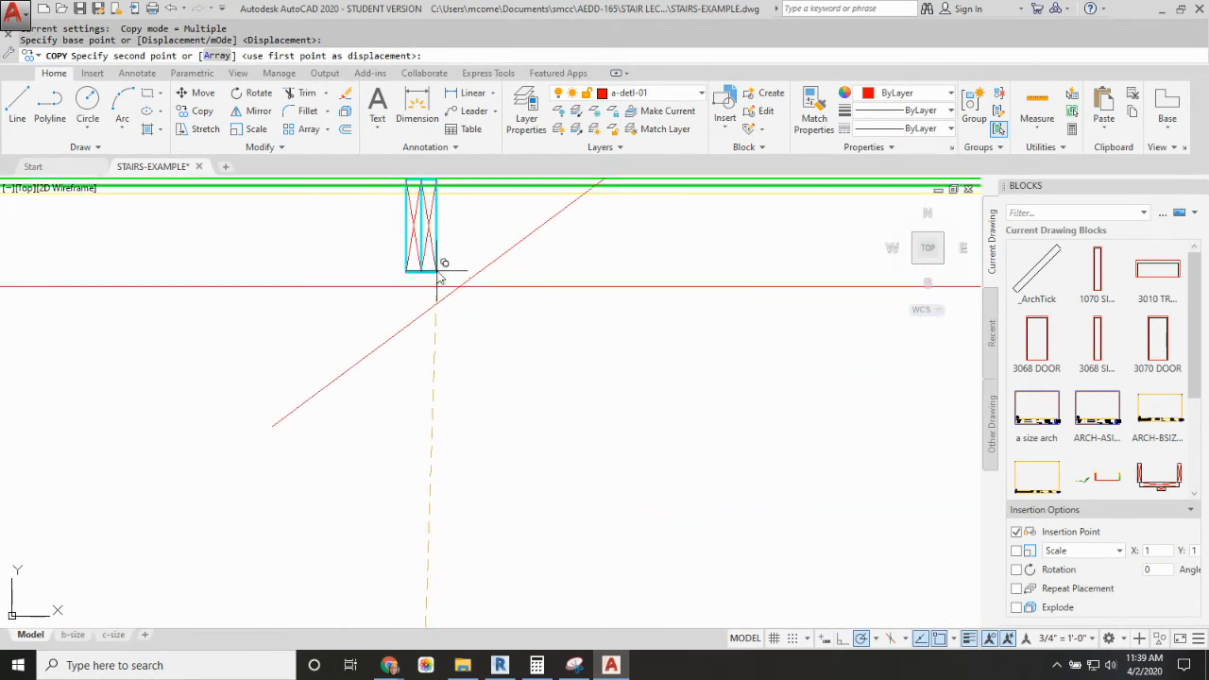
{"action": "left_click", "coordinate": [458, 286]}
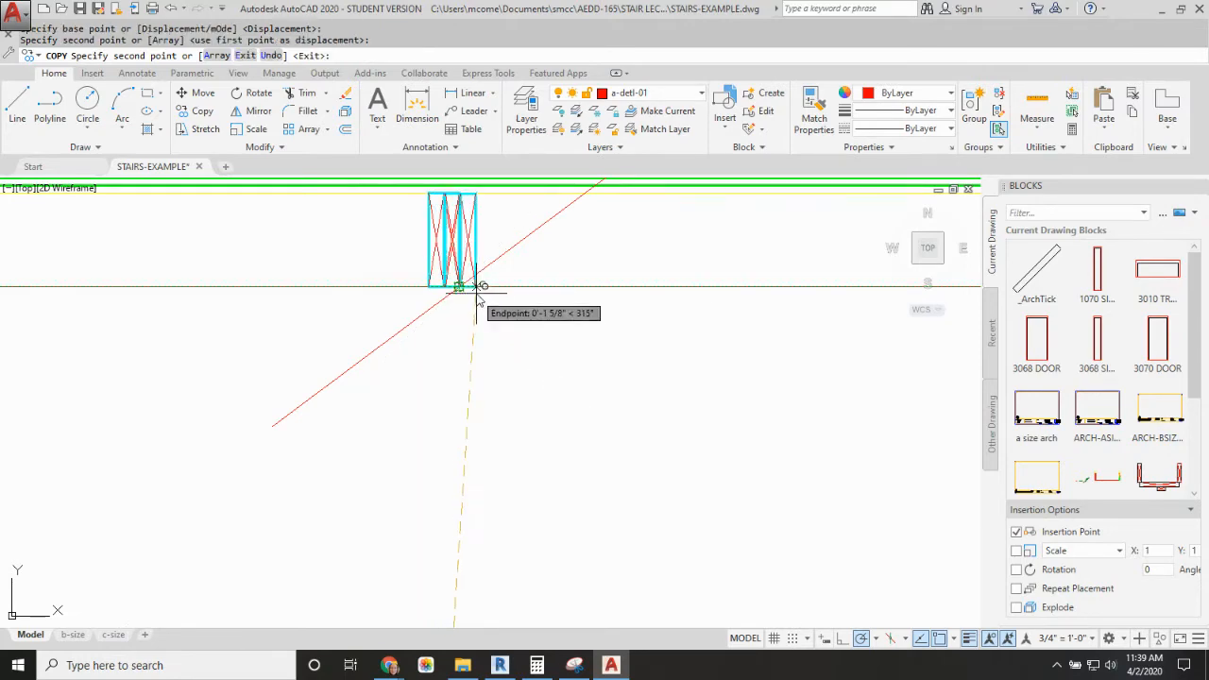
{"action": "key", "text": "Escape"}
{"action": "scroll", "coordinate": [456, 289], "scroll_direction": "down", "scroll_amount": 5}
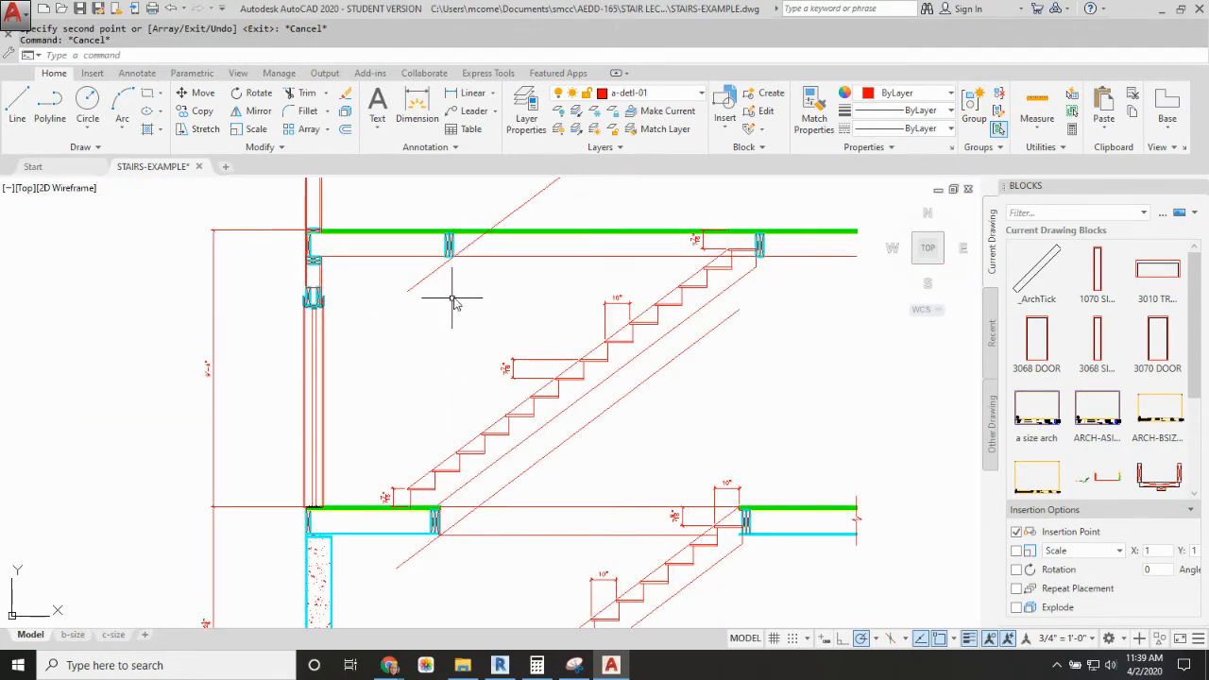
Step: Draw a vertical headroom line from the headroom and ceiling line intersection at the new header down to the stair tread below
{"action": "type", "text": "L"}
{"action": "key", "text": "Return"}
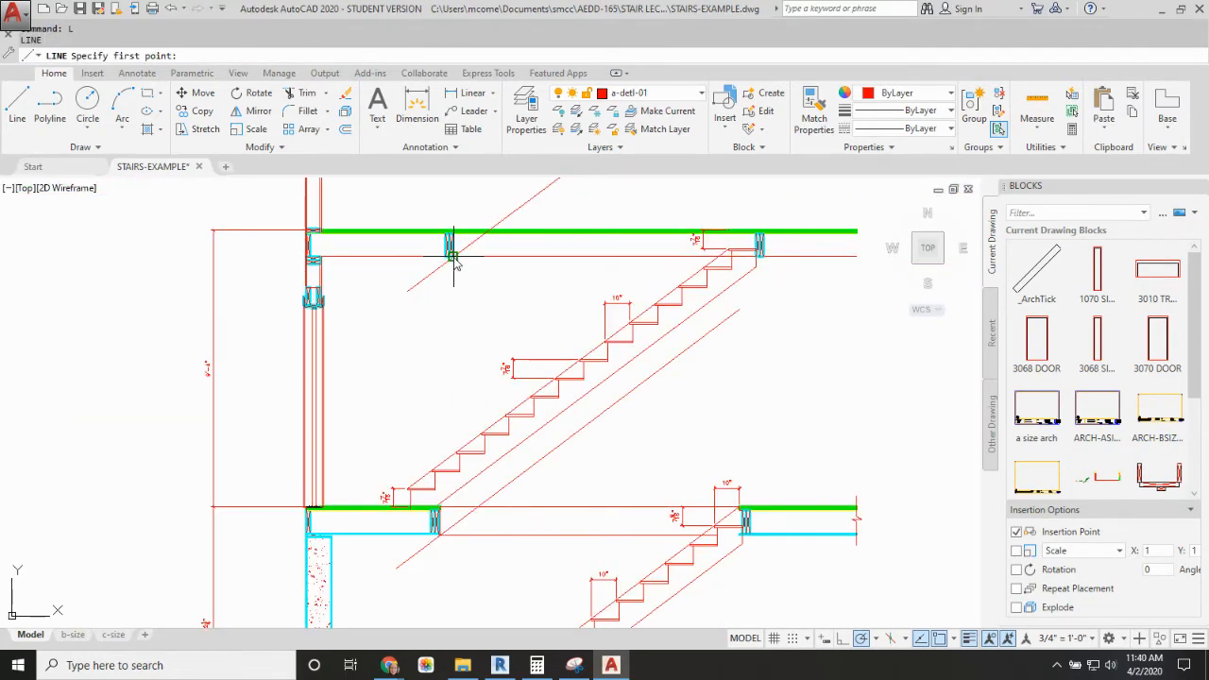
{"action": "left_click", "coordinate": [453, 255]}
{"action": "left_click", "coordinate": [452, 469]}
{"action": "key", "text": "Return"}
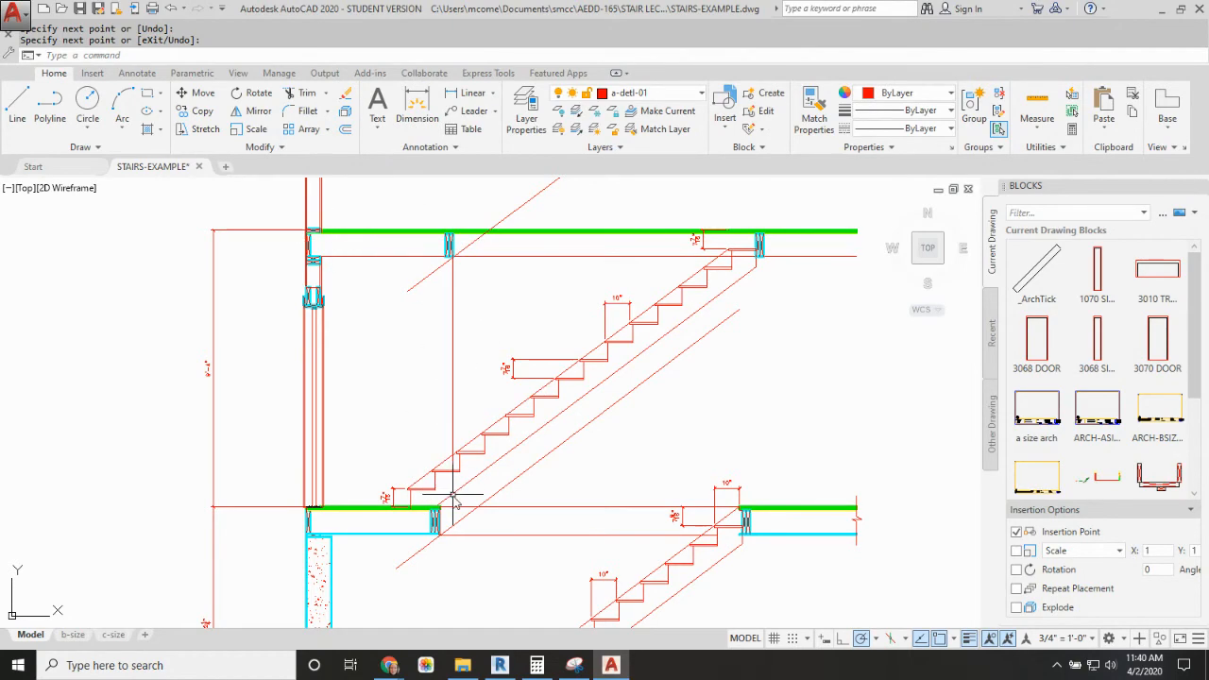
{"action": "scroll", "coordinate": [473, 337], "scroll_direction": "down", "scroll_amount": 4}
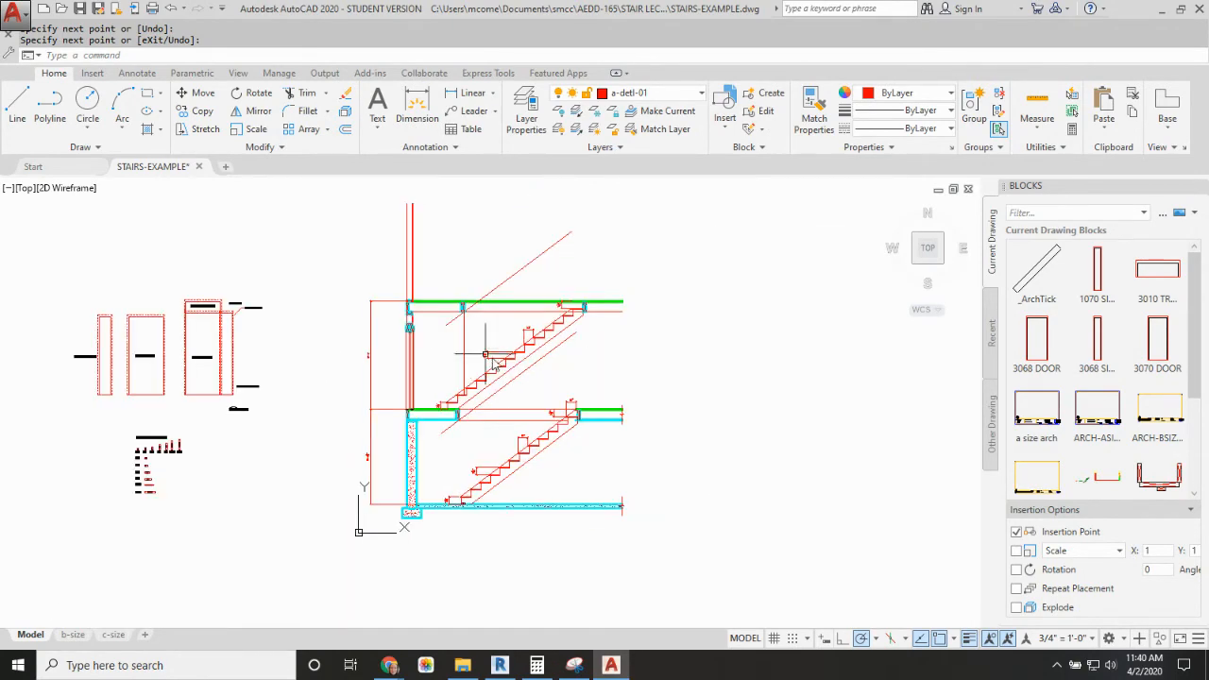
{"action": "scroll", "coordinate": [500, 364], "scroll_direction": "up", "scroll_amount": 2}
{"action": "scroll", "coordinate": [500, 363], "scroll_direction": "up", "scroll_amount": 2}
{"action": "scroll", "coordinate": [555, 309], "scroll_direction": "down", "scroll_amount": 2}
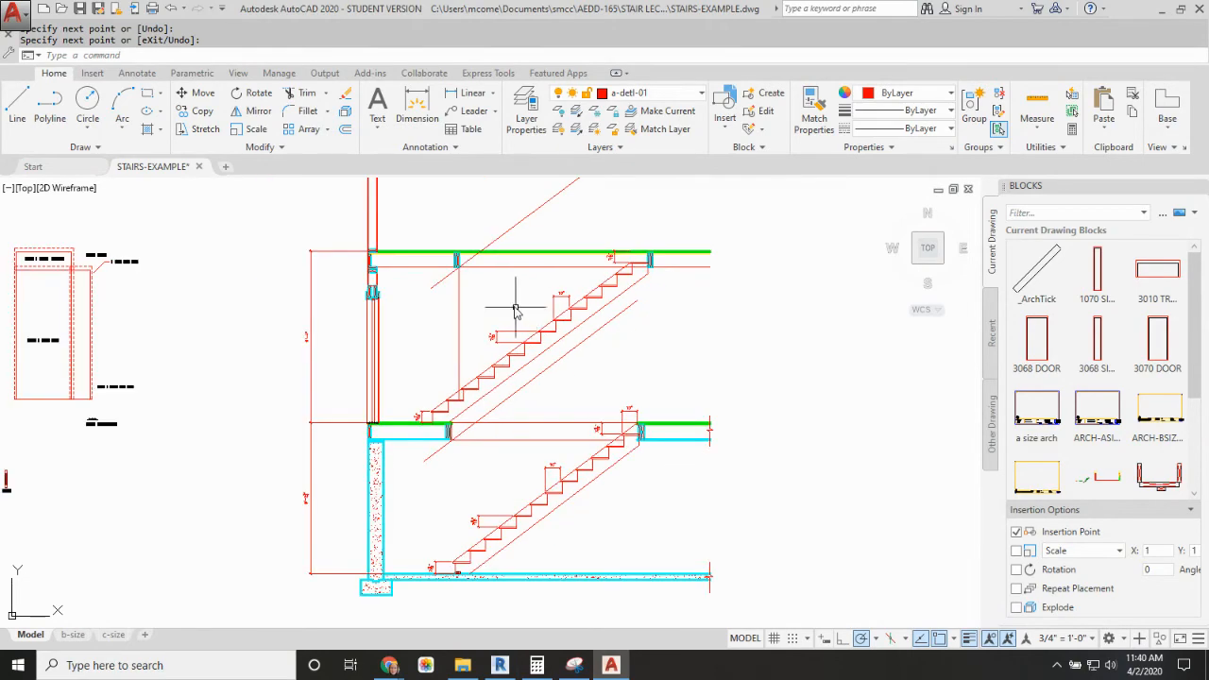
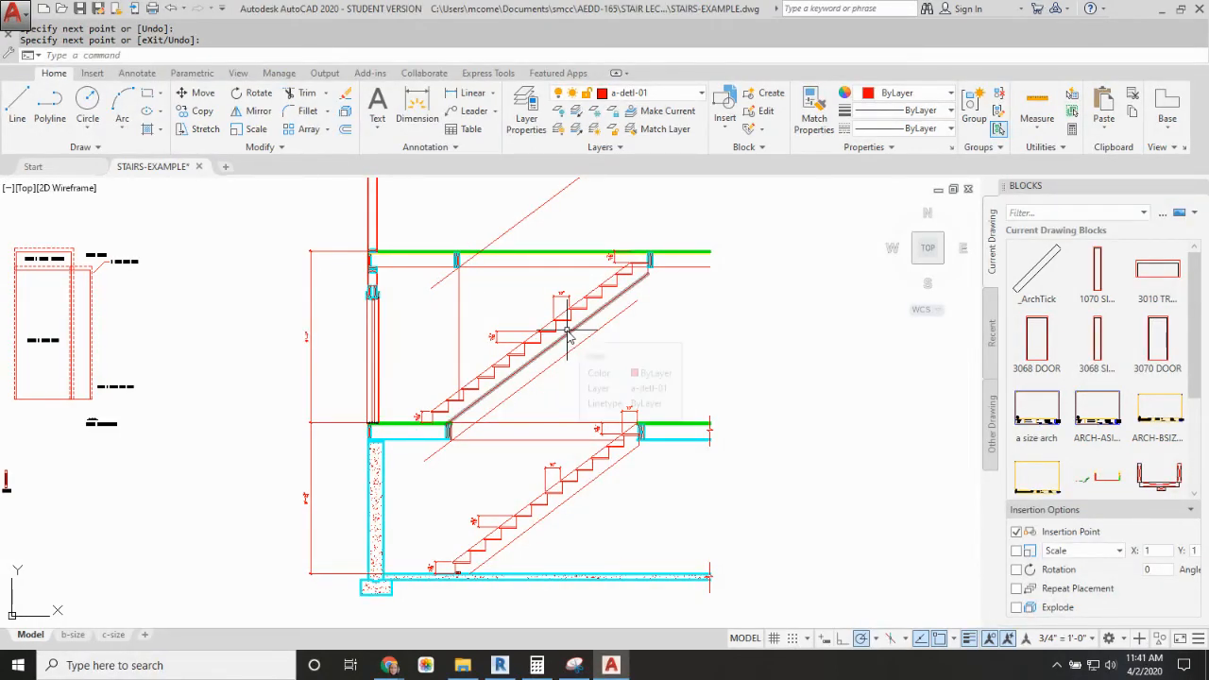
Step: On the a-wall layer, draw a vertical line upward from the top of the section's exterior wall at its outer face
{"action": "scroll", "coordinate": [681, 324], "scroll_direction": "down", "scroll_amount": 2}
{"action": "middle_click_drag", "start_coordinate": [680, 324], "coordinate": [633, 367]}
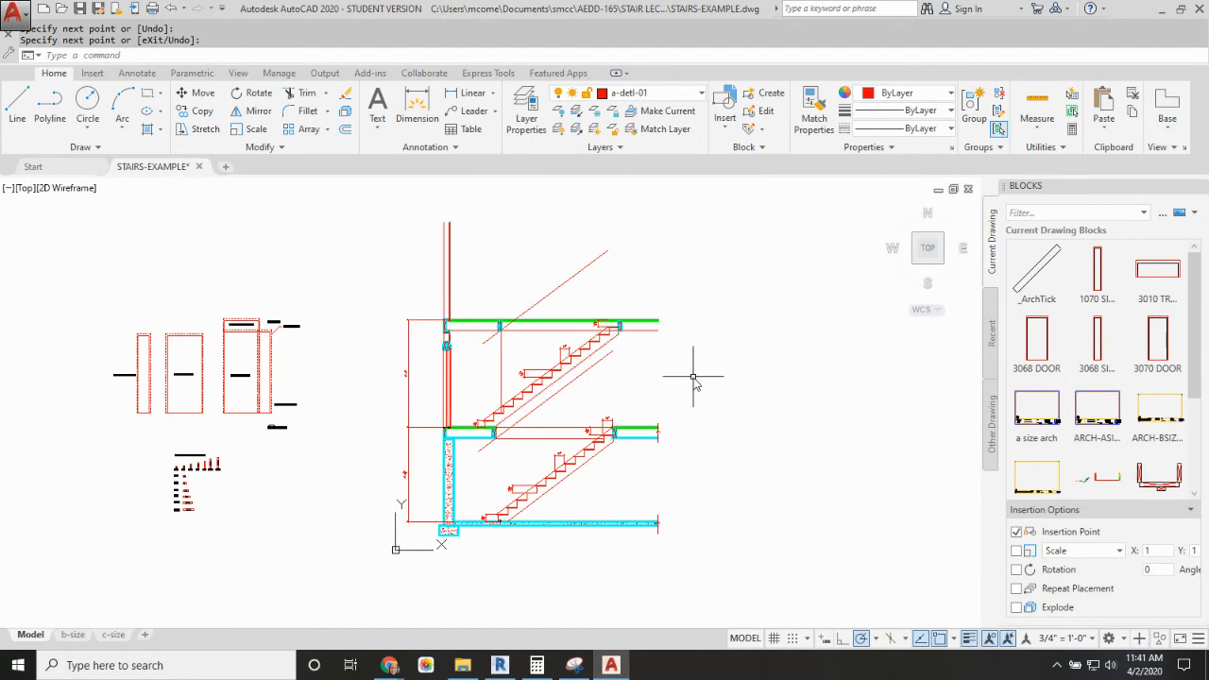
{"action": "middle_click_drag", "start_coordinate": [524, 287], "coordinate": [493, 363]}
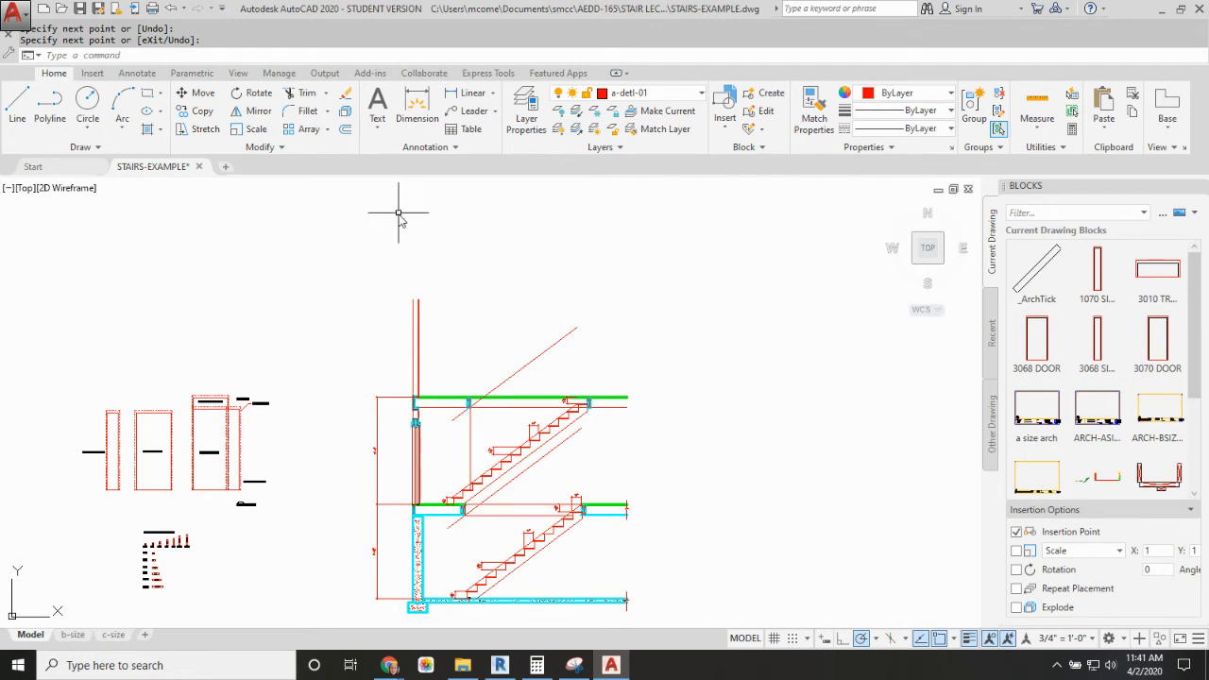
{"action": "middle_click_drag", "start_coordinate": [399, 216], "coordinate": [400, 276]}
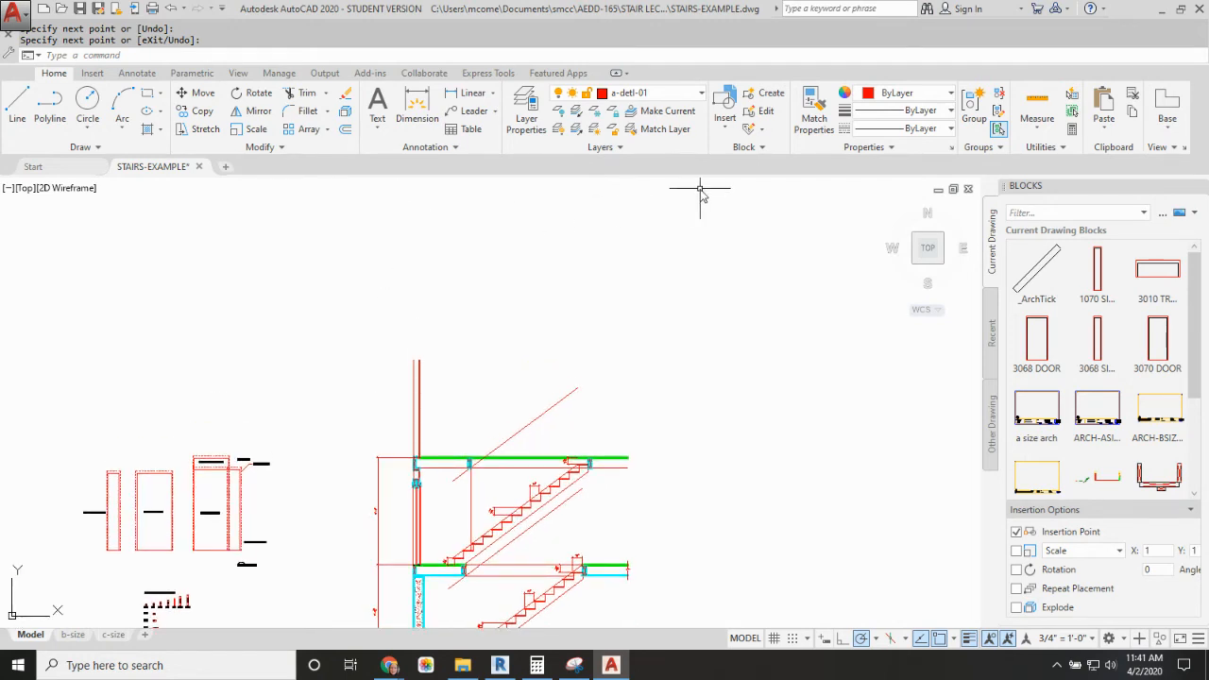
{"action": "left_click", "coordinate": [702, 98]}
{"action": "left_click", "coordinate": [647, 544]}
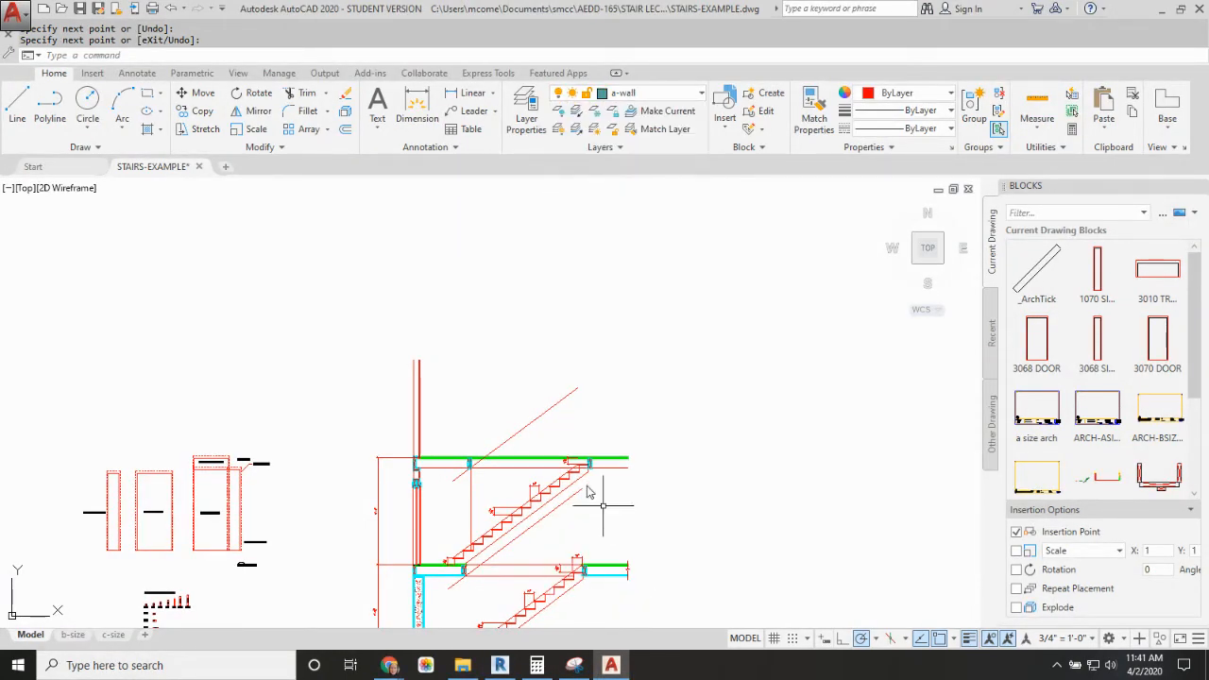
{"action": "type", "text": "l"}
{"action": "key", "text": "Return"}
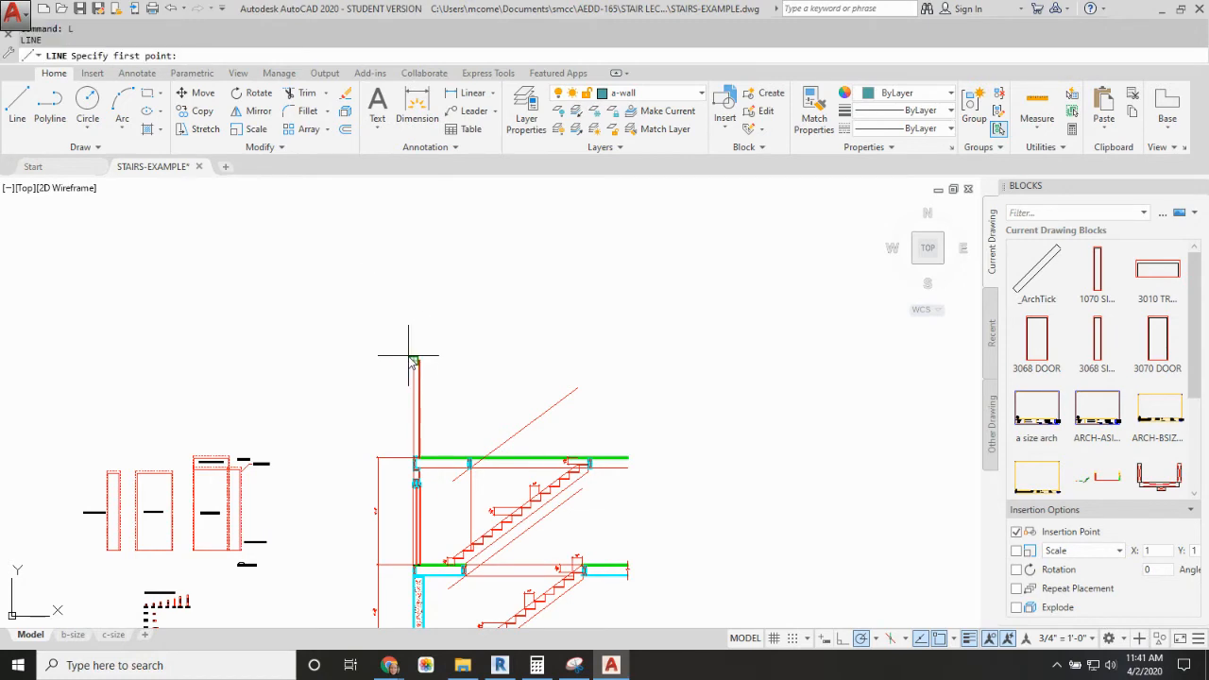
{"action": "left_click", "coordinate": [411, 358]}
{"action": "left_click", "coordinate": [413, 188]}
{"action": "key", "text": "Return"}
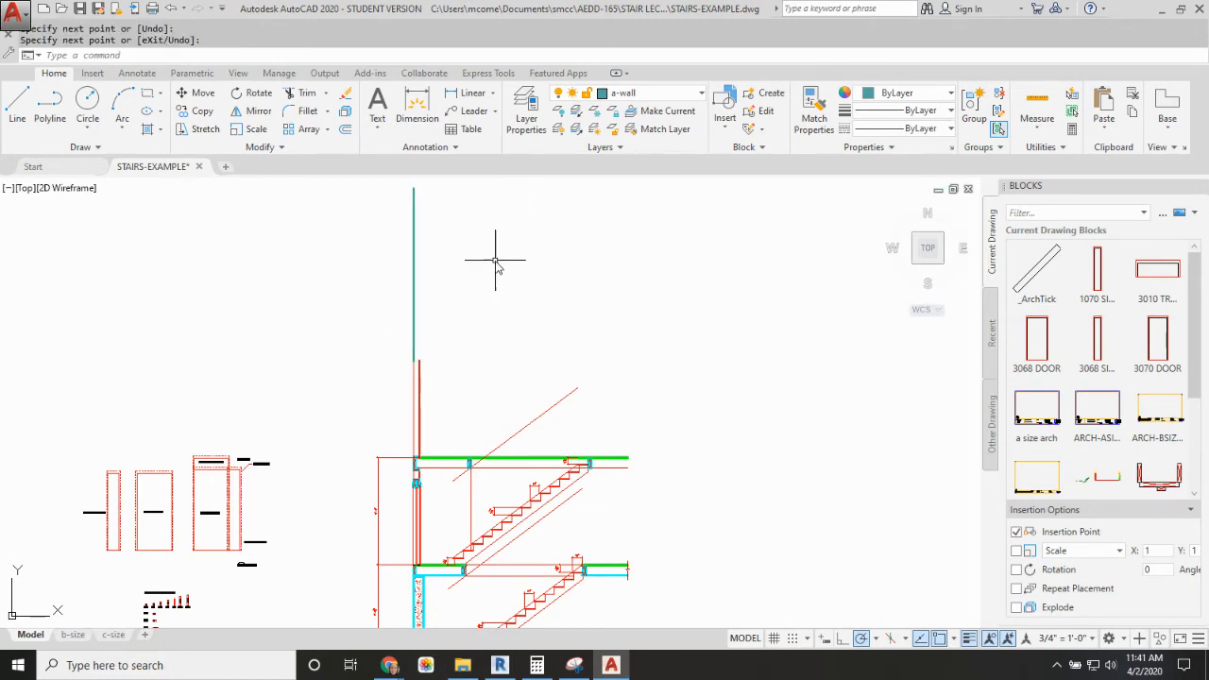
Step: Draw a horizontal line extending right from the vertical wall line, above the top of the section's wall
{"action": "type", "text": "l"}
{"action": "key", "text": "Return"}
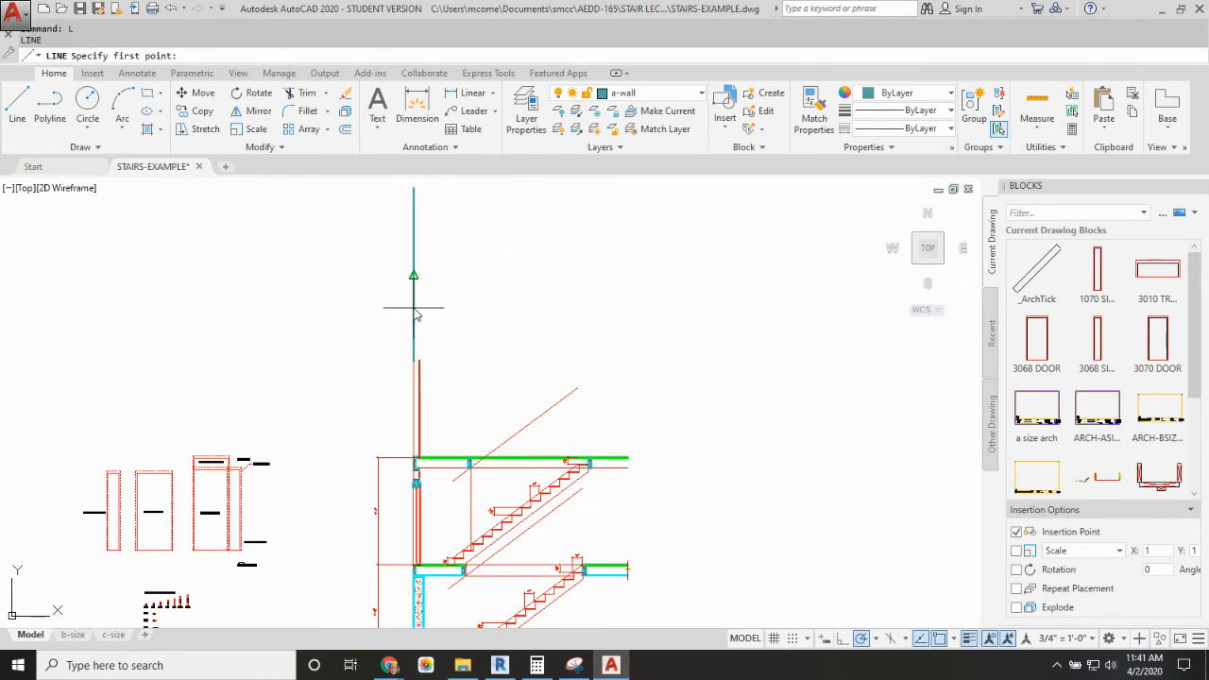
{"action": "left_click", "coordinate": [415, 320]}
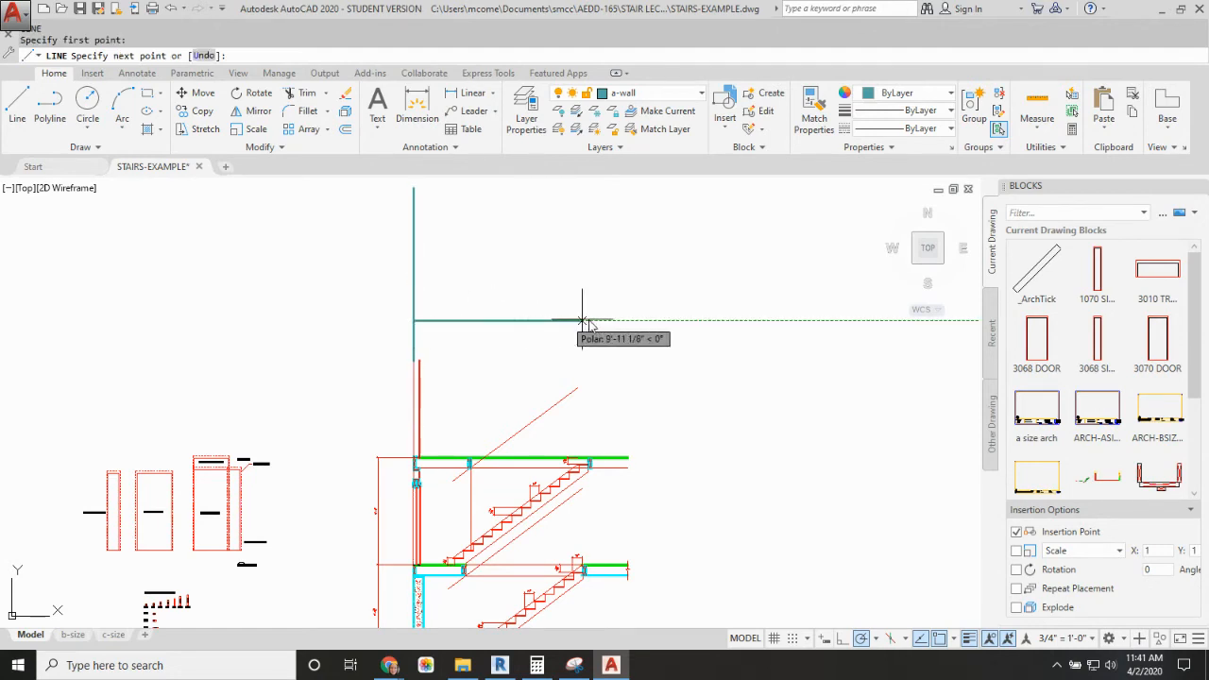
{"action": "left_click", "coordinate": [704, 320]}
{"action": "key", "text": "Escape"}
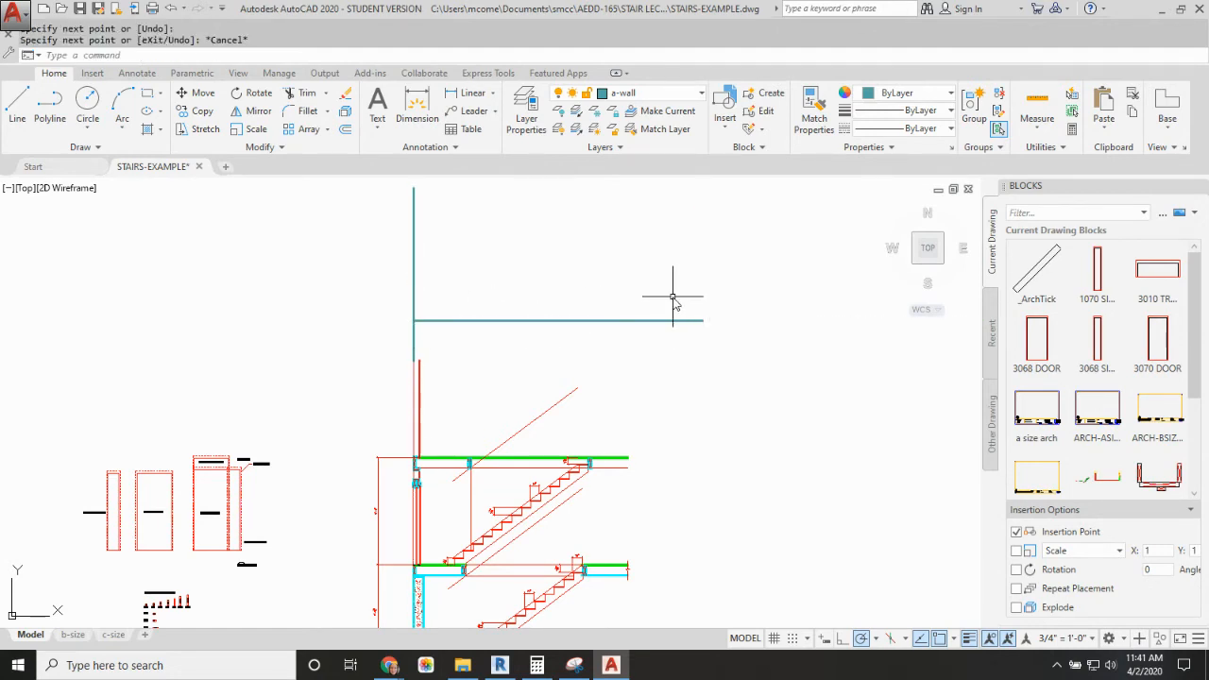
Step: Fillet the horizontal line with the upper part of the wall line at zero radius, then erase the horizontal line
{"action": "type", "text": "F"}
{"action": "key", "text": "Return"}
{"action": "left_click", "coordinate": [478, 321]}
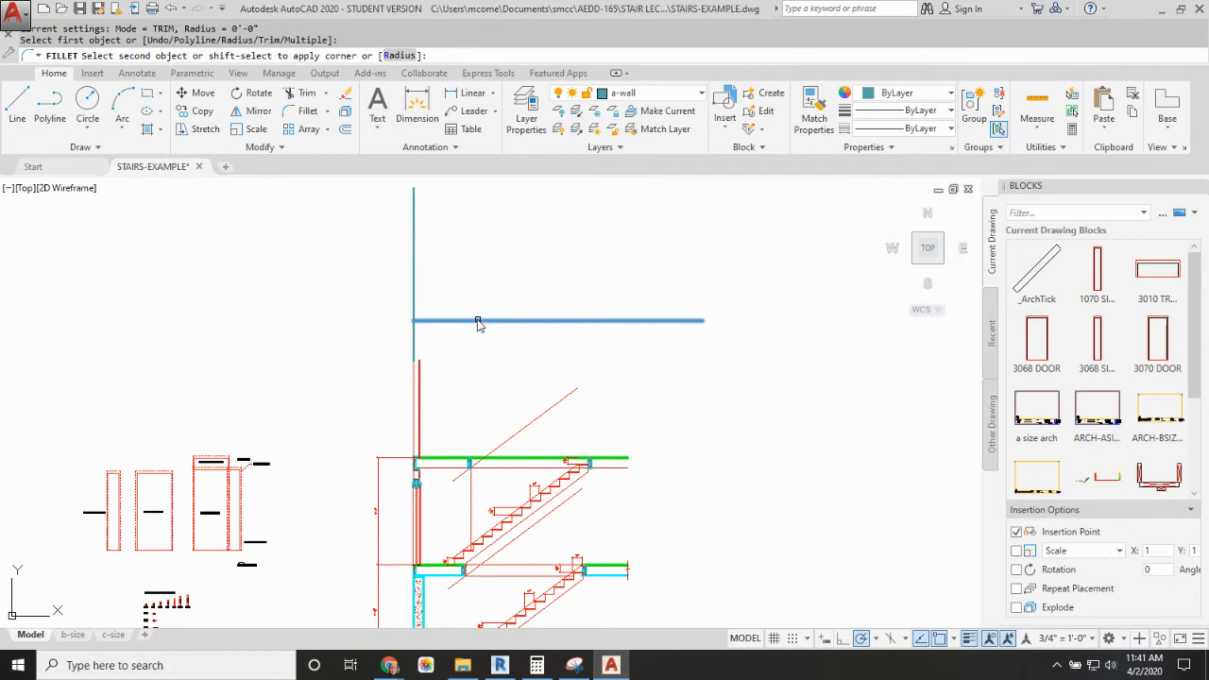
{"action": "left_click", "coordinate": [413, 253]}
{"action": "left_click", "coordinate": [524, 280]}
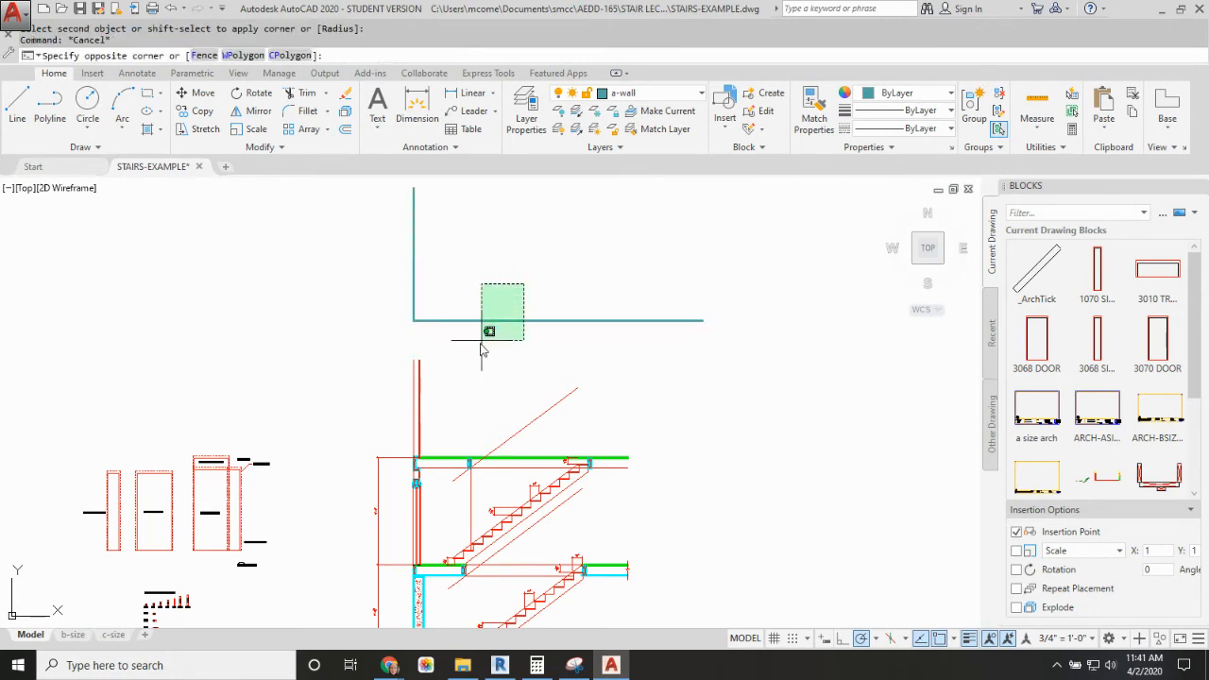
{"action": "left_click", "coordinate": [482, 344]}
{"action": "key", "text": "Delete"}
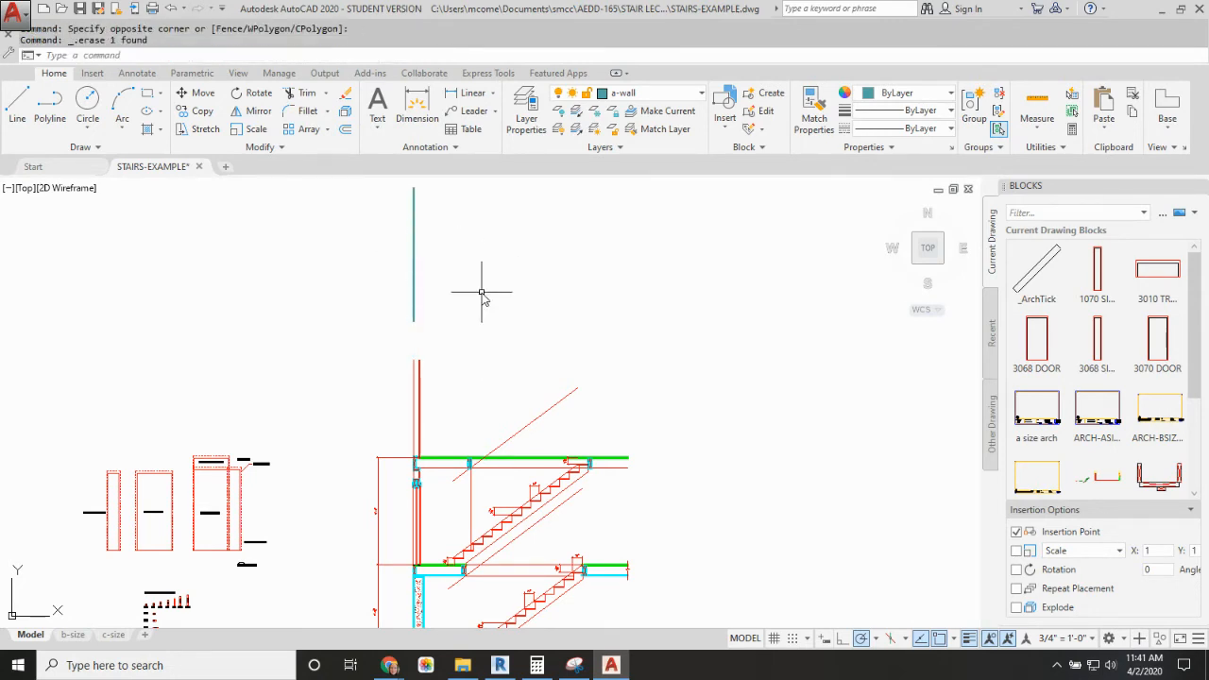
Step: Draw a second vertical wall line upward from the top of the section's exterior wall at its inner face
{"action": "type", "text": "L"}
{"action": "key", "text": "Return"}
{"action": "left_click", "coordinate": [419, 361]}
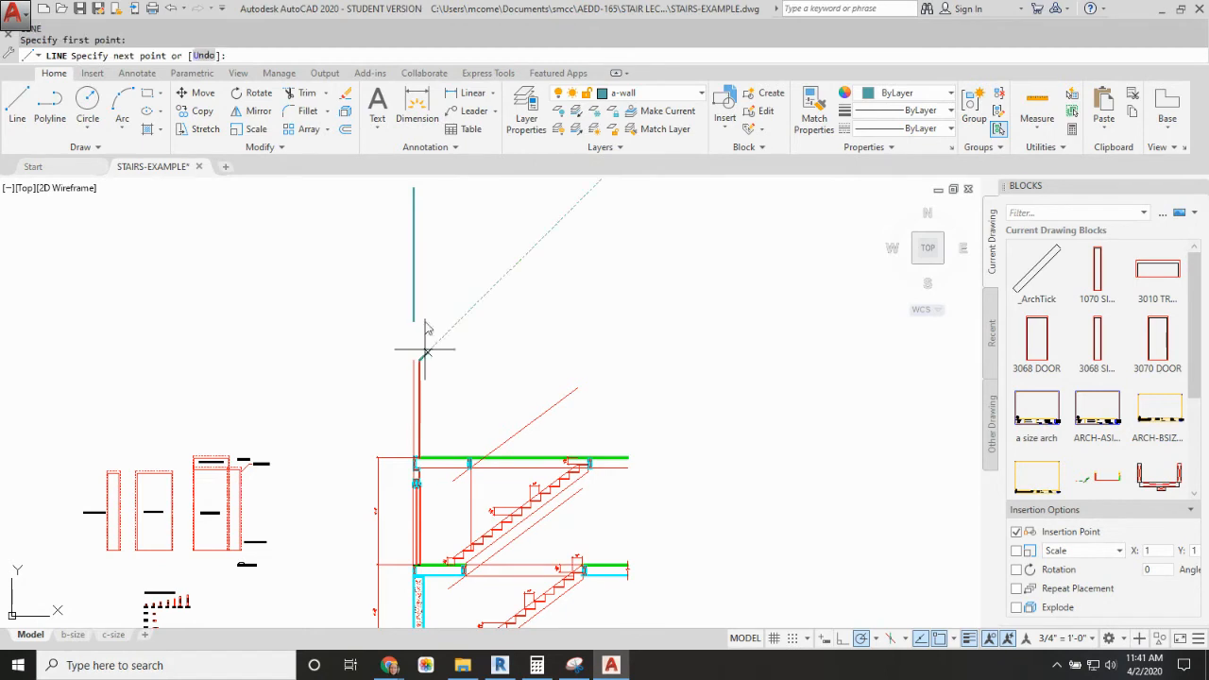
{"action": "left_click", "coordinate": [424, 192]}
{"action": "key", "text": "Escape"}
Step: Try to stretch the lower end of the outer wall line down to the section's wall, then undo the stretch
{"action": "scroll", "coordinate": [421, 274], "scroll_direction": "up", "scroll_amount": 5}
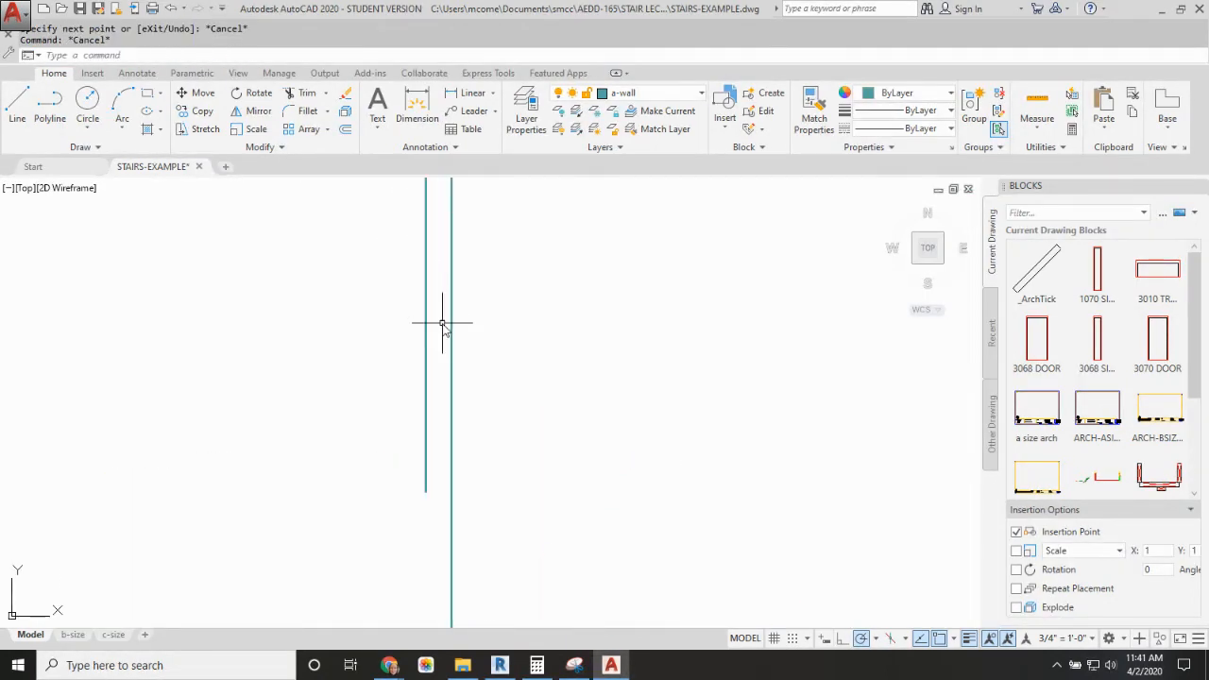
{"action": "left_click", "coordinate": [431, 312]}
{"action": "left_click", "coordinate": [400, 338]}
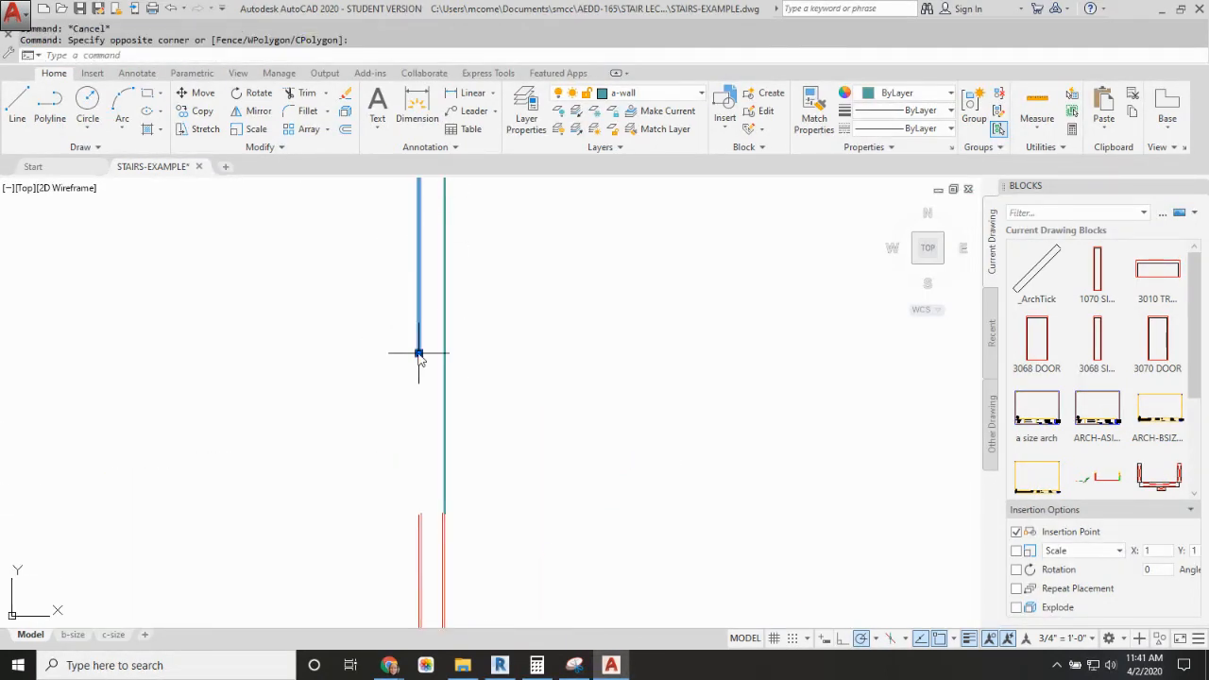
{"action": "left_click", "coordinate": [419, 353]}
{"action": "key", "text": "Escape"}
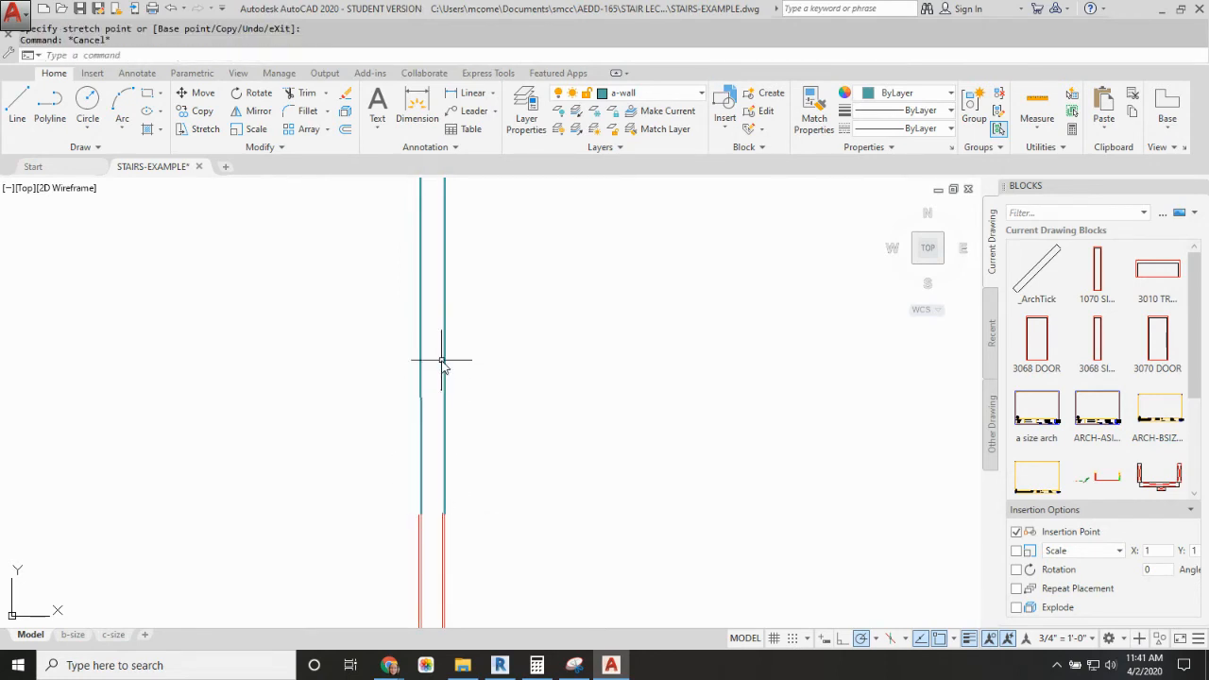
{"action": "type", "text": "u"}
{"action": "key", "text": "Return"}
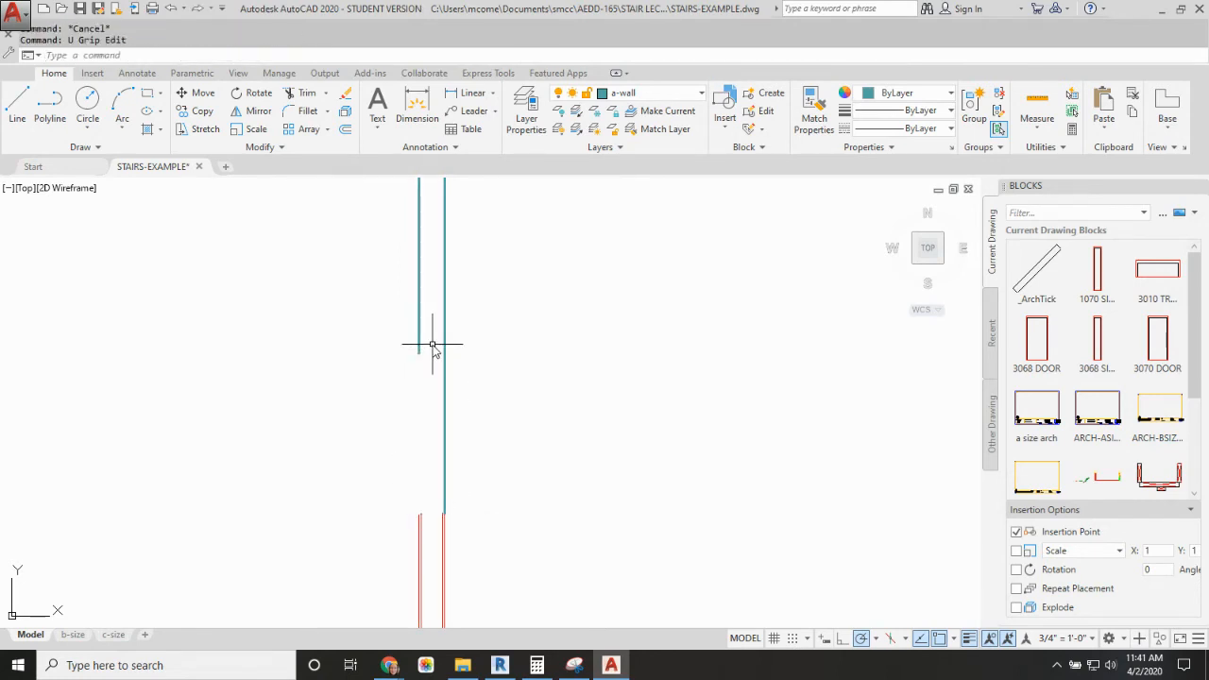
Step: Move the outer vertical wall line 0.5" to the right
{"action": "type", "text": "m"}
{"action": "key", "text": "Return"}
{"action": "left_click", "coordinate": [419, 305]}
{"action": "key", "text": "Return"}
{"action": "left_click", "coordinate": [502, 286]}
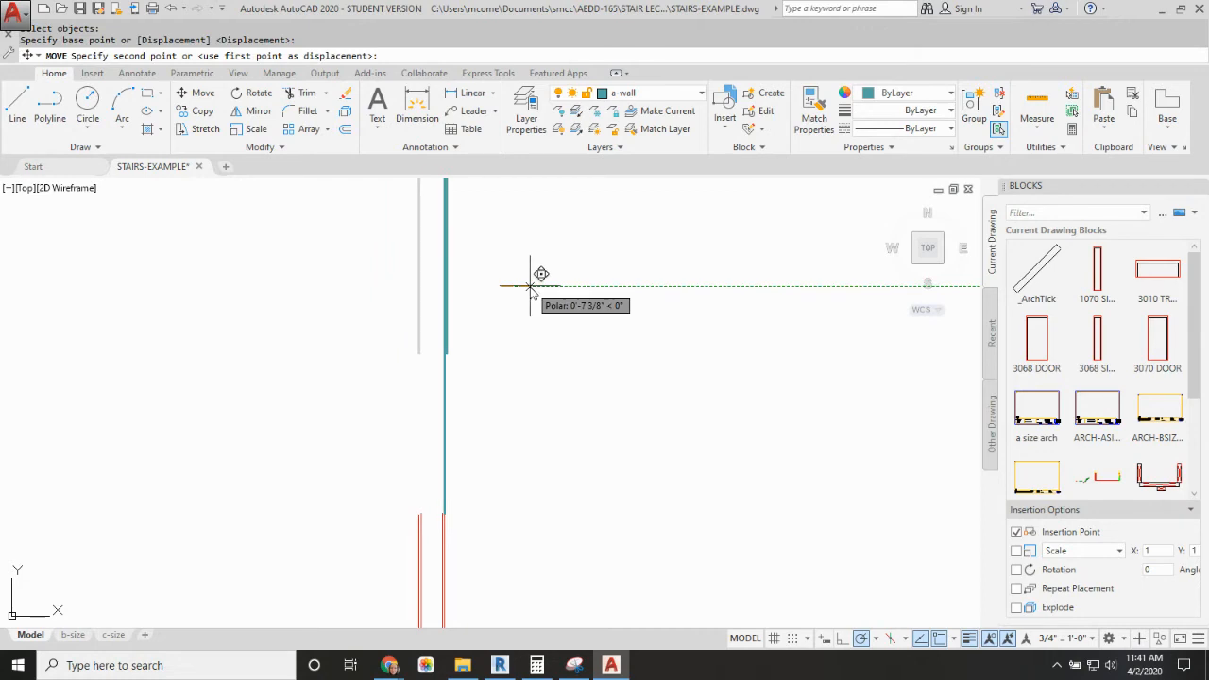
{"action": "type", "text": ".5"}
{"action": "key", "text": "Return"}
Step: On the a-stairs layer, draw a vertical projection line from the upper stair's bottom nosing up past the second floor, alongside the wall lines
{"action": "scroll", "coordinate": [553, 283], "scroll_direction": "down", "scroll_amount": 5}
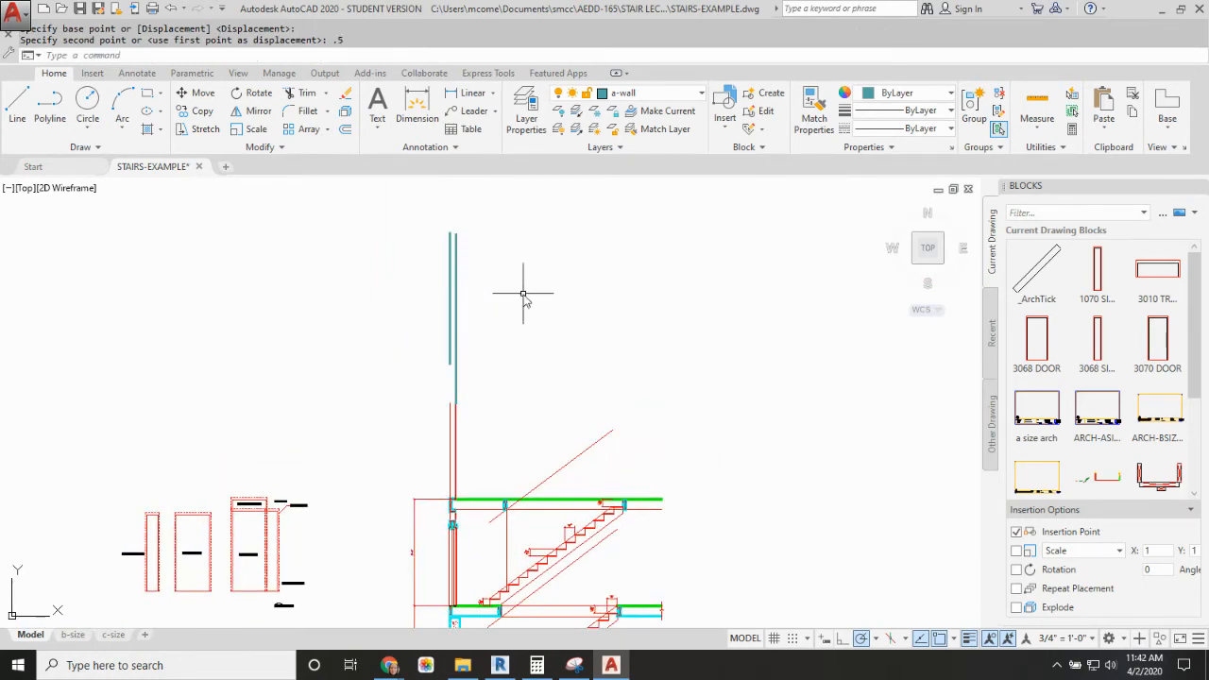
{"action": "mouse_move", "coordinate": [516, 302]}
{"action": "middle_mouse_down"}
{"action": "mouse_move", "coordinate": [489, 288]}
{"action": "mouse_move", "coordinate": [515, 251]}
{"action": "middle_mouse_up"}
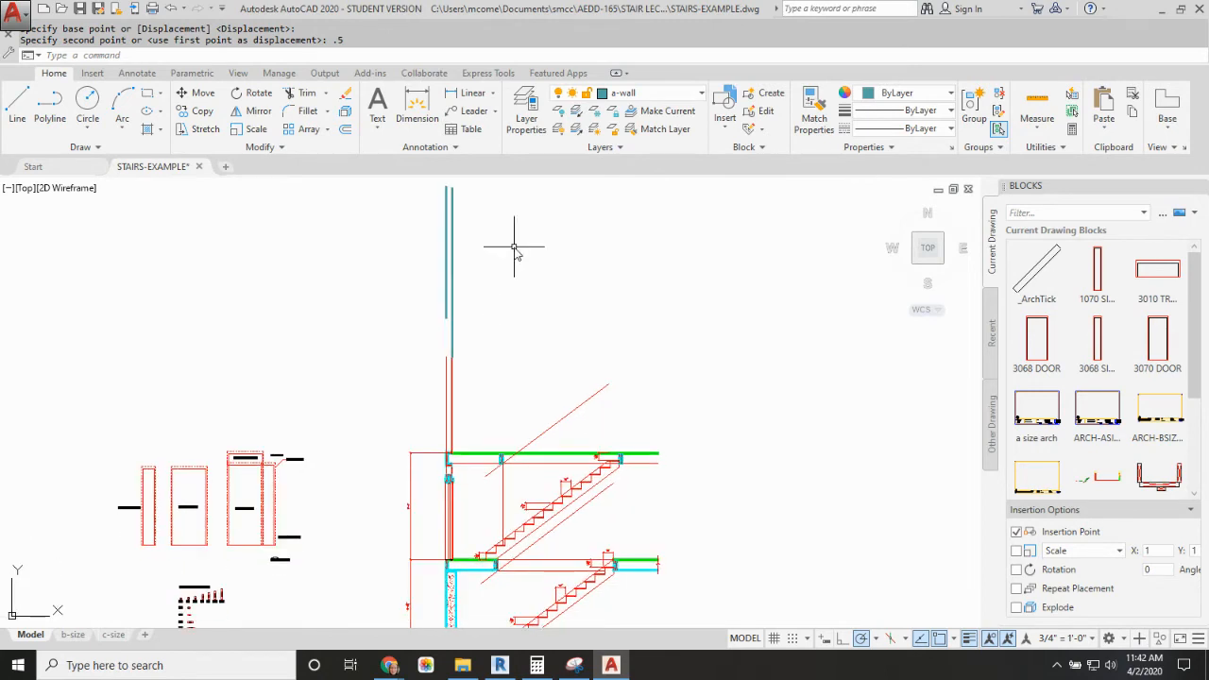
{"action": "left_click", "coordinate": [702, 95]}
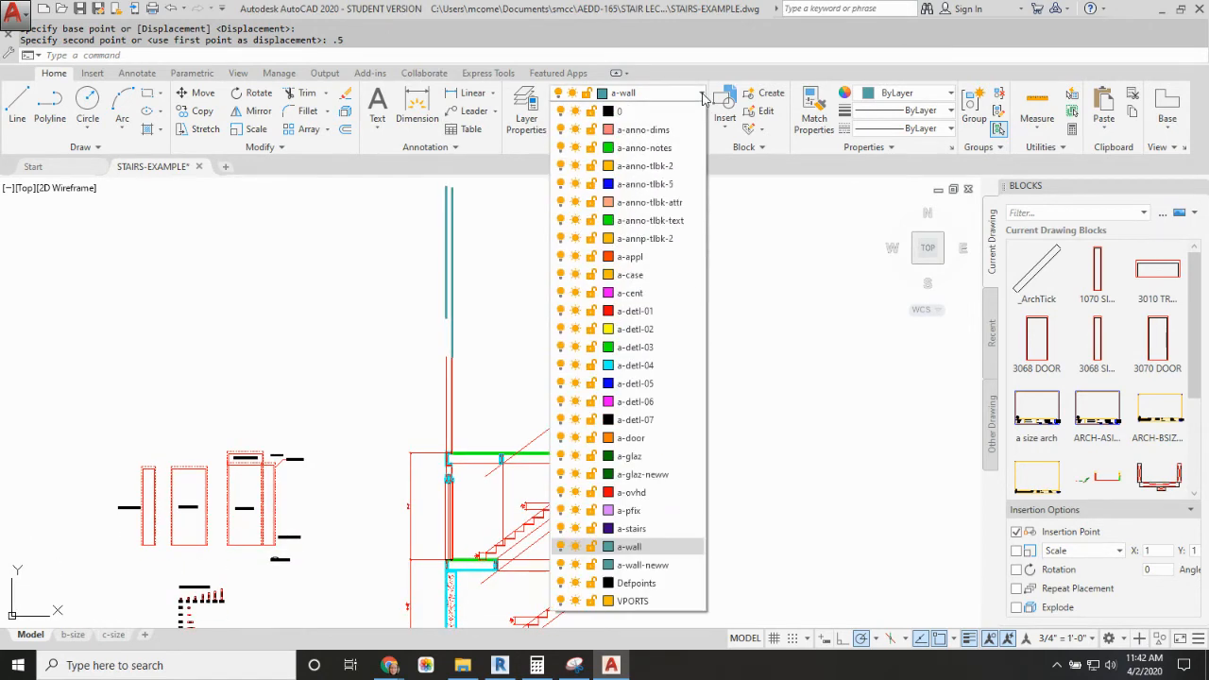
{"action": "left_click", "coordinate": [633, 528]}
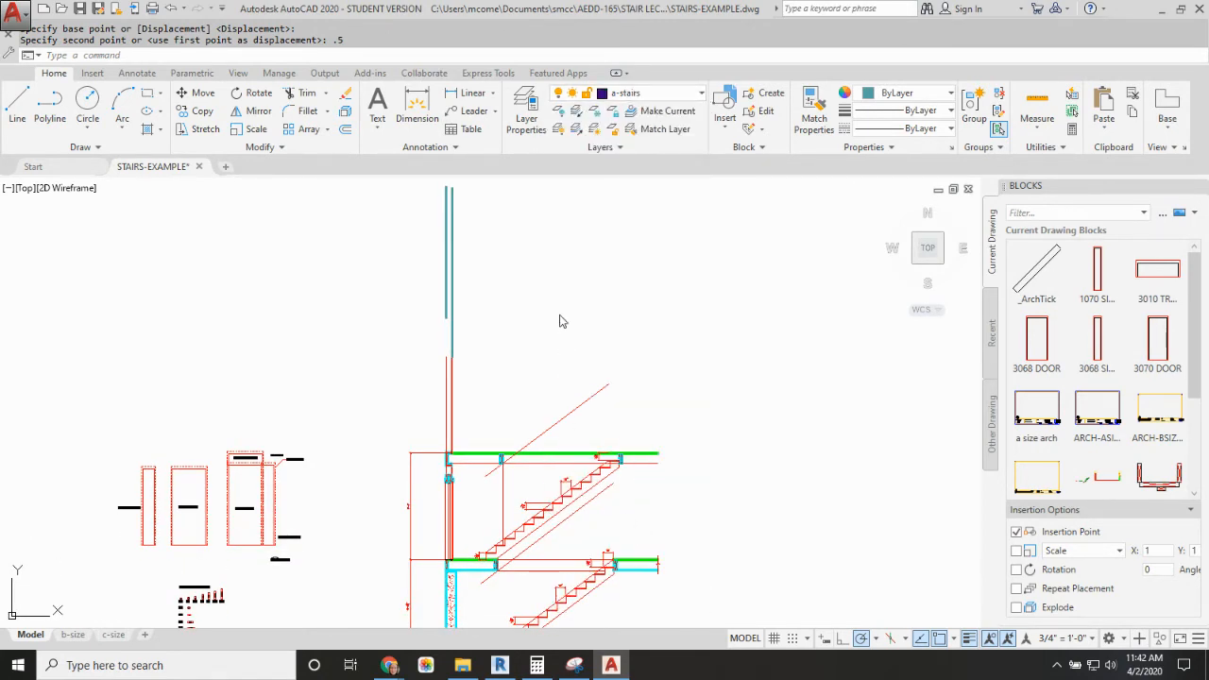
{"action": "key", "text": "Return"}
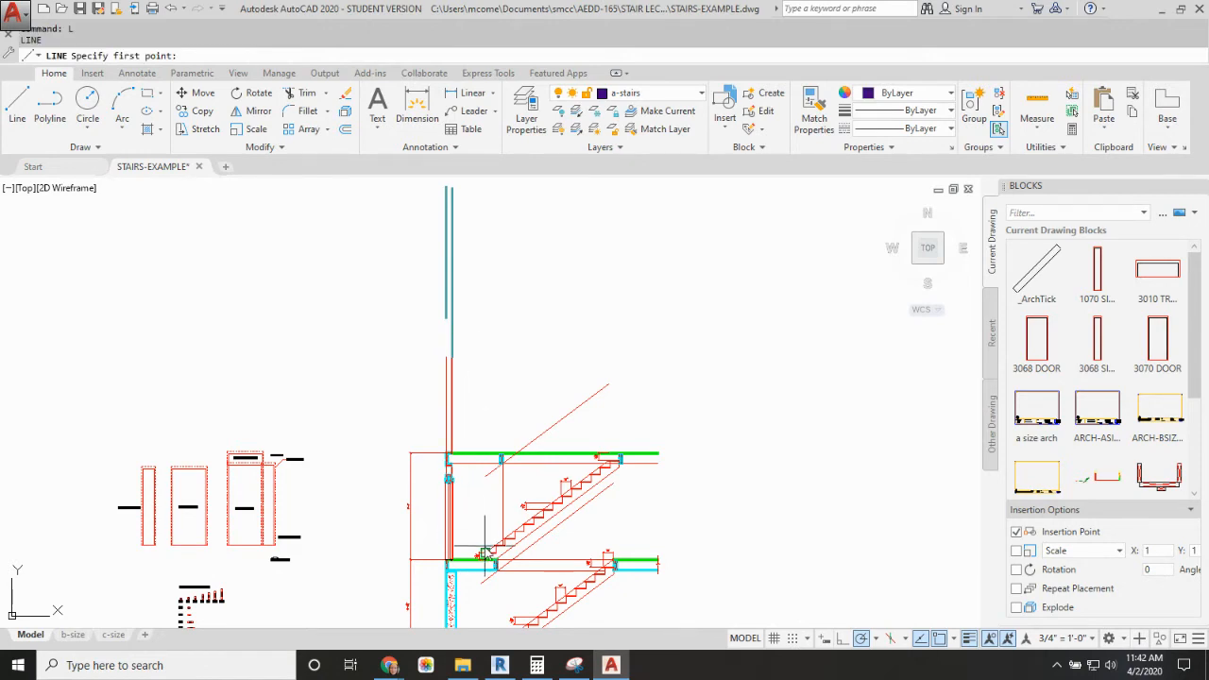
{"action": "left_click", "coordinate": [485, 556]}
{"action": "left_click", "coordinate": [486, 223]}
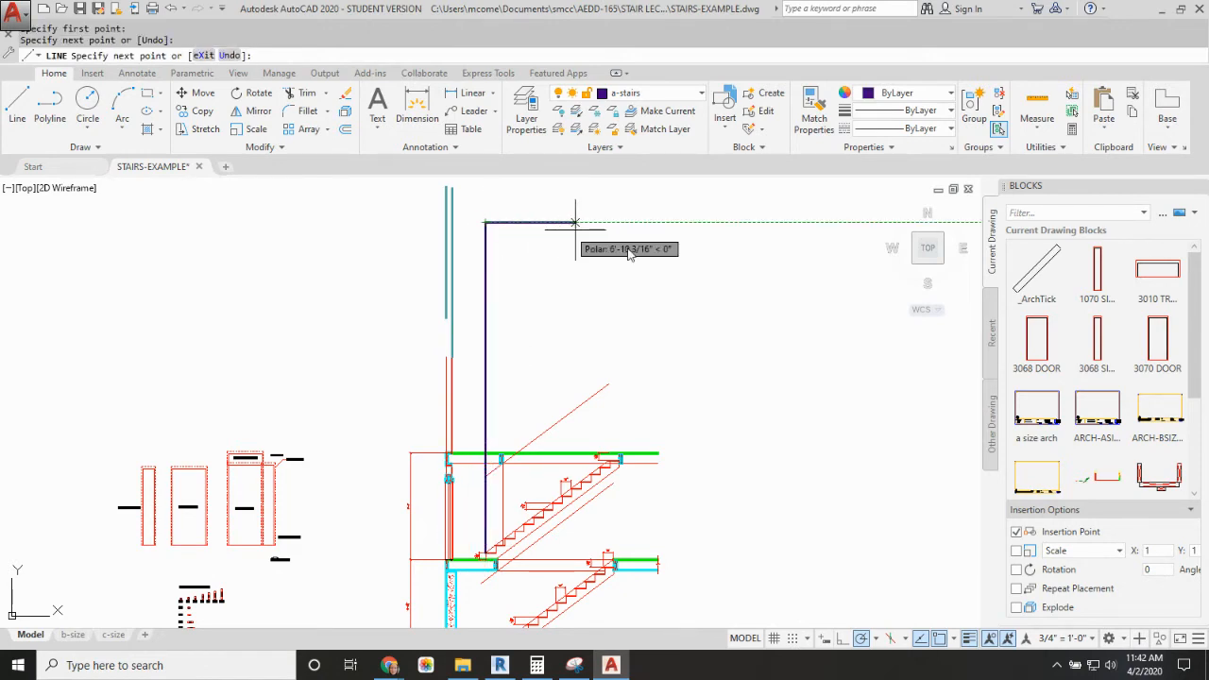
{"action": "key", "text": "Return"}
Step: Copy the vertical projection line from the bottom tread's nosing to every other tread nosing up to the top of the upper stair
{"action": "type", "text": "co"}
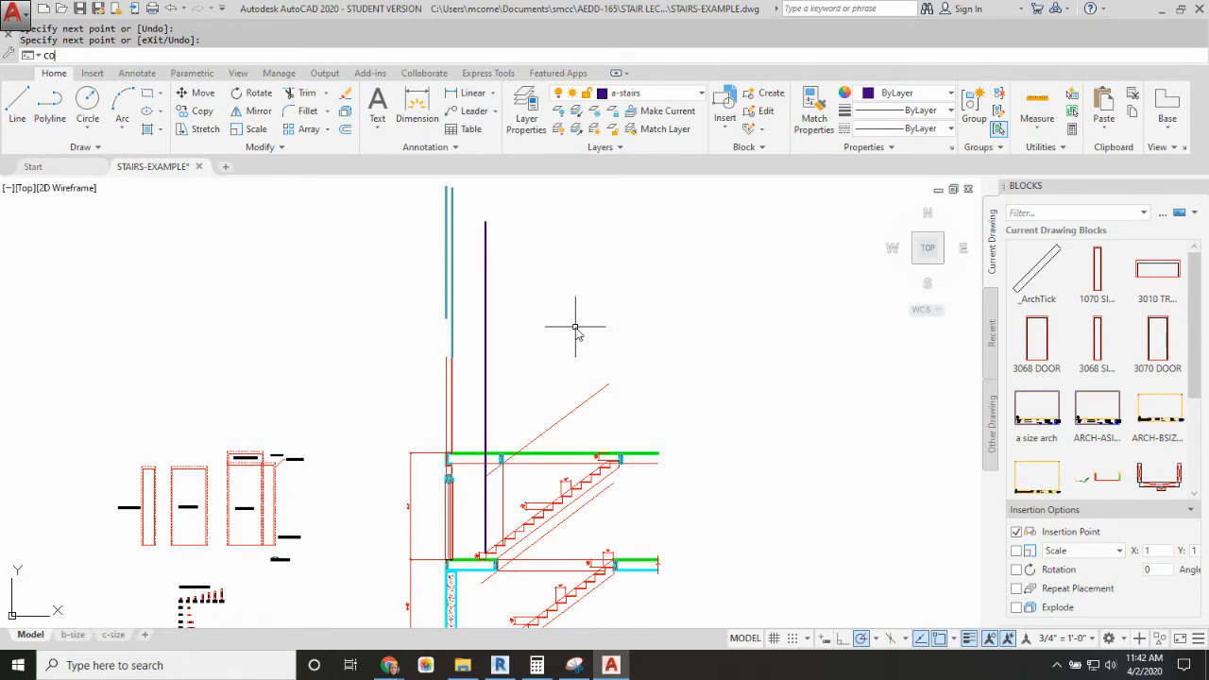
{"action": "key", "text": "Return"}
{"action": "left_click", "coordinate": [486, 432]}
{"action": "key", "text": "Return"}
{"action": "scroll", "coordinate": [495, 557], "scroll_direction": "up", "scroll_amount": 5}
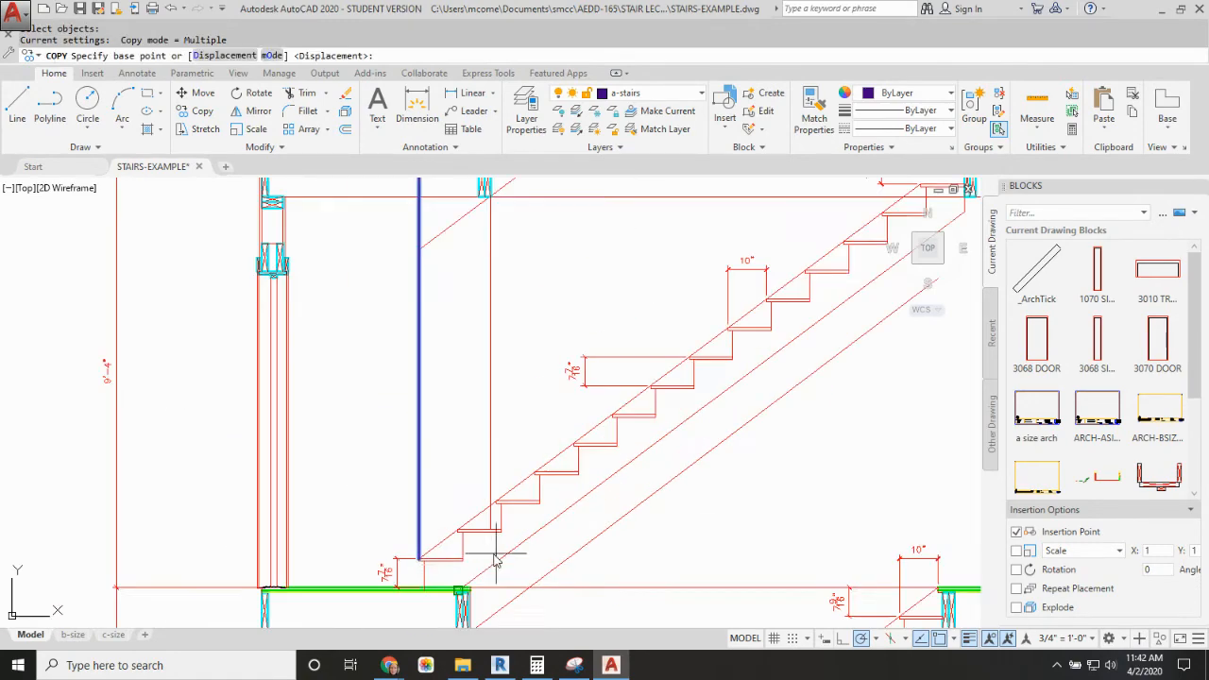
{"action": "left_click", "coordinate": [418, 558]}
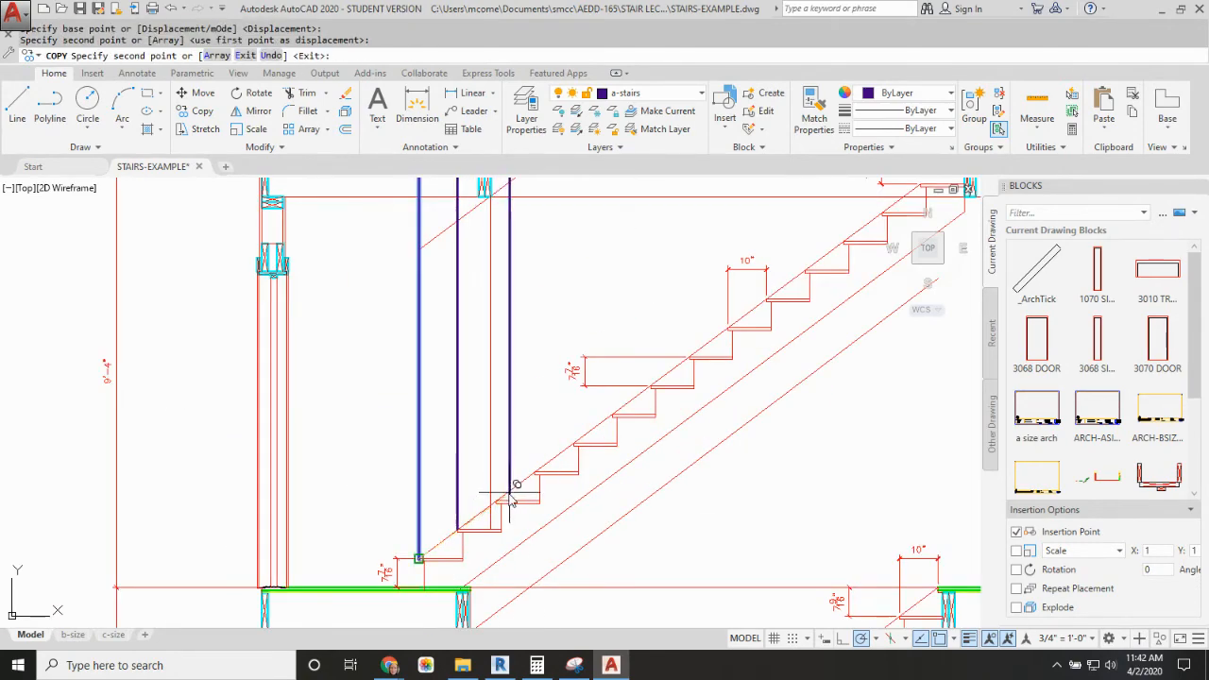
{"action": "left_click", "coordinate": [496, 503]}
{"action": "left_click", "coordinate": [534, 471]}
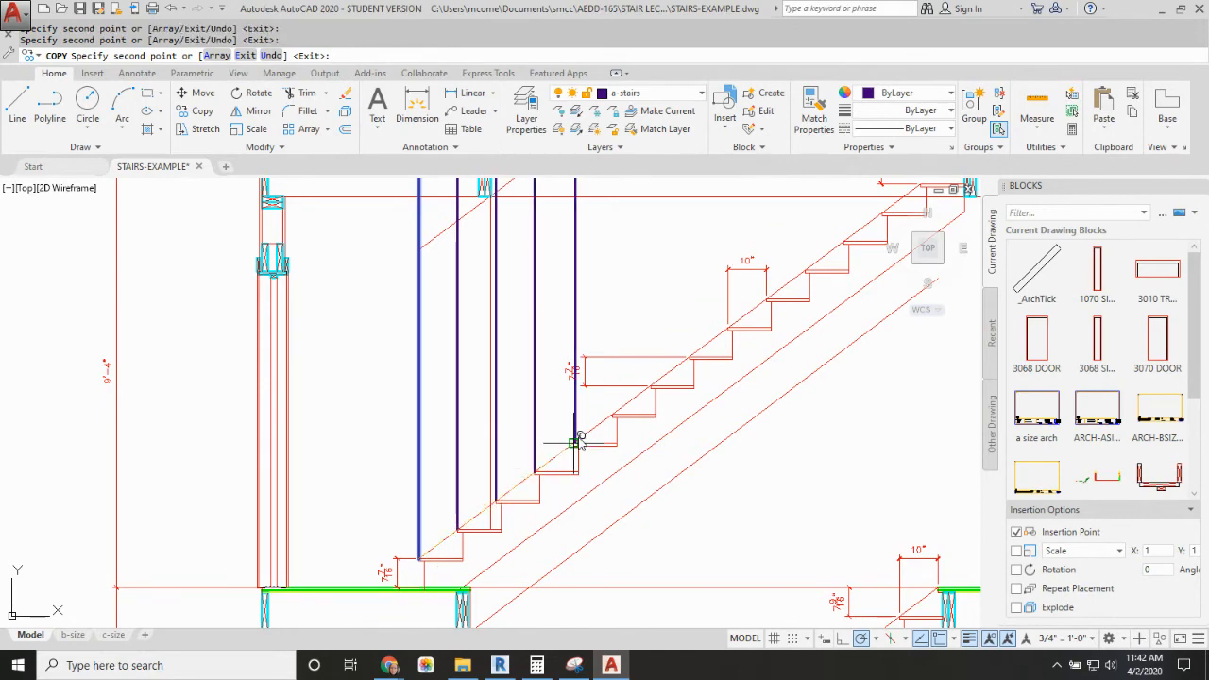
{"action": "left_click", "coordinate": [573, 441]}
{"action": "left_click", "coordinate": [612, 412]}
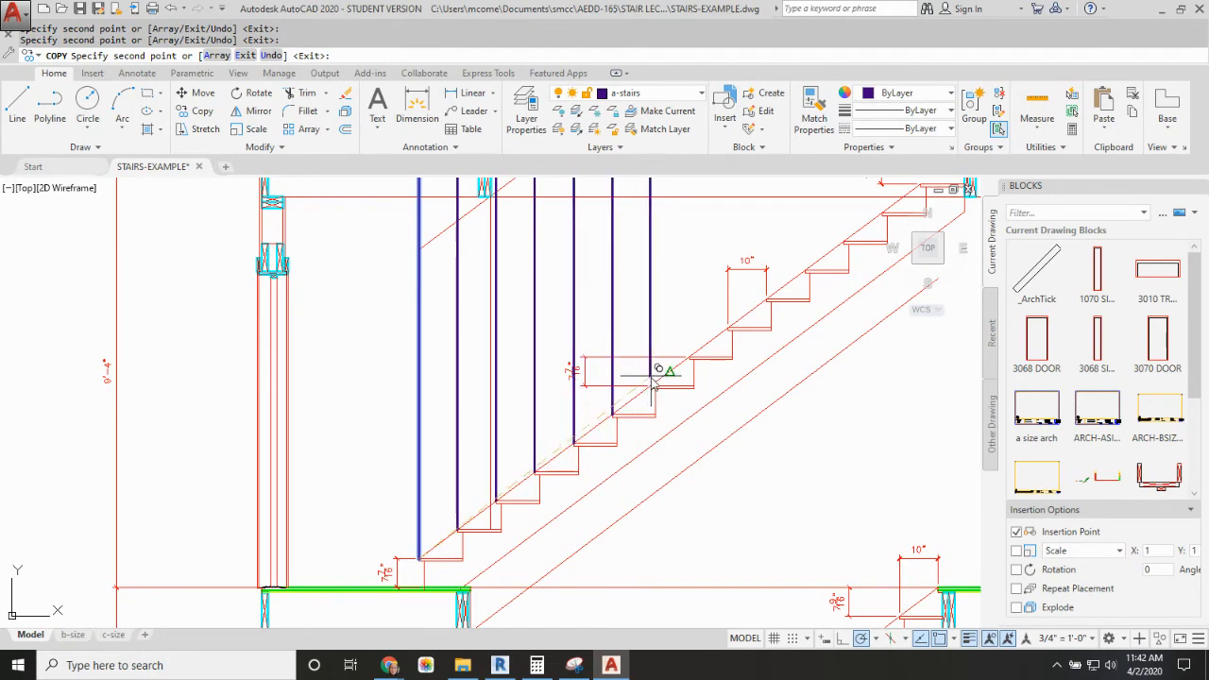
{"action": "left_click", "coordinate": [650, 385]}
{"action": "left_click", "coordinate": [689, 356]}
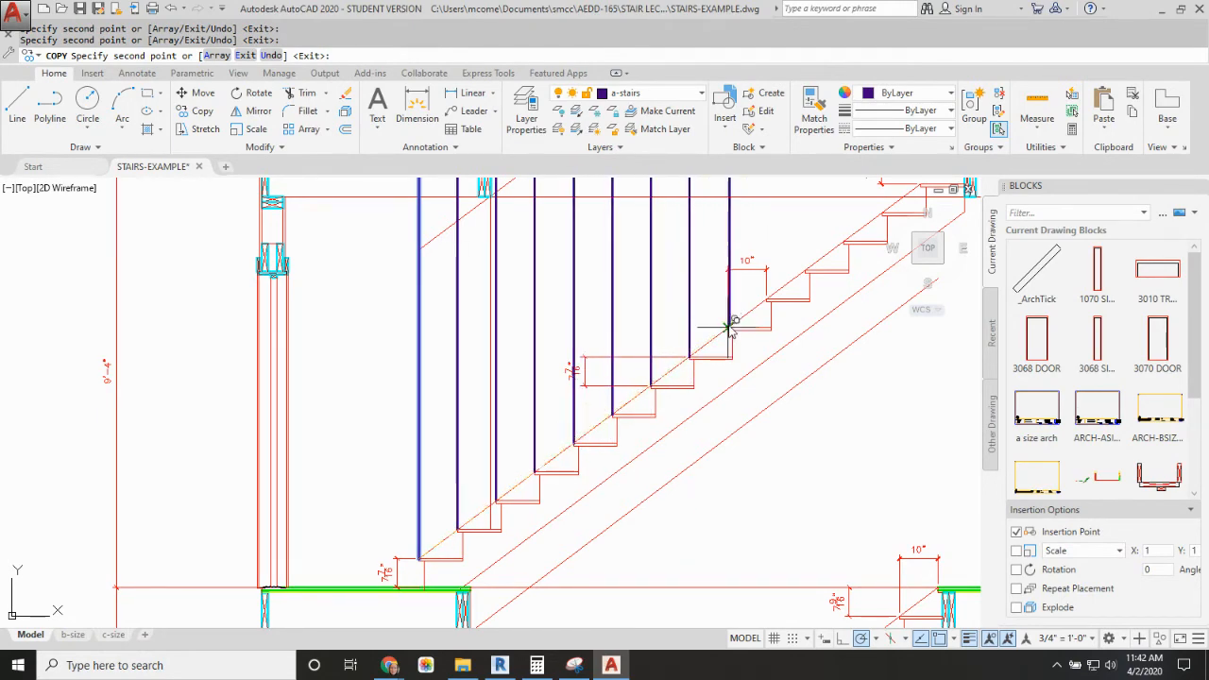
{"action": "scroll", "coordinate": [695, 354], "scroll_direction": "up", "scroll_amount": 5}
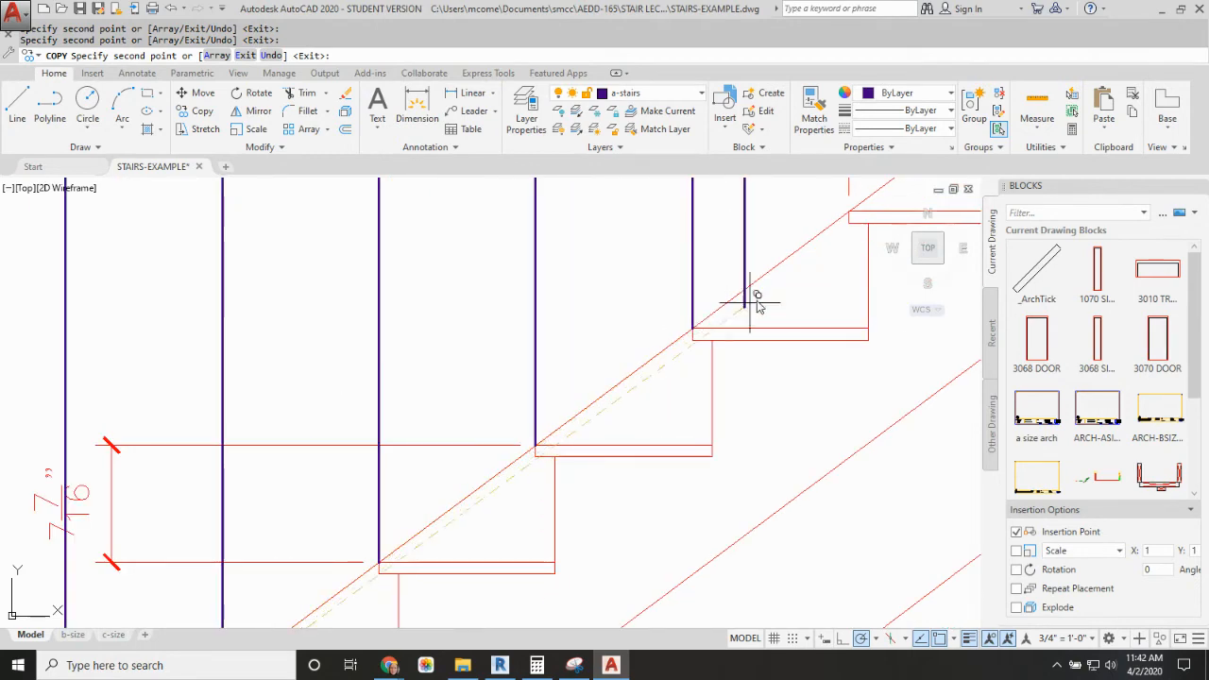
{"action": "left_click", "coordinate": [851, 210]}
{"action": "mouse_move", "coordinate": [852, 210]}
{"action": "middle_mouse_down"}
{"action": "mouse_move", "coordinate": [682, 328]}
{"action": "mouse_move", "coordinate": [408, 454]}
{"action": "middle_mouse_up"}
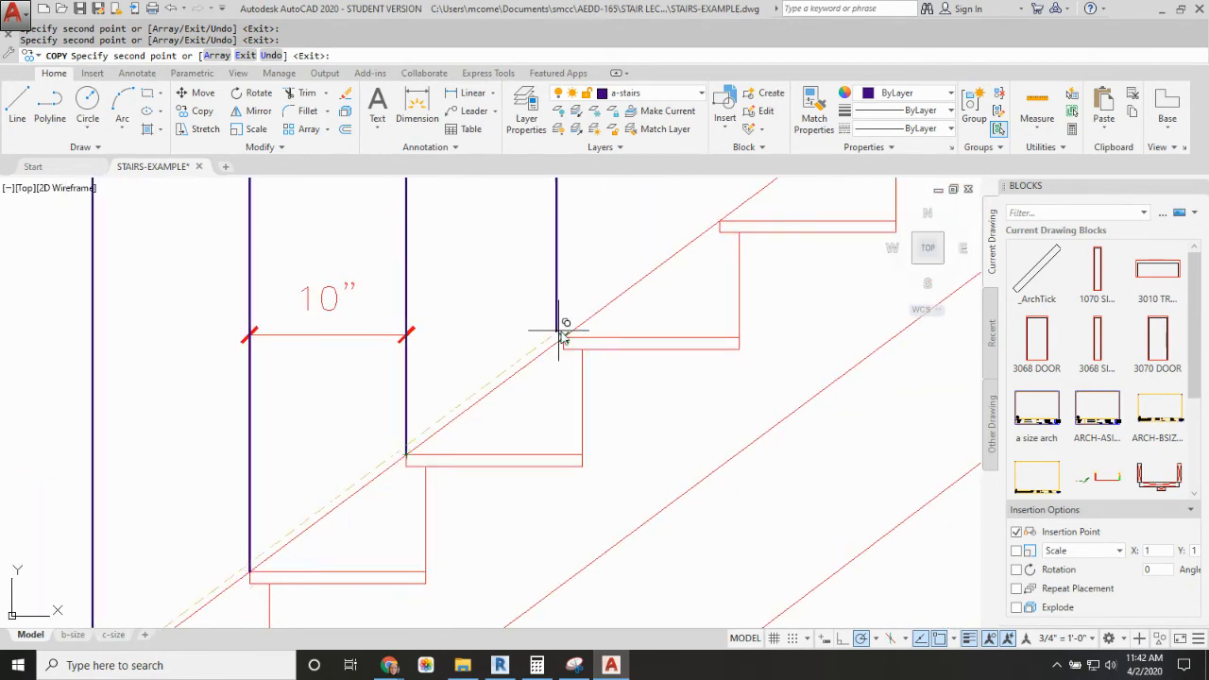
{"action": "left_click", "coordinate": [564, 337]}
{"action": "left_click", "coordinate": [721, 221]}
{"action": "scroll", "coordinate": [782, 224], "scroll_direction": "down", "scroll_amount": 2}
{"action": "middle_click_drag", "start_coordinate": [783, 224], "coordinate": [542, 454]}
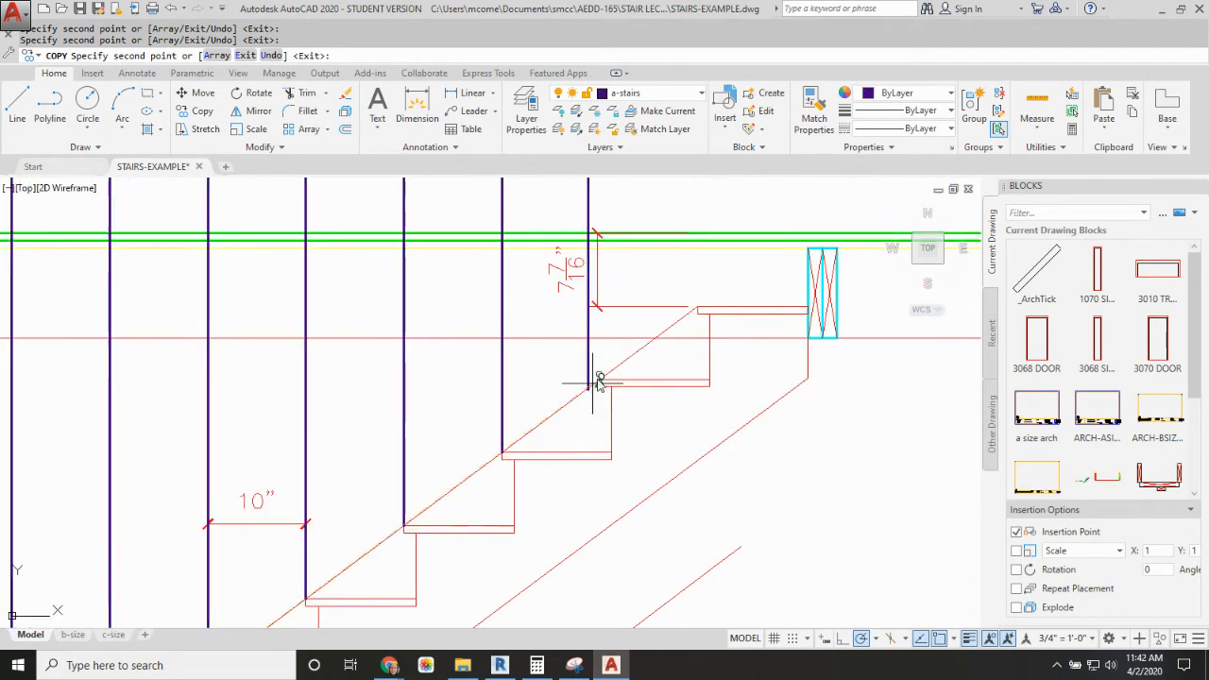
{"action": "left_click", "coordinate": [704, 305]}
{"action": "key", "text": "Return"}
Step: Draw a short horizontal line between the two projected vertical wall lines, above the section and beside the nosing projection lines
{"action": "scroll", "coordinate": [751, 301], "scroll_direction": "down", "scroll_amount": 3}
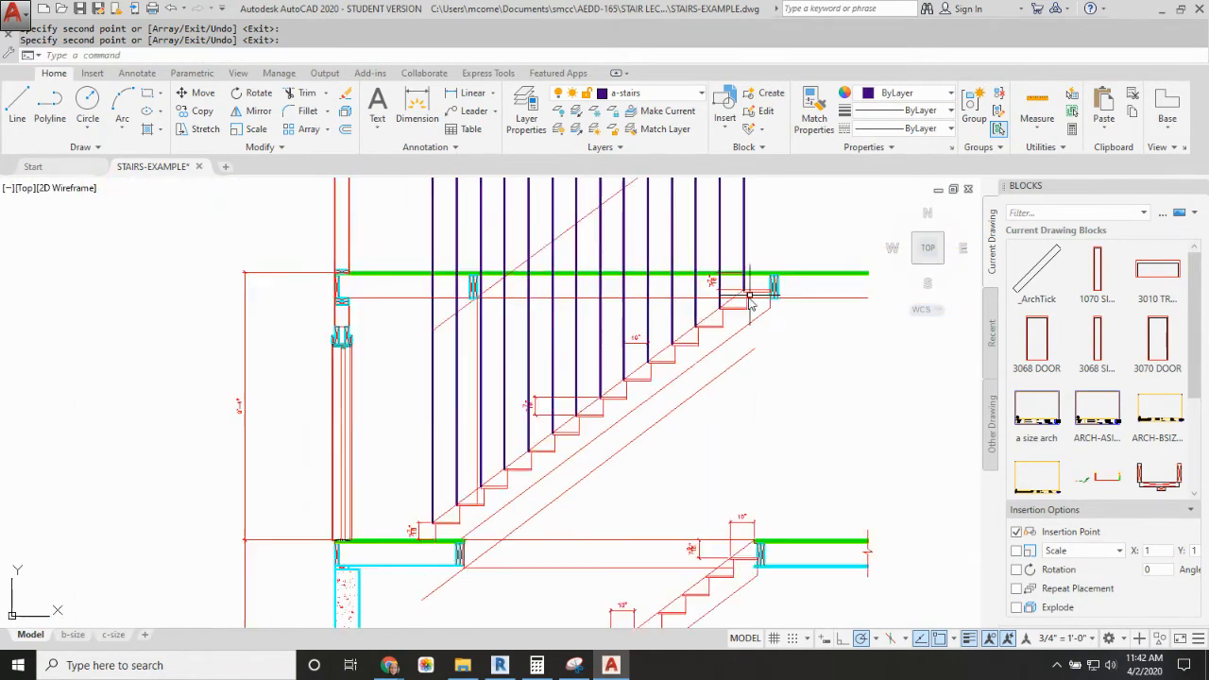
{"action": "middle_click_drag", "start_coordinate": [750, 296], "coordinate": [652, 447]}
{"action": "scroll", "coordinate": [621, 432], "scroll_direction": "down", "scroll_amount": 2}
{"action": "mouse_move", "coordinate": [559, 414]}
{"action": "middle_mouse_down"}
{"action": "mouse_move", "coordinate": [551, 434]}
{"action": "mouse_move", "coordinate": [613, 543]}
{"action": "middle_mouse_up"}
{"action": "scroll", "coordinate": [467, 297], "scroll_direction": "down", "scroll_amount": 2}
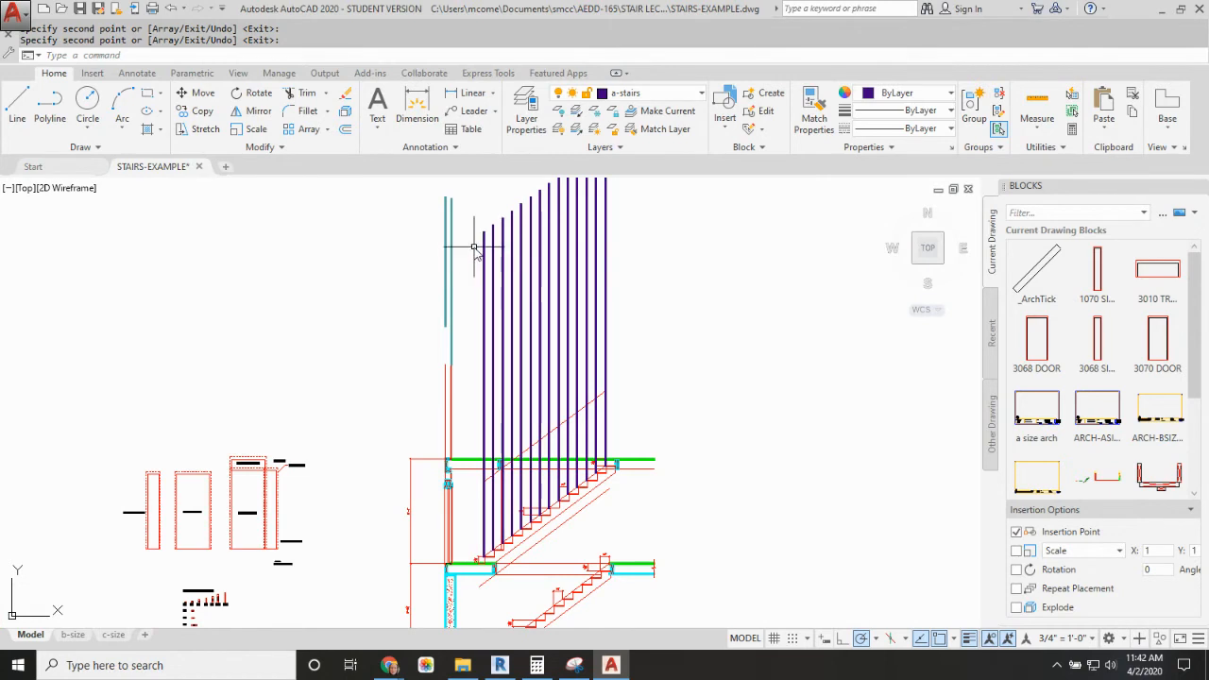
{"action": "type", "text": "L"}
{"action": "key", "text": "Return"}
{"action": "left_click", "coordinate": [450, 262]}
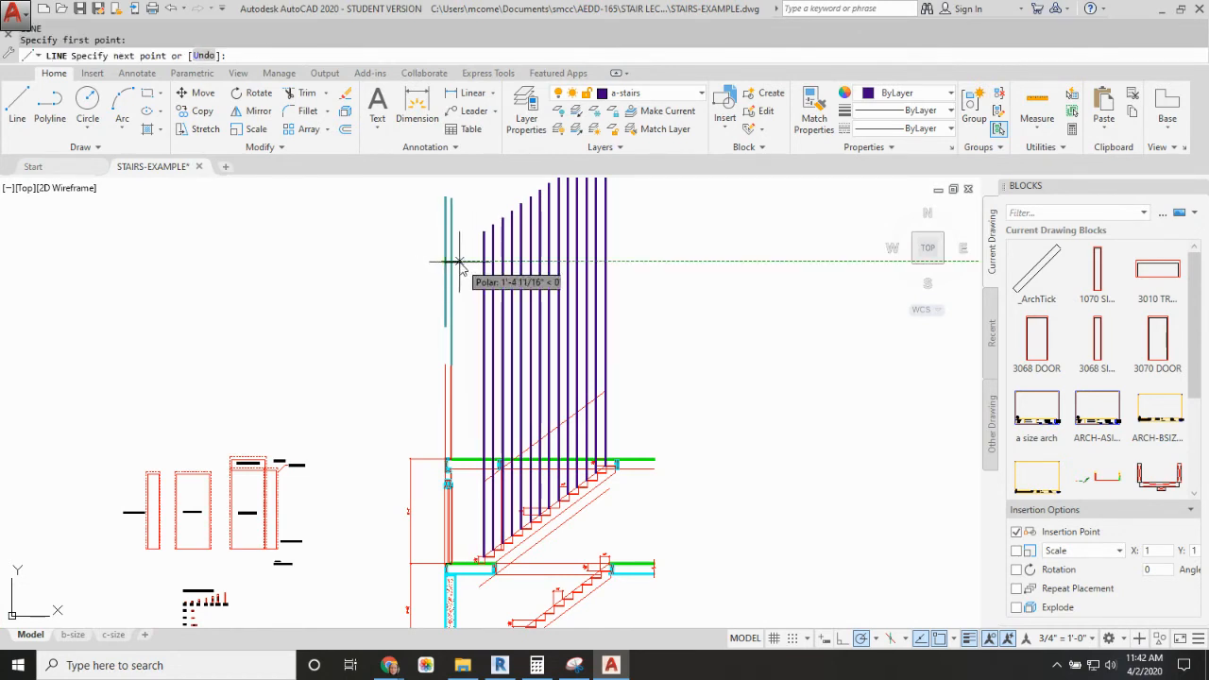
{"action": "key", "text": "Escape"}
{"action": "type", "text": "o"}
{"action": "key", "text": "Return"}
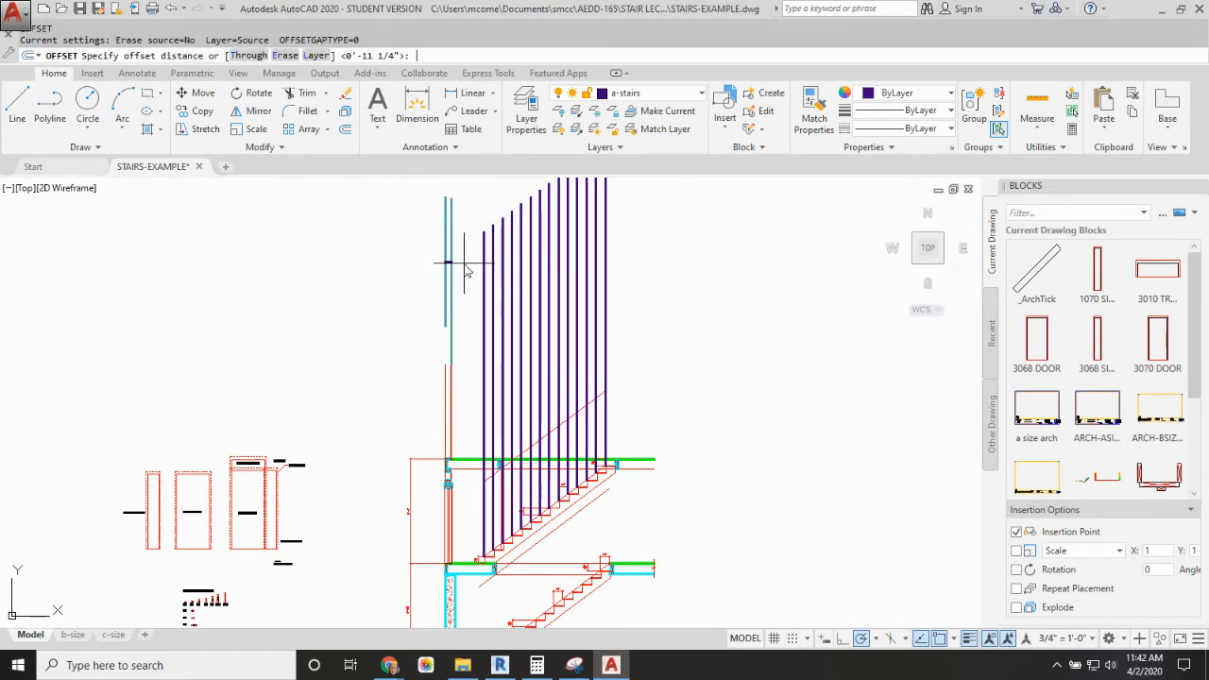
{"action": "type", "text": "3"}
{"action": "key", "text": "Return"}
{"action": "key", "text": "Escape"}
{"action": "key", "text": "Escape"}
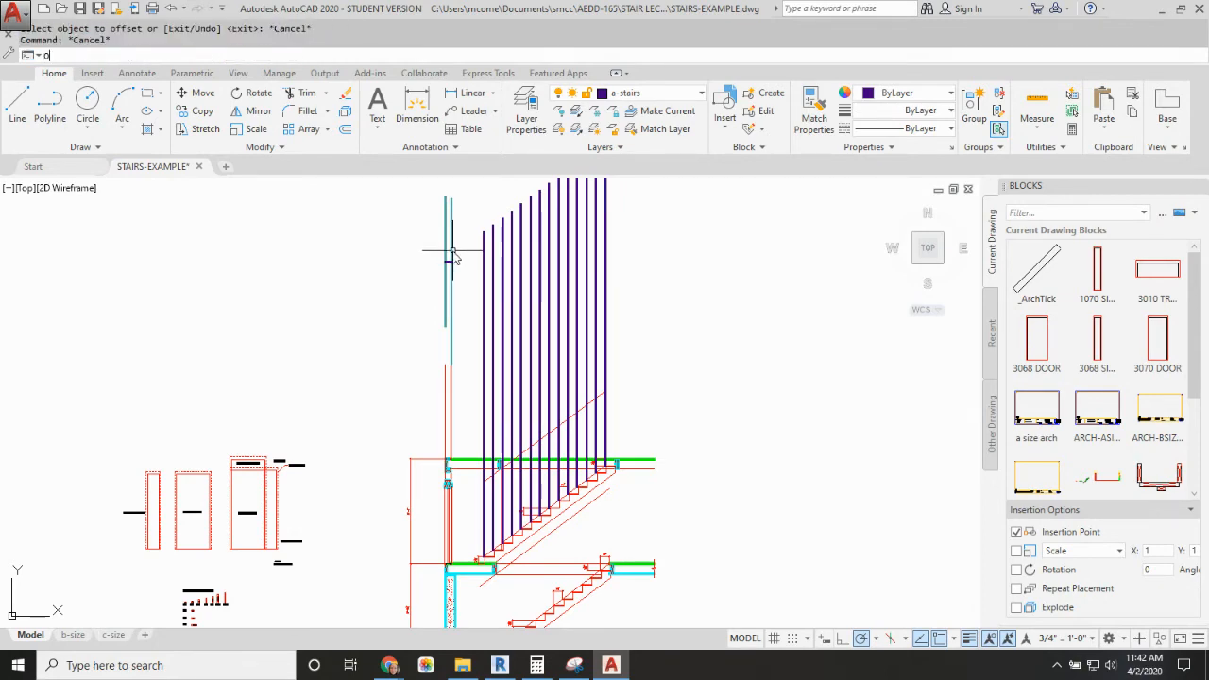
Step: Offset the short horizontal line between the wall lines 3' upward to mark the stair width
{"action": "type", "text": "o"}
{"action": "key", "text": "Return"}
{"action": "type", "text": "3"}
{"action": "key", "text": "Return"}
{"action": "scroll", "coordinate": [452, 255], "scroll_direction": "up", "scroll_amount": 5}
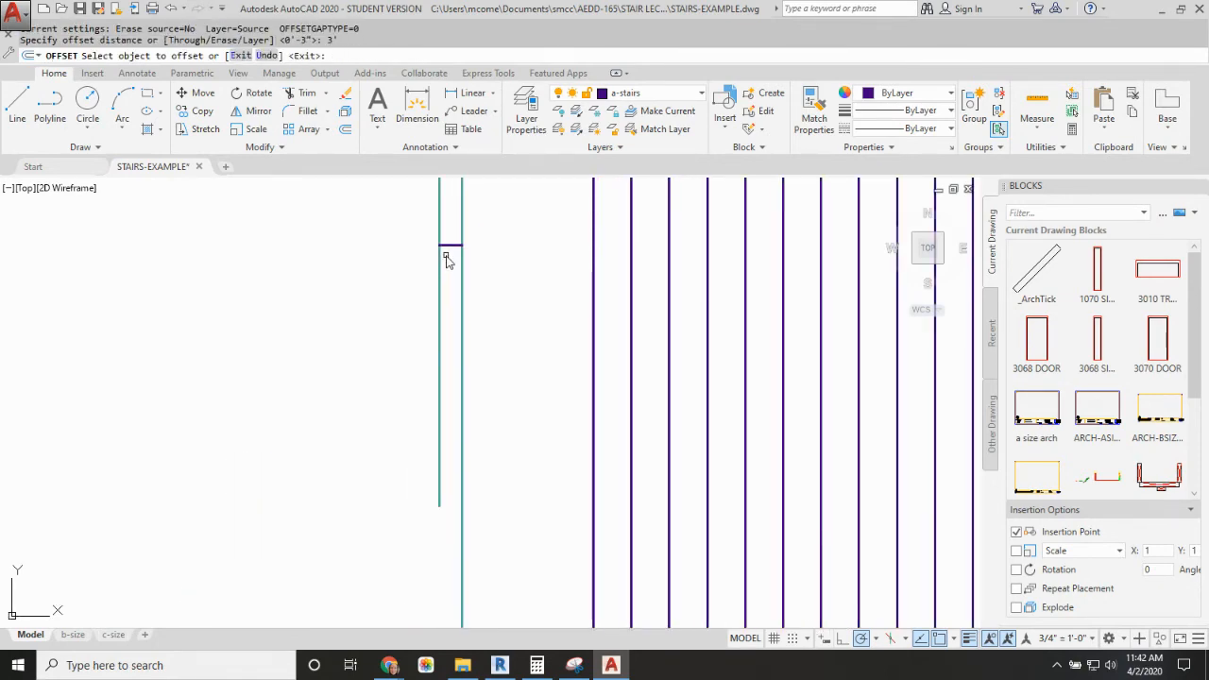
{"action": "left_click", "coordinate": [449, 246]}
{"action": "left_click", "coordinate": [462, 215]}
{"action": "scroll", "coordinate": [450, 308], "scroll_direction": "down", "scroll_amount": 4}
{"action": "middle_click_drag", "start_coordinate": [450, 308], "coordinate": [442, 384]}
{"action": "key", "text": "Escape"}
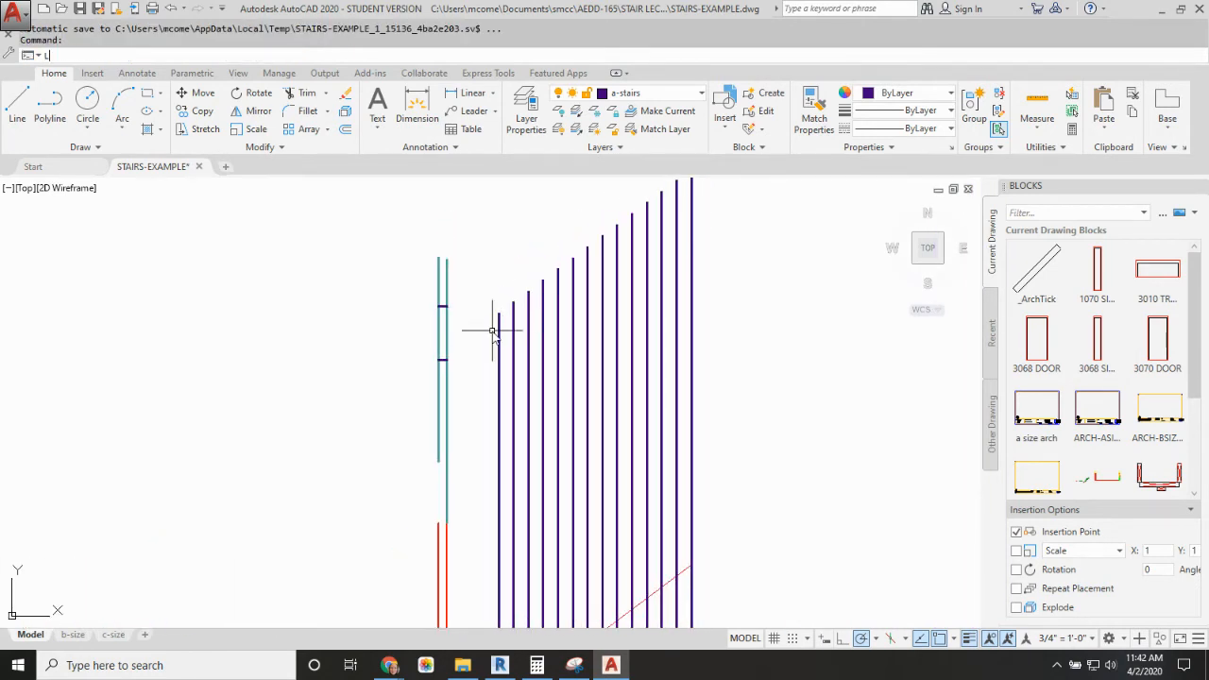
Step: Draw a horizontal line across all nosing projection lines, level with the upper width mark, from the first to the last projection line
{"action": "type", "text": "L"}
{"action": "key", "text": "Return"}
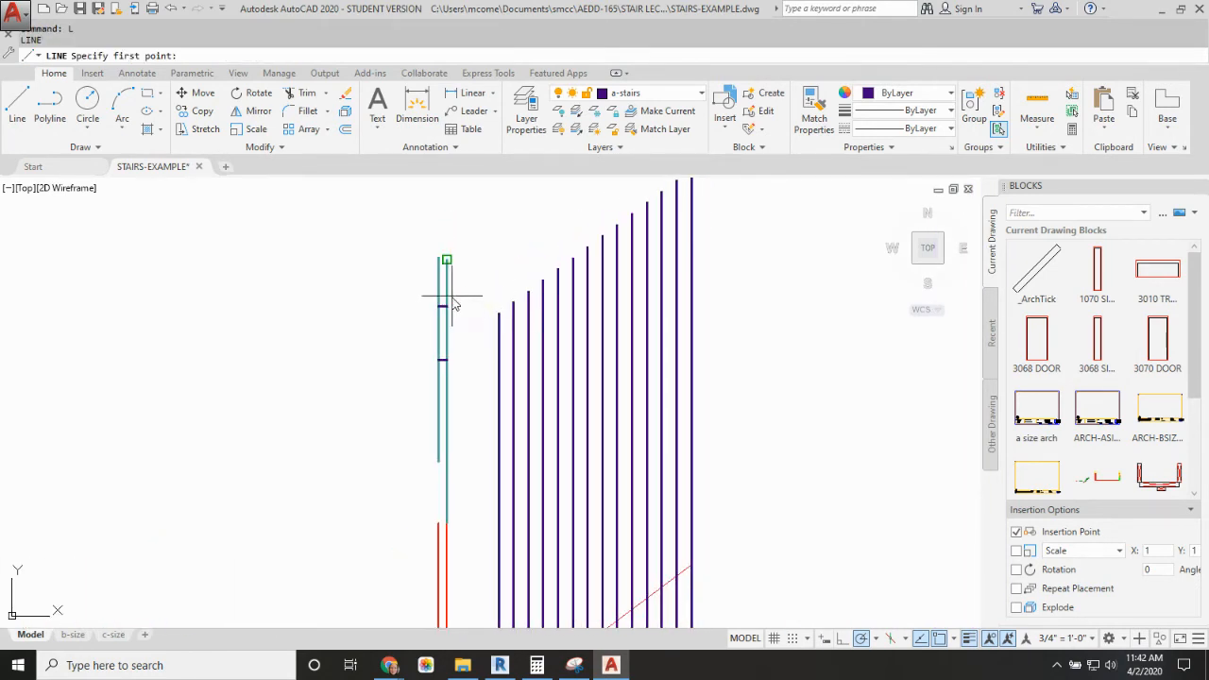
{"action": "left_click", "coordinate": [499, 307]}
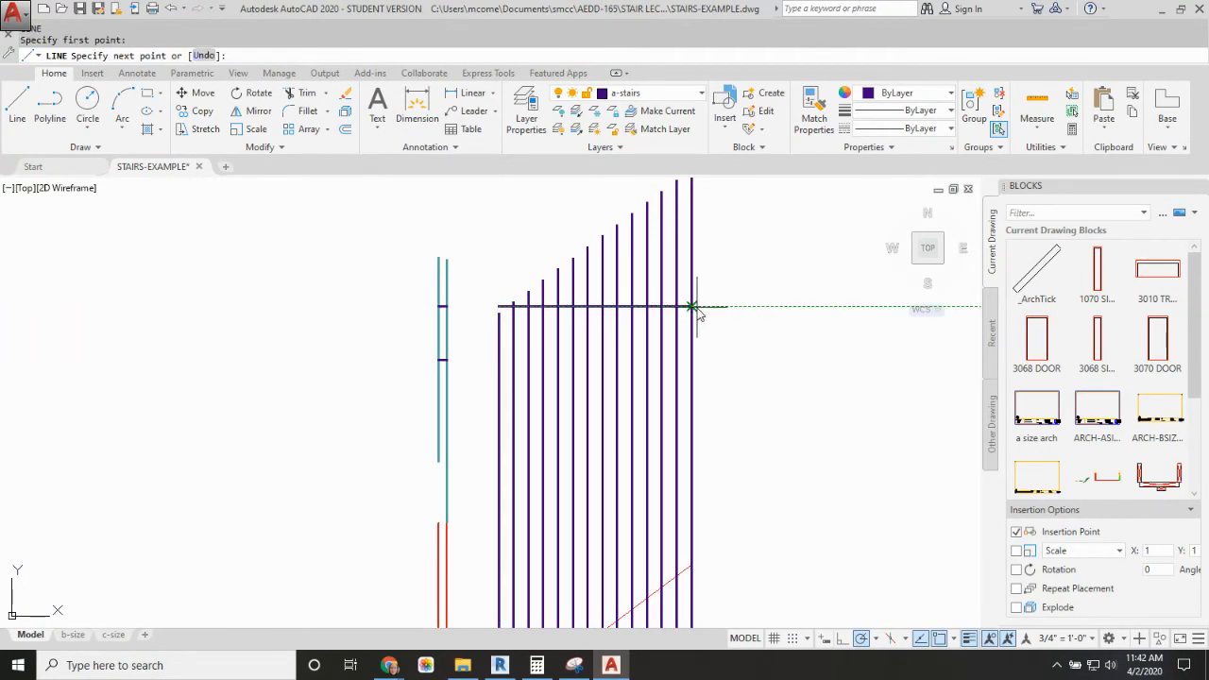
{"action": "left_click", "coordinate": [694, 308]}
{"action": "key", "text": "Escape"}
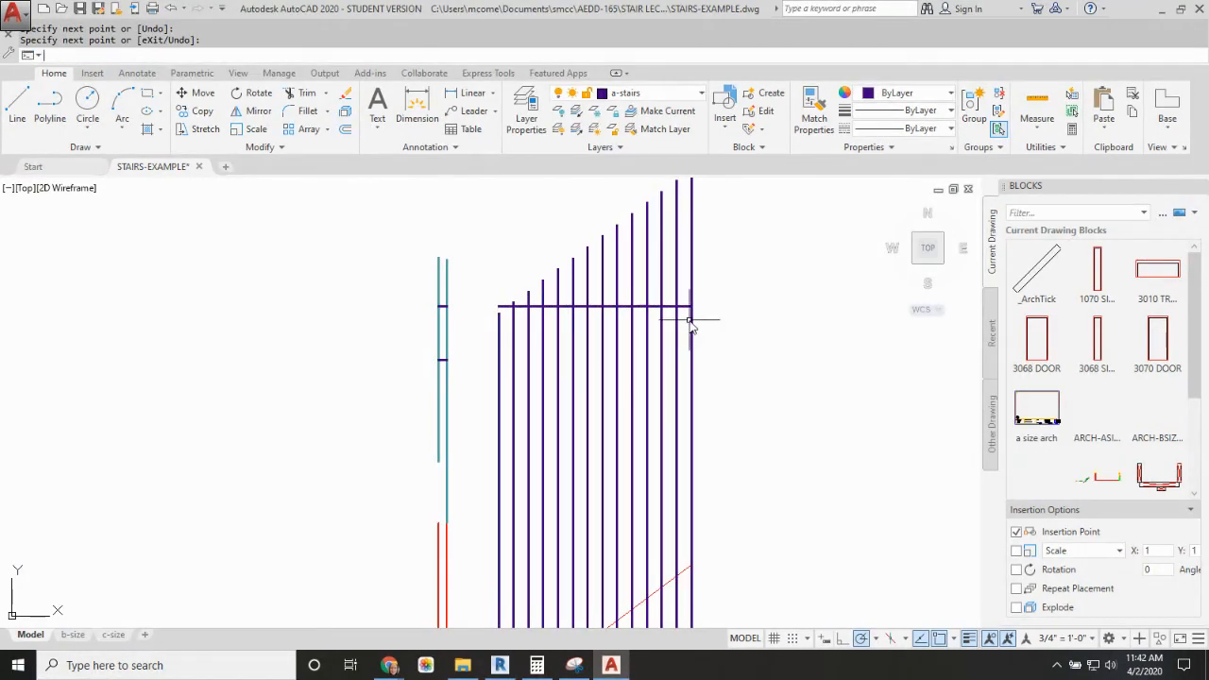
Step: Offset the long horizontal line across the nosing projections 3' downward as the stair plan's other side
{"action": "type", "text": "O"}
{"action": "key", "text": "Return"}
{"action": "type", "text": "3"}
{"action": "key", "text": "Return"}
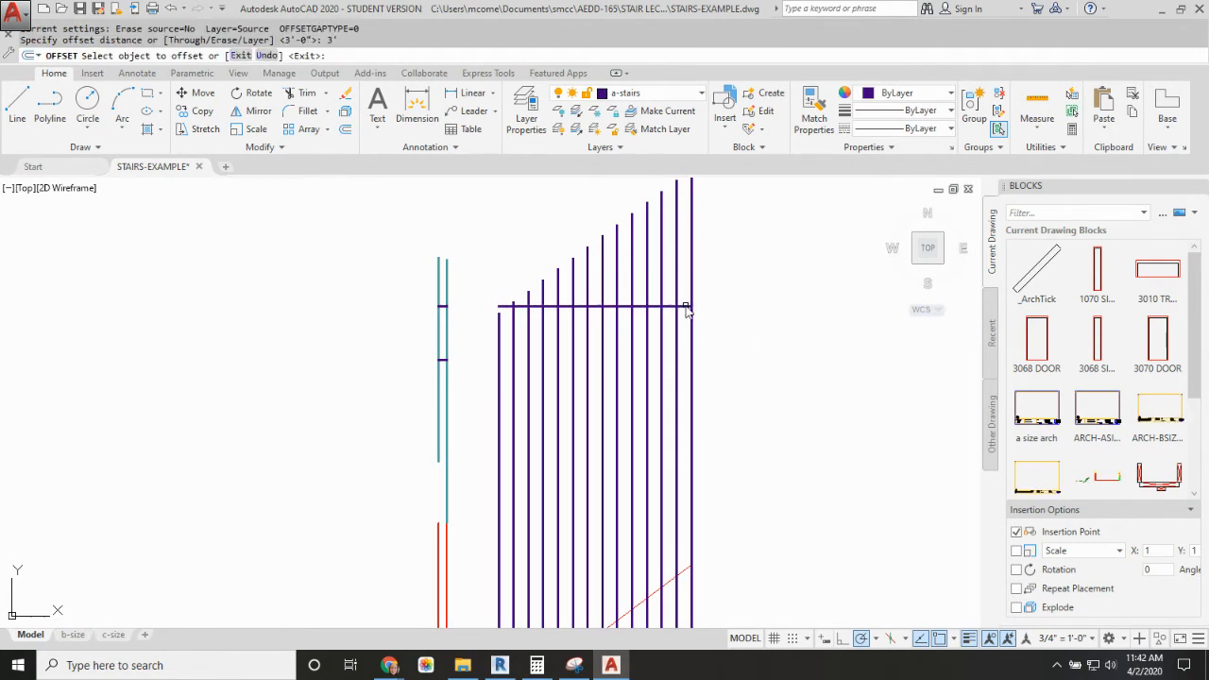
{"action": "left_click", "coordinate": [690, 312]}
{"action": "left_click", "coordinate": [696, 346]}
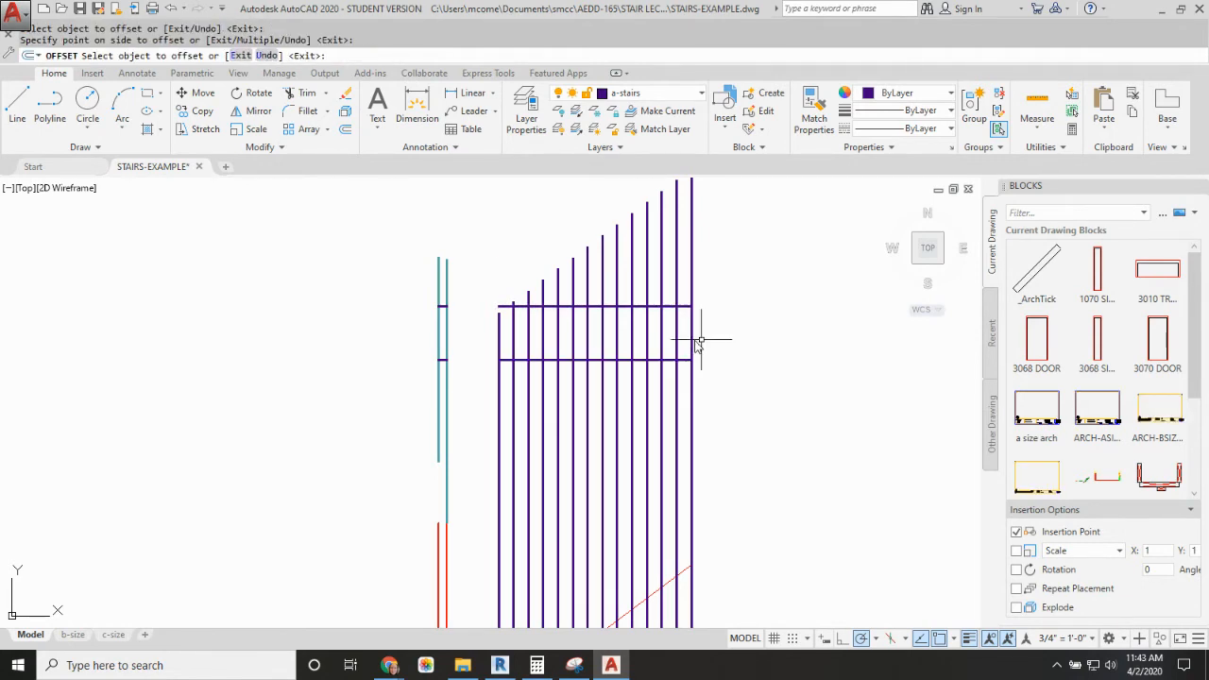
{"action": "key", "text": "Escape"}
Step: Trim the nosing projection lines that extend above the upper horizontal side line of the stair plan
{"action": "type", "text": "TR"}
{"action": "key", "text": "Return"}
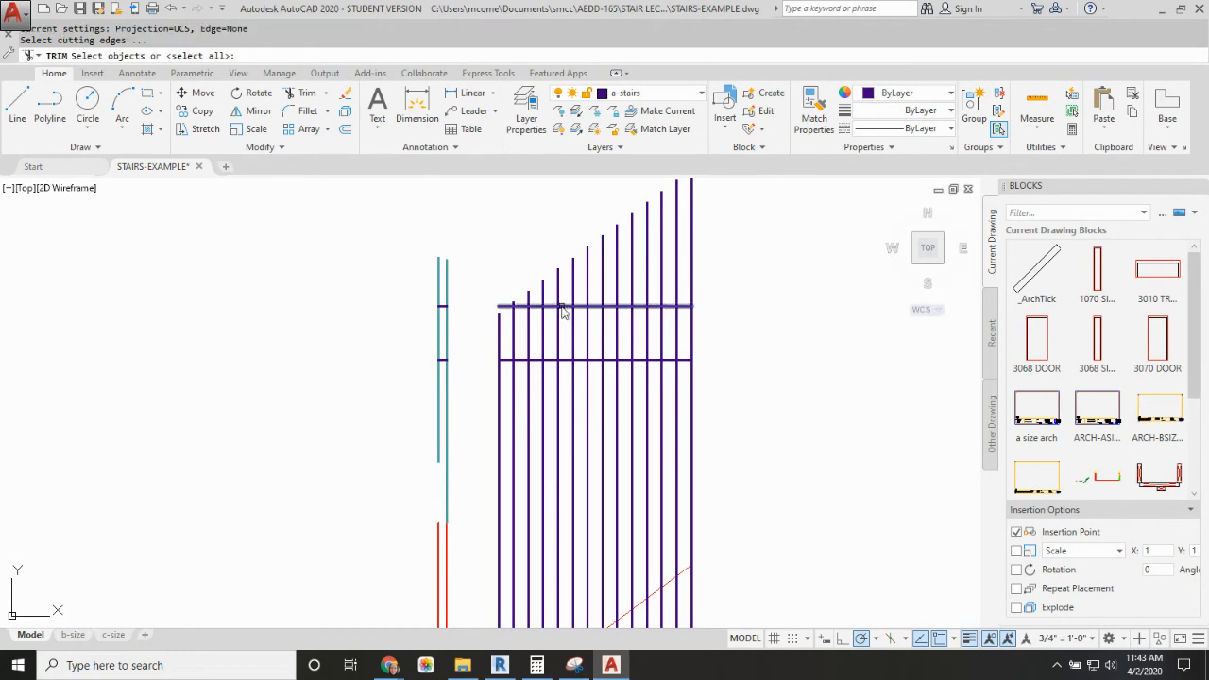
{"action": "left_click", "coordinate": [543, 308]}
{"action": "key", "text": "Return"}
{"action": "left_click", "coordinate": [761, 223]}
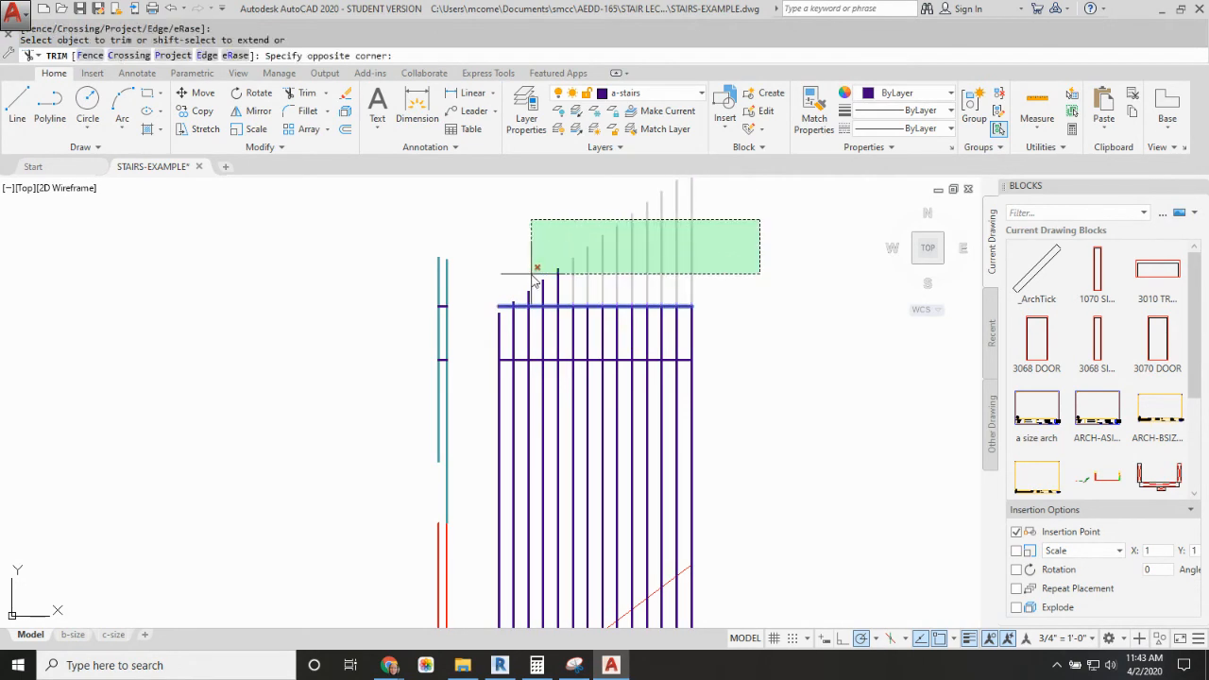
{"action": "left_click", "coordinate": [459, 331]}
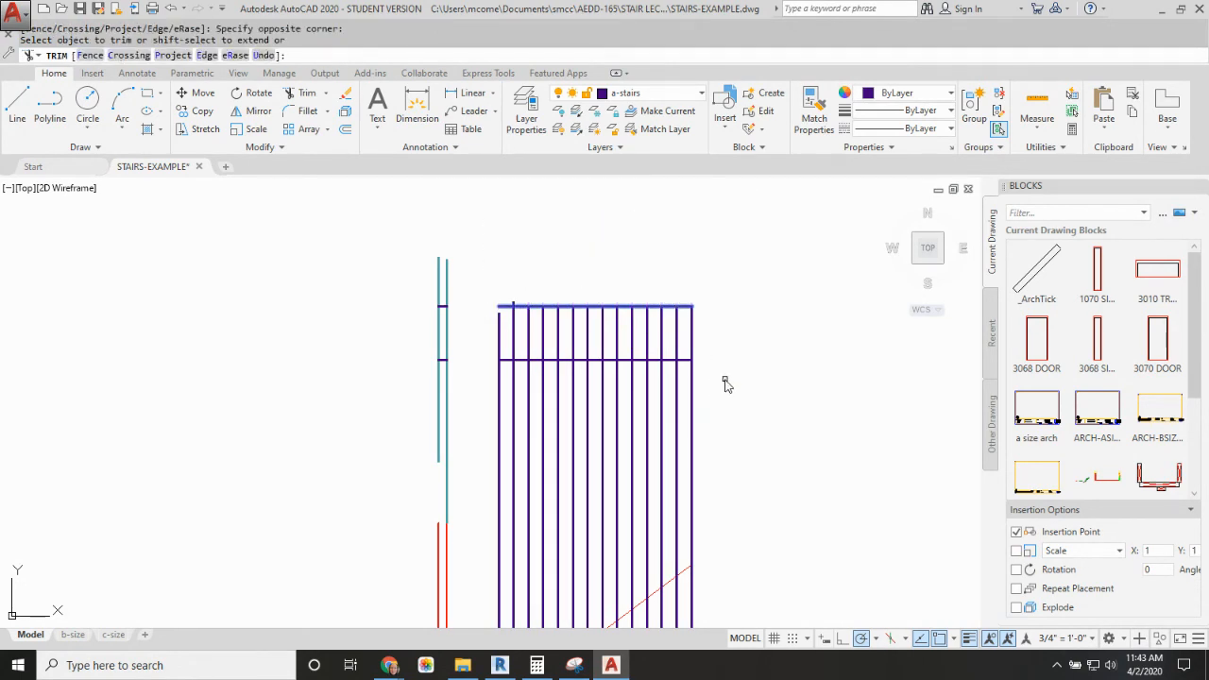
{"action": "key", "text": "Return"}
Step: Trim all nosing projection lines below the stair plan's lower horizontal side line
{"action": "key", "text": "Return"}
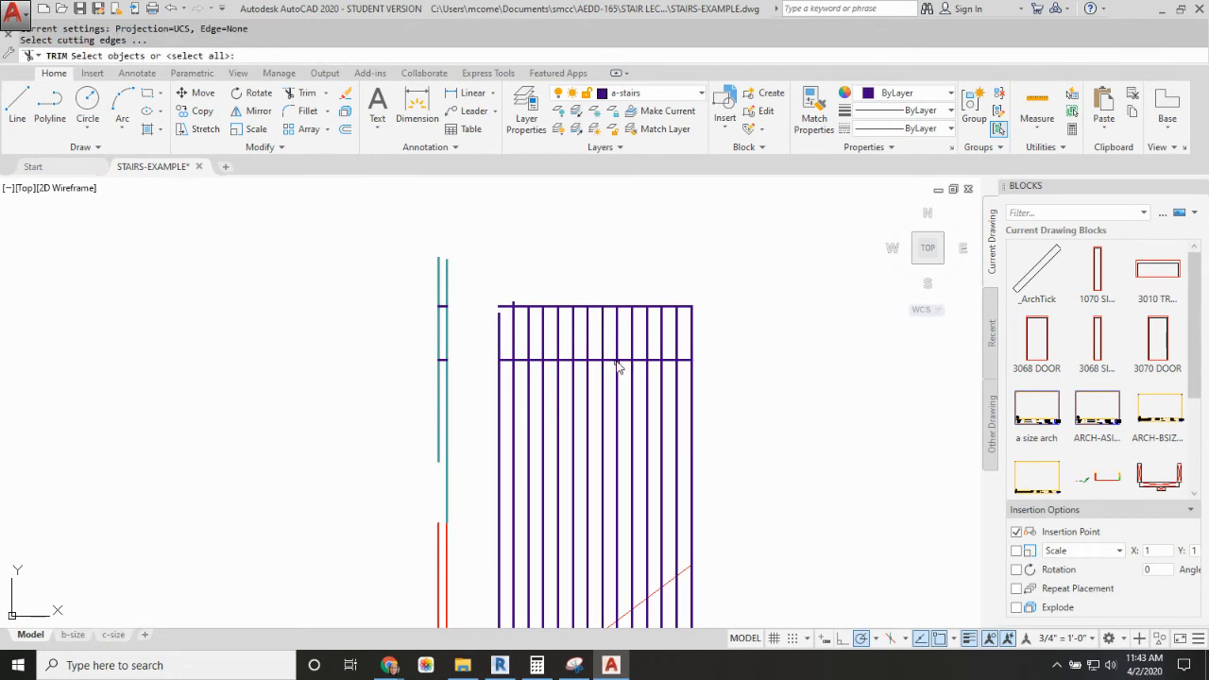
{"action": "left_click", "coordinate": [612, 360]}
{"action": "key", "text": "Return"}
{"action": "left_click", "coordinate": [734, 394]}
{"action": "left_click", "coordinate": [459, 431]}
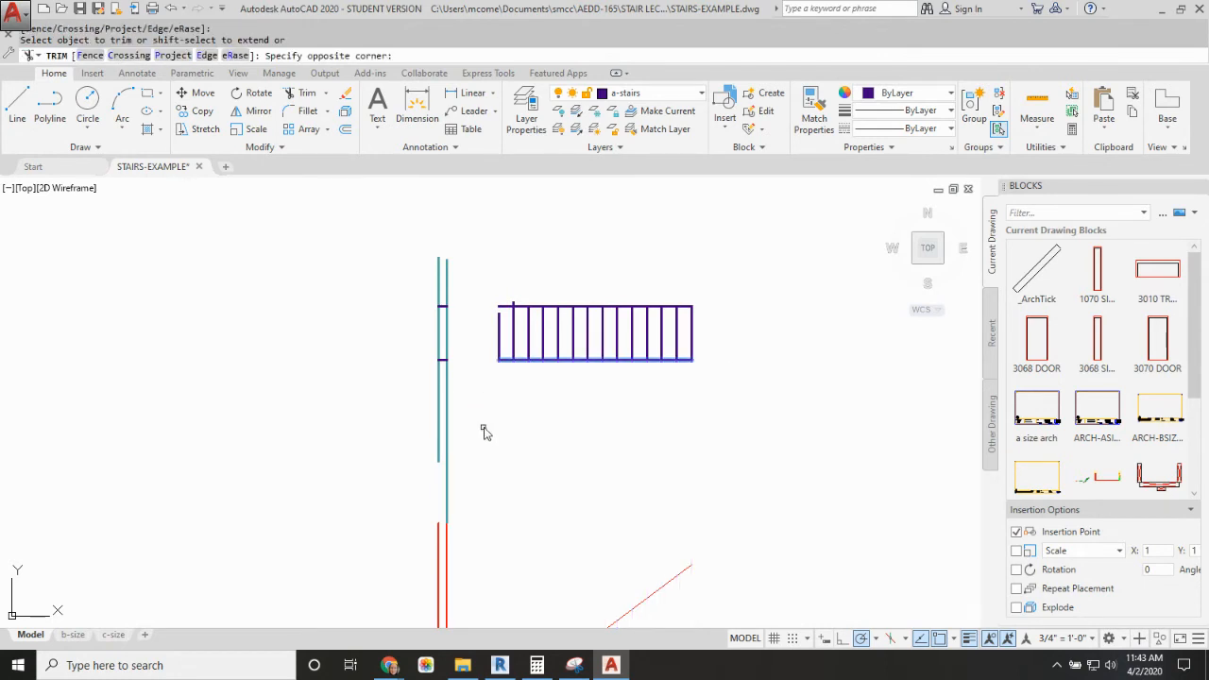
{"action": "key", "text": "Return"}
Step: Draw a diagonal break-line polyline with a zigzag at its middle across the stair plan, extending past both side lines
{"action": "scroll", "coordinate": [675, 331], "scroll_direction": "down", "scroll_amount": 2}
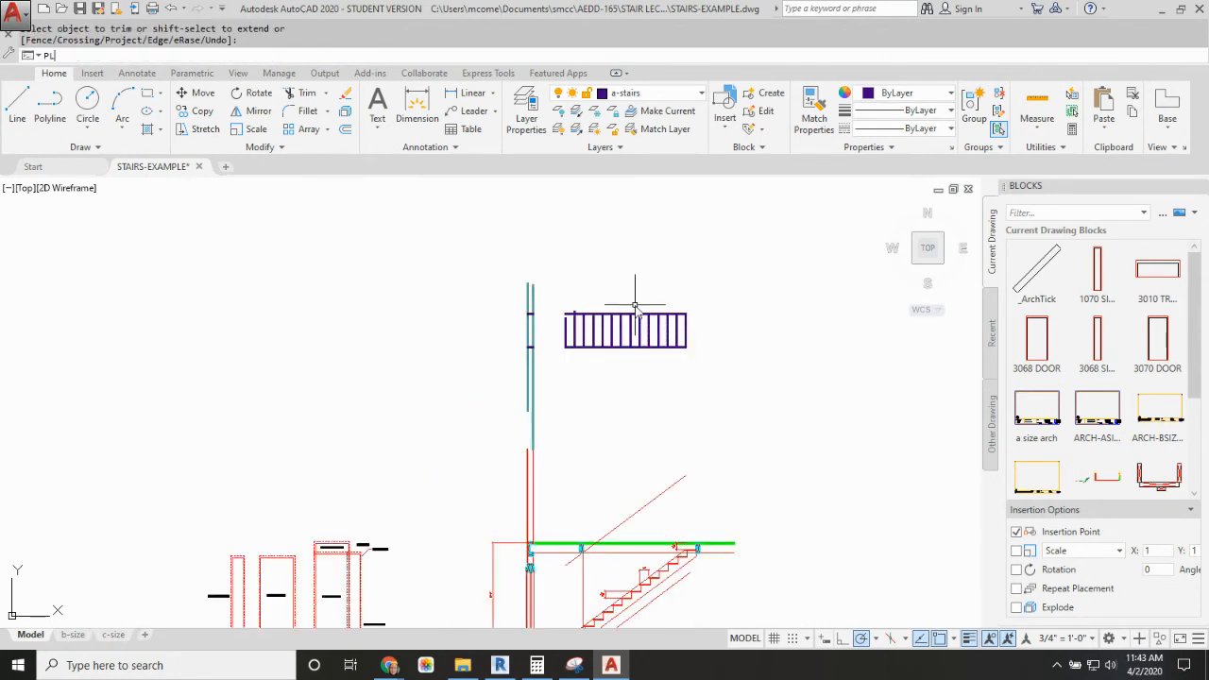
{"action": "type", "text": "PL"}
{"action": "key", "text": "Return"}
{"action": "scroll", "coordinate": [633, 309], "scroll_direction": "up", "scroll_amount": 2}
{"action": "left_click", "coordinate": [649, 302]}
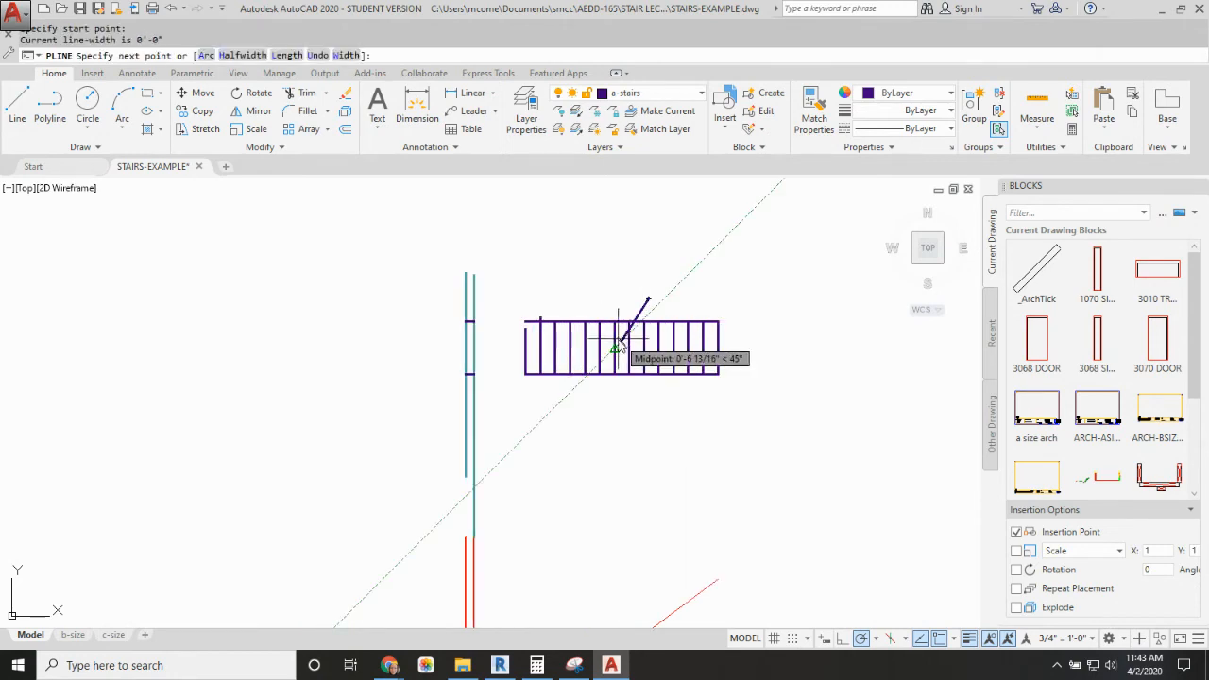
{"action": "scroll", "coordinate": [618, 348], "scroll_direction": "up", "scroll_amount": 5}
{"action": "left_click", "coordinate": [584, 360]}
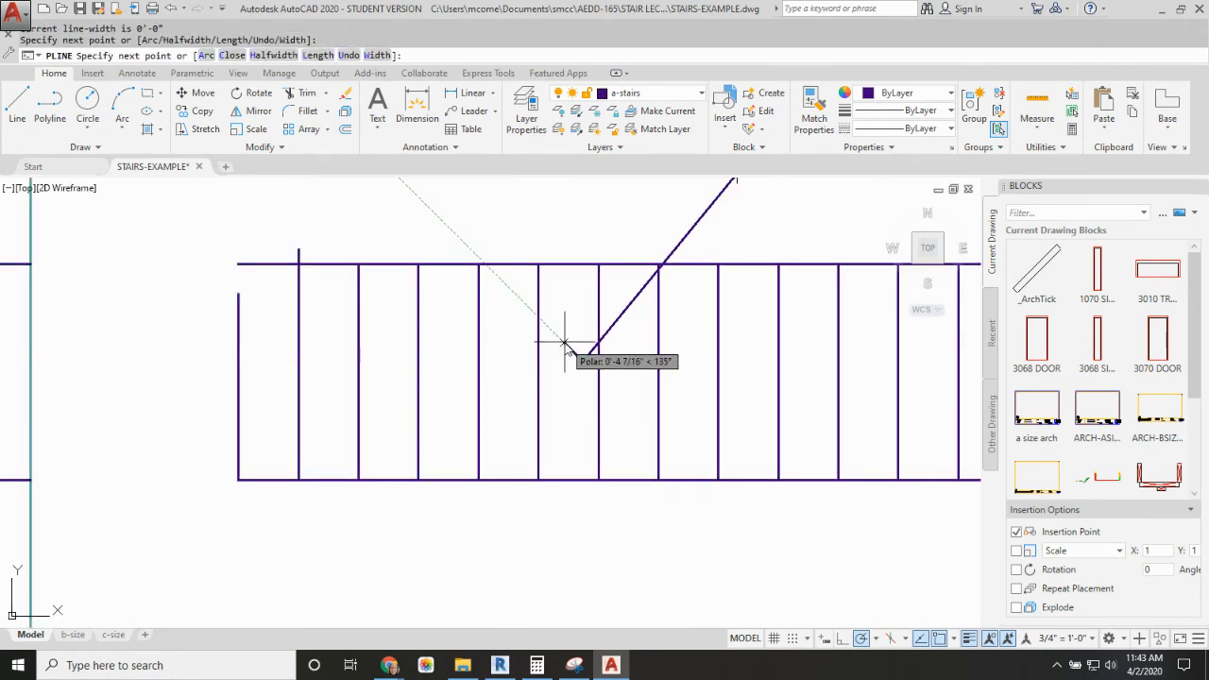
{"action": "left_click", "coordinate": [564, 342]}
{"action": "left_click", "coordinate": [586, 386]}
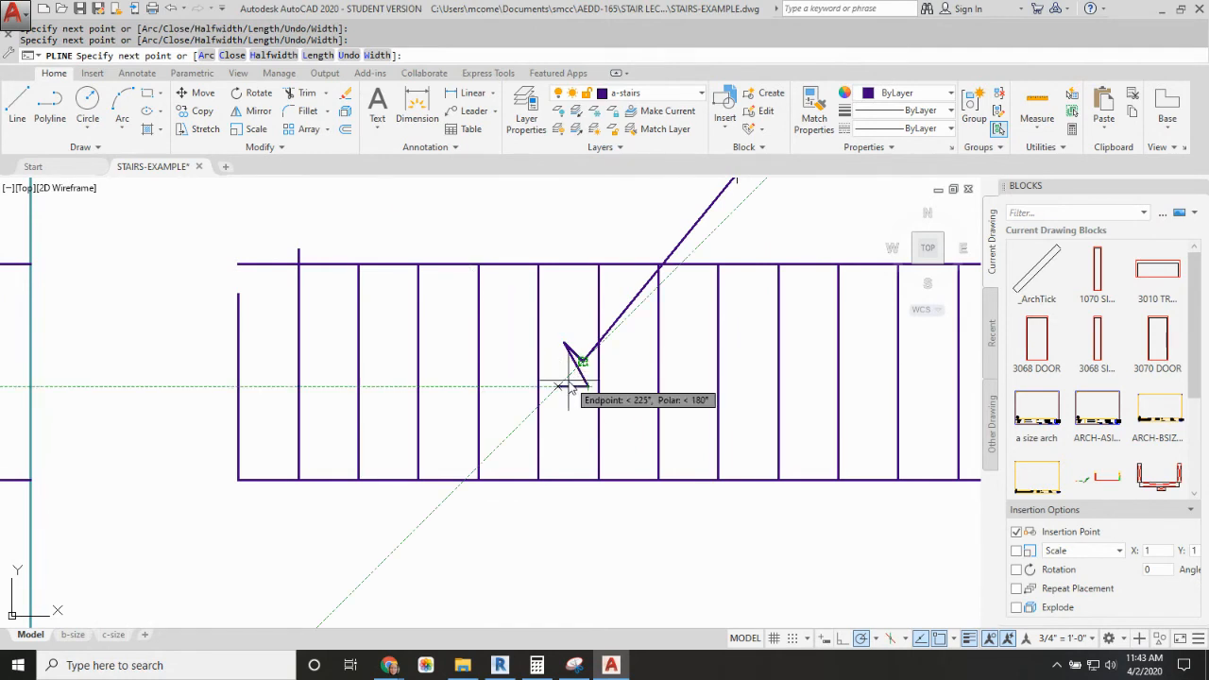
{"action": "left_click", "coordinate": [557, 386]}
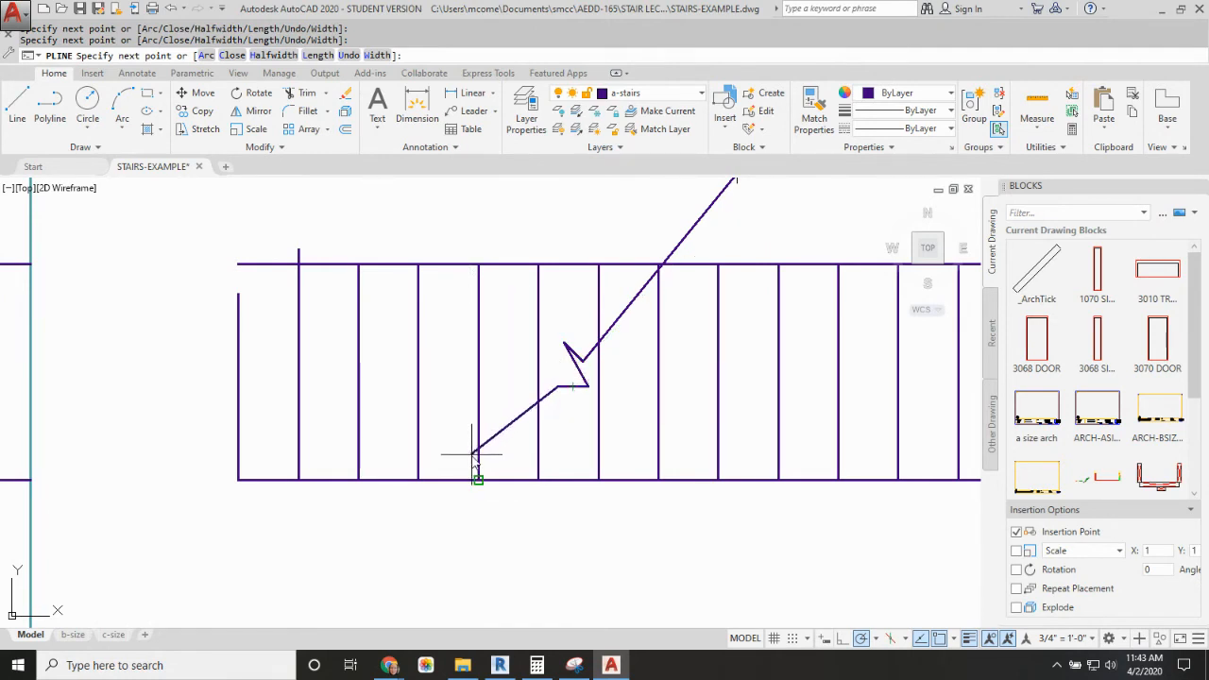
{"action": "left_click", "coordinate": [440, 522]}
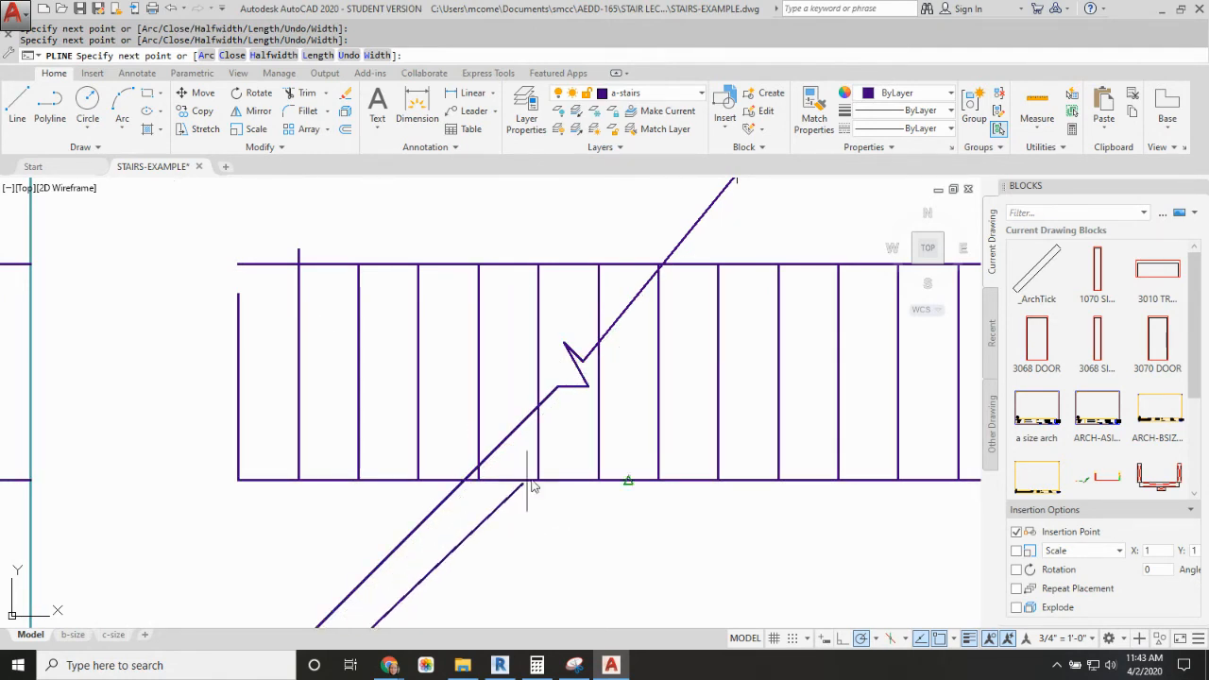
{"action": "key", "text": "Escape"}
Step: Shorten the overlong lower end of the break line so it stops just below the stair plan's lower side line
{"action": "scroll", "coordinate": [633, 378], "scroll_direction": "down", "scroll_amount": 3}
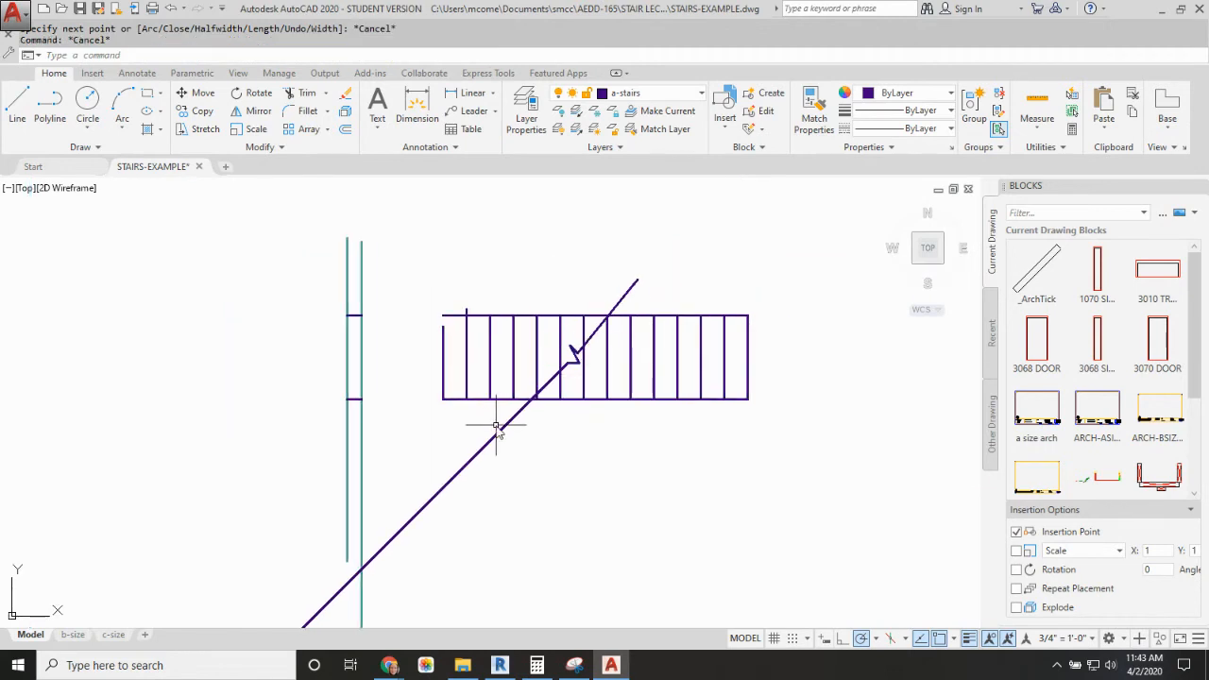
{"action": "left_click", "coordinate": [494, 435]}
{"action": "scroll", "coordinate": [454, 488], "scroll_direction": "down", "scroll_amount": 3}
{"action": "scroll", "coordinate": [386, 546], "scroll_direction": "down", "scroll_amount": 3}
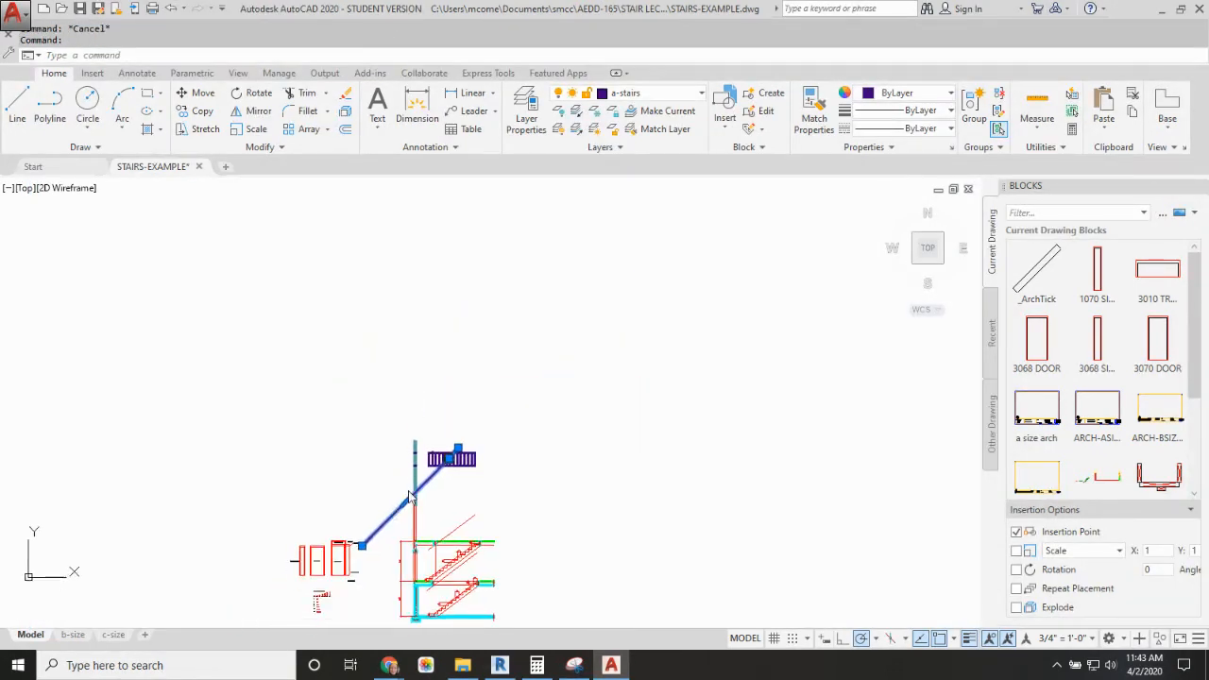
{"action": "left_click", "coordinate": [362, 545]}
{"action": "scroll", "coordinate": [457, 471], "scroll_direction": "up", "scroll_amount": 6}
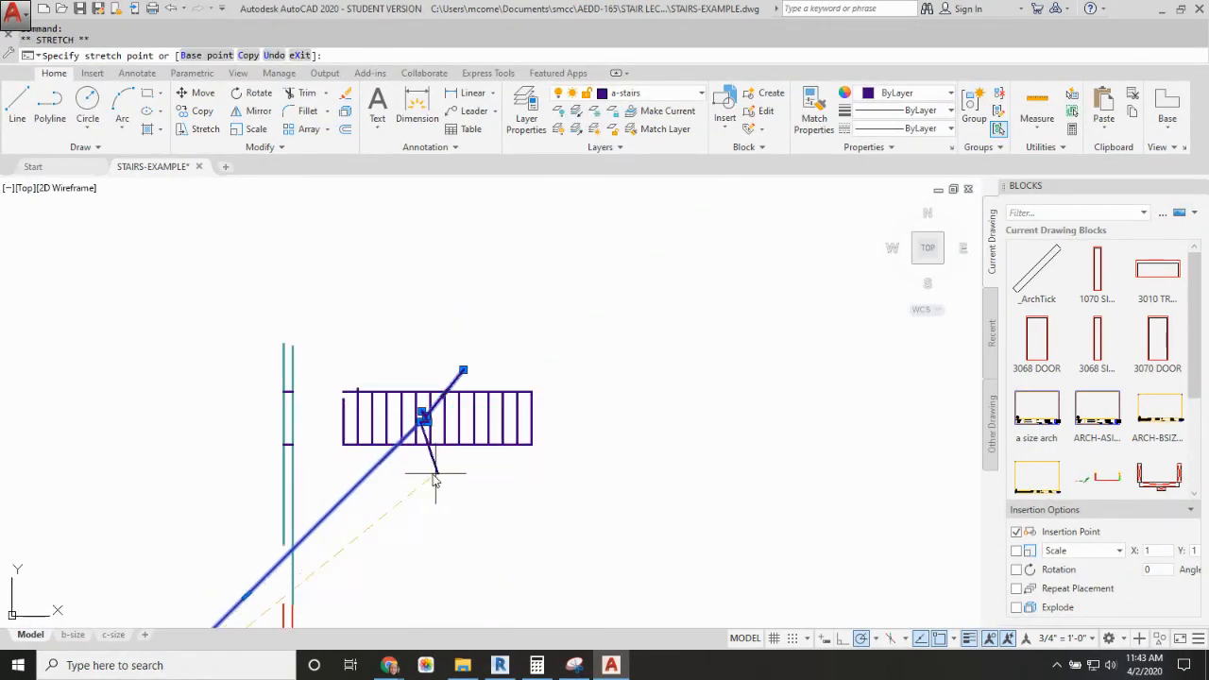
{"action": "left_click", "coordinate": [384, 460]}
{"action": "key", "text": "Escape"}
{"action": "scroll", "coordinate": [462, 397], "scroll_direction": "up", "scroll_amount": 2}
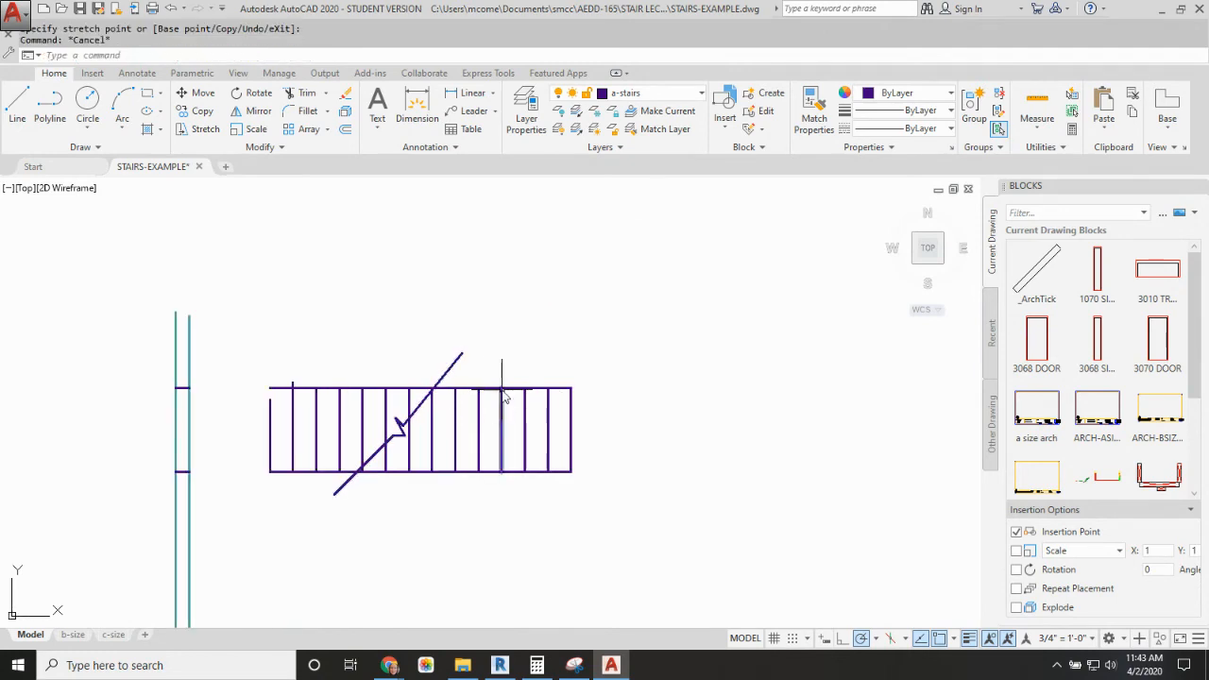
Step: Trim both side lines of the stair plan on the upper-flight side of the break line, using the break line as cutting edge
{"action": "scroll", "coordinate": [572, 431], "scroll_direction": "down", "scroll_amount": 3}
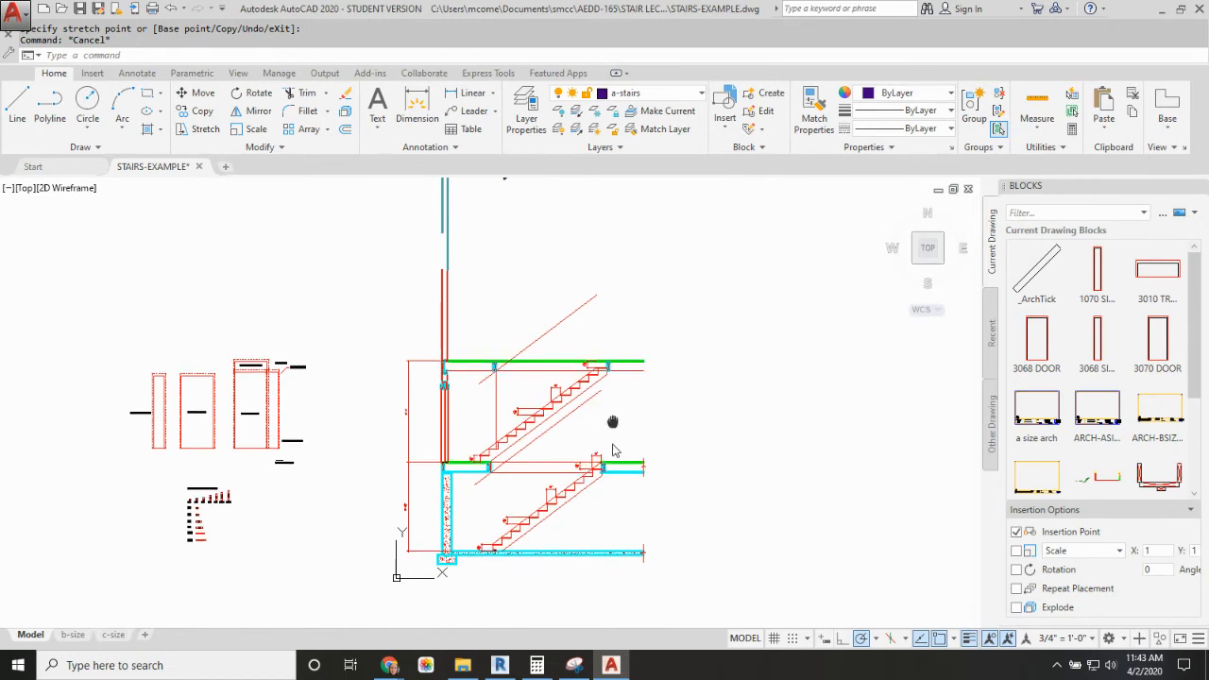
{"action": "scroll", "coordinate": [535, 345], "scroll_direction": "up", "scroll_amount": 6}
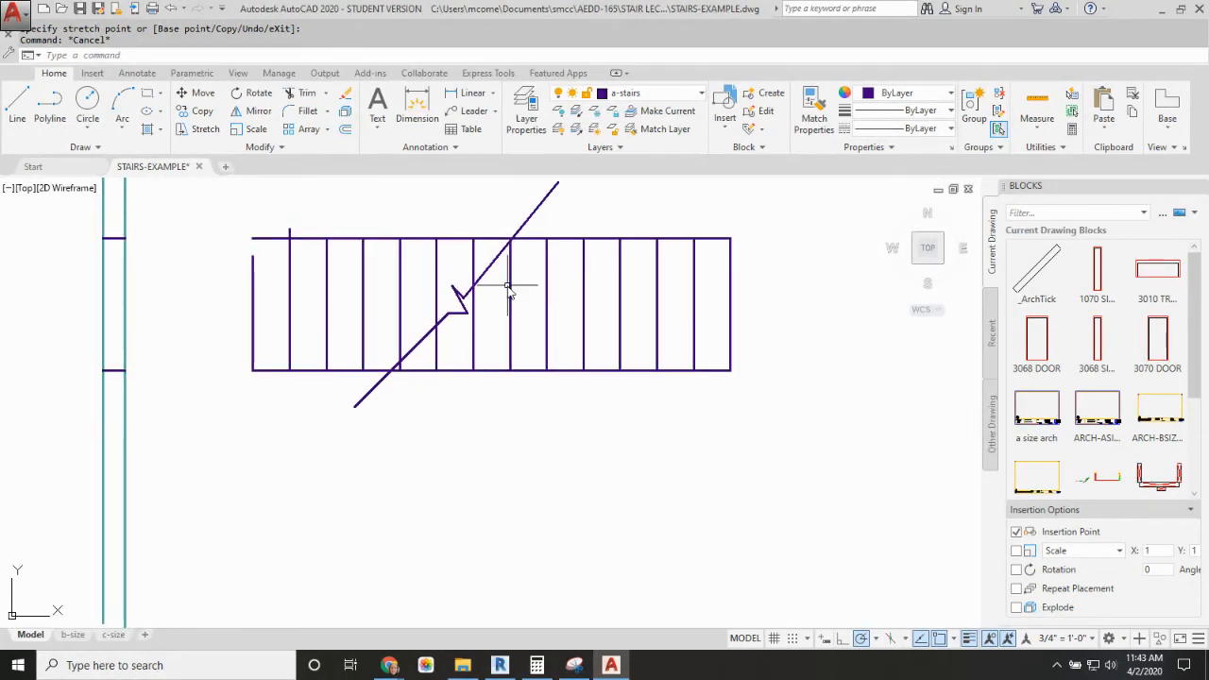
{"action": "type", "text": "tr"}
{"action": "key", "text": "Return"}
{"action": "left_click", "coordinate": [485, 265]}
{"action": "key", "text": "Return"}
{"action": "left_click", "coordinate": [670, 221]}
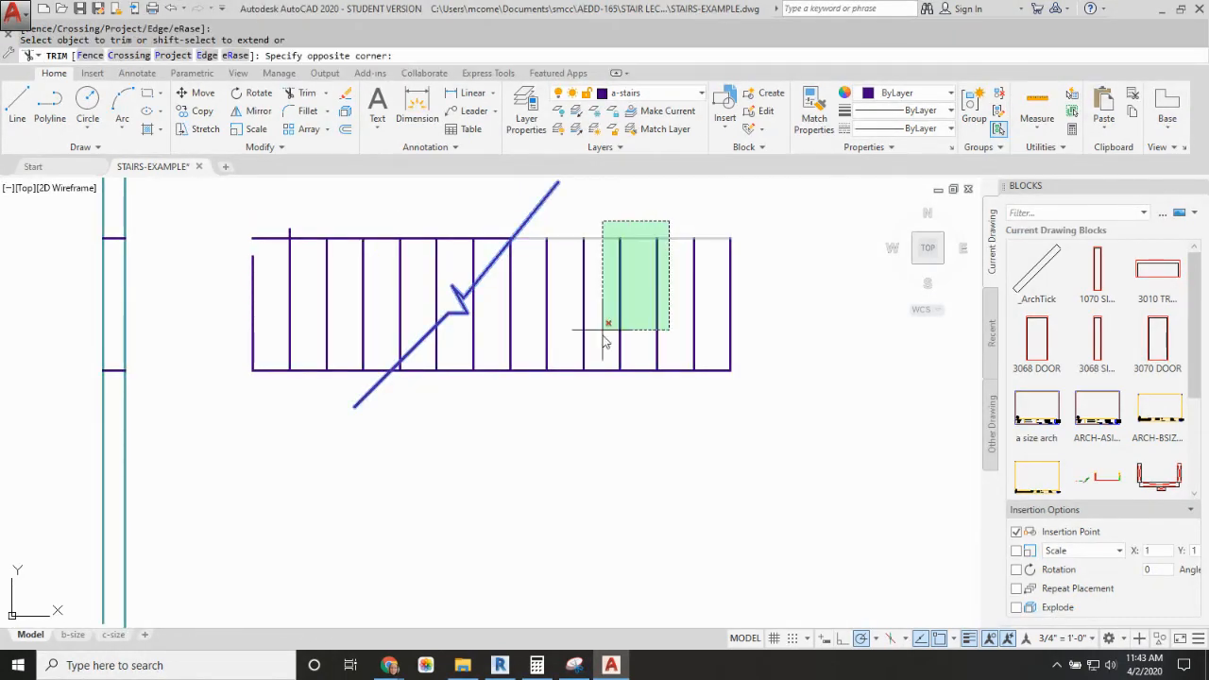
{"action": "left_click", "coordinate": [606, 374]}
{"action": "key", "text": "Escape"}
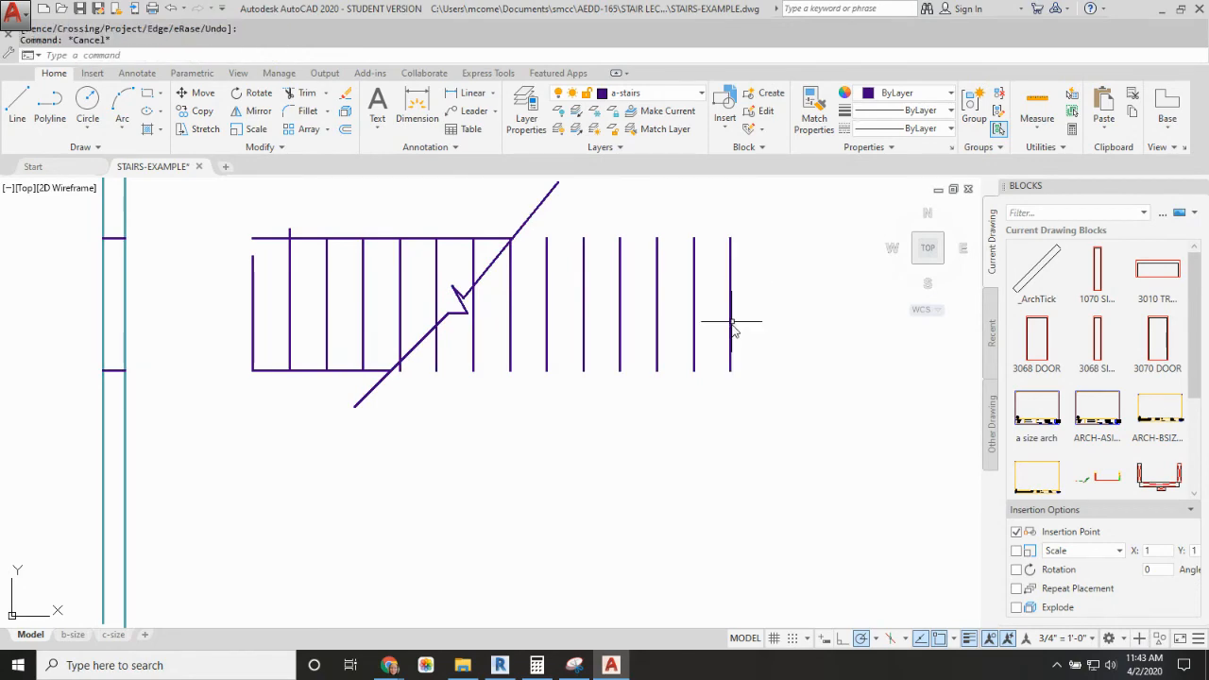
Step: Draw a vertical projection line from the basement stair's top tread nosing up through the section and past the stair plan
{"action": "scroll", "coordinate": [742, 362], "scroll_direction": "down", "scroll_amount": 8}
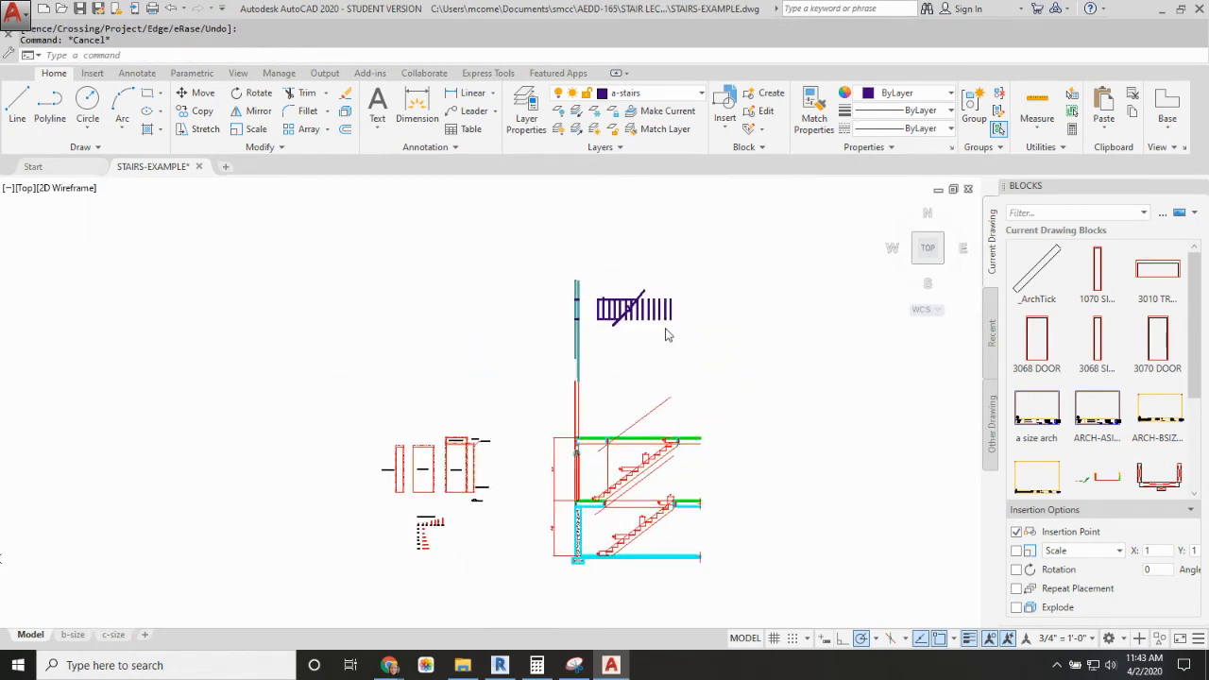
{"action": "scroll", "coordinate": [680, 541], "scroll_direction": "up", "scroll_amount": 6}
{"action": "key", "text": "Return"}
{"action": "scroll", "coordinate": [679, 546], "scroll_direction": "up", "scroll_amount": 3}
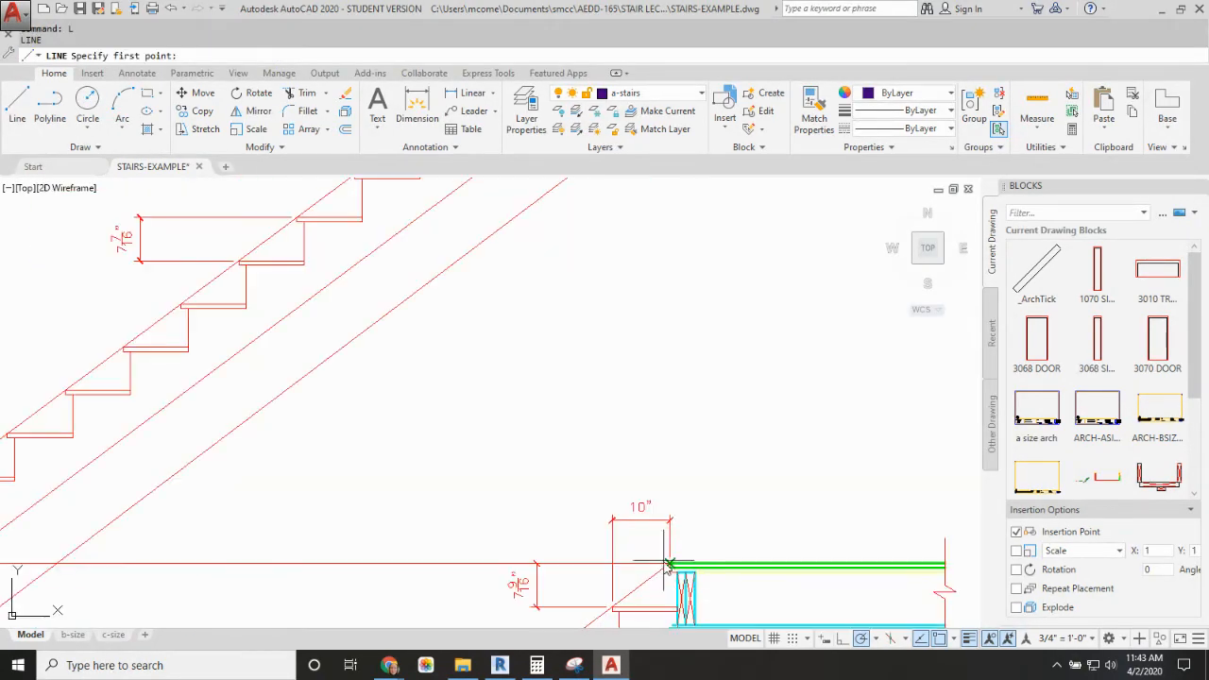
{"action": "left_click", "coordinate": [613, 565]}
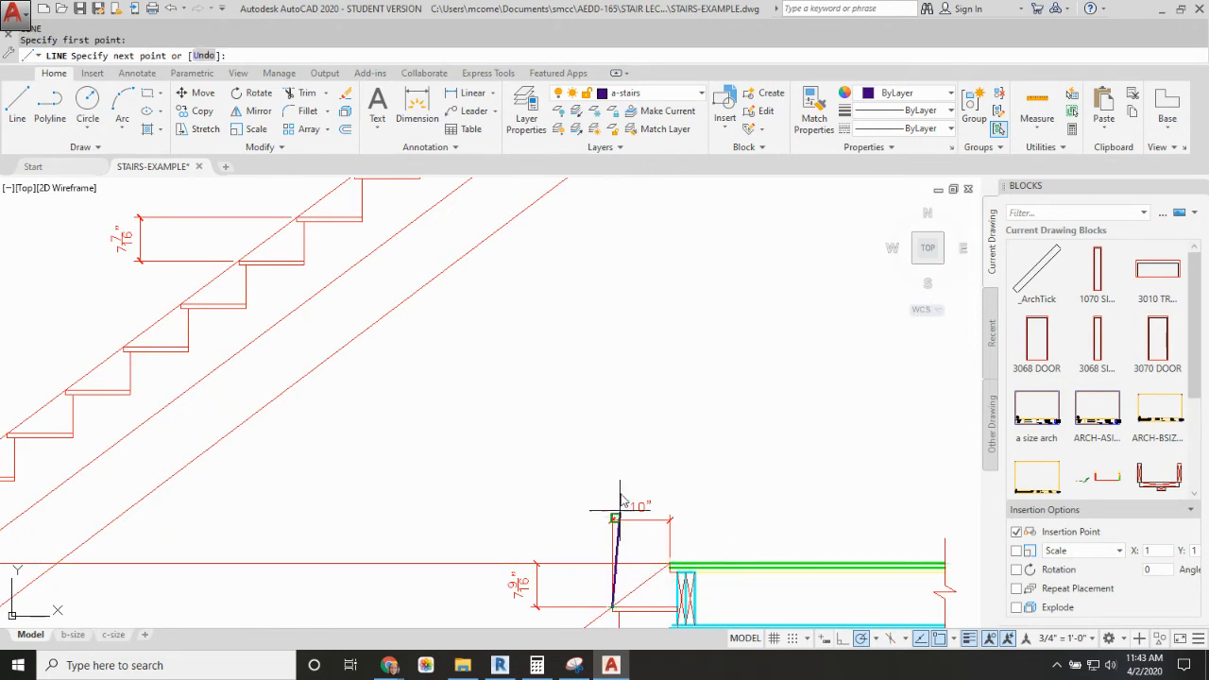
{"action": "scroll", "coordinate": [619, 511], "scroll_direction": "down", "scroll_amount": 5}
{"action": "middle_click_drag", "start_coordinate": [621, 362], "coordinate": [627, 525]}
{"action": "left_click", "coordinate": [627, 213]}
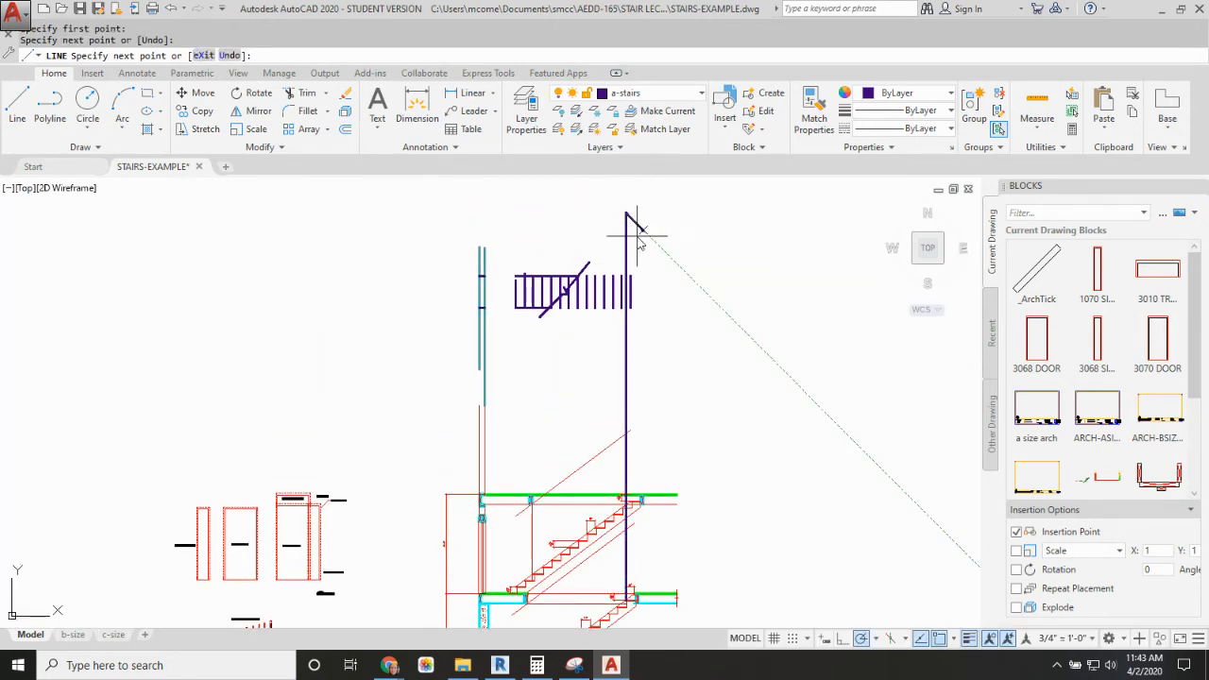
Step: Move the seven tread lines on the basement-stair side so that the outermost one lands on the vertical projection line
{"action": "key", "text": "Escape"}
{"action": "scroll", "coordinate": [629, 298], "scroll_direction": "up", "scroll_amount": 6}
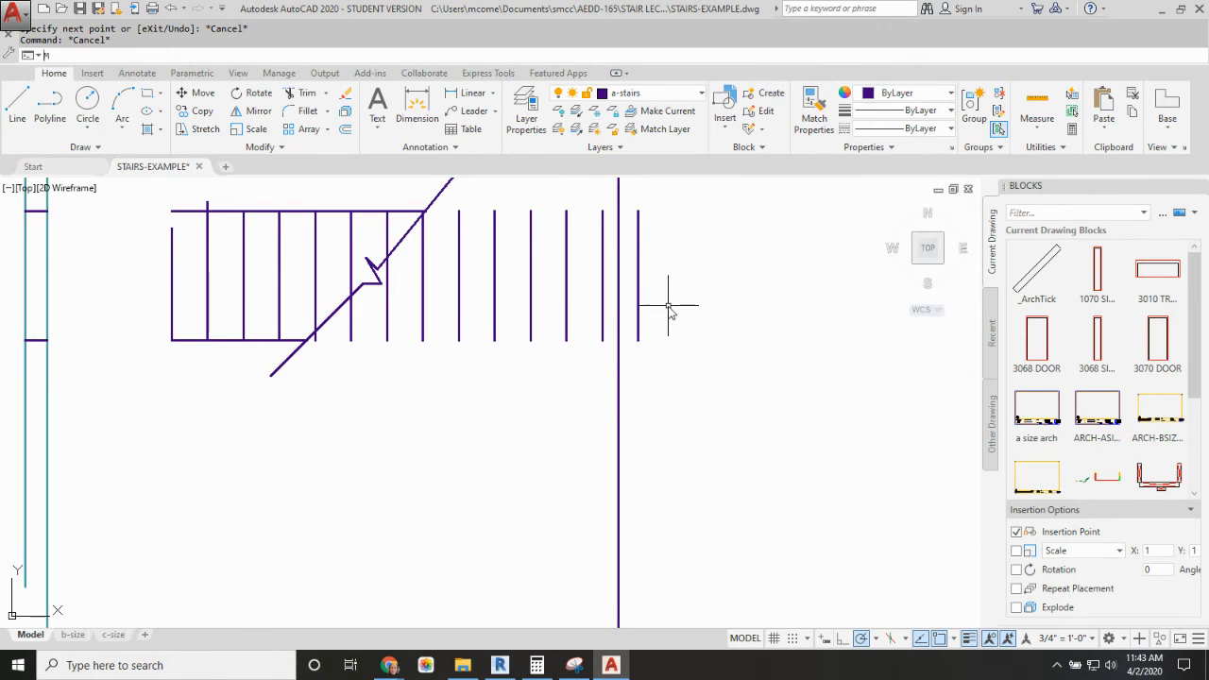
{"action": "key", "text": "Return"}
{"action": "left_click", "coordinate": [650, 281]}
{"action": "left_click", "coordinate": [627, 320]}
{"action": "left_click", "coordinate": [614, 284]}
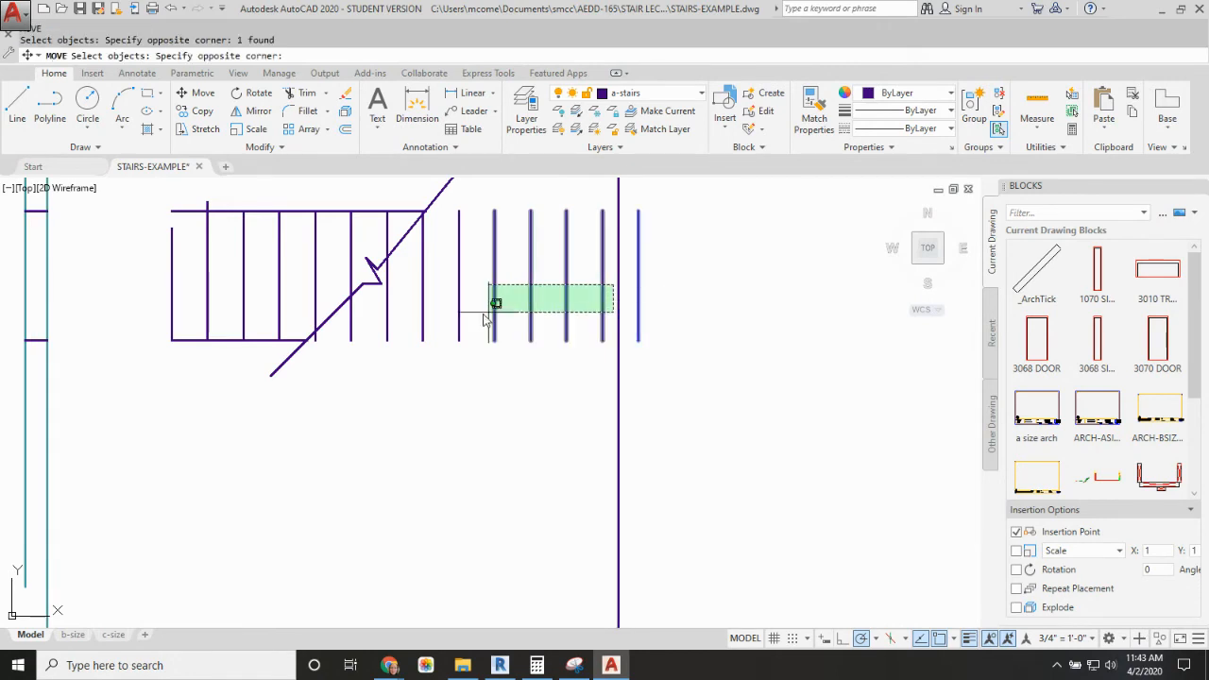
{"action": "left_click", "coordinate": [398, 330]}
{"action": "key", "text": "Return"}
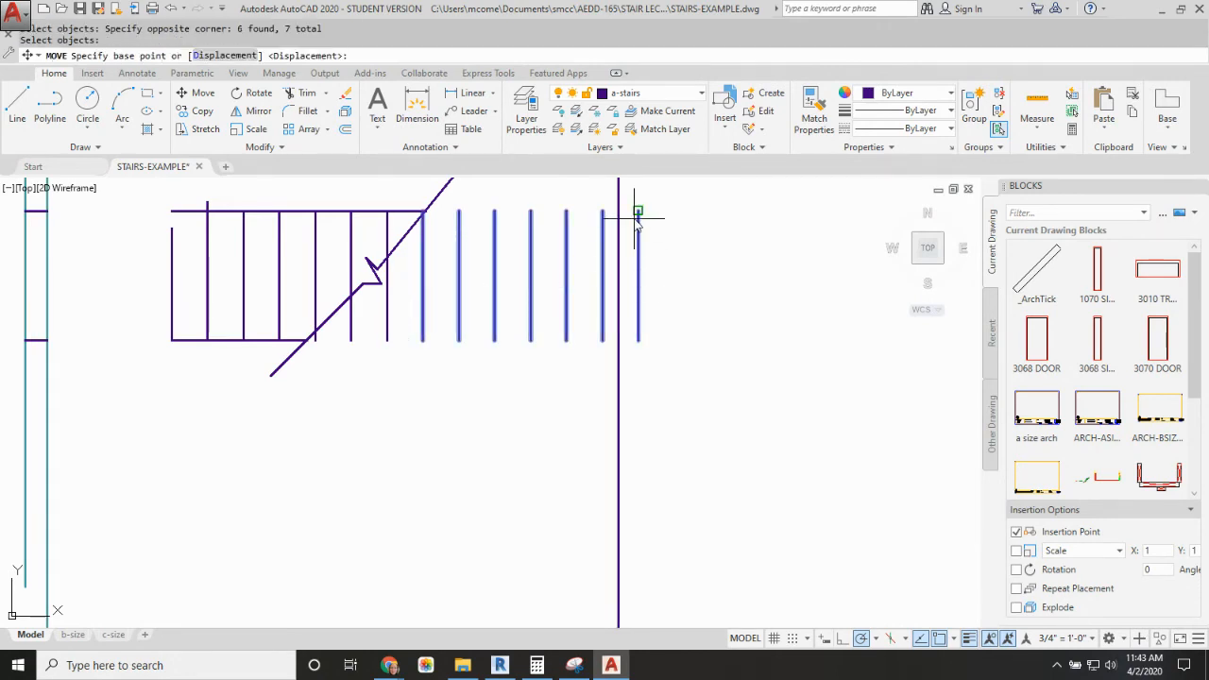
{"action": "left_click", "coordinate": [639, 210]}
{"action": "left_click", "coordinate": [621, 209]}
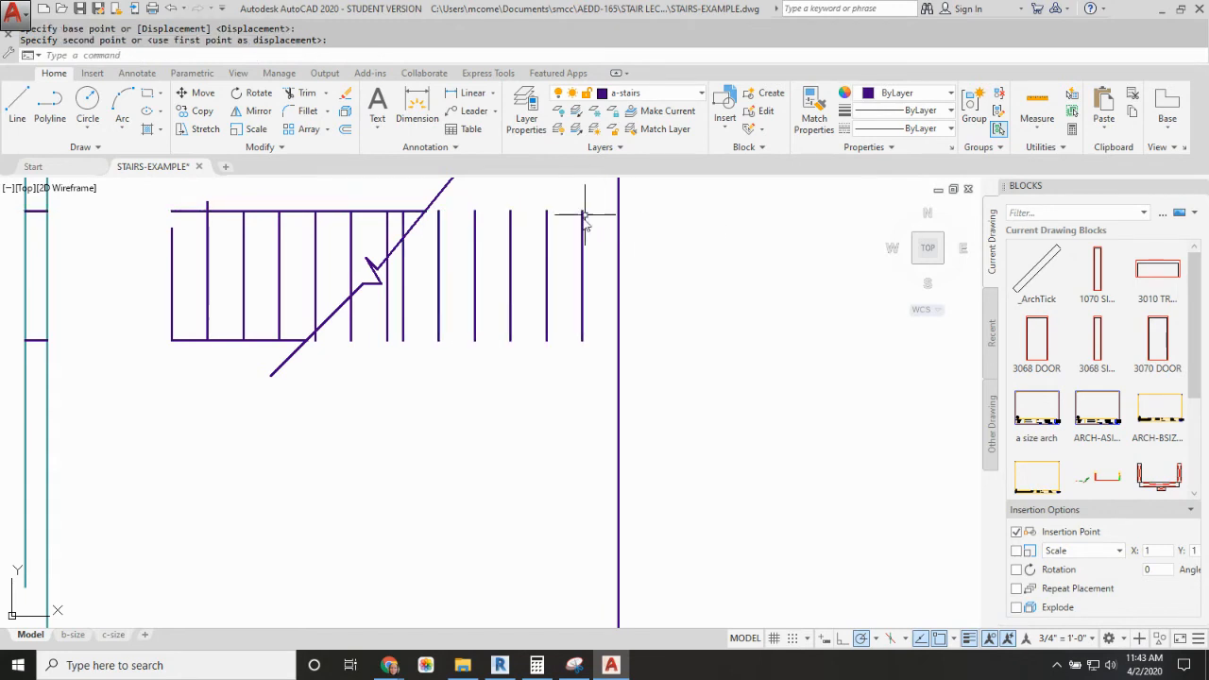
Step: Trim the upper-flight tread lines that run past the break line, using the break line as cutting edge
{"action": "type", "text": "tr"}
{"action": "key", "text": "Return"}
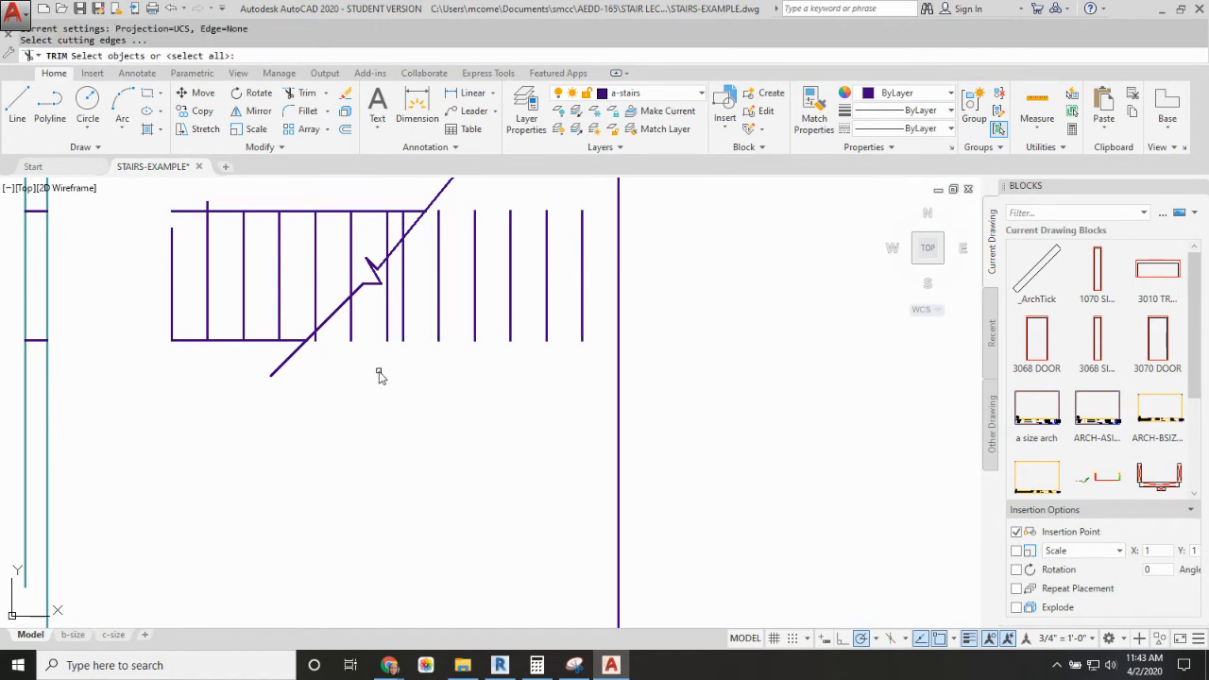
{"action": "left_click", "coordinate": [364, 289]}
{"action": "key", "text": "Return"}
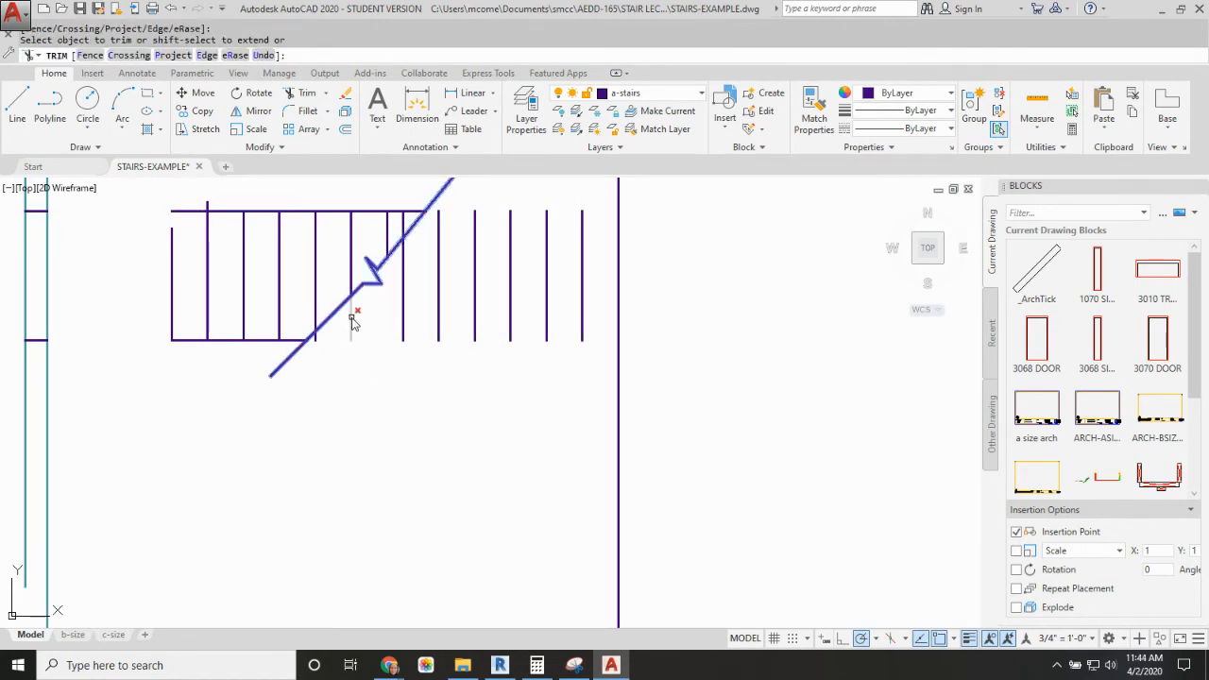
{"action": "left_click", "coordinate": [351, 322]}
{"action": "left_click", "coordinate": [319, 347]}
{"action": "left_click", "coordinate": [316, 349]}
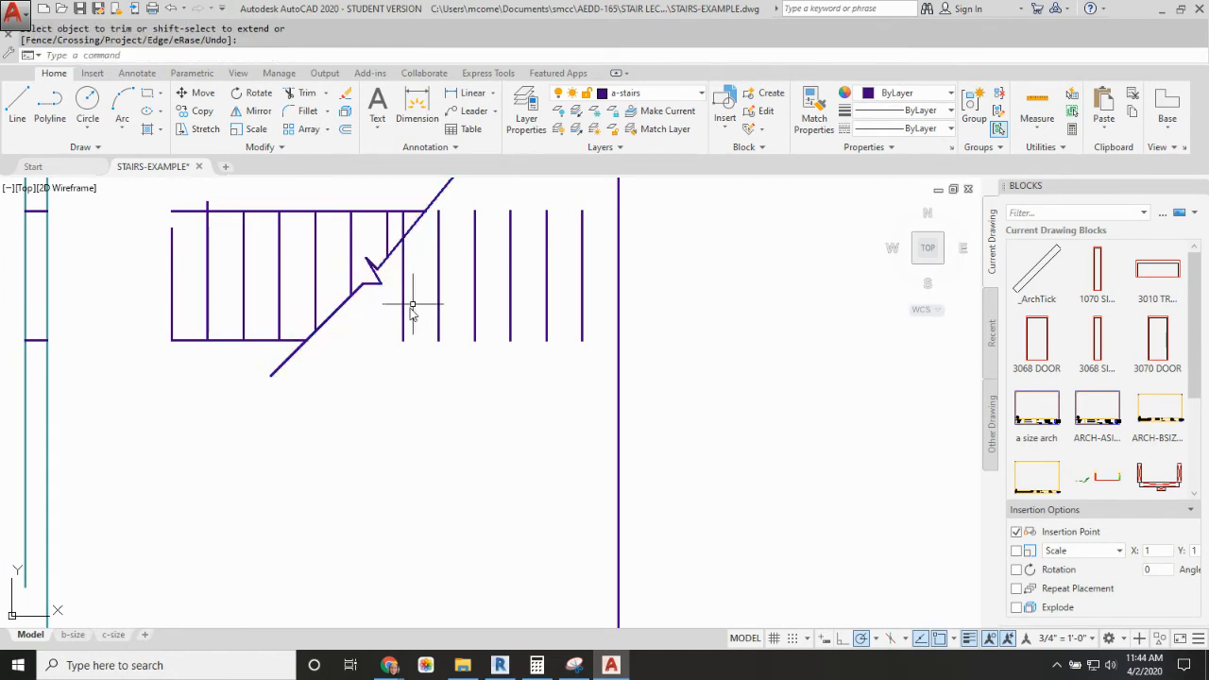
Step: Trim the part of the first basement-flight tread line that lies on the upper-flight side of the break line
{"action": "type", "text": "tr"}
{"action": "key", "text": "space"}
{"action": "left_click", "coordinate": [414, 226]}
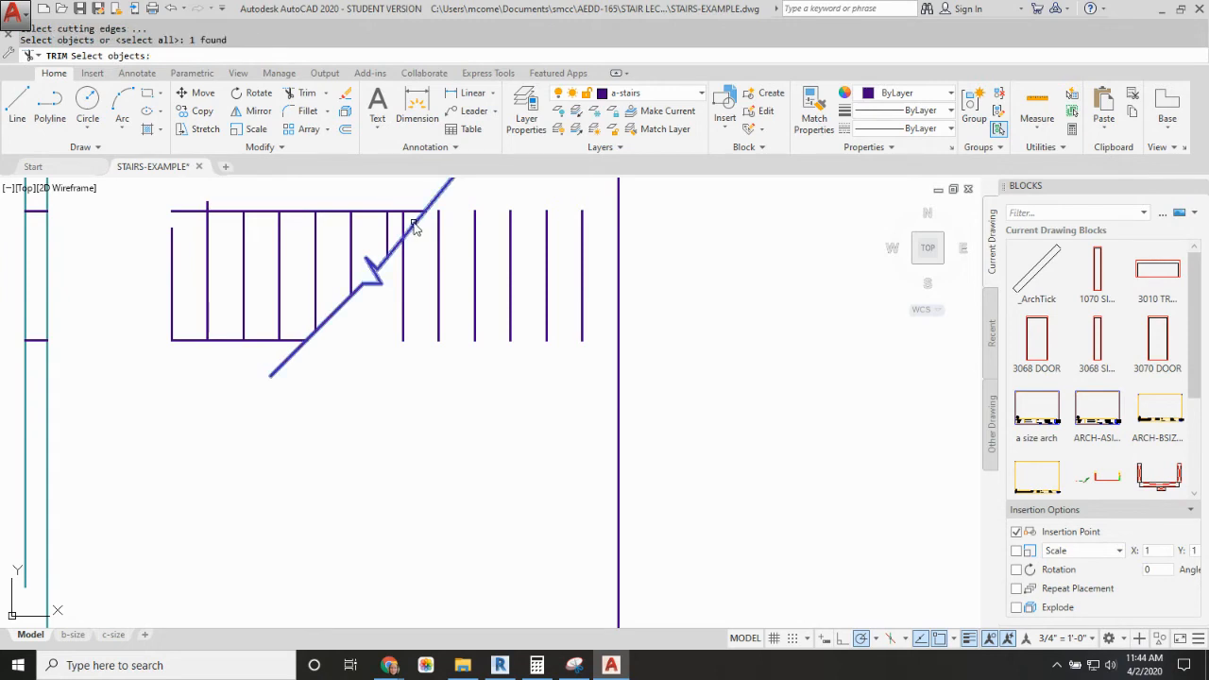
{"action": "key", "text": "space"}
{"action": "left_click", "coordinate": [404, 222]}
{"action": "key", "text": "space"}
Step: Offset the trimmed basement-flight tread line 10 inches twice toward the upper flight to add two more treads
{"action": "key", "text": "space"}
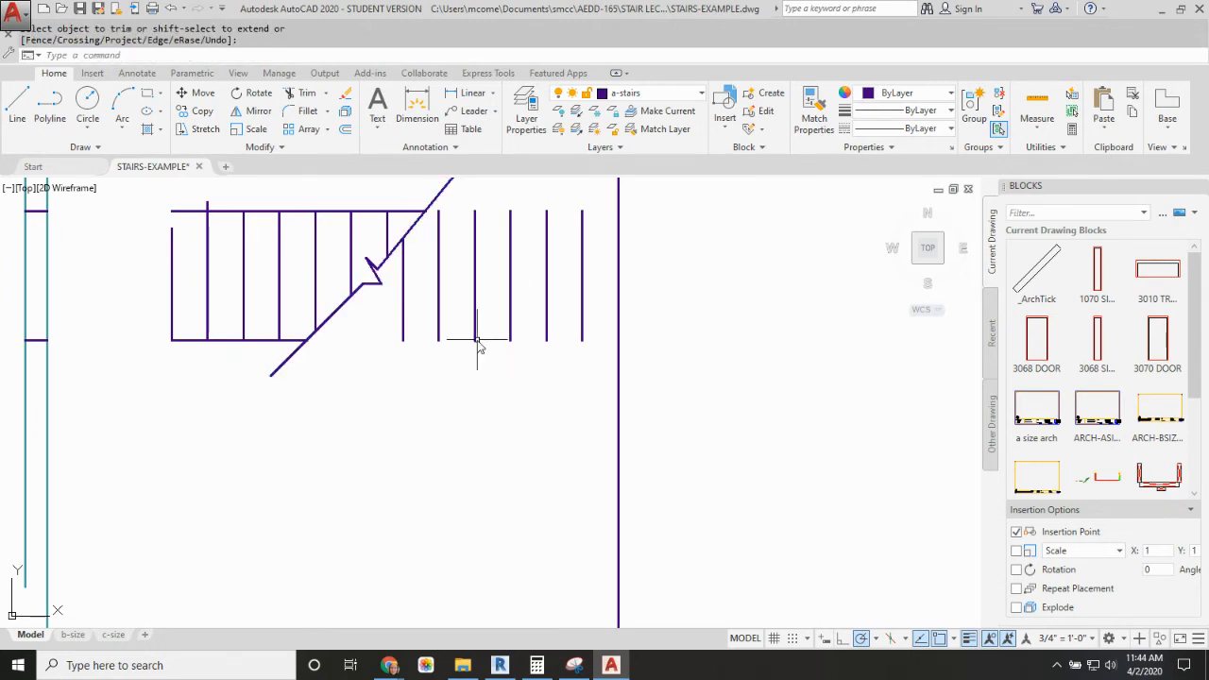
{"action": "type", "text": "o"}
{"action": "key", "text": "space"}
{"action": "type", "text": "10"}
{"action": "key", "text": "space"}
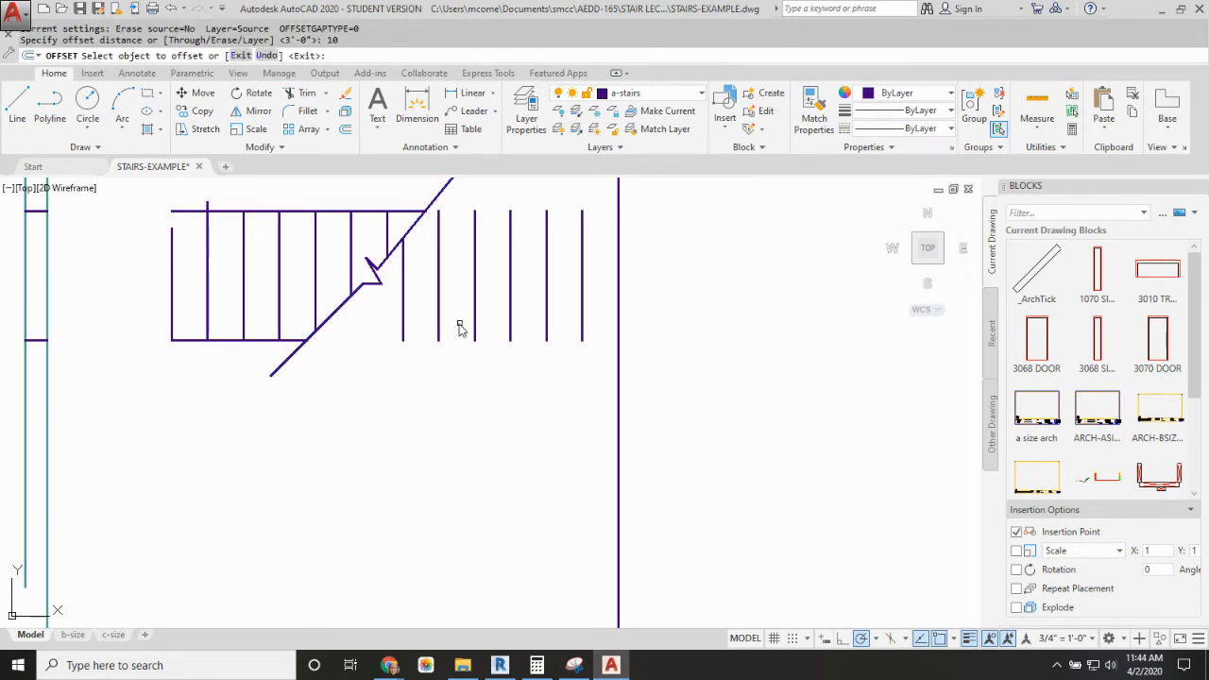
{"action": "left_click", "coordinate": [405, 328]}
{"action": "left_click", "coordinate": [397, 335]}
{"action": "left_click", "coordinate": [367, 326]}
{"action": "left_click", "coordinate": [352, 336]}
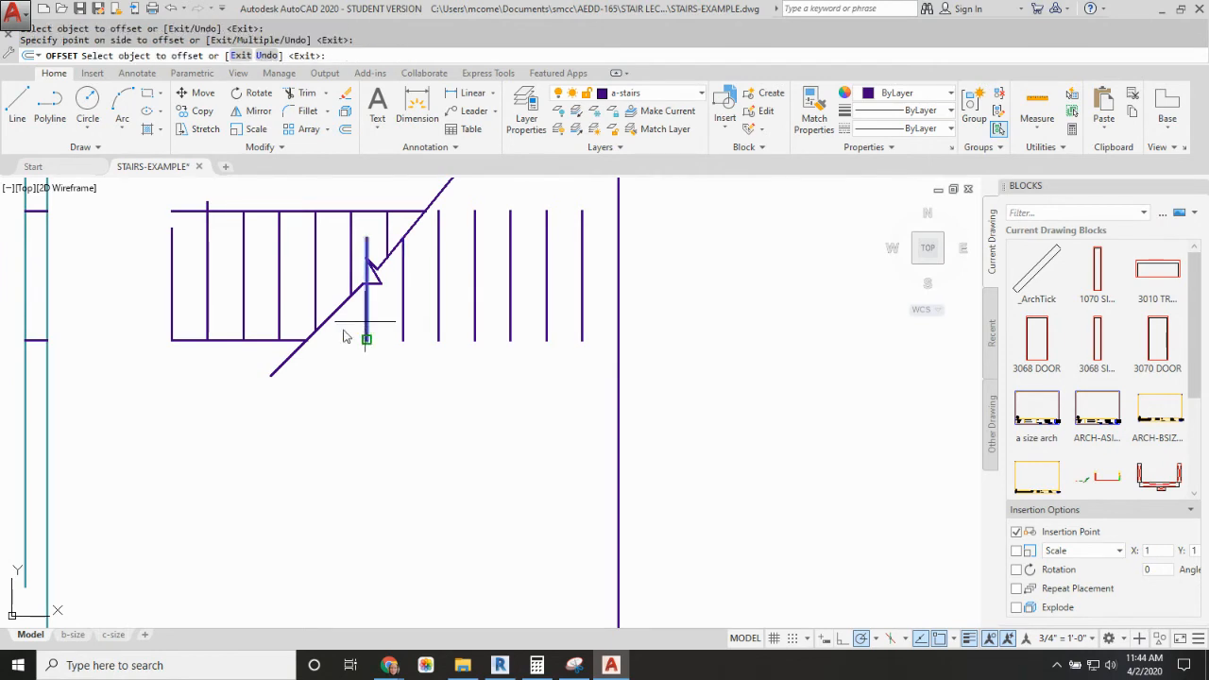
{"action": "key", "text": "Escape"}
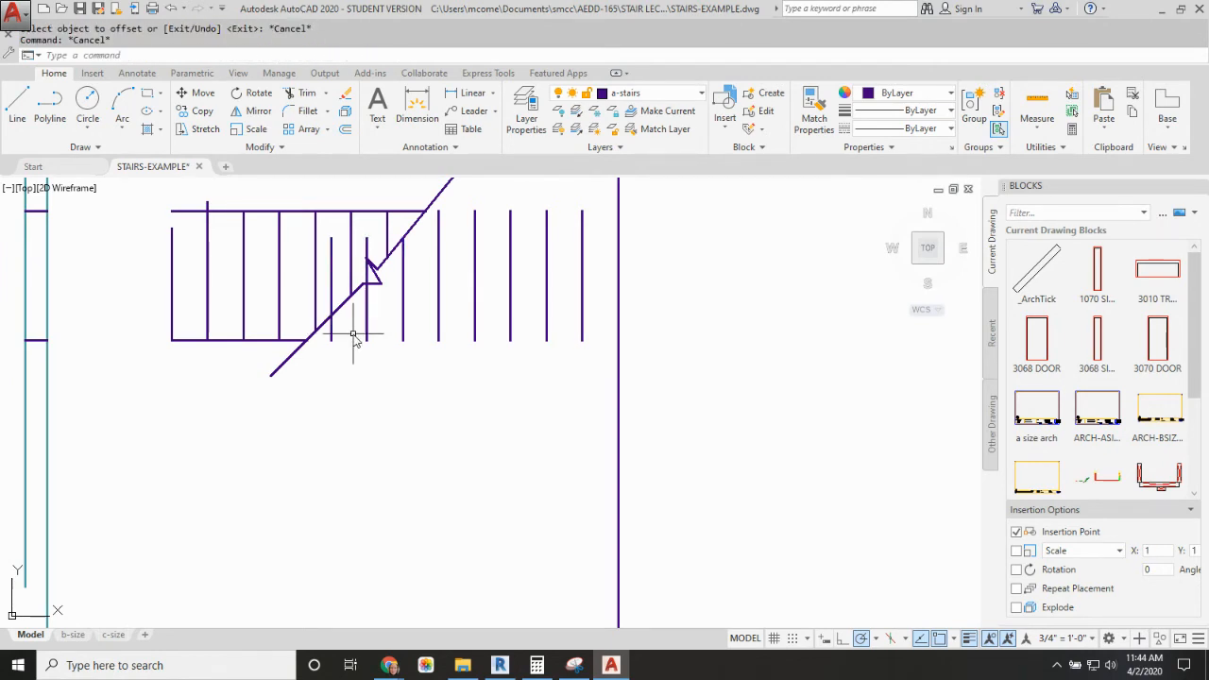
Step: Trim the two added basement treads back to the break line, removing their parts on the upper-flight side
{"action": "type", "text": "tr"}
{"action": "key", "text": "space"}
{"action": "left_click", "coordinate": [348, 303]}
{"action": "key", "text": "space"}
{"action": "left_click", "coordinate": [331, 278]}
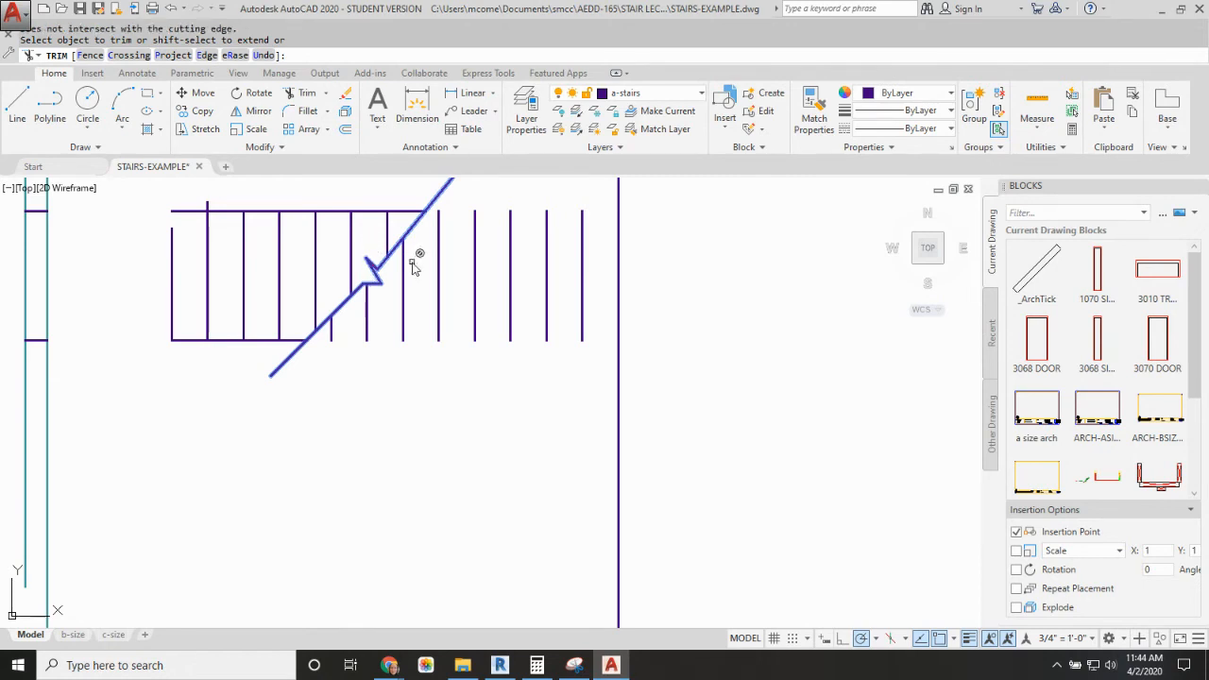
{"action": "left_click", "coordinate": [406, 259]}
{"action": "key", "text": "space"}
{"action": "type", "text": "co"}
{"action": "key", "text": "space"}
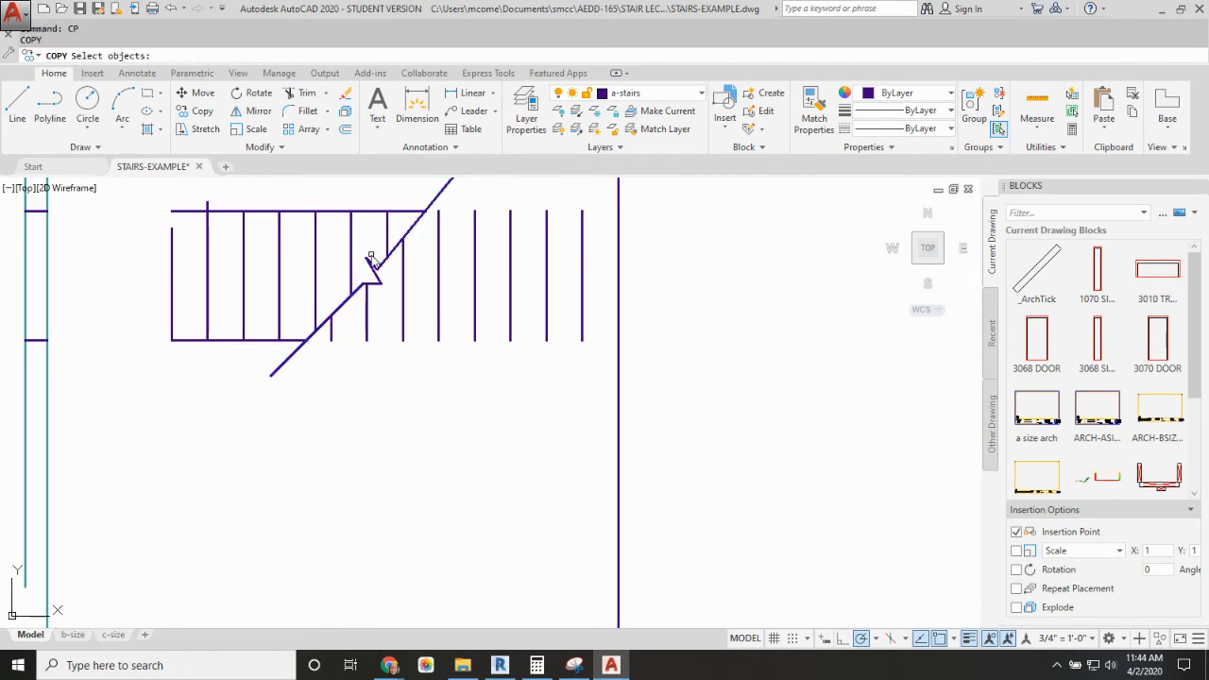
{"action": "key", "text": "Escape"}
Step: Trim the second tread line's overhang above the plan's upper side line
{"action": "type", "text": "tr"}
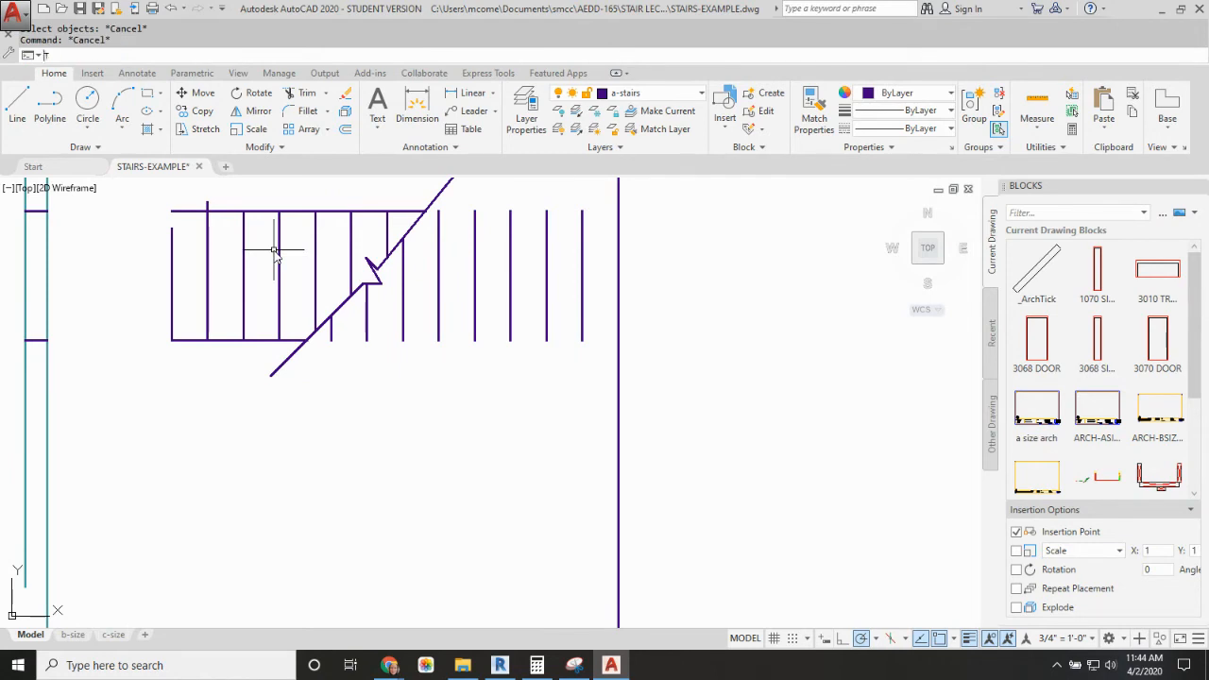
{"action": "key", "text": "space"}
{"action": "left_click", "coordinate": [227, 206]}
{"action": "left_click", "coordinate": [214, 221]}
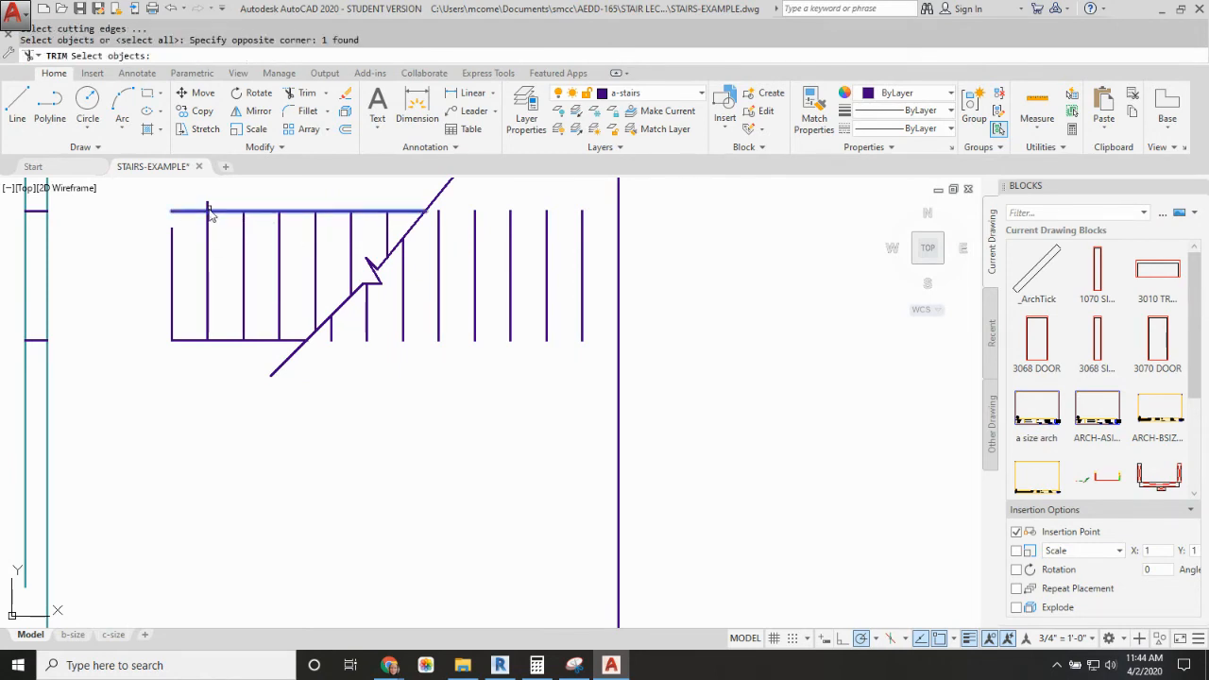
{"action": "key", "text": "space"}
{"action": "left_click", "coordinate": [208, 205]}
{"action": "key", "text": "space"}
Step: Fillet the first tread line with the plan's upper side line to close the open corner
{"action": "type", "text": "F"}
{"action": "key", "text": "space"}
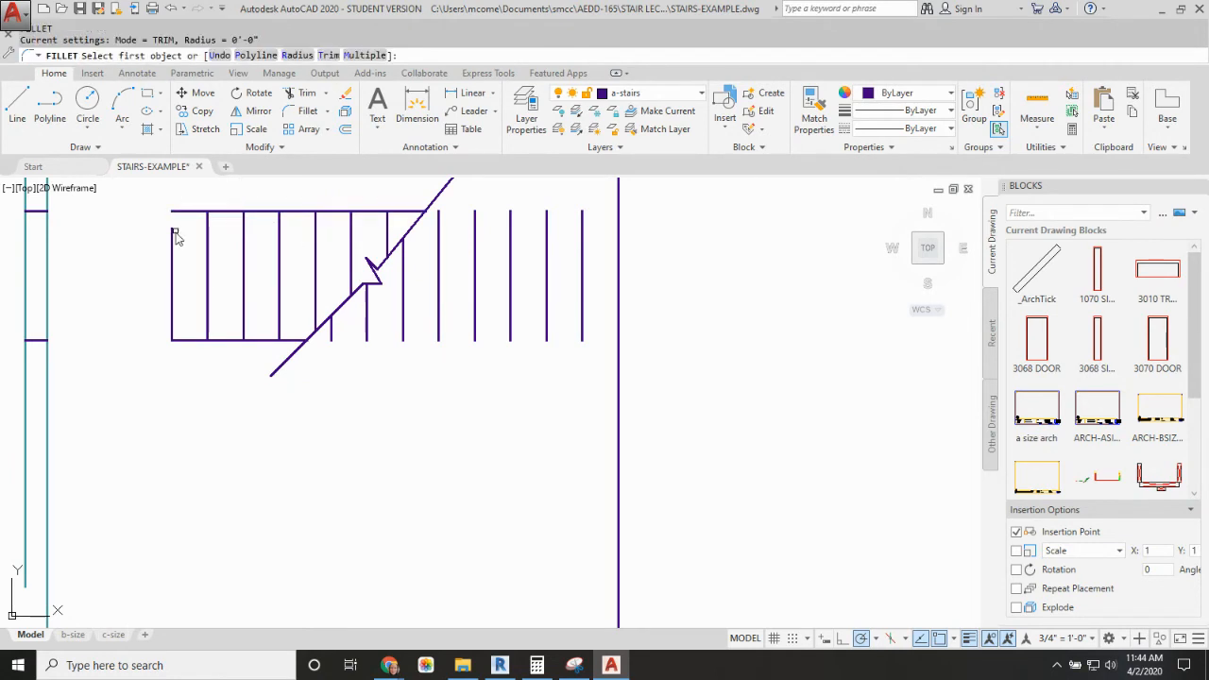
{"action": "left_click", "coordinate": [173, 236]}
{"action": "key", "text": "Escape"}
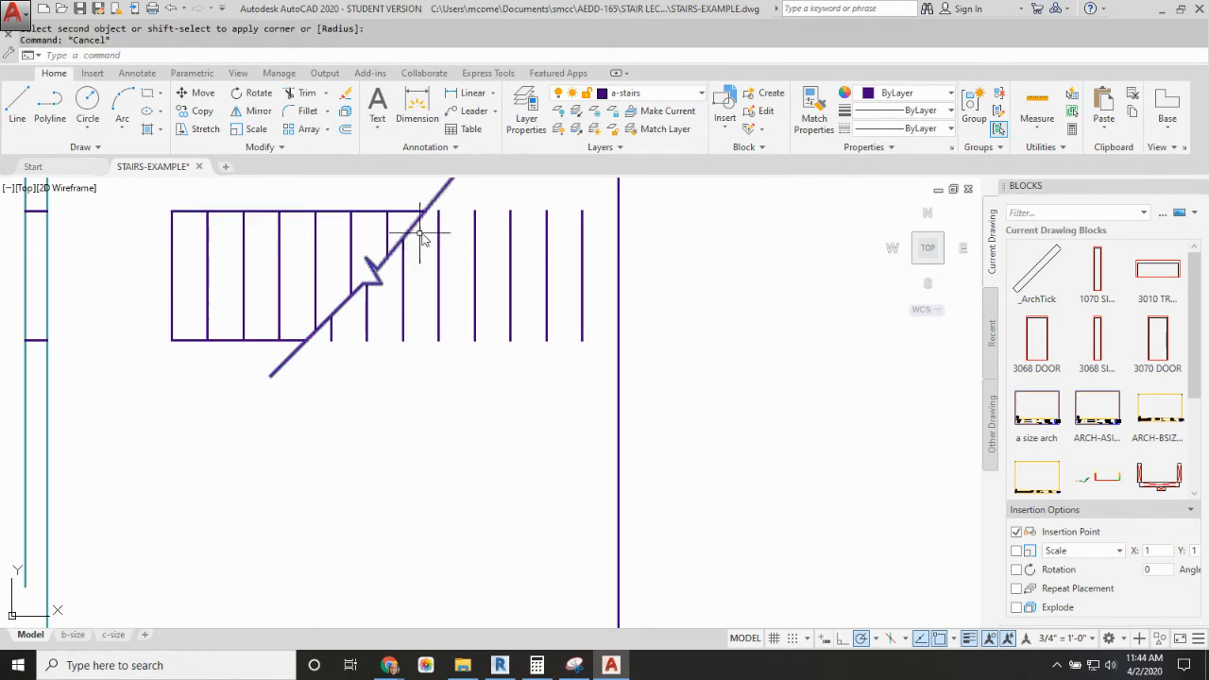
{"action": "type", "text": "L"}
{"action": "key", "text": "space"}
{"action": "left_click", "coordinate": [424, 214]}
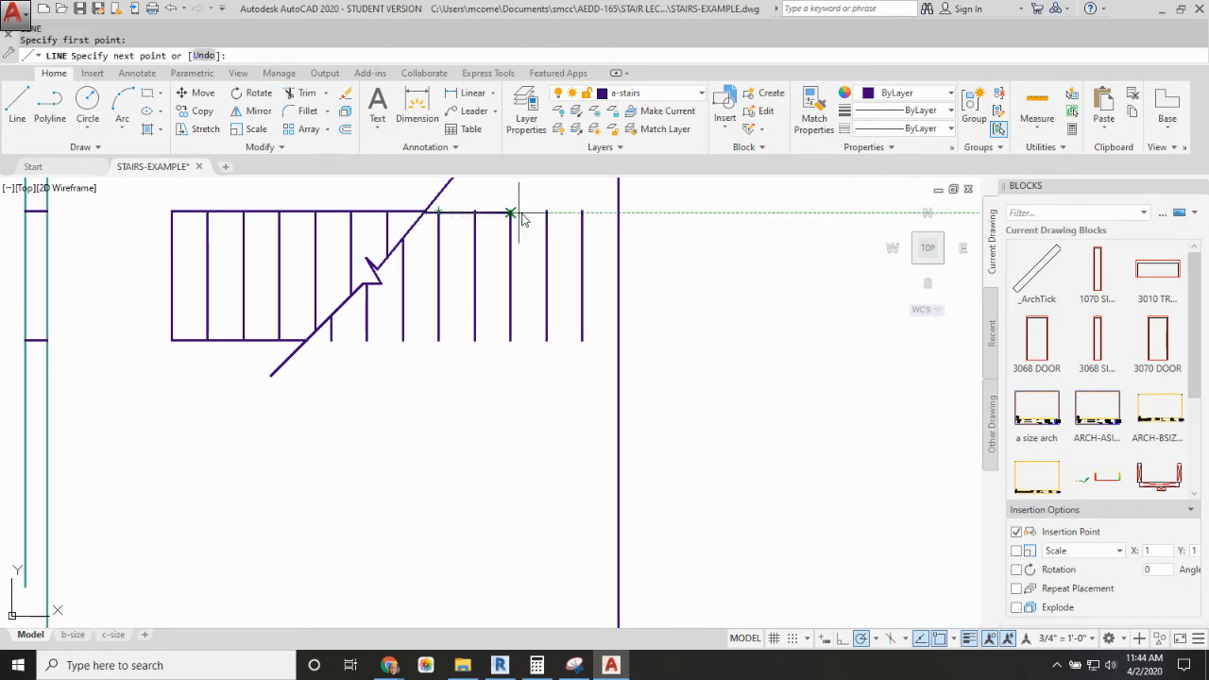
{"action": "key", "text": "Escape"}
Step: Draw the basement flight's upper side line from the end tread's upper endpoint to the break line
{"action": "type", "text": "L"}
{"action": "key", "text": "space"}
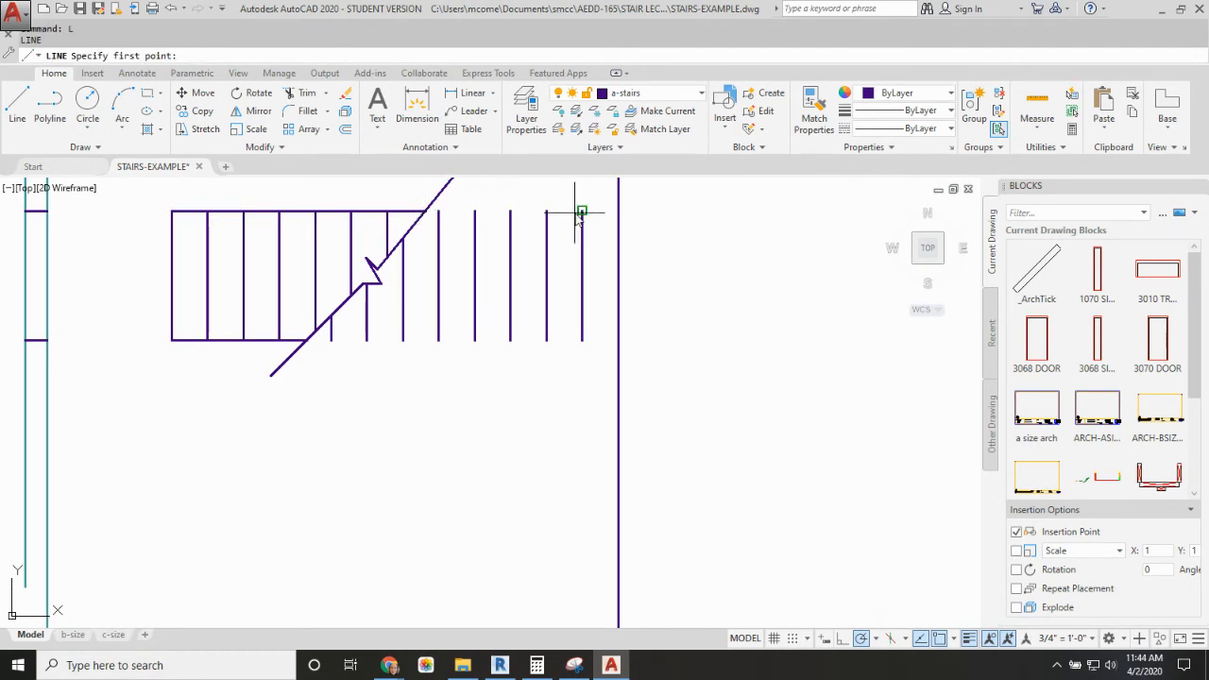
{"action": "left_click", "coordinate": [582, 211]}
{"action": "left_click", "coordinate": [427, 214]}
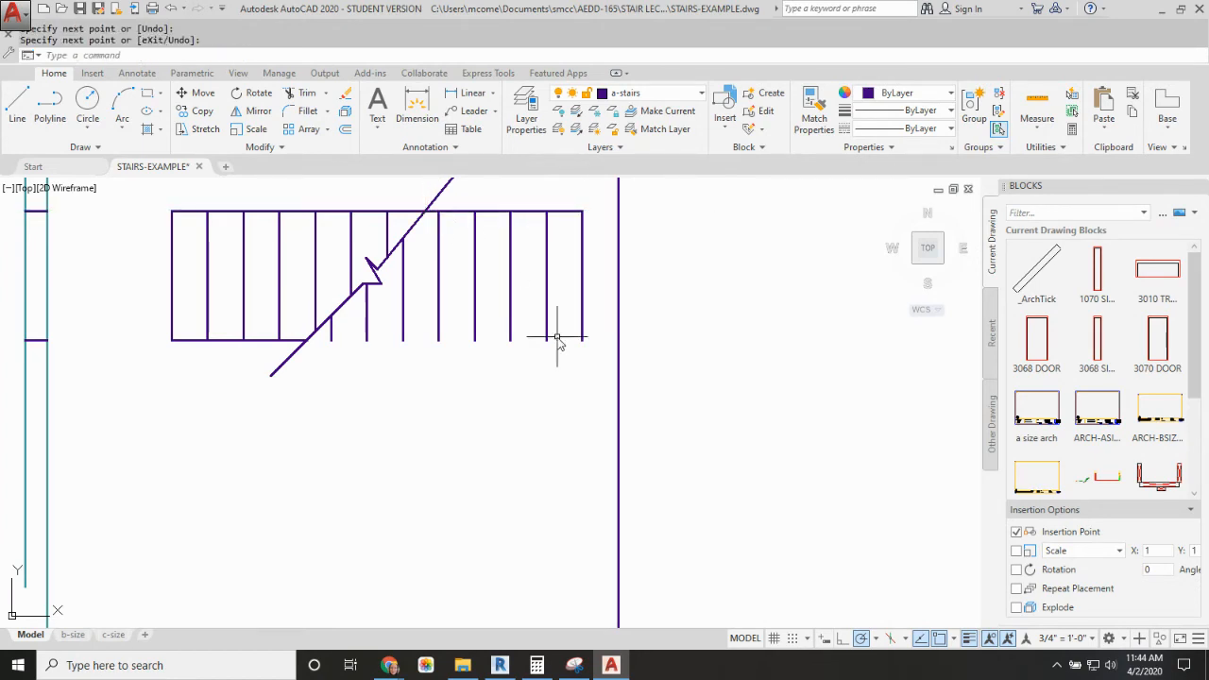
{"action": "key", "text": "Escape"}
Step: Draw the basement flight's lower side line from the end tread's lower endpoint to the break line
{"action": "type", "text": "L"}
{"action": "key", "text": "space"}
{"action": "left_click", "coordinate": [583, 340]}
{"action": "left_click", "coordinate": [307, 340]}
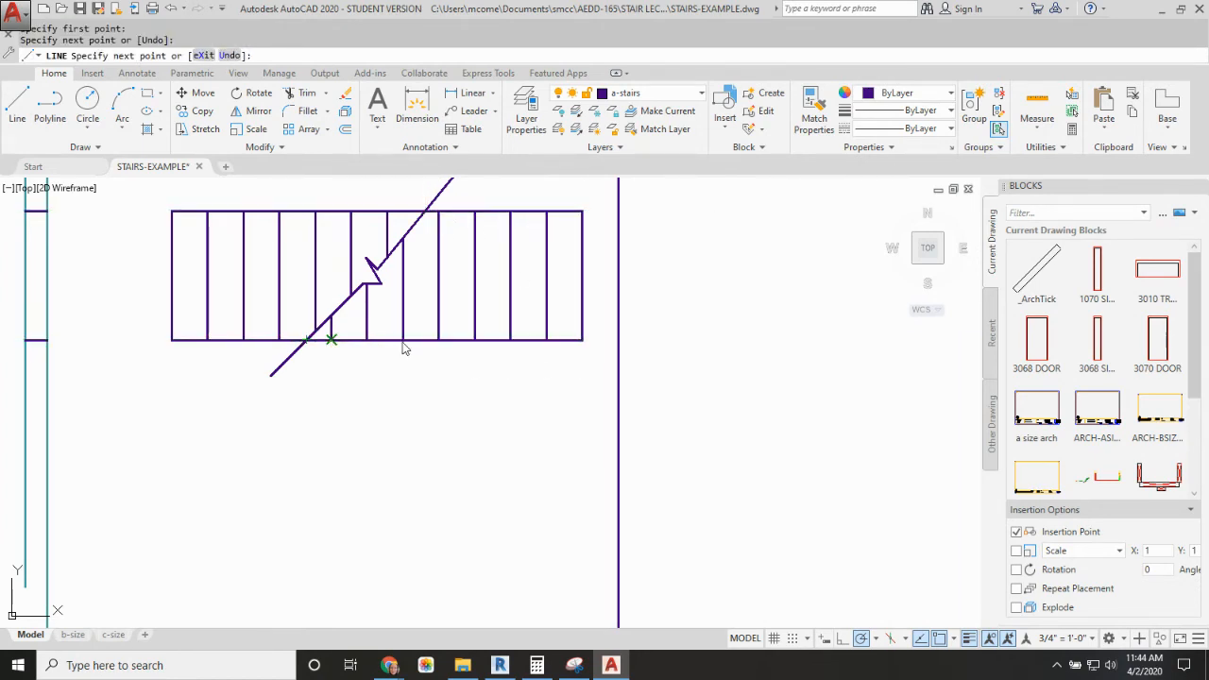
{"action": "key", "text": "space"}
{"action": "scroll", "coordinate": [464, 375], "scroll_direction": "down", "scroll_amount": 3}
{"action": "scroll", "coordinate": [394, 331], "scroll_direction": "up", "scroll_amount": 1}
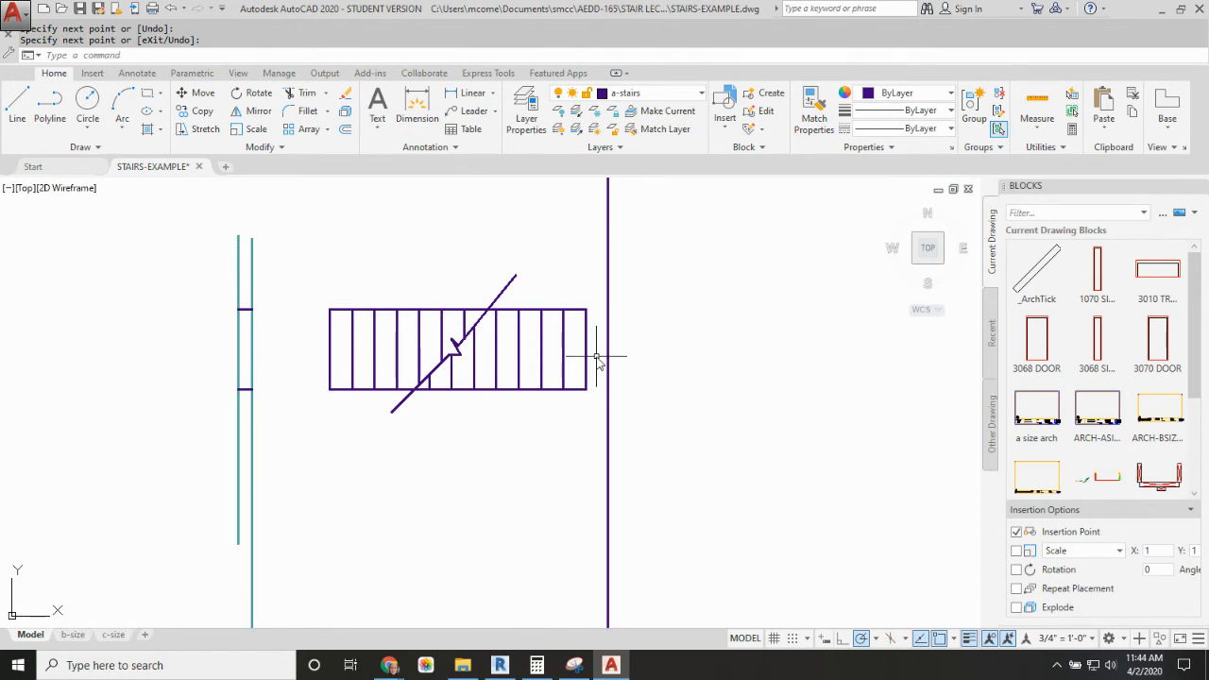
Step: Offset the upper flight's two side lines 4.5 inches outward to form the stair walls
{"action": "key", "text": "space"}
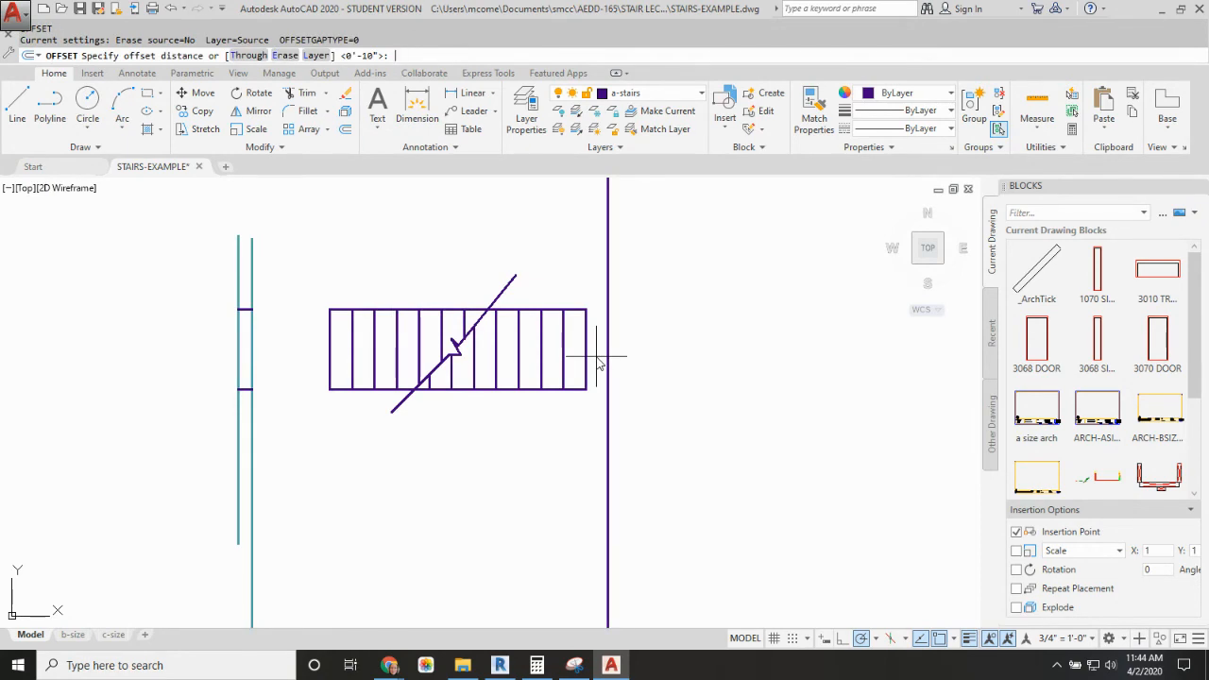
{"action": "type", "text": "4.5"}
{"action": "key", "text": "space"}
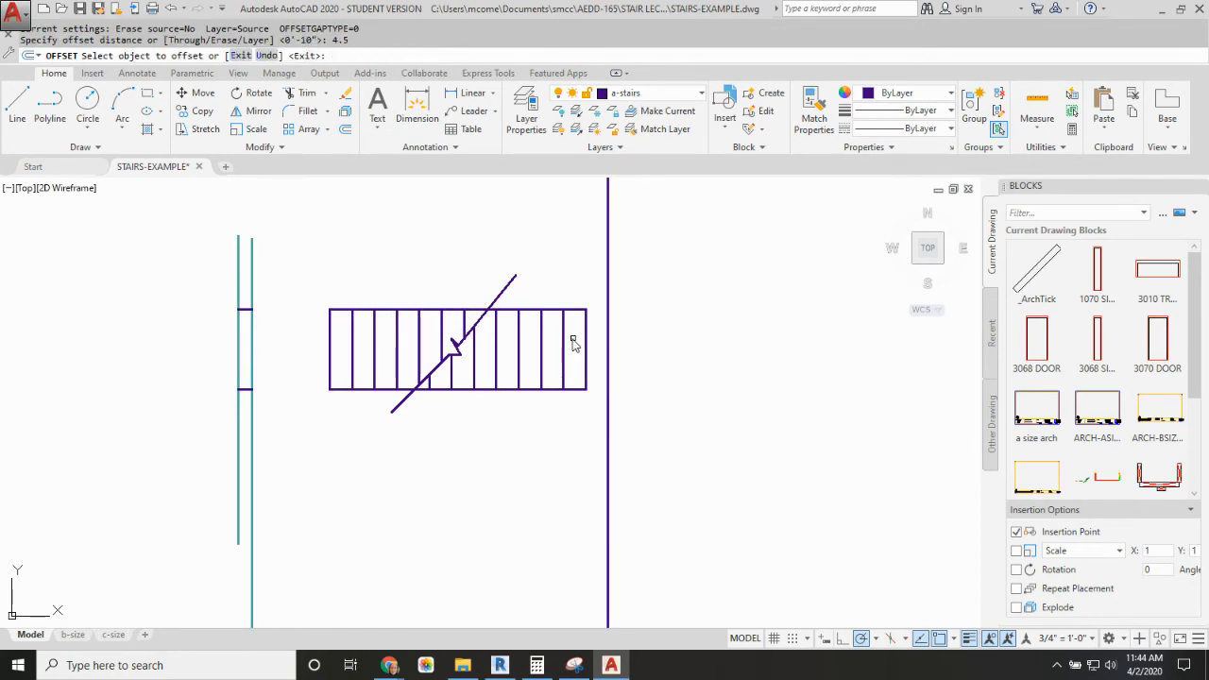
{"action": "left_click", "coordinate": [374, 309]}
{"action": "left_click", "coordinate": [365, 272]}
{"action": "left_click", "coordinate": [365, 389]}
{"action": "left_click", "coordinate": [404, 417]}
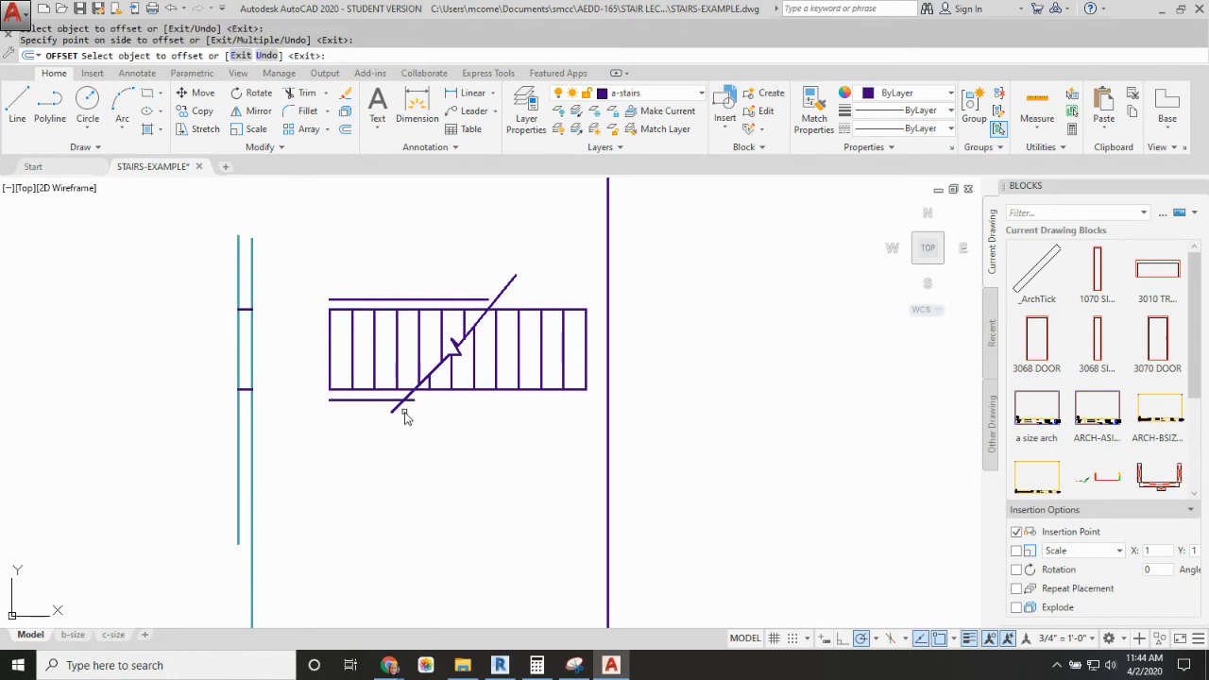
{"action": "key", "text": "Escape"}
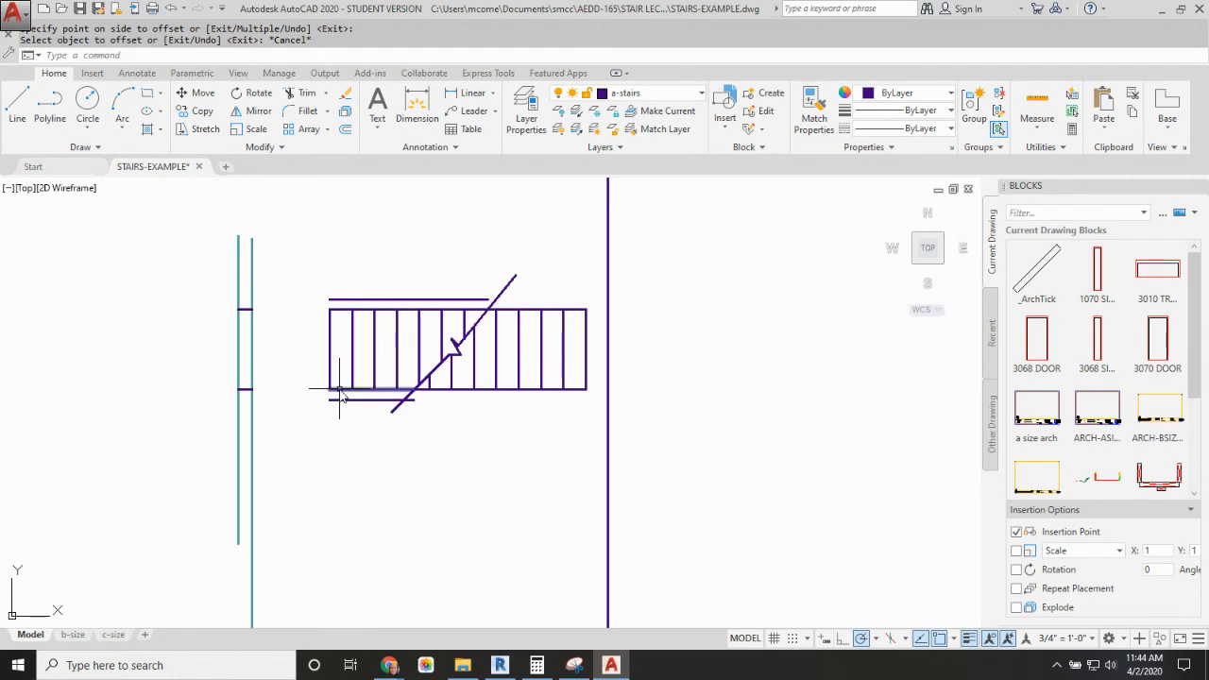
Step: Close both wall ends at the upper flight's first tread with short lines joining the side lines to their offsets
{"action": "type", "text": "l"}
{"action": "key", "text": "space"}
{"action": "left_click", "coordinate": [330, 399]}
{"action": "left_click", "coordinate": [330, 389]}
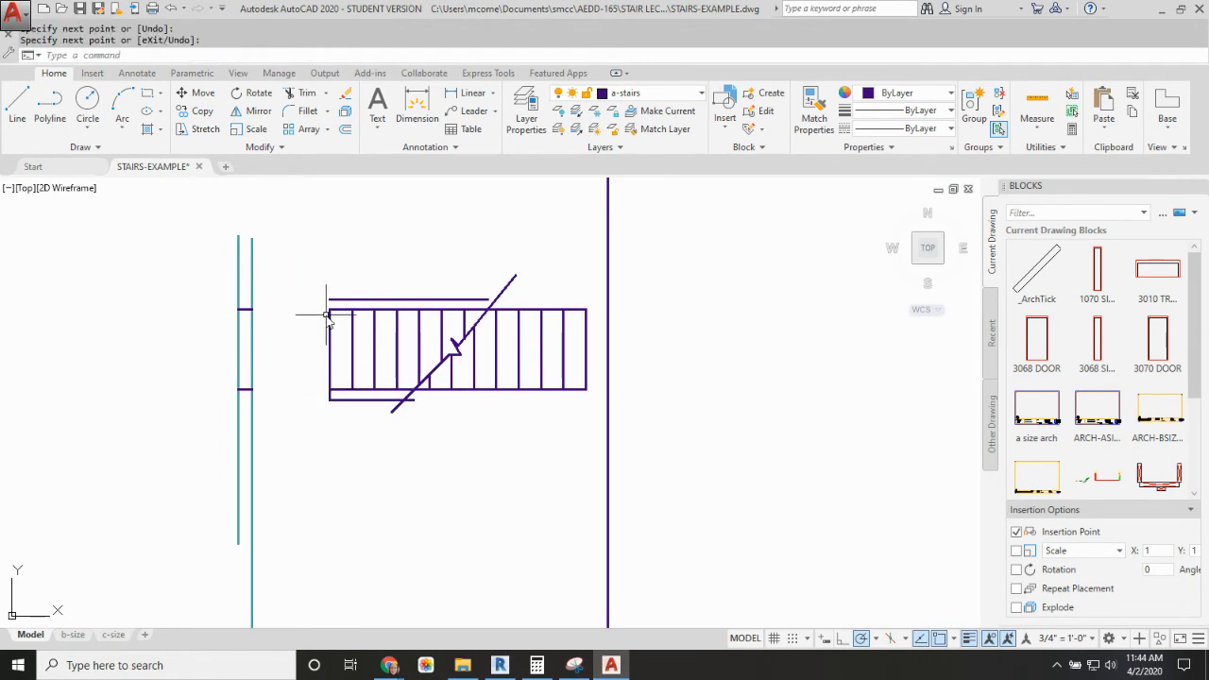
{"action": "type", "text": "l"}
{"action": "key", "text": "space"}
{"action": "left_click", "coordinate": [330, 309]}
{"action": "left_click", "coordinate": [330, 300]}
{"action": "key", "text": "space"}
Step: Offset the basement flight's two side lines and its end tread line 4.5 inches outward to form the walls
{"action": "type", "text": "o"}
{"action": "key", "text": "space"}
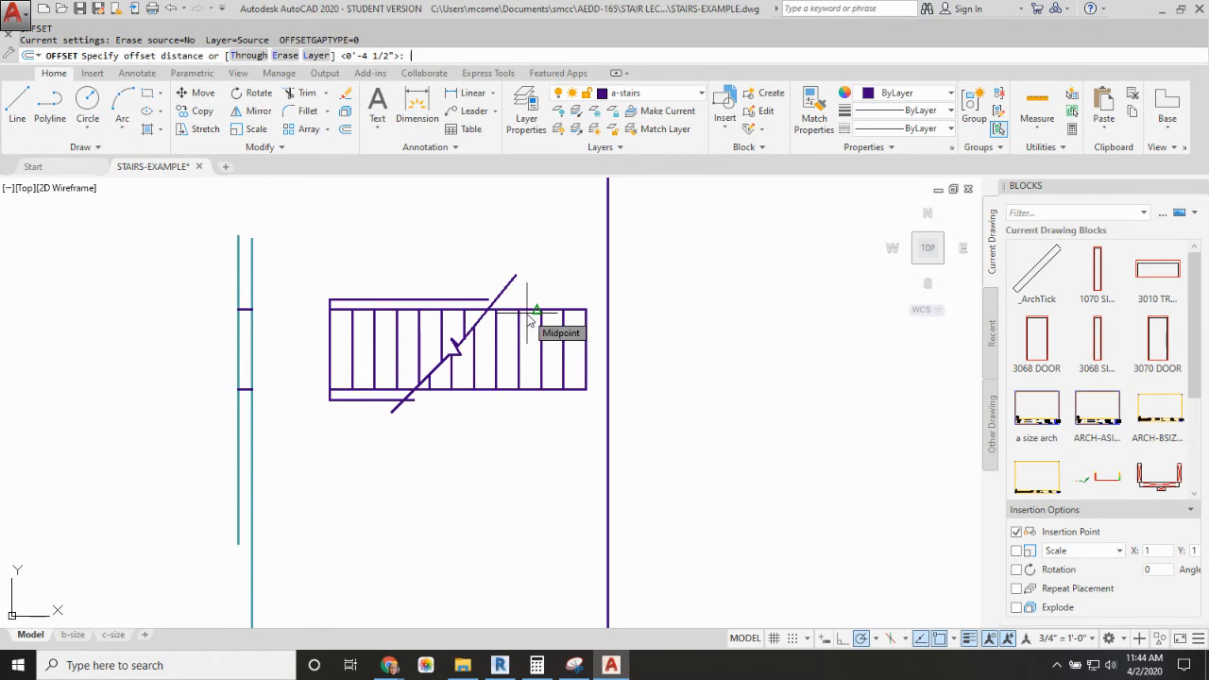
{"action": "type", "text": "4.5"}
{"action": "key", "text": "Return"}
{"action": "left_click", "coordinate": [527, 309]}
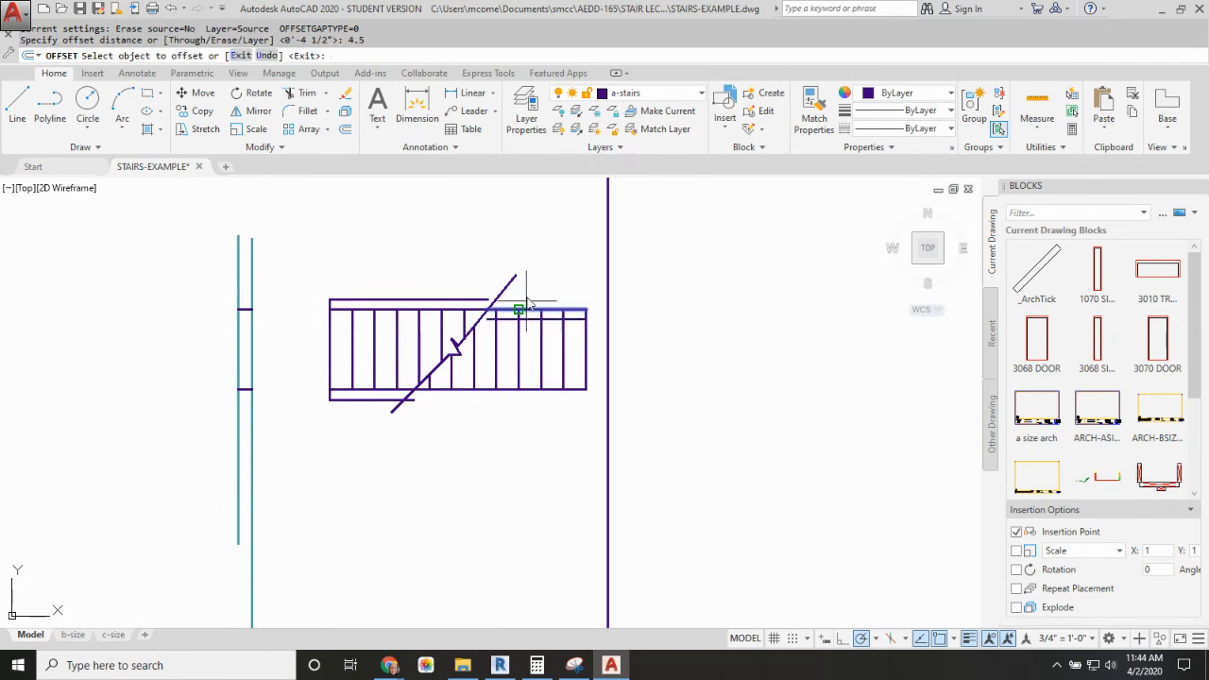
{"action": "left_click", "coordinate": [529, 295]}
{"action": "left_click", "coordinate": [529, 389]}
{"action": "left_click", "coordinate": [529, 421]}
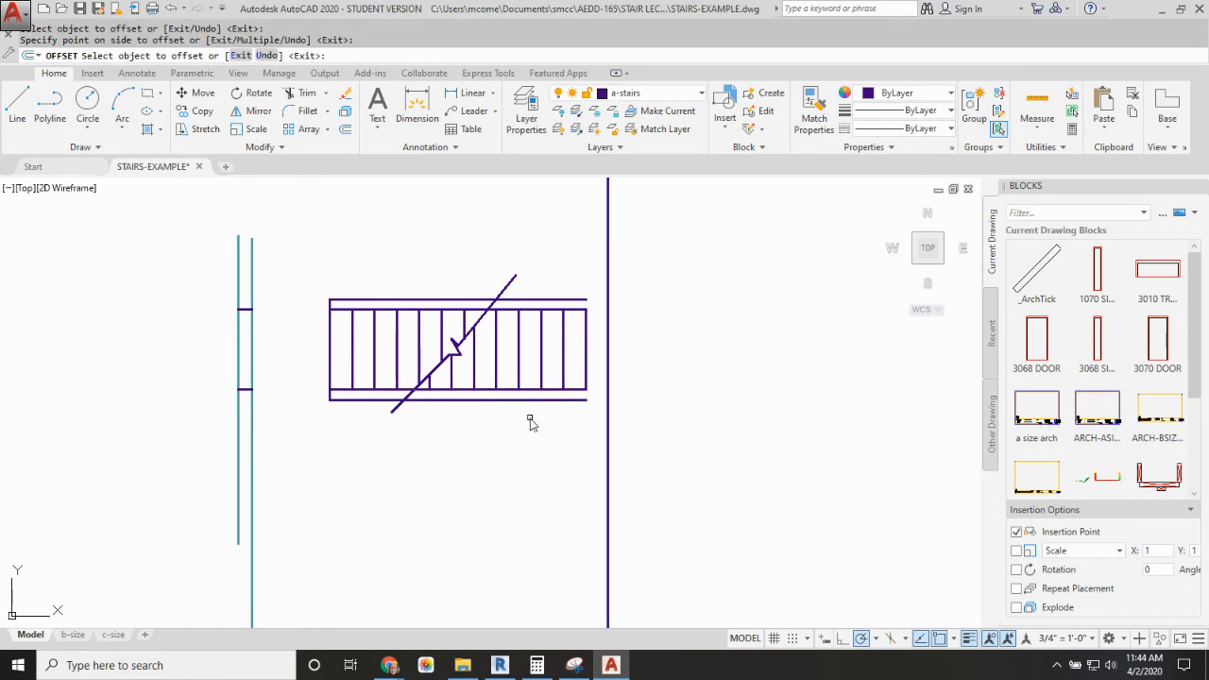
{"action": "left_click", "coordinate": [589, 337]}
{"action": "left_click", "coordinate": [601, 323]}
{"action": "key", "text": "Escape"}
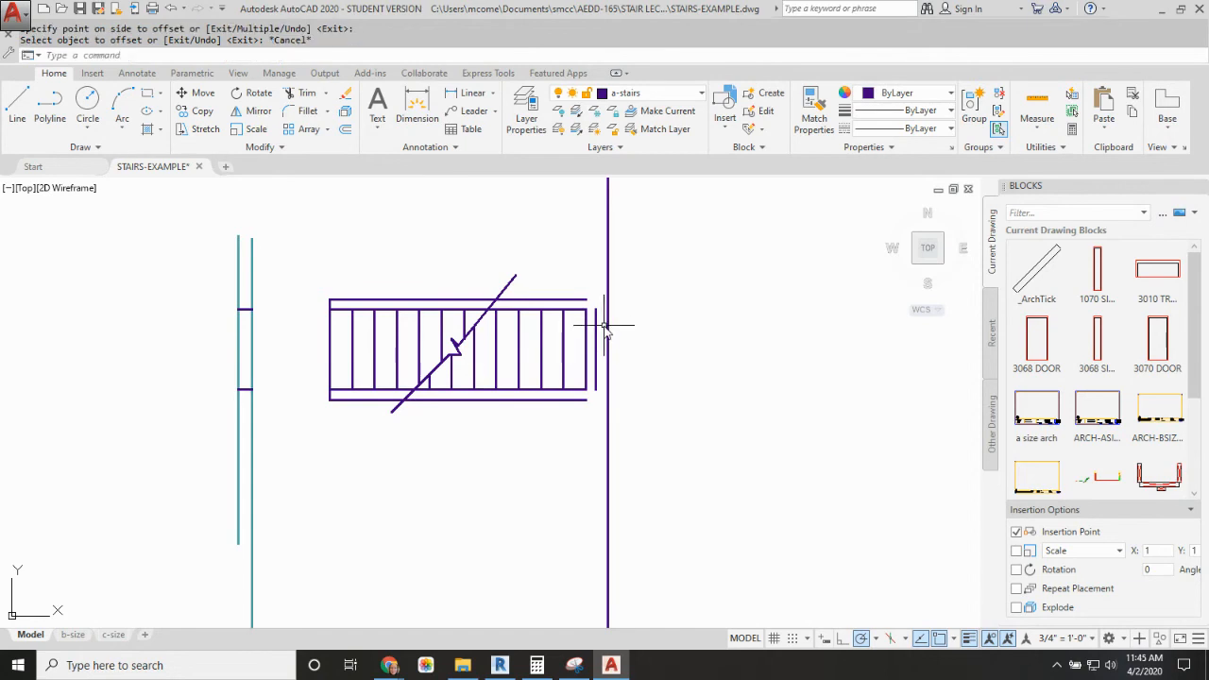
Step: Draw a short line across the end wall, starting 15 inches above the midpoint of its outer line
{"action": "type", "text": "L"}
{"action": "key", "text": "Return"}
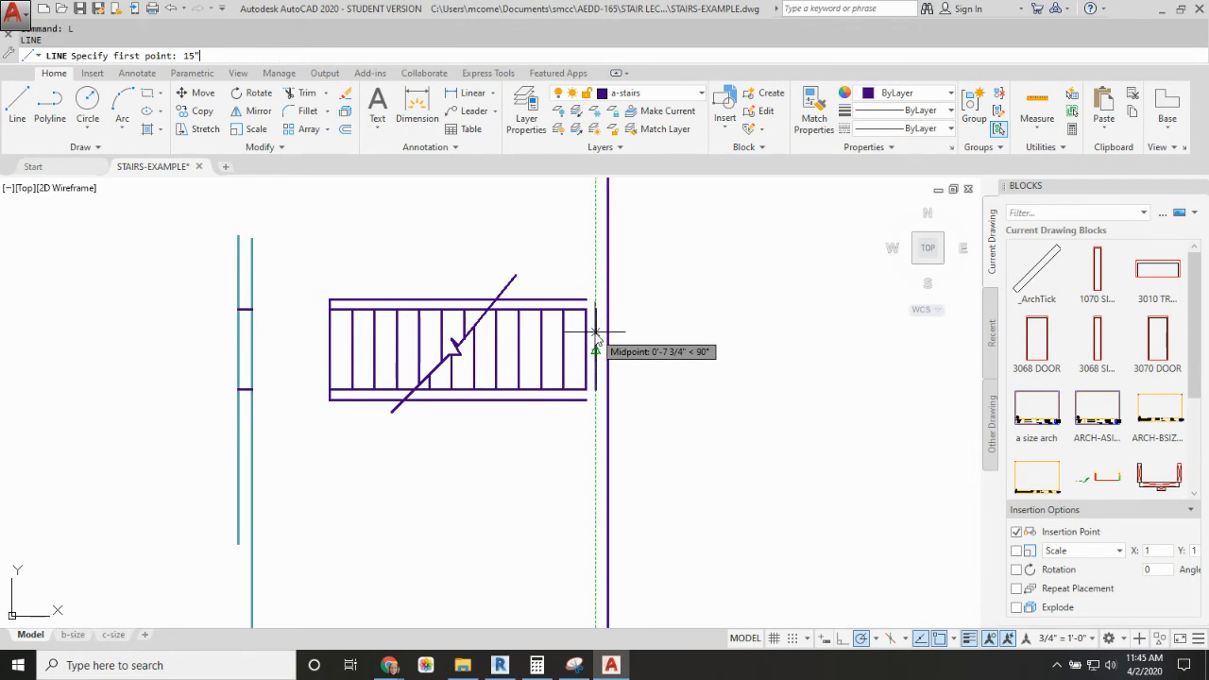
{"action": "key", "text": "Return"}
{"action": "left_click", "coordinate": [587, 312]}
{"action": "key", "text": "Return"}
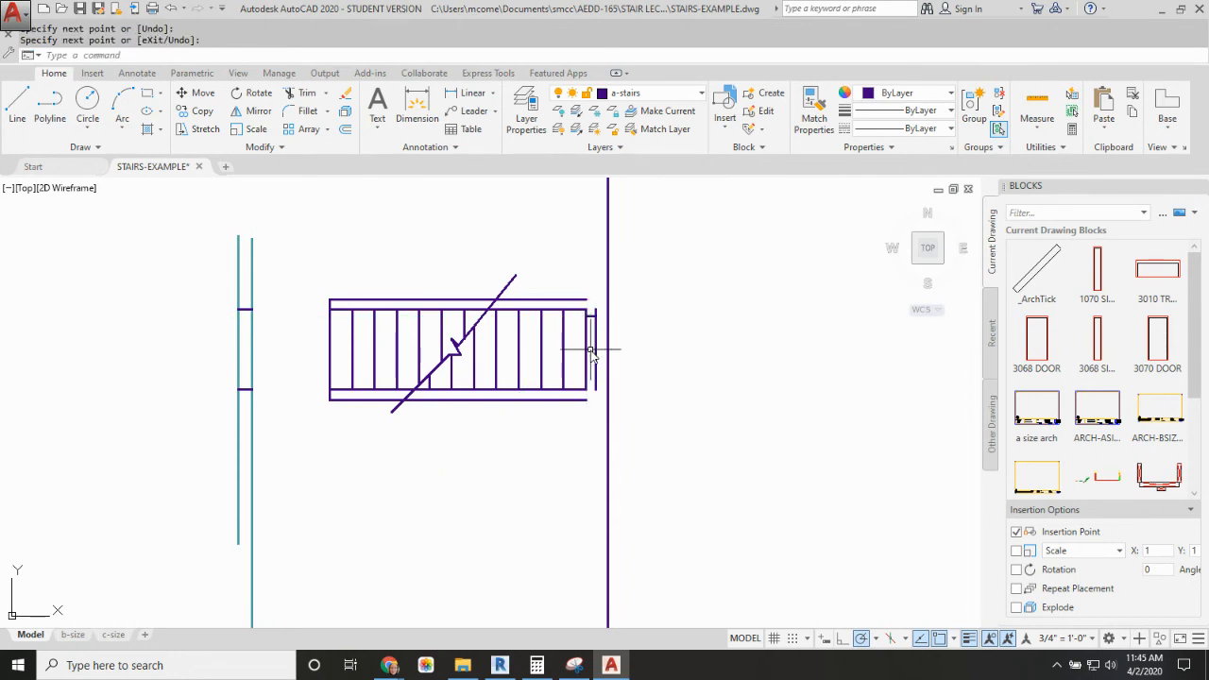
Step: Offset the short line across the end wall 30 inches downward to form the opening's other side
{"action": "key", "text": "Escape"}
{"action": "type", "text": "o"}
{"action": "key", "text": "Return"}
{"action": "type", "text": "3"}
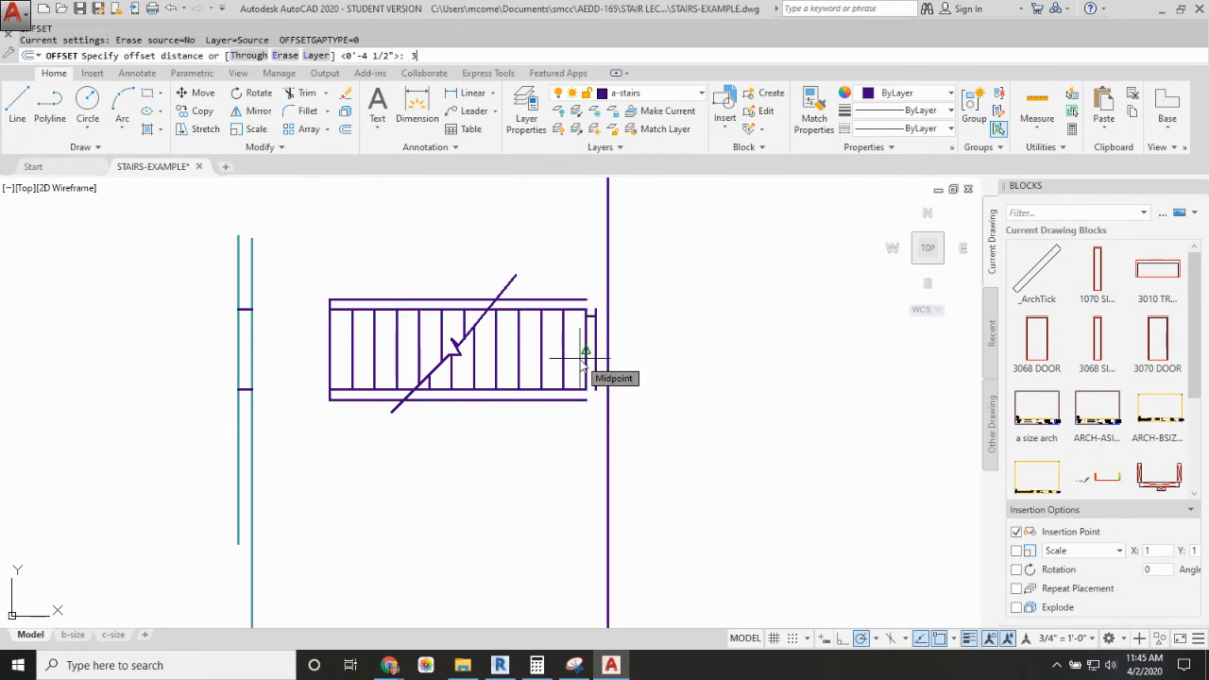
{"action": "type", "text": "0"}
{"action": "key", "text": "Return"}
{"action": "scroll", "coordinate": [591, 342], "scroll_direction": "up", "scroll_amount": 4}
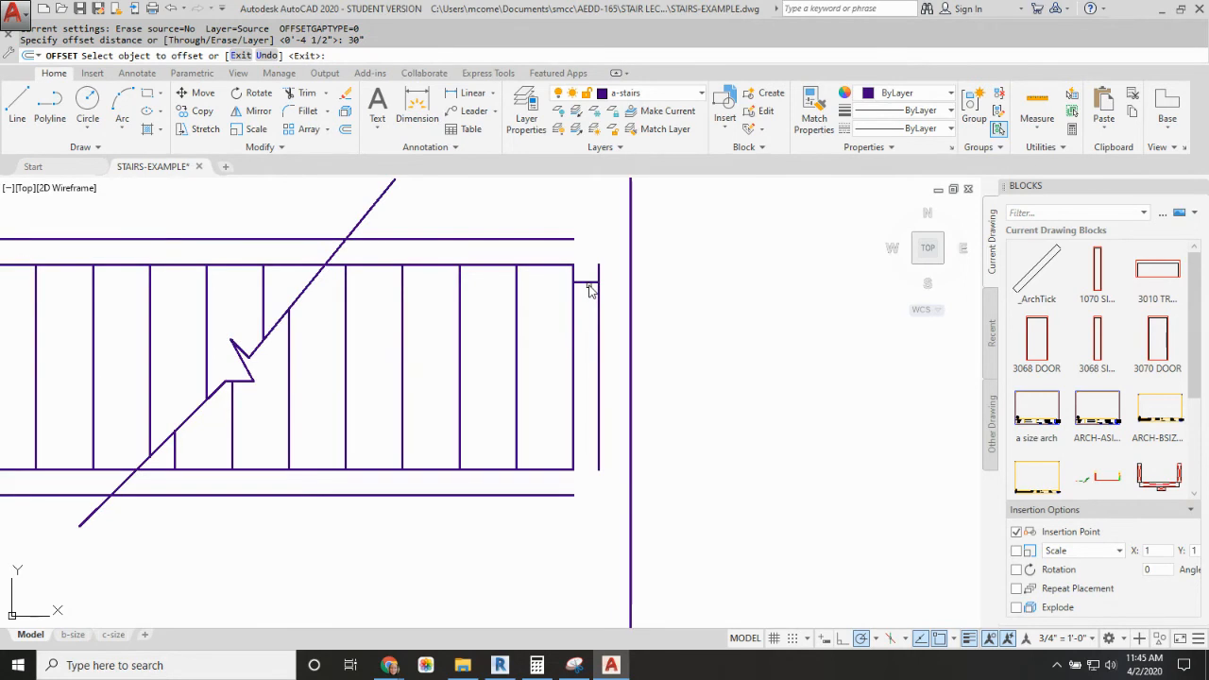
{"action": "left_click", "coordinate": [586, 282]}
{"action": "left_click", "coordinate": [591, 360]}
{"action": "key", "text": "Escape"}
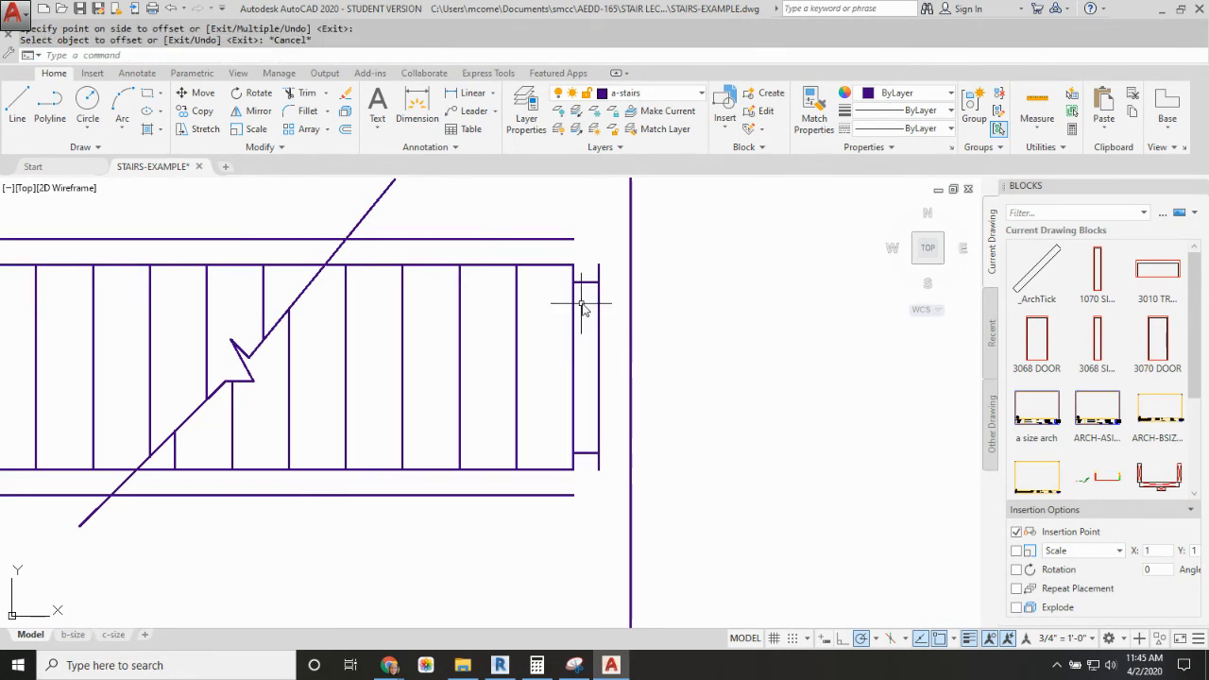
Step: Fillet the end wall's outer line with both outer side wall lines at zero radius to close the corners
{"action": "type", "text": "f"}
{"action": "key", "text": "Return"}
{"action": "left_click", "coordinate": [598, 284]}
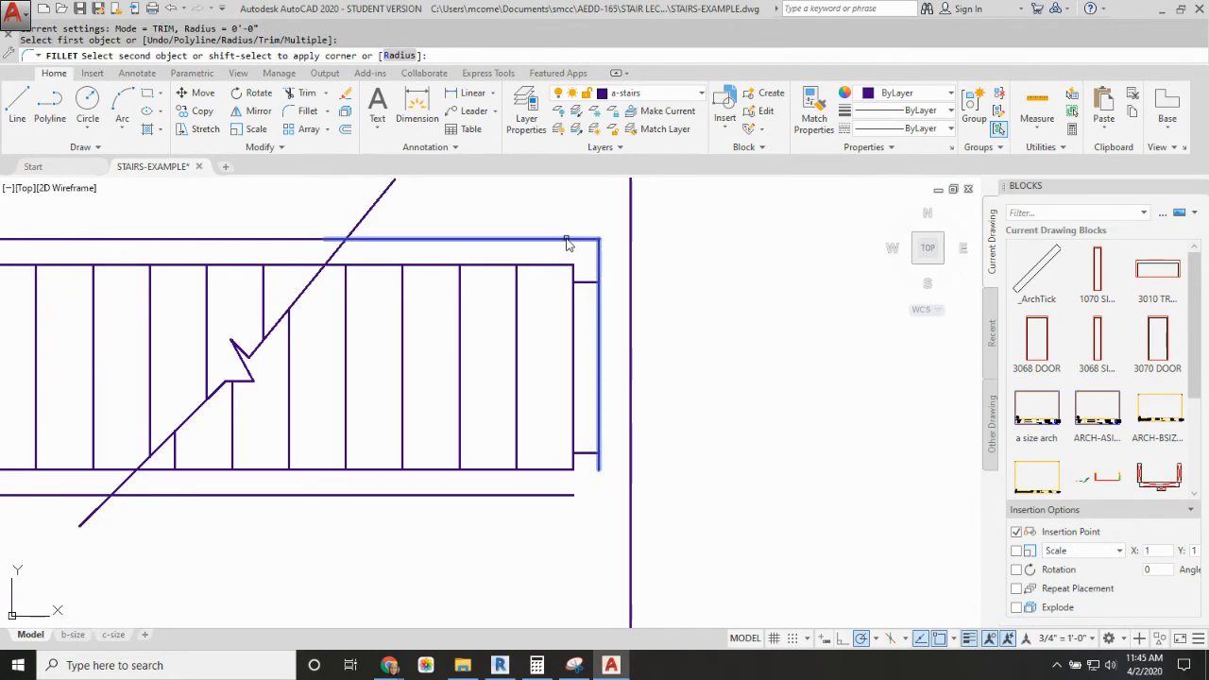
{"action": "left_click", "coordinate": [567, 244]}
{"action": "key", "text": "Return"}
{"action": "left_click", "coordinate": [574, 495]}
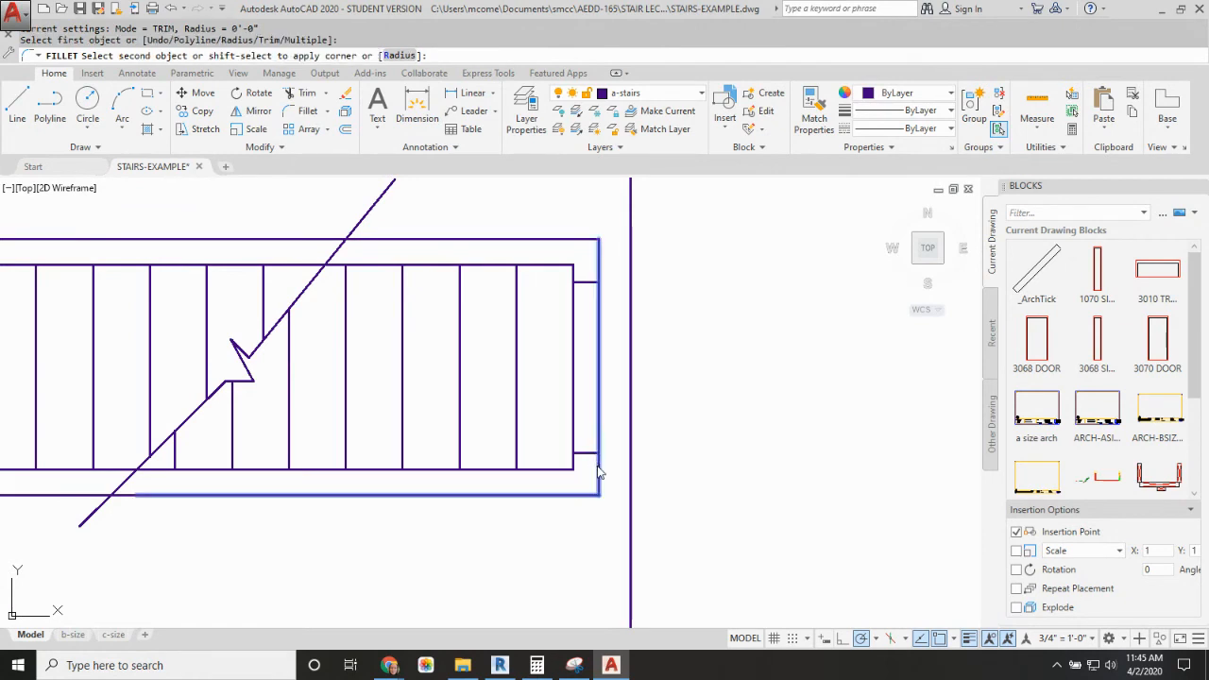
{"action": "left_click", "coordinate": [598, 472]}
Step: Erase the long vertical projection line beside the end wall of the stair plan
{"action": "scroll", "coordinate": [586, 444], "scroll_direction": "down", "scroll_amount": 5}
{"action": "scroll", "coordinate": [505, 338], "scroll_direction": "up", "scroll_amount": 2}
{"action": "scroll", "coordinate": [606, 430], "scroll_direction": "down", "scroll_amount": 3}
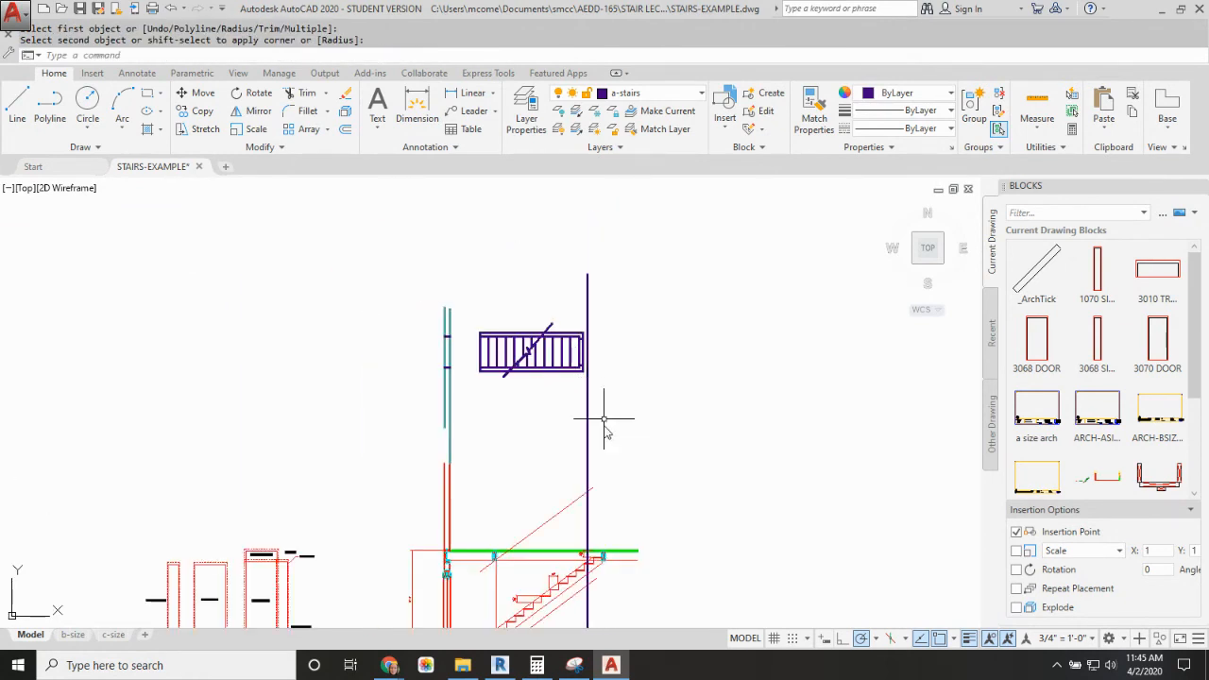
{"action": "left_click", "coordinate": [606, 430]}
{"action": "left_click", "coordinate": [562, 453]}
{"action": "key", "text": "Delete"}
Step: Draw a 4.5-inch-thick wall in the section, from the first floor at the basement stair's head up to the ceiling
{"action": "scroll", "coordinate": [634, 447], "scroll_direction": "down", "scroll_amount": 2}
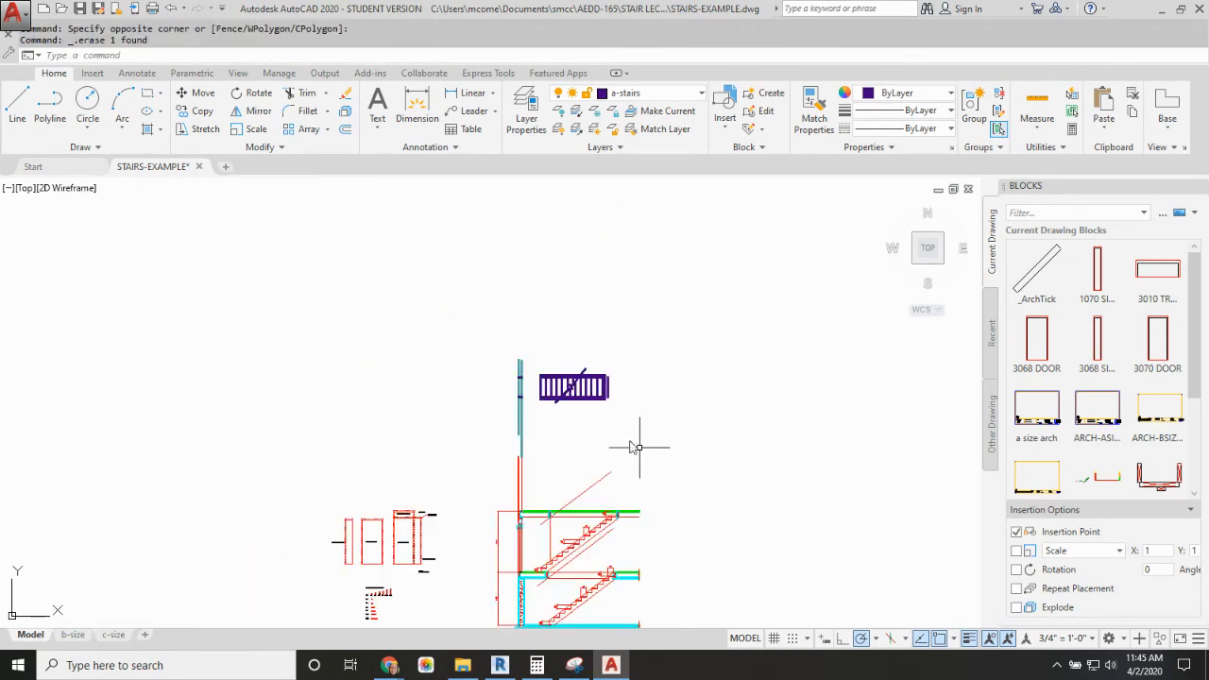
{"action": "scroll", "coordinate": [634, 447], "scroll_direction": "up", "scroll_amount": 4}
{"action": "mouse_move", "coordinate": [589, 386]}
{"action": "middle_mouse_down"}
{"action": "mouse_move", "coordinate": [561, 260]}
{"action": "mouse_move", "coordinate": [534, 353]}
{"action": "middle_mouse_up"}
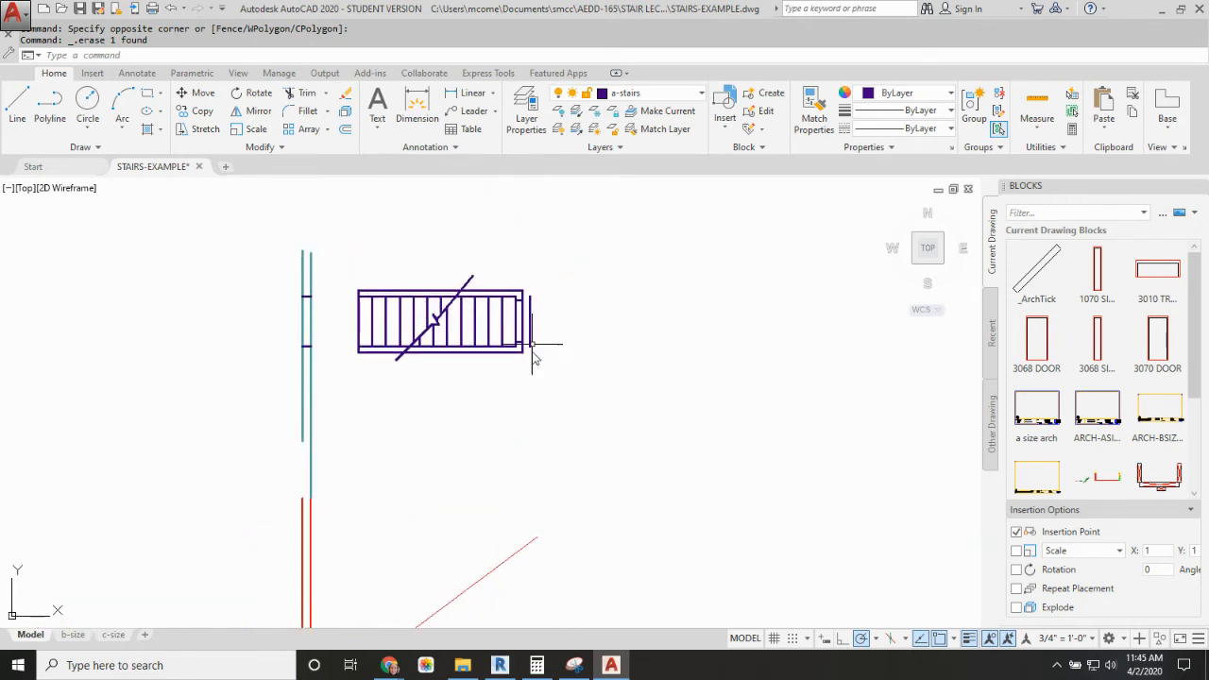
{"action": "scroll", "coordinate": [558, 453], "scroll_direction": "down", "scroll_amount": 3}
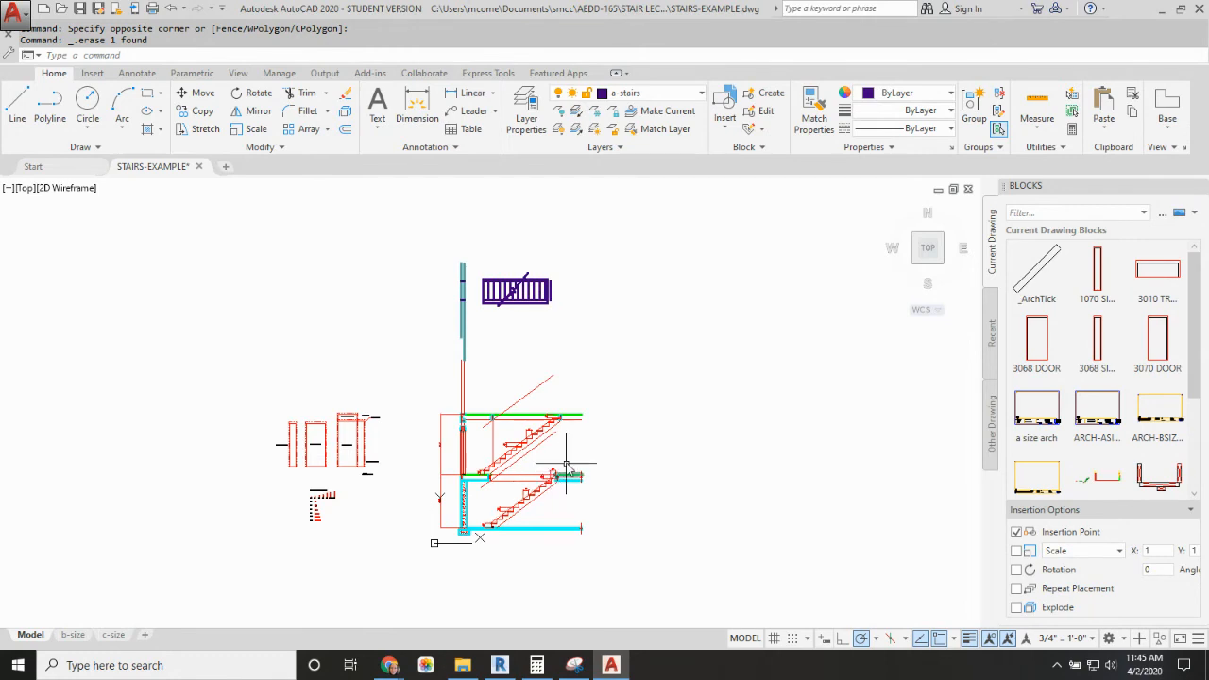
{"action": "scroll", "coordinate": [567, 463], "scroll_direction": "up", "scroll_amount": 5}
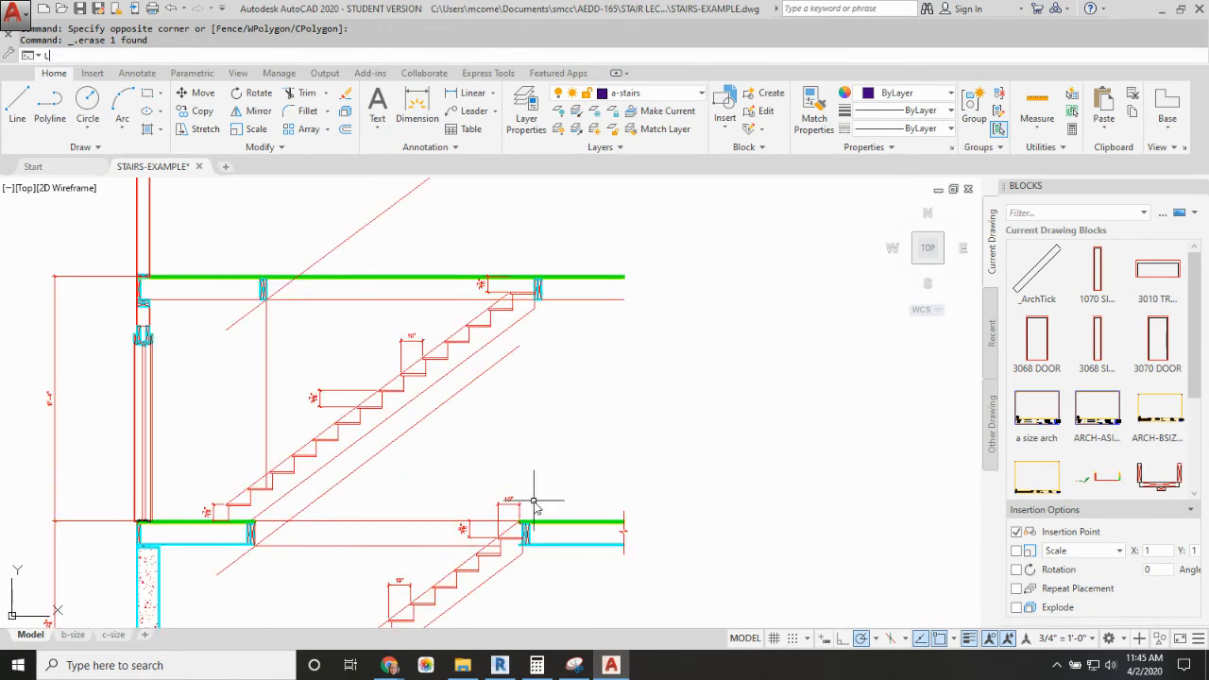
{"action": "key", "text": "Return"}
{"action": "scroll", "coordinate": [524, 522], "scroll_direction": "up", "scroll_amount": 4}
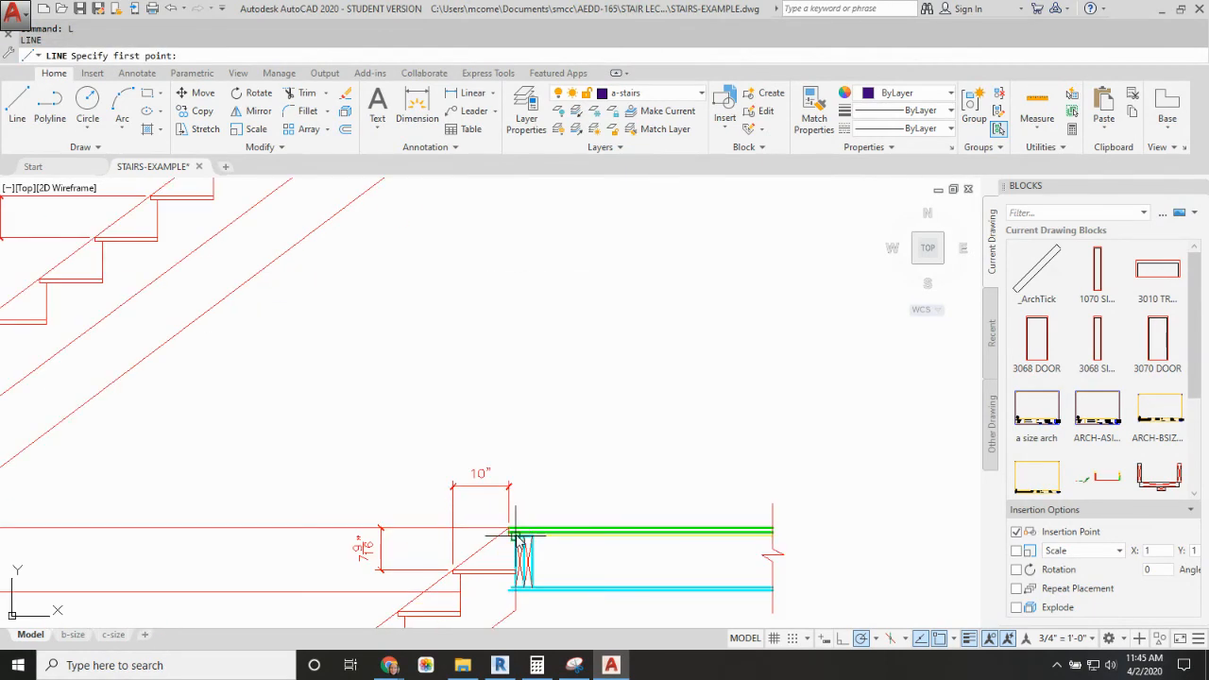
{"action": "left_click", "coordinate": [517, 537]}
{"action": "scroll", "coordinate": [513, 324], "scroll_direction": "down", "scroll_amount": 4}
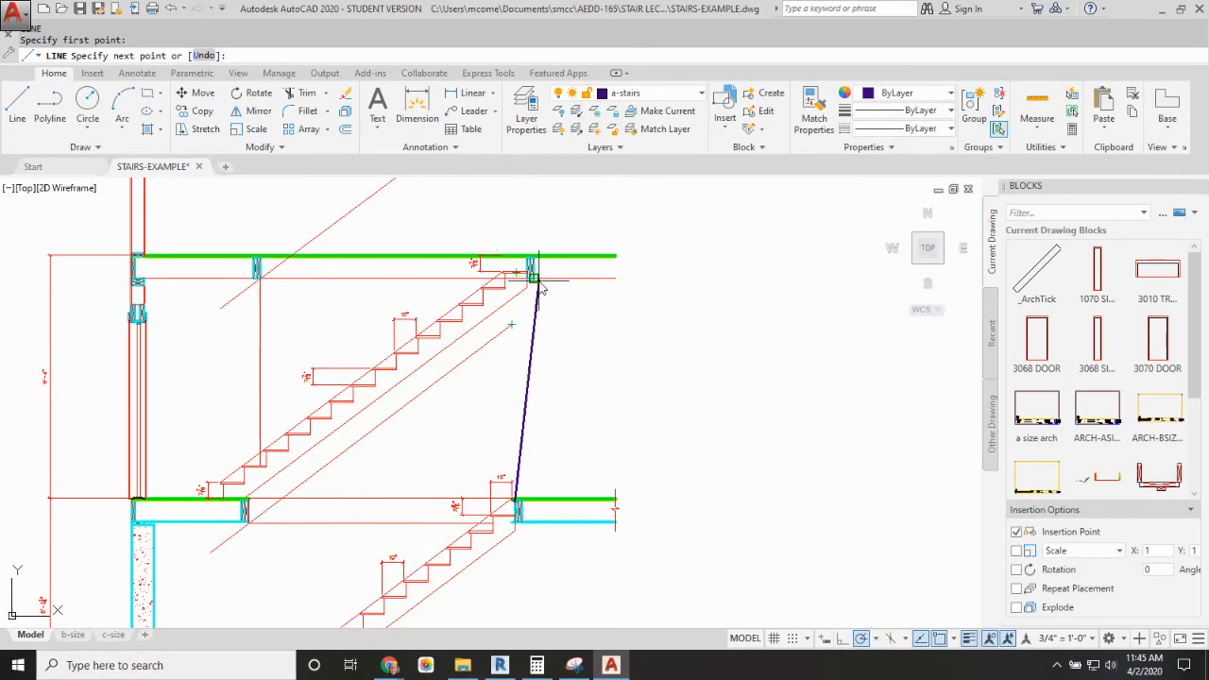
{"action": "left_click", "coordinate": [527, 280]}
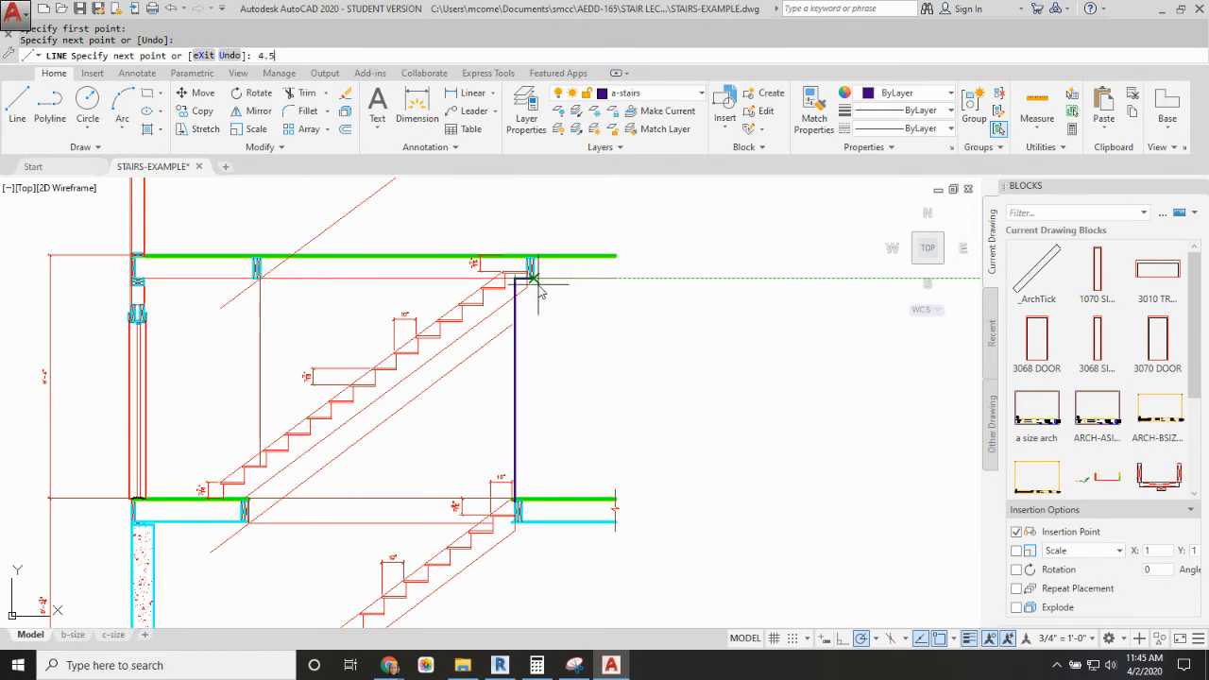
{"action": "type", "text": "4.5"}
{"action": "key", "text": "Return"}
{"action": "left_click", "coordinate": [535, 500]}
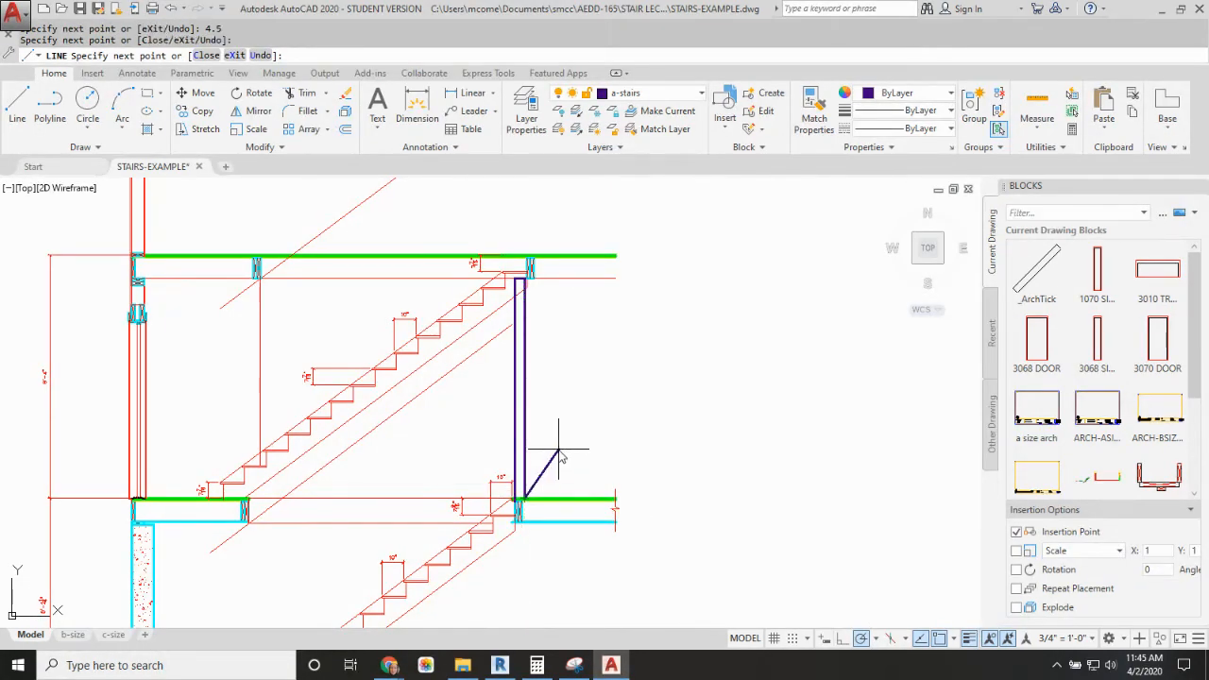
{"action": "key", "text": "Escape"}
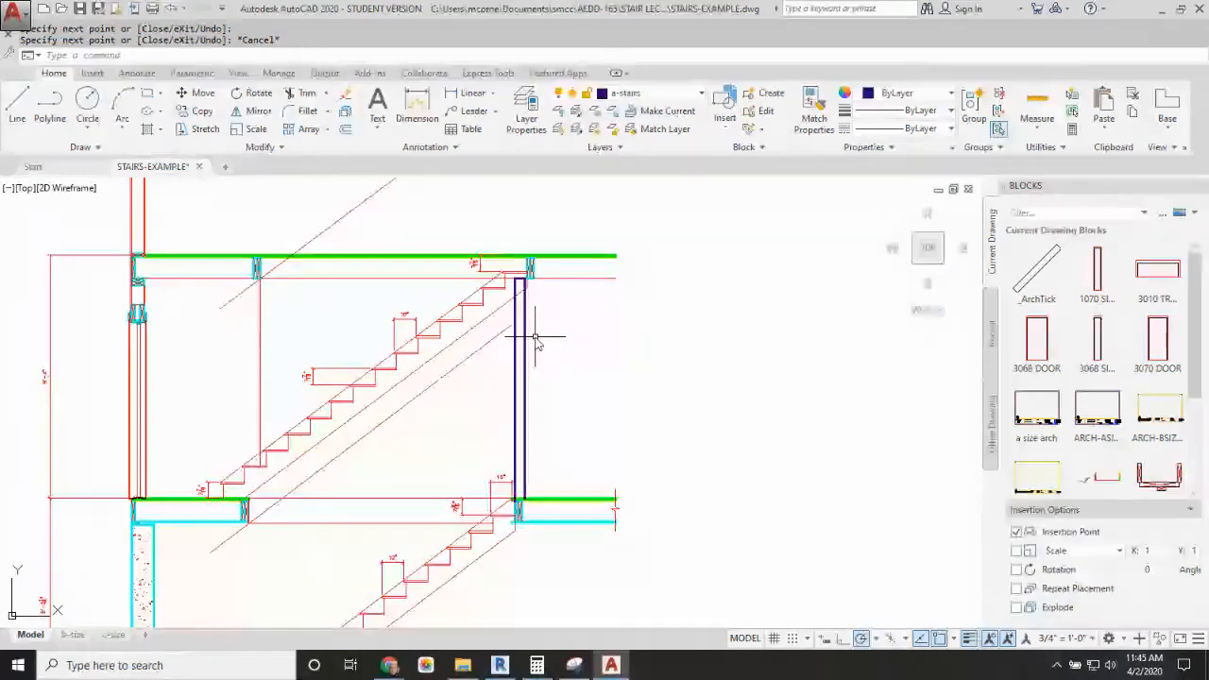
Step: Draw a vertical projection line from the new section wall up past the stair plan
{"action": "type", "text": "l"}
{"action": "key", "text": "Return"}
{"action": "left_click", "coordinate": [517, 281]}
{"action": "scroll", "coordinate": [529, 312], "scroll_direction": "down", "scroll_amount": 6}
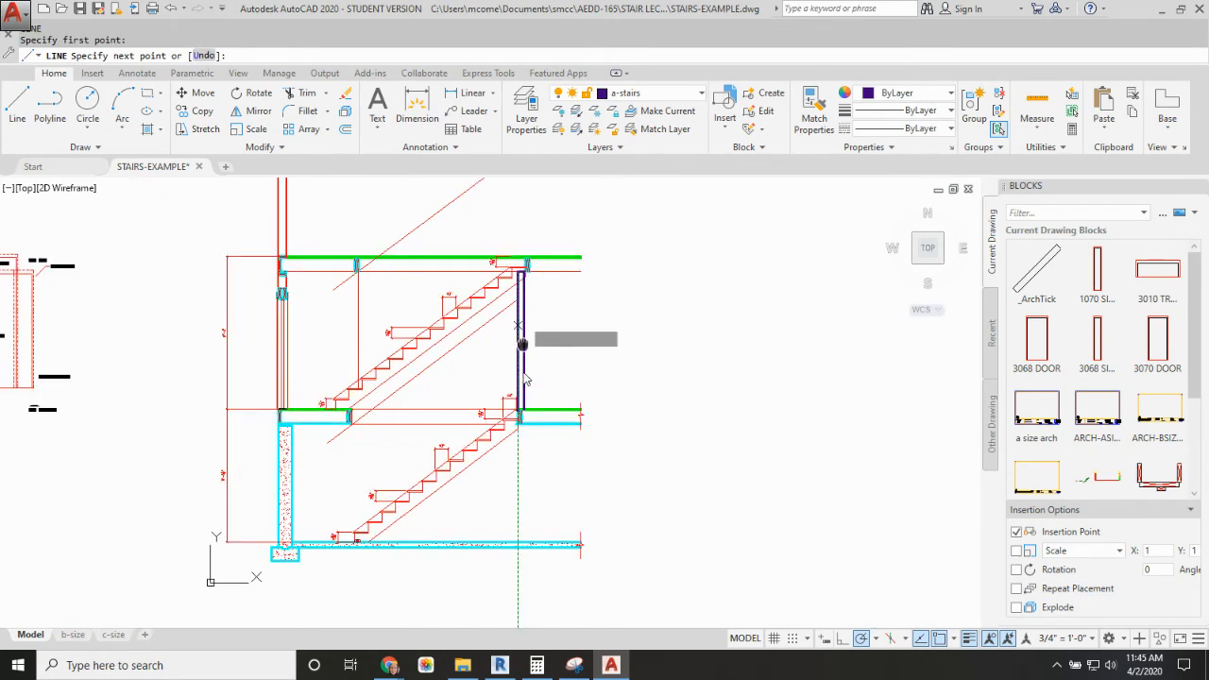
{"action": "left_click", "coordinate": [528, 271]}
{"action": "scroll", "coordinate": [534, 284], "scroll_direction": "up", "scroll_amount": 10}
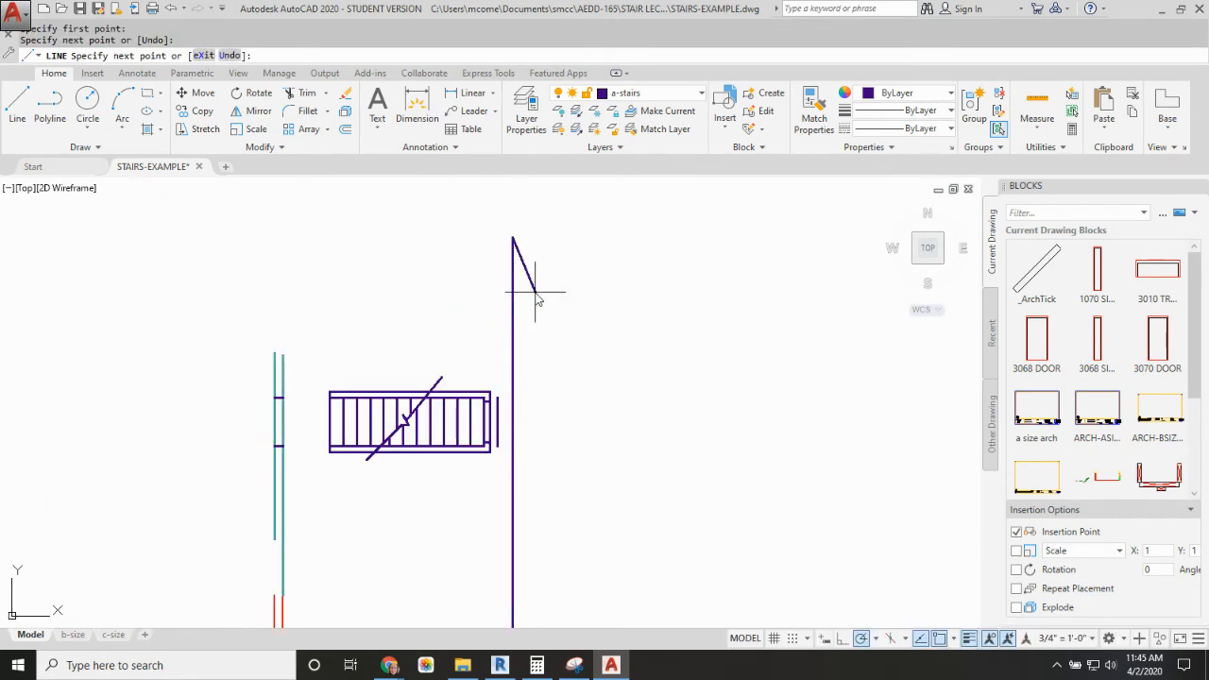
{"action": "key", "text": "Escape"}
{"action": "key", "text": "Escape"}
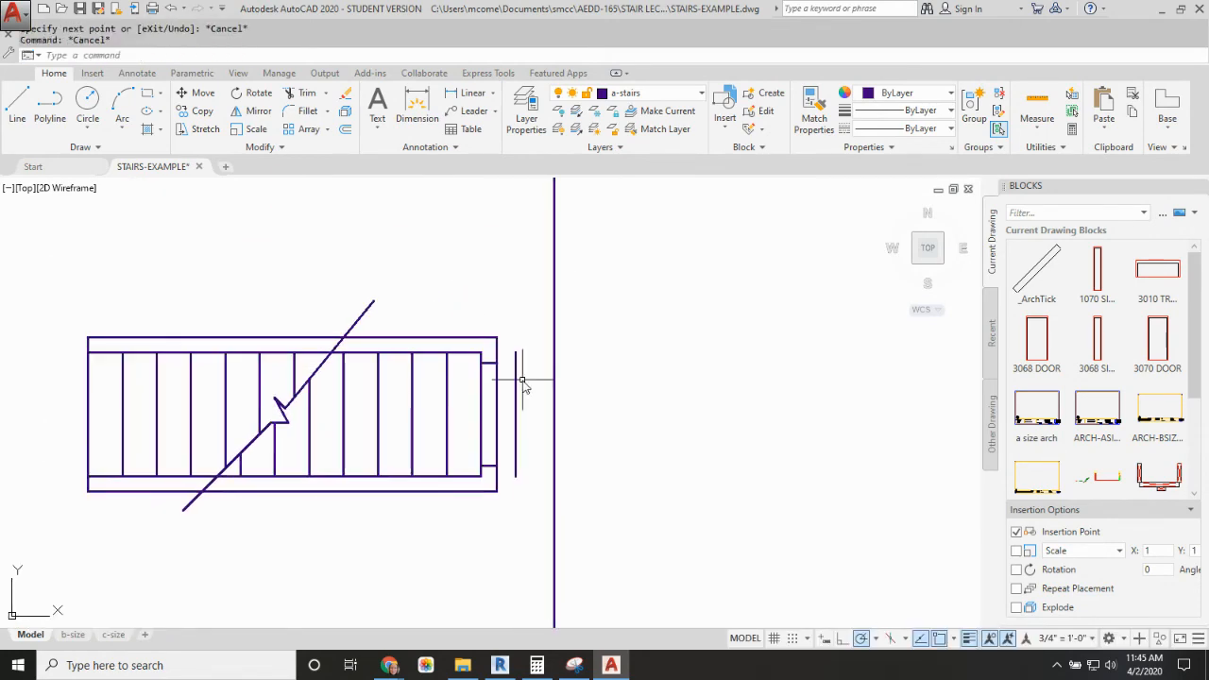
Step: Stretch the plan's end wall, opening lines and side walls to the projection line, leaving out the end tread line
{"action": "key", "text": "Return"}
{"action": "left_click", "coordinate": [502, 319]}
{"action": "left_click", "coordinate": [482, 501]}
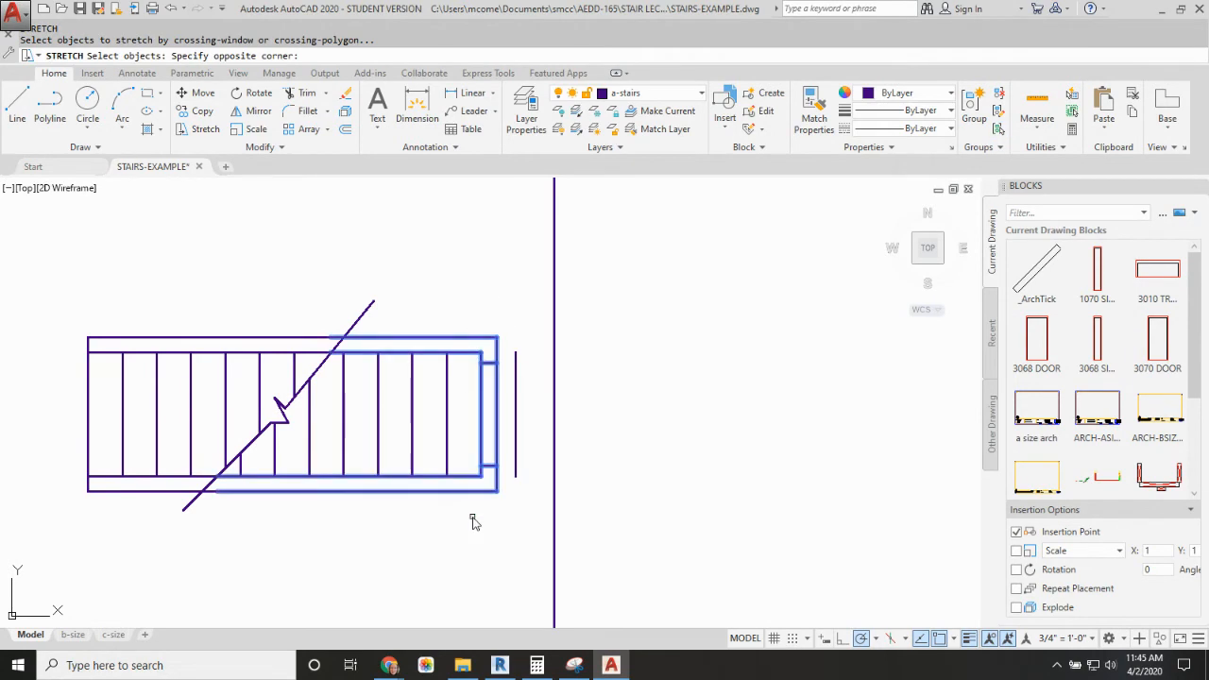
{"action": "key", "text": "Return"}
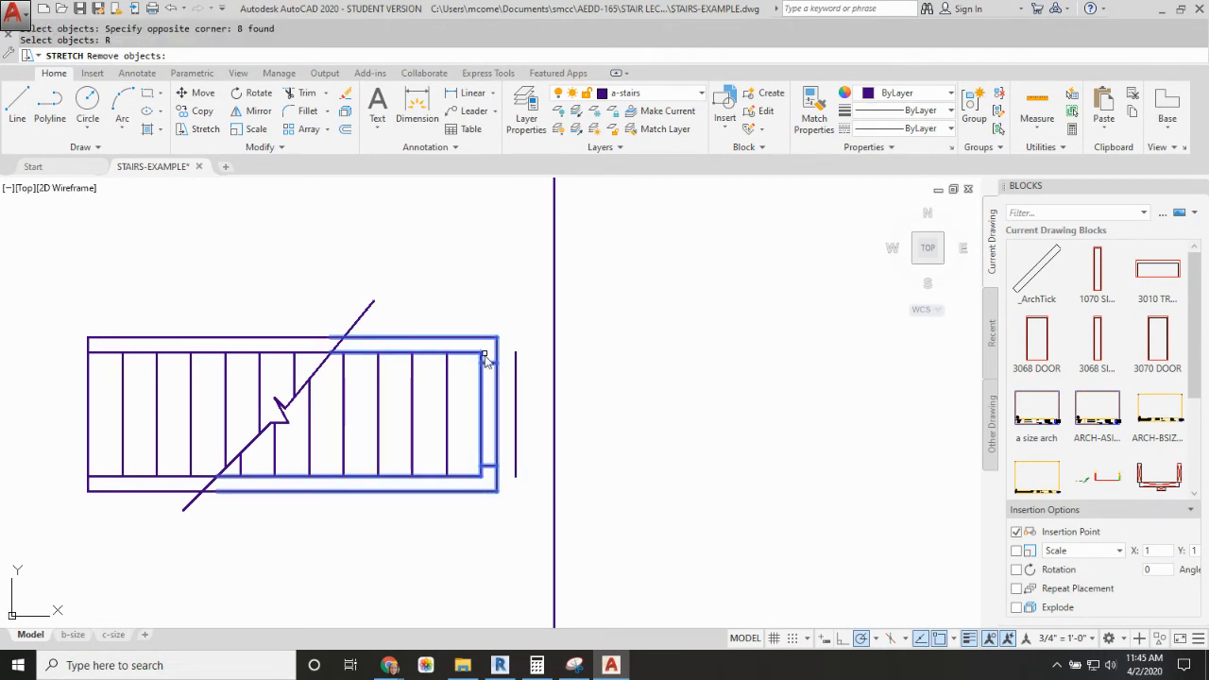
{"action": "left_click", "coordinate": [479, 385]}
{"action": "key", "text": "Return"}
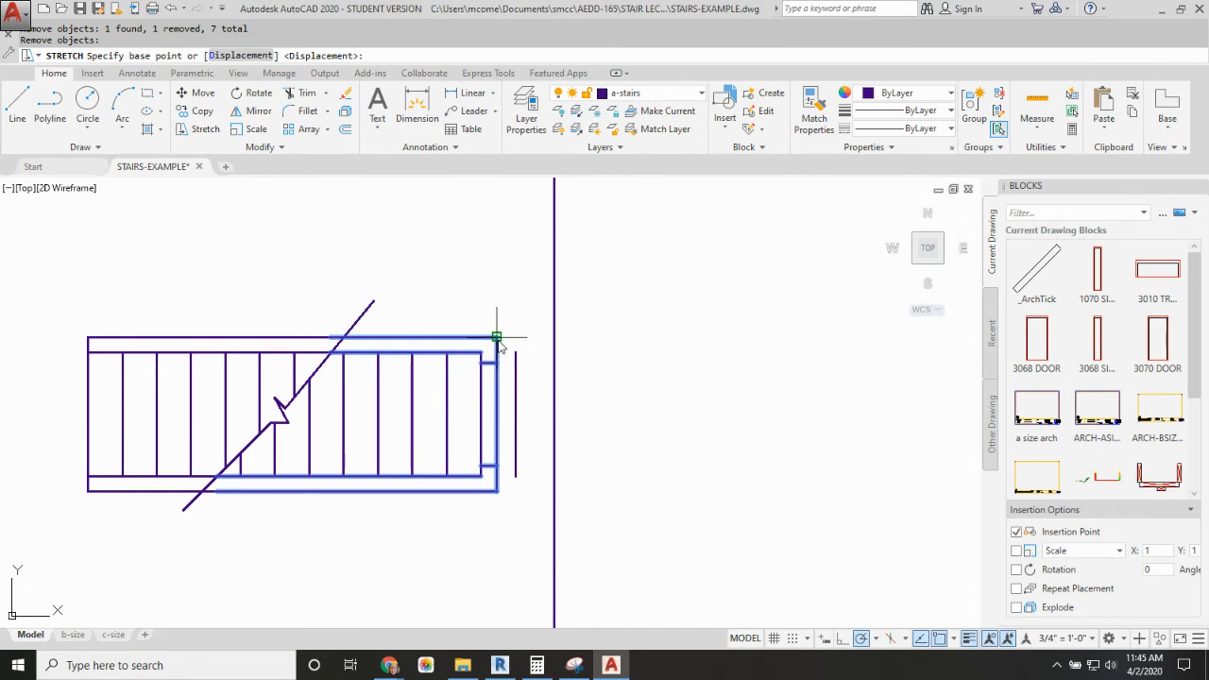
{"action": "left_click", "coordinate": [497, 337]}
{"action": "left_click", "coordinate": [554, 337]}
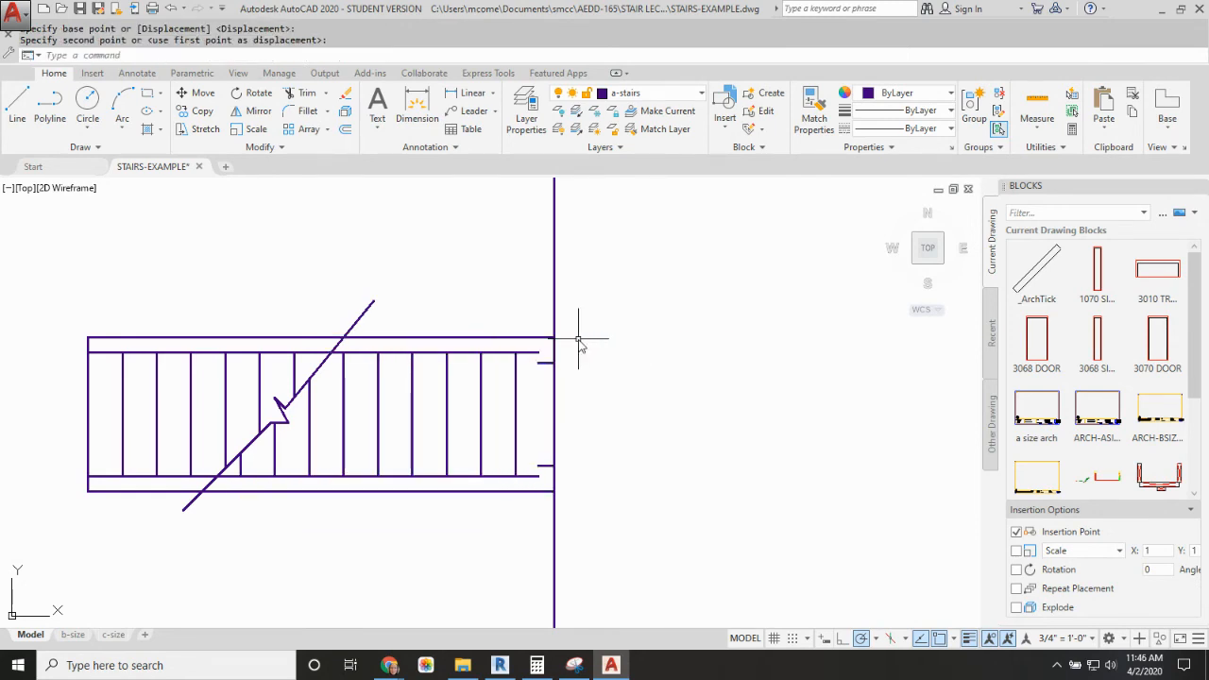
Step: Draw the end wall's inner face line between the ends of the two stretched inner side lines
{"action": "key", "text": "Escape"}
{"action": "type", "text": "l"}
{"action": "key", "text": "Return"}
{"action": "left_click", "coordinate": [540, 362]}
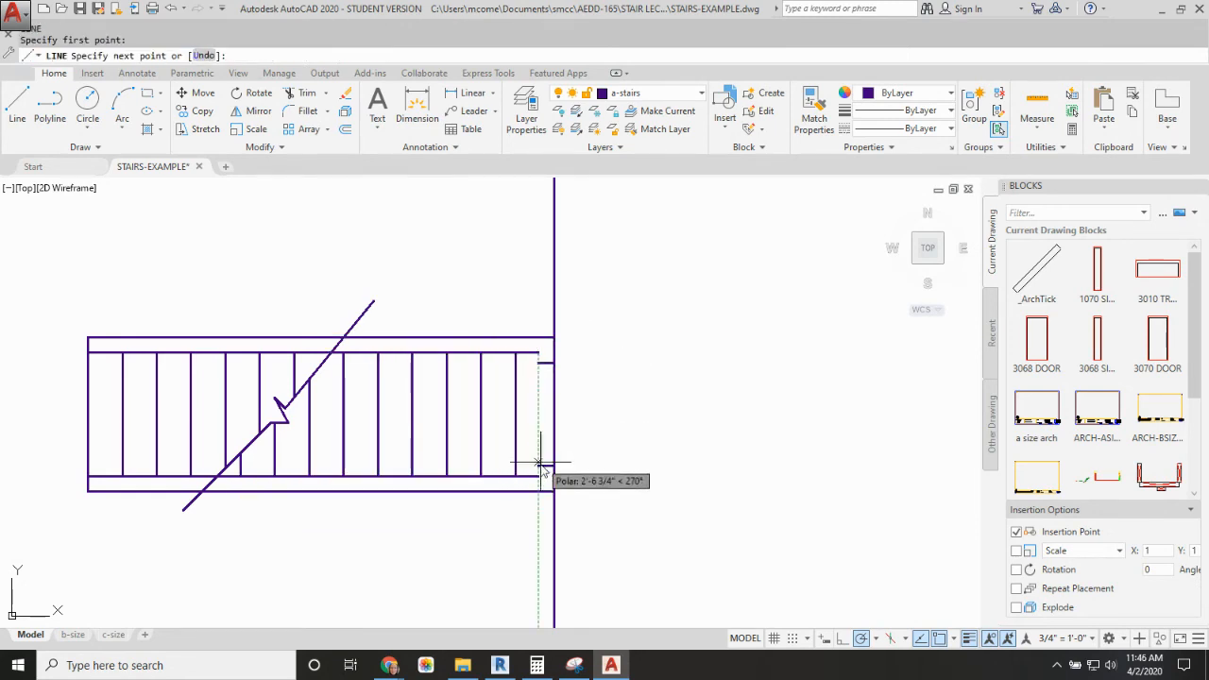
{"action": "left_click", "coordinate": [540, 476]}
{"action": "key", "text": "Return"}
Step: Draw a 13' by 3' rectangle in the empty space beside the stair plan
{"action": "scroll", "coordinate": [573, 430], "scroll_direction": "down", "scroll_amount": 6}
{"action": "middle_click_drag", "start_coordinate": [582, 461], "coordinate": [599, 288]}
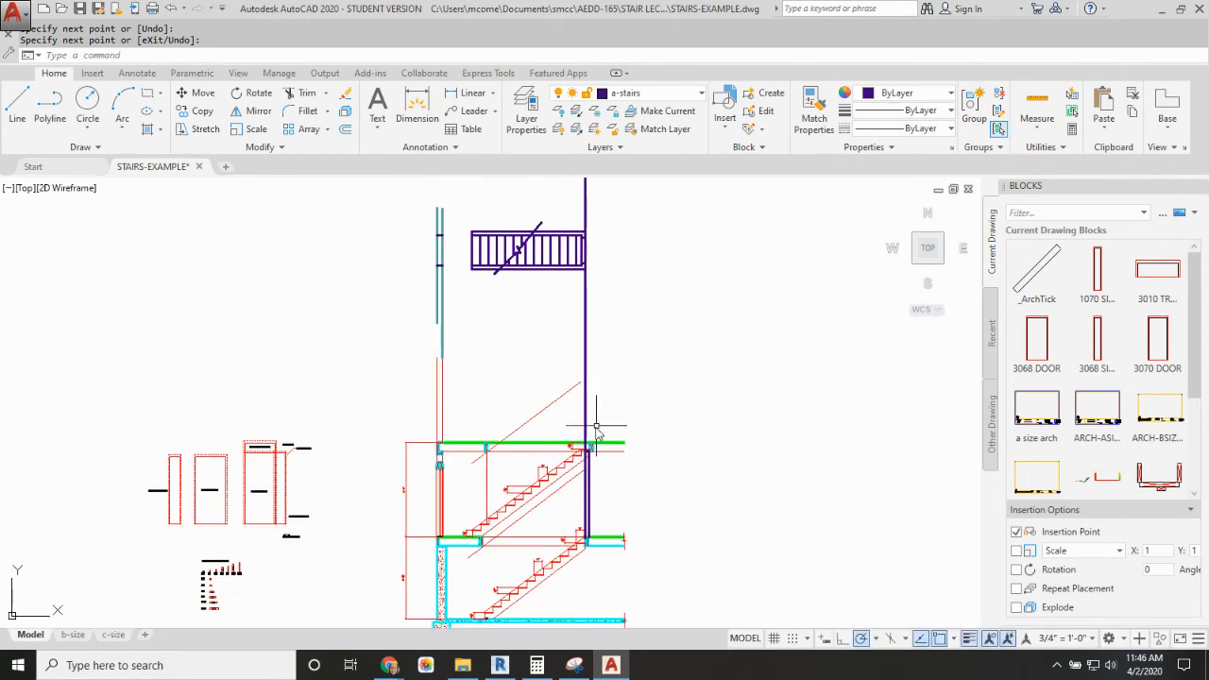
{"action": "scroll", "coordinate": [570, 500], "scroll_direction": "down", "scroll_amount": 4}
{"action": "scroll", "coordinate": [569, 404], "scroll_direction": "up", "scroll_amount": 4}
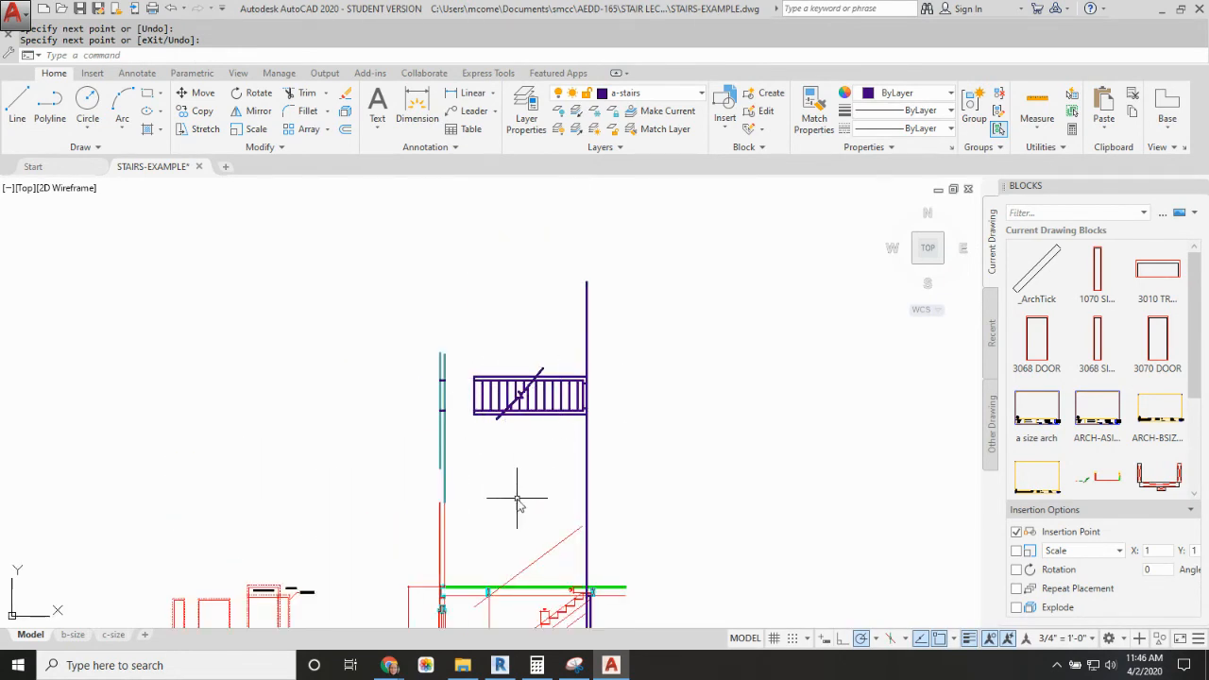
{"action": "middle_click_drag", "start_coordinate": [513, 498], "coordinate": [530, 357]}
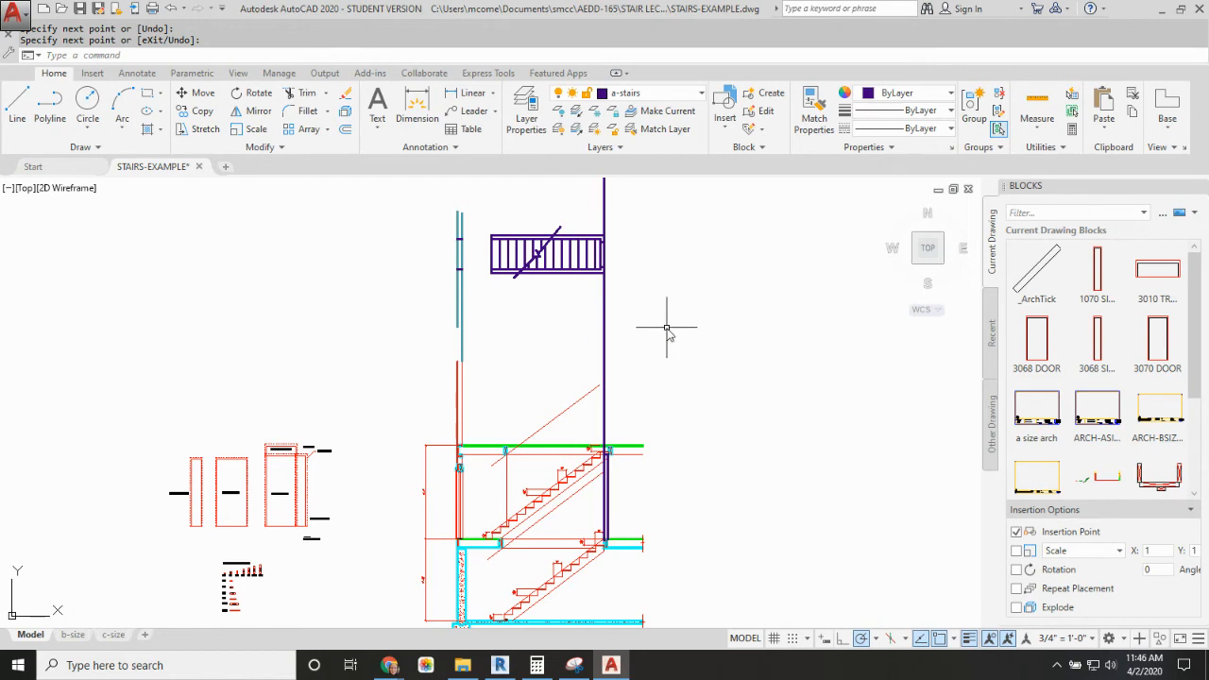
{"action": "type", "text": "REC"}
{"action": "key", "text": "Return"}
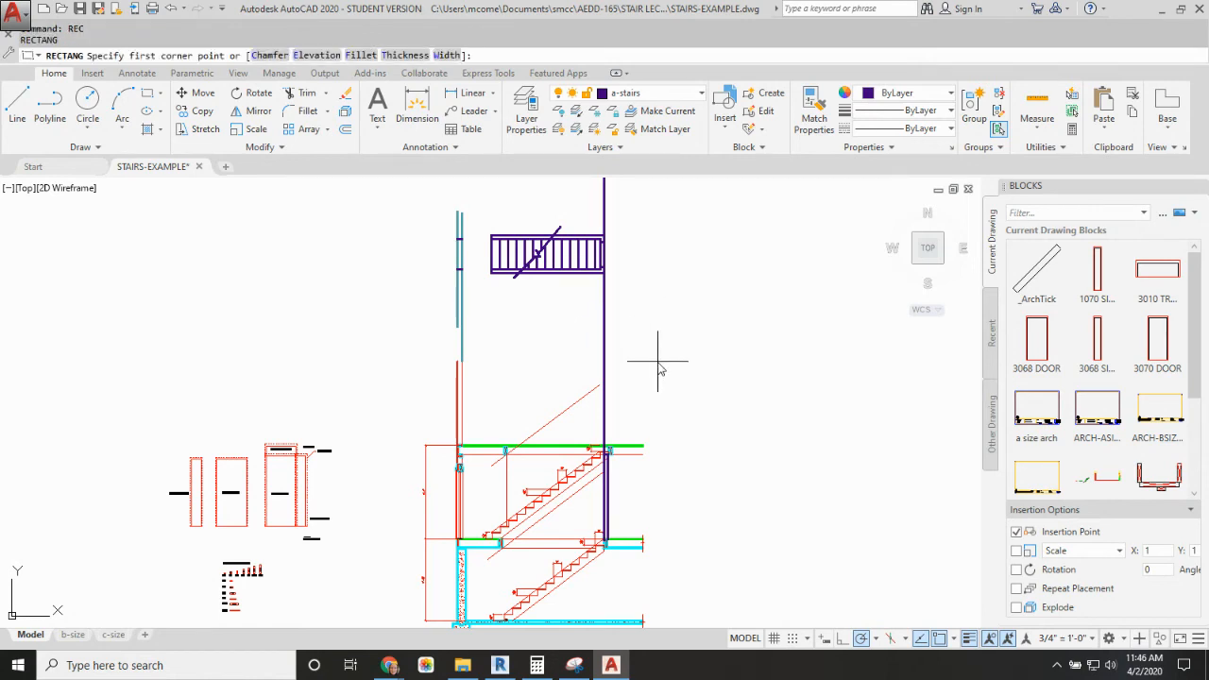
{"action": "left_click", "coordinate": [657, 361]}
{"action": "key", "text": "F8"}
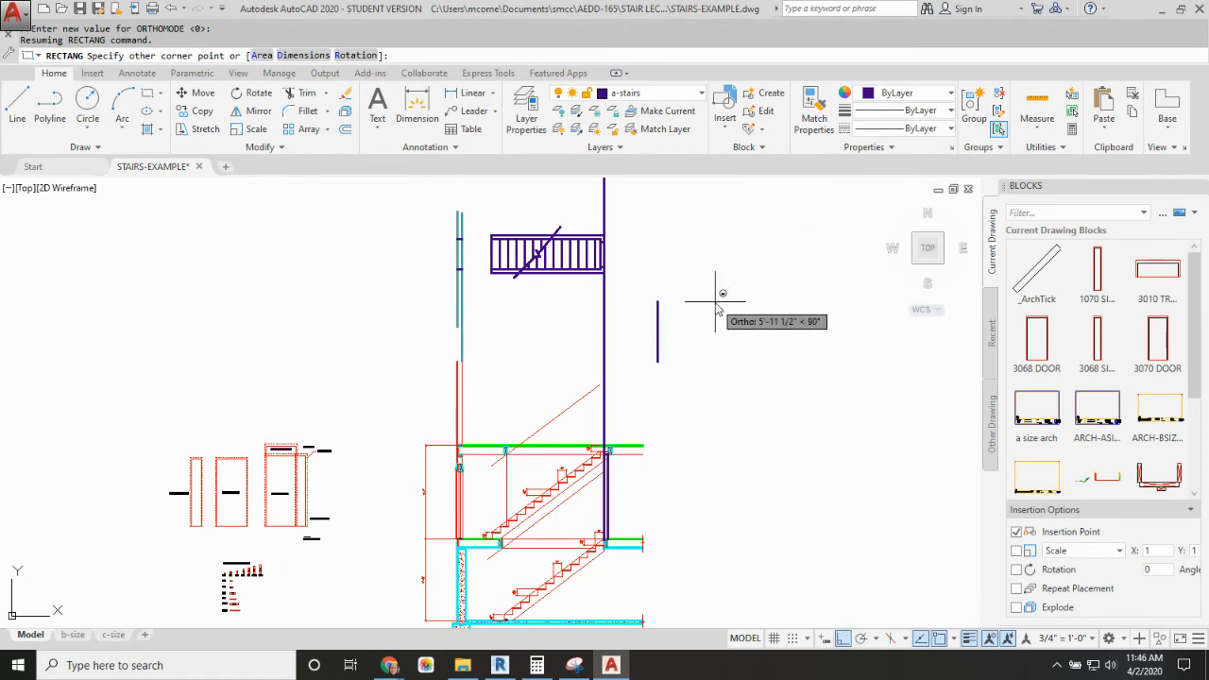
{"action": "type", "text": "@13"}
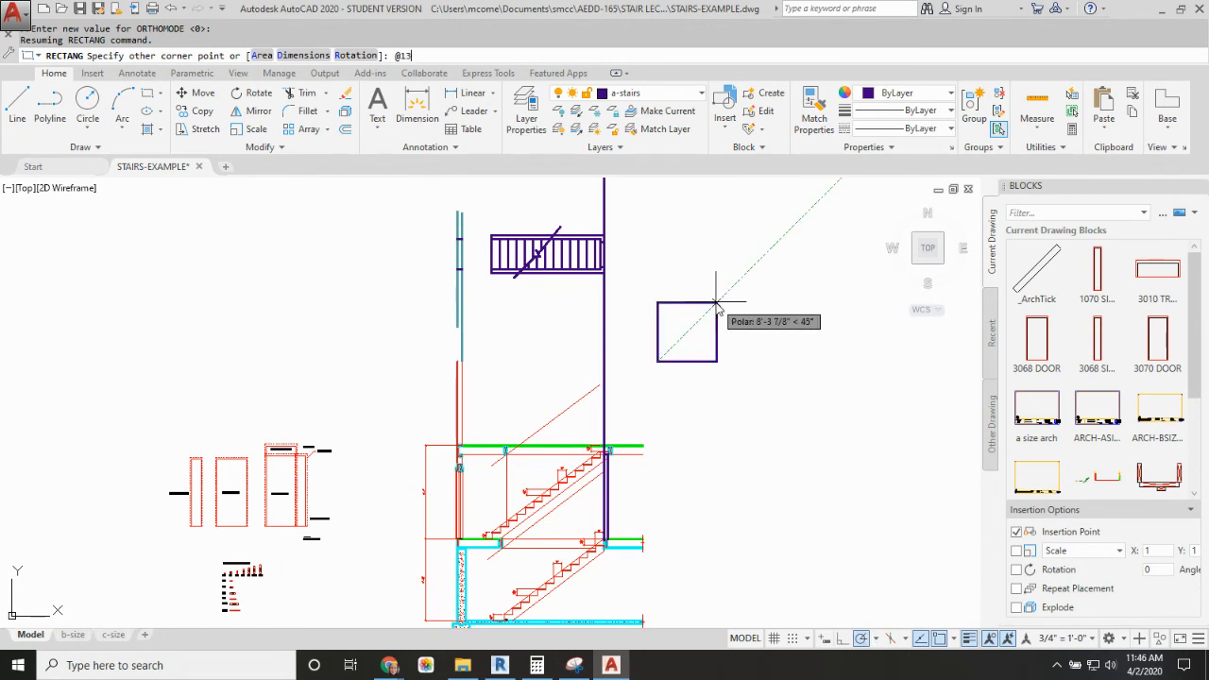
{"action": "type", "text": "',3'"}
{"action": "key", "text": "Return"}
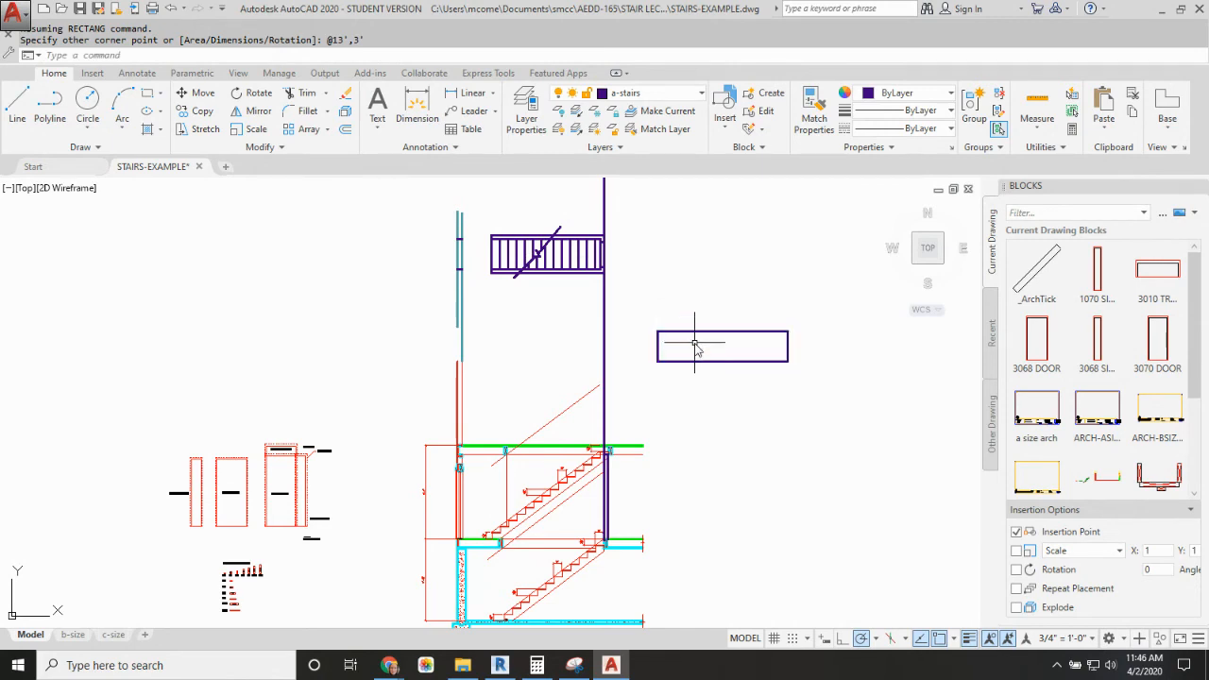
Step: Draw a line across the rectangle's width, 3' from its left end
{"action": "type", "text": "L"}
{"action": "key", "text": "Return"}
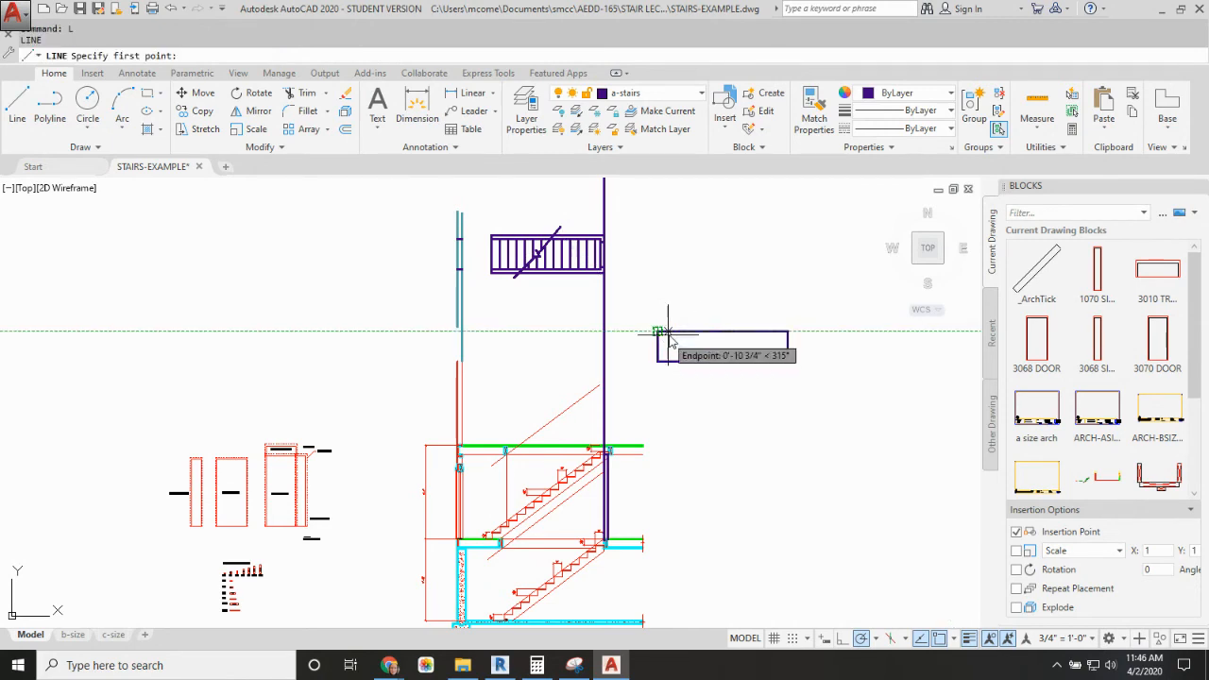
{"action": "type", "text": "3"}
{"action": "key", "text": "Return"}
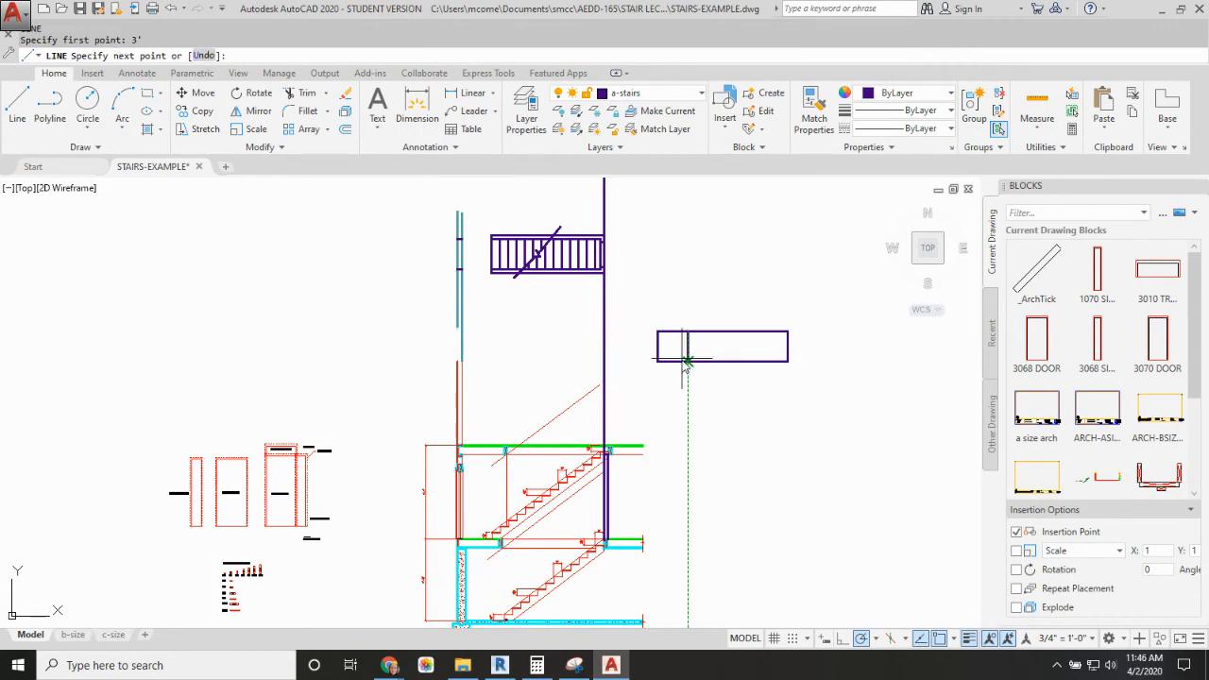
{"action": "left_click", "coordinate": [687, 361]}
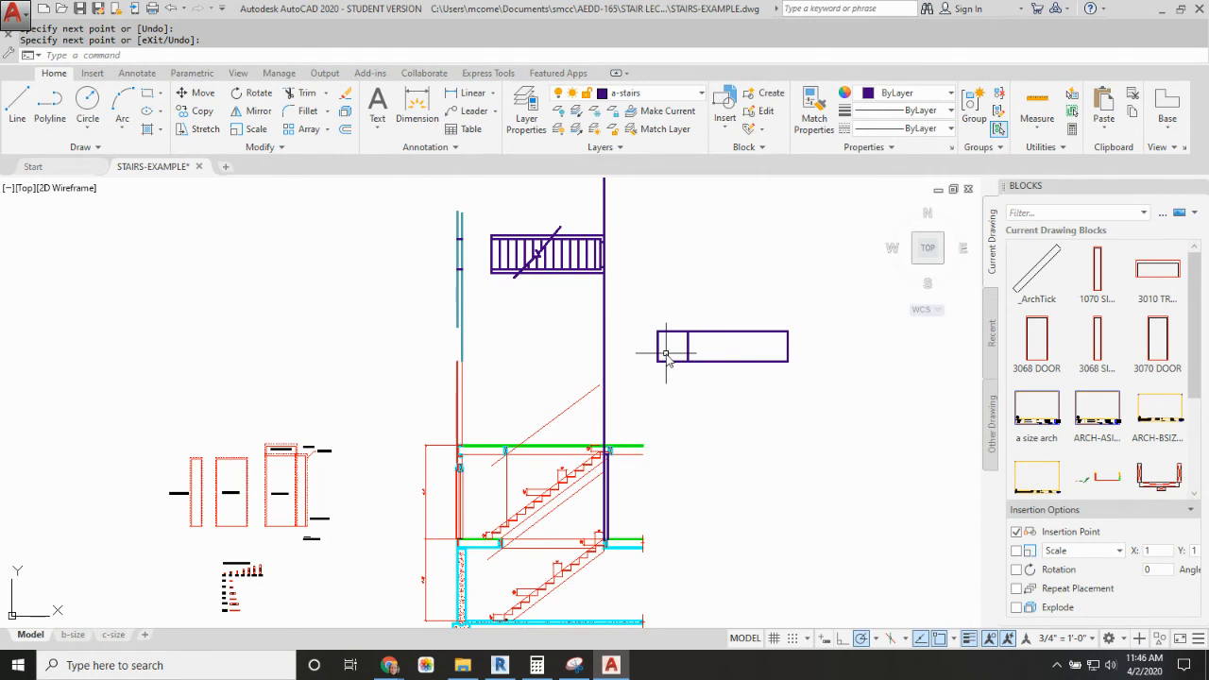
{"action": "middle_click_drag", "start_coordinate": [568, 554], "coordinate": [594, 441]}
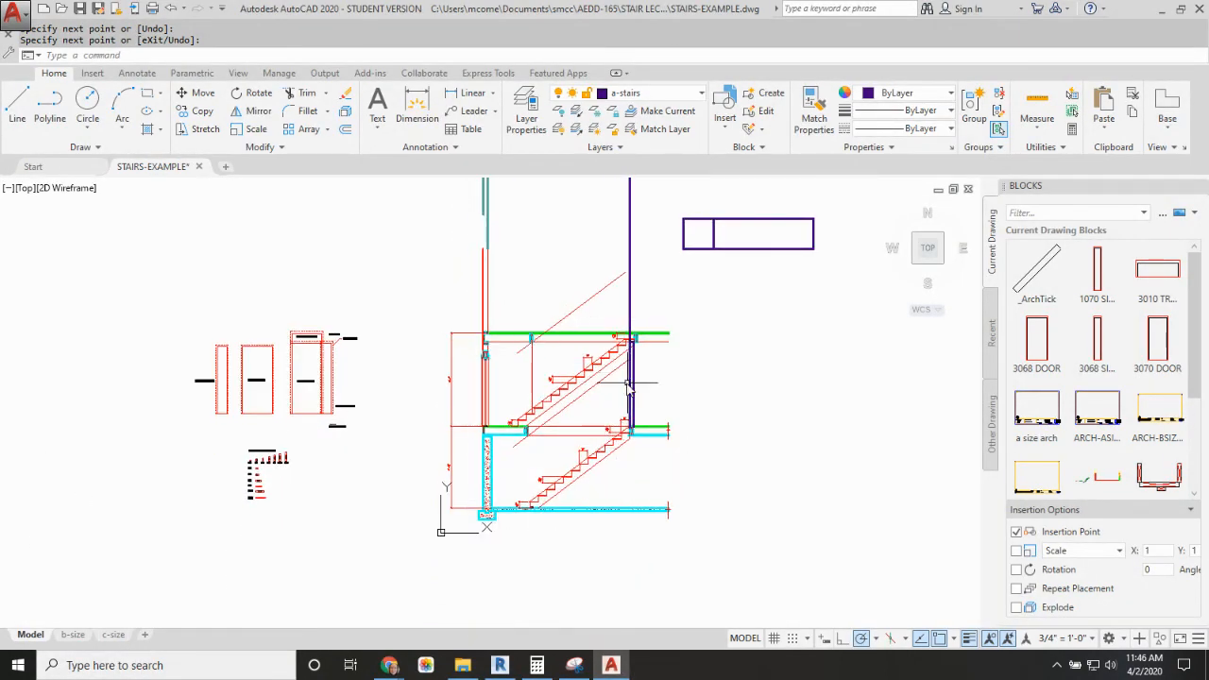
{"action": "scroll", "coordinate": [628, 436], "scroll_direction": "down", "scroll_amount": 3}
{"action": "scroll", "coordinate": [628, 425], "scroll_direction": "up", "scroll_amount": 2}
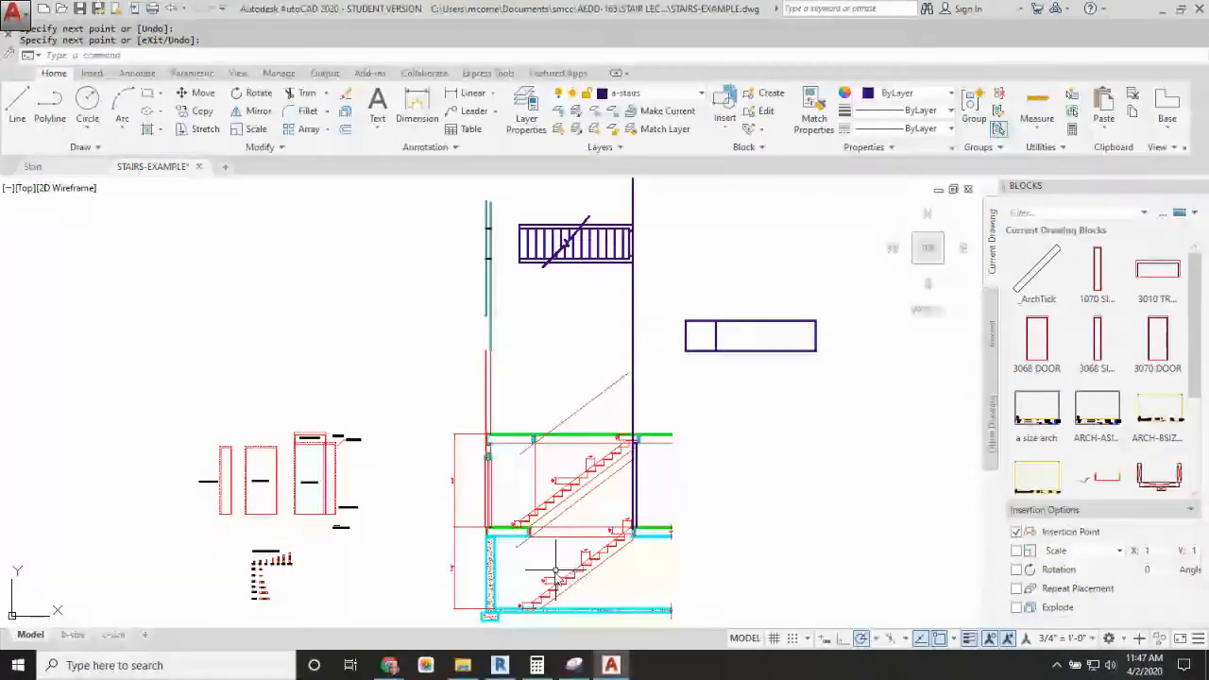
Step: Stretch the right end of the basement stair's seventh tread .75" to the right in the section
{"action": "scroll", "coordinate": [586, 577], "scroll_direction": "up", "scroll_amount": 5}
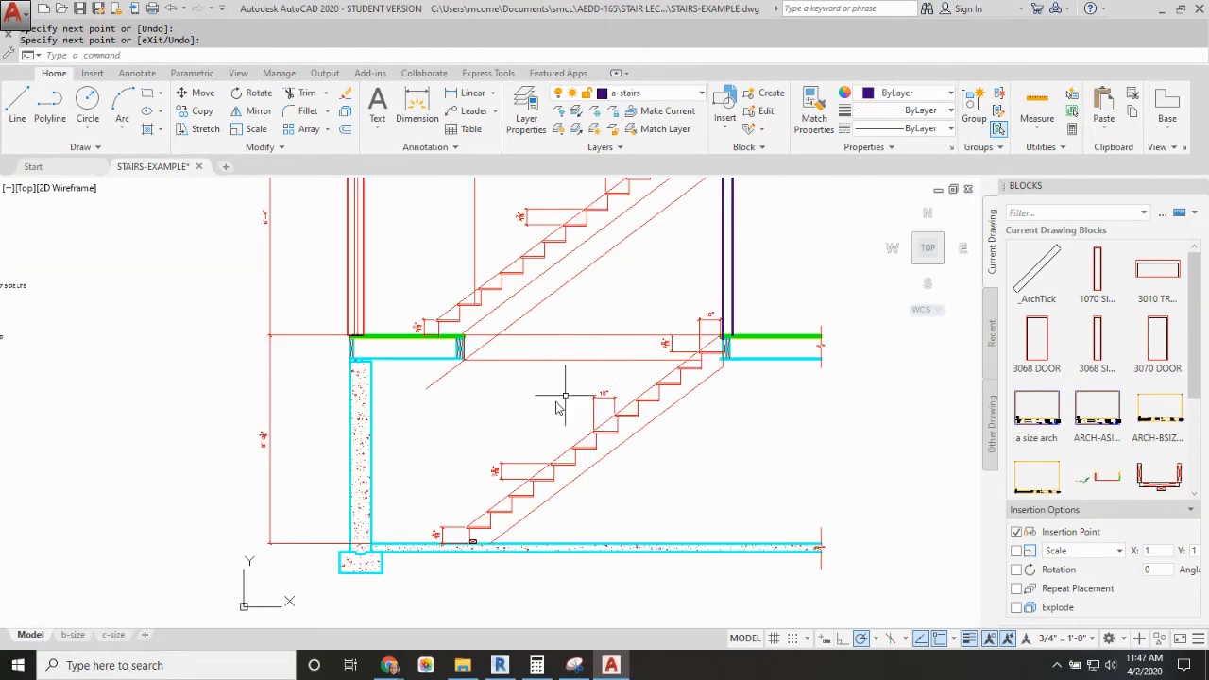
{"action": "middle_click_drag", "start_coordinate": [557, 408], "coordinate": [445, 506]}
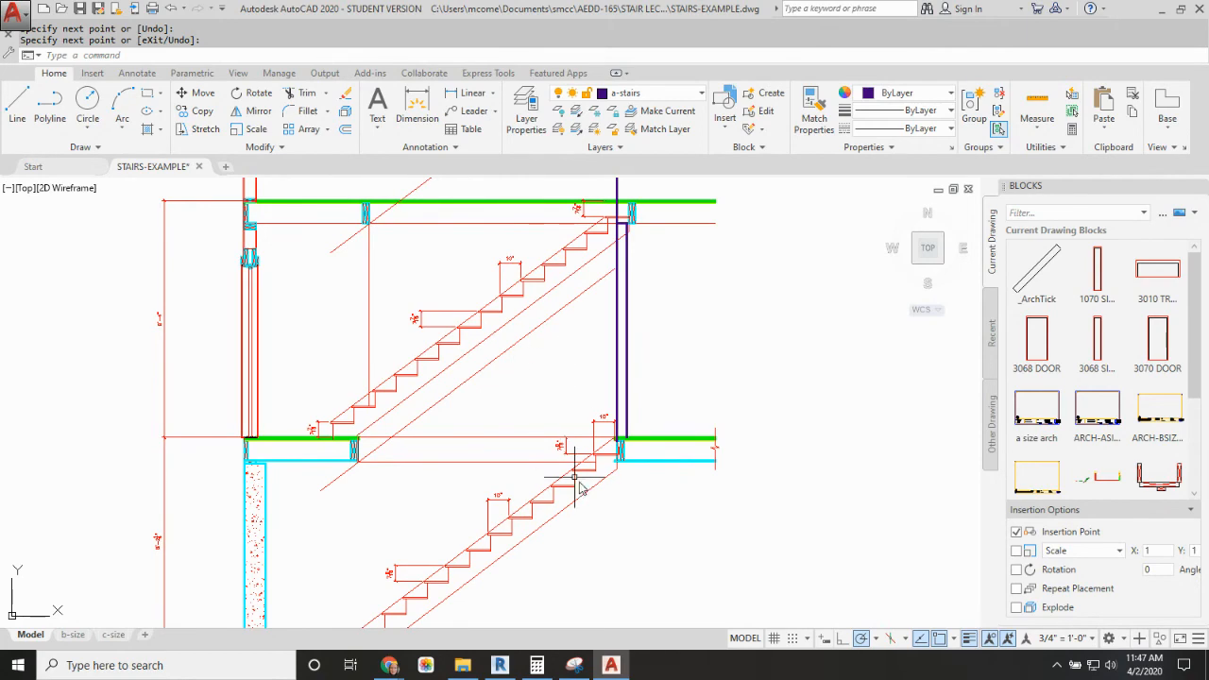
{"action": "middle_click_drag", "start_coordinate": [575, 477], "coordinate": [492, 394]}
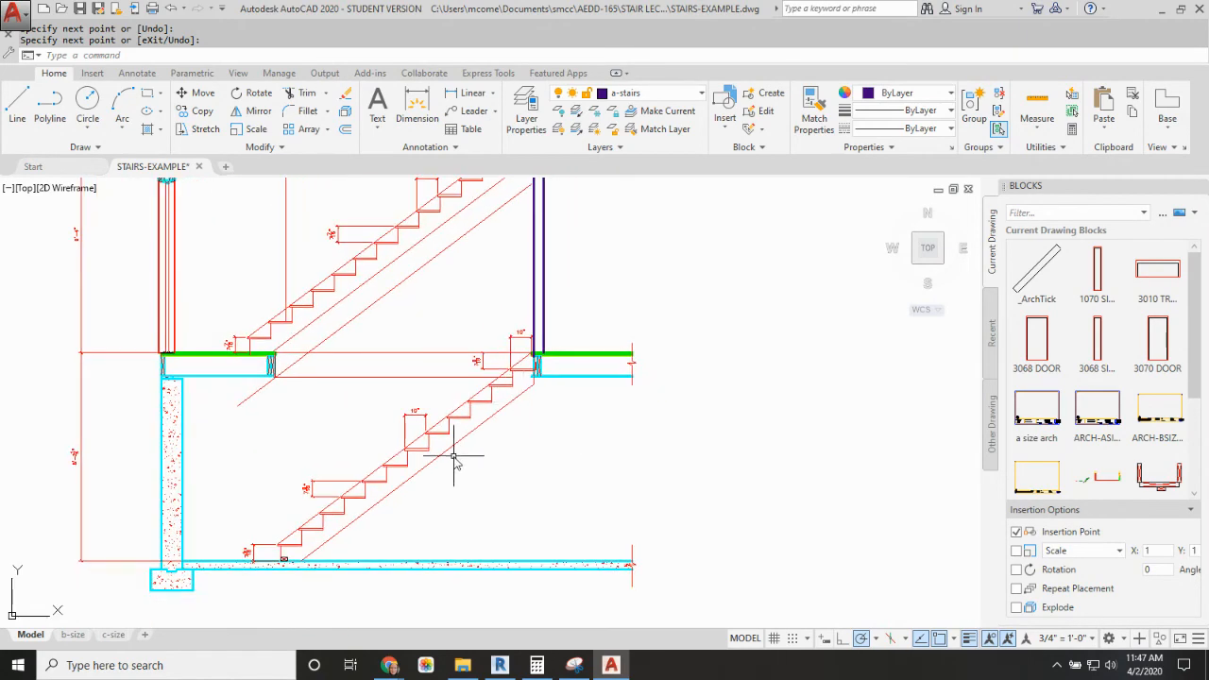
{"action": "key", "text": "Return"}
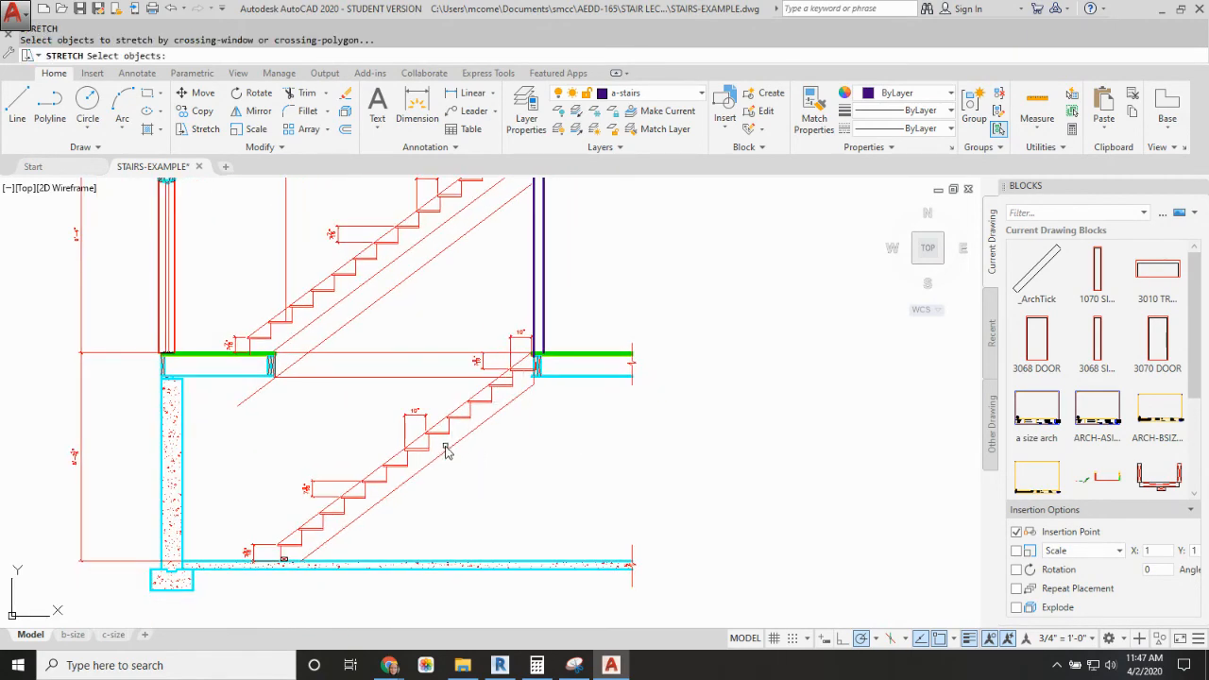
{"action": "left_click", "coordinate": [452, 460]}
{"action": "left_click", "coordinate": [418, 432]}
{"action": "key", "text": "Return"}
{"action": "left_click", "coordinate": [478, 468]}
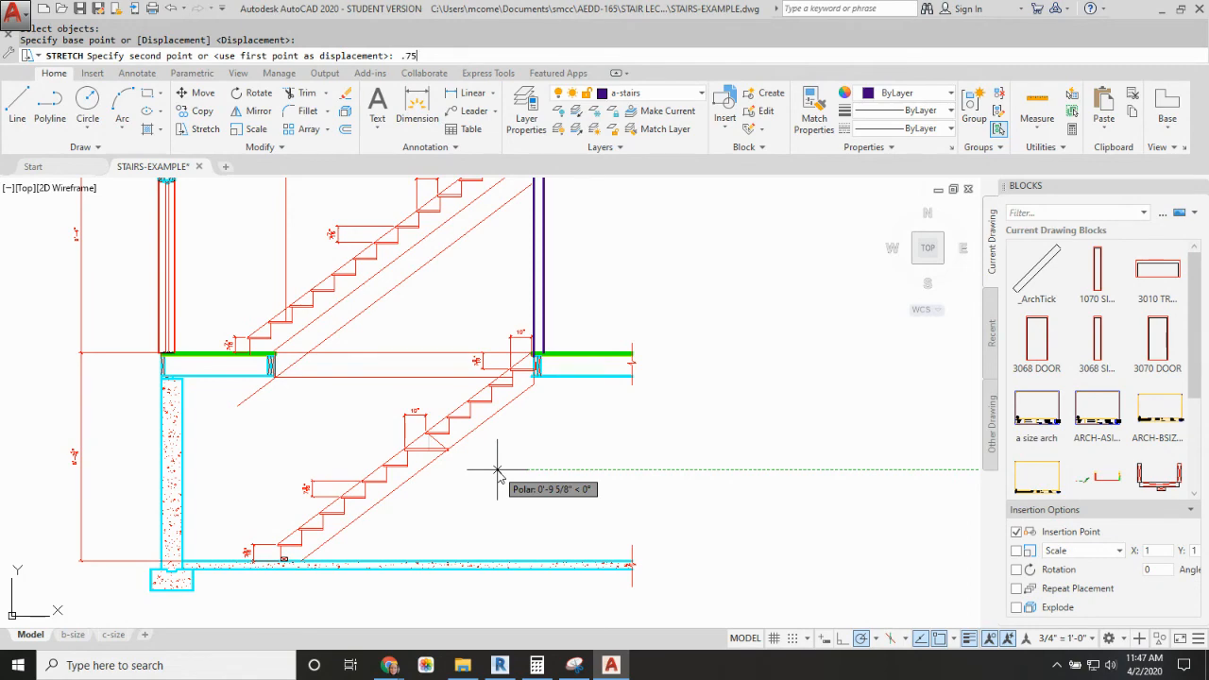
{"action": "key", "text": "Return"}
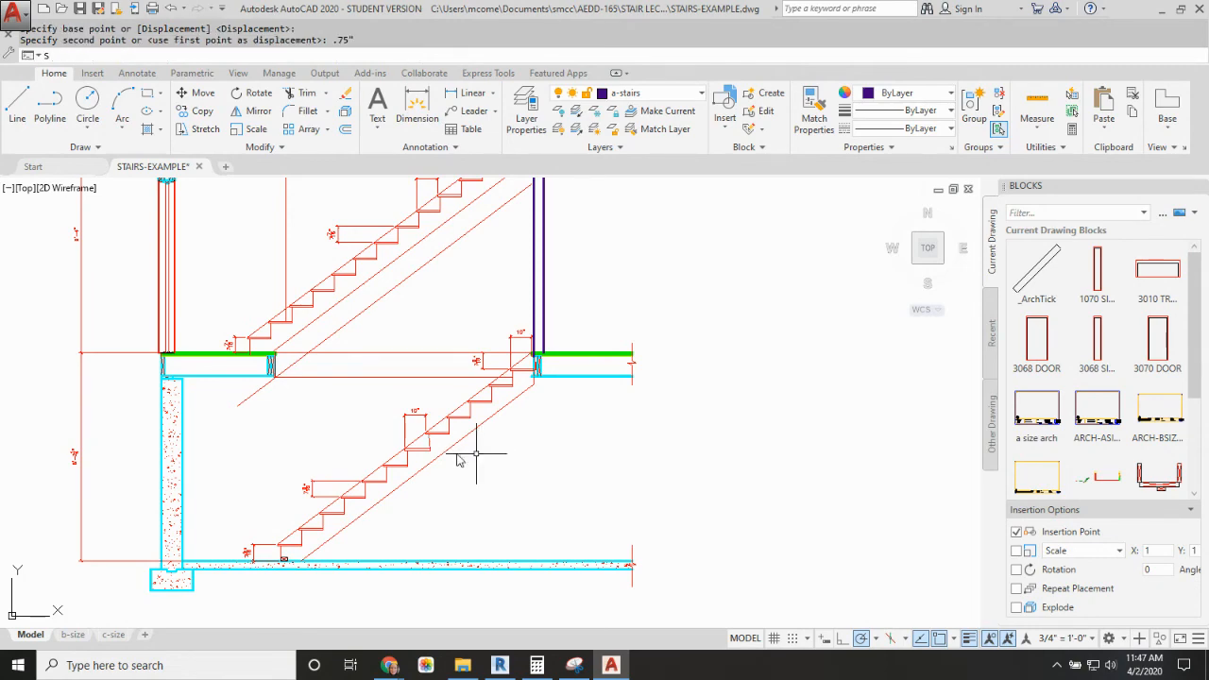
Step: Stretch the right end of the basement stair's eighth tread 2' to the right to form the landing
{"action": "key", "text": "Return"}
{"action": "left_click", "coordinate": [455, 428]}
{"action": "left_click", "coordinate": [445, 437]}
{"action": "key", "text": "Return"}
{"action": "left_click", "coordinate": [488, 444]}
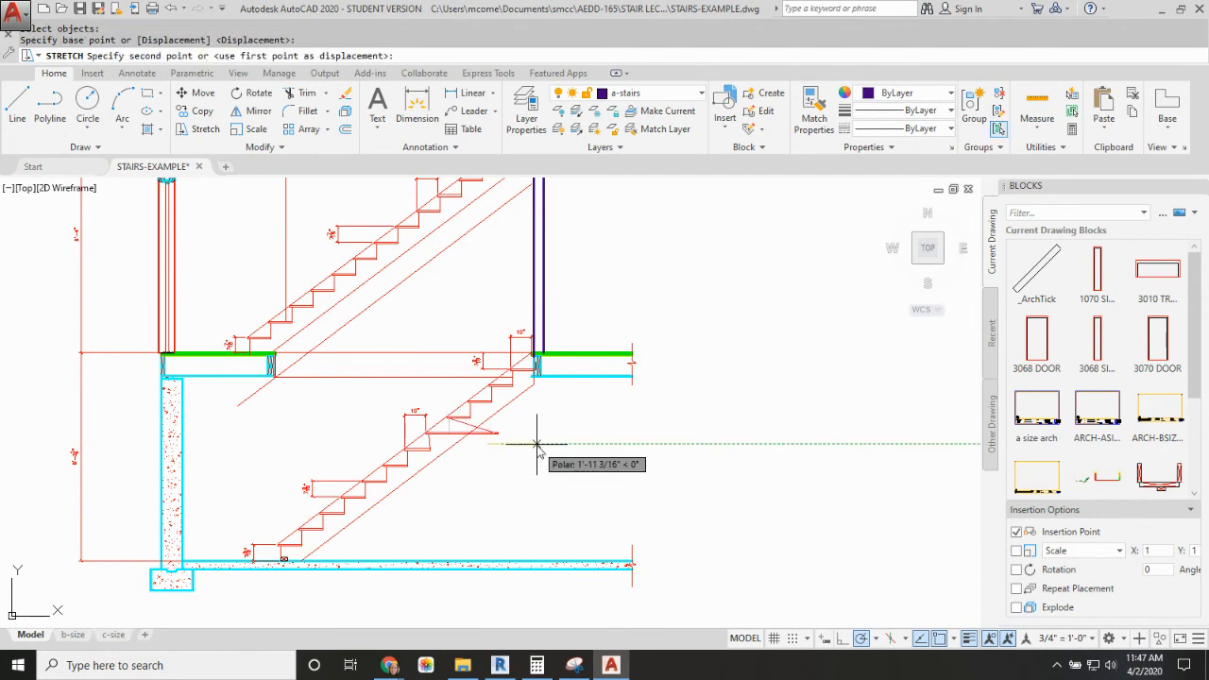
{"action": "type", "text": "2'"}
{"action": "key", "text": "Escape"}
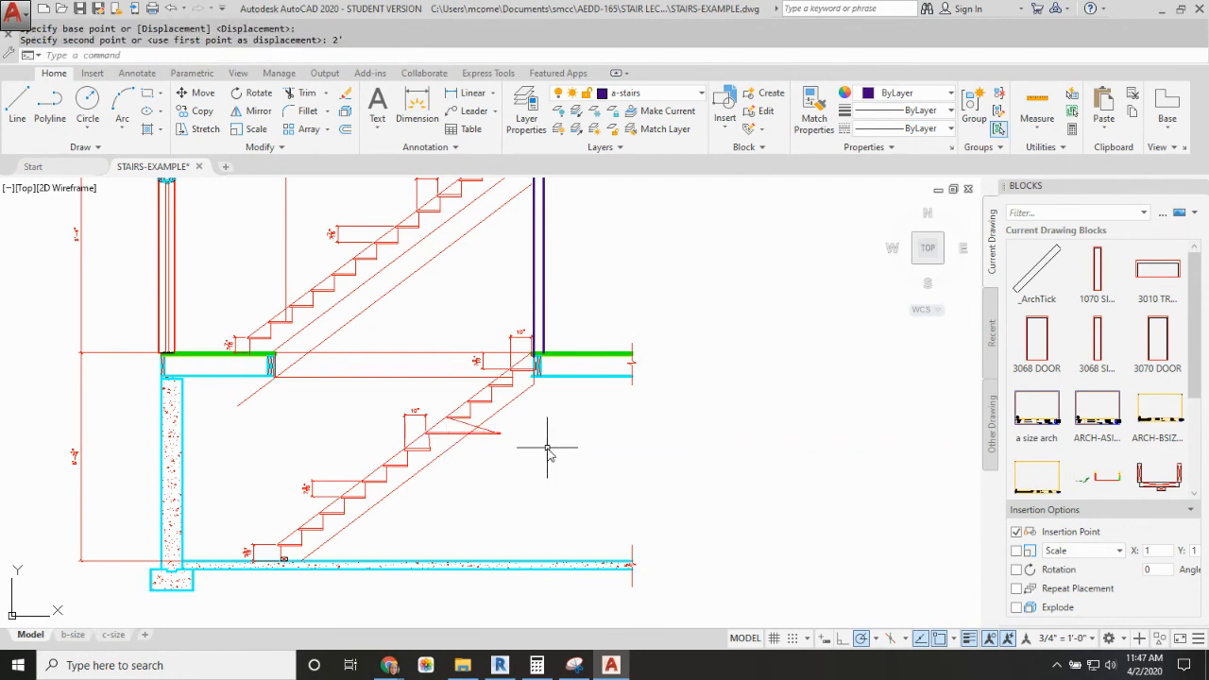
Step: Extend the tread above the landing at both ends so it lines up with the landing's ends
{"action": "left_click", "coordinate": [463, 420]}
{"action": "scroll", "coordinate": [439, 430], "scroll_direction": "up", "scroll_amount": 8}
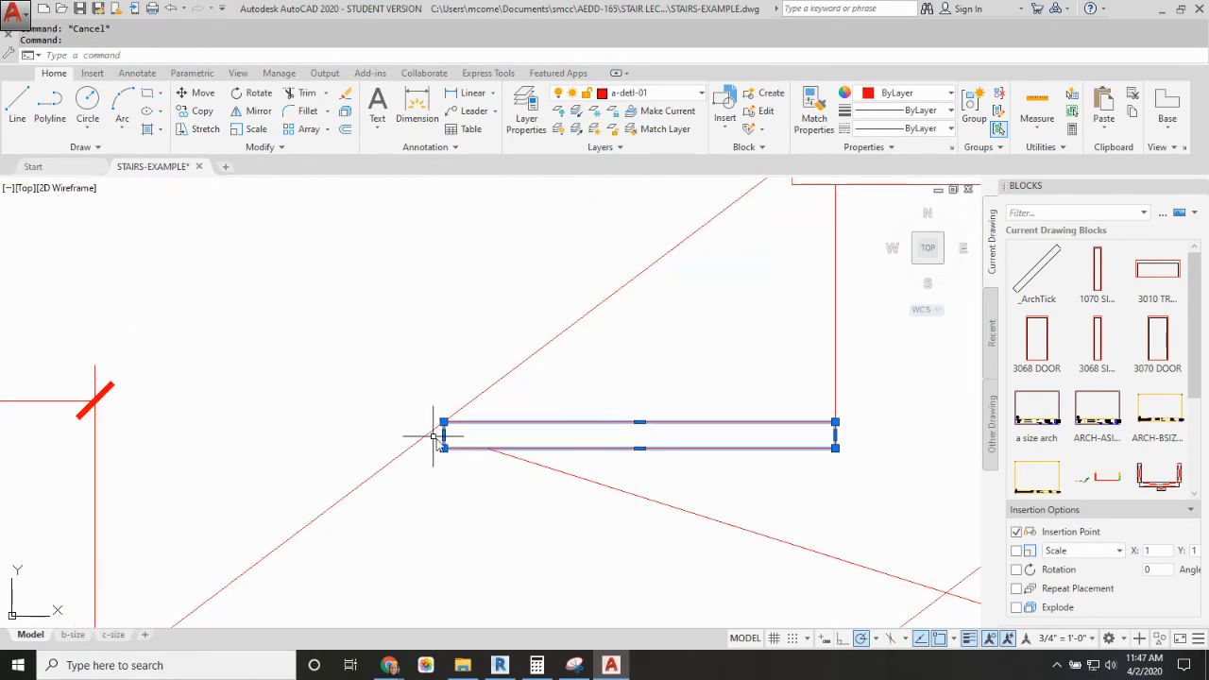
{"action": "left_click", "coordinate": [444, 422]}
{"action": "scroll", "coordinate": [374, 427], "scroll_direction": "down", "scroll_amount": 8}
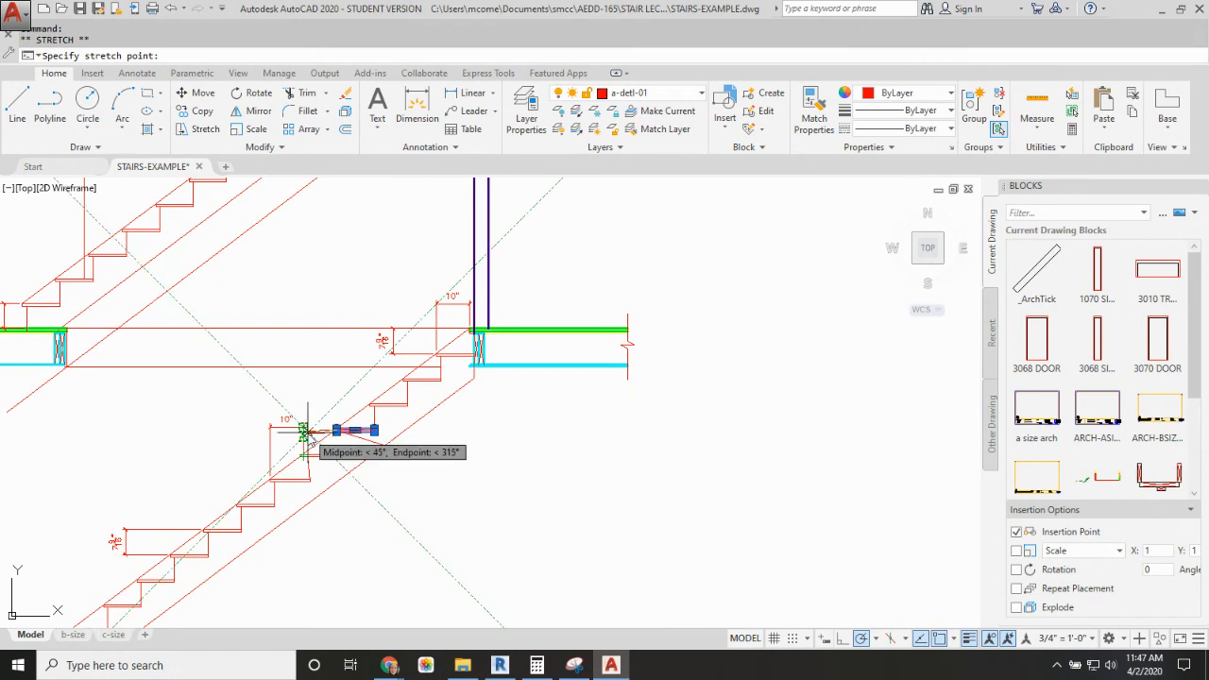
{"action": "scroll", "coordinate": [304, 440], "scroll_direction": "up", "scroll_amount": 6}
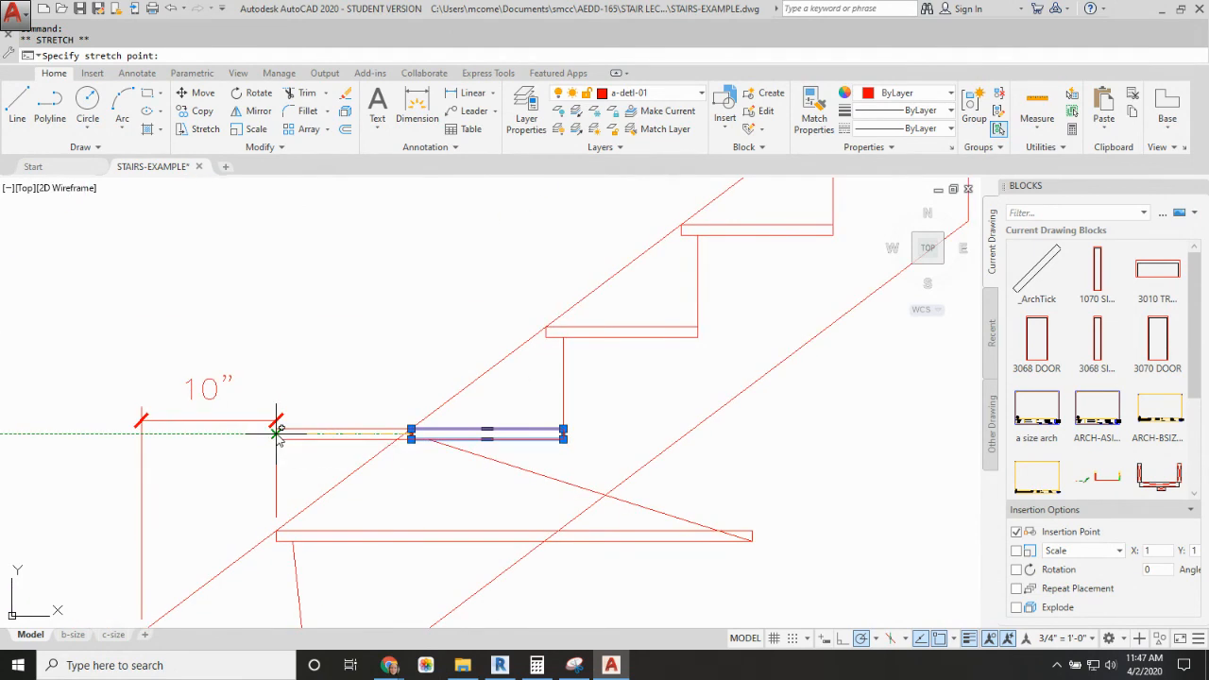
{"action": "left_click", "coordinate": [277, 430]}
{"action": "left_click", "coordinate": [564, 435]}
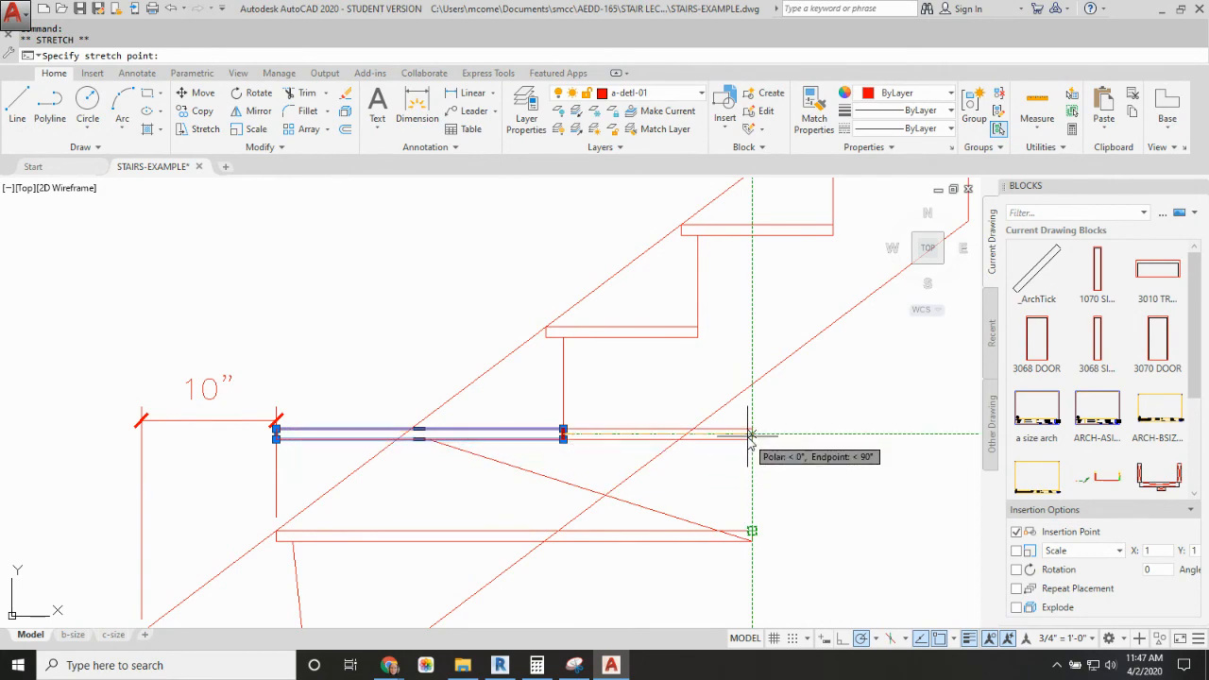
{"action": "key", "text": "Escape"}
{"action": "key", "text": "Escape"}
{"action": "scroll", "coordinate": [696, 418], "scroll_direction": "down", "scroll_amount": 4}
{"action": "middle_click_drag", "start_coordinate": [697, 418], "coordinate": [604, 482]}
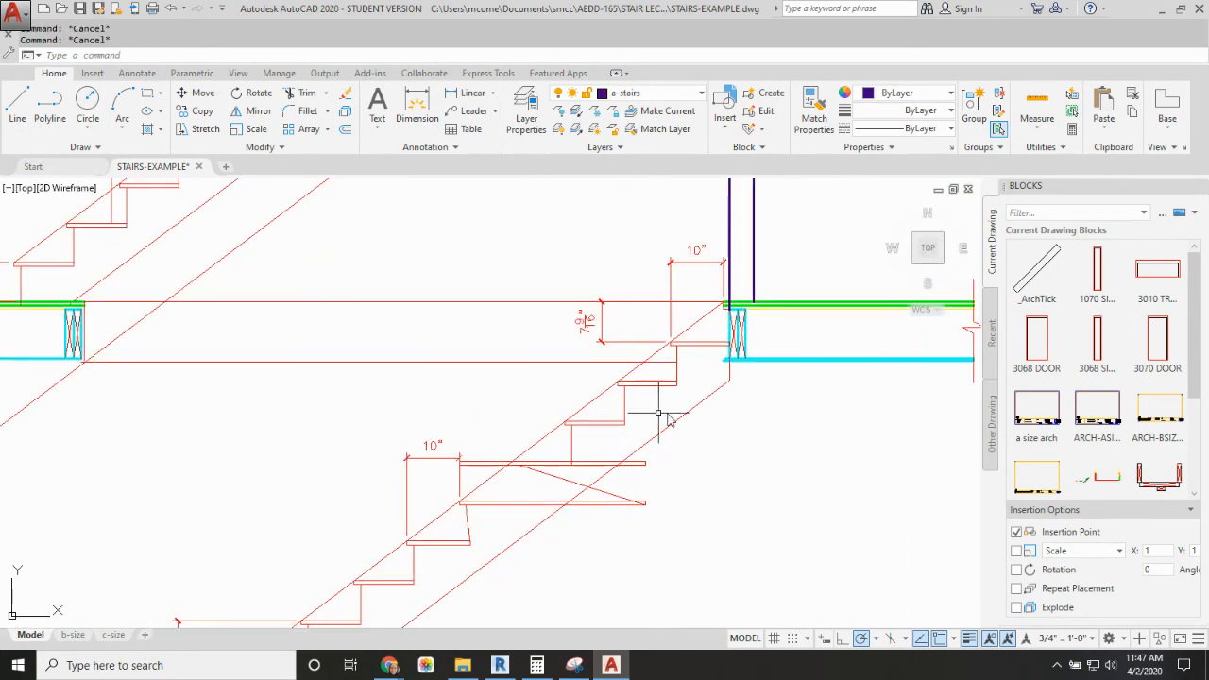
{"action": "key", "text": "Return"}
{"action": "left_click", "coordinate": [746, 414]}
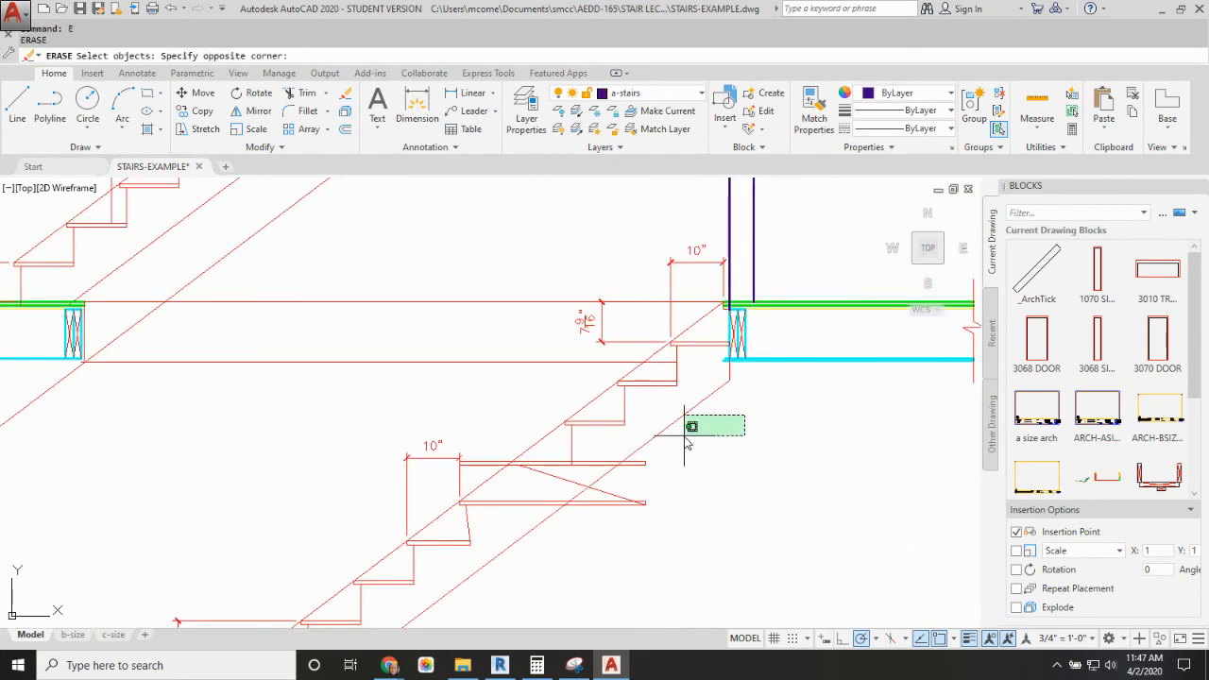
{"action": "left_click", "coordinate": [778, 430]}
{"action": "key", "text": "Escape"}
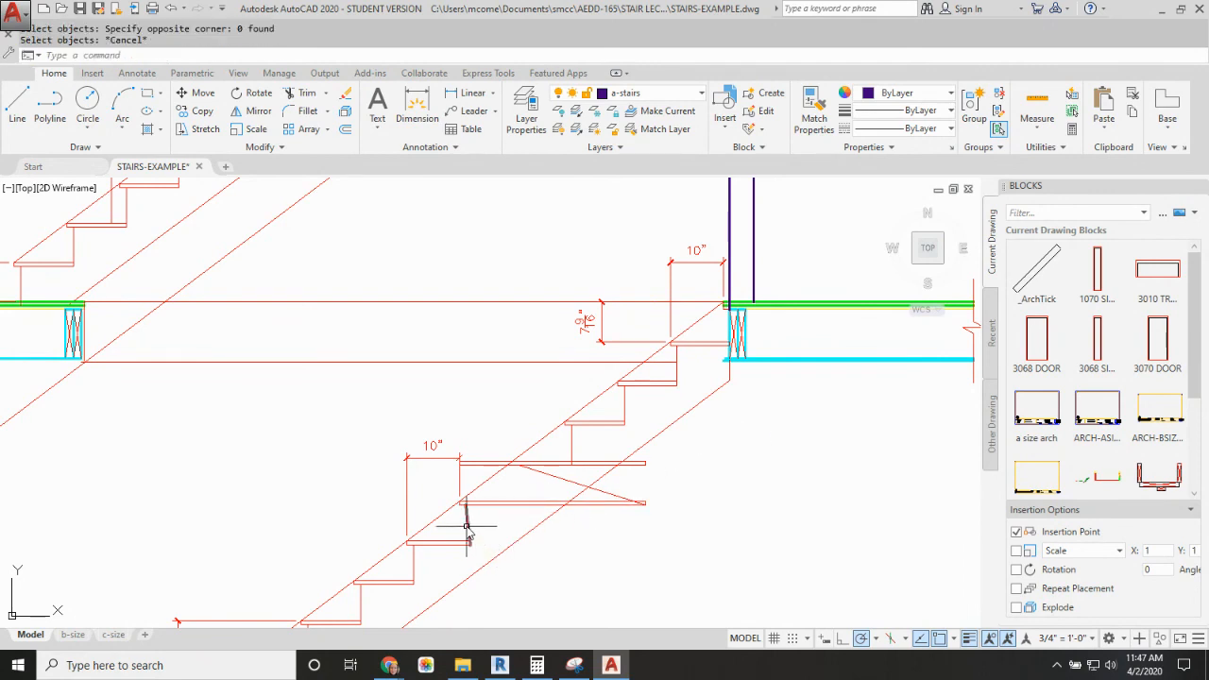
Step: Straighten the slanted riser below the landing by moving its upper endpoint directly above its lower endpoint
{"action": "left_click", "coordinate": [466, 522]}
{"action": "left_click", "coordinate": [468, 545]}
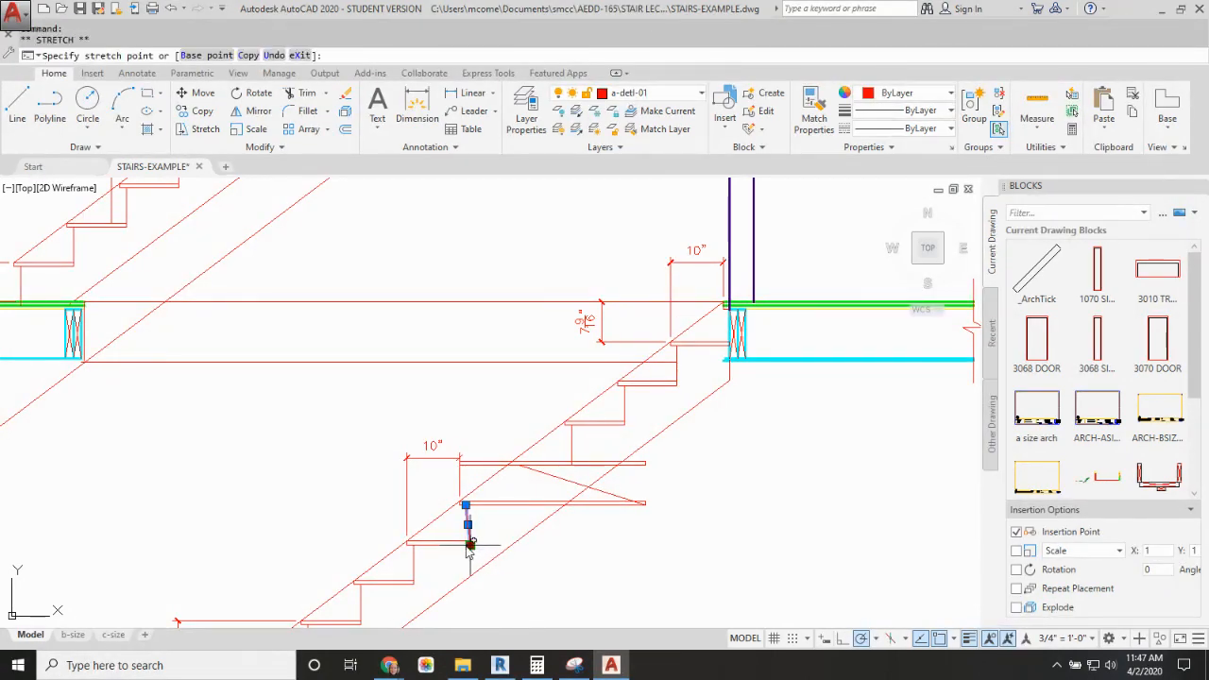
{"action": "scroll", "coordinate": [469, 548], "scroll_direction": "up", "scroll_amount": 8}
{"action": "key", "text": "Escape"}
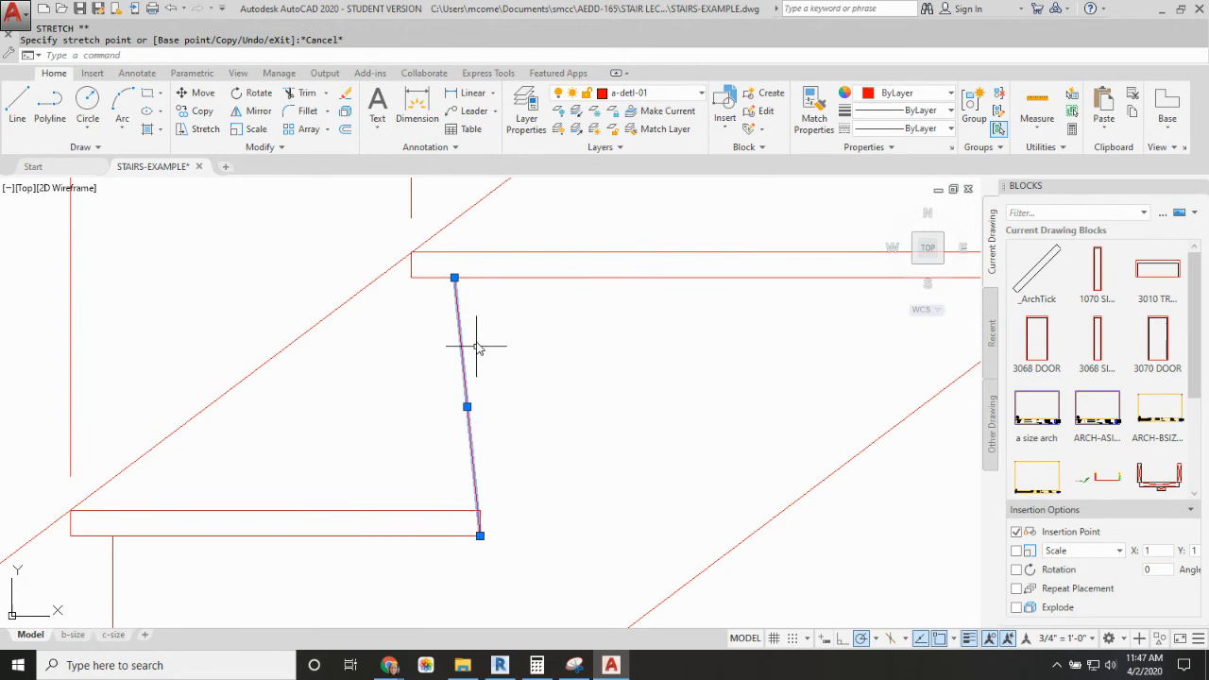
{"action": "left_click", "coordinate": [455, 279]}
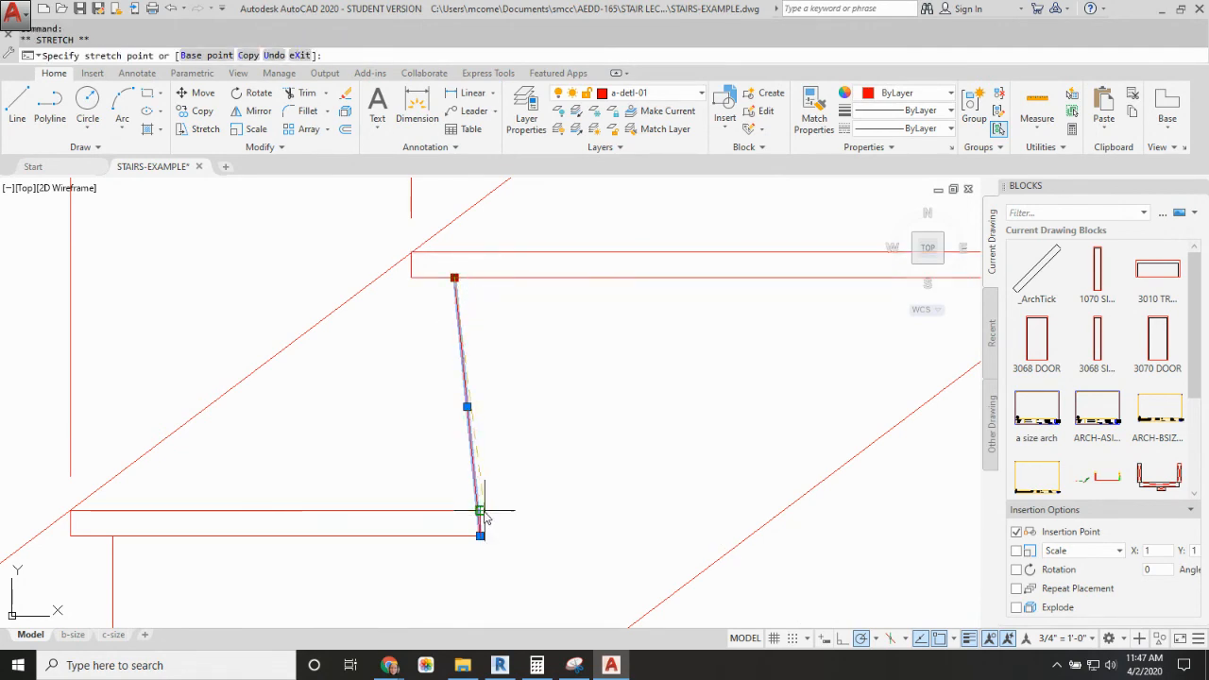
{"action": "left_click", "coordinate": [480, 279]}
{"action": "key", "text": "Escape"}
{"action": "scroll", "coordinate": [585, 319], "scroll_direction": "down", "scroll_amount": 6}
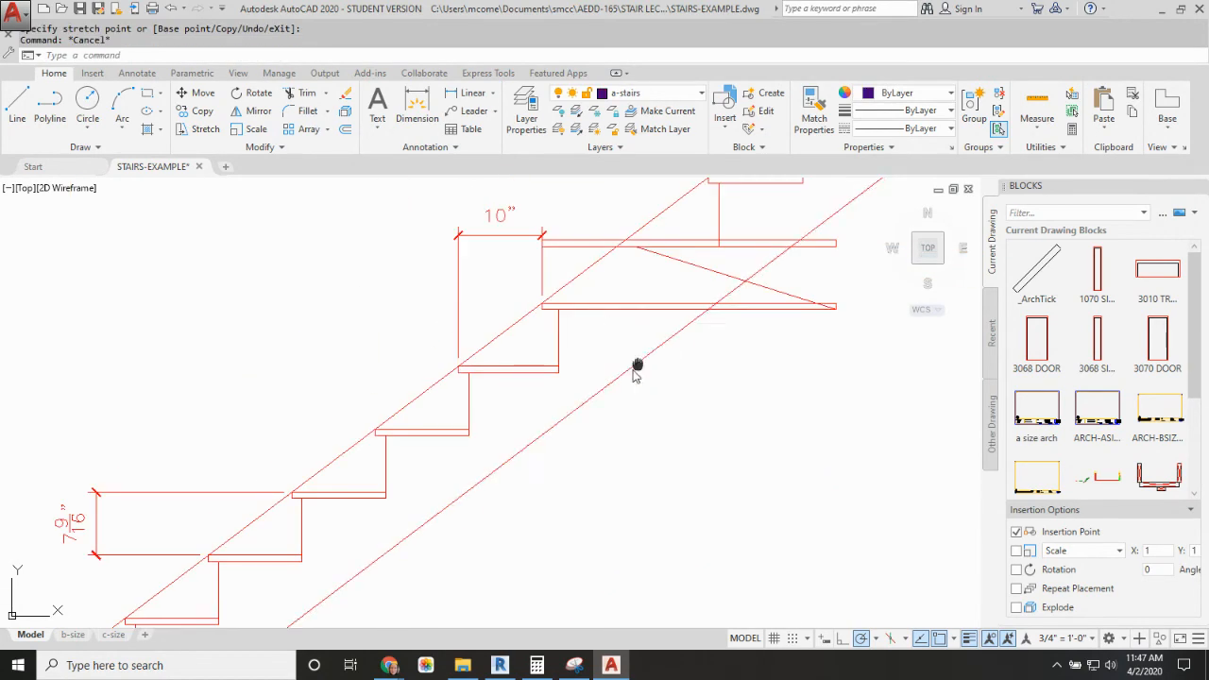
Step: Erase the slanted riser above the landing and all the short treads and risers higher up the basement stair
{"action": "scroll", "coordinate": [662, 415], "scroll_direction": "down", "scroll_amount": 4}
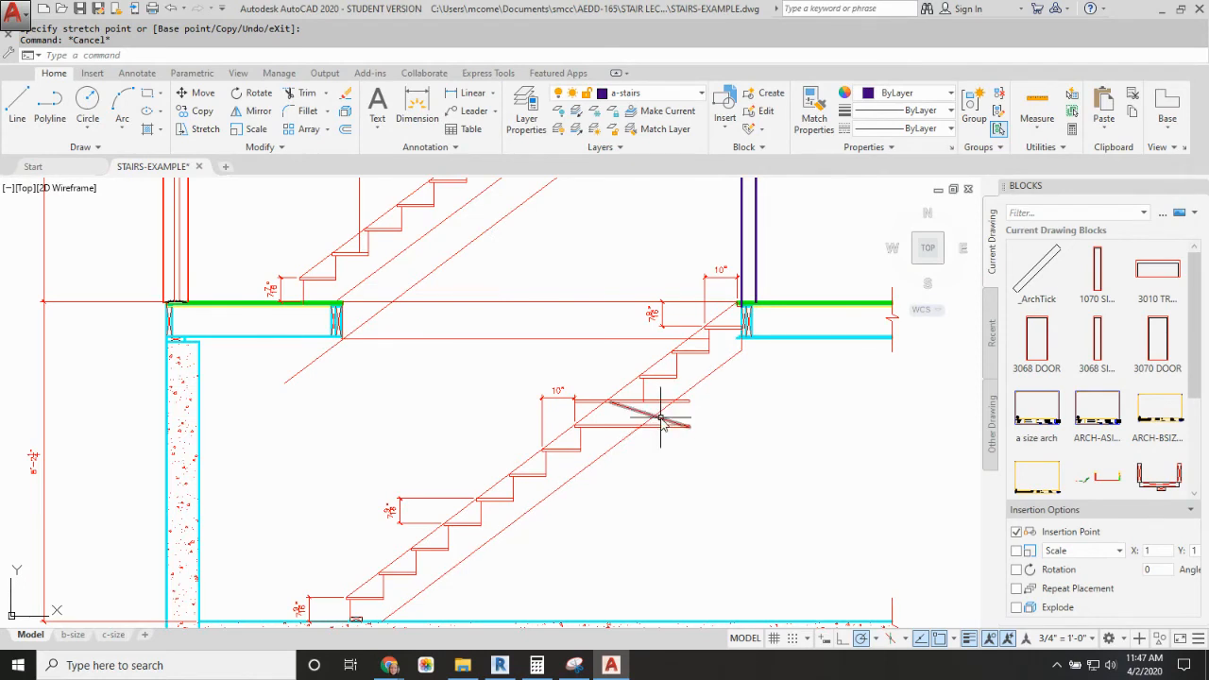
{"action": "left_click", "coordinate": [661, 420]}
{"action": "key", "text": "Delete"}
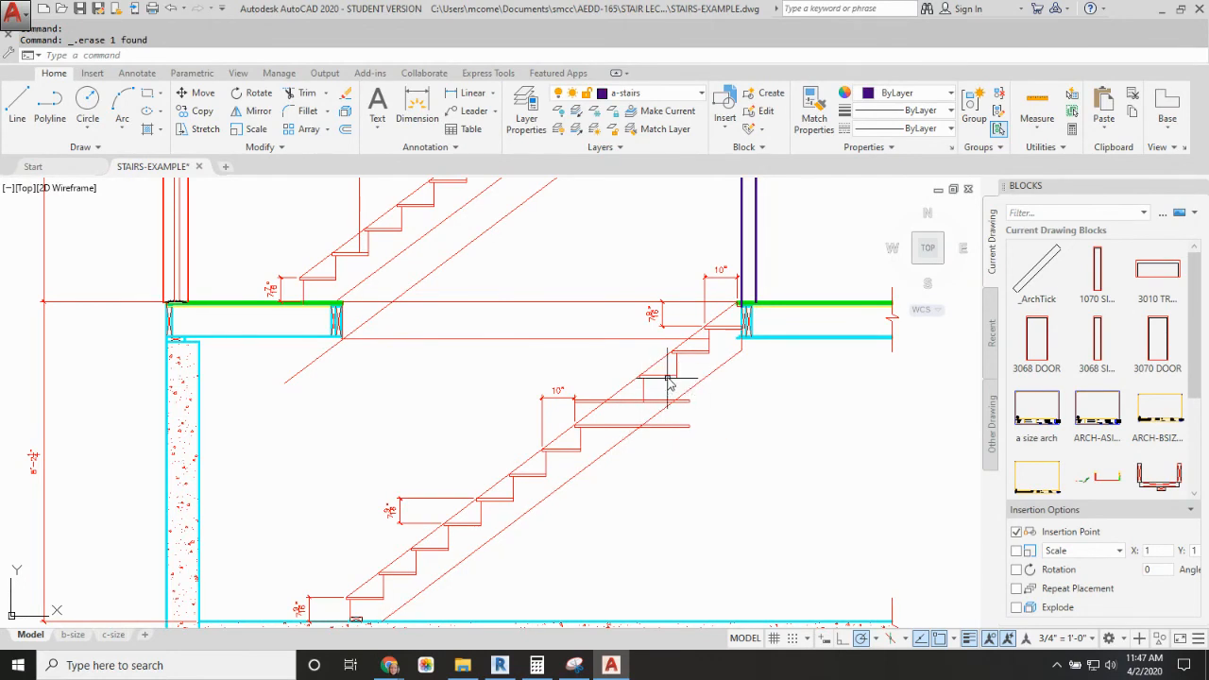
{"action": "type", "text": "E"}
{"action": "key", "text": "Return"}
{"action": "left_click", "coordinate": [660, 378]}
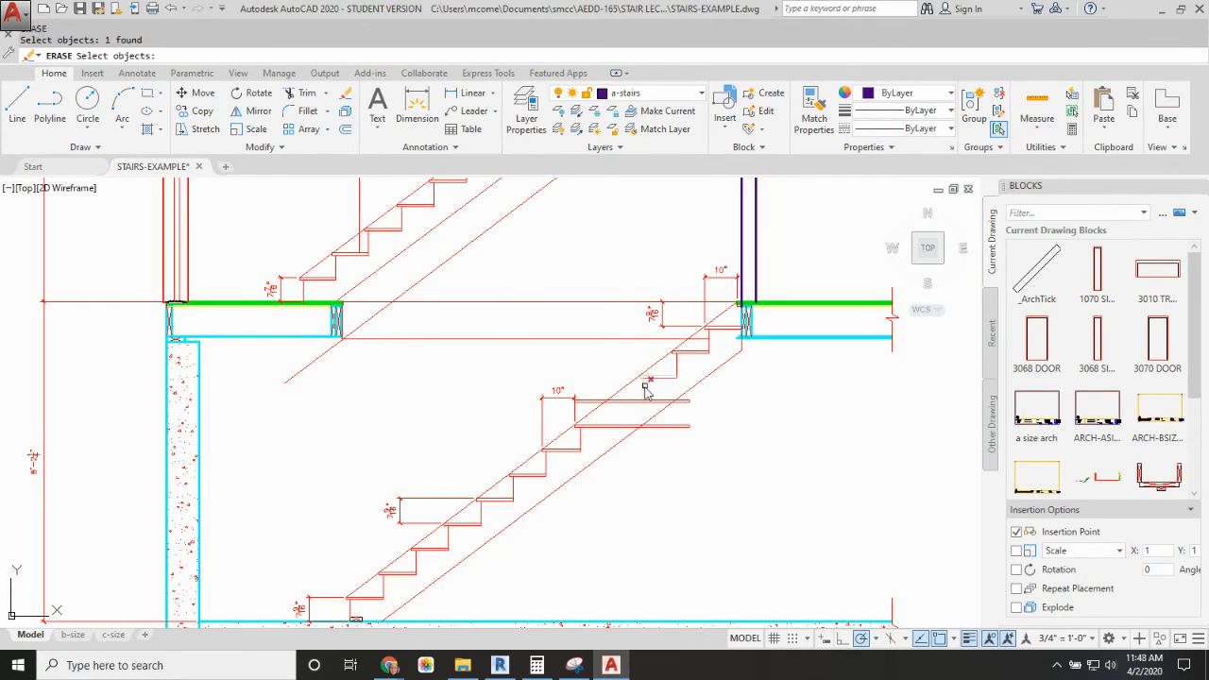
{"action": "left_click", "coordinate": [677, 364]}
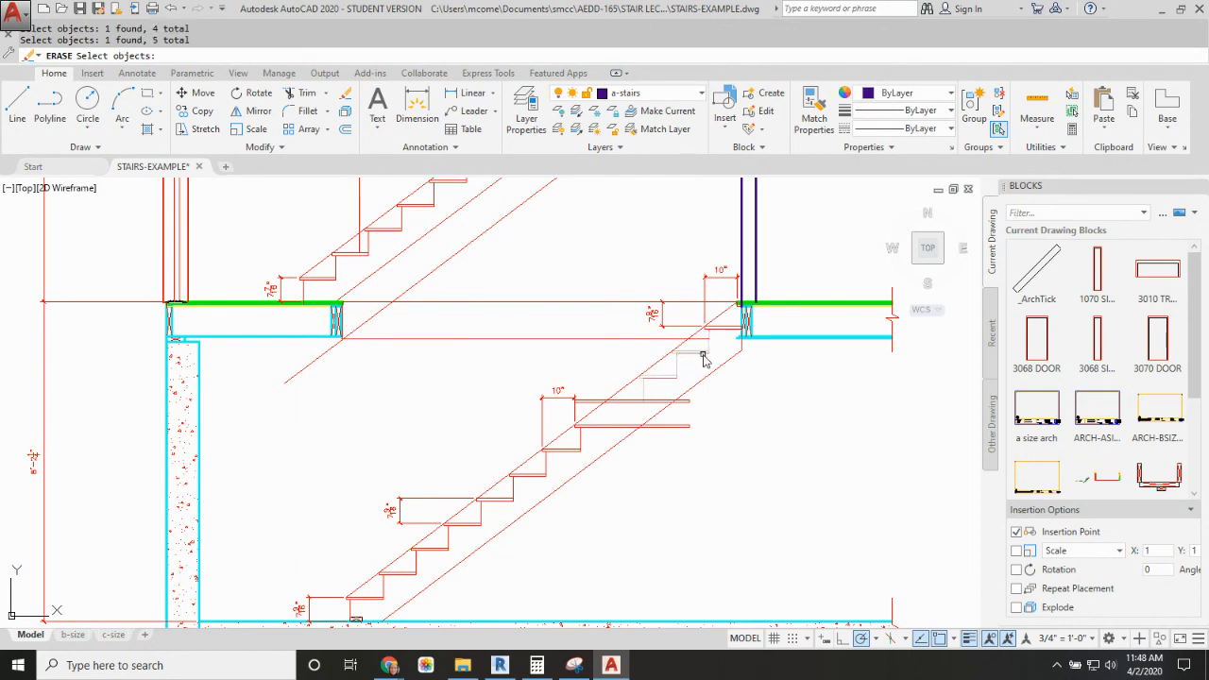
{"action": "key", "text": "Return"}
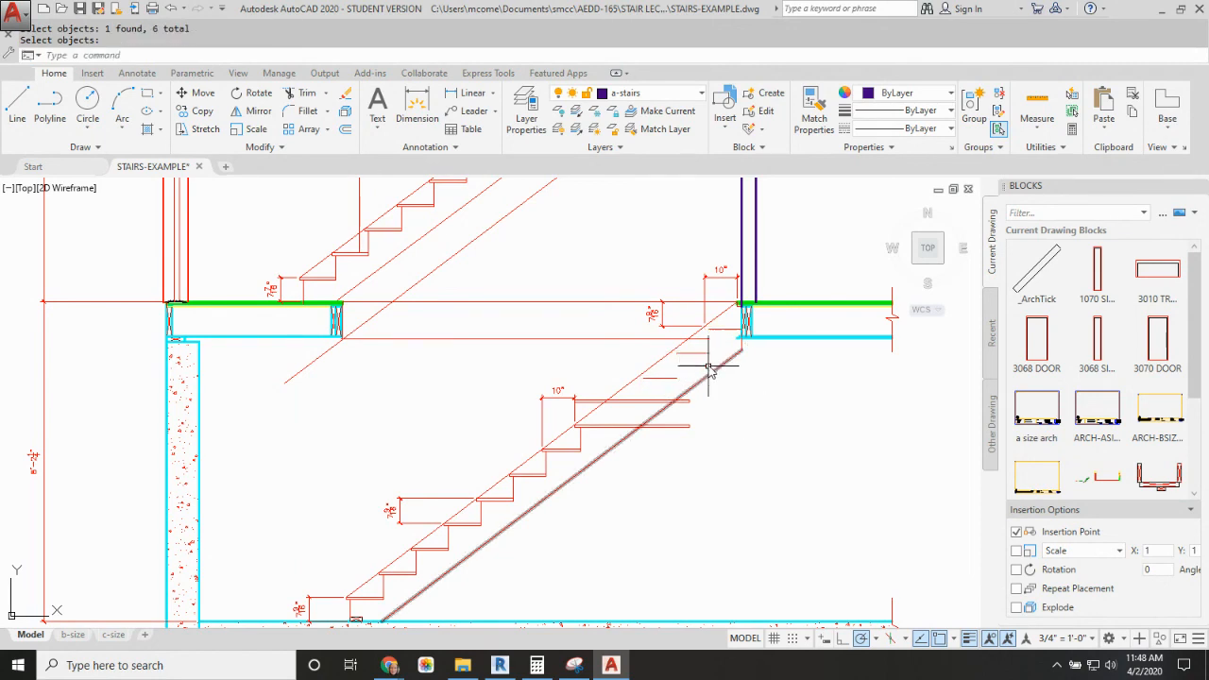
{"action": "left_click", "coordinate": [705, 352]}
{"action": "left_click", "coordinate": [738, 328]}
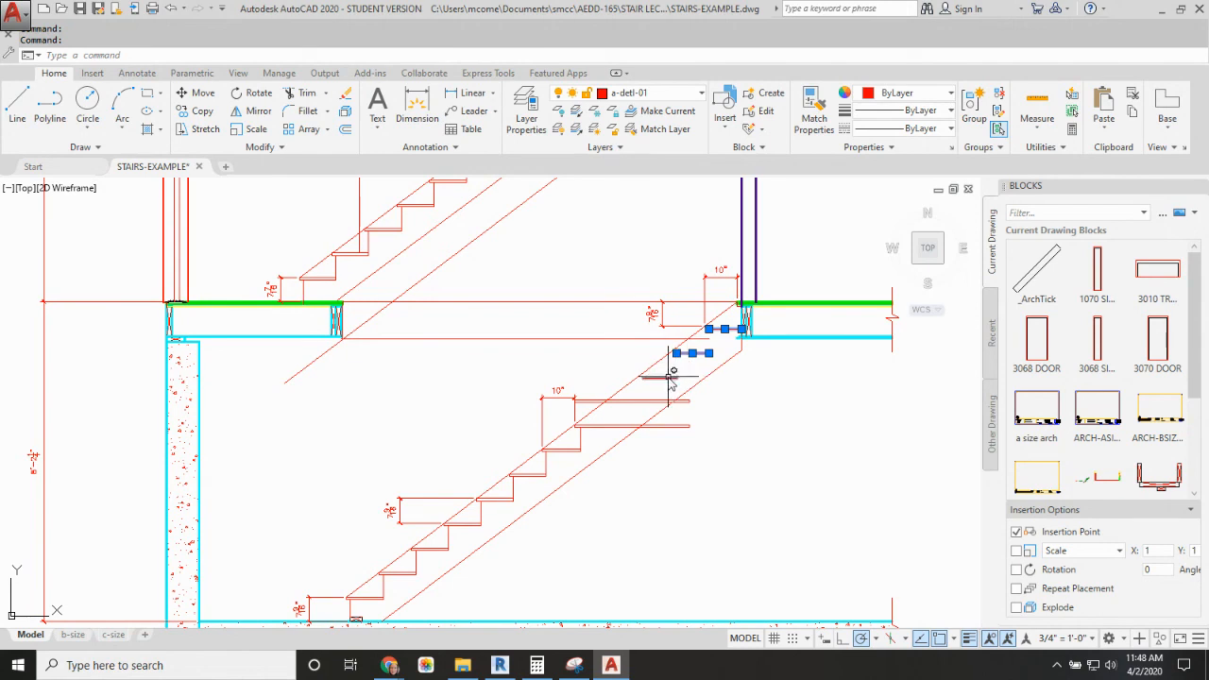
{"action": "key", "text": "Delete"}
Step: Copy the long tread above the landing upward three times, spaced one riser height apart
{"action": "key", "text": "Return"}
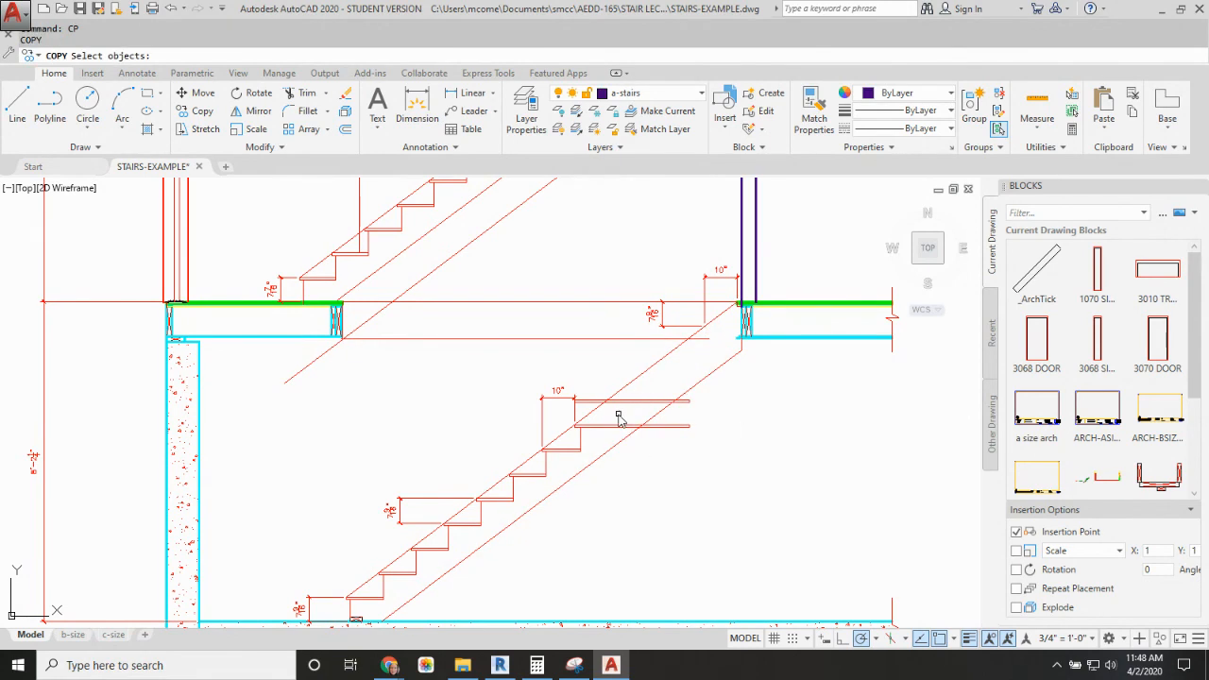
{"action": "left_click", "coordinate": [637, 391]}
{"action": "left_click", "coordinate": [619, 415]}
{"action": "key", "text": "Return"}
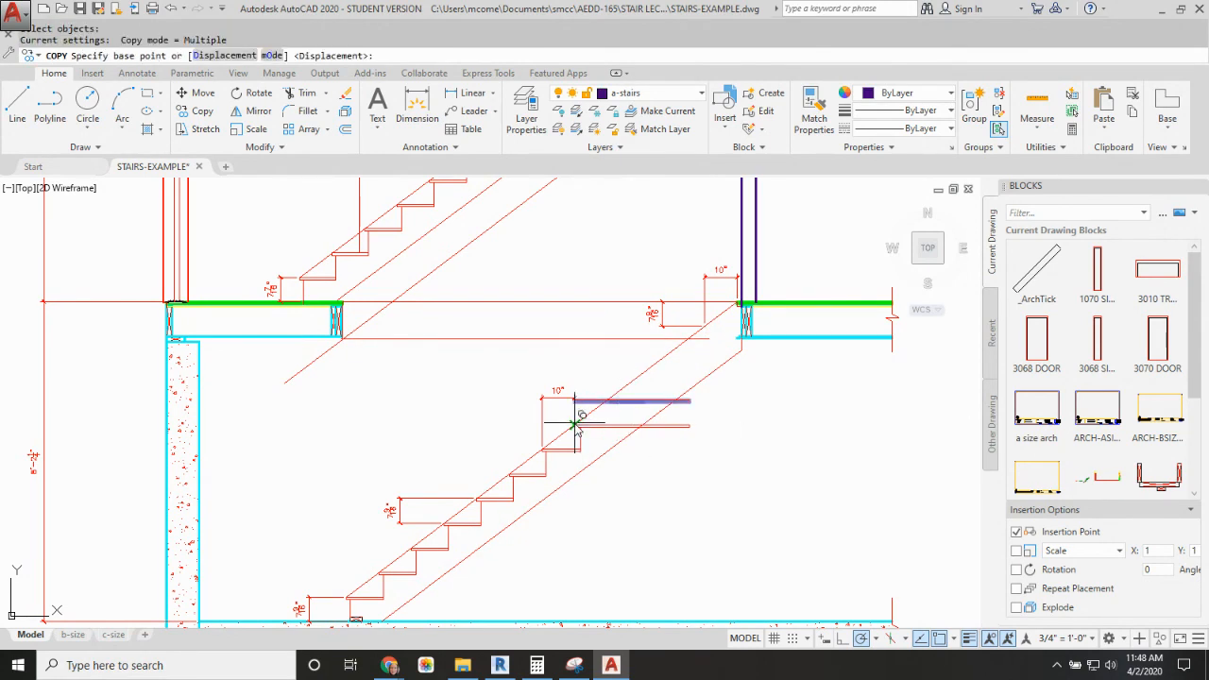
{"action": "left_click", "coordinate": [575, 426]}
{"action": "scroll", "coordinate": [567, 416], "scroll_direction": "up", "scroll_amount": 8}
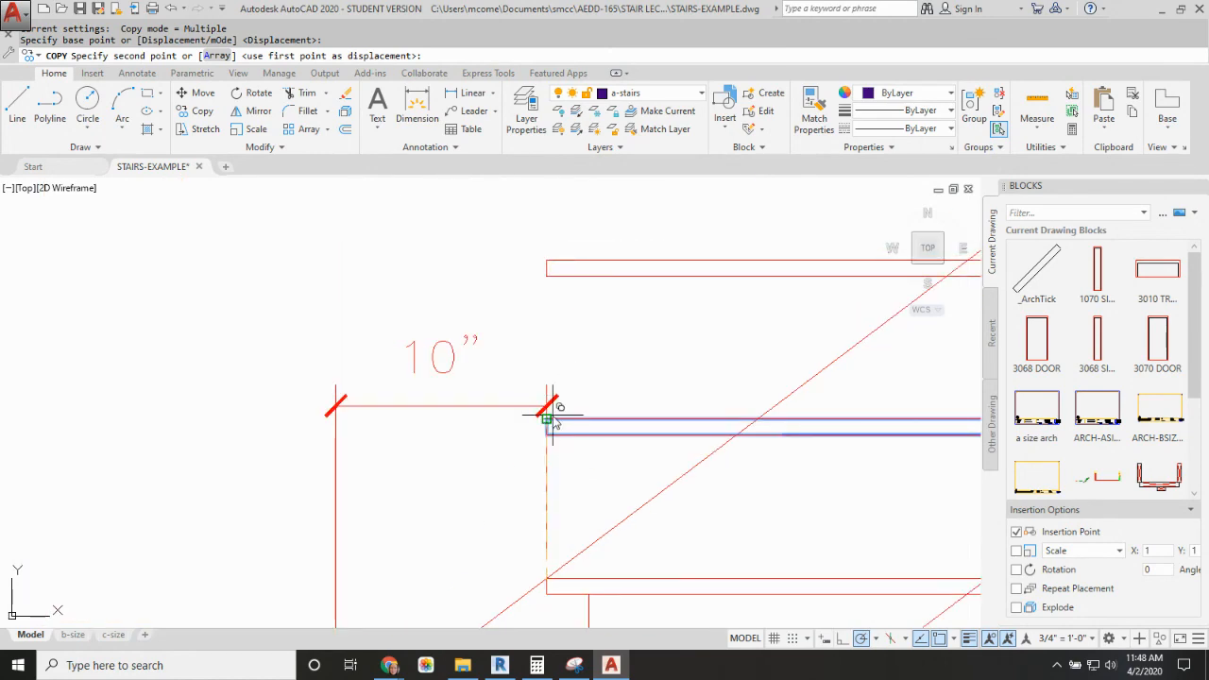
{"action": "left_click", "coordinate": [547, 268]}
{"action": "scroll", "coordinate": [616, 293], "scroll_direction": "down", "scroll_amount": 4}
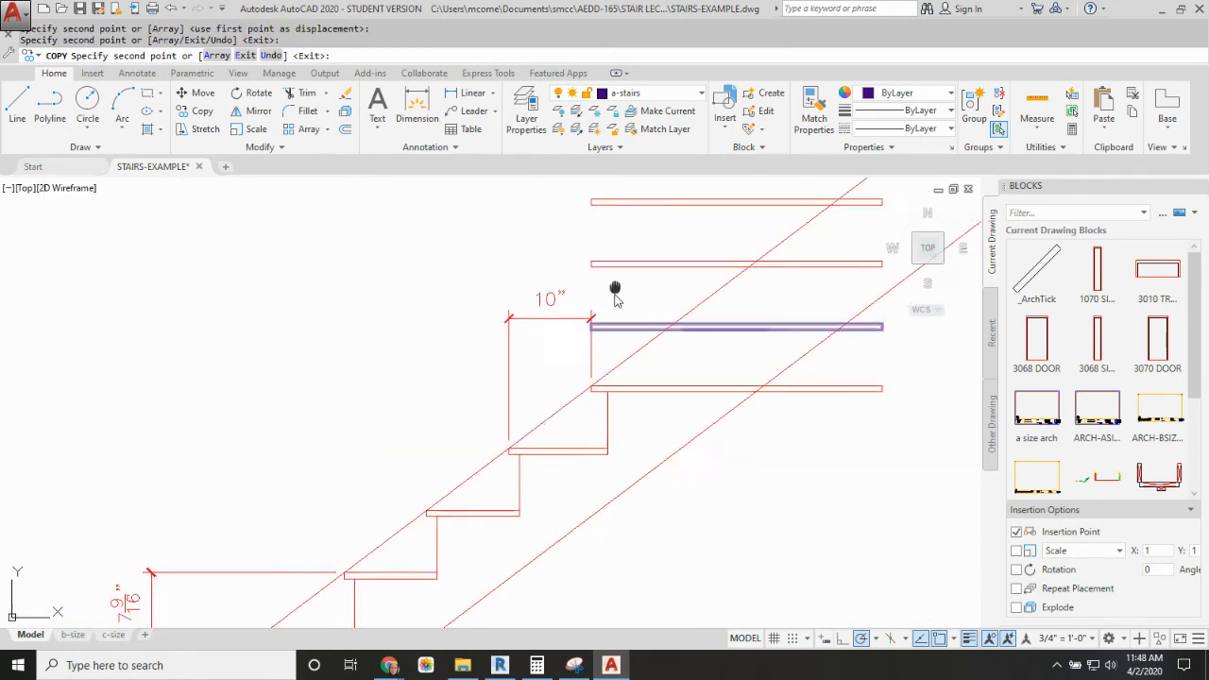
{"action": "mouse_move", "coordinate": [615, 293]}
{"action": "middle_mouse_down"}
{"action": "mouse_move", "coordinate": [629, 311]}
{"action": "mouse_move", "coordinate": [573, 270]}
{"action": "middle_mouse_up"}
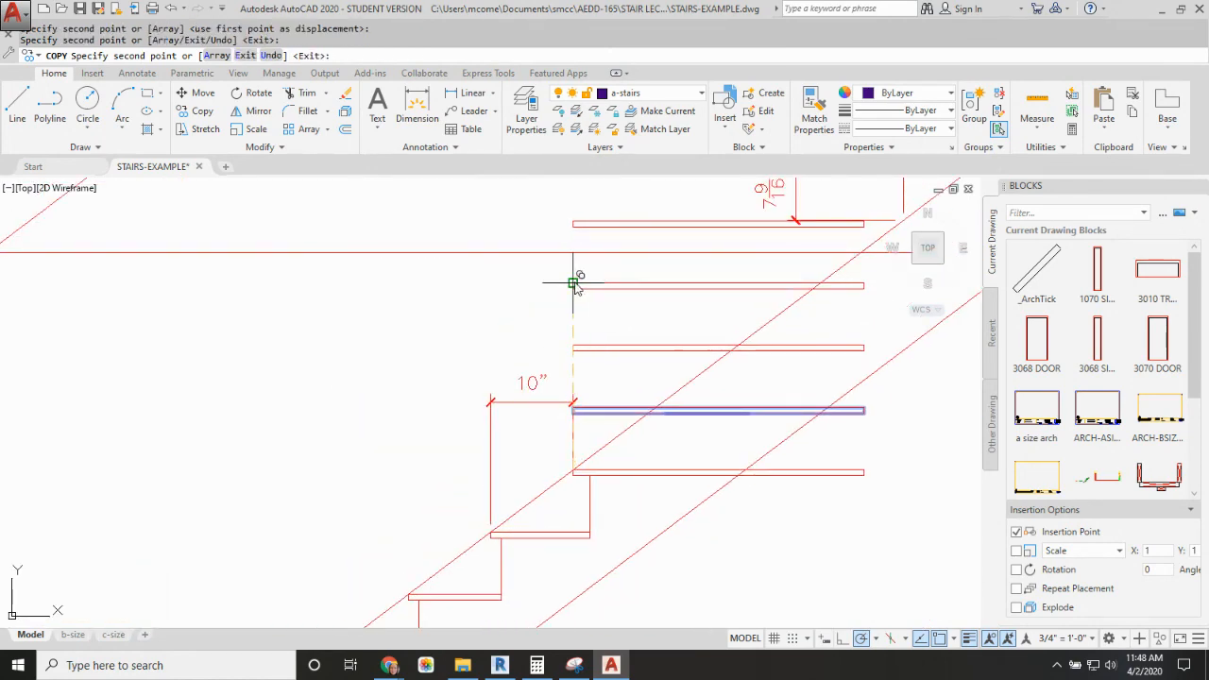
{"action": "left_click", "coordinate": [574, 284]}
{"action": "scroll", "coordinate": [574, 284], "scroll_direction": "down", "scroll_amount": 4}
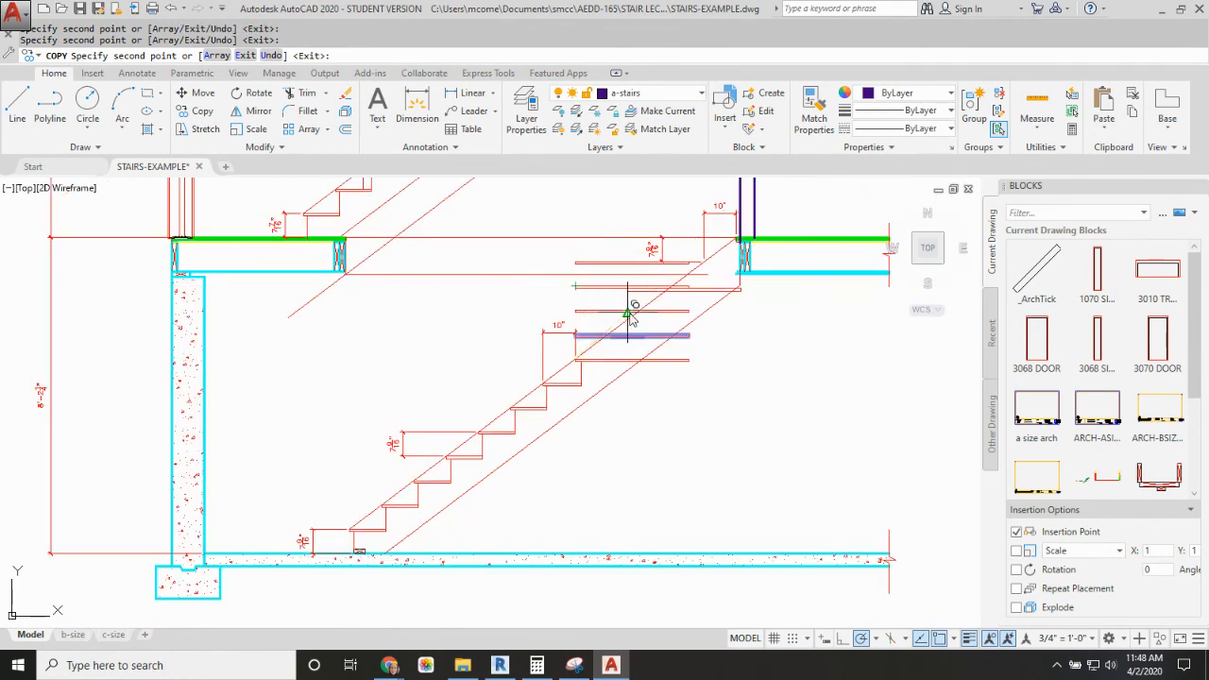
{"action": "key", "text": "Escape"}
Step: Draw a vertical line along the right ends of the long treads, from just below the landing up to the first-floor line
{"action": "type", "text": "l"}
{"action": "key", "text": "Return"}
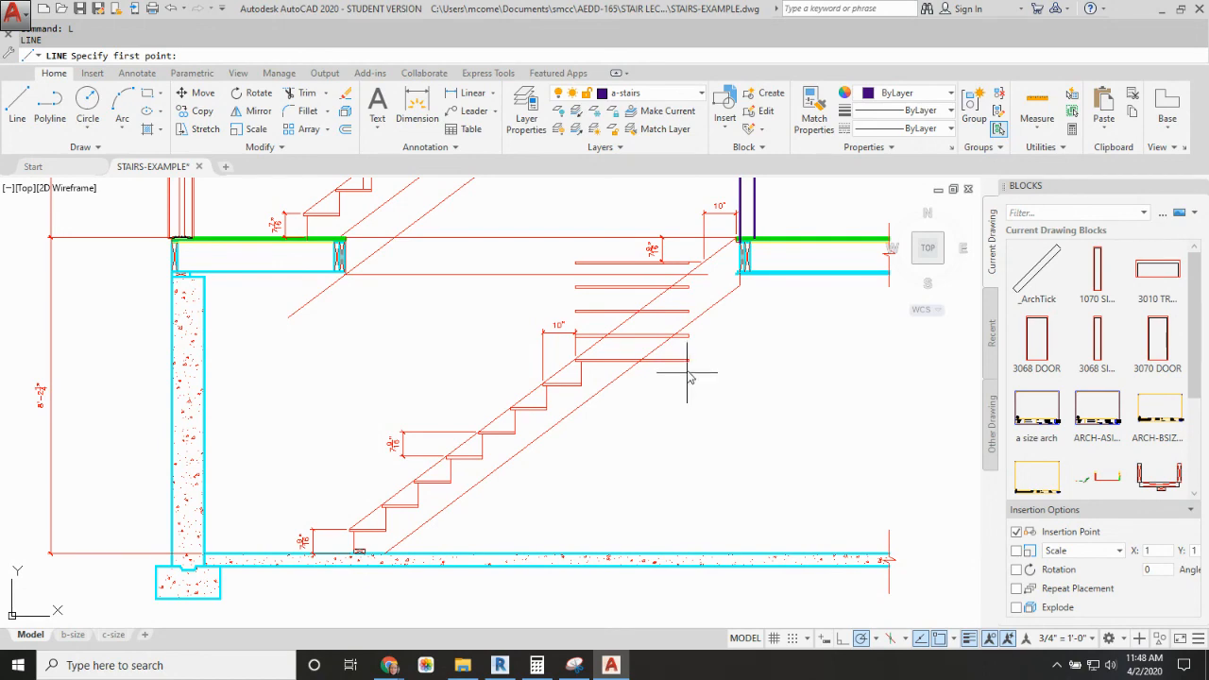
{"action": "left_click", "coordinate": [689, 382]}
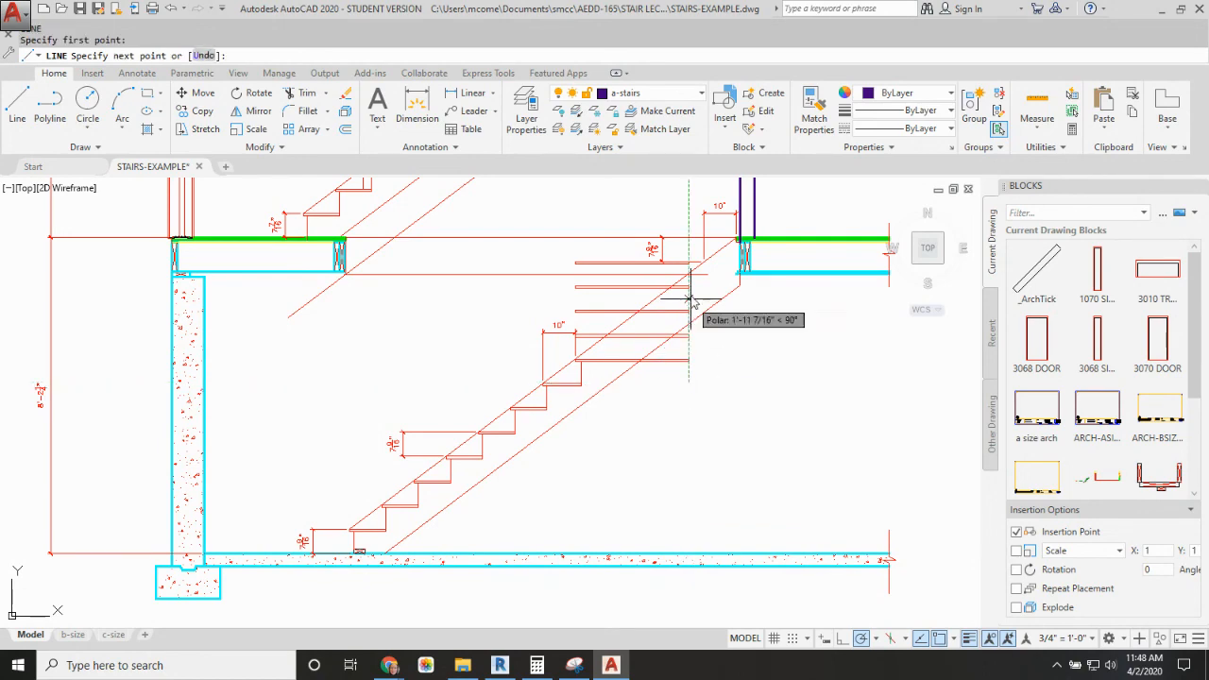
{"action": "left_click", "coordinate": [697, 240]}
{"action": "key", "text": "Return"}
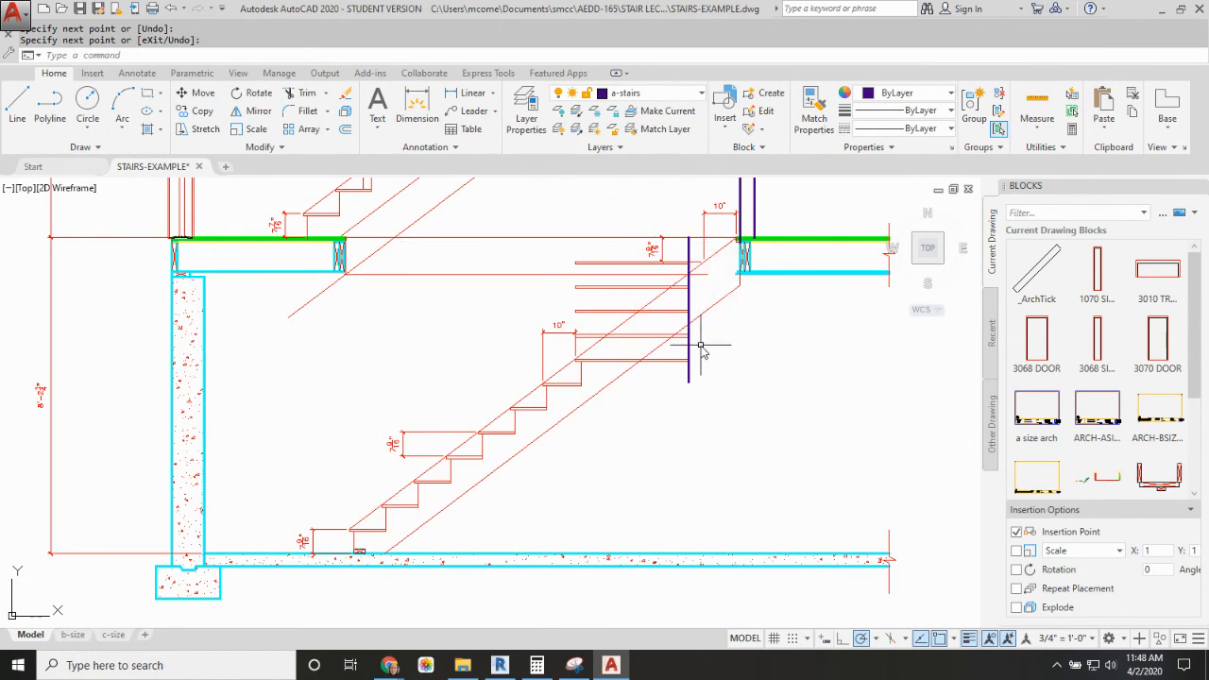
{"action": "scroll", "coordinate": [701, 348], "scroll_direction": "down", "scroll_amount": 4}
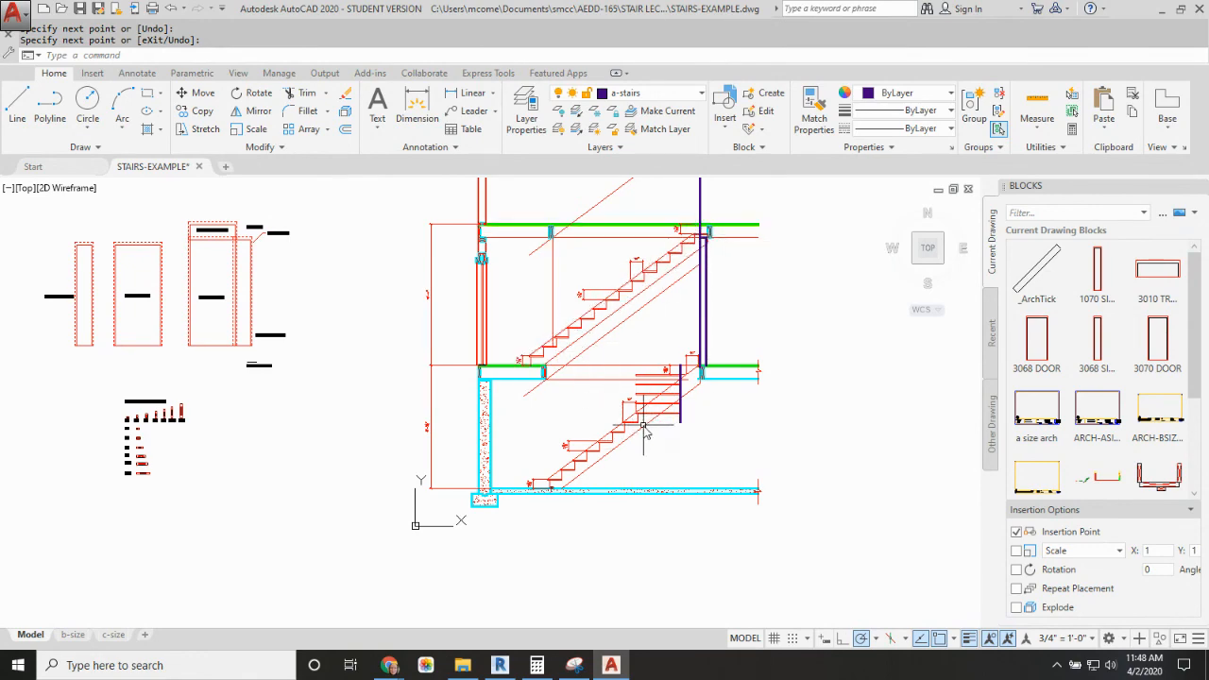
{"action": "scroll", "coordinate": [644, 430], "scroll_direction": "up", "scroll_amount": 4}
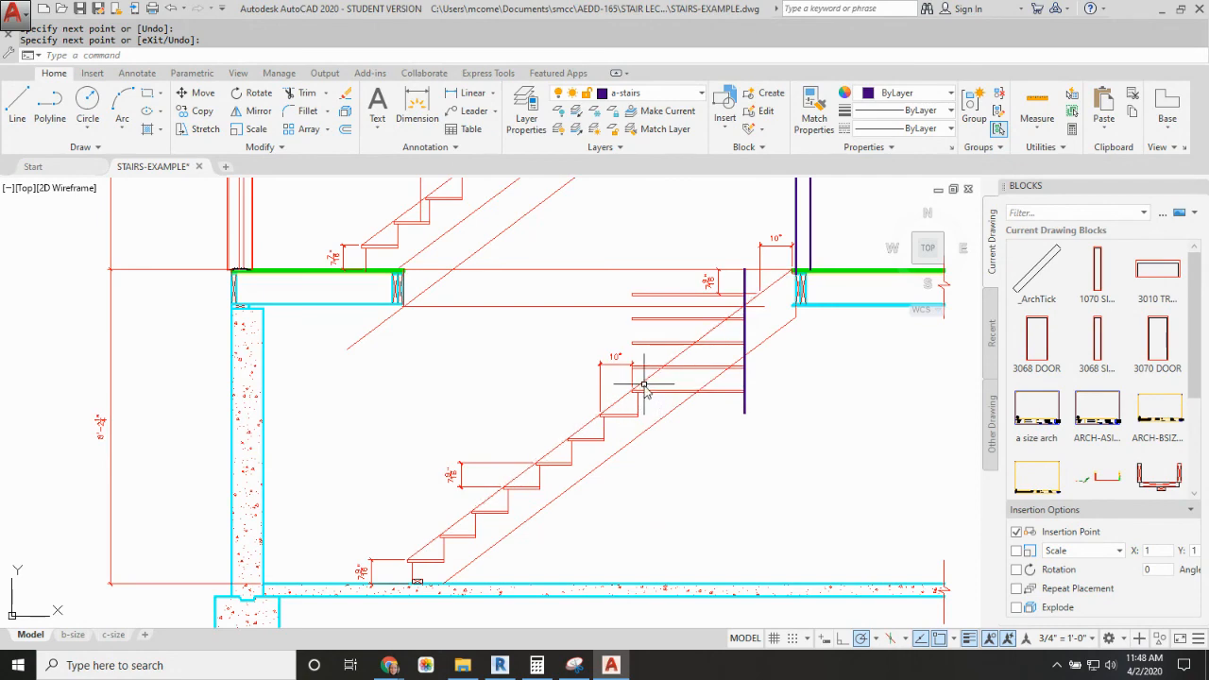
{"action": "type", "text": "MI"}
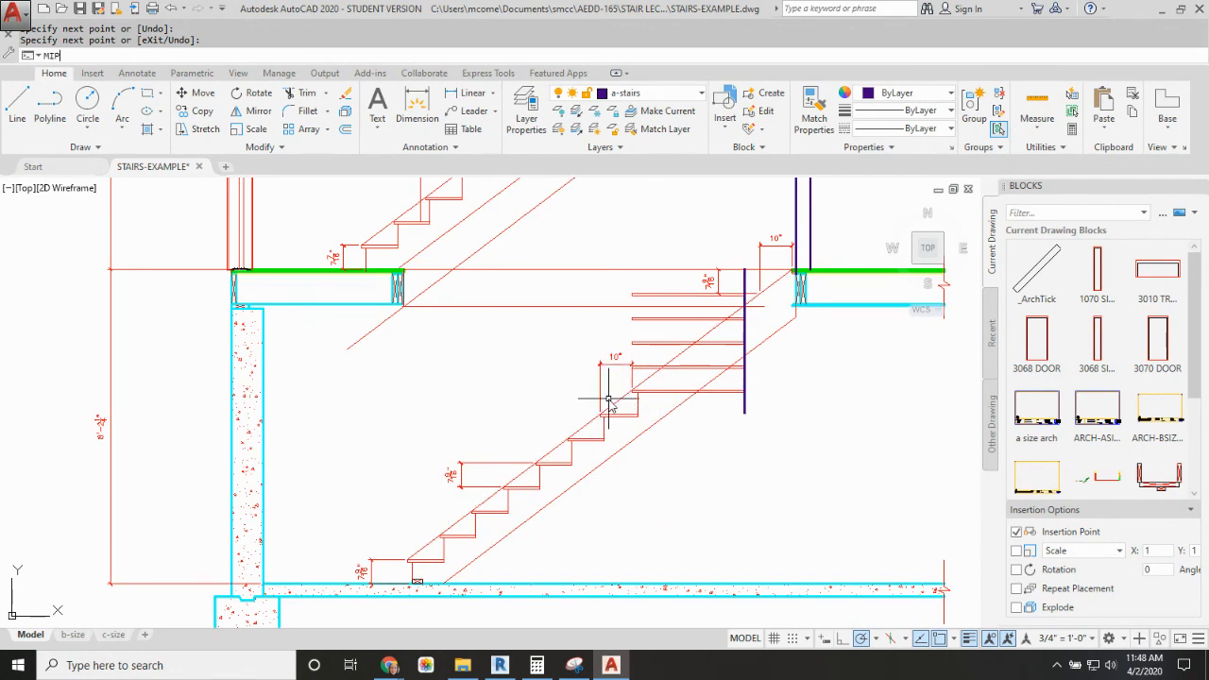
{"action": "type", "text": "P"}
{"action": "key", "text": "Escape"}
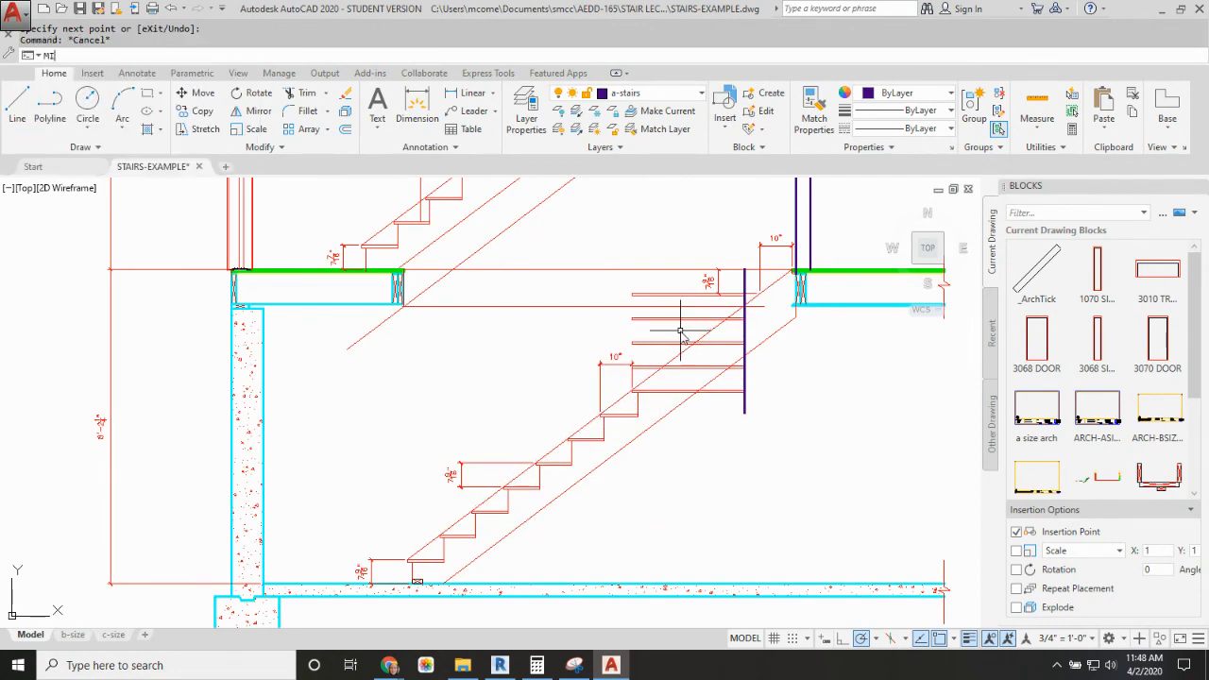
{"action": "key", "text": "Return"}
{"action": "left_click", "coordinate": [364, 390]}
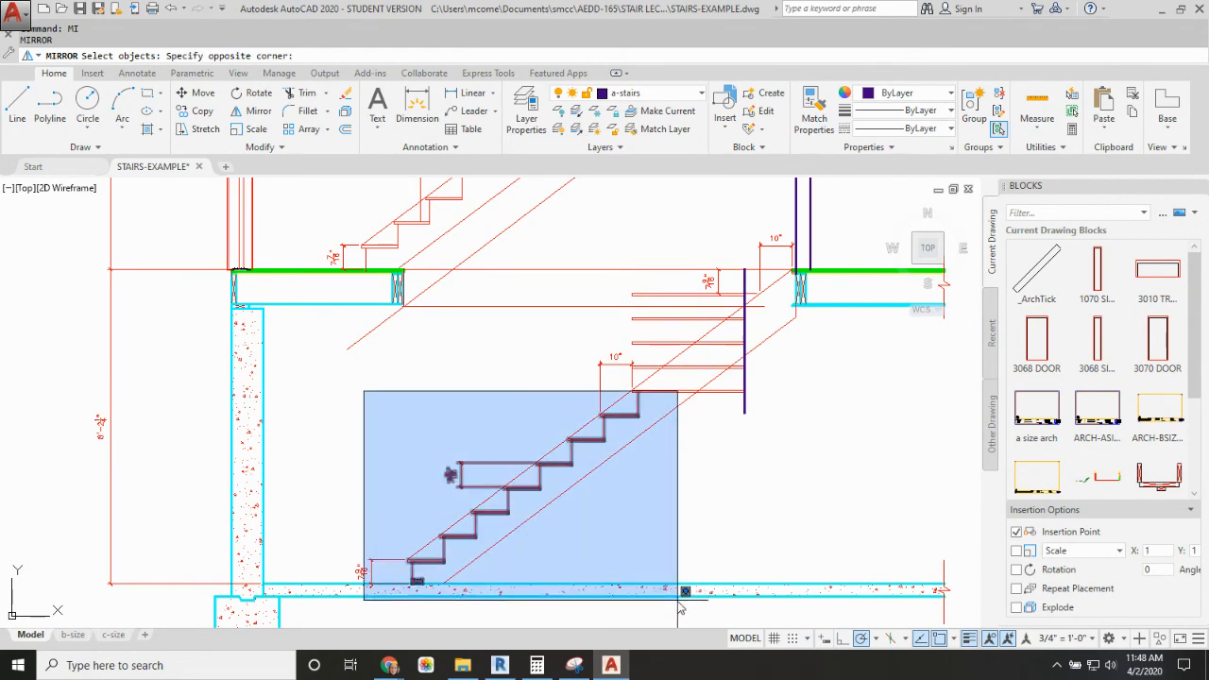
{"action": "left_click", "coordinate": [711, 587]}
{"action": "key", "text": "Return"}
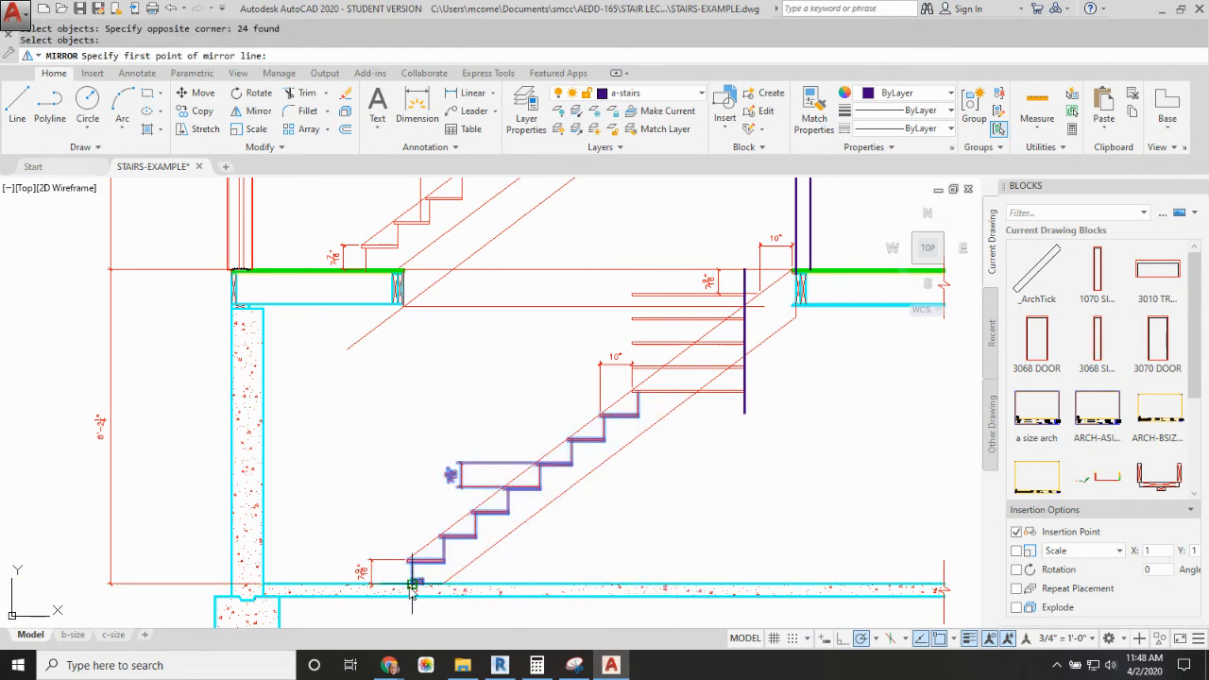
{"action": "left_click", "coordinate": [412, 584]}
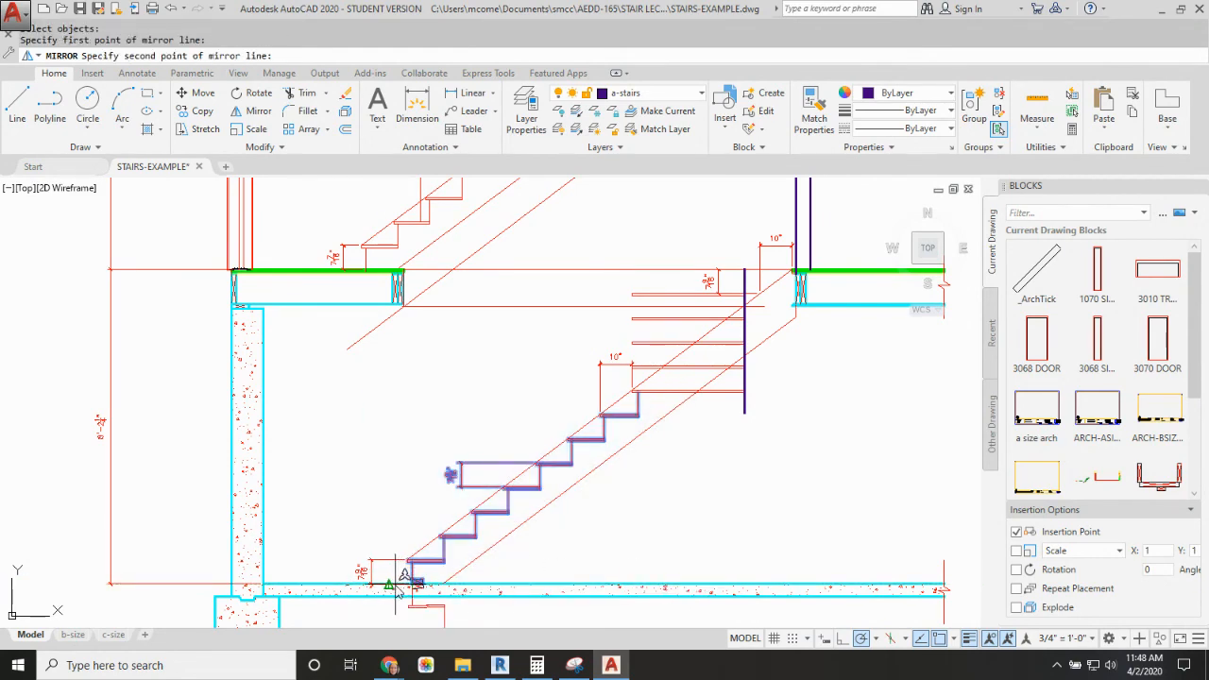
{"action": "key", "text": "Escape"}
Step: Mirror the lower basement flight with its riser dimensions about a vertical line just before the first riser, keeping the originals
{"action": "type", "text": "mi"}
{"action": "key", "text": "Return"}
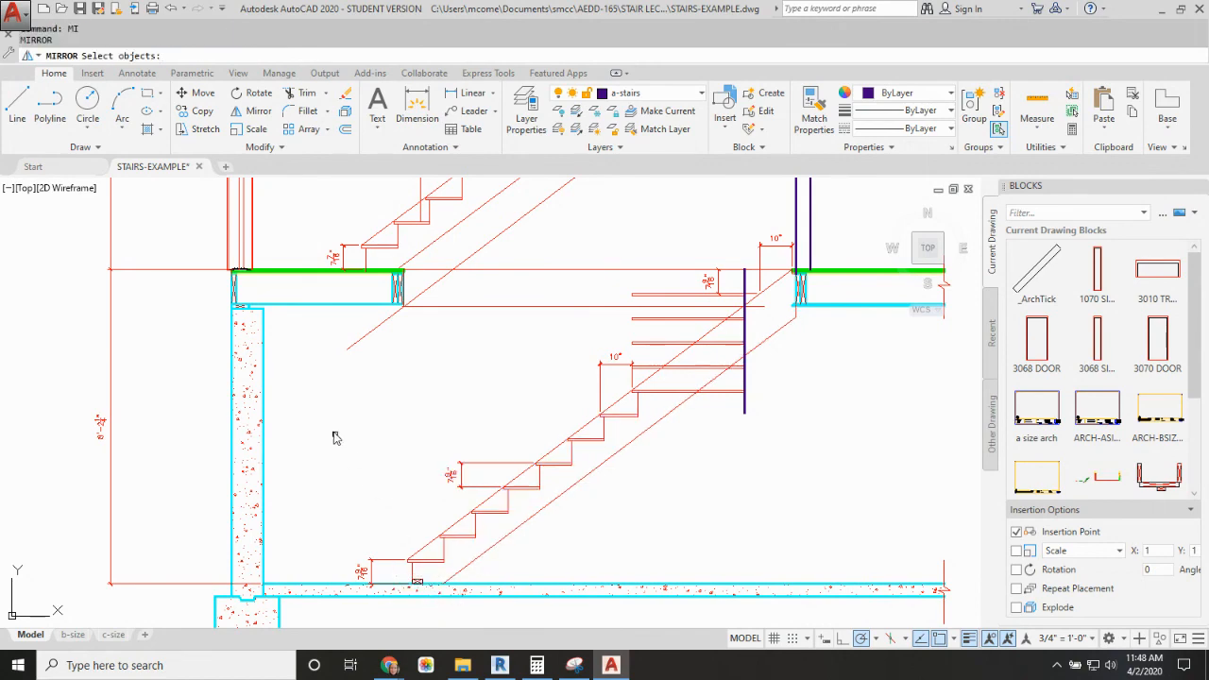
{"action": "left_click", "coordinate": [332, 392]}
{"action": "left_click", "coordinate": [698, 629]}
{"action": "key", "text": "Return"}
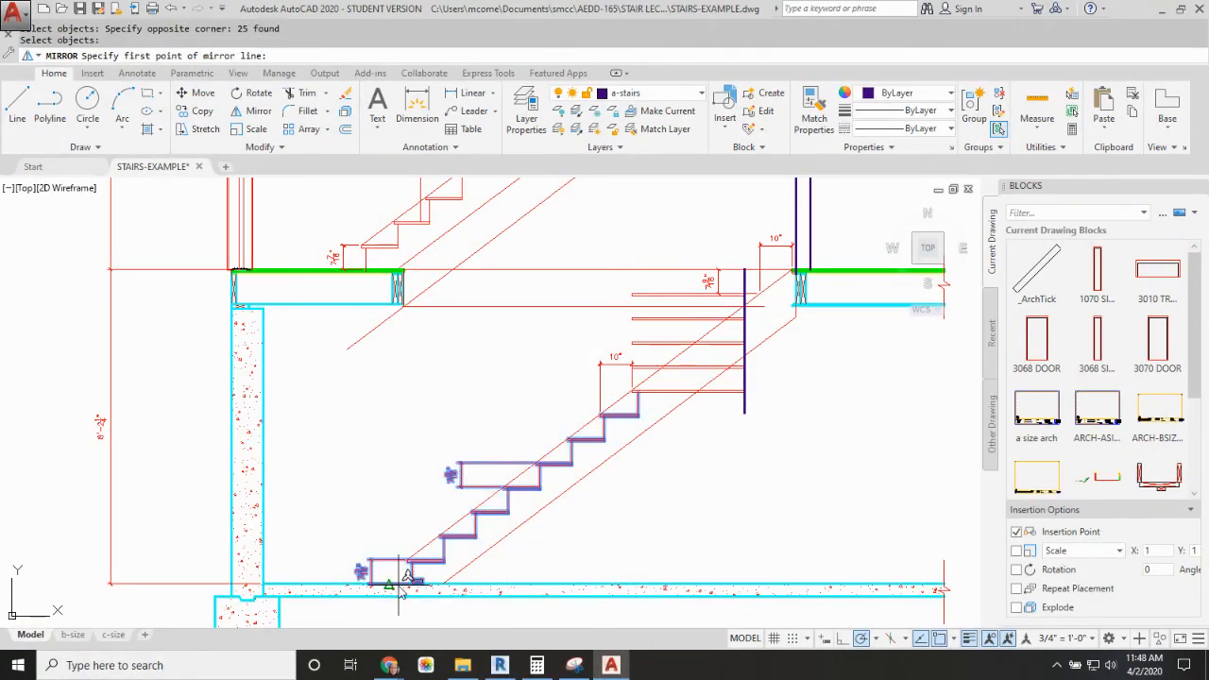
{"action": "left_click", "coordinate": [399, 584]}
{"action": "left_click", "coordinate": [395, 494]}
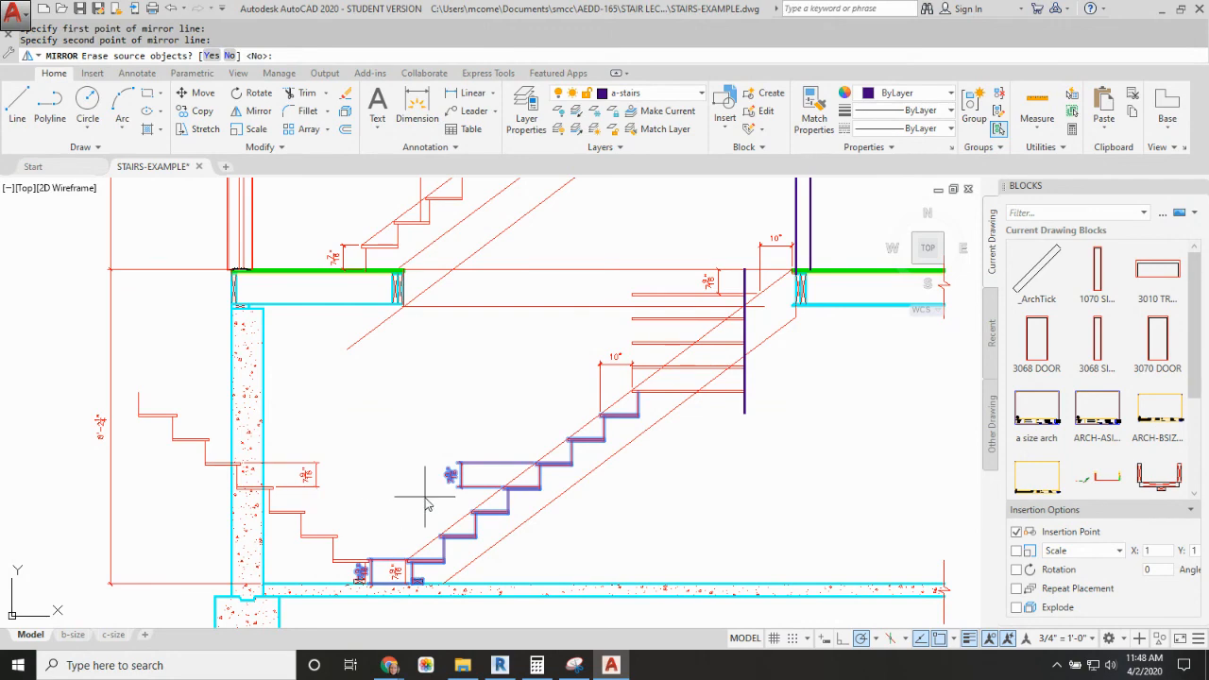
{"action": "key", "text": "Return"}
Step: Move the mirrored flight so the base of its first riser sits at the landing, where the lower flight ends
{"action": "type", "text": "M"}
{"action": "key", "text": "Return"}
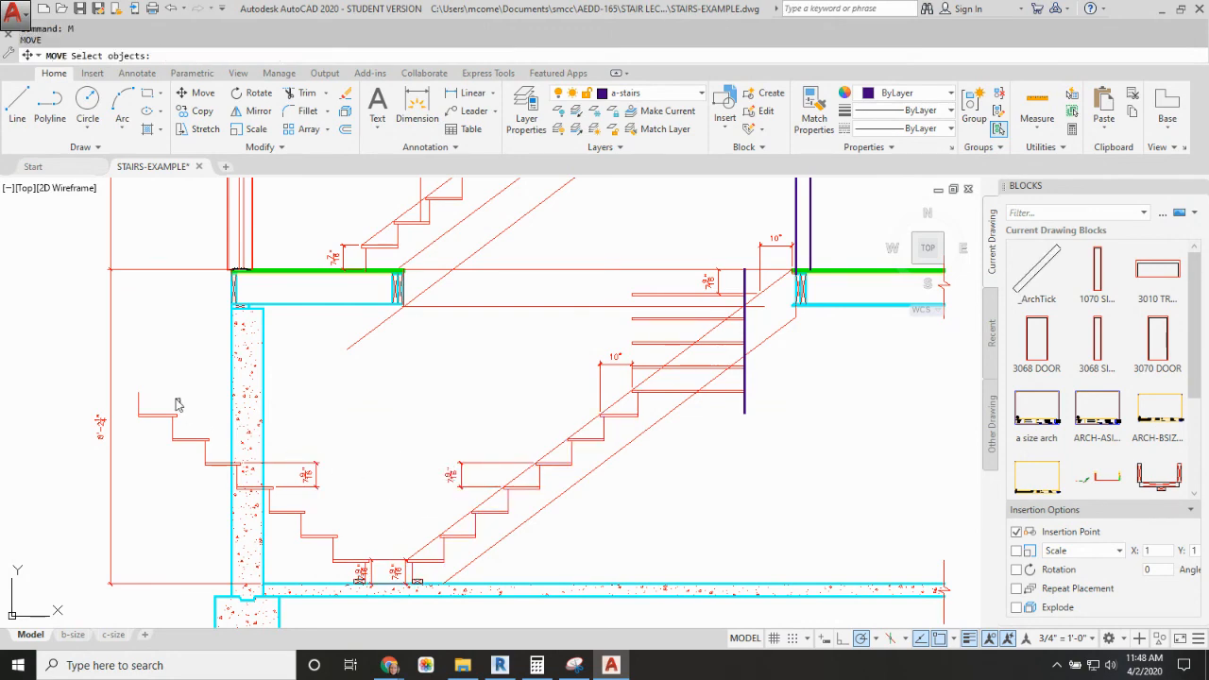
{"action": "left_click", "coordinate": [133, 388]}
{"action": "left_click", "coordinate": [410, 624]}
{"action": "key", "text": "Return"}
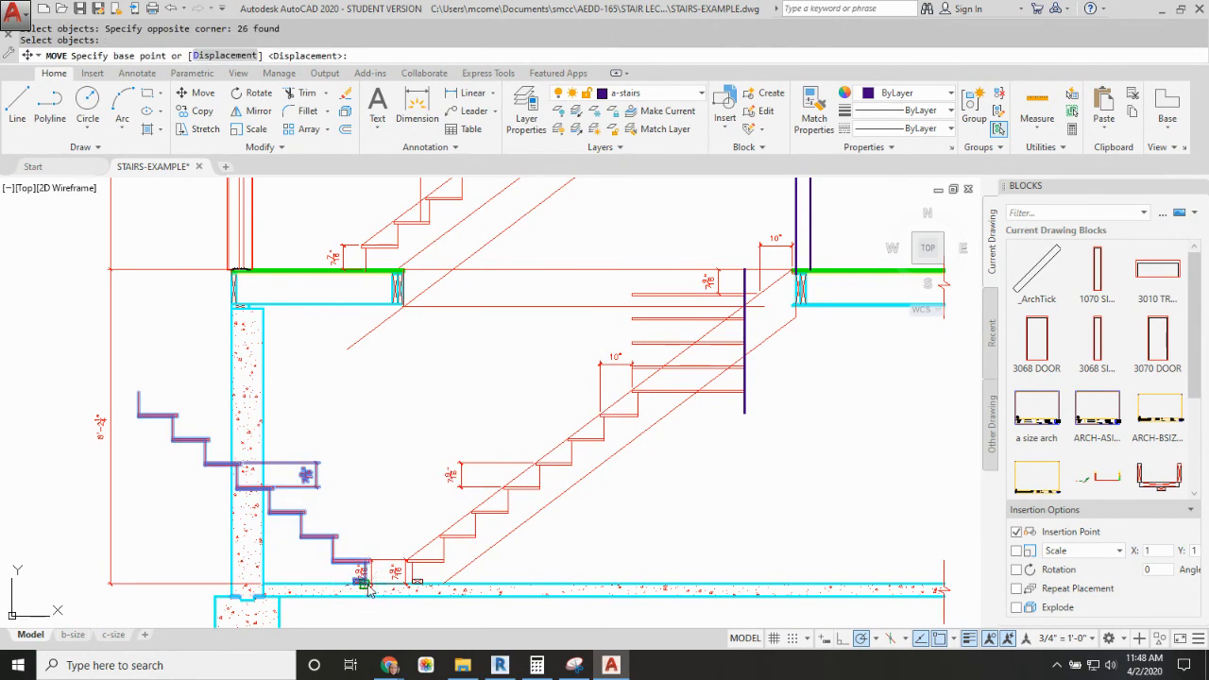
{"action": "left_click", "coordinate": [361, 574]}
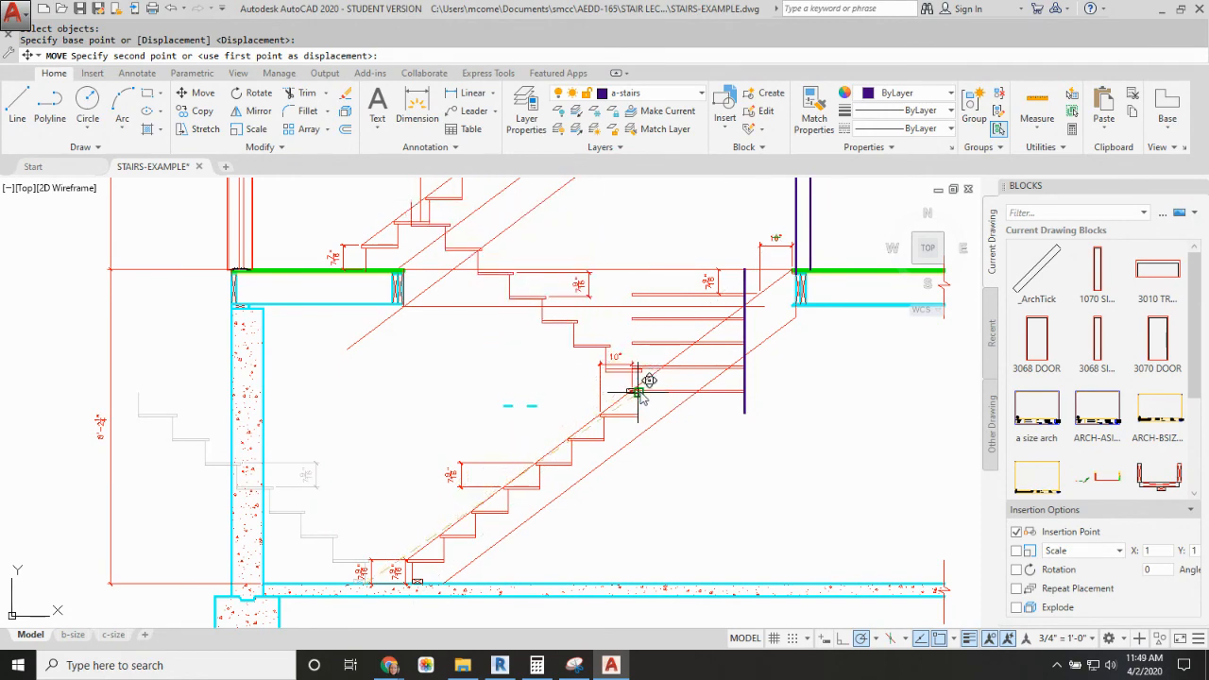
{"action": "key", "text": "Escape"}
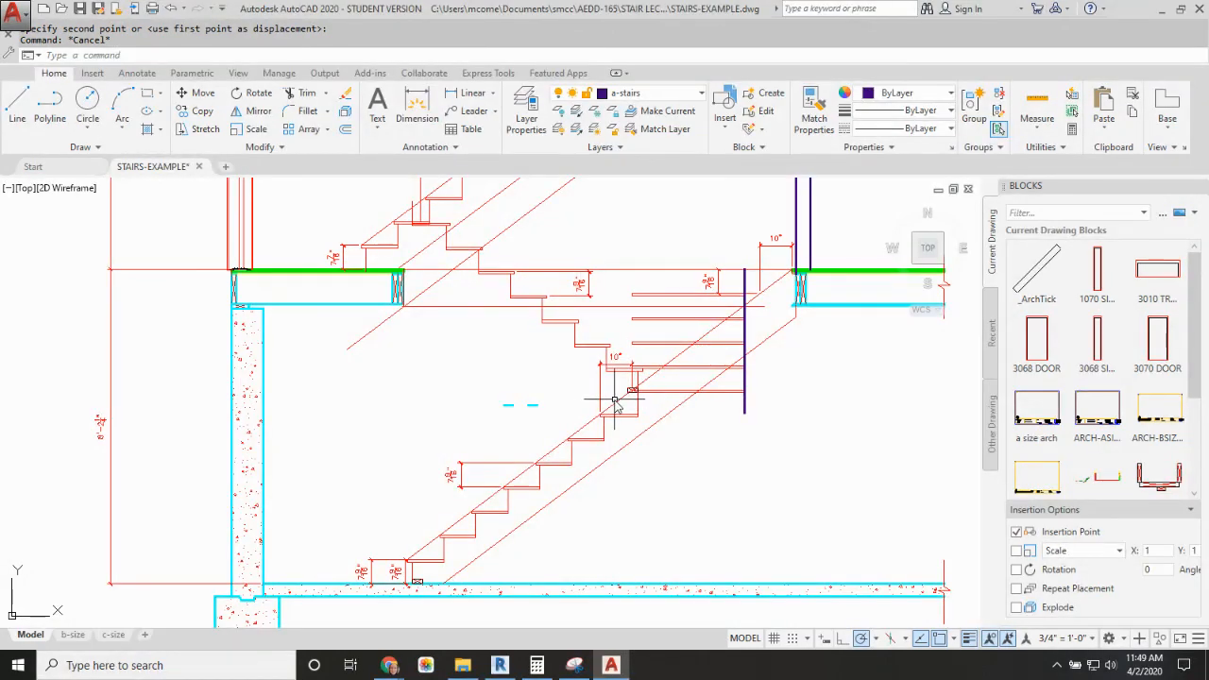
Step: Erase the mirrored flight's surplus treads and risers from just below the first-floor line upward
{"action": "left_click", "coordinate": [519, 282]}
{"action": "left_click", "coordinate": [510, 288]}
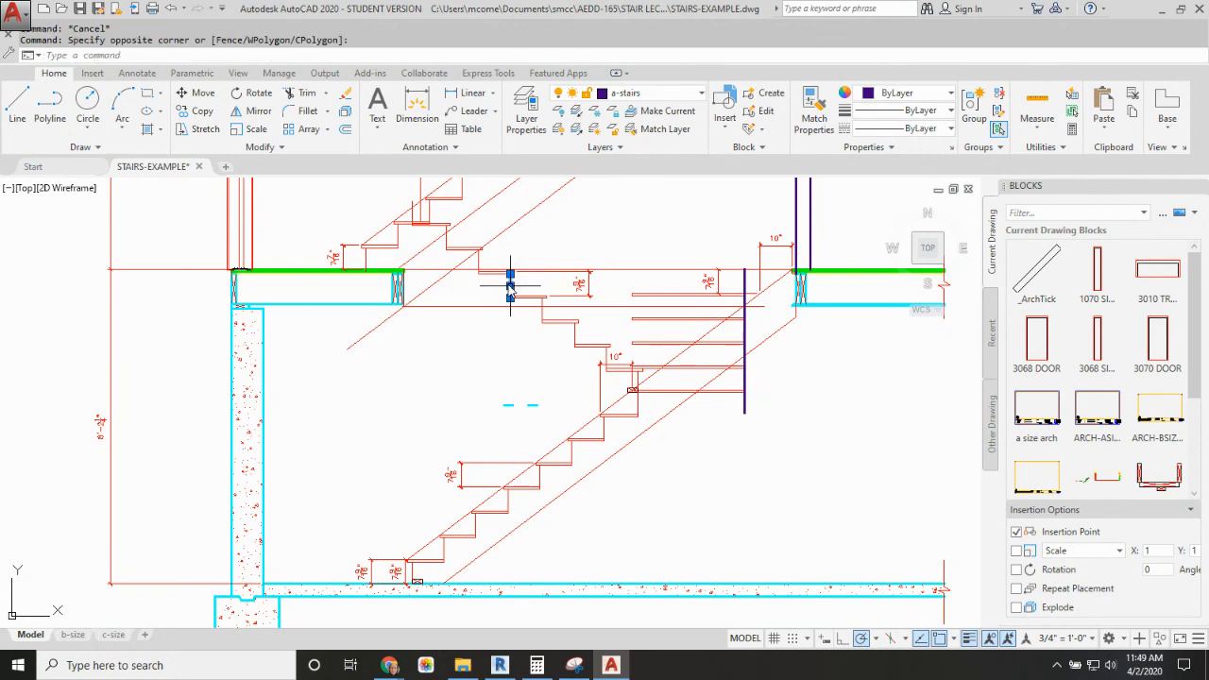
{"action": "key", "text": "Delete"}
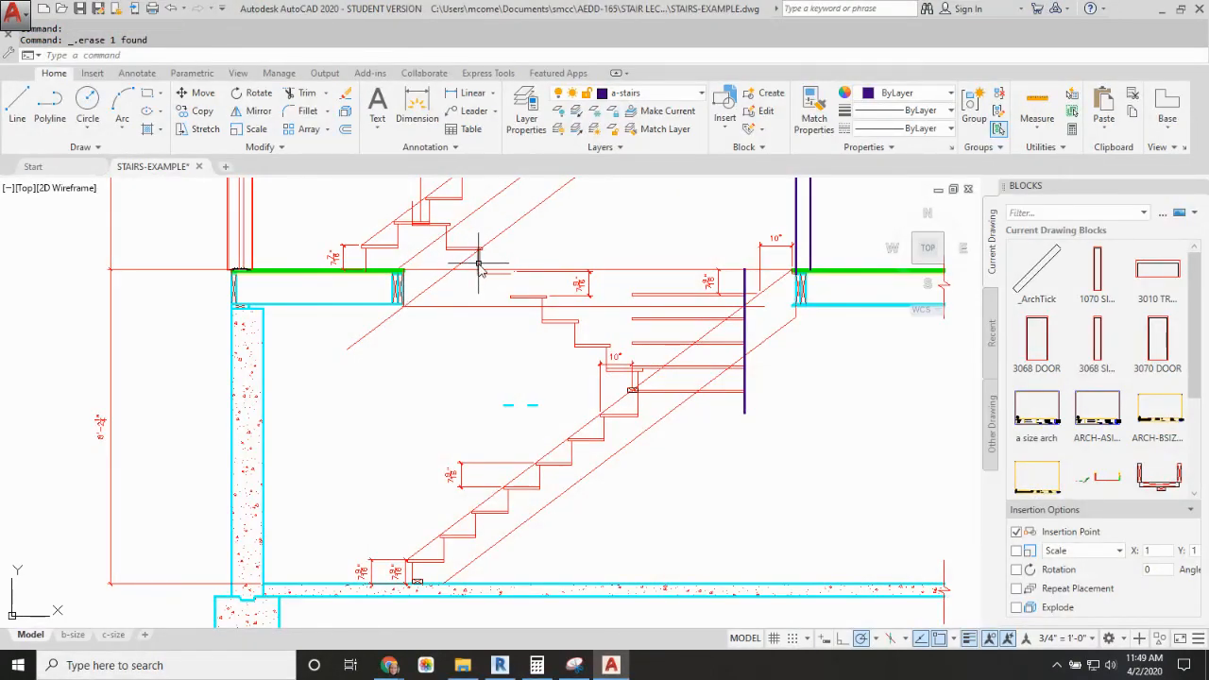
{"action": "key", "text": "Delete"}
{"action": "left_click", "coordinate": [455, 248]}
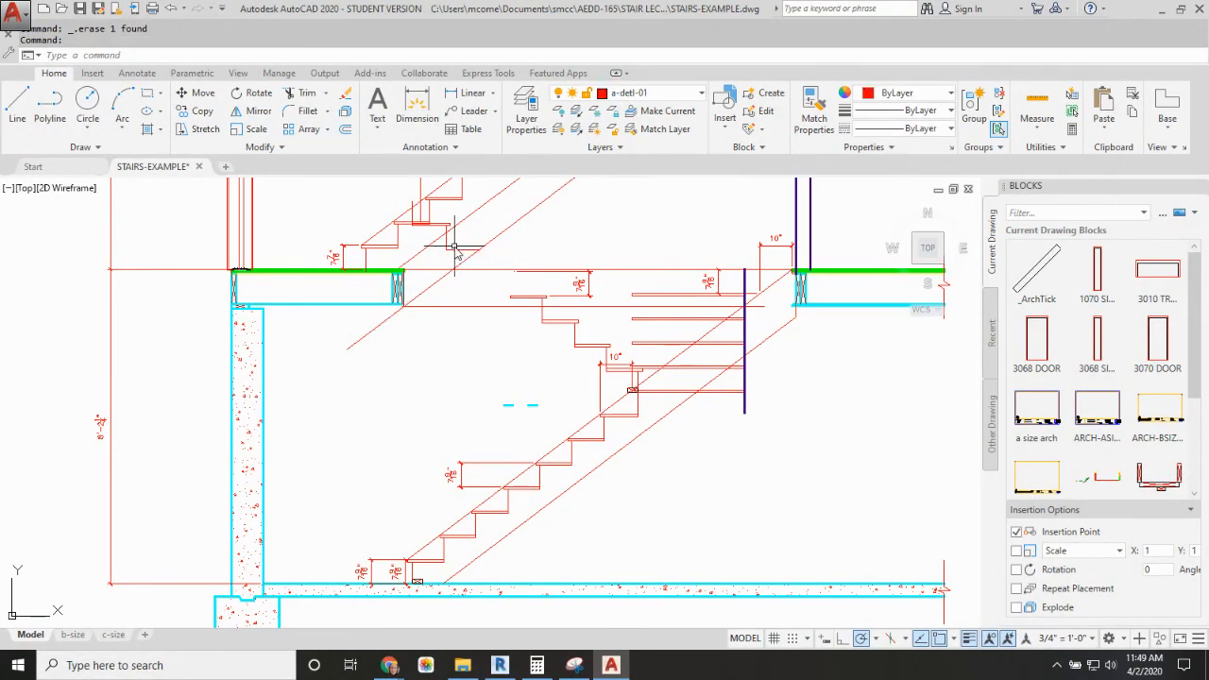
{"action": "key", "text": "Delete"}
{"action": "left_click", "coordinate": [449, 245]}
{"action": "key", "text": "Delete"}
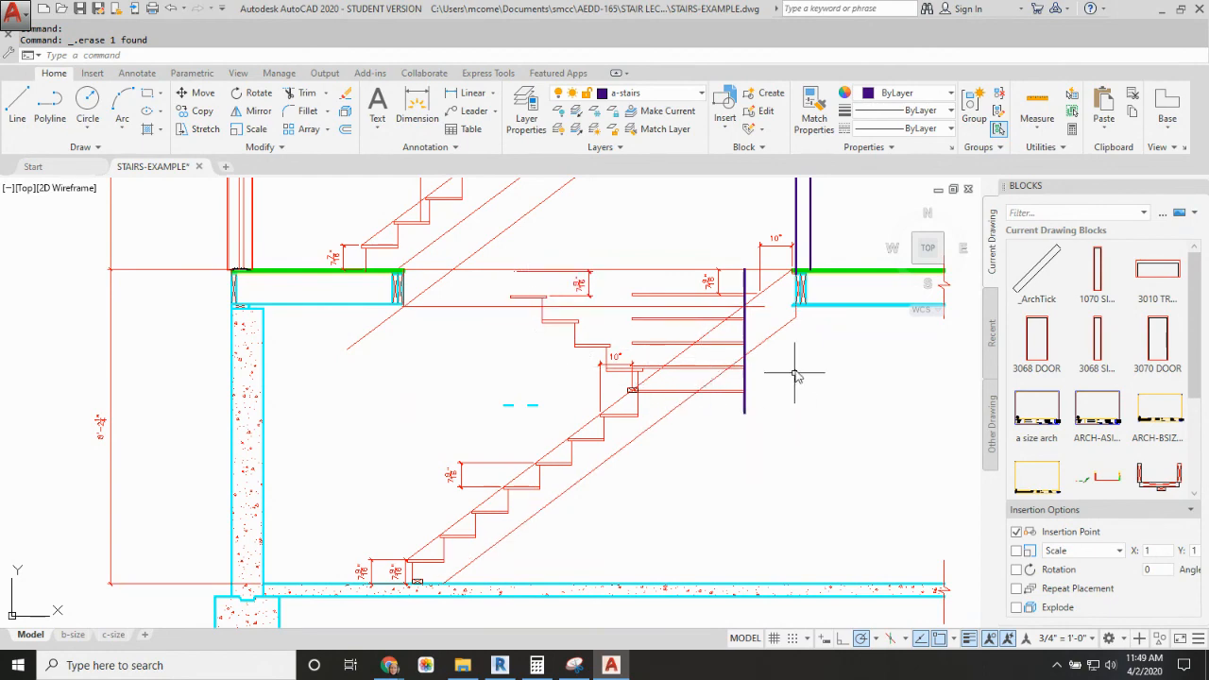
{"action": "scroll", "coordinate": [756, 387], "scroll_direction": "down", "scroll_amount": 5}
{"action": "scroll", "coordinate": [696, 421], "scroll_direction": "up", "scroll_amount": 4}
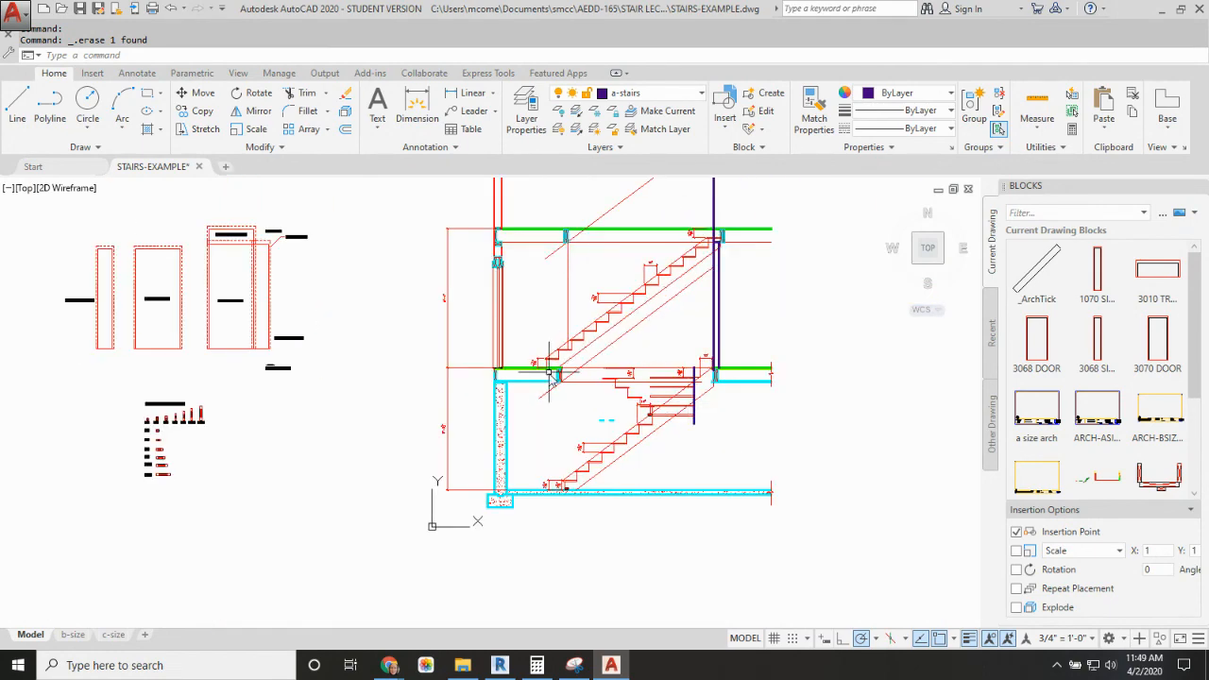